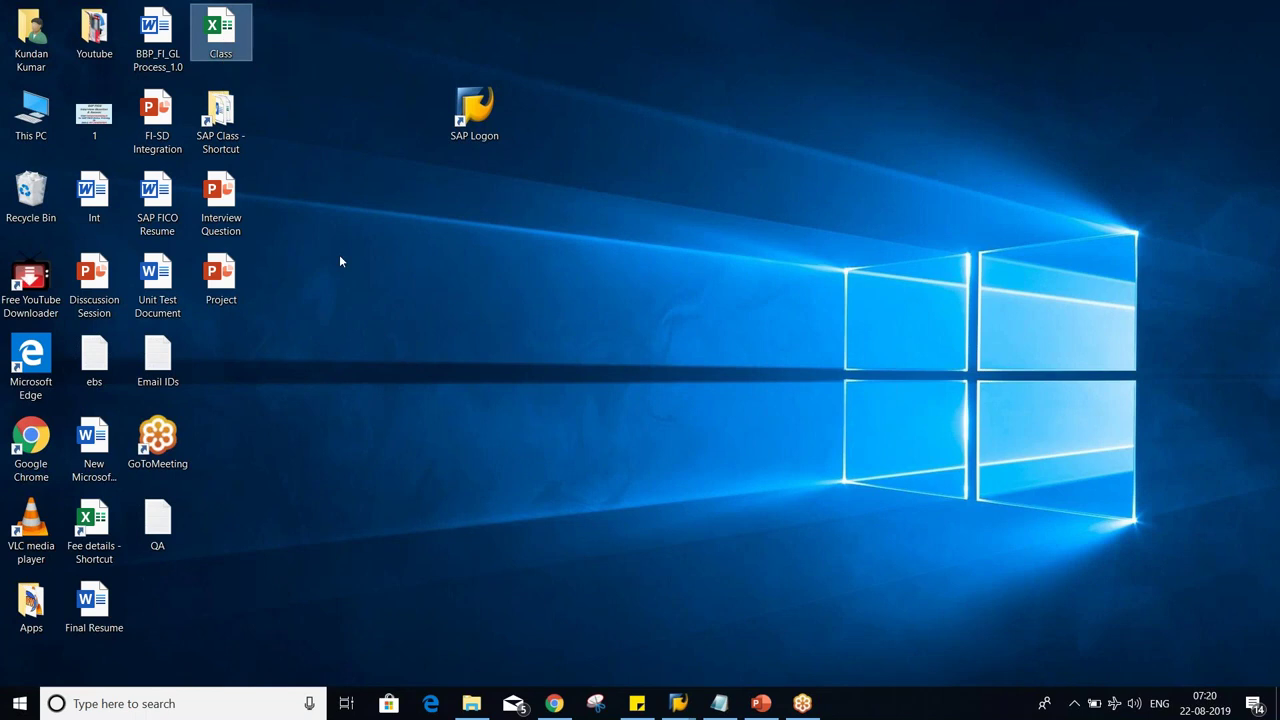
Open the Class workbook from the desktop and select cell K4 on Sheet3.
{"action": "key", "text": "Return"}
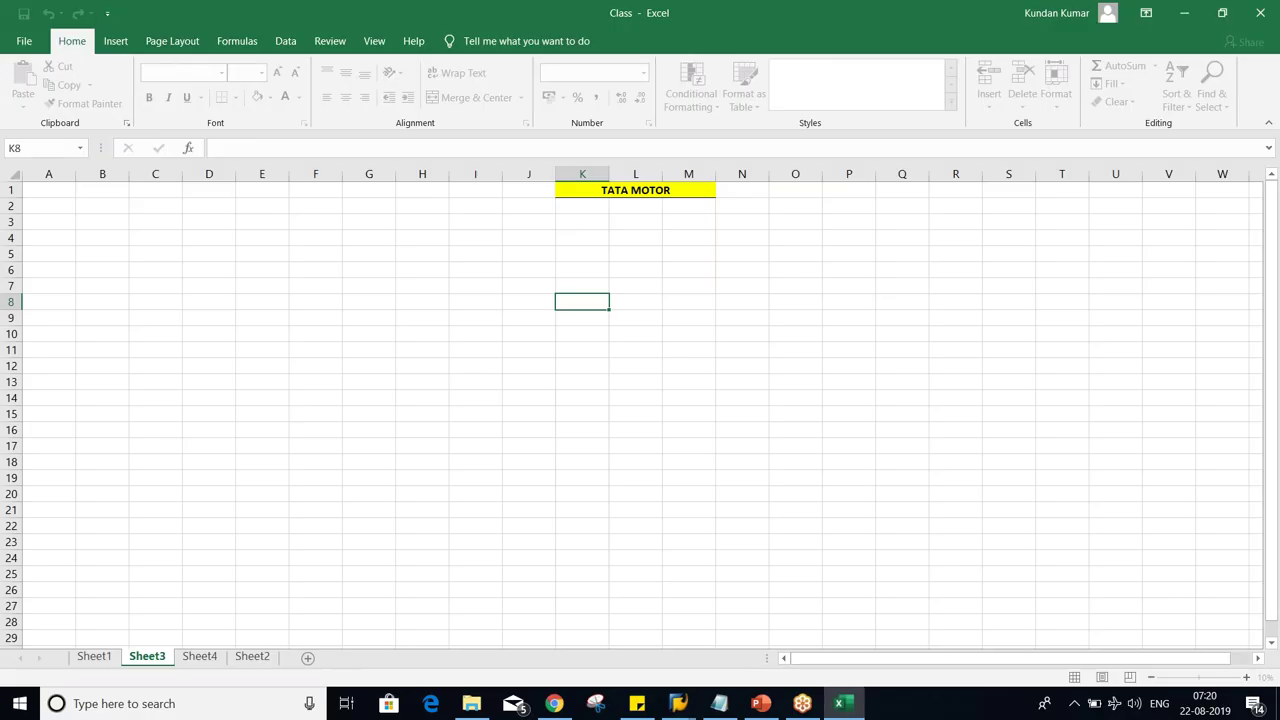
{"action": "left_click", "coordinate": [583, 239]}
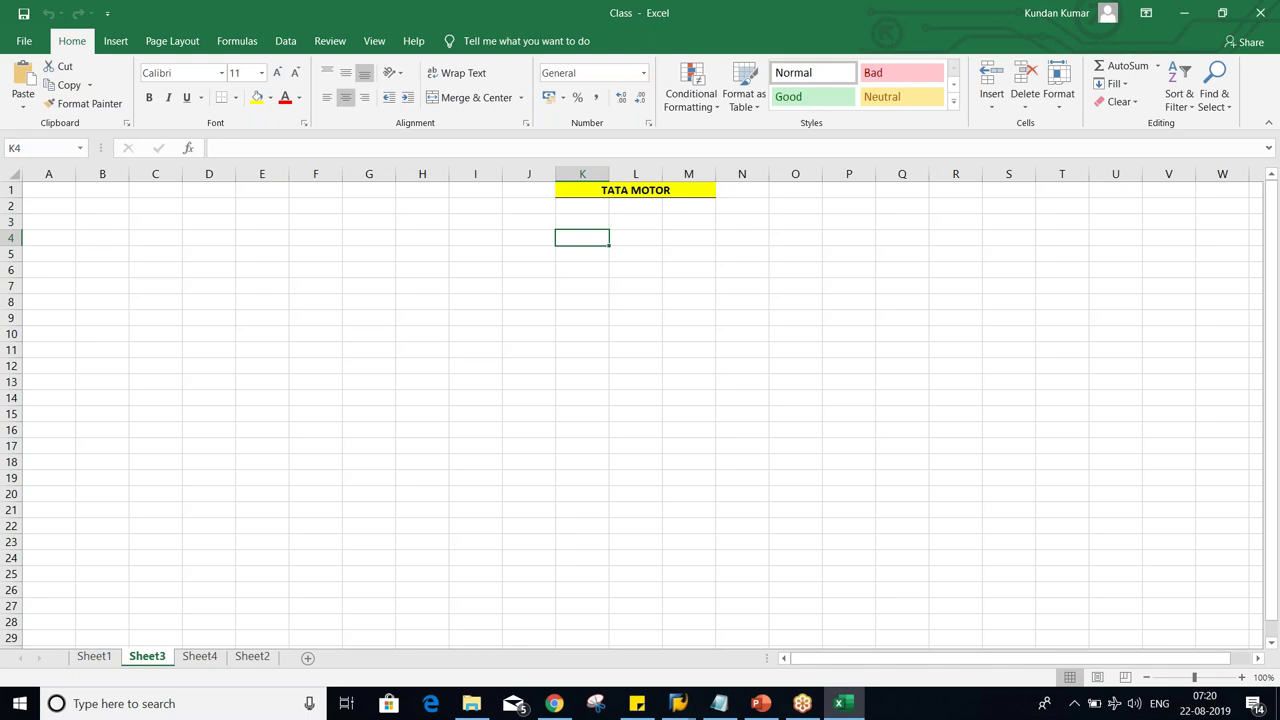
{"action": "left_click", "coordinate": [578, 267]}
{"action": "left_click", "coordinate": [580, 238]}
{"action": "left_click", "coordinate": [583, 266]}
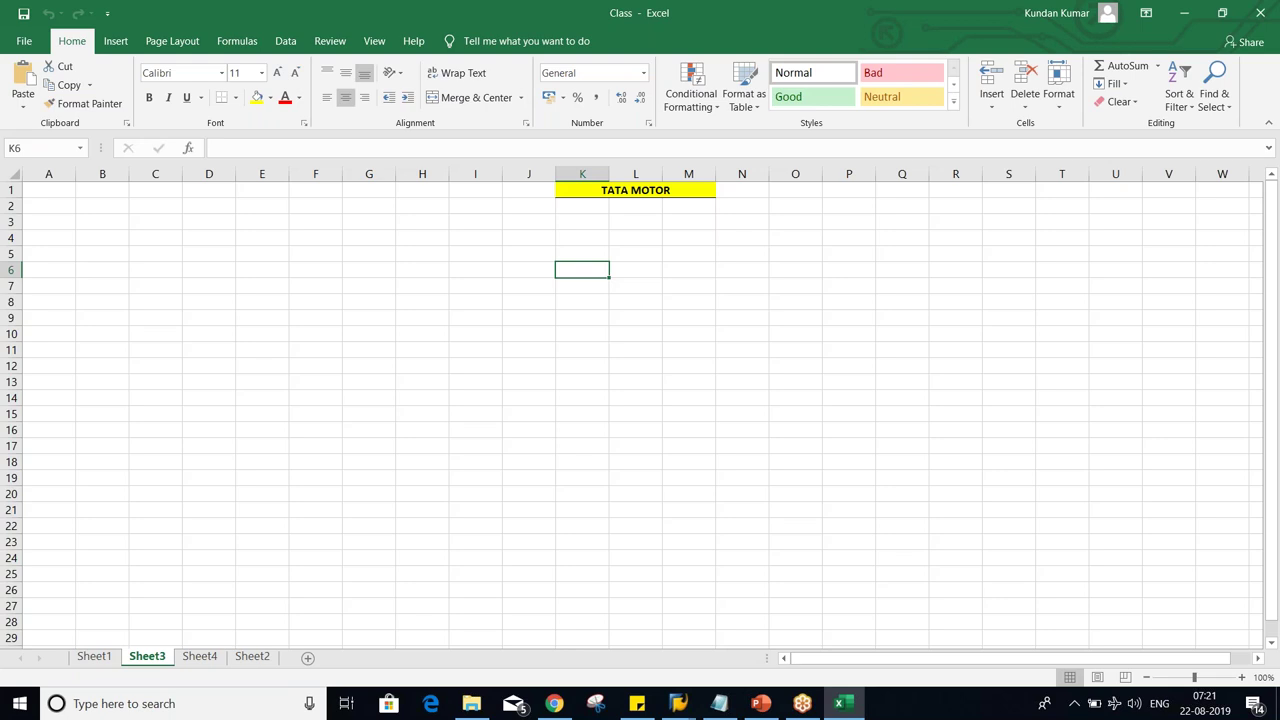
{"action": "left_click", "coordinate": [579, 250]}
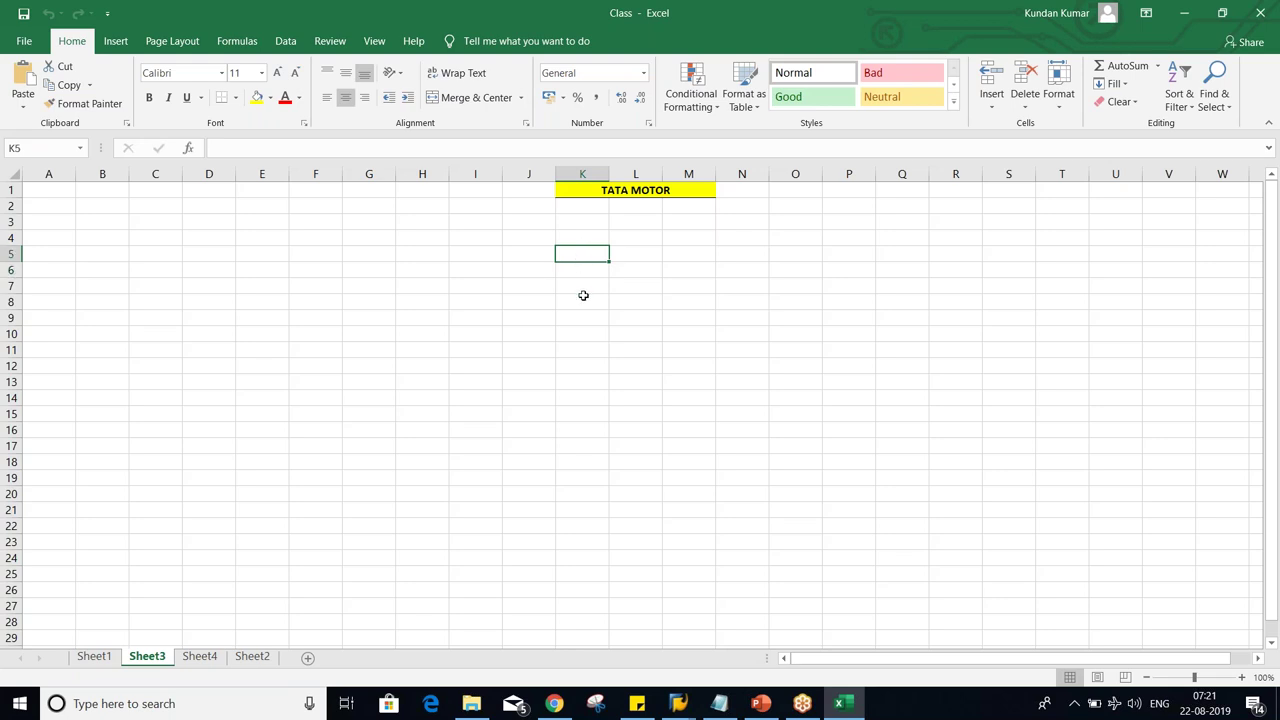
Enter A, B and C in cells K4 to K6 under the TATA MOTOR heading and make them bold.
{"action": "key", "text": "Up"}
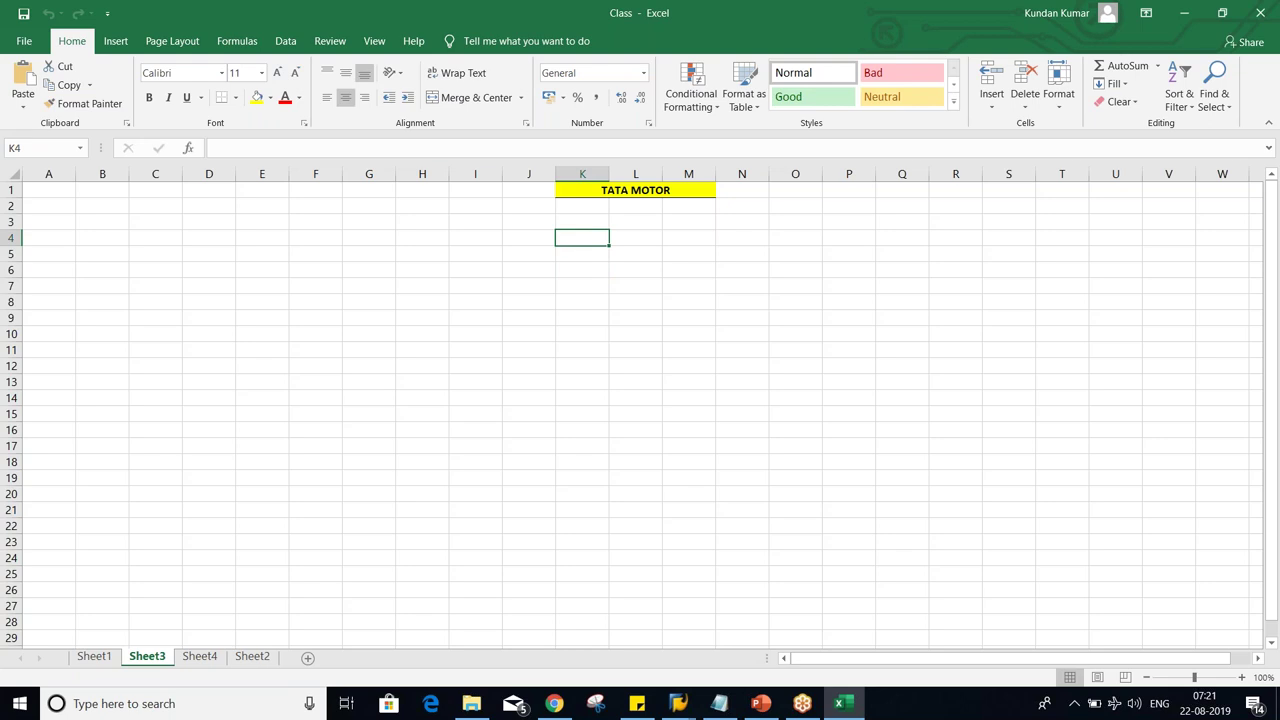
{"action": "type", "text": "A"}
{"action": "key", "text": "Return"}
{"action": "type", "text": "B"}
{"action": "key", "text": "Return"}
{"action": "type", "text": "C"}
{"action": "key", "text": "Return"}
{"action": "left_click_drag", "start_coordinate": [582, 240], "coordinate": [587, 264]}
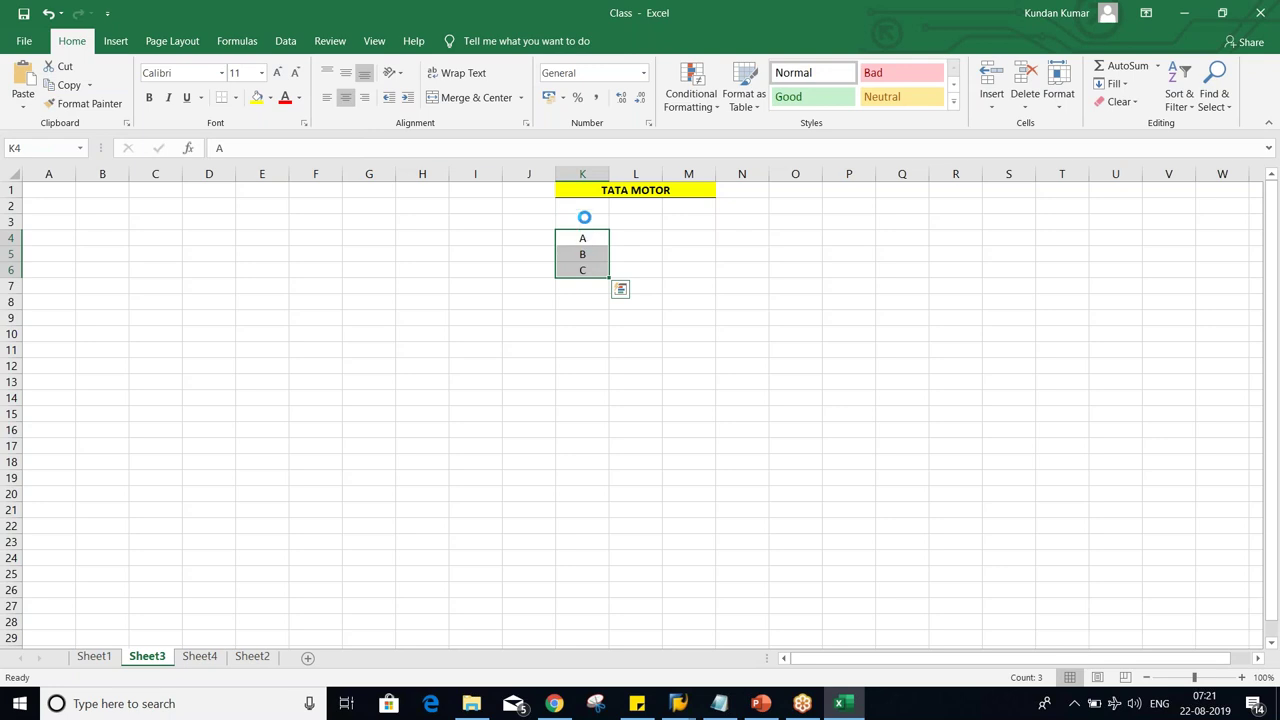
{"action": "key", "text": "ctrl+b"}
Enter the heading AP in cell K3 above the letters and make it bold.
{"action": "left_click", "coordinate": [582, 221]}
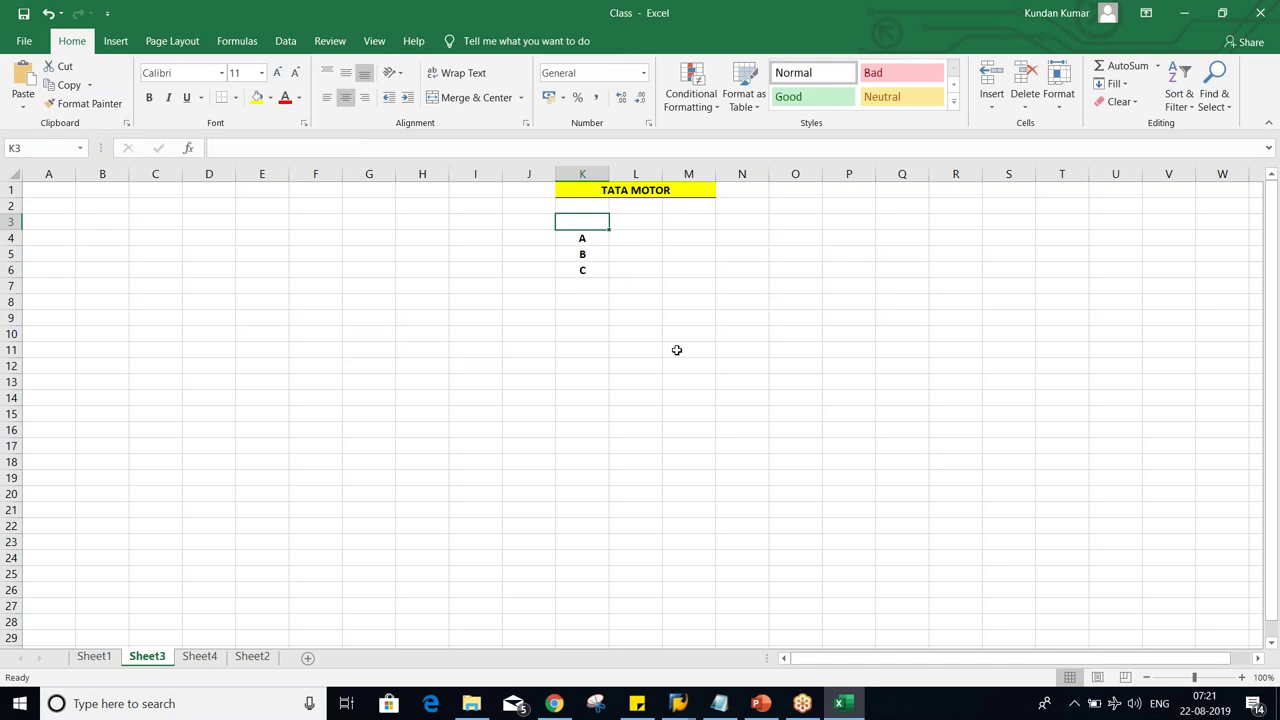
{"action": "type", "text": "AP"}
{"action": "key", "text": "Return"}
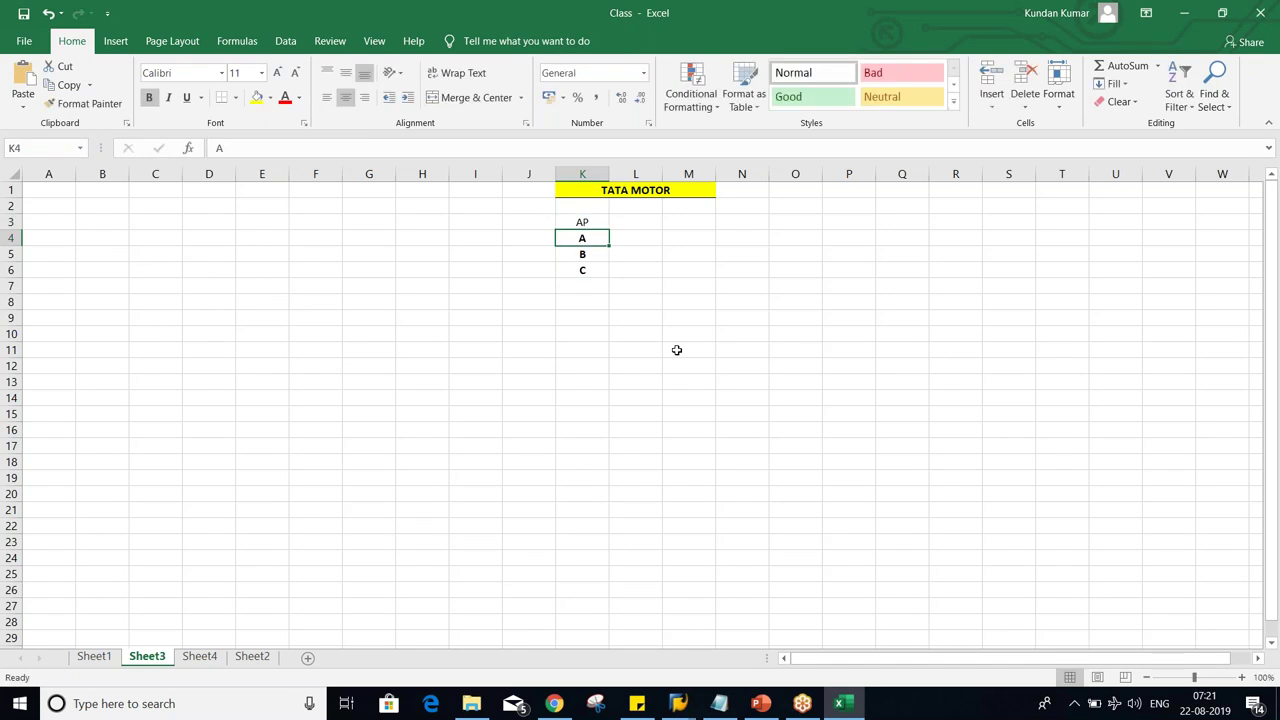
{"action": "left_click", "coordinate": [593, 222]}
{"action": "key", "text": "ctrl+b"}
Give the AP heading cell K3 a bottom border and a yellow fill.
{"action": "left_click", "coordinate": [229, 104]}
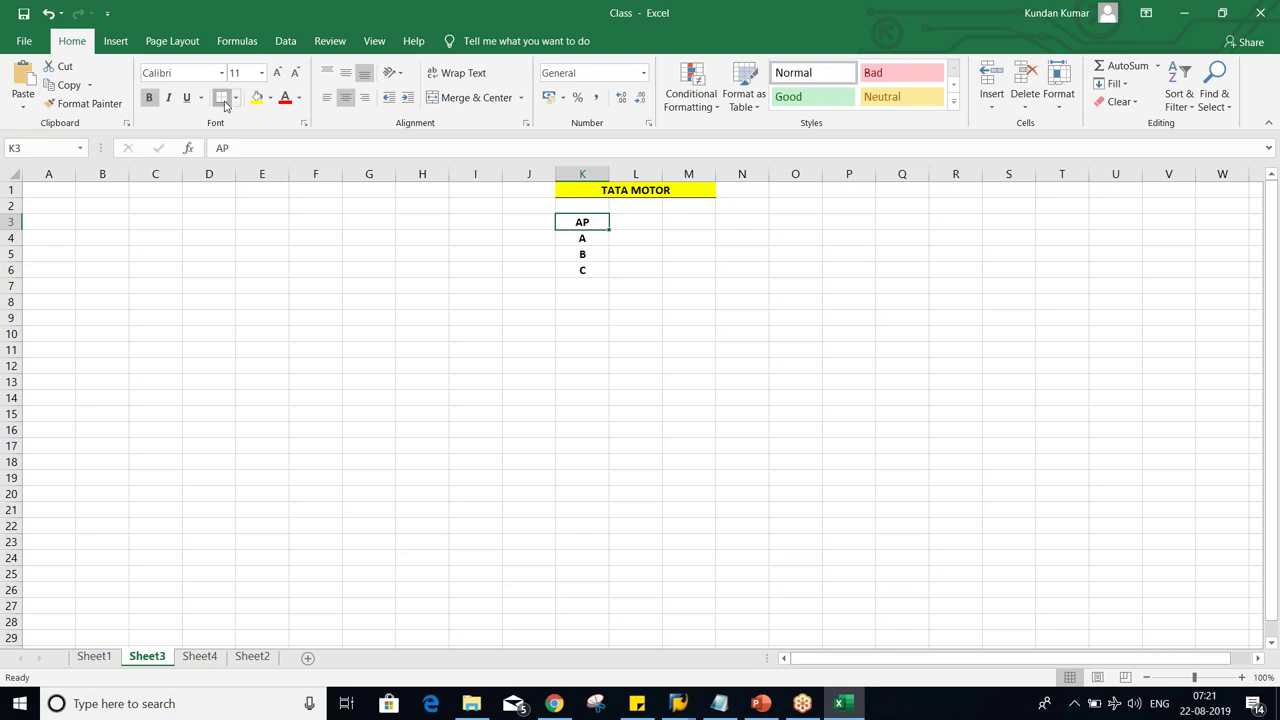
{"action": "left_click", "coordinate": [574, 319]}
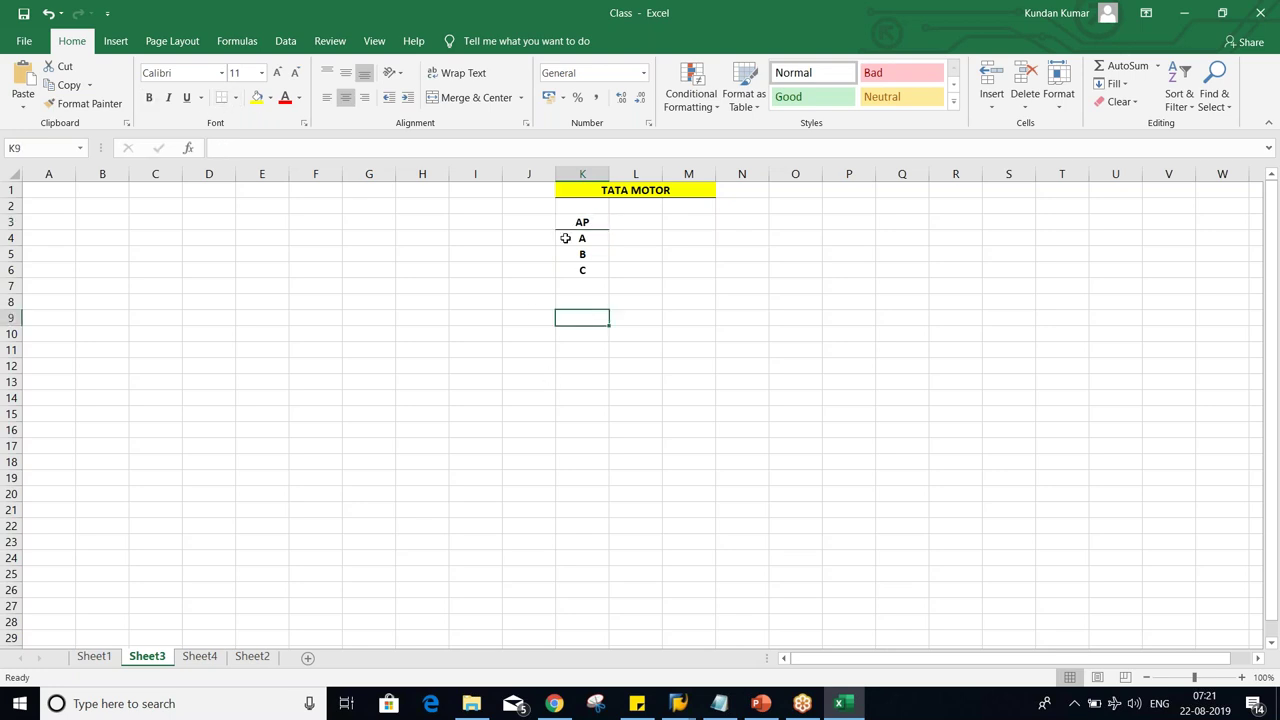
{"action": "left_click", "coordinate": [571, 224]}
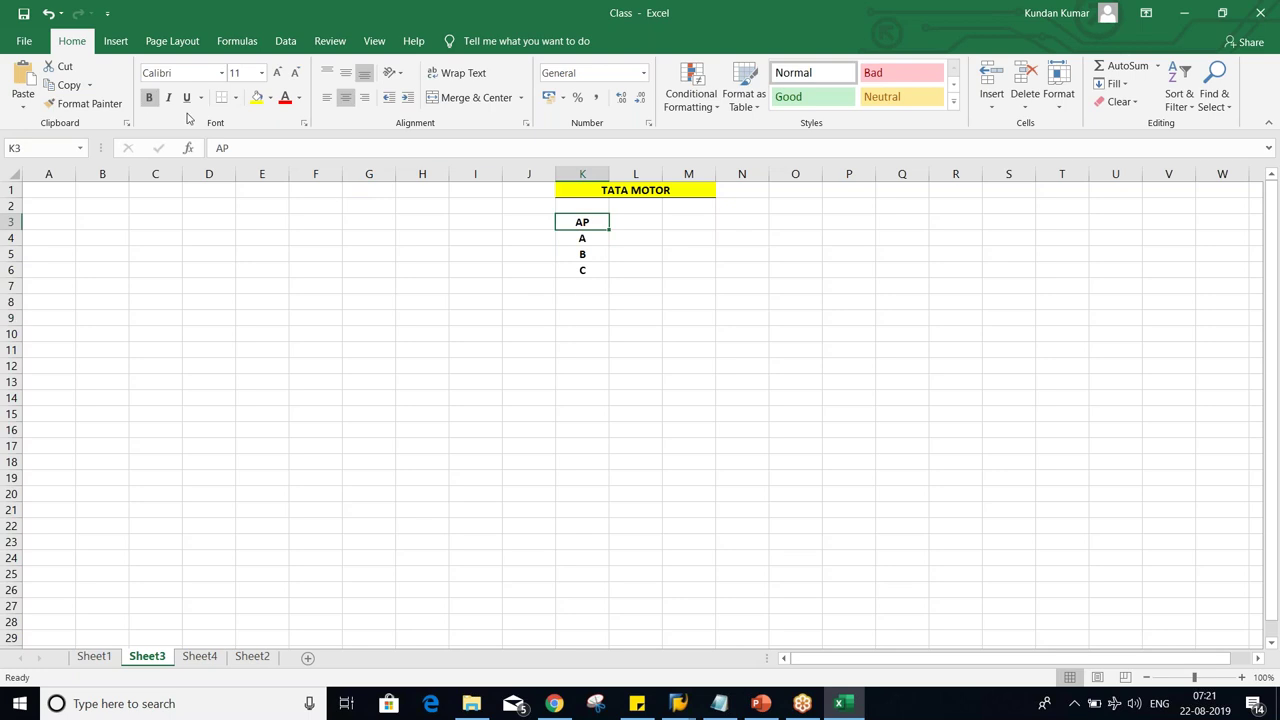
{"action": "left_click", "coordinate": [258, 100]}
{"action": "left_click", "coordinate": [411, 372]}
{"action": "left_click", "coordinate": [576, 238]}
{"action": "left_click", "coordinate": [584, 253]}
{"action": "left_click", "coordinate": [588, 269]}
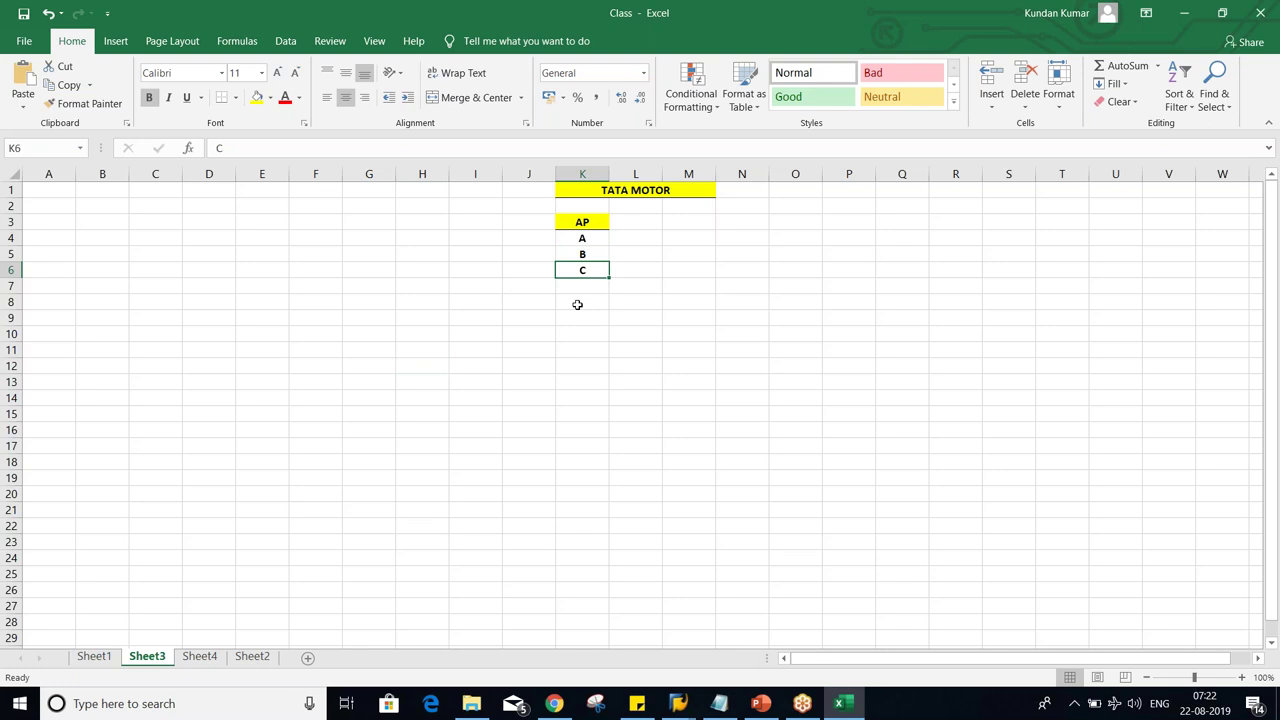
Enter VEND. MN. in cell L4 beside A and autofit the width of column L.
{"action": "left_click", "coordinate": [636, 242]}
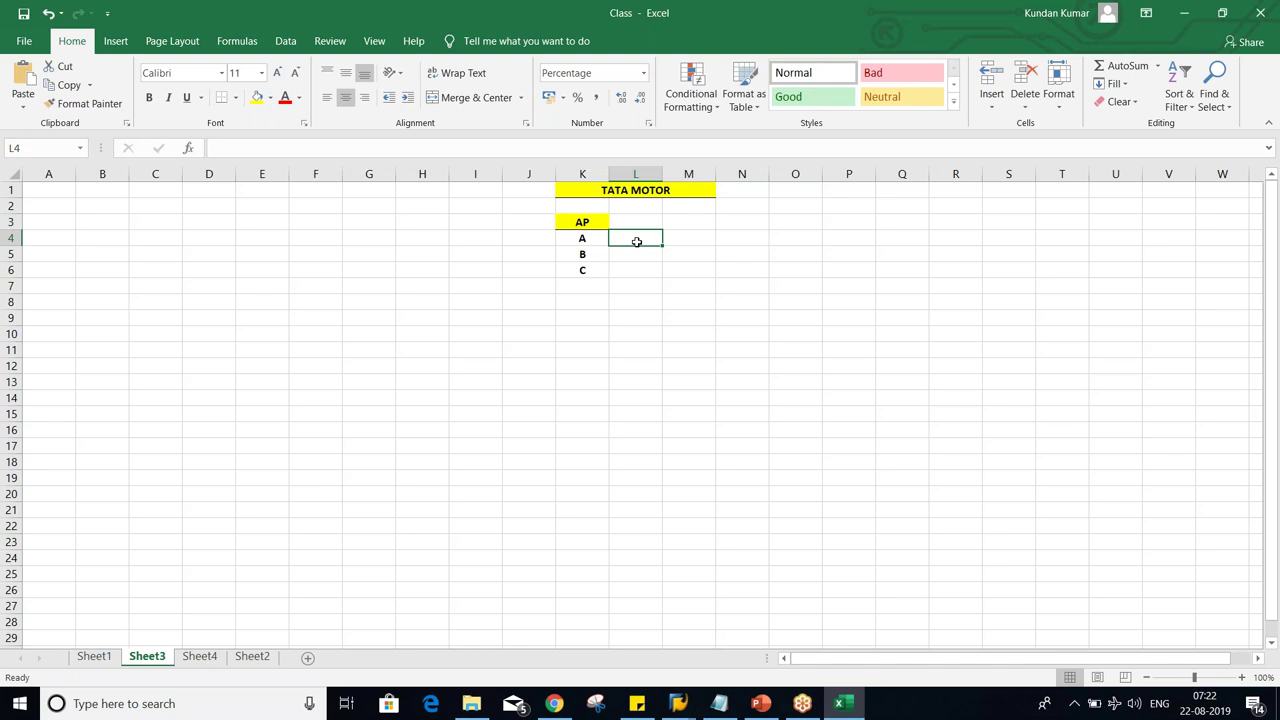
{"action": "type", "text": "VEND. MN."}
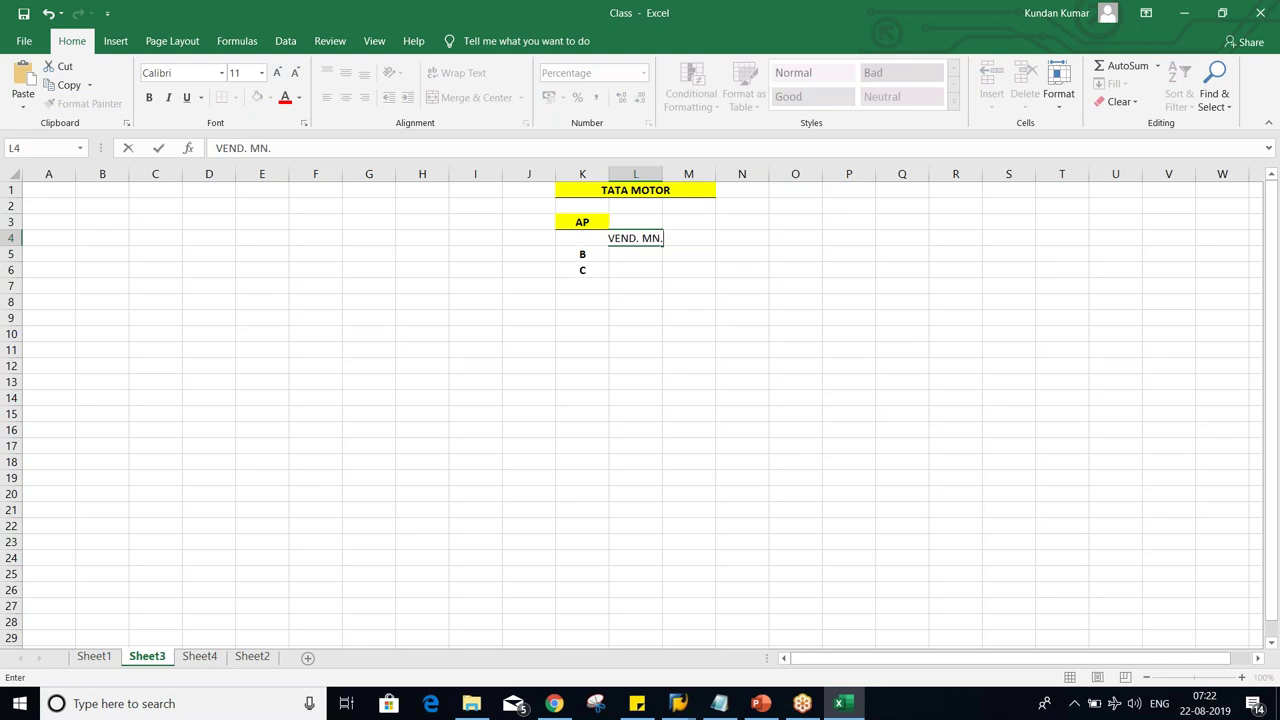
{"action": "key", "text": "Return"}
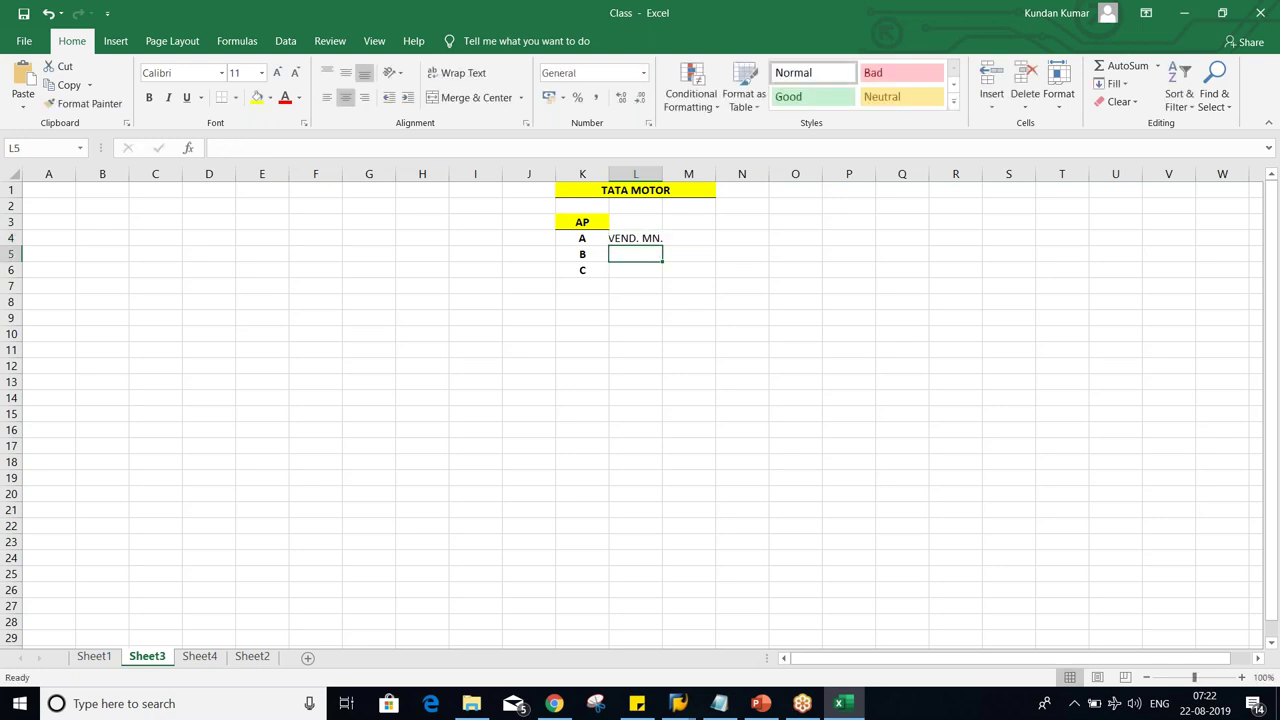
{"action": "double_click", "coordinate": [662, 174]}
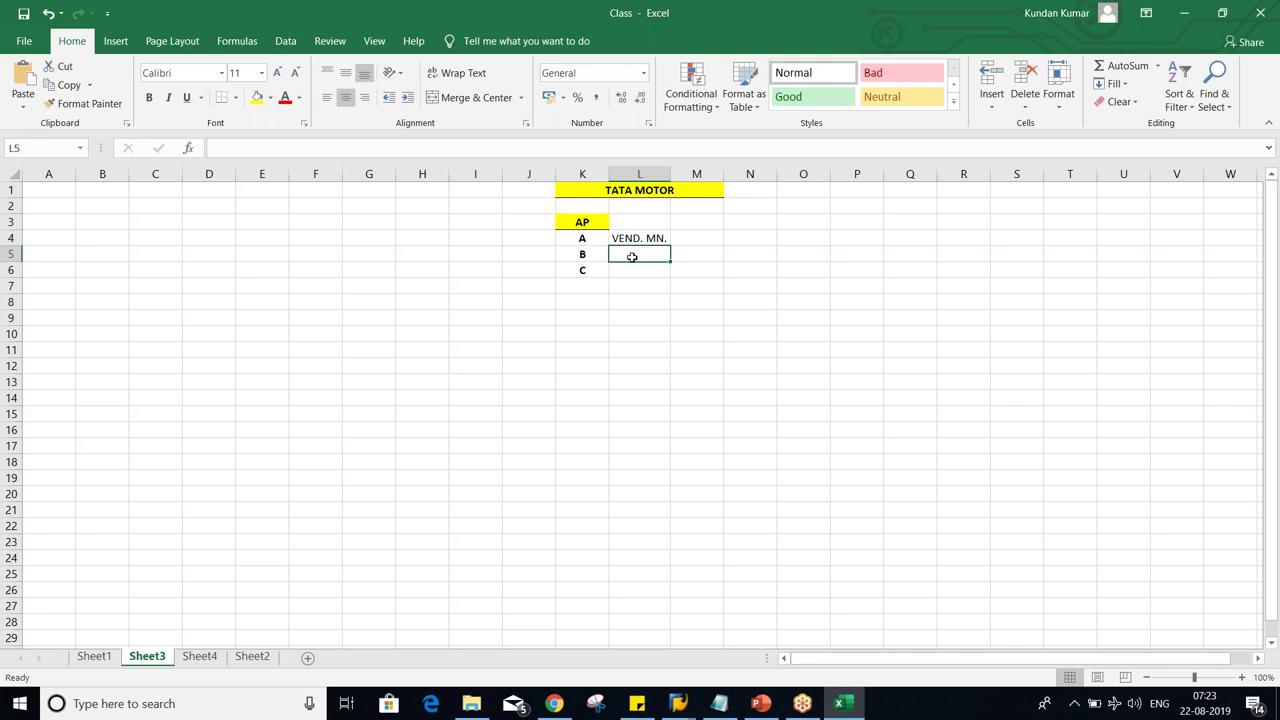
{"action": "left_click", "coordinate": [583, 240]}
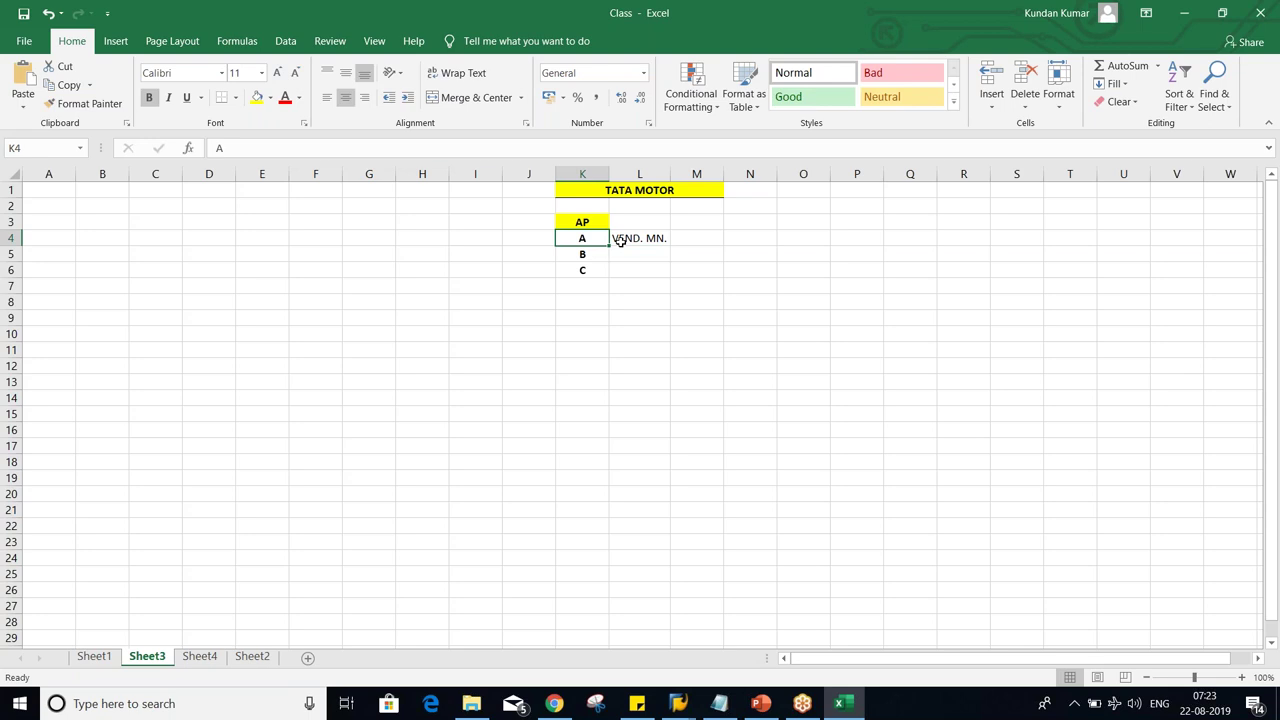
{"action": "left_click", "coordinate": [629, 252]}
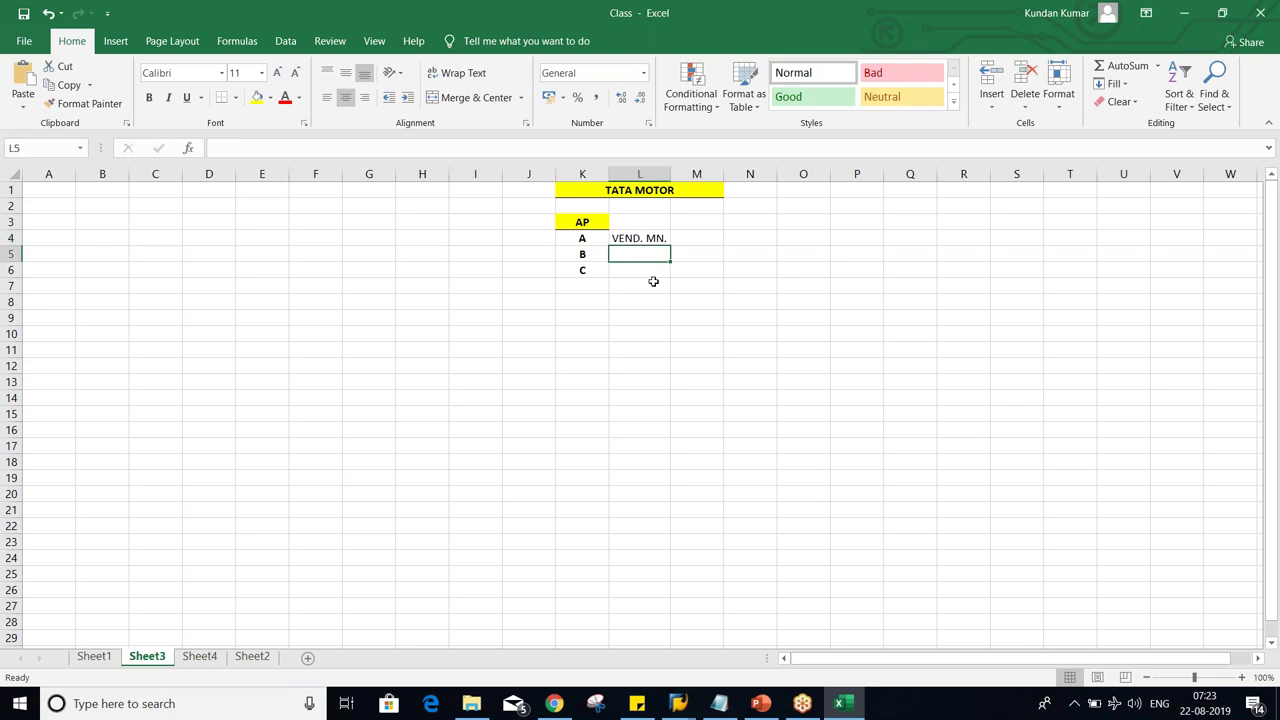
{"action": "left_click", "coordinate": [632, 241]}
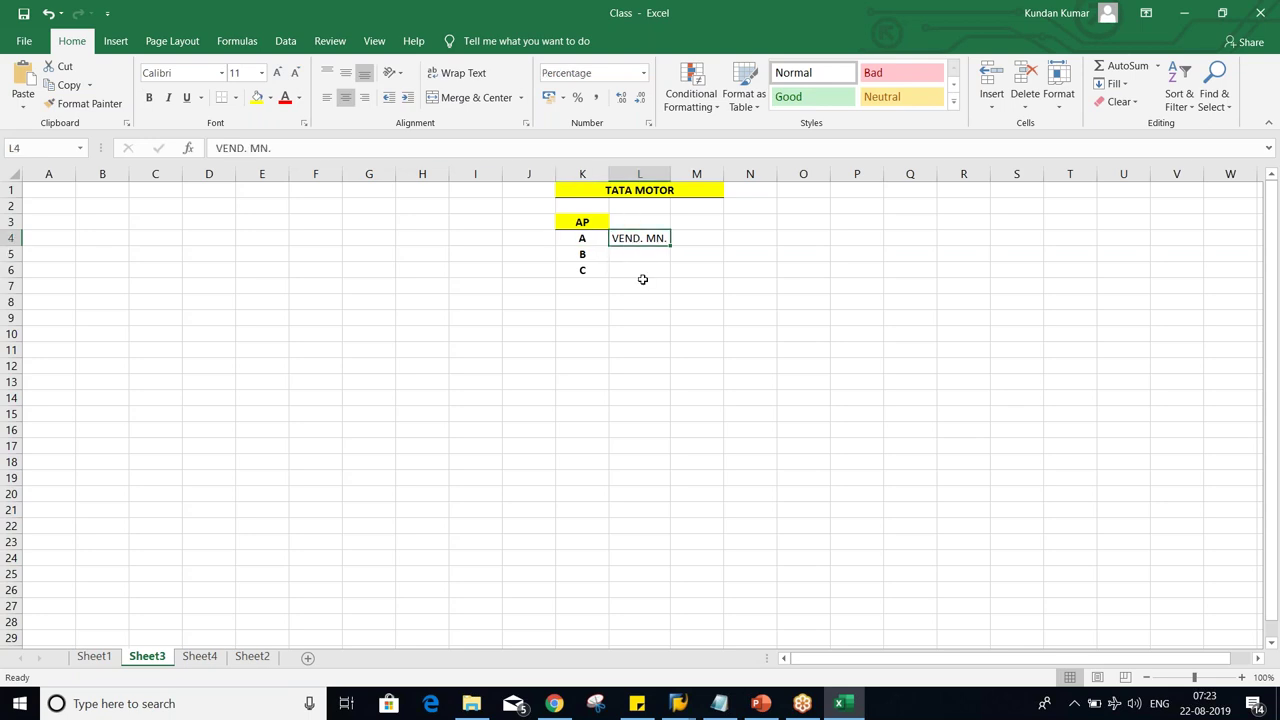
{"action": "left_click", "coordinate": [580, 254]}
{"action": "left_click", "coordinate": [651, 252]}
{"action": "left_click", "coordinate": [629, 236]}
Enter INV. POST. in cell L5 beside B.
{"action": "left_click", "coordinate": [628, 256]}
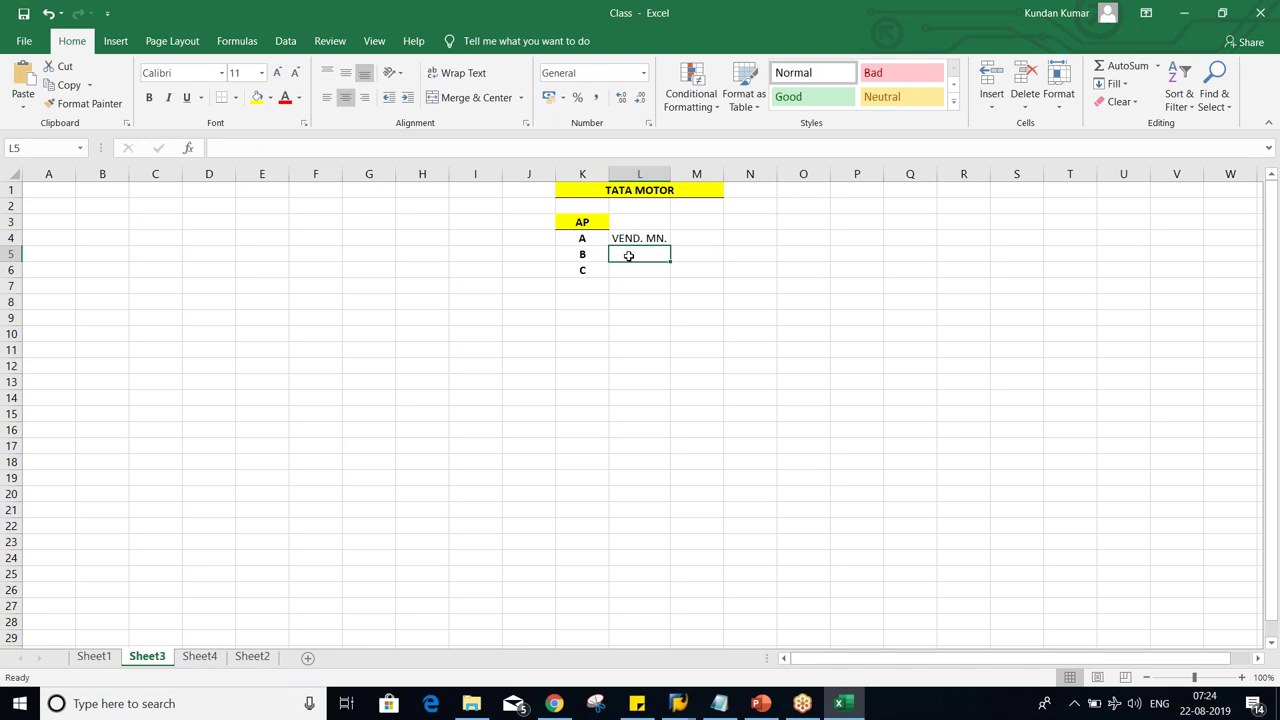
{"action": "type", "text": "INV"}
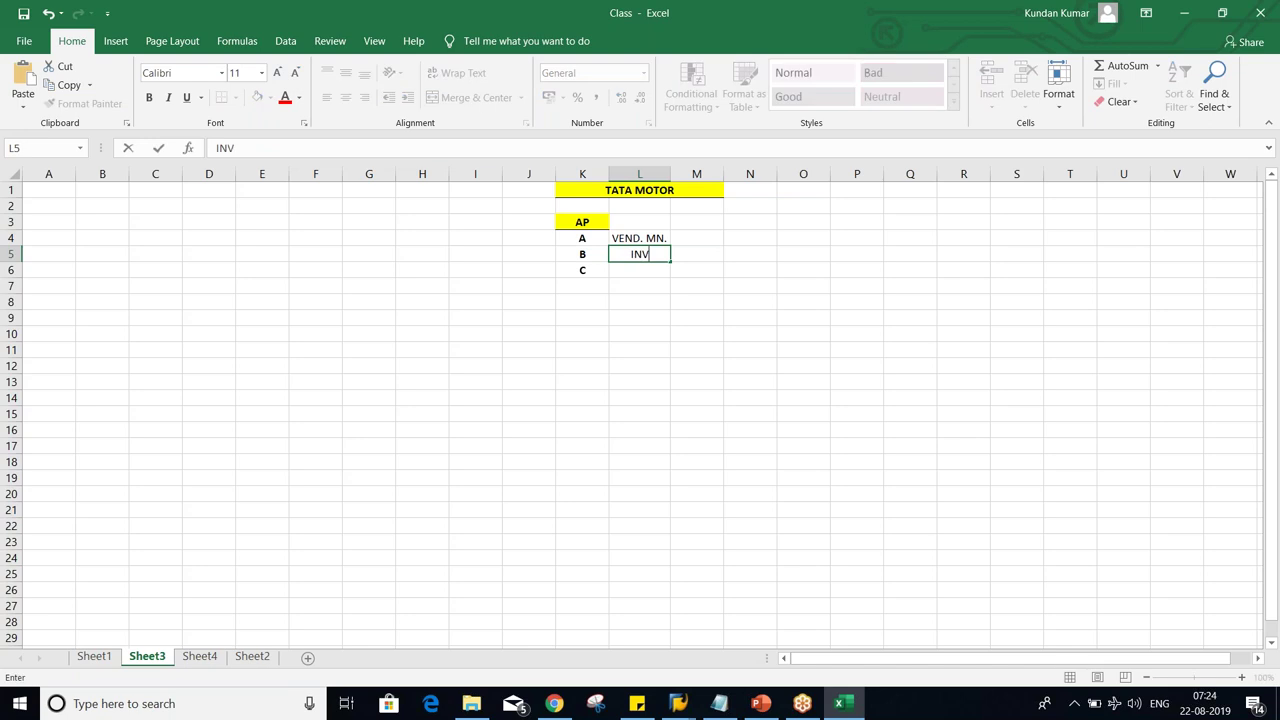
{"action": "type", "text": ". POST."}
{"action": "key", "text": "Return"}
{"action": "left_click", "coordinate": [639, 254]}
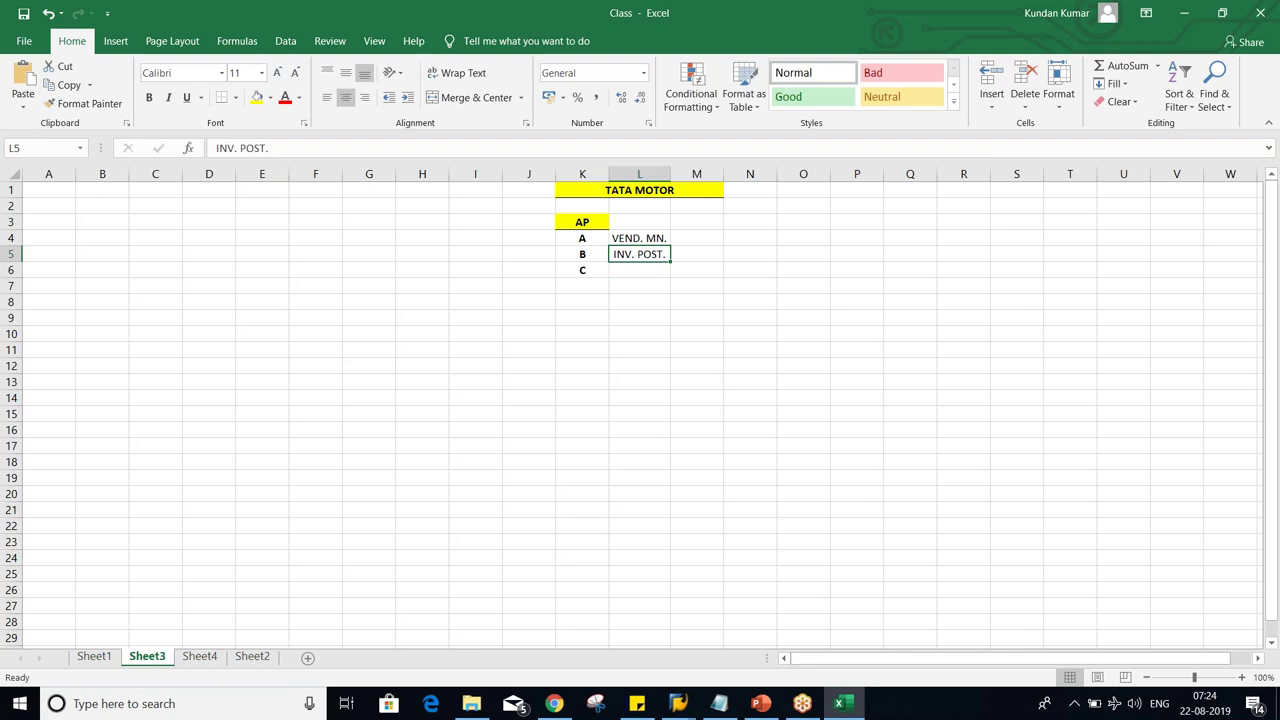
{"action": "left_click", "coordinate": [588, 251]}
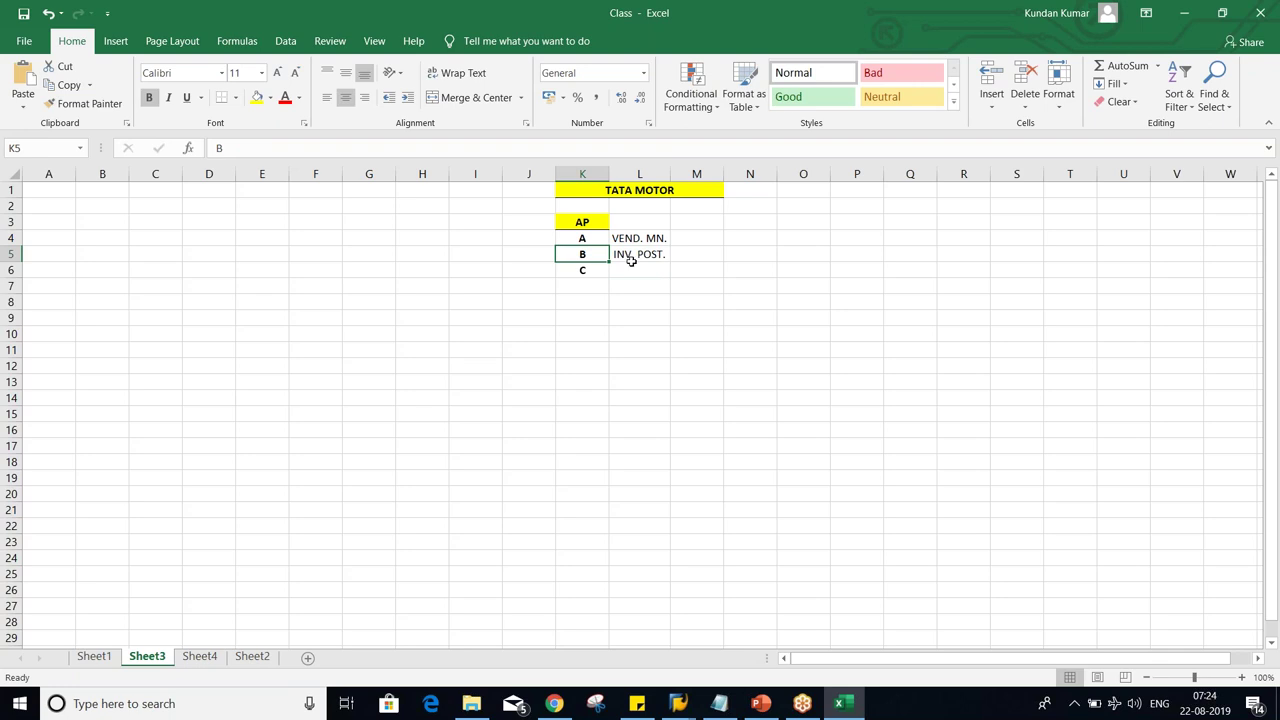
Enter PYT. POST. in cell L6 beside C.
{"action": "left_click", "coordinate": [632, 270]}
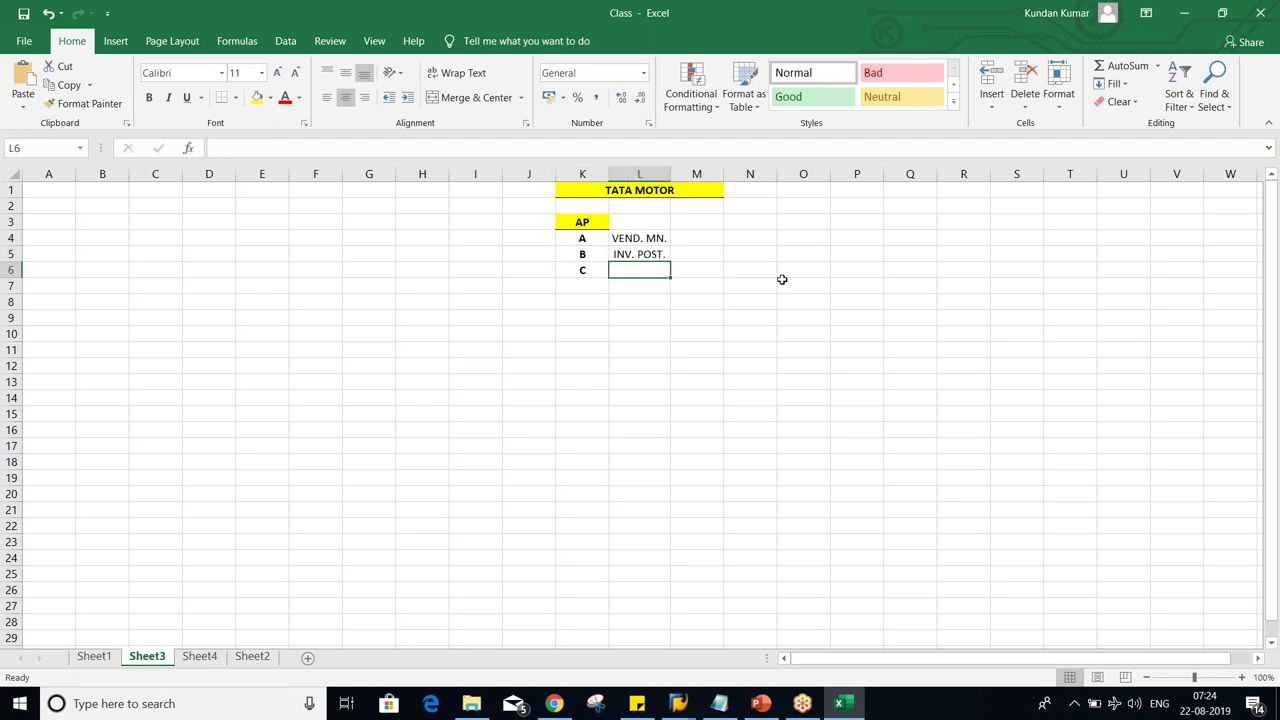
{"action": "type", "text": "PYT"}
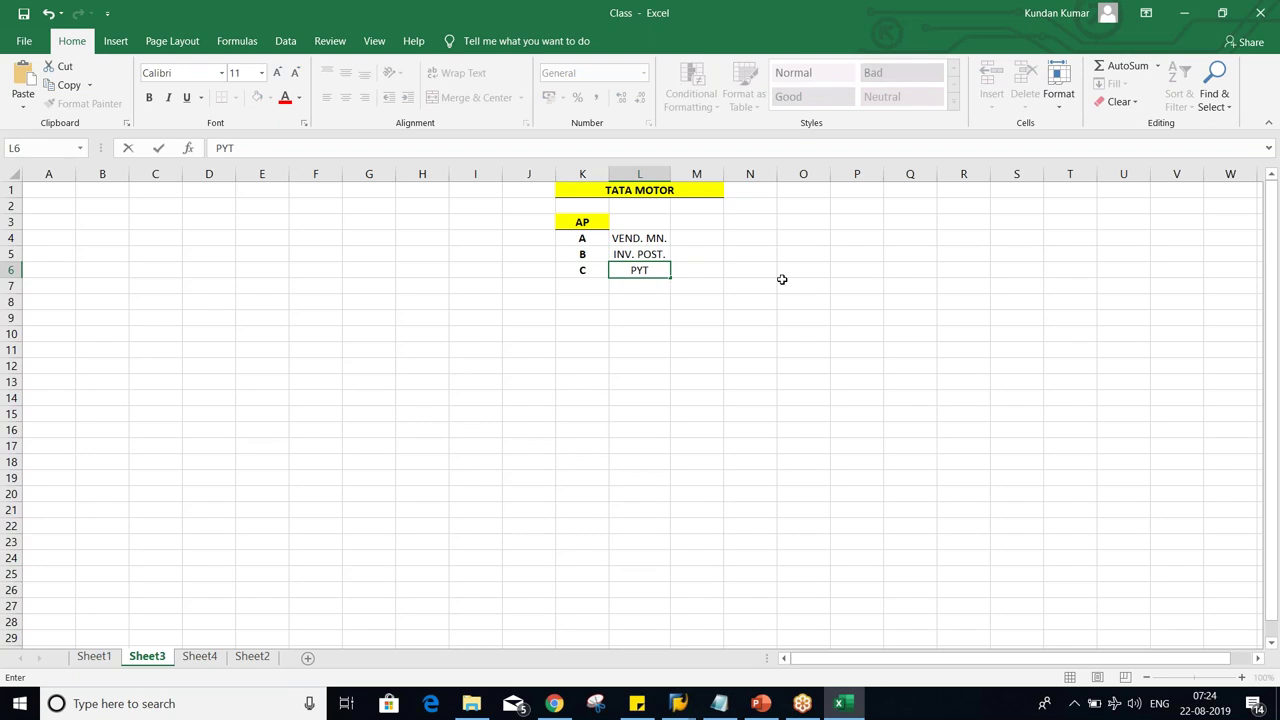
{"action": "type", "text": ". POST."}
{"action": "key", "text": "Return"}
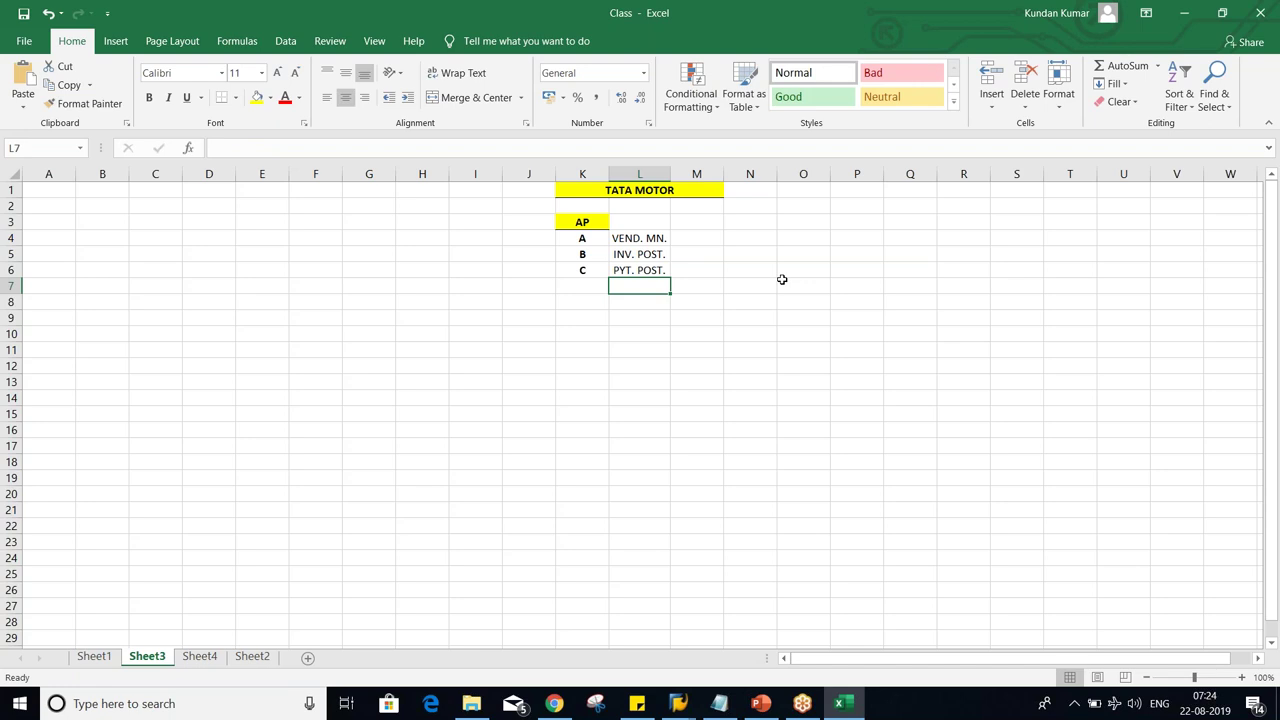
{"action": "key", "text": "Up"}
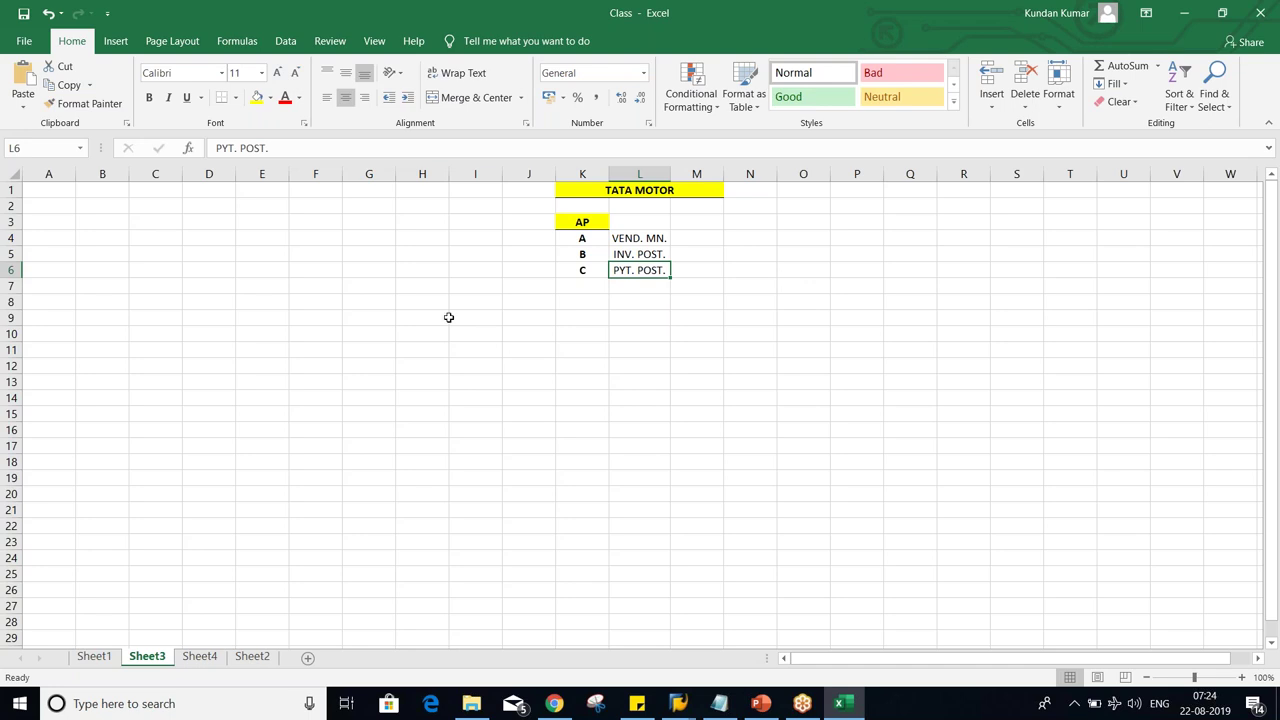
{"action": "left_click_drag", "start_coordinate": [577, 237], "coordinate": [578, 267]}
{"action": "left_click", "coordinate": [577, 334]}
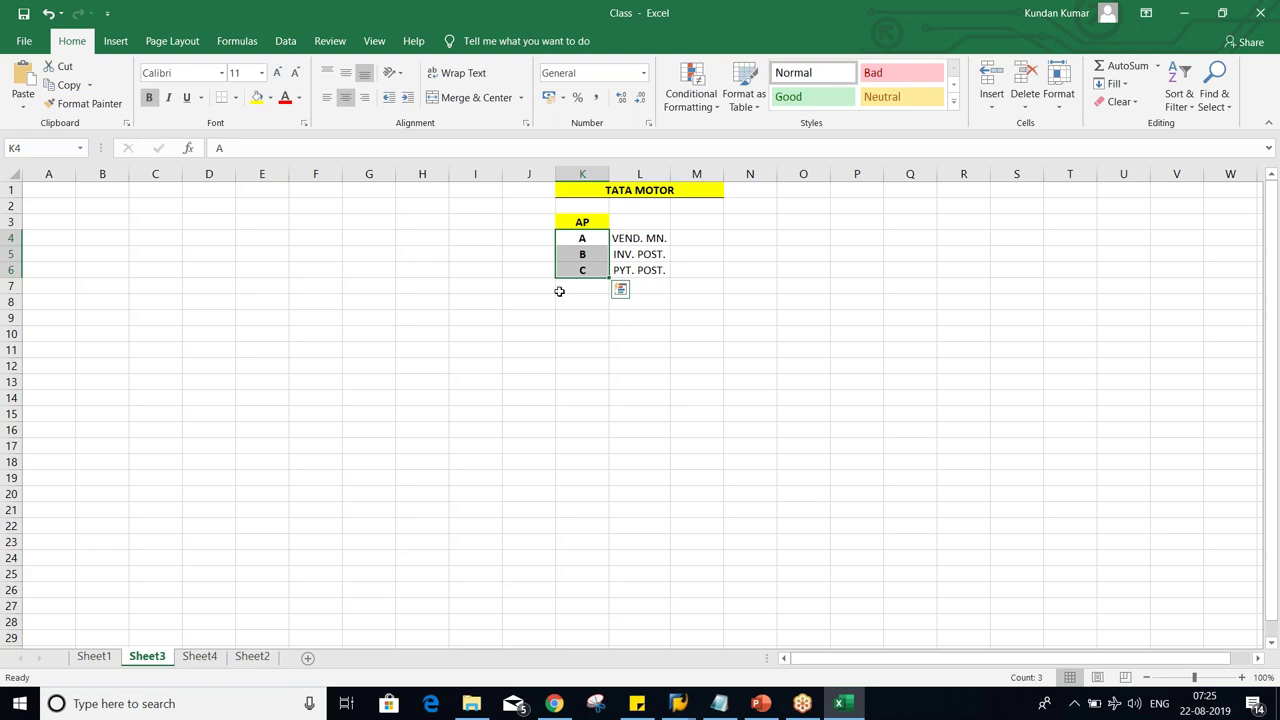
{"action": "left_click", "coordinate": [701, 236]}
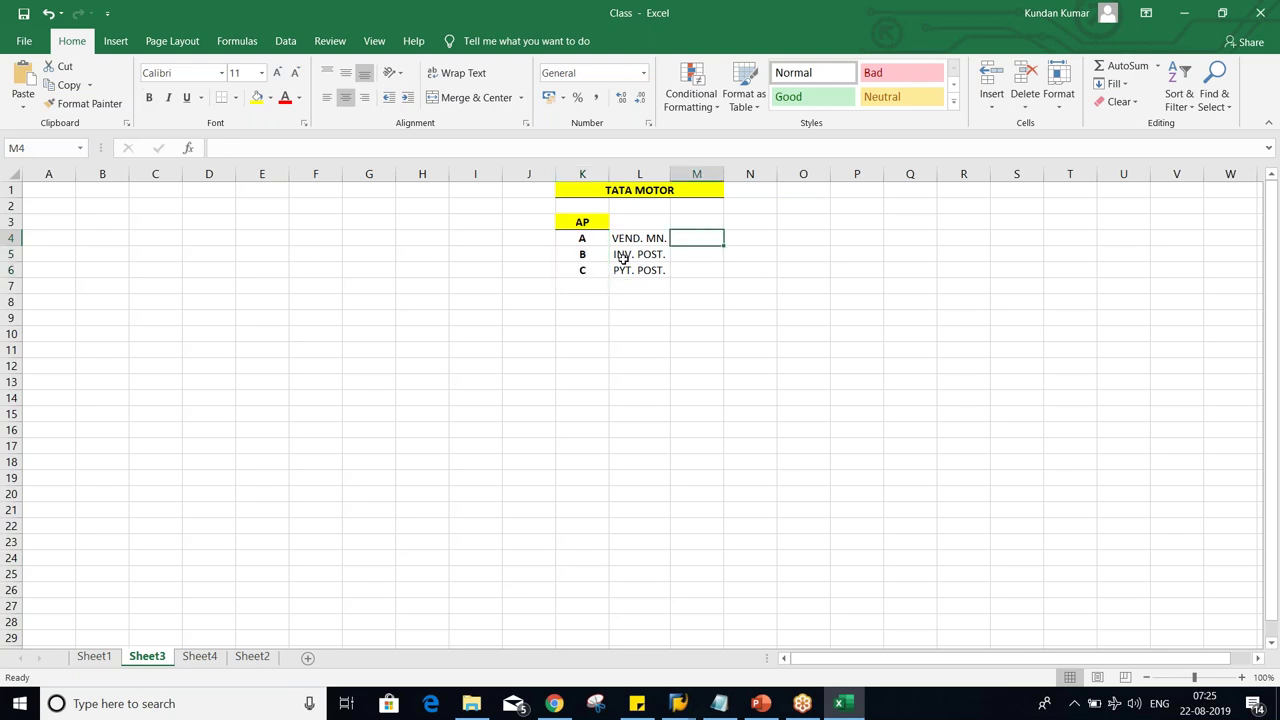
{"action": "left_click_drag", "start_coordinate": [586, 238], "coordinate": [594, 274]}
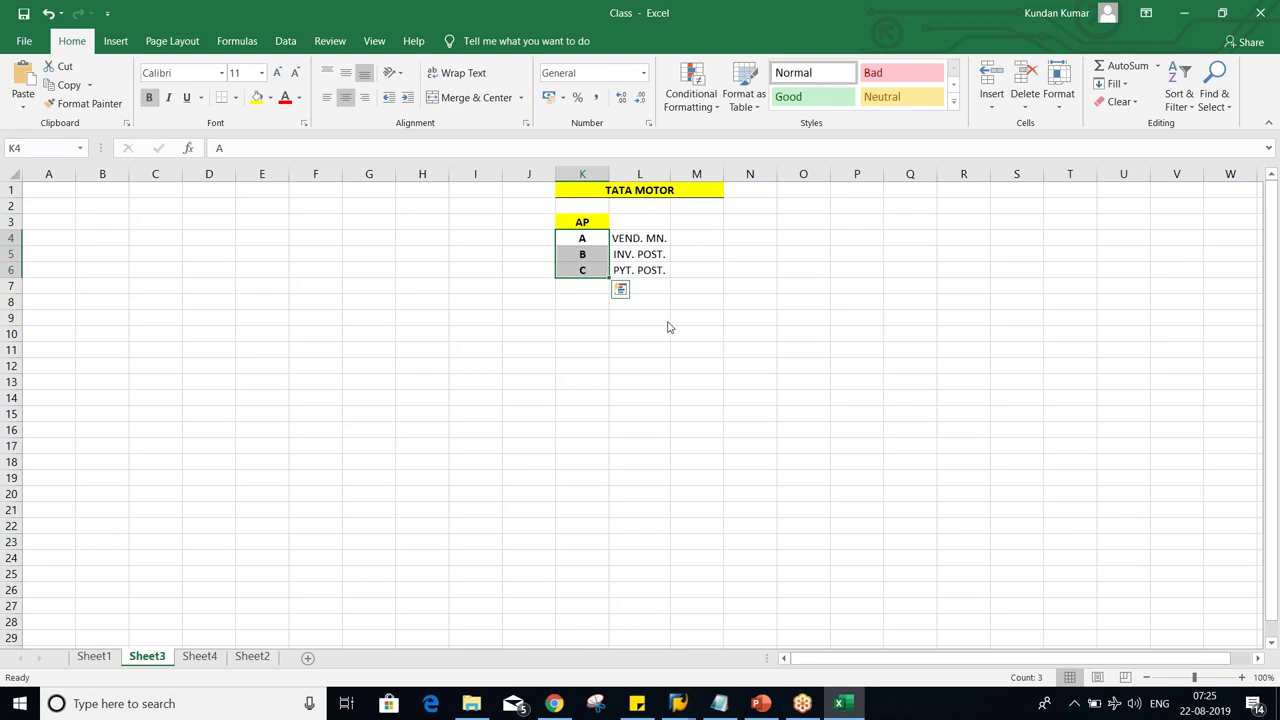
Enter DUMMY. V in cell M4 beside VEND. MN. and autofit the width of column M.
{"action": "left_click", "coordinate": [699, 238]}
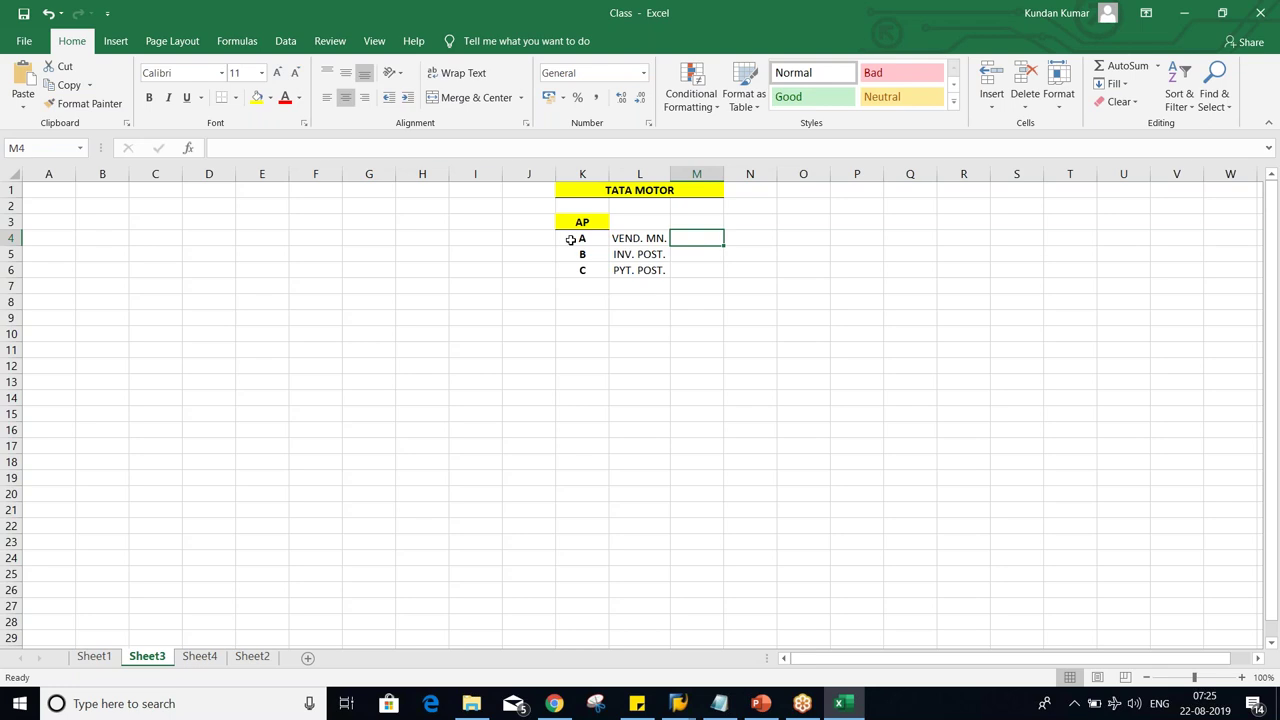
{"action": "type", "text": "DUM"}
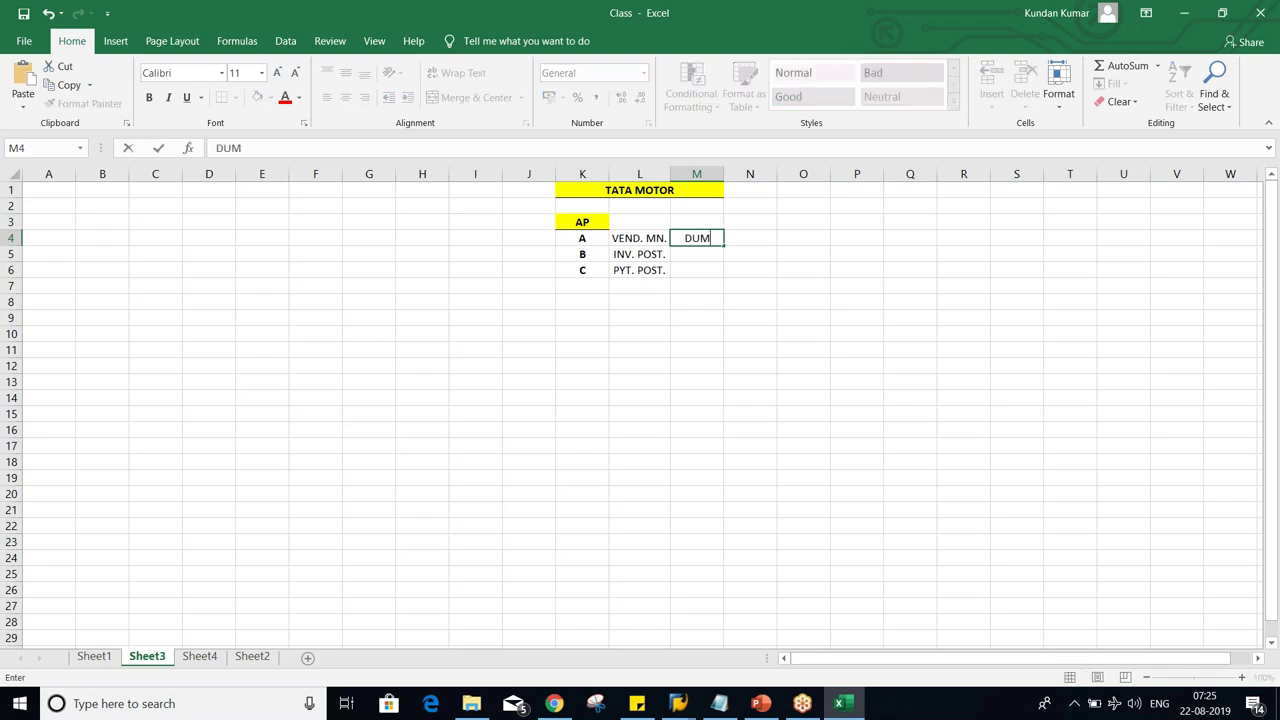
{"action": "type", "text": "MY. V"}
{"action": "key", "text": "Return"}
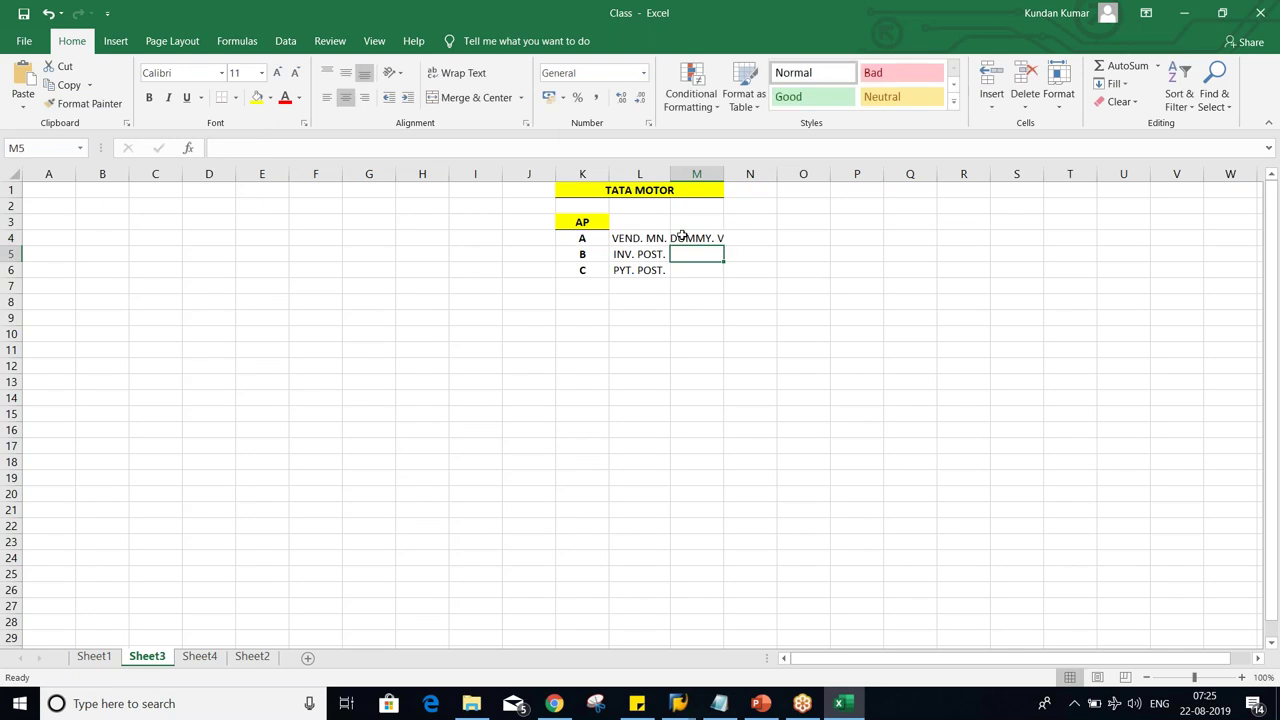
{"action": "double_click", "coordinate": [721, 175]}
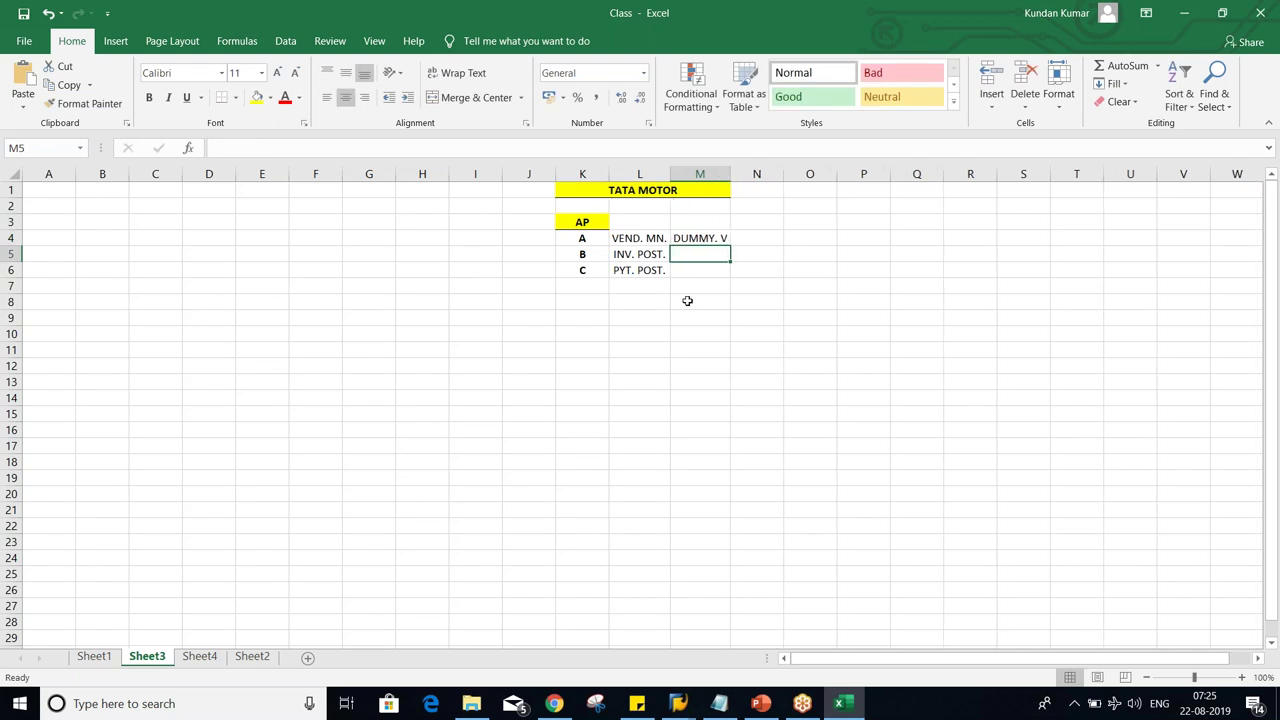
{"action": "left_click", "coordinate": [688, 241]}
{"action": "left_click", "coordinate": [594, 242]}
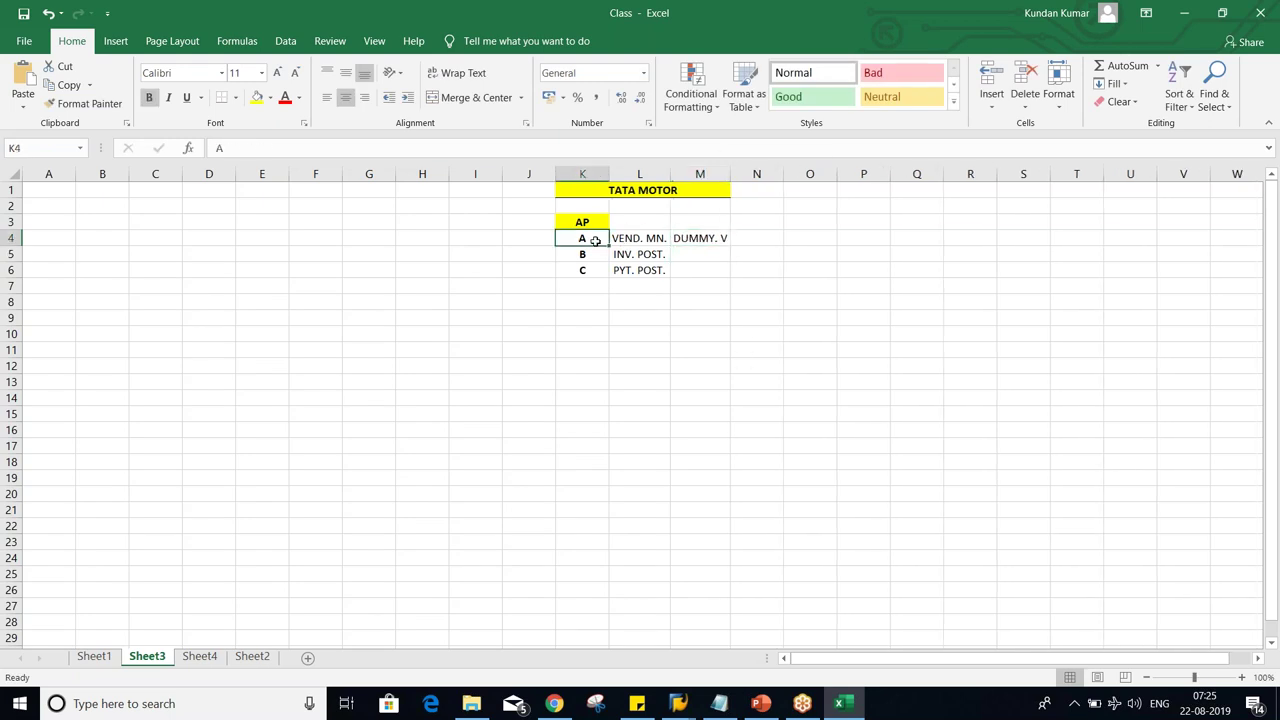
Enter BNK ACT in cell N4 beside DUMMY. V.
{"action": "left_click", "coordinate": [698, 241]}
{"action": "left_click", "coordinate": [748, 240]}
{"action": "type", "text": "N"}
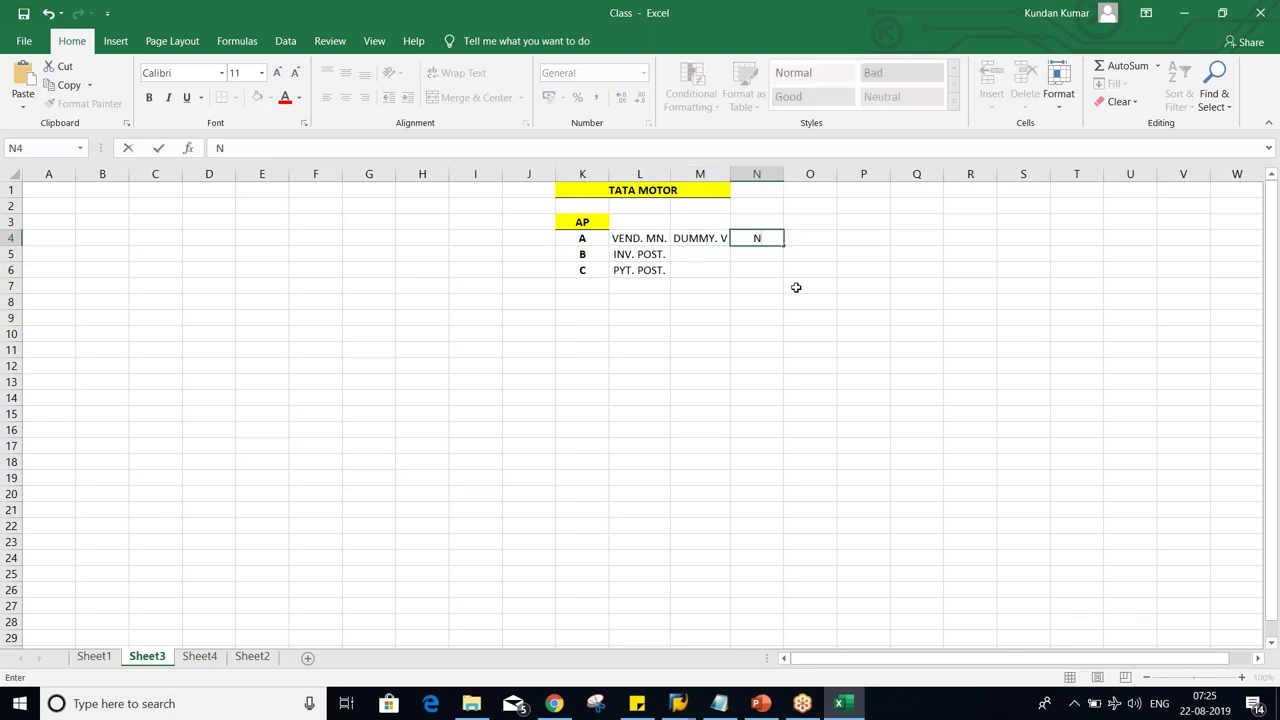
{"action": "key", "text": "BackSpace"}
{"action": "type", "text": "BNK ACT"}
{"action": "key", "text": "Return"}
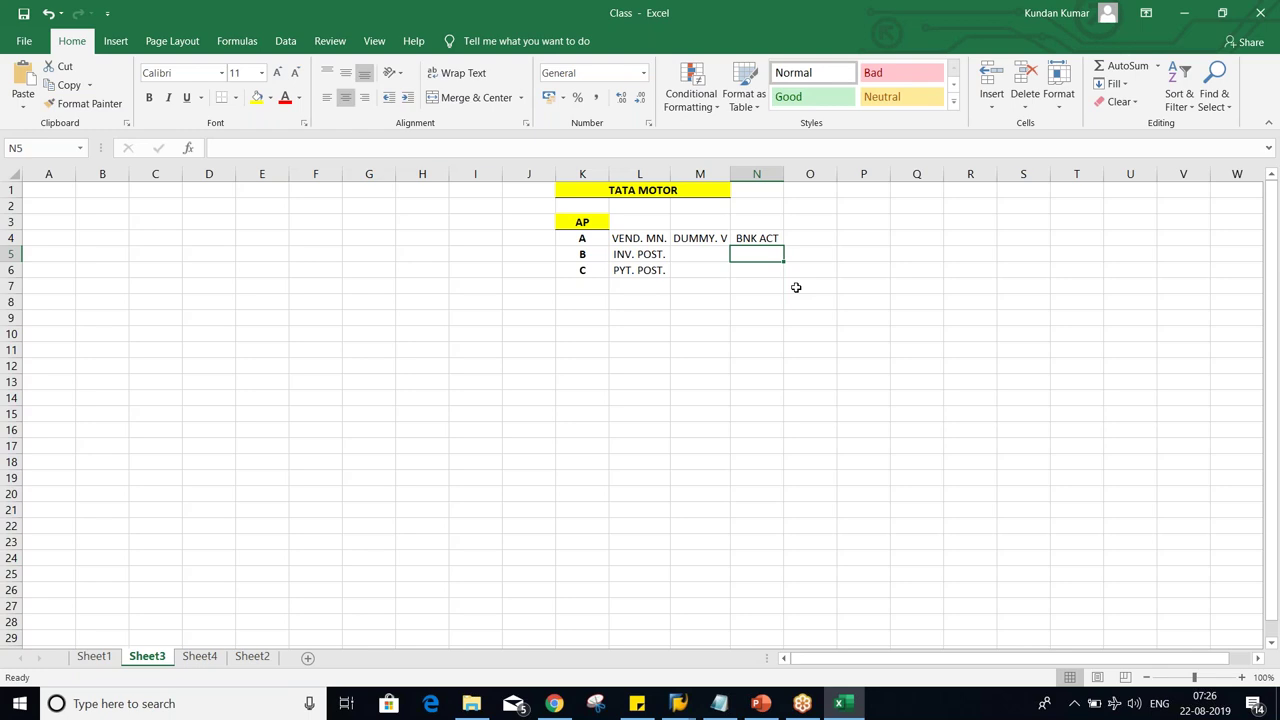
{"action": "left_click", "coordinate": [746, 238]}
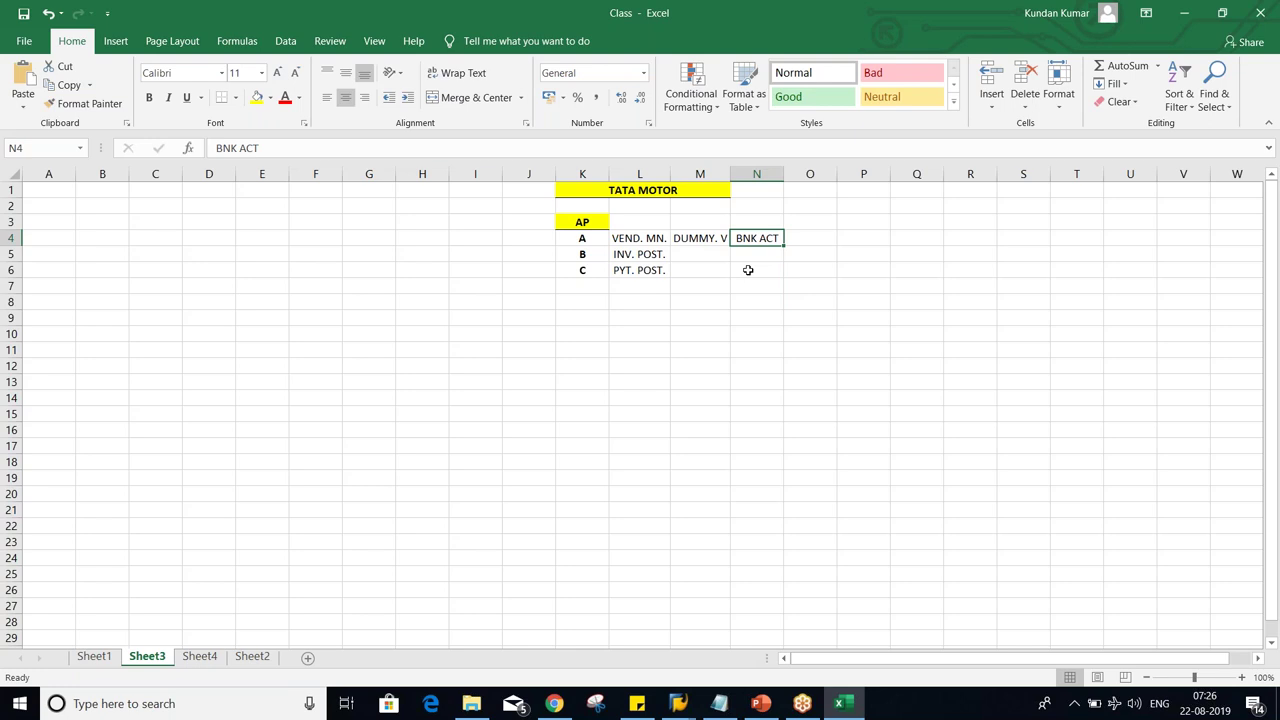
{"action": "left_click", "coordinate": [702, 238]}
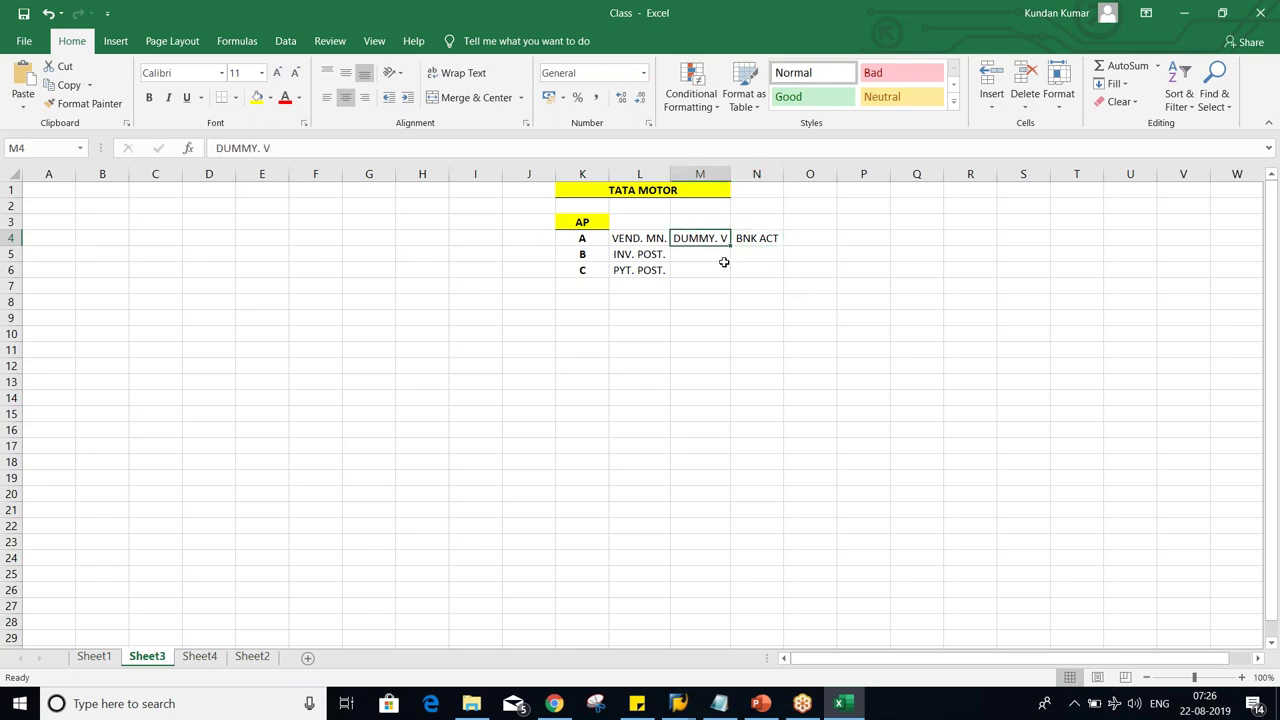
{"action": "left_click", "coordinate": [750, 240]}
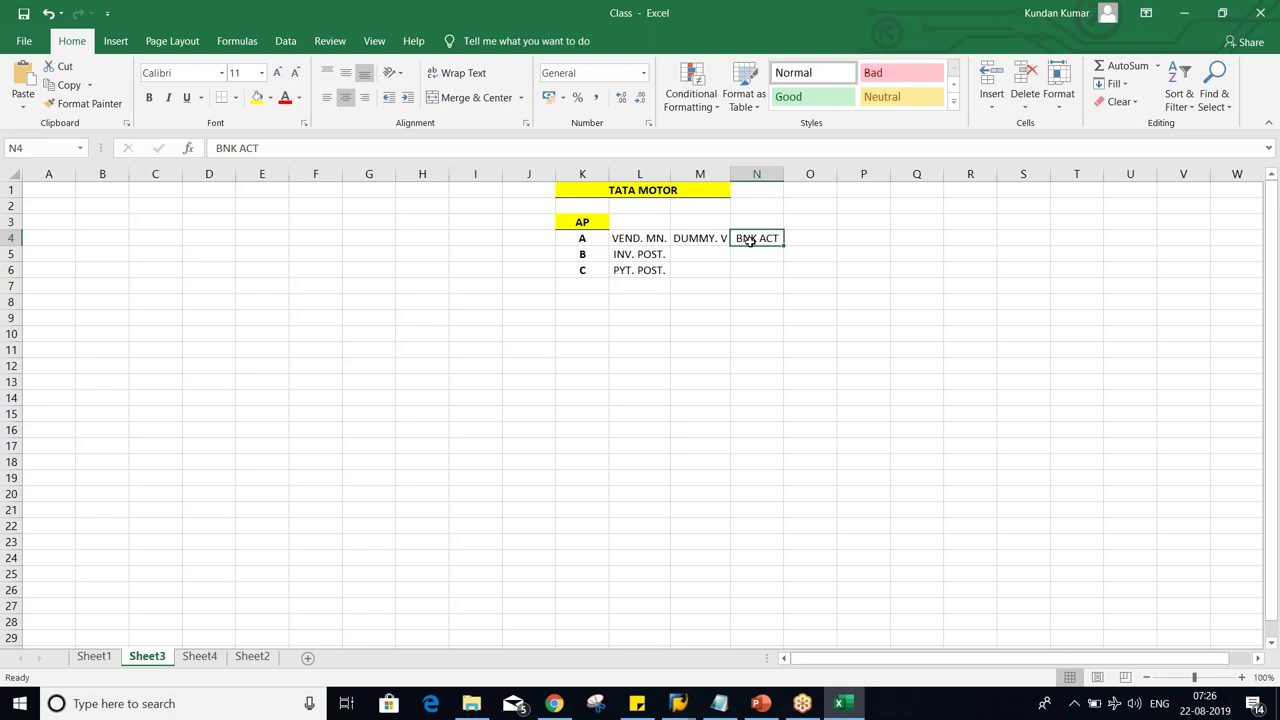
Enter DUMMY. INV in cell M5 beside INV. POST. and autofit the width of column M.
{"action": "left_click", "coordinate": [697, 255]}
{"action": "type", "text": "D"}
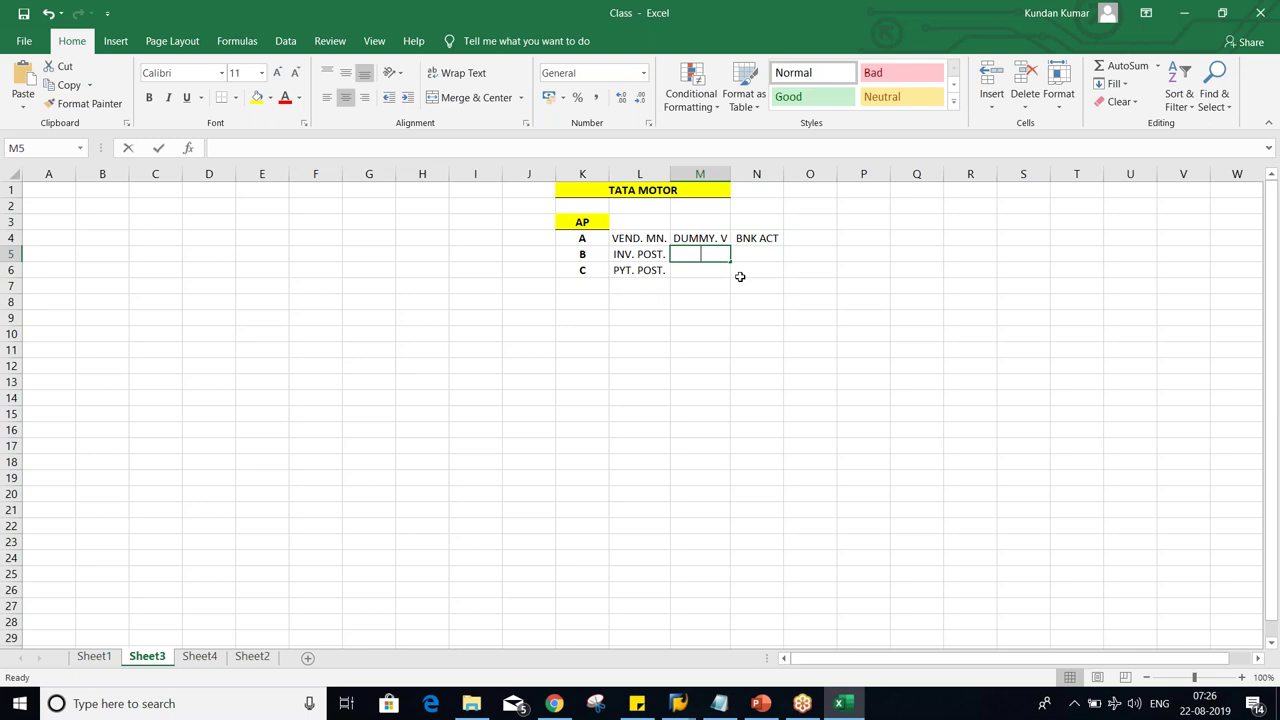
{"action": "key", "text": "Tab"}
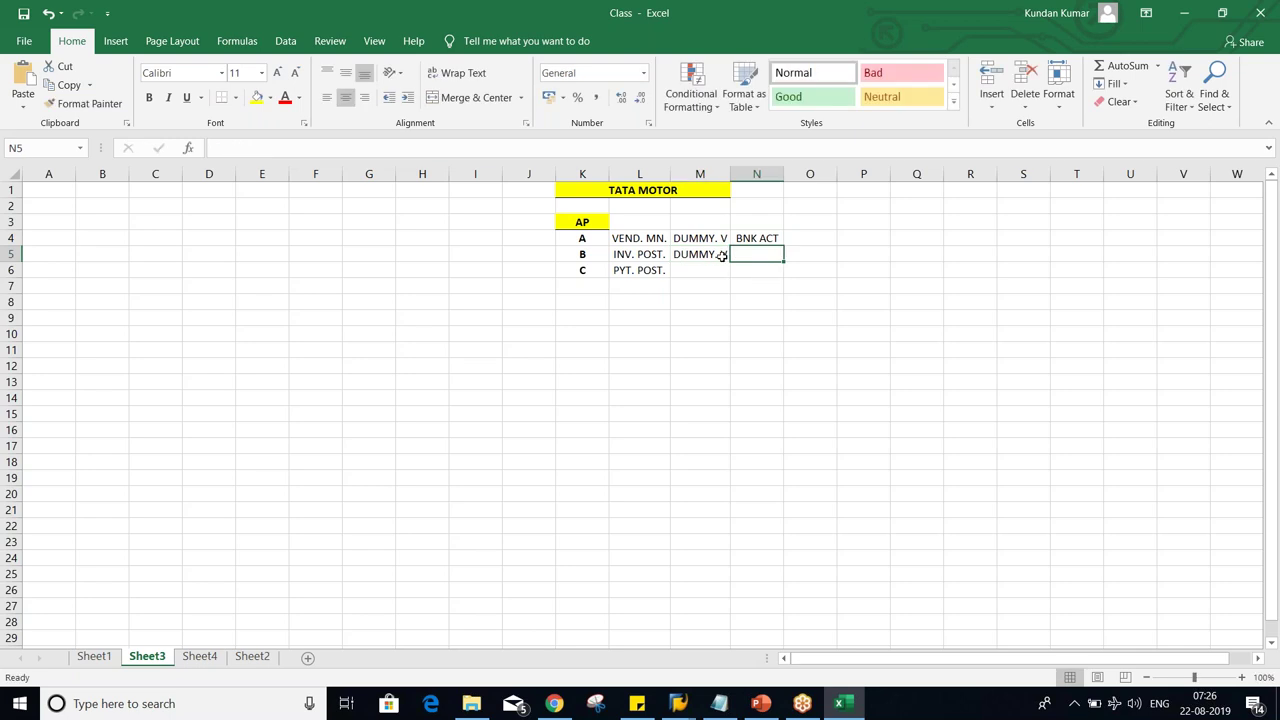
{"action": "left_click", "coordinate": [721, 256]}
{"action": "left_click", "coordinate": [350, 147]}
{"action": "key", "text": "BackSpace"}
{"action": "type", "text": "INV"}
{"action": "key", "text": "Return"}
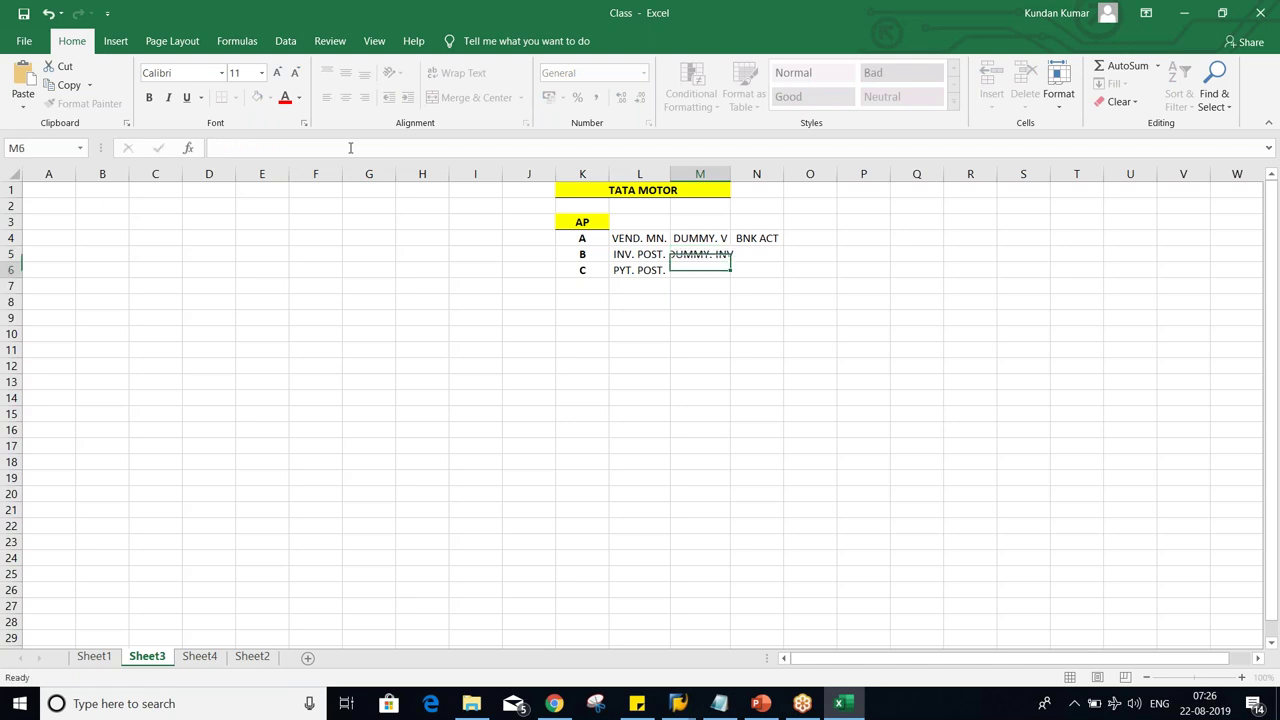
{"action": "double_click", "coordinate": [731, 182]}
Change the text in cell M4 to DUMMY. VNDR. and widen column M to fit it.
{"action": "left_click", "coordinate": [714, 238]}
{"action": "left_click", "coordinate": [279, 150]}
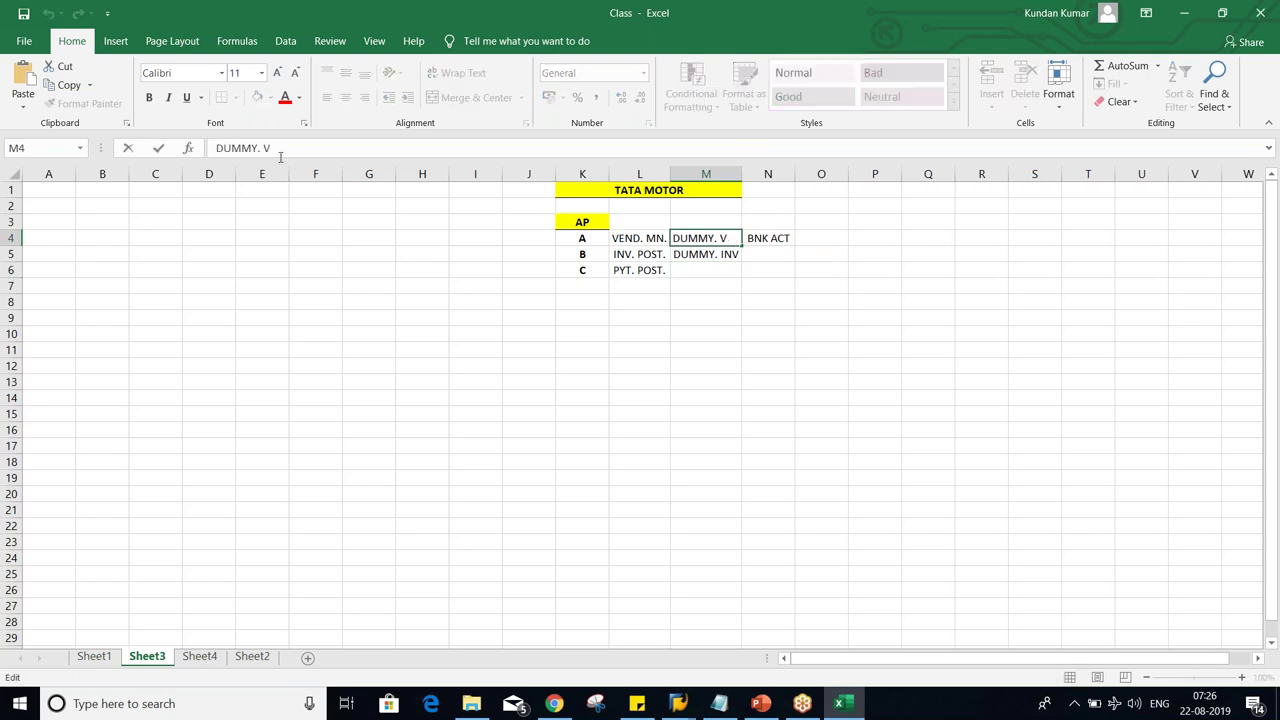
{"action": "type", "text": "NDR."}
{"action": "key", "text": "Return"}
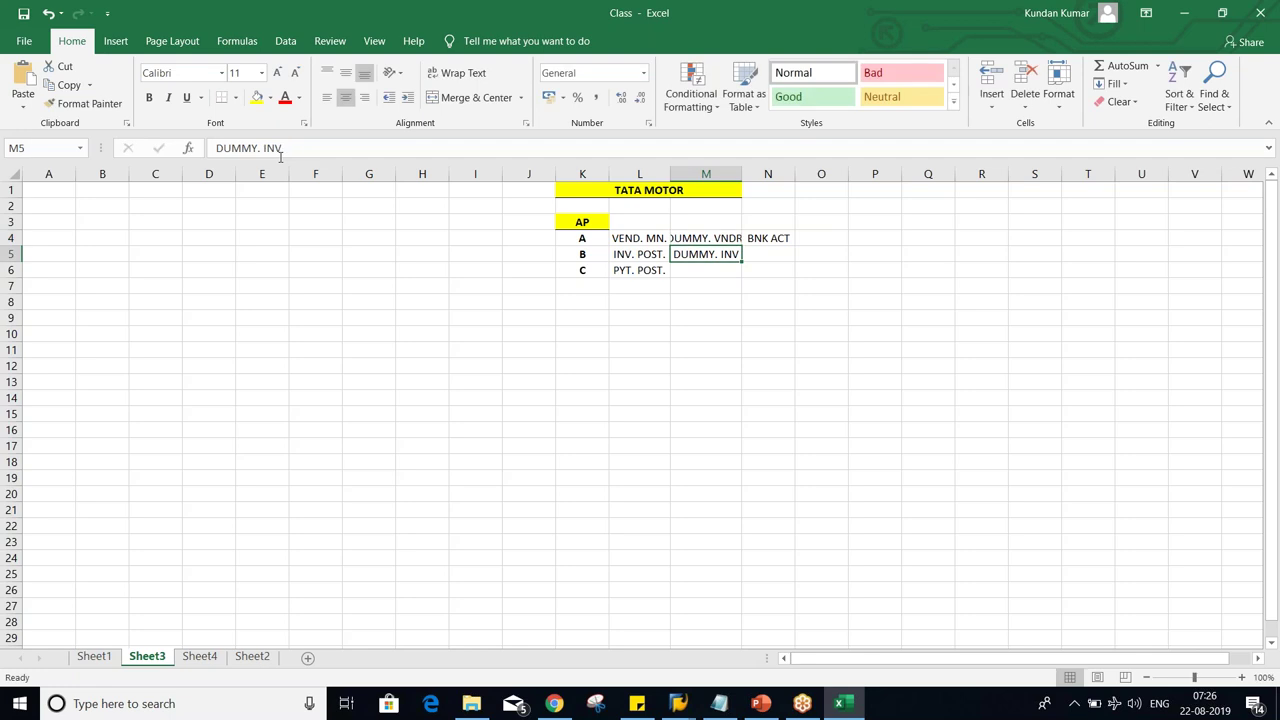
{"action": "left_click_drag", "start_coordinate": [742, 174], "coordinate": [757, 174]}
{"action": "left_click", "coordinate": [711, 320]}
{"action": "left_click", "coordinate": [709, 241]}
{"action": "left_click", "coordinate": [706, 251]}
{"action": "left_click", "coordinate": [706, 238]}
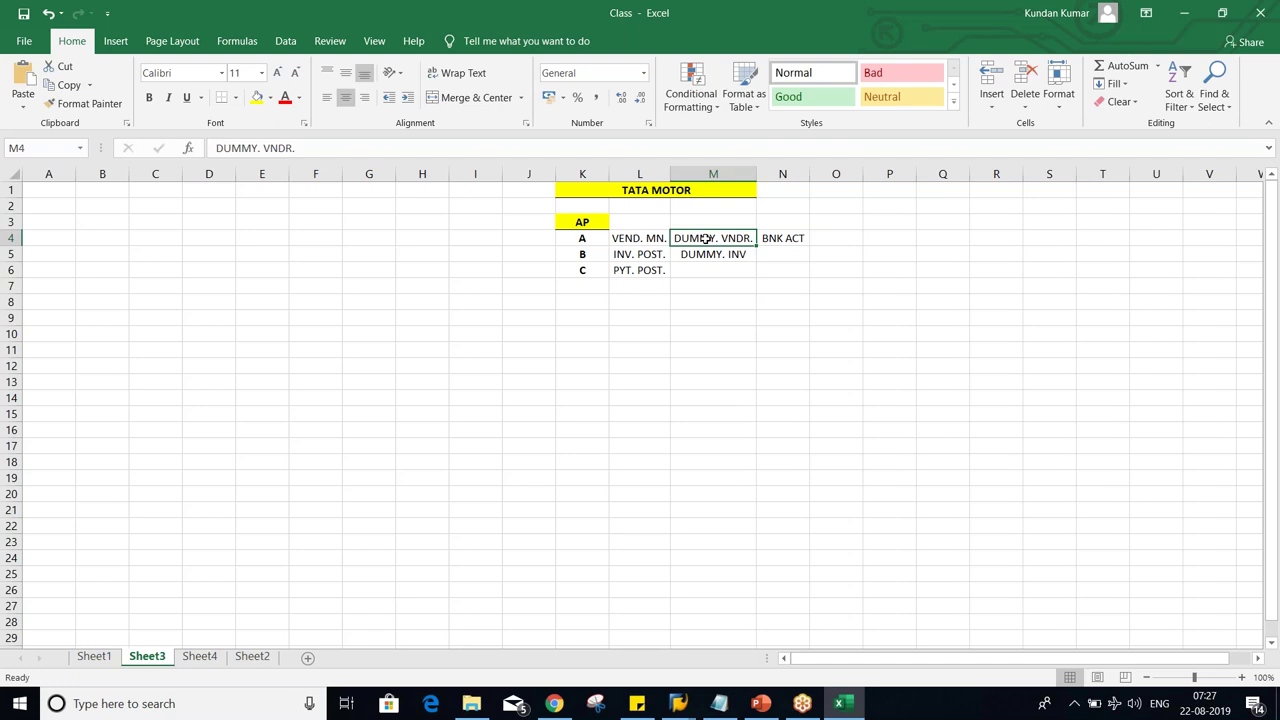
{"action": "left_click", "coordinate": [779, 235]}
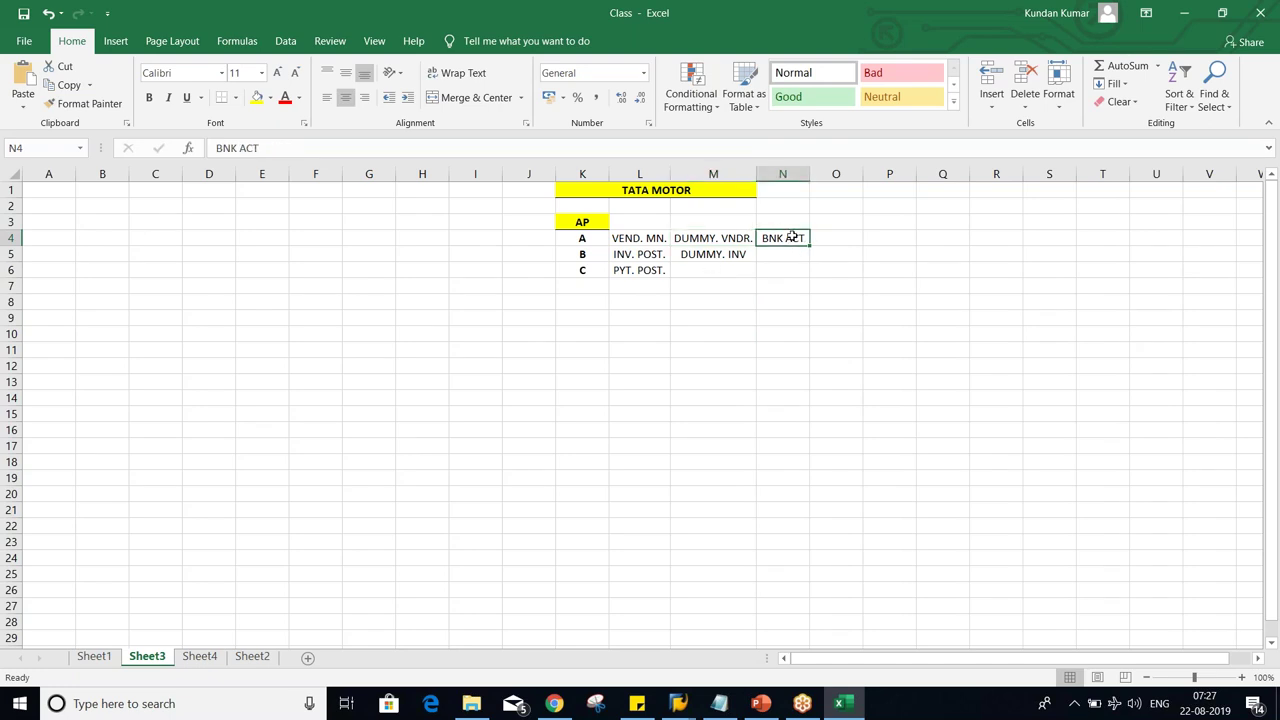
Enter 1 CR. in cell N5 beside DUMMY. INV.
{"action": "left_click", "coordinate": [731, 255]}
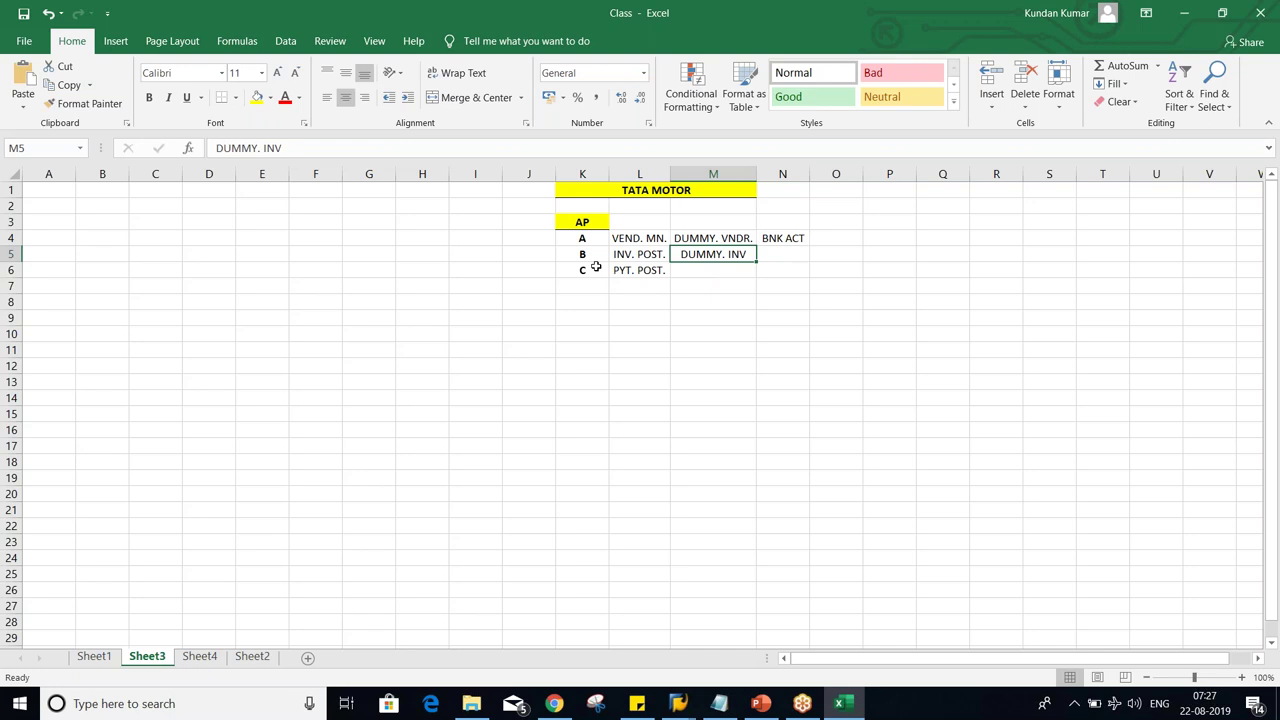
{"action": "key", "text": "Right"}
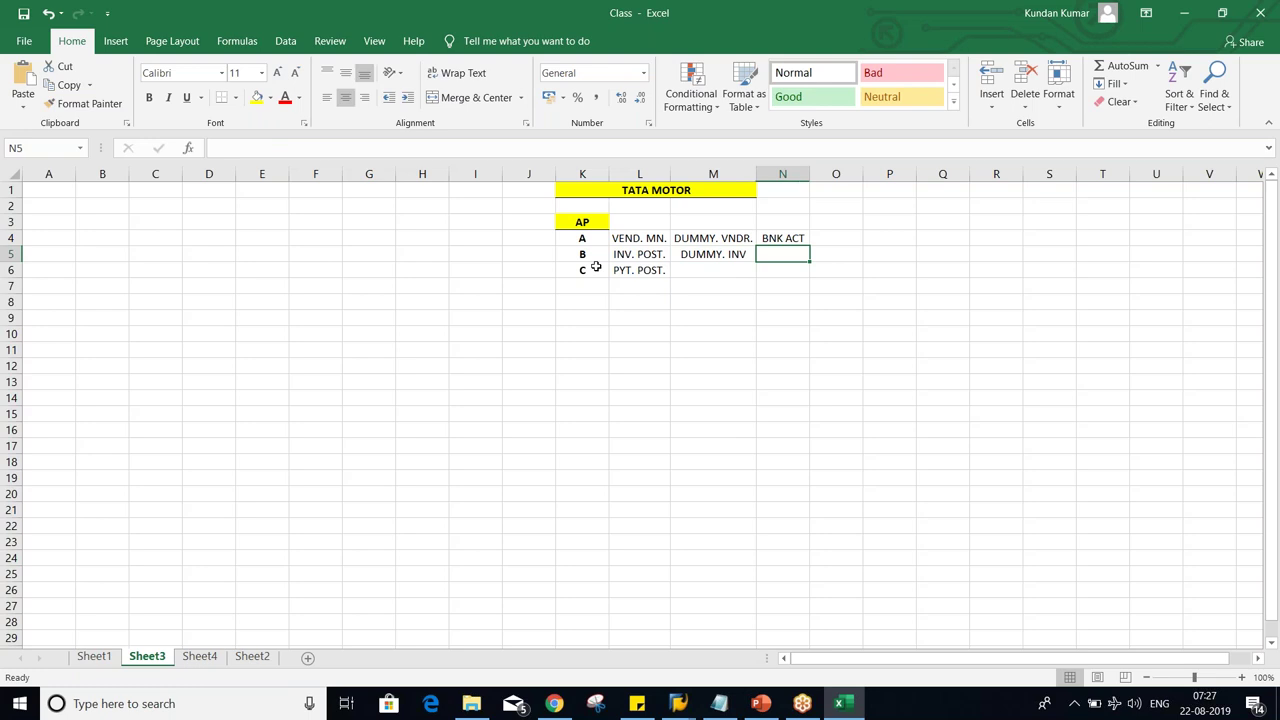
{"action": "type", "text": "1 CR."}
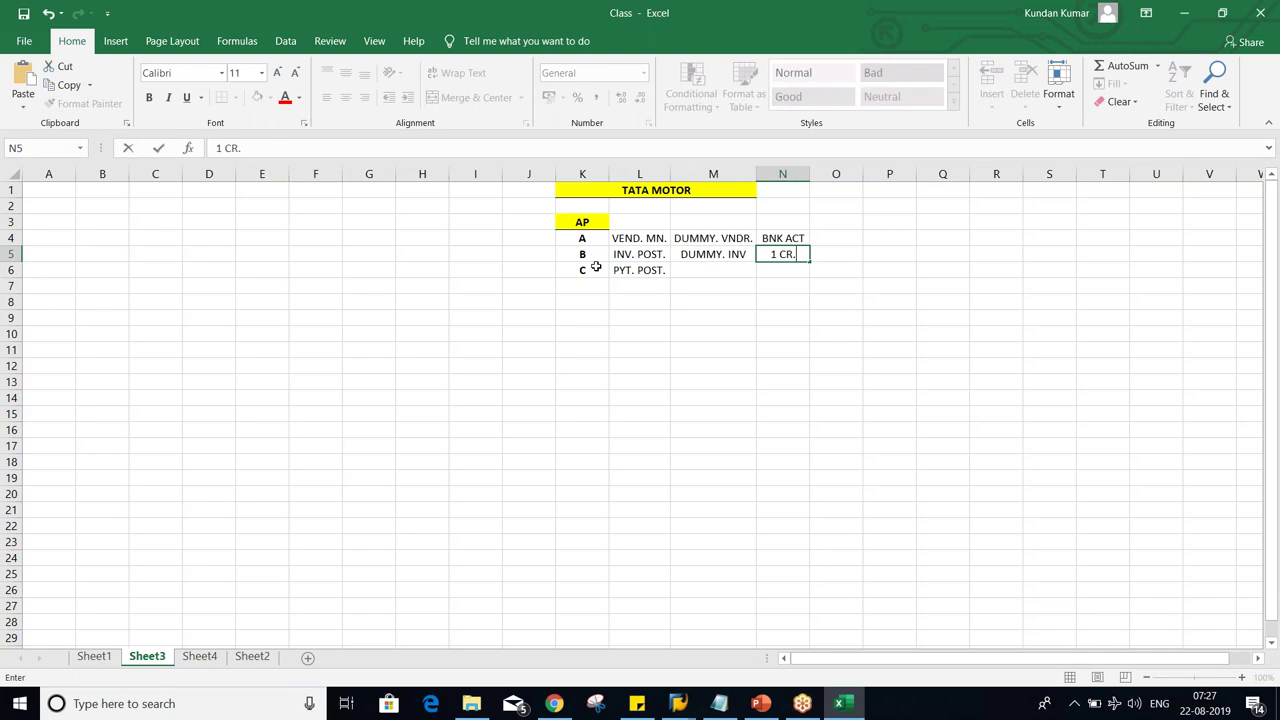
{"action": "key", "text": "Return"}
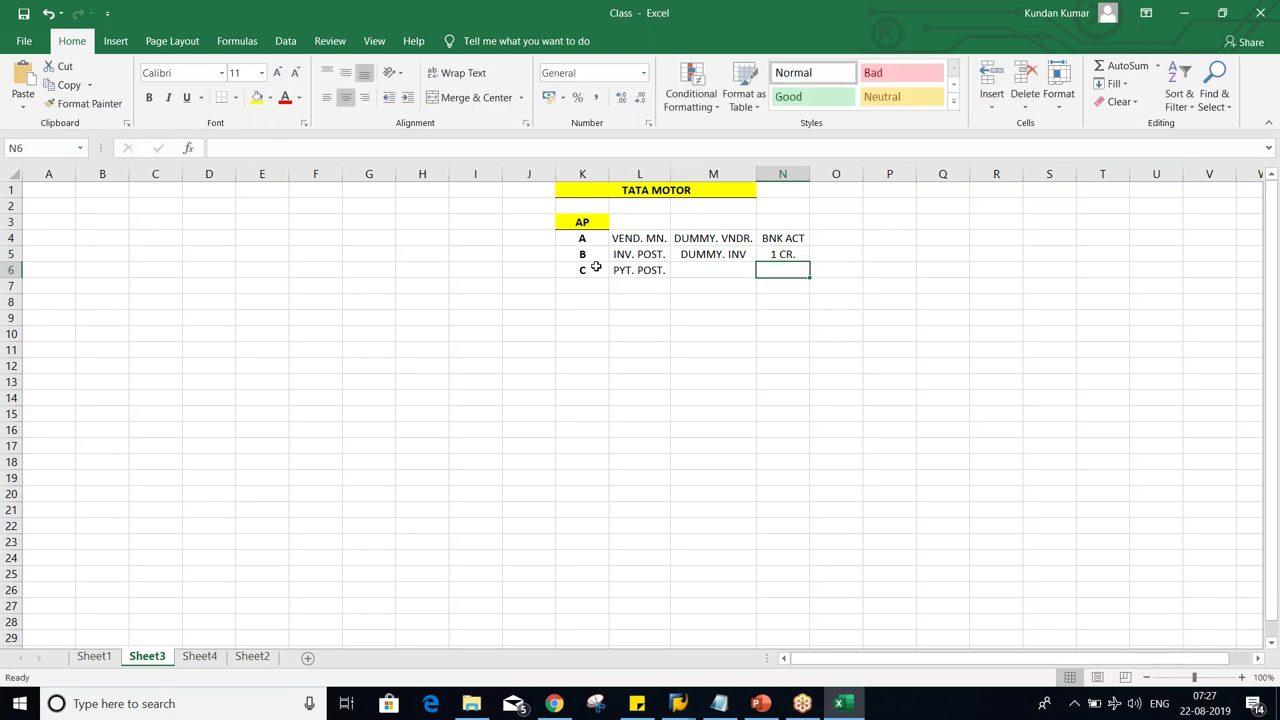
Enter RELS. PYT. in cell M6 beside PYT. POST. and fill 1 CR. down from N5 into N6.
{"action": "left_click", "coordinate": [714, 270]}
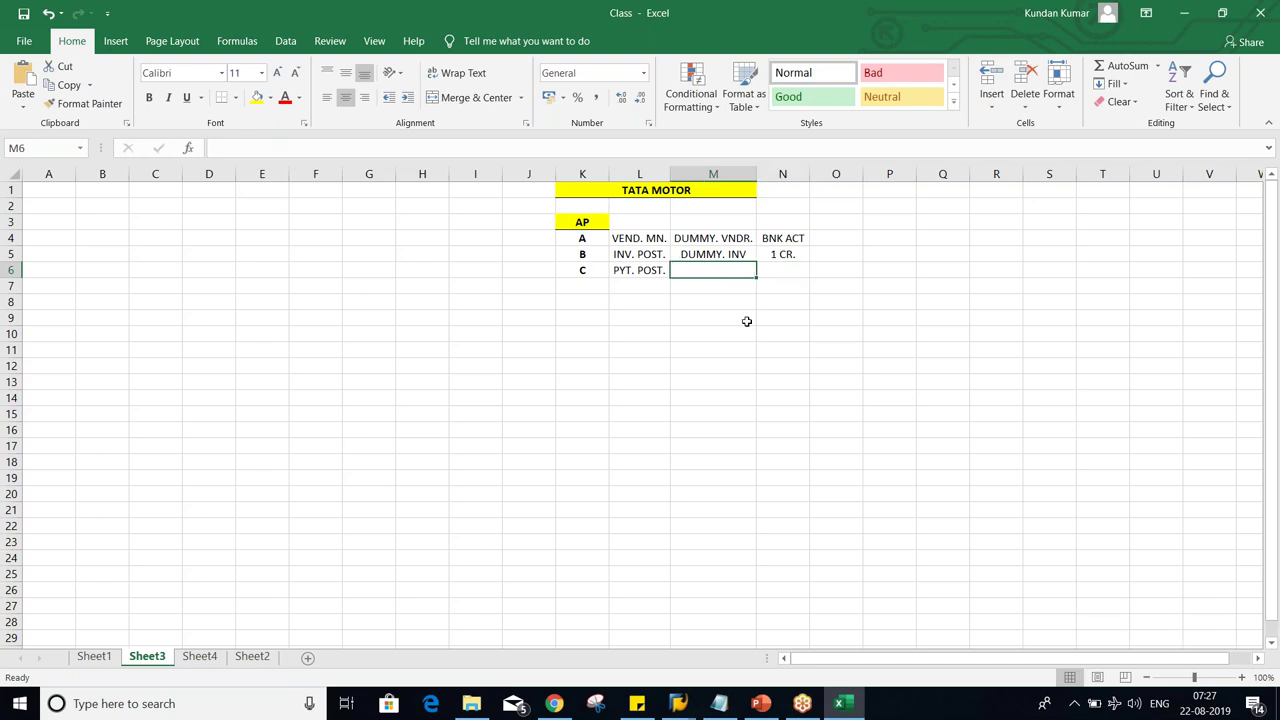
{"action": "type", "text": "RE"}
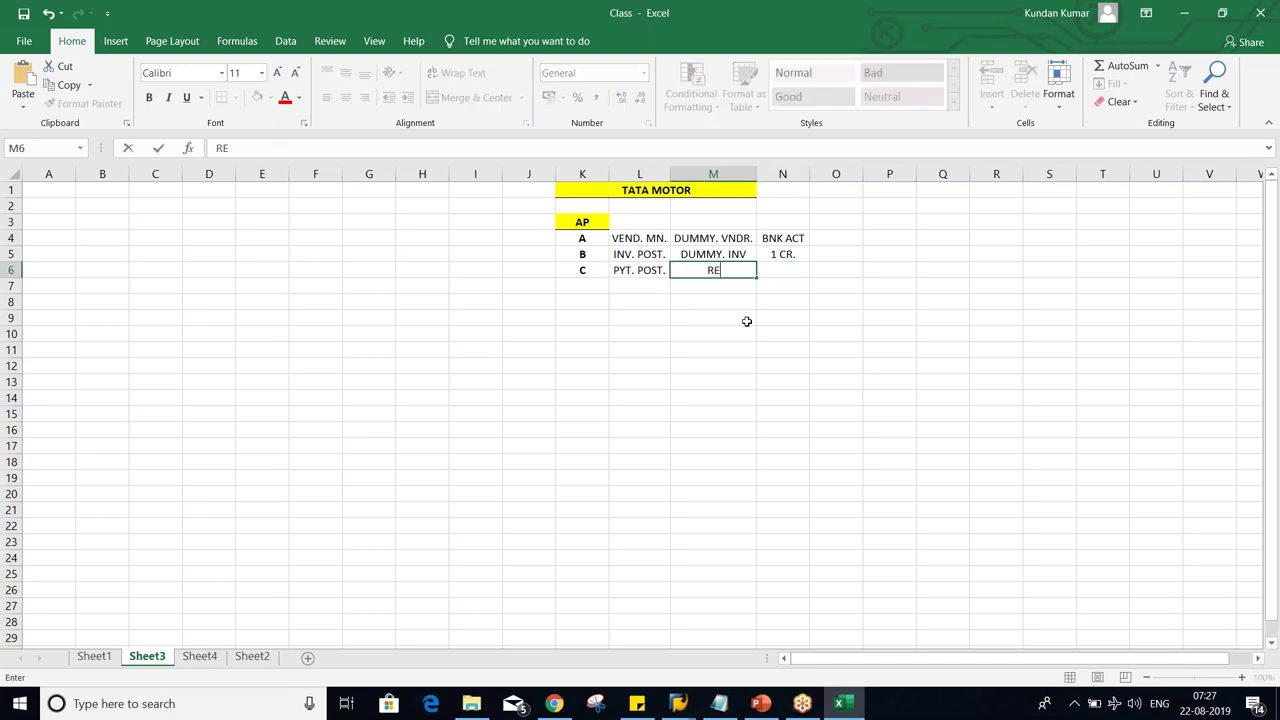
{"action": "type", "text": "LS. PYT."}
{"action": "key", "text": "Tab"}
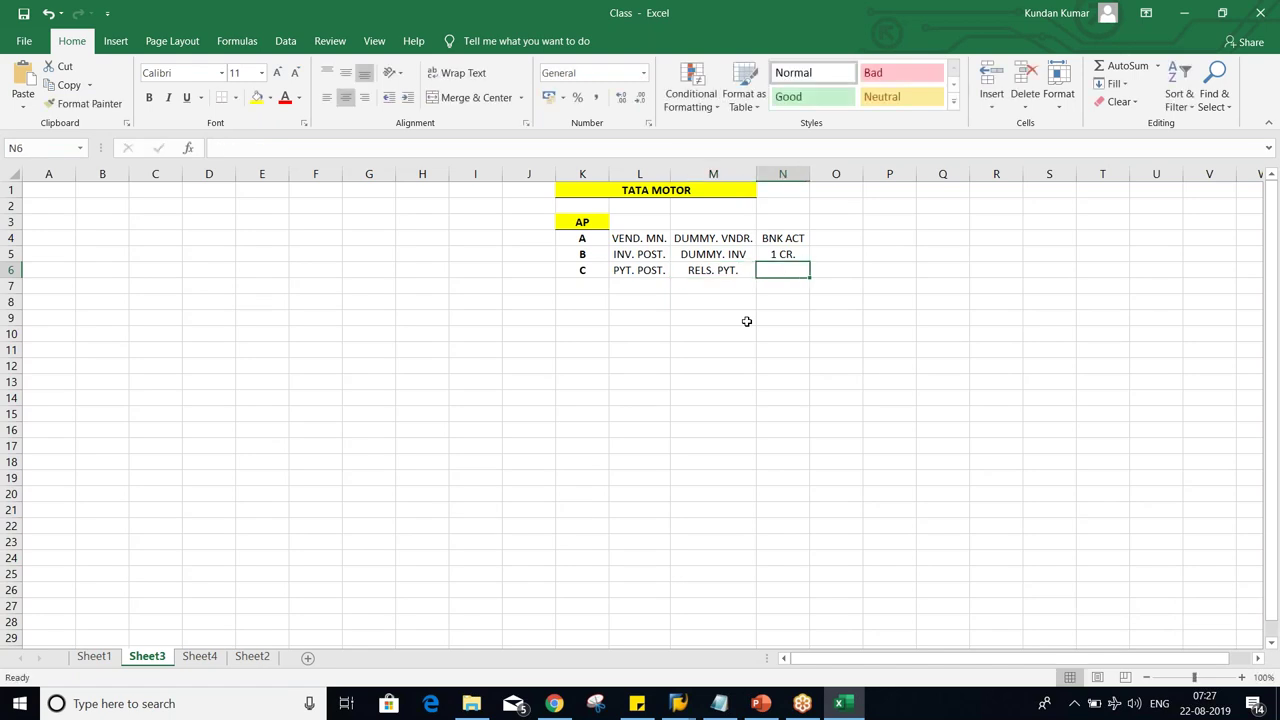
{"action": "key", "text": "ctrl+d"}
{"action": "left_click", "coordinate": [713, 286]}
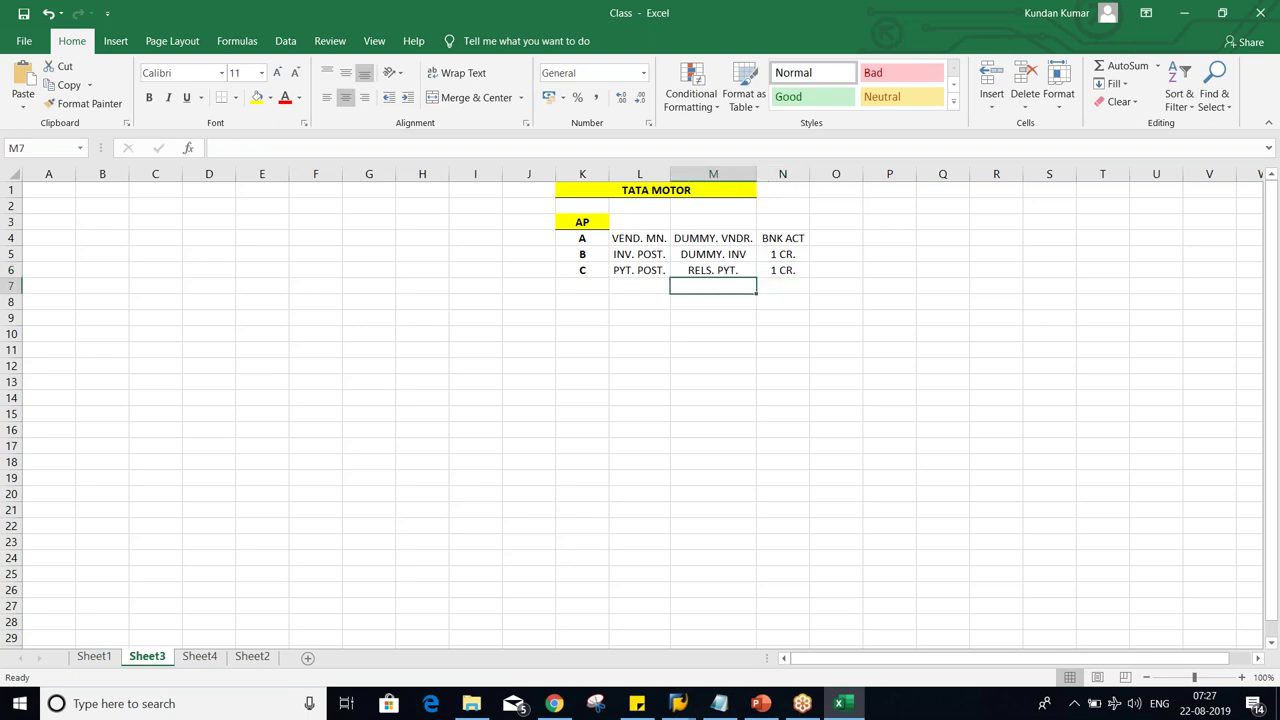
{"action": "left_click", "coordinate": [777, 252]}
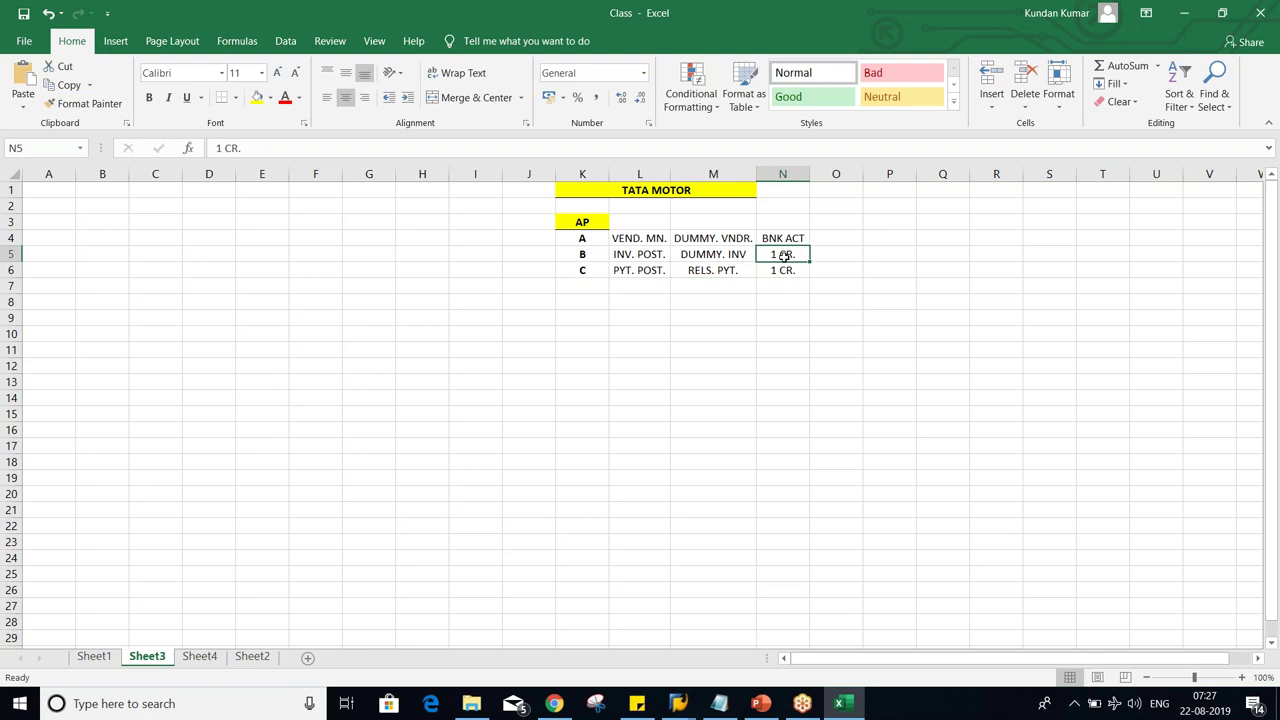
{"action": "left_click", "coordinate": [787, 270]}
{"action": "left_click", "coordinate": [773, 251]}
{"action": "left_click", "coordinate": [786, 272]}
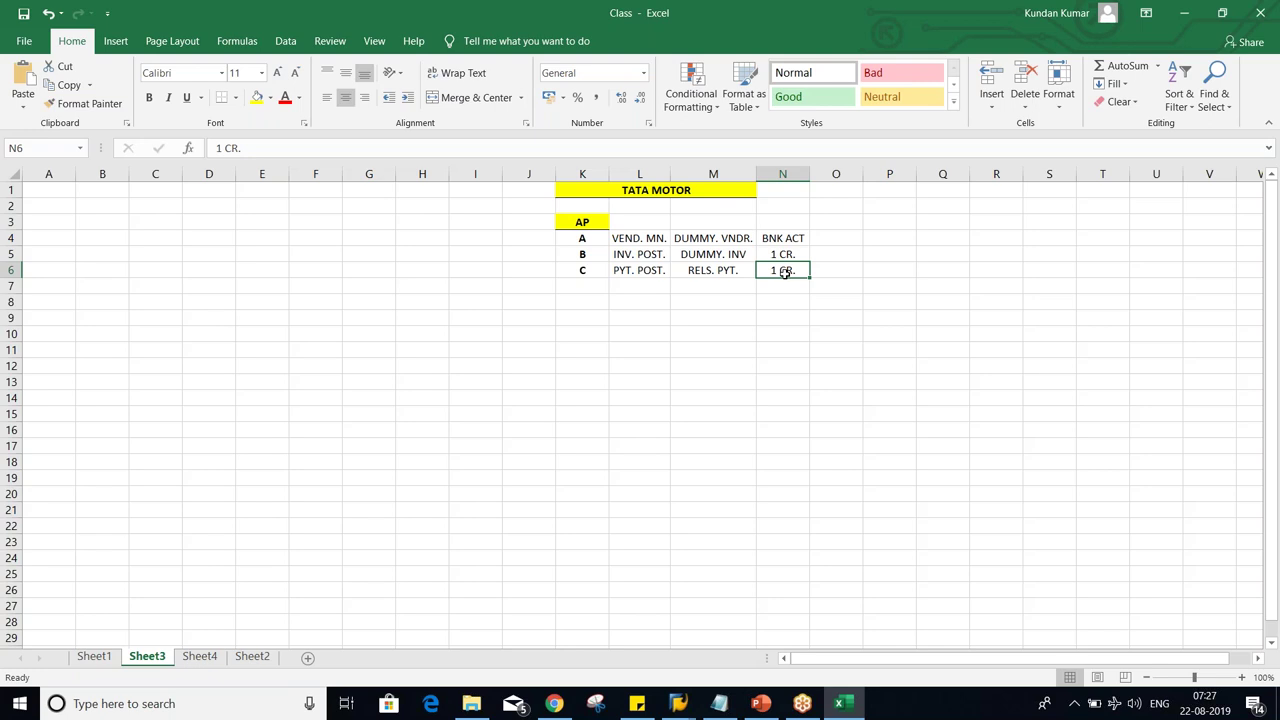
Enter FRAUD as a bold heading in cell N3 above BNK ACT and give it a bottom border.
{"action": "left_click", "coordinate": [797, 216]}
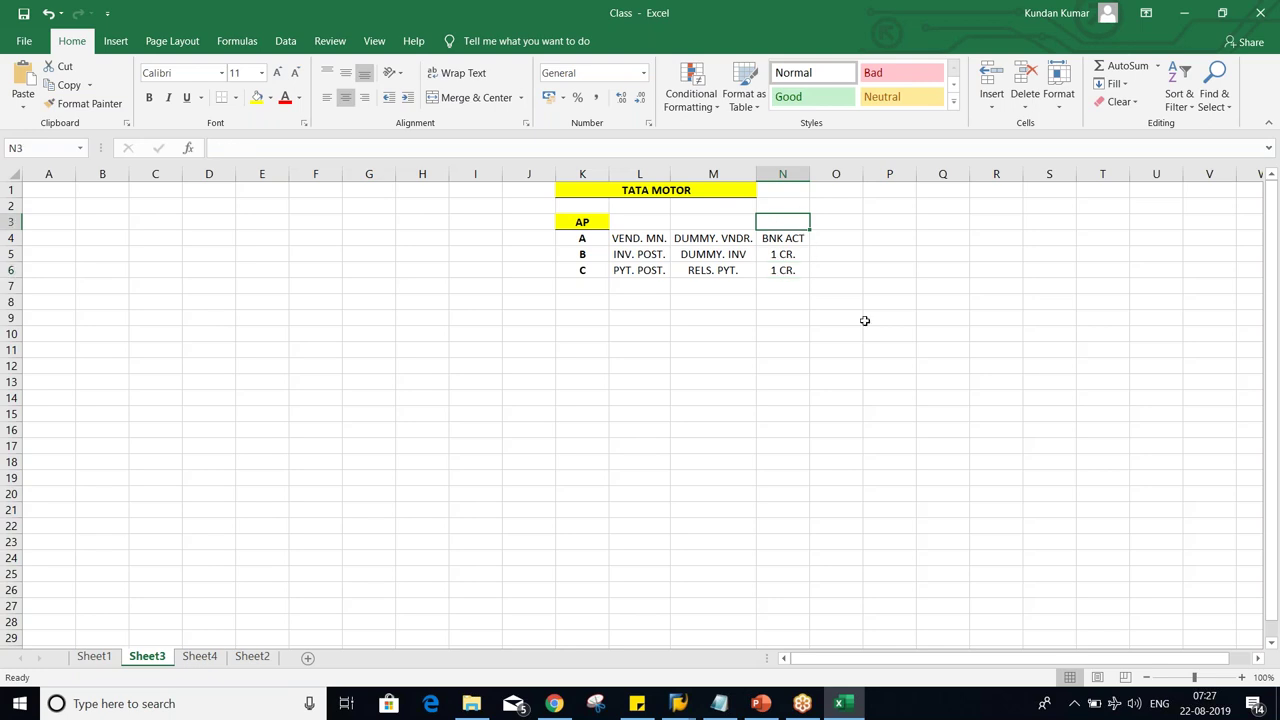
{"action": "type", "text": "FRAUD"}
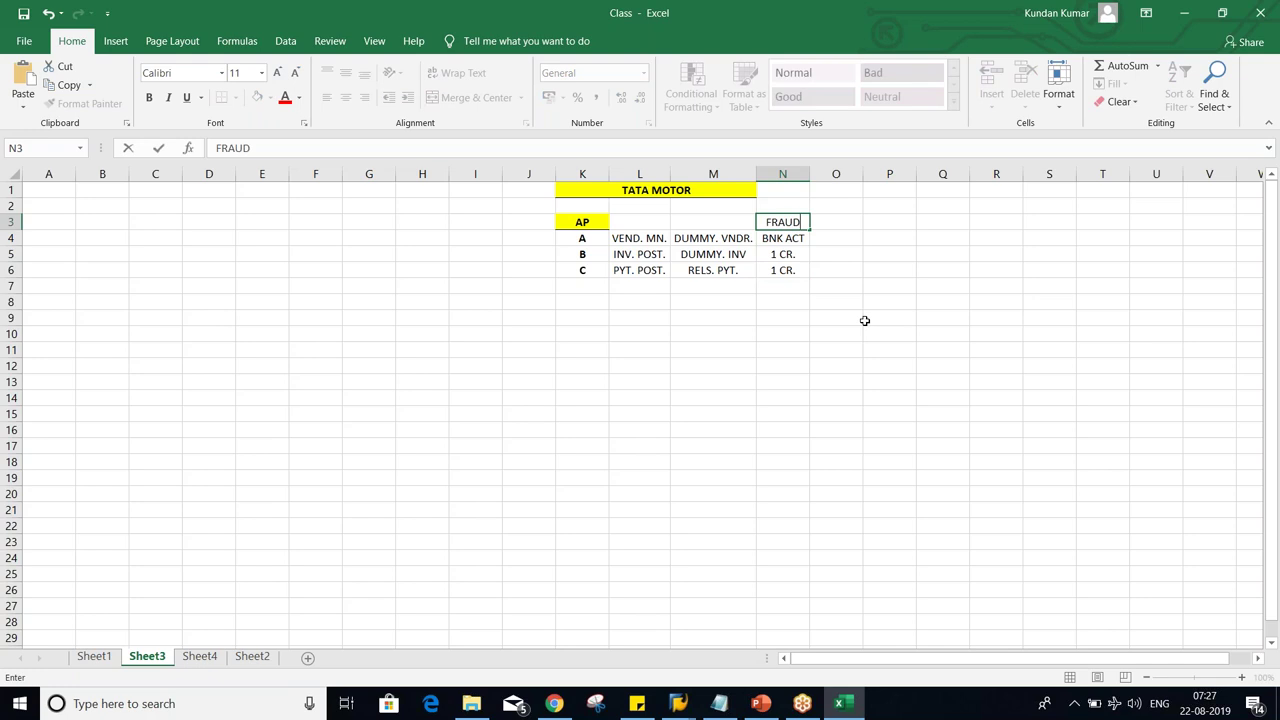
{"action": "key", "text": "Return"}
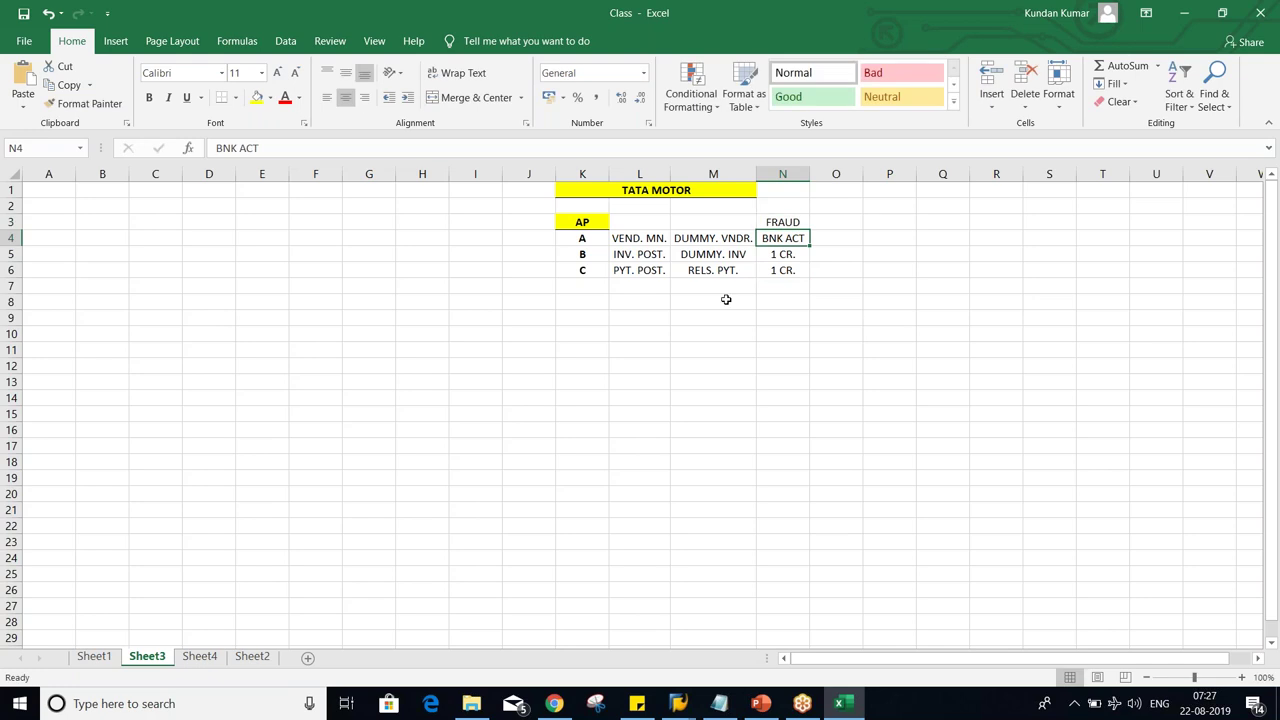
{"action": "left_click", "coordinate": [783, 222]}
{"action": "key", "text": "ctrl+b"}
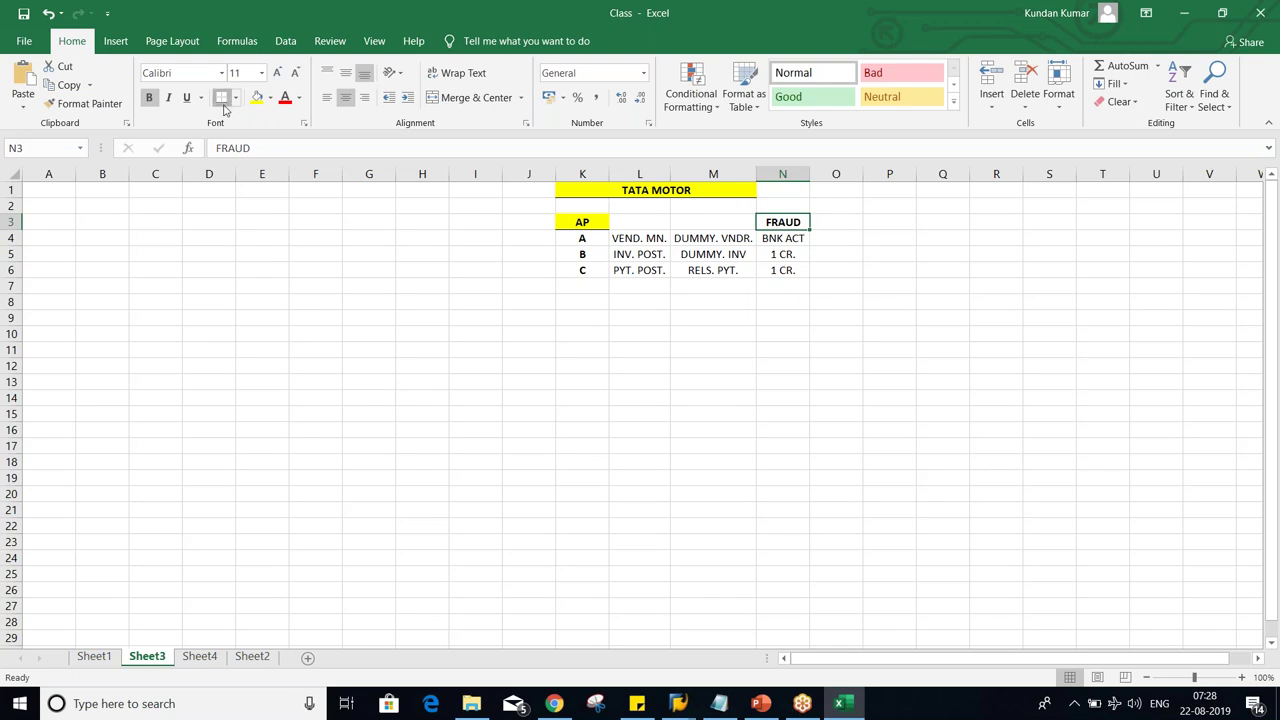
{"action": "left_click", "coordinate": [709, 440]}
Review the rows of AP staff A, B and C together with their entries in the FRAUD column.
{"action": "left_click_drag", "start_coordinate": [773, 257], "coordinate": [777, 274]}
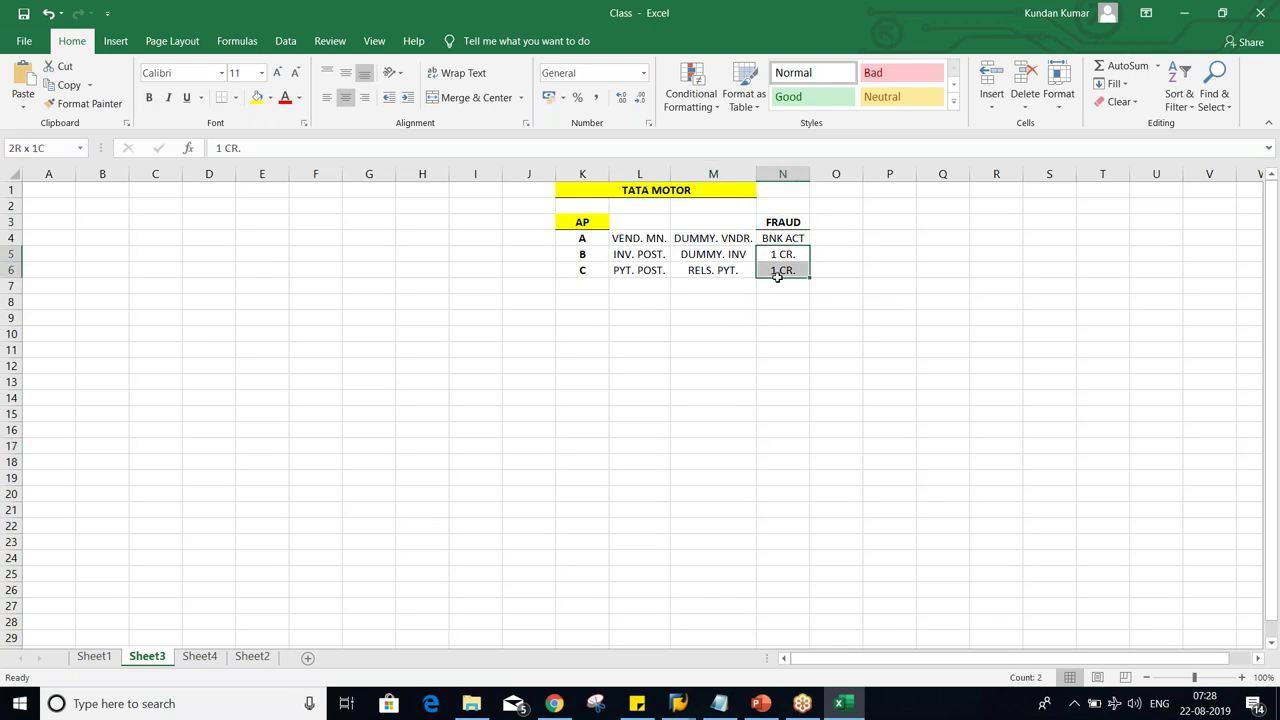
{"action": "left_click", "coordinate": [785, 238]}
{"action": "left_click", "coordinate": [787, 284]}
{"action": "left_click_drag", "start_coordinate": [585, 268], "coordinate": [774, 271]}
{"action": "left_click", "coordinate": [778, 236]}
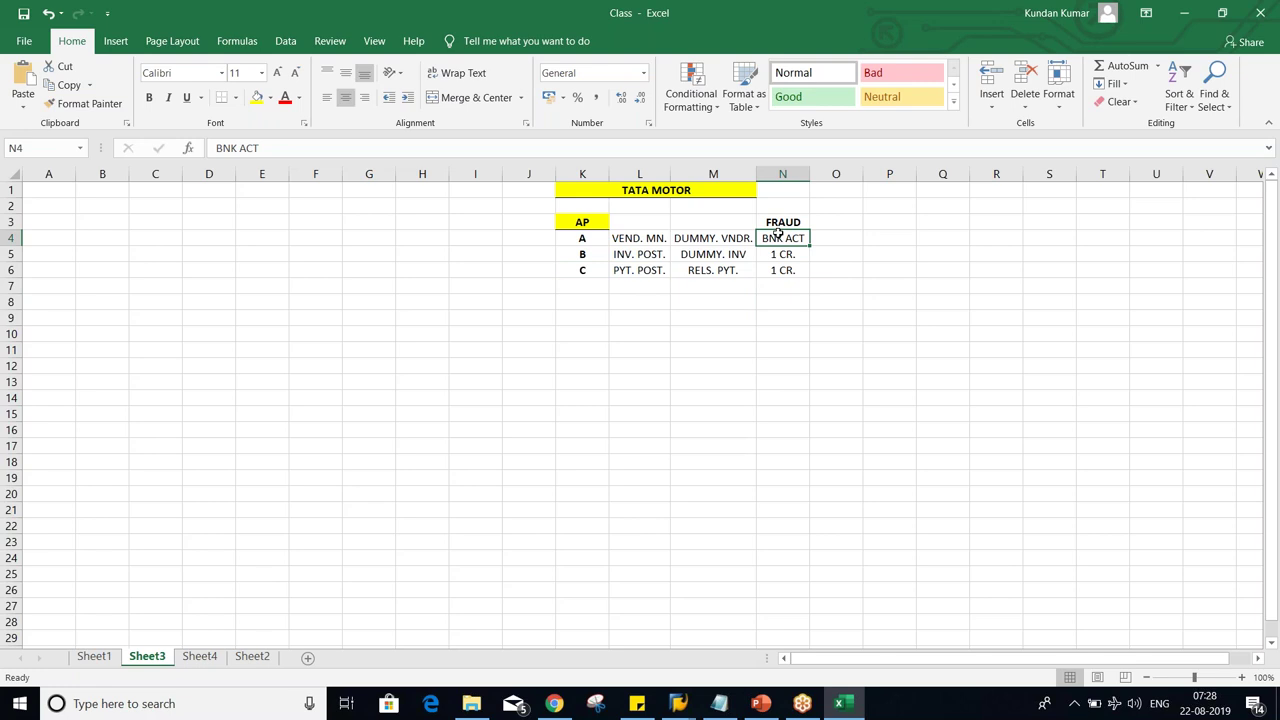
{"action": "left_click", "coordinate": [590, 238]}
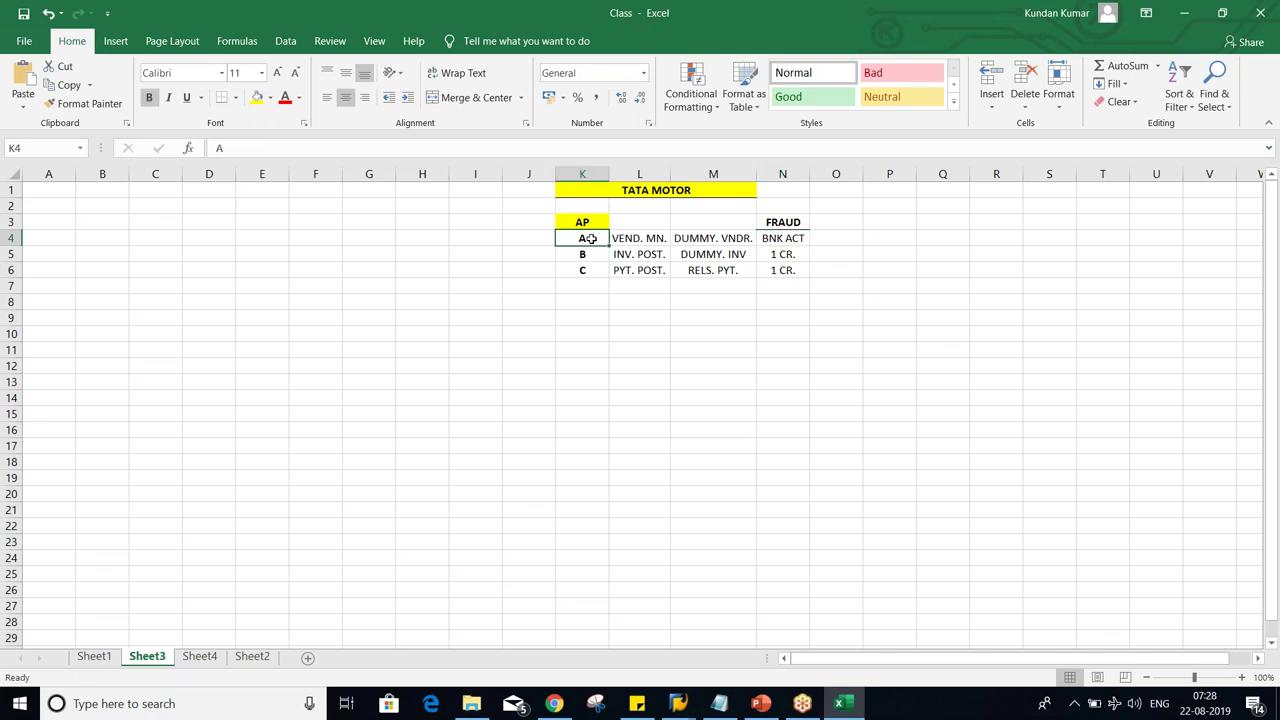
{"action": "left_click", "coordinate": [788, 240]}
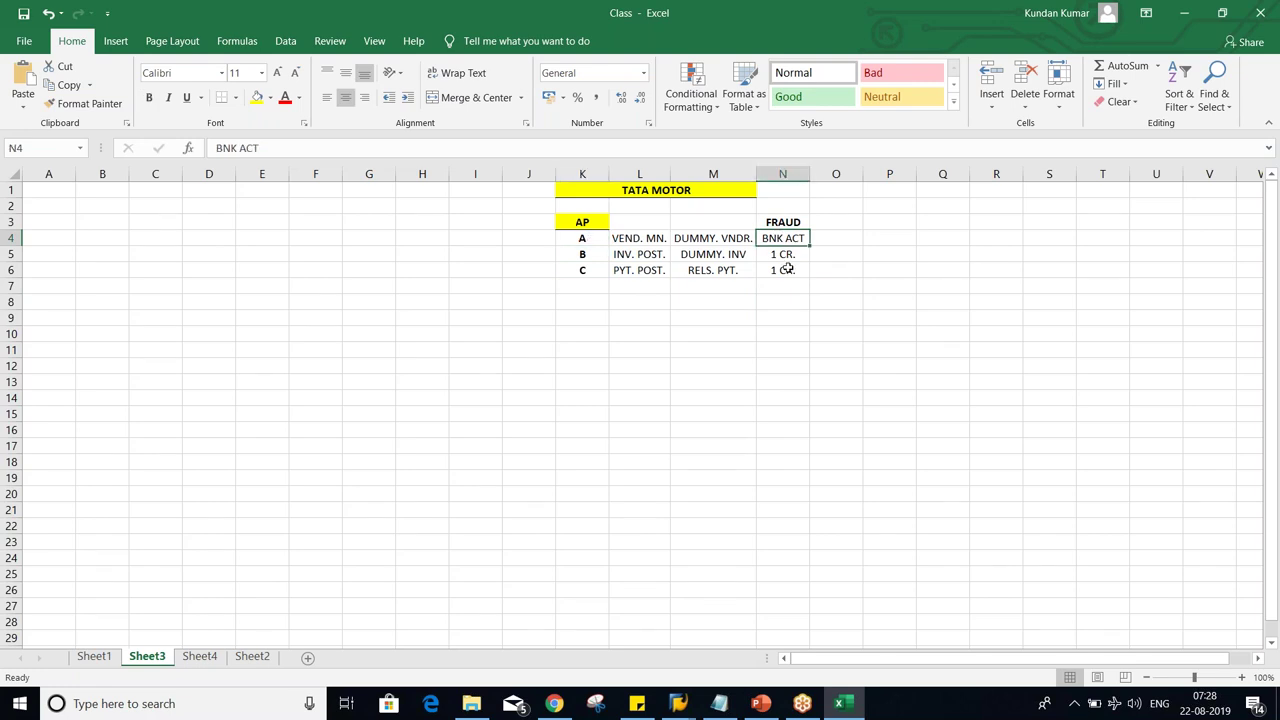
{"action": "left_click", "coordinate": [827, 240]}
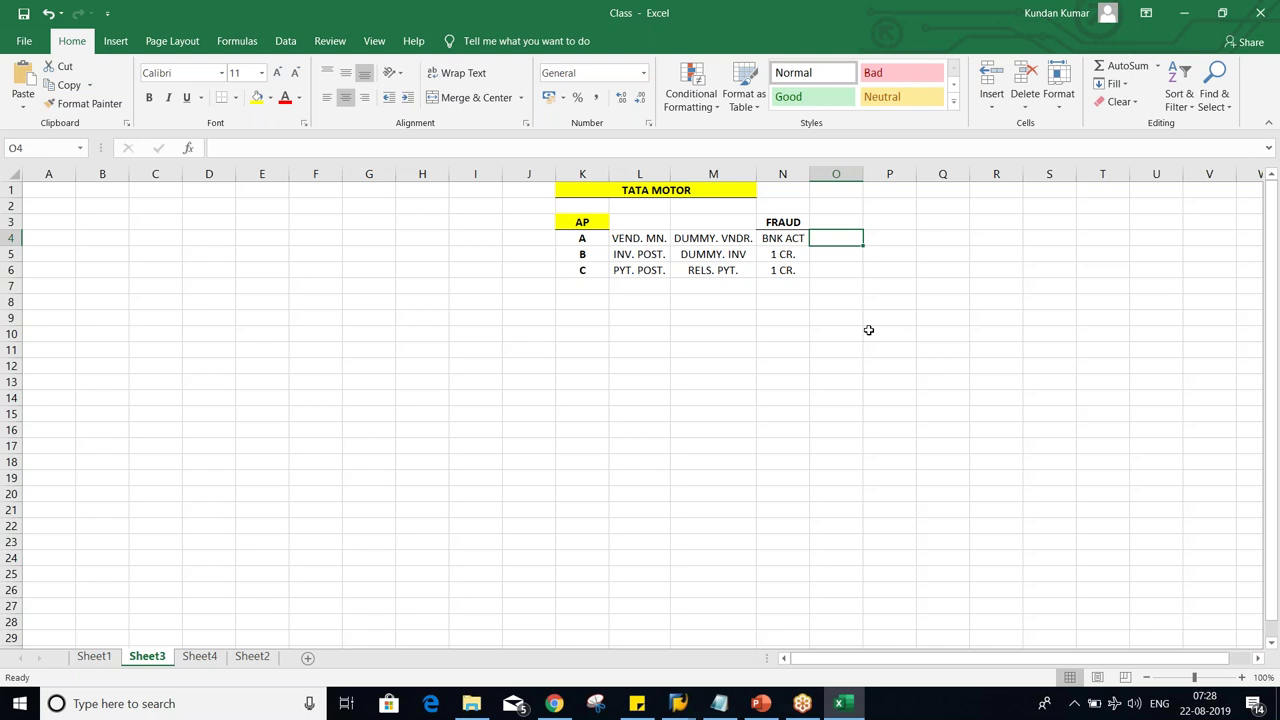
{"action": "left_click", "coordinate": [754, 331]}
{"action": "left_click_drag", "start_coordinate": [783, 241], "coordinate": [789, 272]}
{"action": "left_click", "coordinate": [789, 320]}
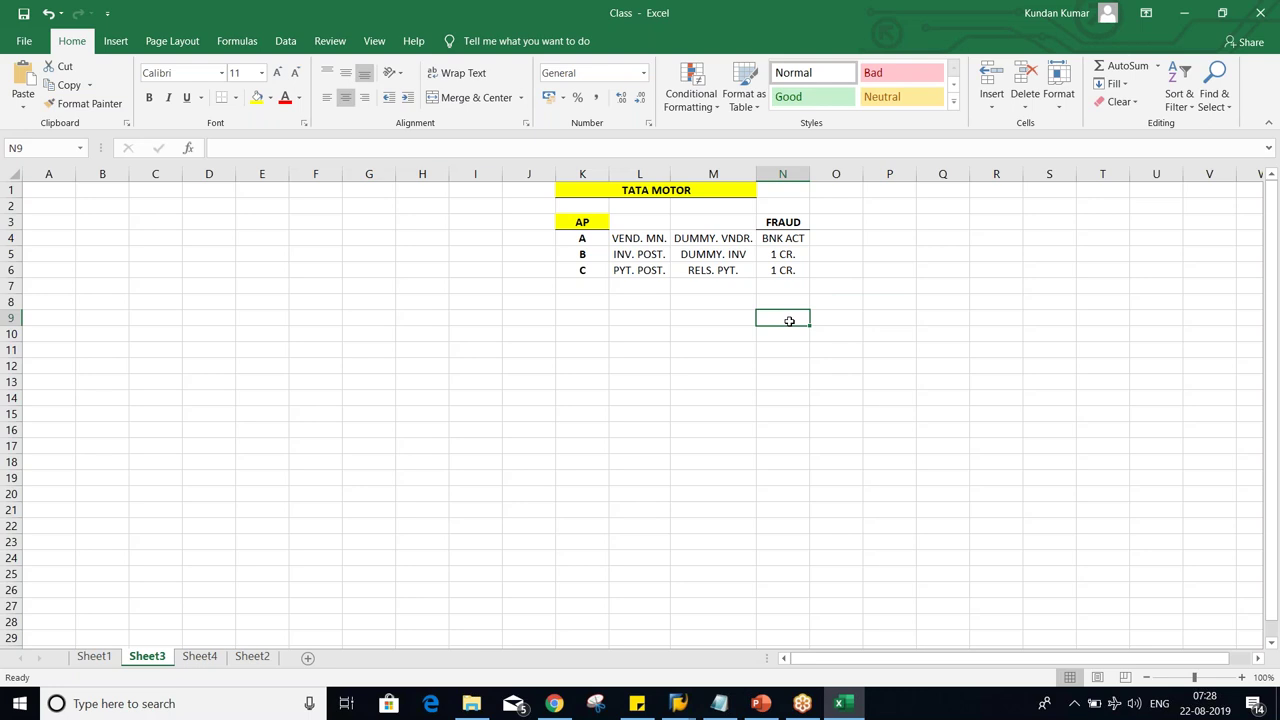
{"action": "left_click_drag", "start_coordinate": [578, 241], "coordinate": [589, 273]}
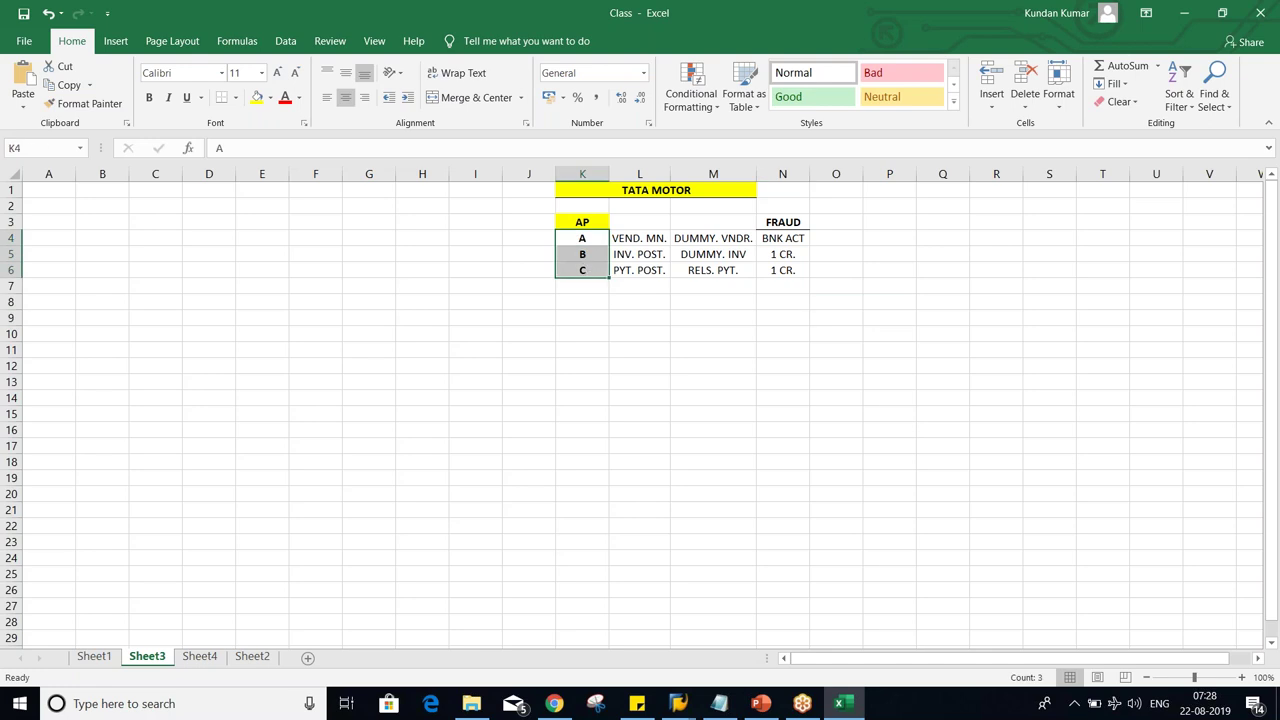
{"action": "left_click", "coordinate": [580, 303]}
{"action": "left_click_drag", "start_coordinate": [583, 240], "coordinate": [589, 273]}
{"action": "left_click", "coordinate": [589, 336]}
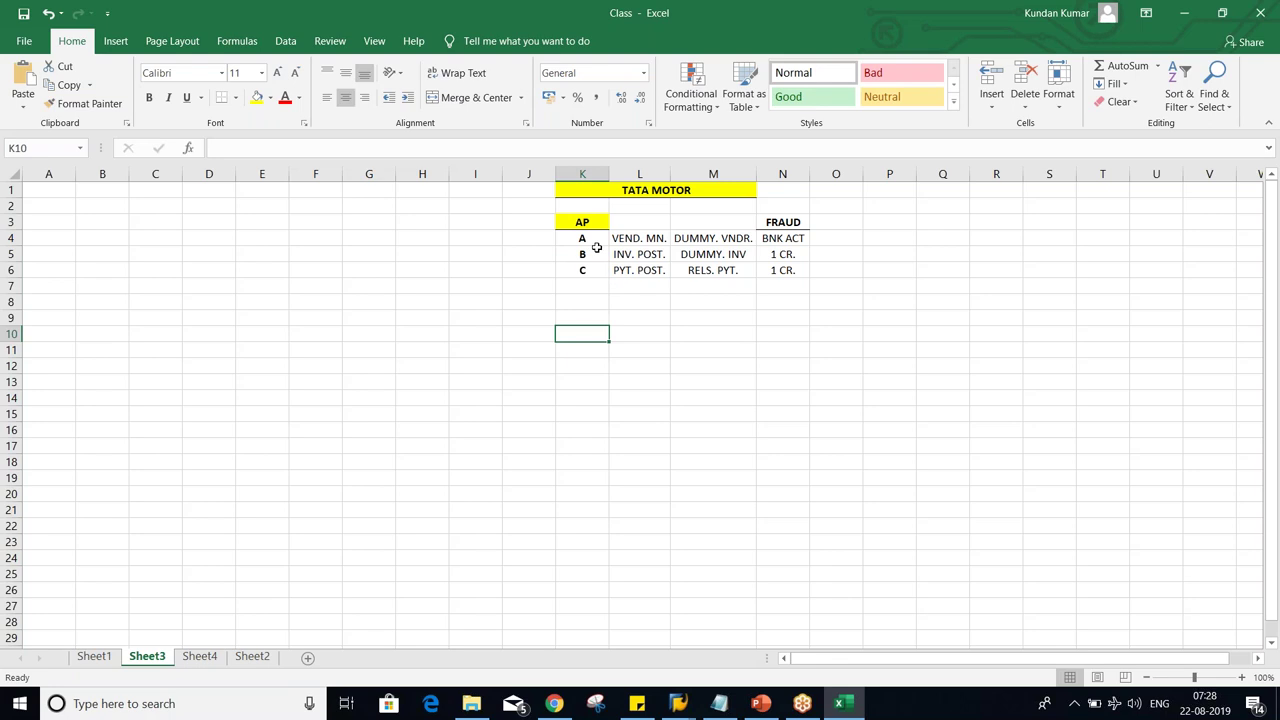
{"action": "left_click_drag", "start_coordinate": [589, 241], "coordinate": [783, 270]}
{"action": "left_click", "coordinate": [775, 300]}
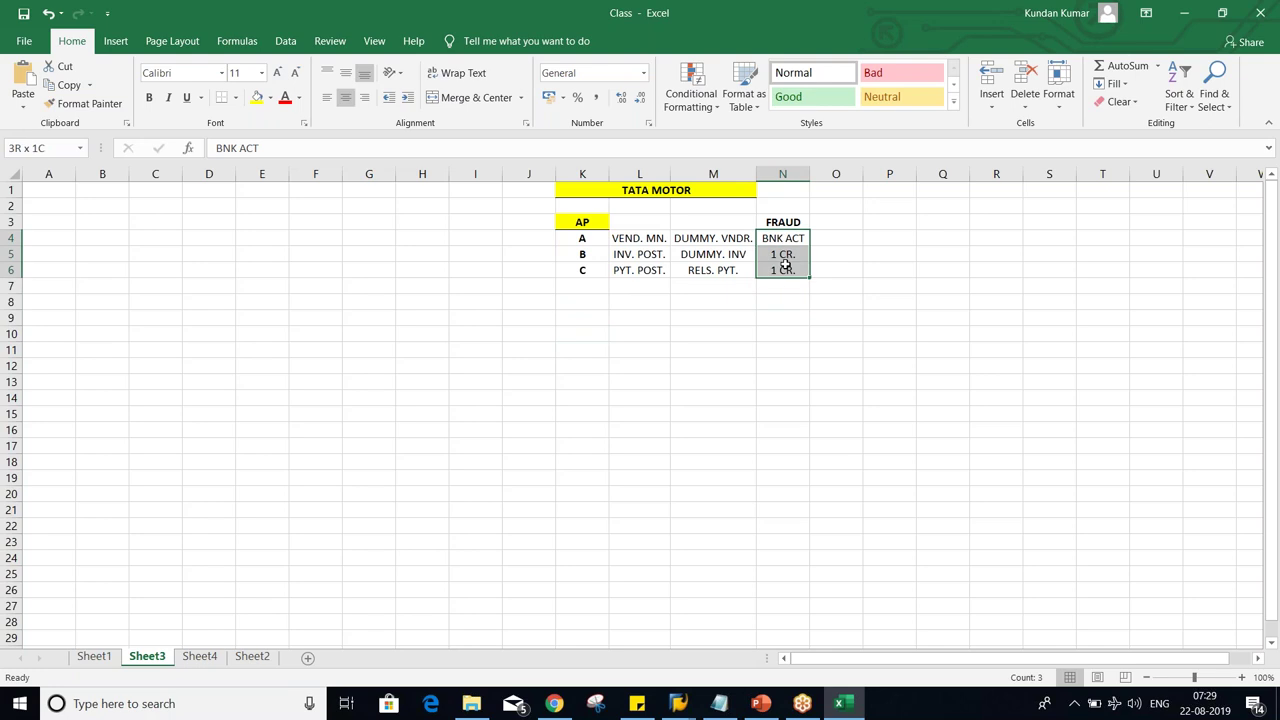
{"action": "left_click", "coordinate": [746, 317]}
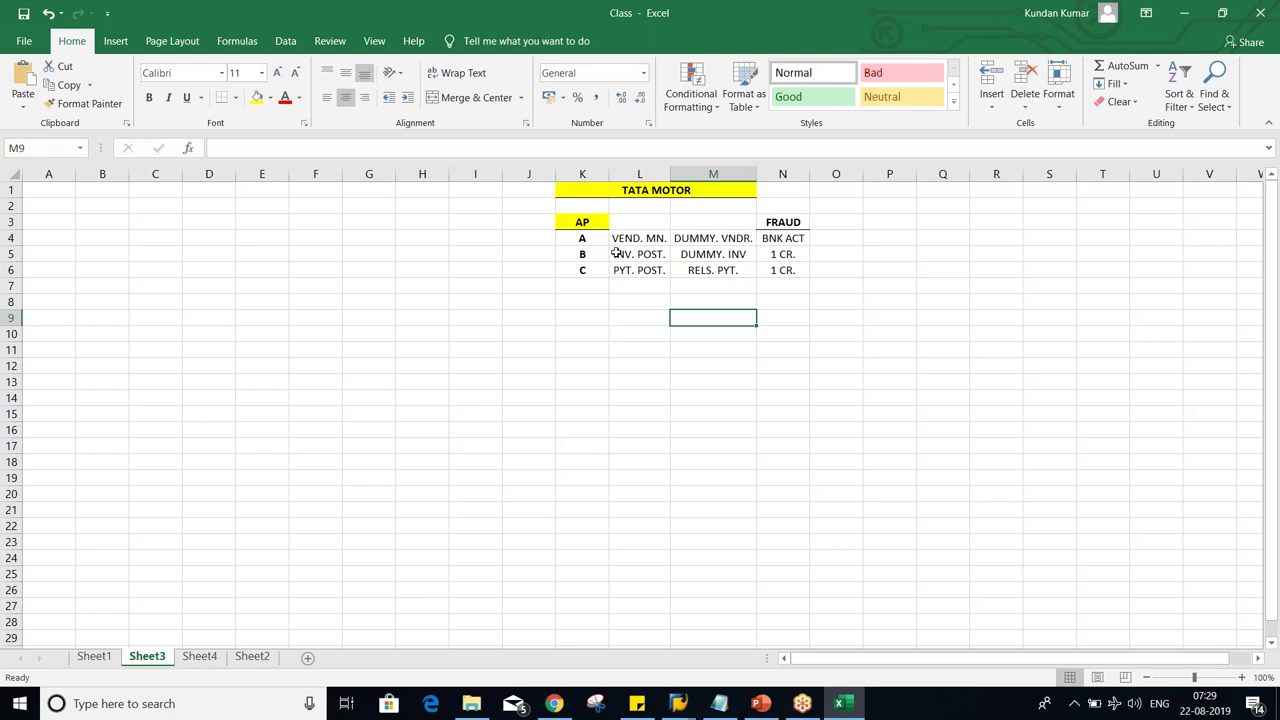
{"action": "left_click_drag", "start_coordinate": [582, 240], "coordinate": [582, 268]}
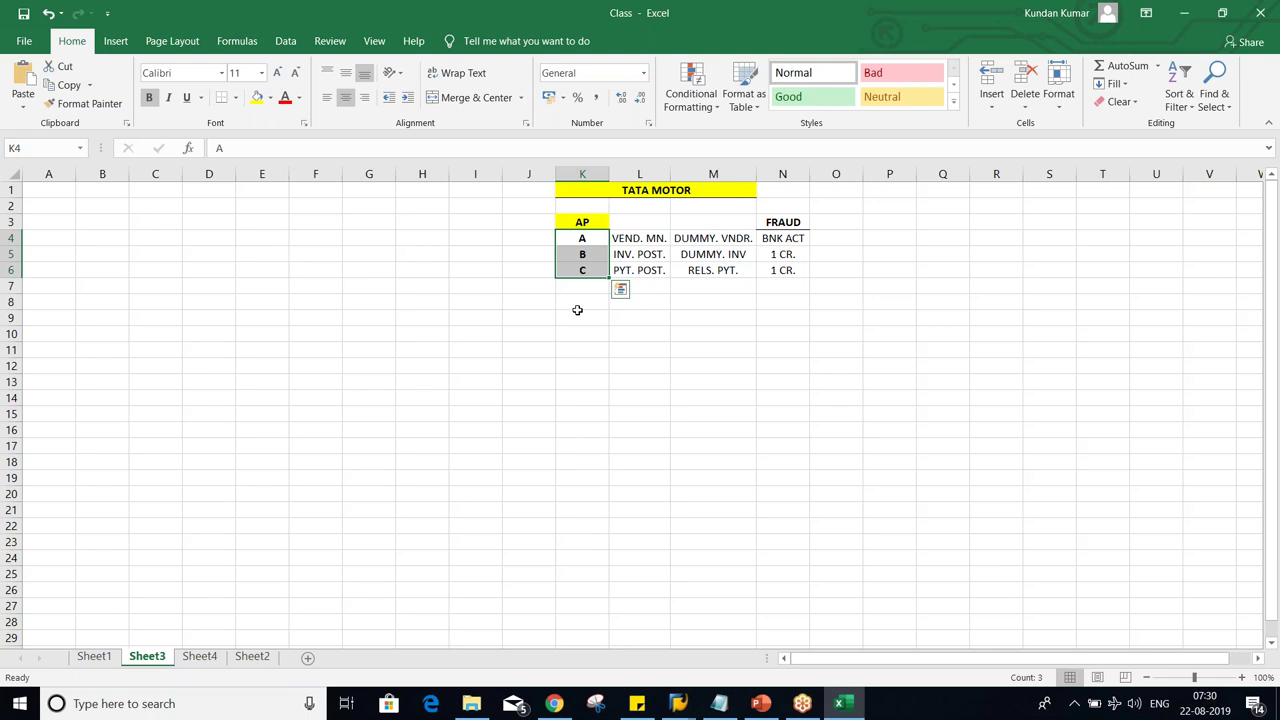
{"action": "left_click_drag", "start_coordinate": [785, 240], "coordinate": [786, 273]}
{"action": "left_click", "coordinate": [783, 349]}
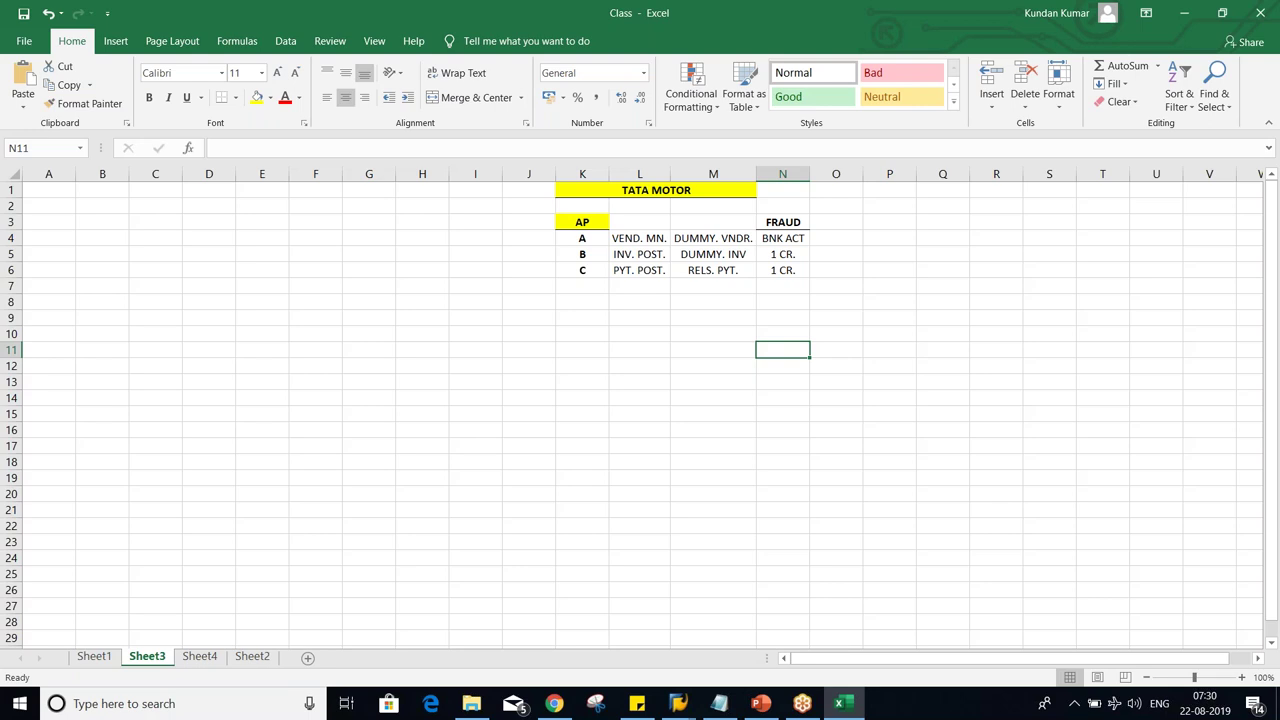
Enter the headings T01, T02 and T03 across cells K8 to M8 below the AP staff rows.
{"action": "left_click", "coordinate": [589, 302]}
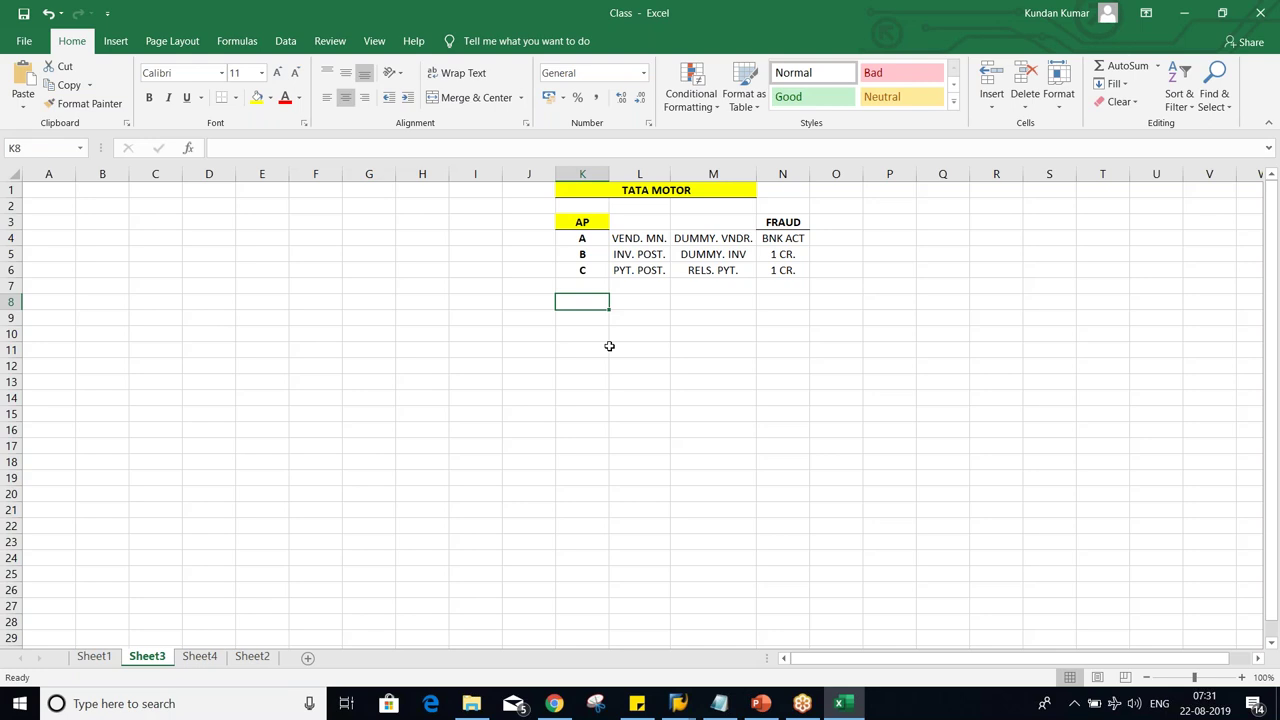
{"action": "type", "text": "T"}
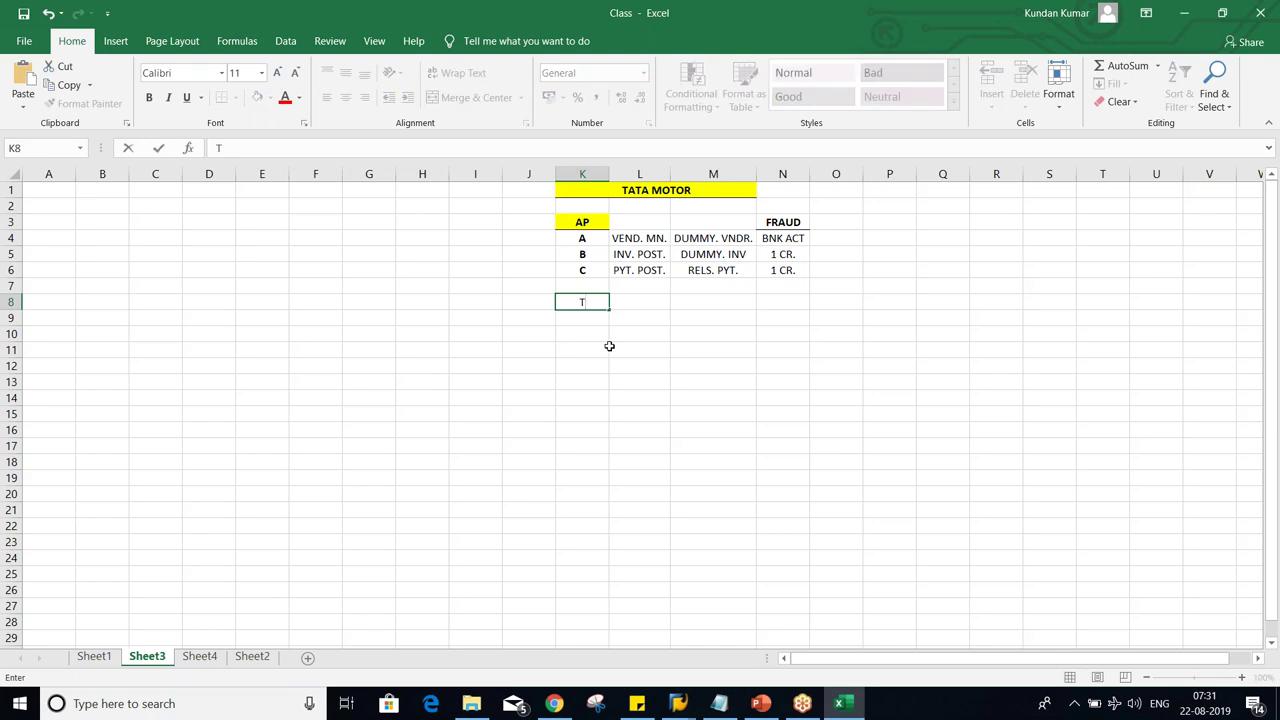
{"action": "type", "text": "01"}
{"action": "key", "text": "Tab"}
{"action": "type", "text": "T02"}
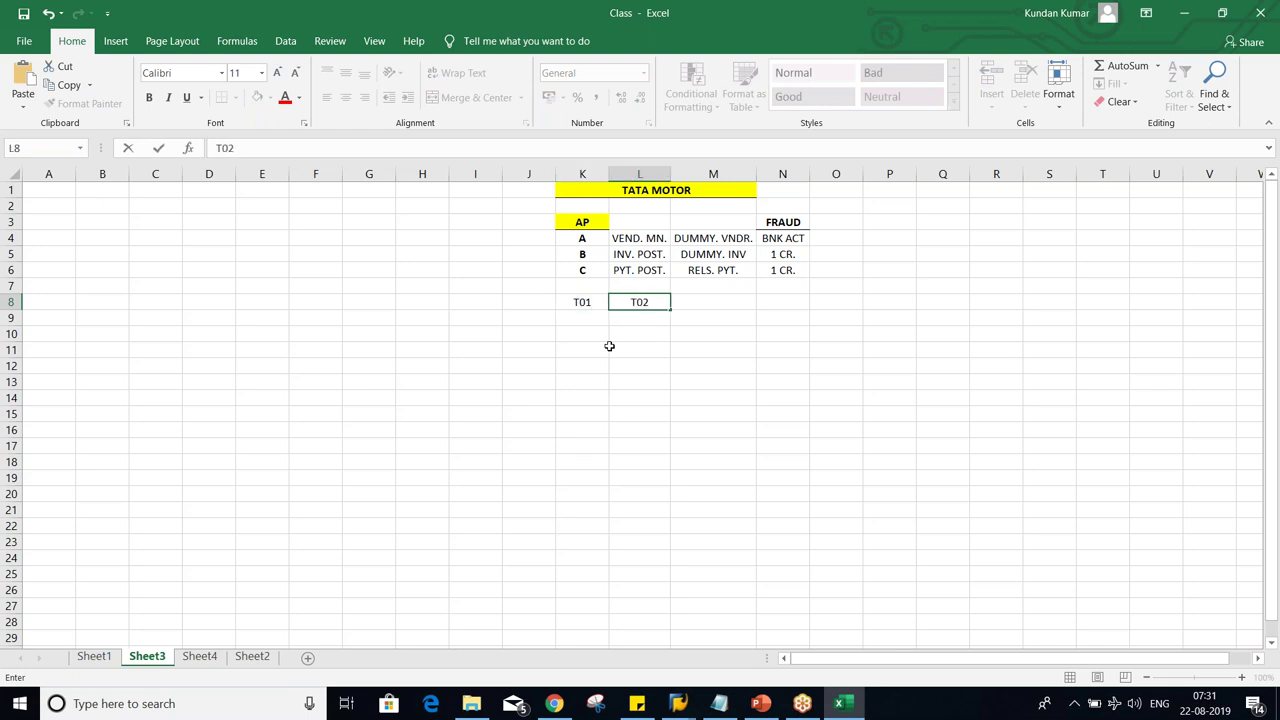
{"action": "key", "text": "Tab"}
{"action": "type", "text": "T03"}
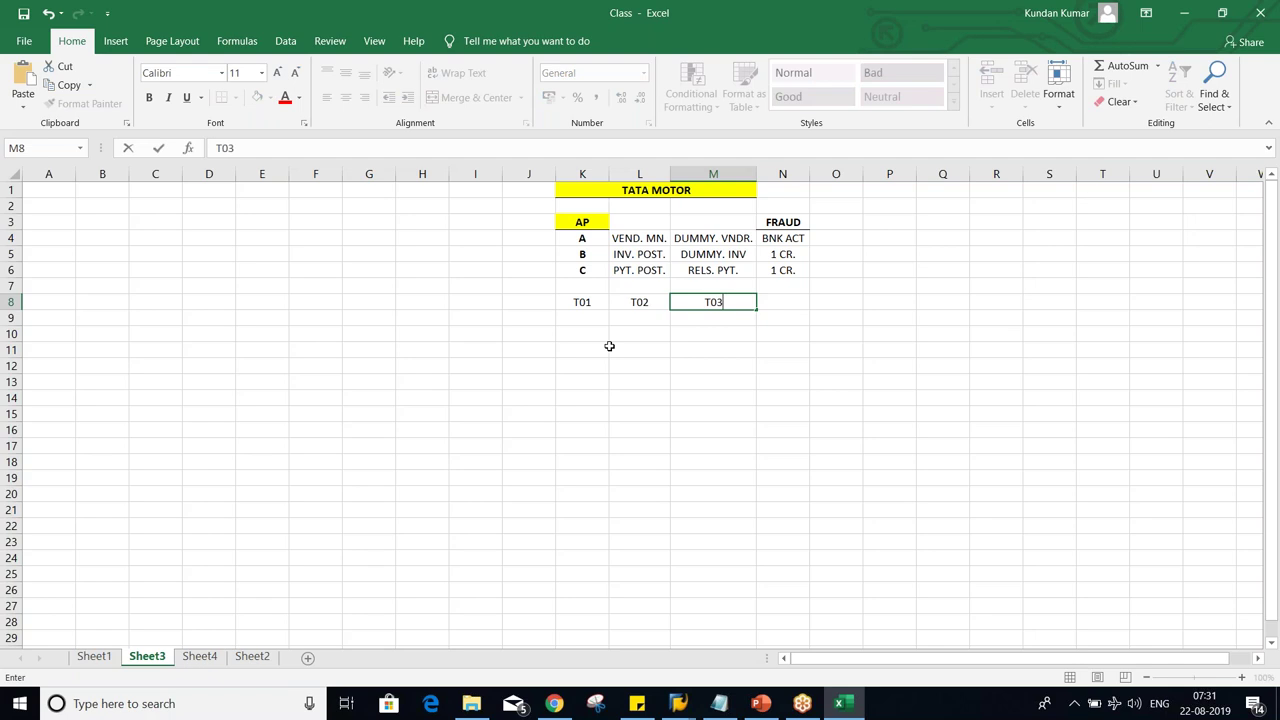
{"action": "key", "text": "Return"}
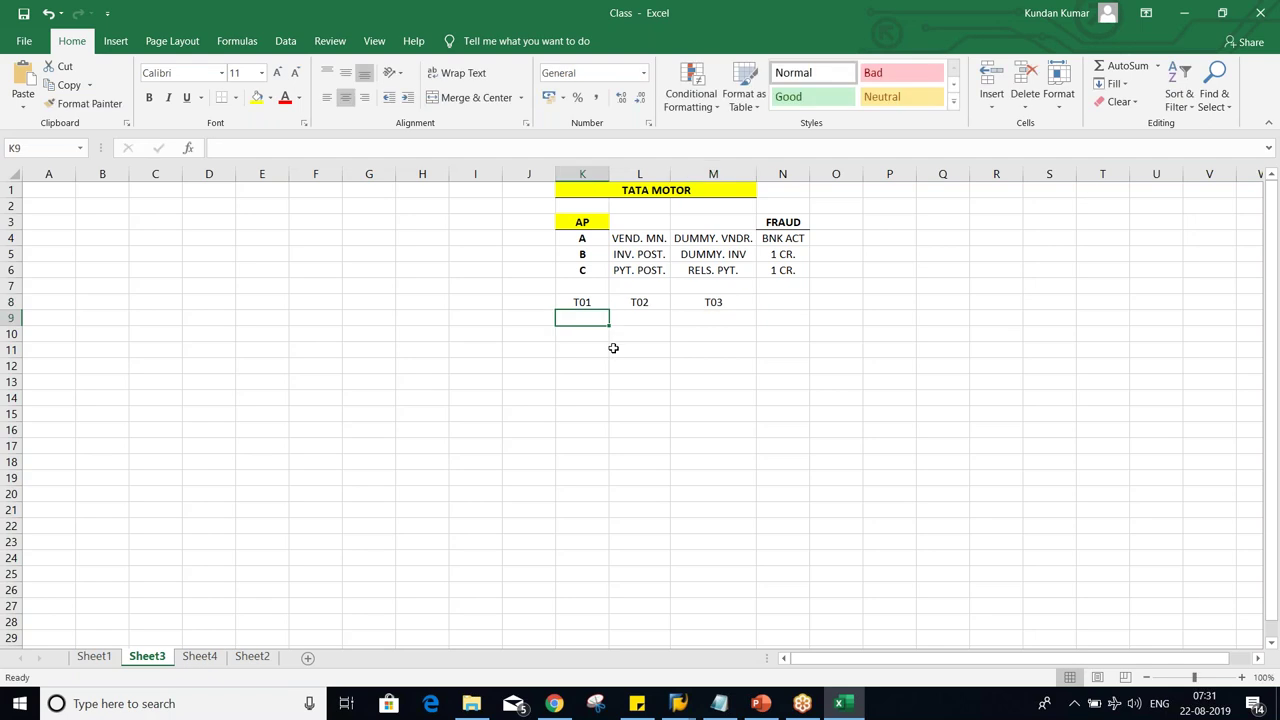
Make the T01, T02 and T03 headings in row 8 bold.
{"action": "left_click_drag", "start_coordinate": [574, 298], "coordinate": [707, 303]}
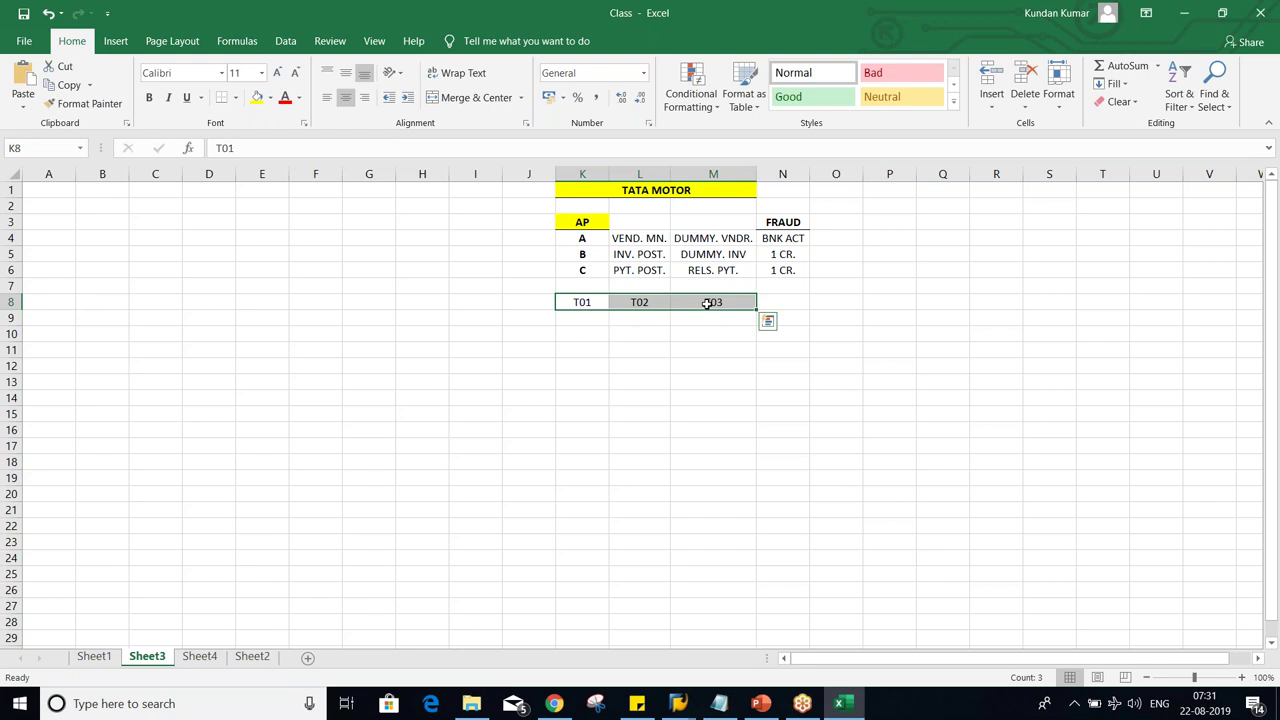
{"action": "key", "text": "ctrl+b"}
{"action": "left_click_drag", "start_coordinate": [640, 365], "coordinate": [713, 365]}
{"action": "left_click", "coordinate": [745, 428]}
{"action": "left_click", "coordinate": [580, 318]}
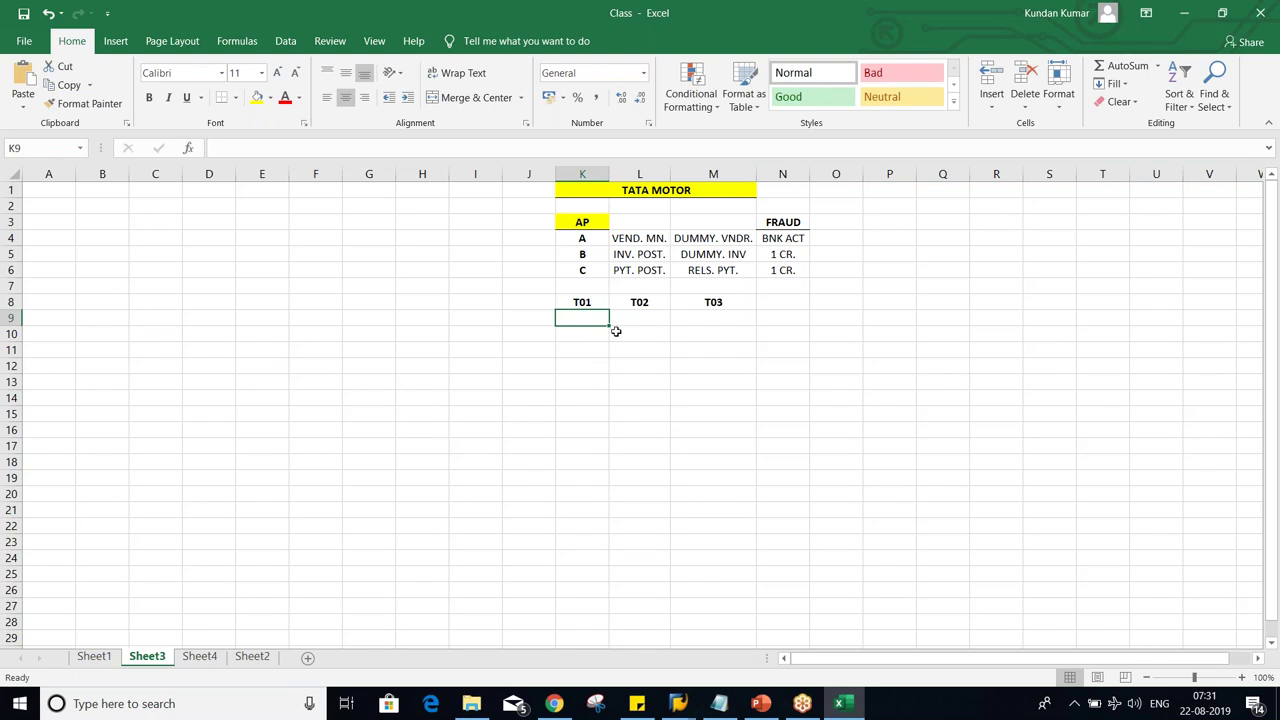
{"action": "left_click", "coordinate": [585, 302]}
{"action": "left_click", "coordinate": [622, 301]}
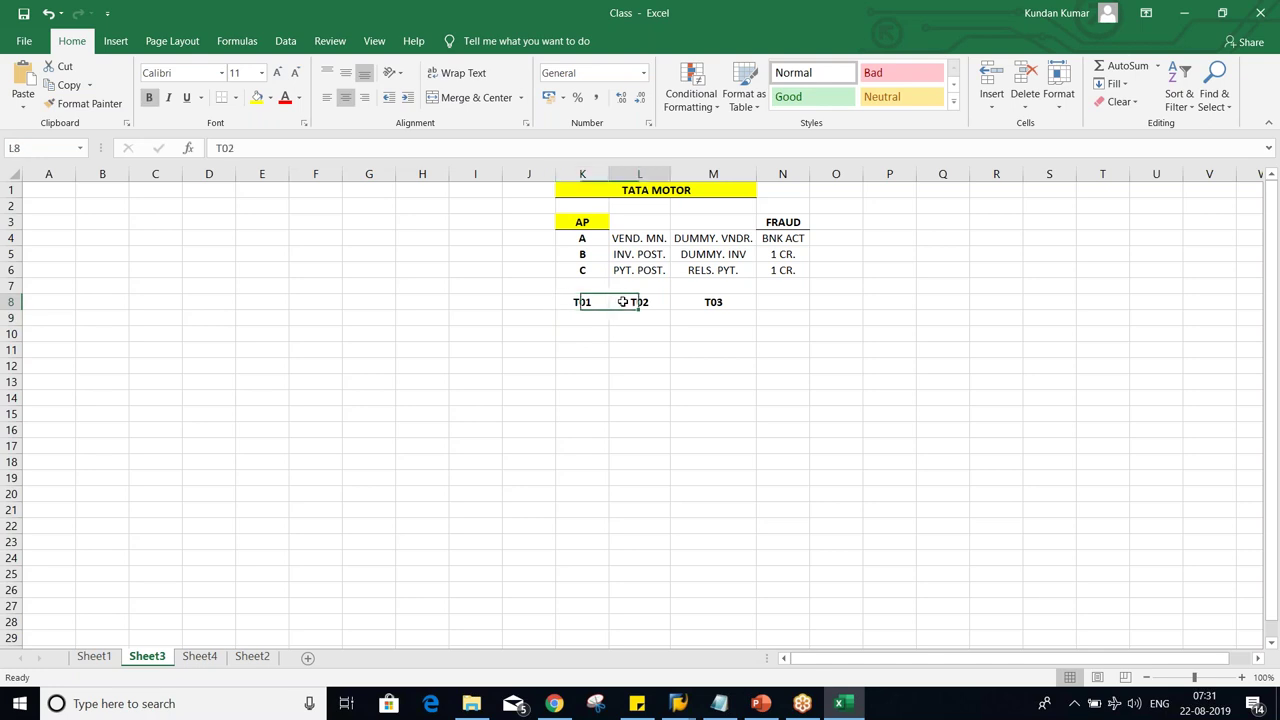
{"action": "left_click", "coordinate": [713, 301]}
{"action": "left_click", "coordinate": [581, 302]}
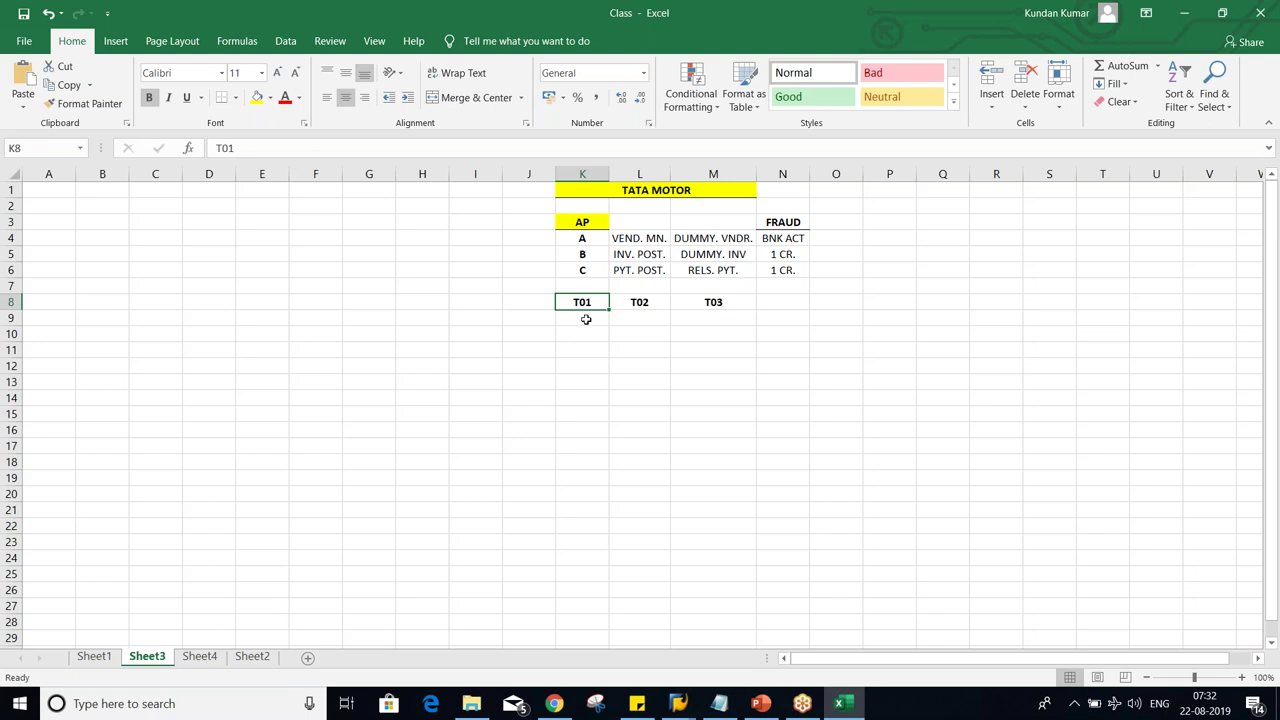
Enter the limits 10L under T01, 50L under T02 and UNLTD. under T03 in row 9.
{"action": "left_click", "coordinate": [584, 318]}
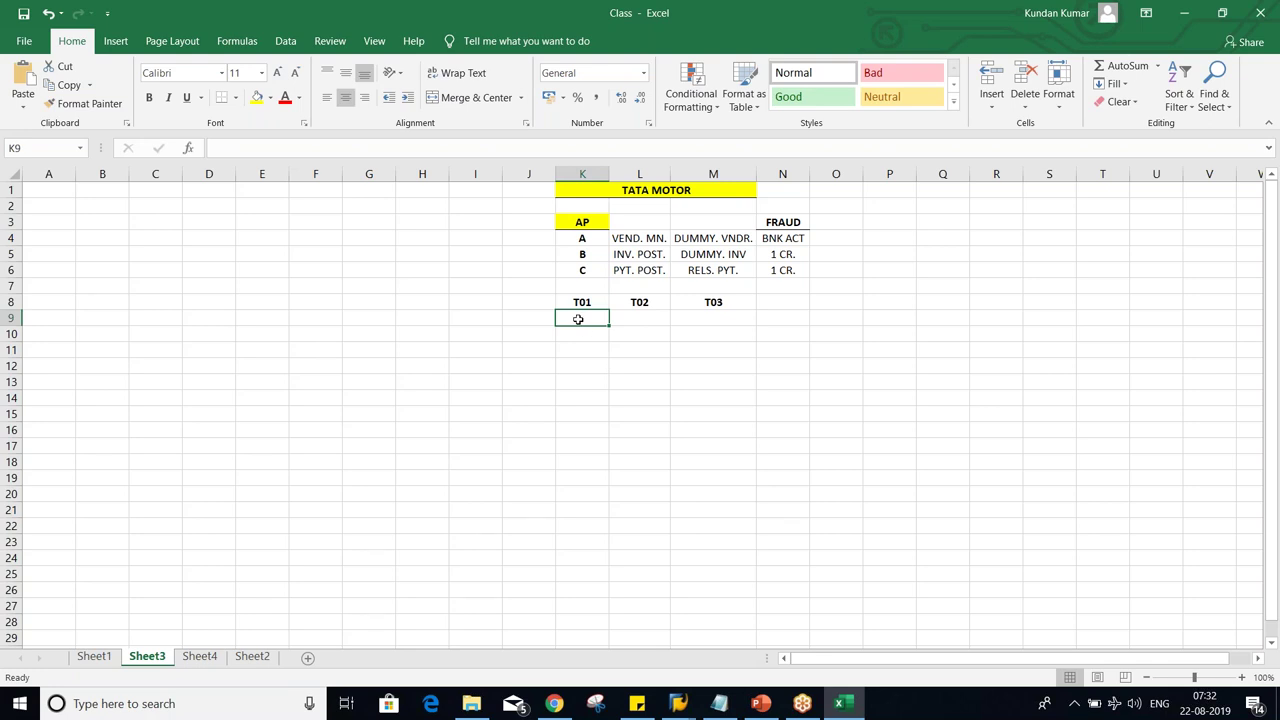
{"action": "type", "text": "10"}
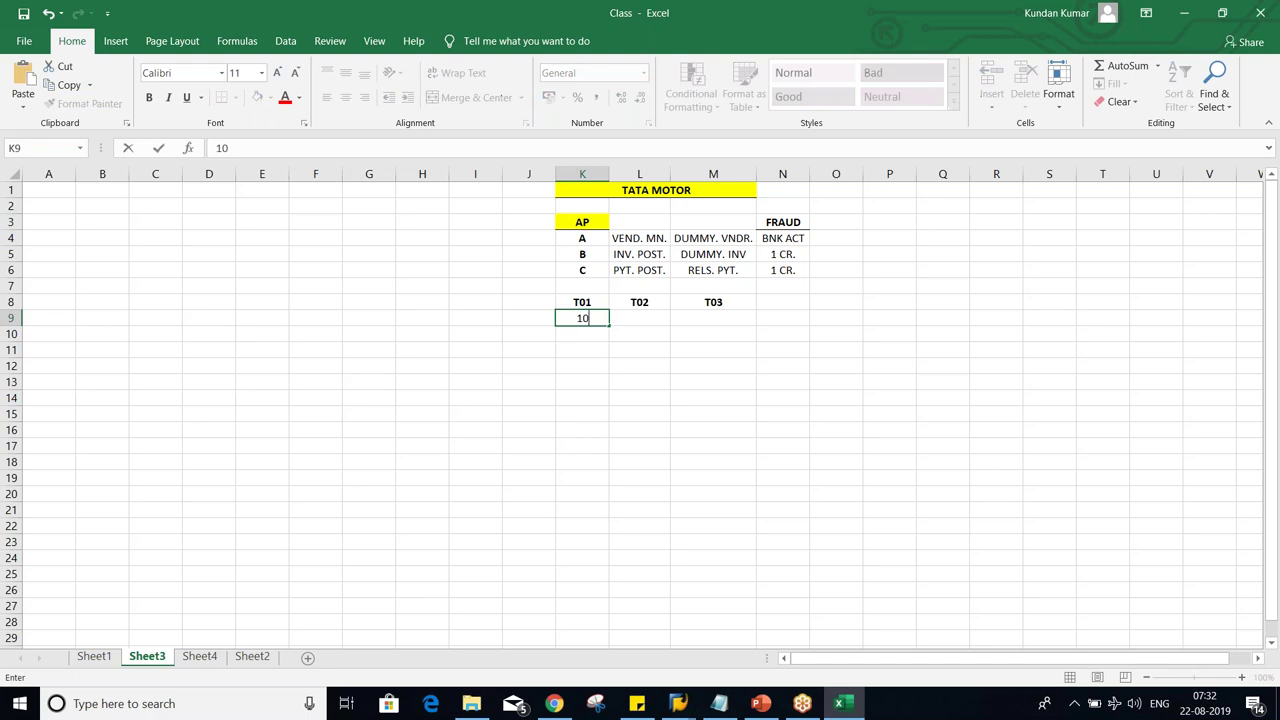
{"action": "type", "text": "L"}
{"action": "key", "text": "Tab"}
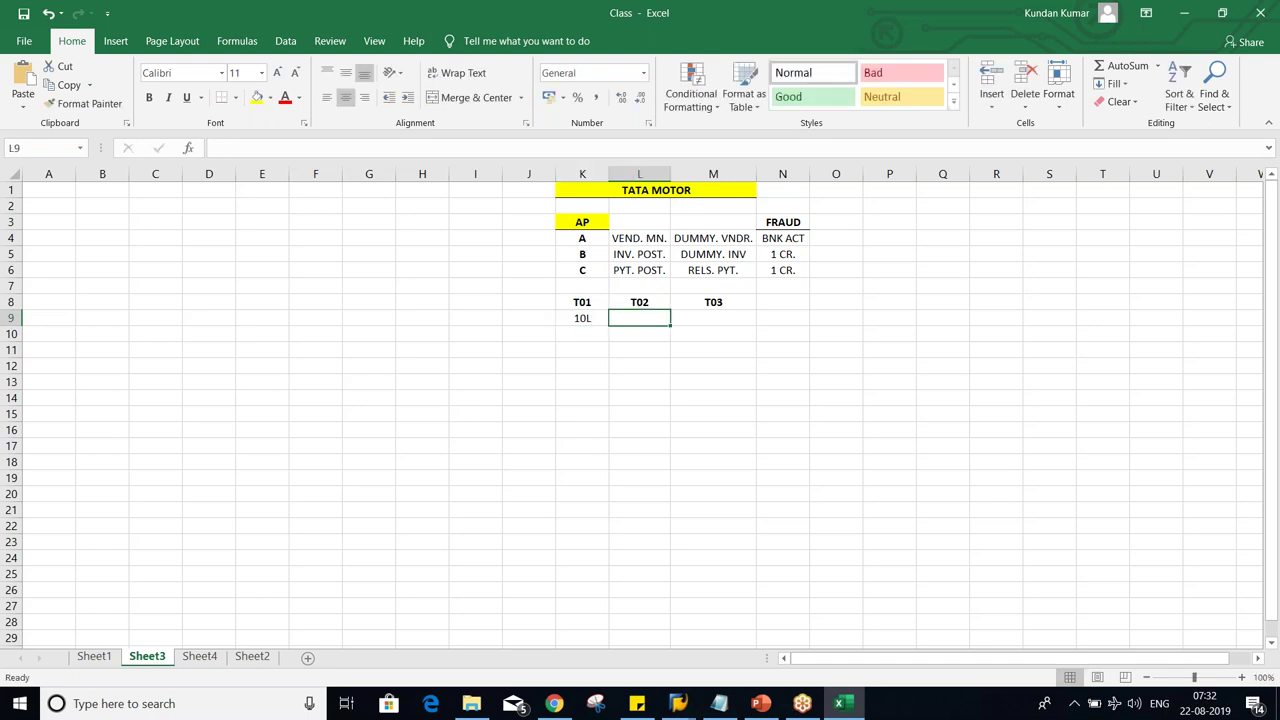
{"action": "type", "text": "50L"}
{"action": "key", "text": "Tab"}
{"action": "type", "text": "UN"}
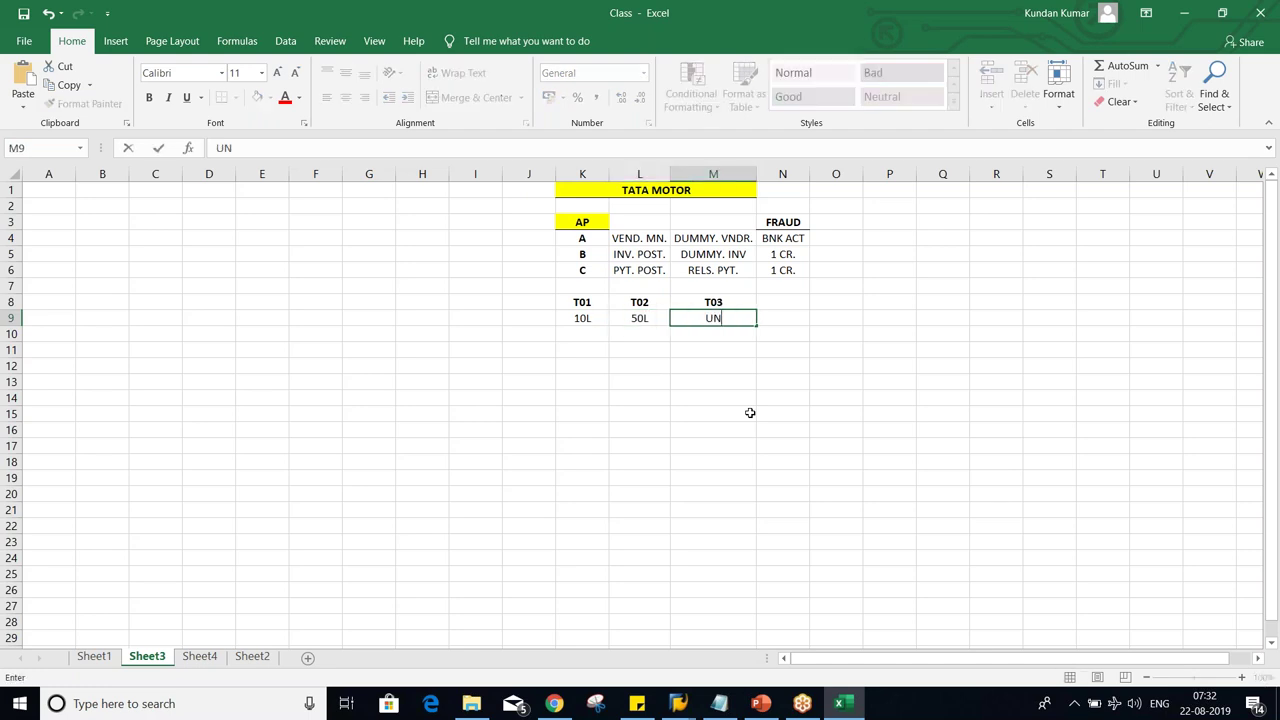
{"action": "type", "text": "LTD."}
{"action": "key", "text": "Return"}
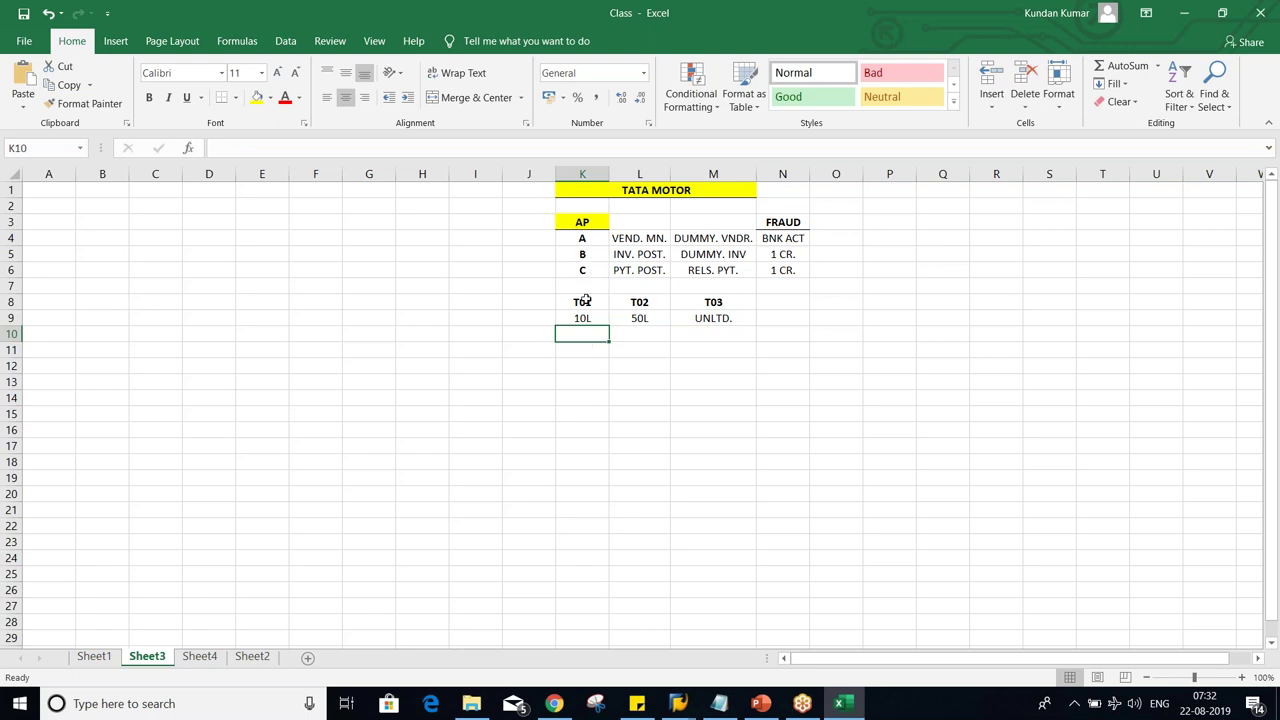
List staff A, B and C in cells K11 to K13 of the T01 column.
{"action": "left_click", "coordinate": [583, 350]}
{"action": "type", "text": "A"}
{"action": "key", "text": "Return"}
{"action": "type", "text": "B"}
{"action": "key", "text": "Return"}
{"action": "type", "text": "C"}
{"action": "key", "text": "Return"}
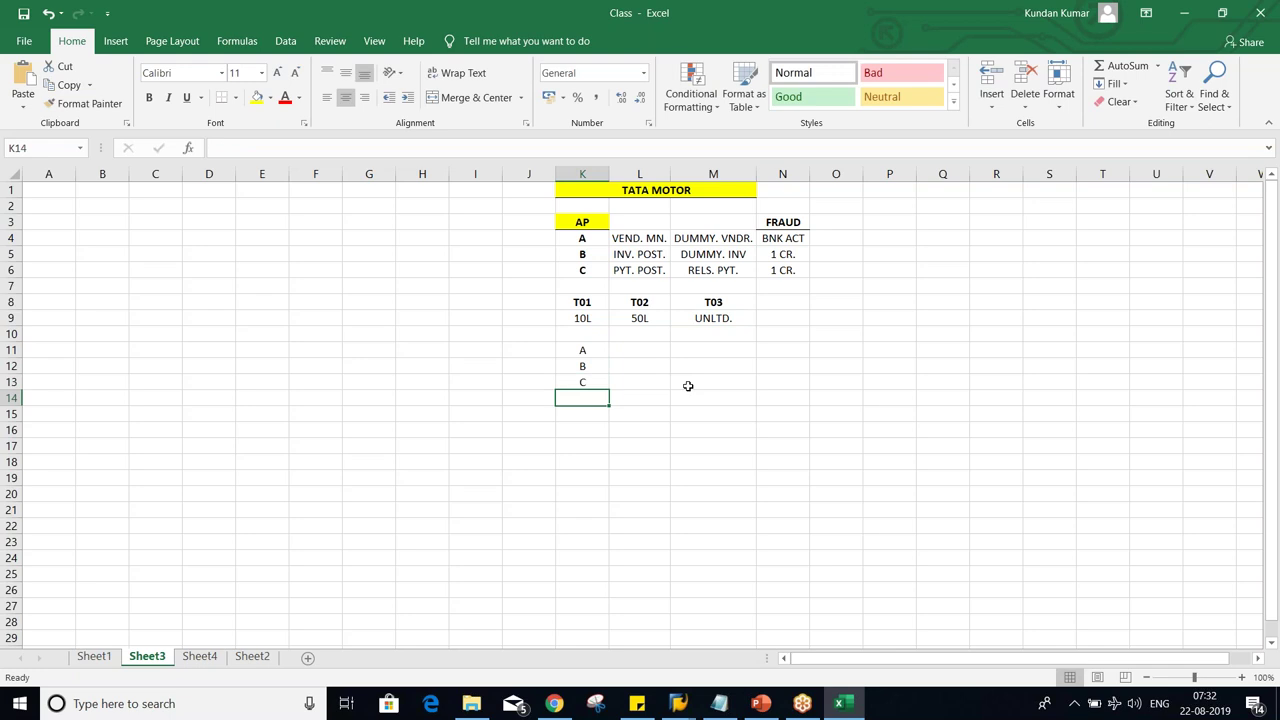
{"action": "left_click_drag", "start_coordinate": [582, 304], "coordinate": [582, 383]}
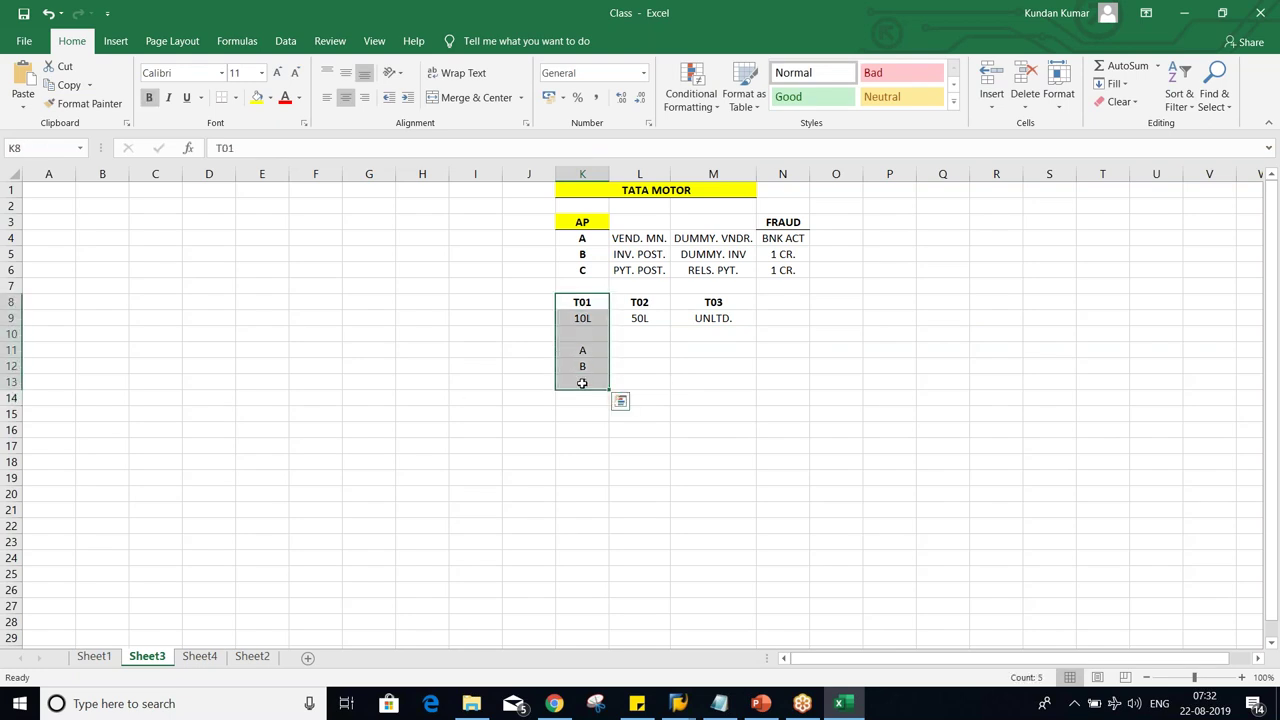
{"action": "left_click", "coordinate": [583, 430]}
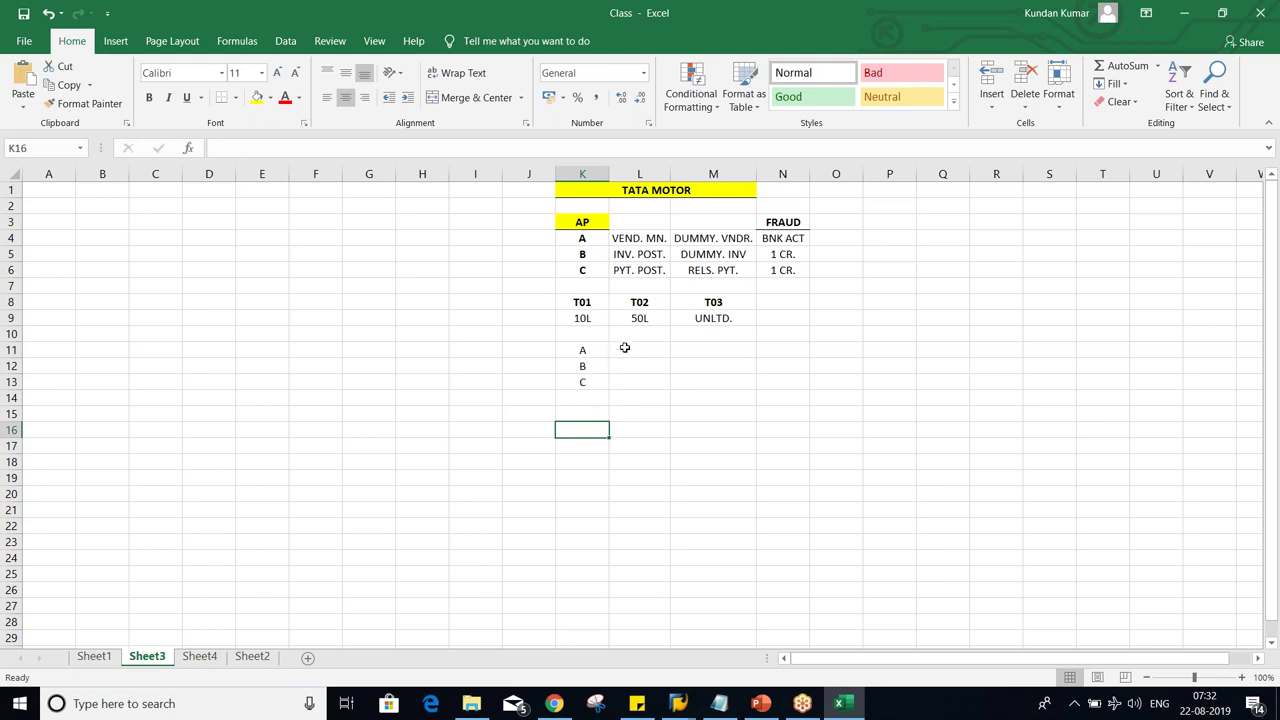
Assign staff D to the T02 column in L11 and staff E to the T03 column in M11.
{"action": "left_click", "coordinate": [629, 347]}
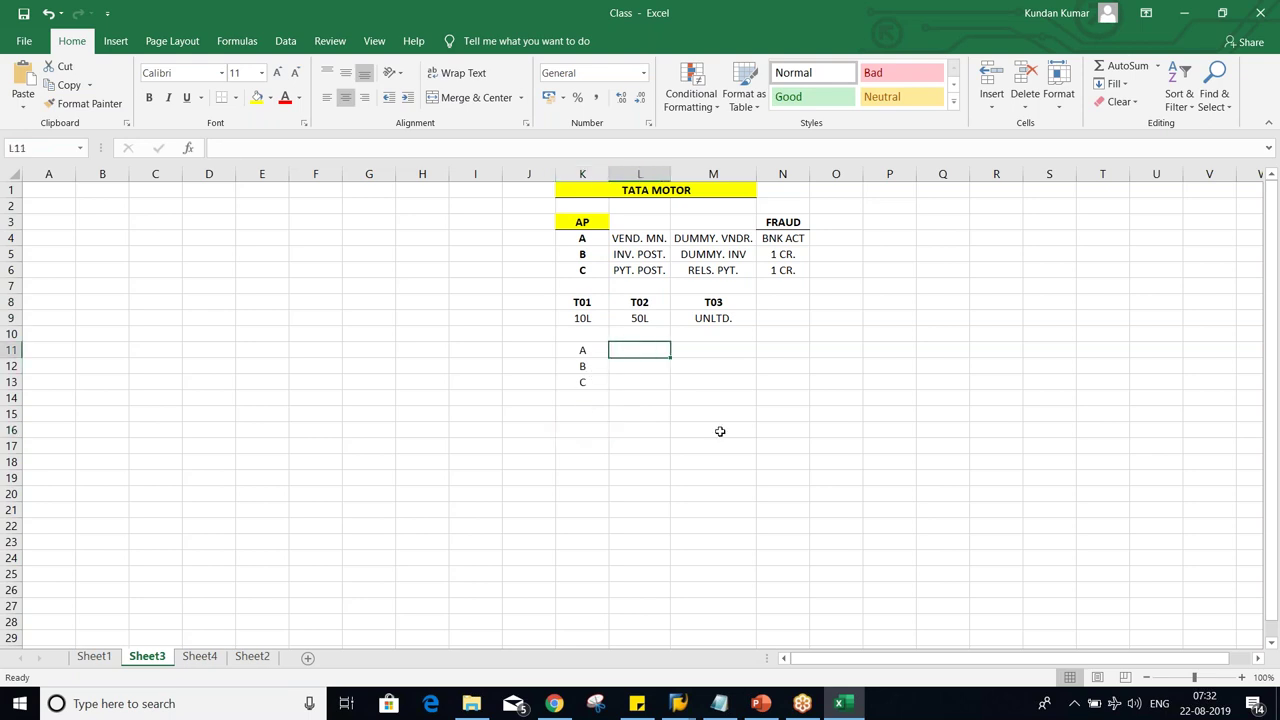
{"action": "type", "text": "D"}
{"action": "key", "text": "Tab"}
{"action": "type", "text": "E"}
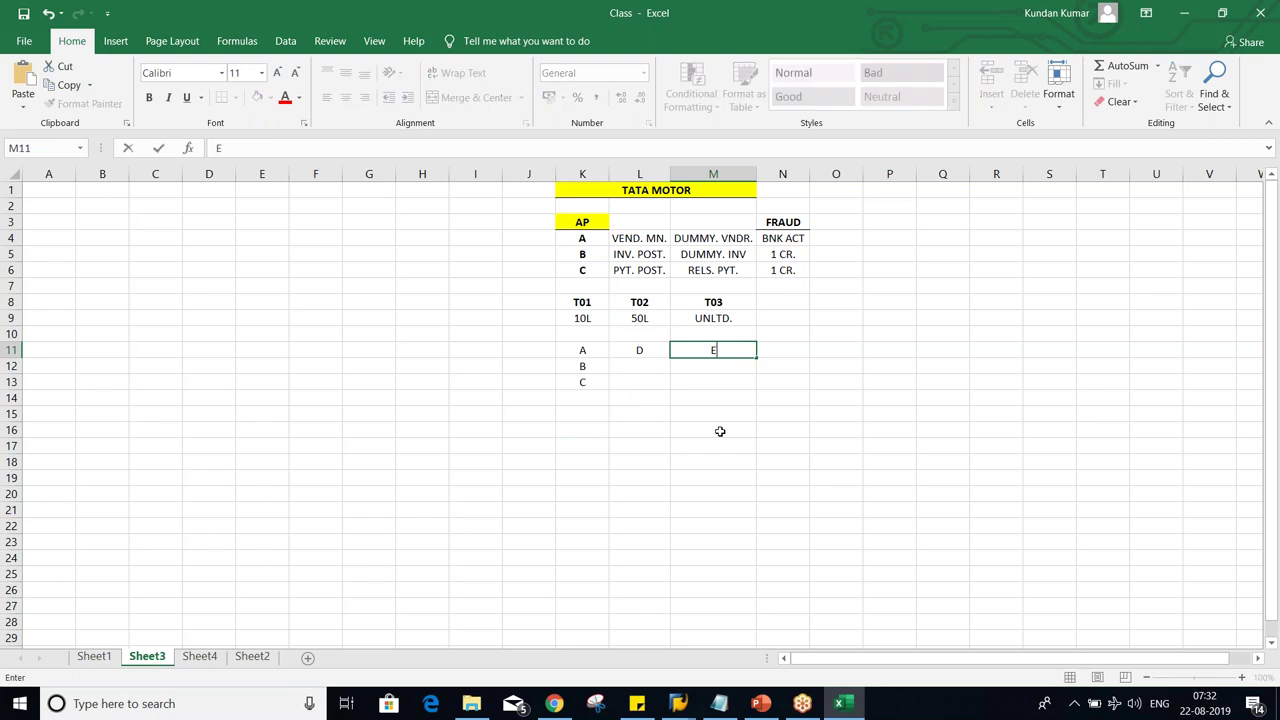
{"action": "left_click", "coordinate": [637, 352]}
{"action": "left_click", "coordinate": [688, 349]}
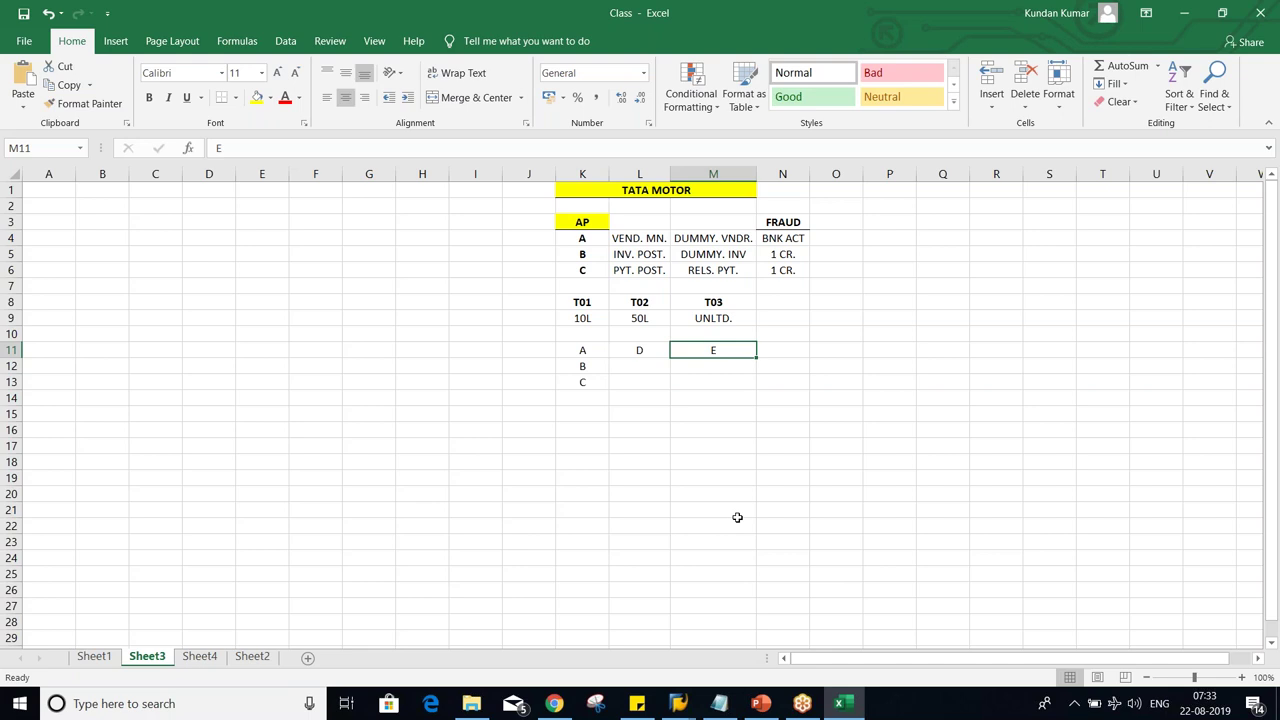
Compare the T01 staff list of A, B and C with staff B's invoice posting row and its FRAUD amount.
{"action": "left_click_drag", "start_coordinate": [580, 338], "coordinate": [577, 380]}
{"action": "left_click", "coordinate": [571, 430]}
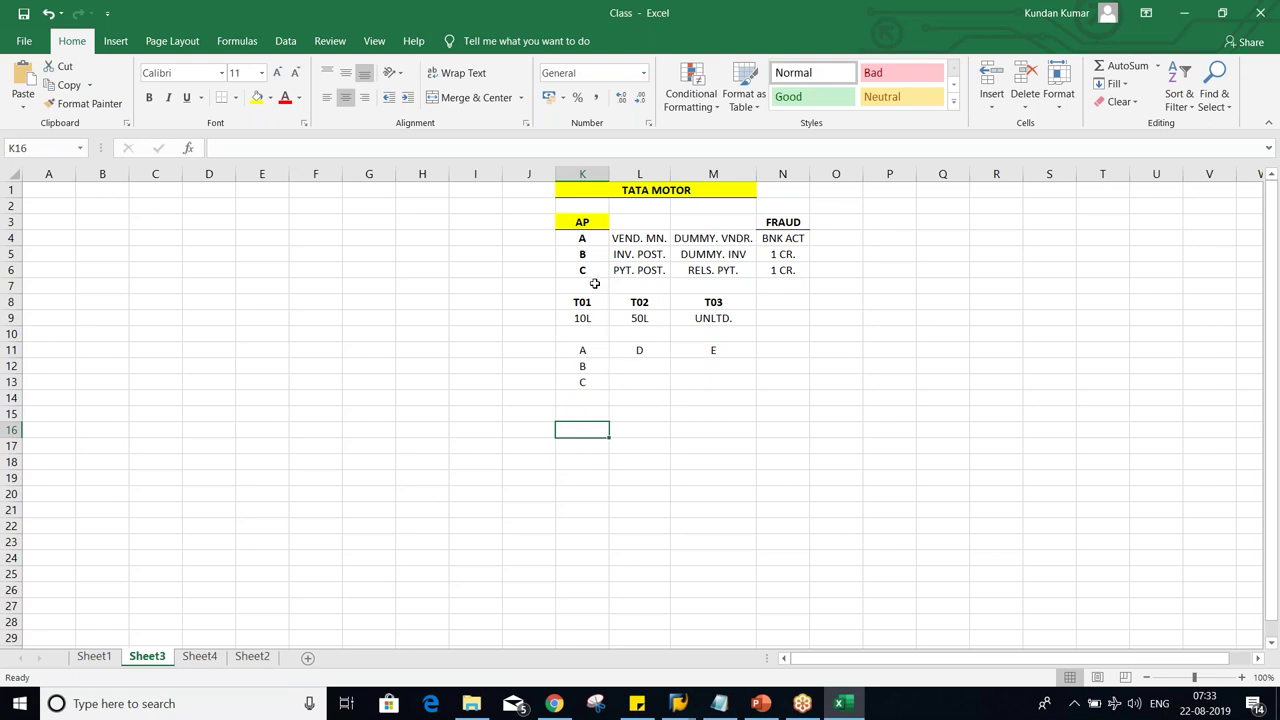
{"action": "left_click_drag", "start_coordinate": [580, 254], "coordinate": [804, 258]}
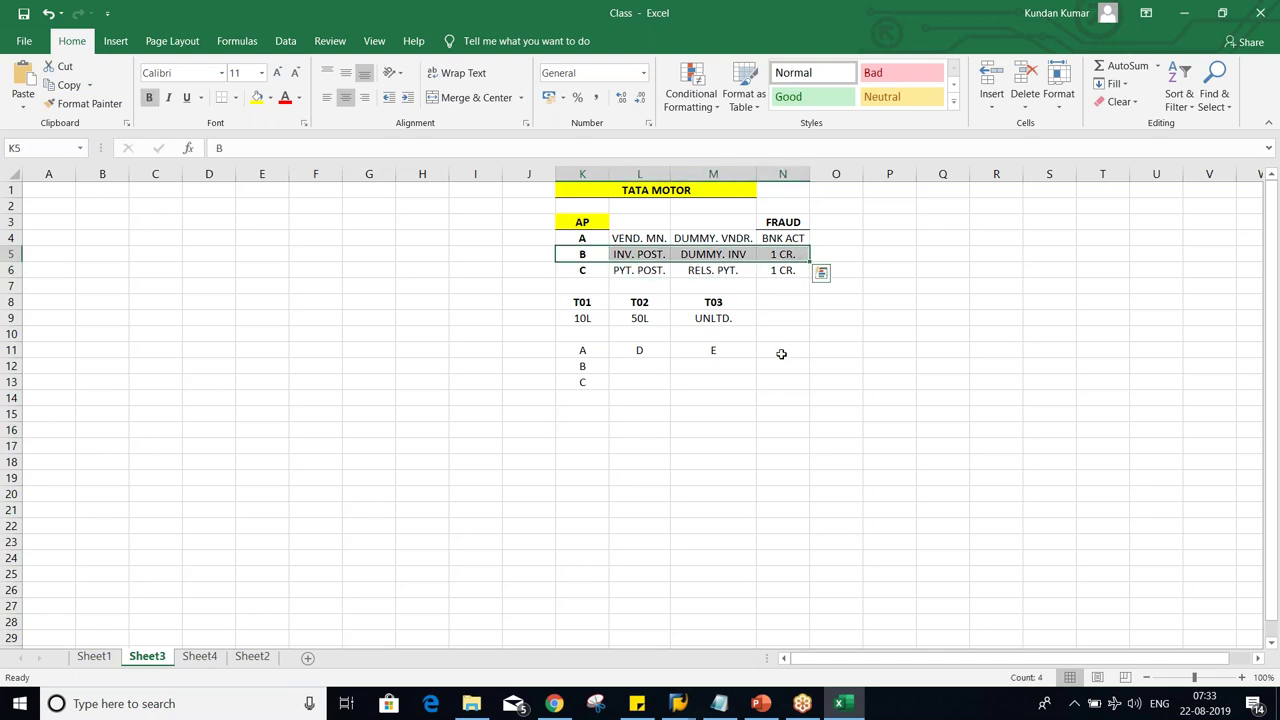
{"action": "left_click", "coordinate": [849, 241]}
{"action": "key", "text": "Down"}
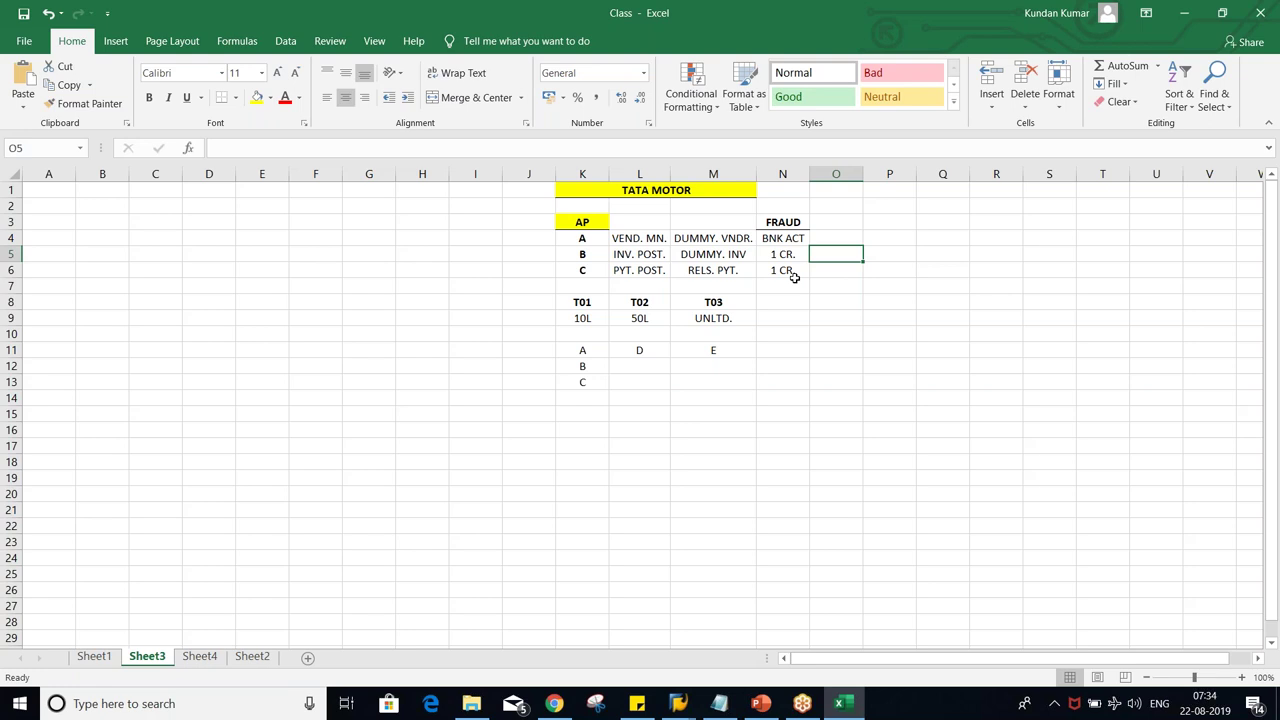
{"action": "left_click", "coordinate": [589, 351]}
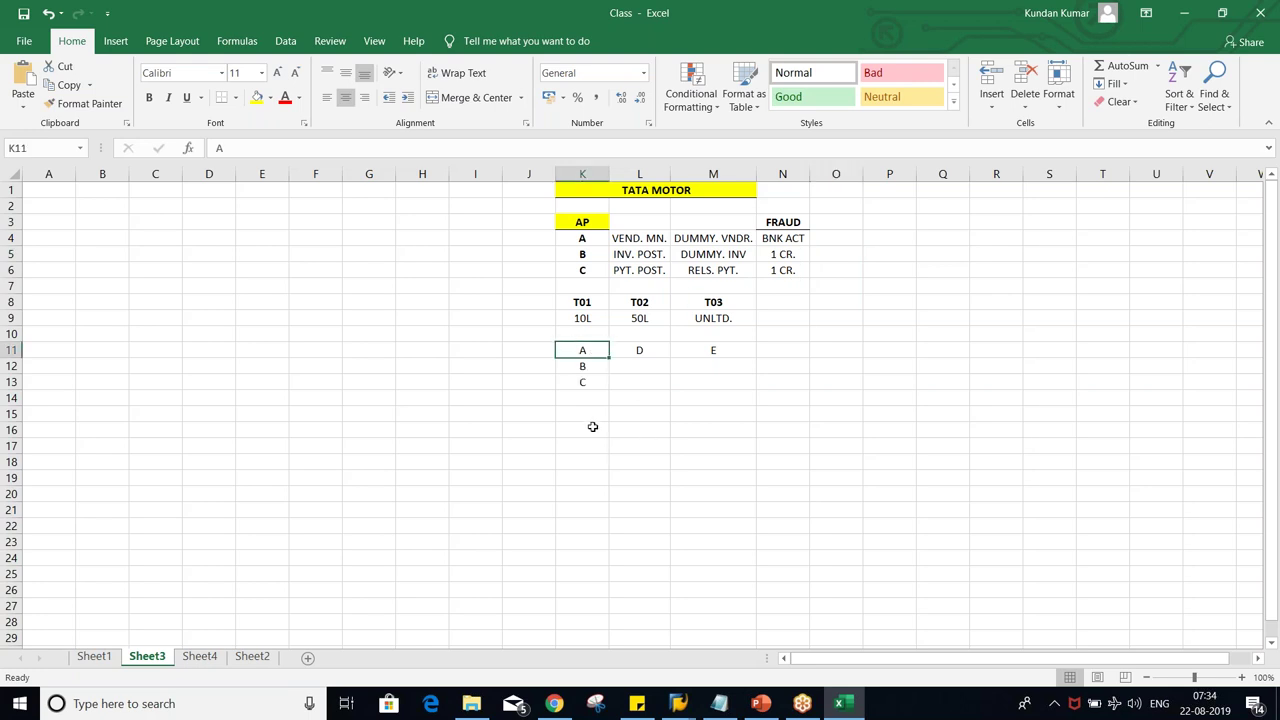
{"action": "left_click_drag", "start_coordinate": [582, 347], "coordinate": [586, 380]}
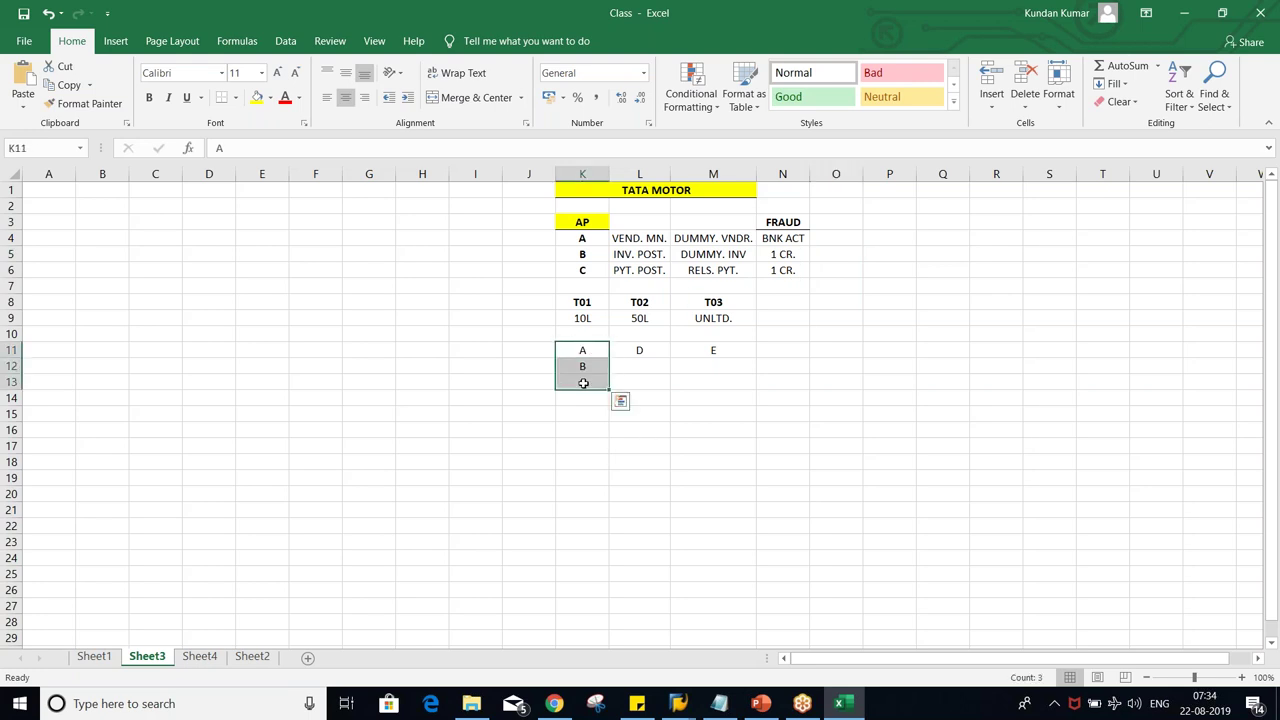
{"action": "left_click", "coordinate": [795, 253]}
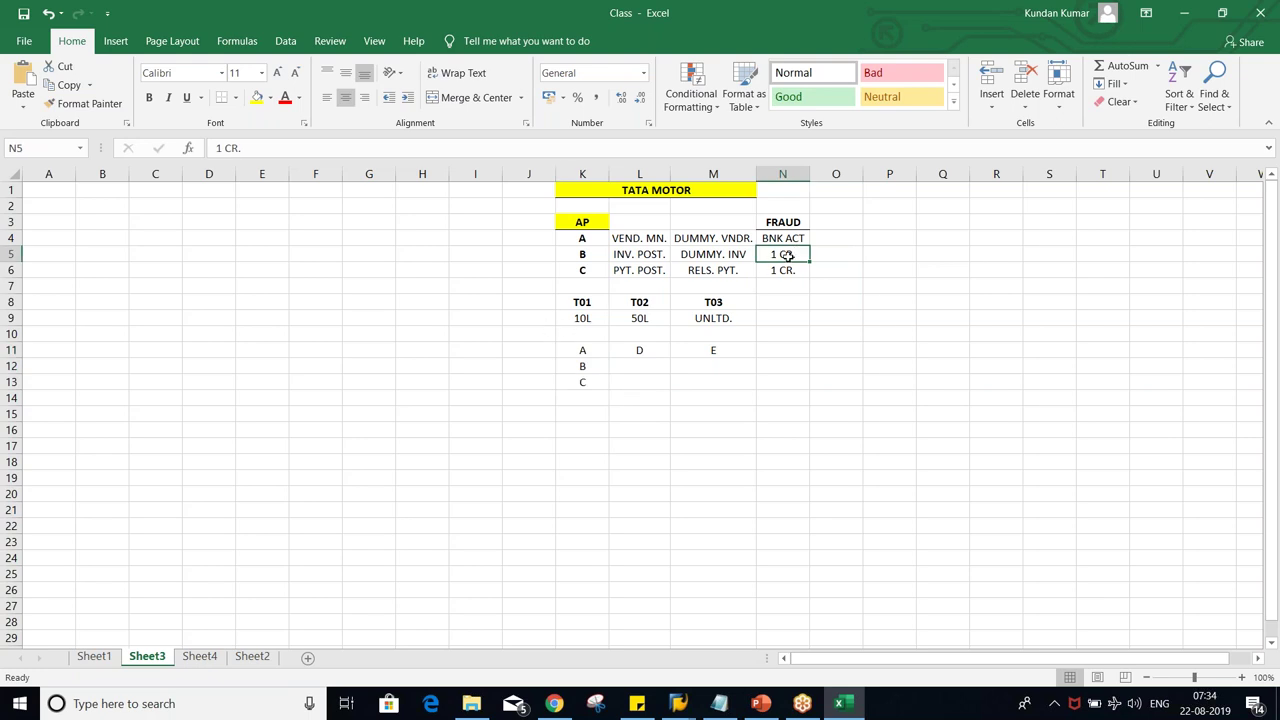
Review the T01, T02 and T03 limits in row 9 against the staff listed below each heading.
{"action": "left_click", "coordinate": [583, 318]}
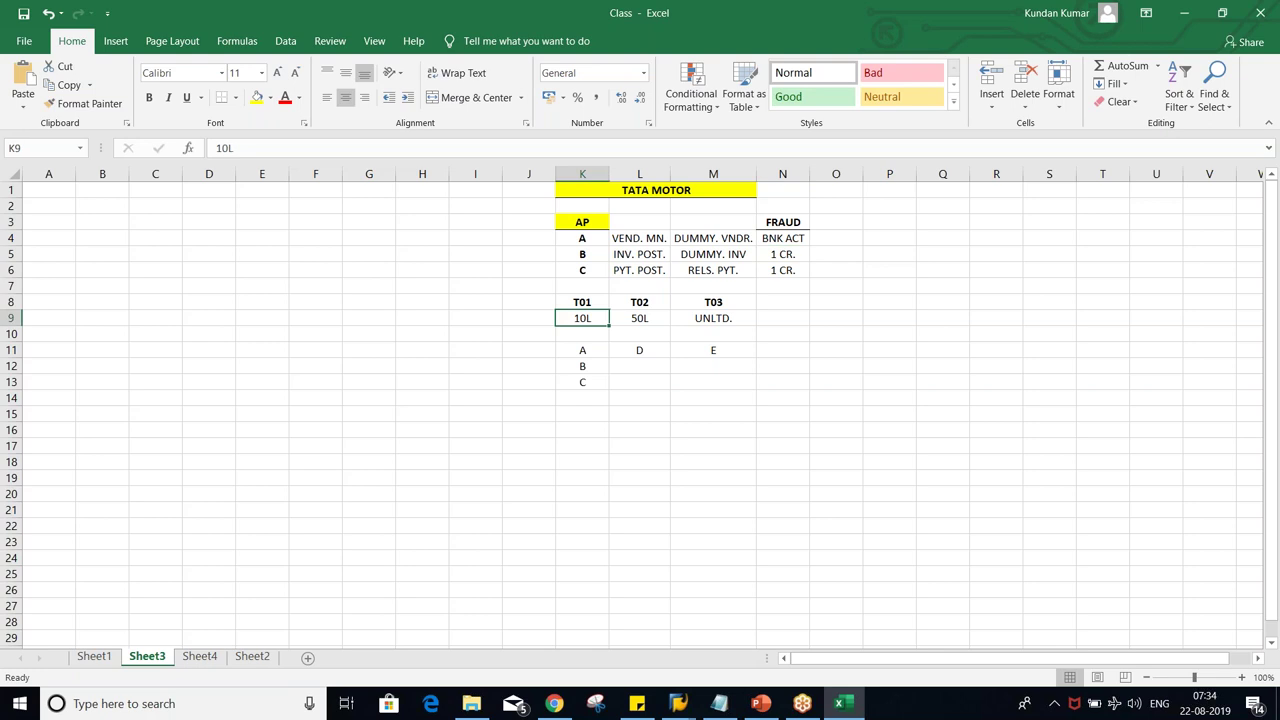
{"action": "left_click_drag", "start_coordinate": [583, 350], "coordinate": [584, 382]}
{"action": "left_click", "coordinate": [584, 319]}
{"action": "left_click", "coordinate": [647, 324]}
{"action": "left_click", "coordinate": [727, 326]}
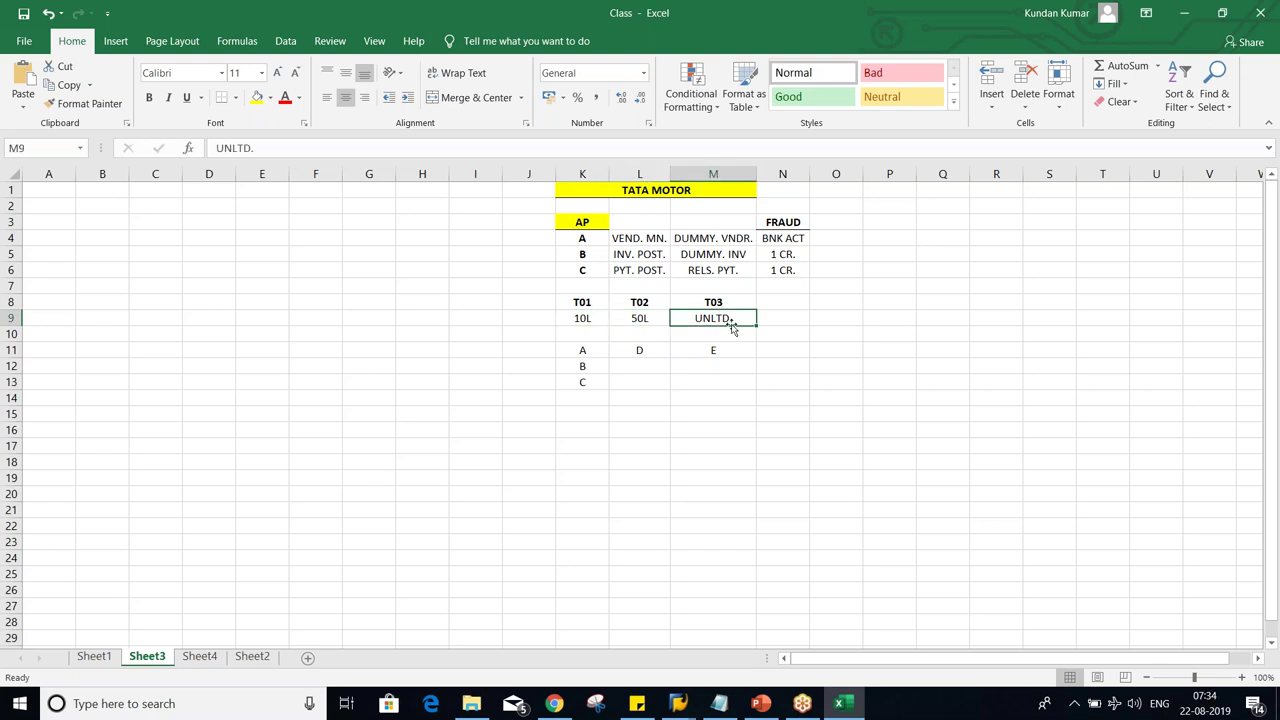
{"action": "left_click", "coordinate": [570, 320]}
{"action": "left_click", "coordinate": [650, 316]}
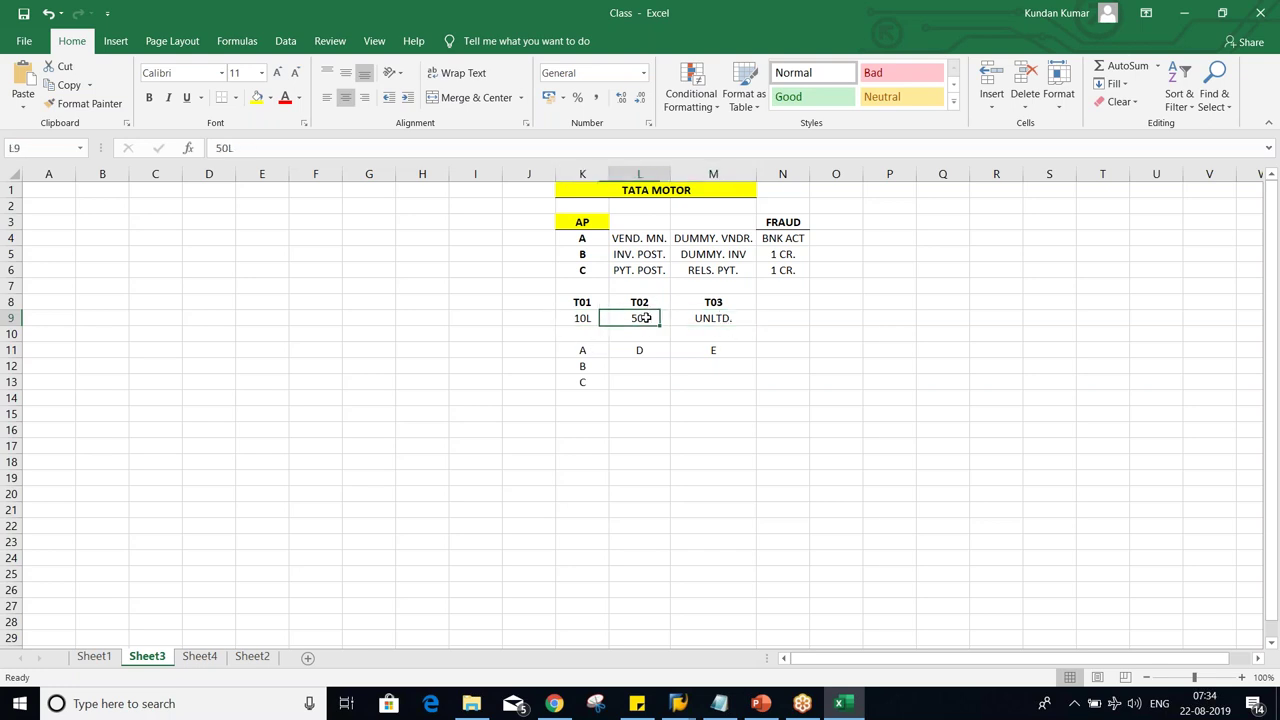
{"action": "left_click", "coordinate": [706, 324]}
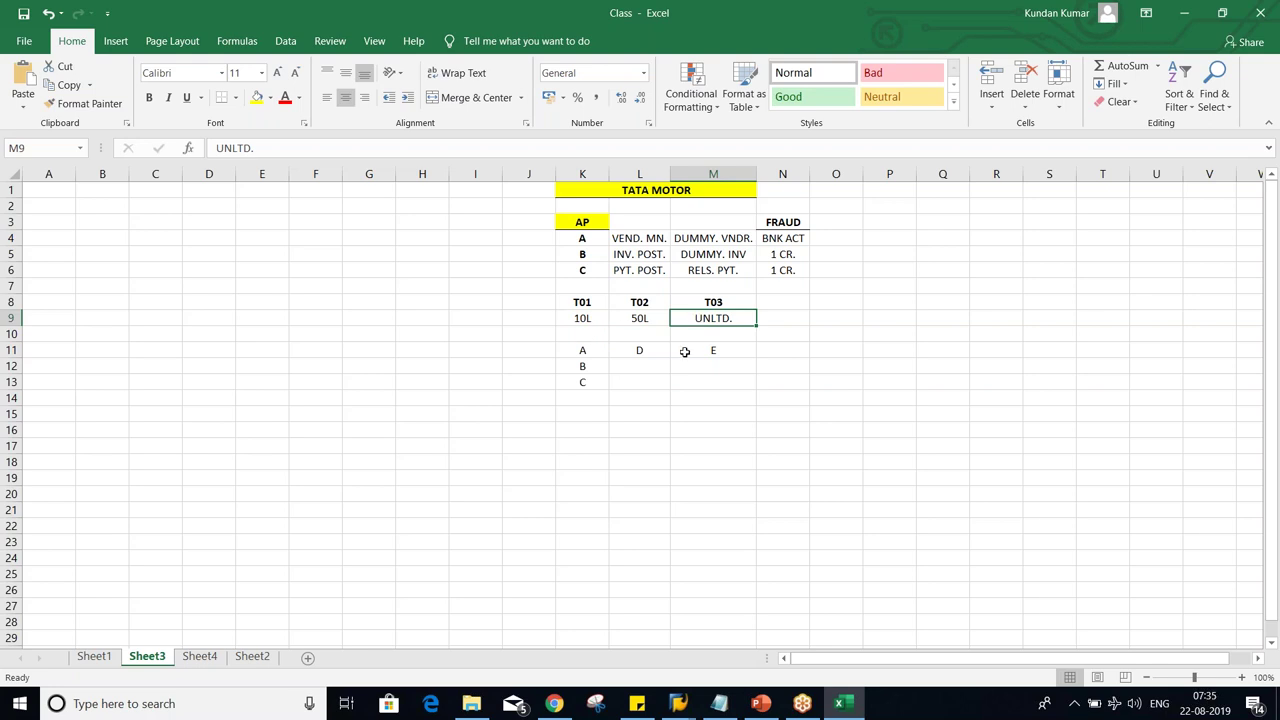
{"action": "left_click_drag", "start_coordinate": [578, 305], "coordinate": [715, 300]}
{"action": "left_click", "coordinate": [715, 381]}
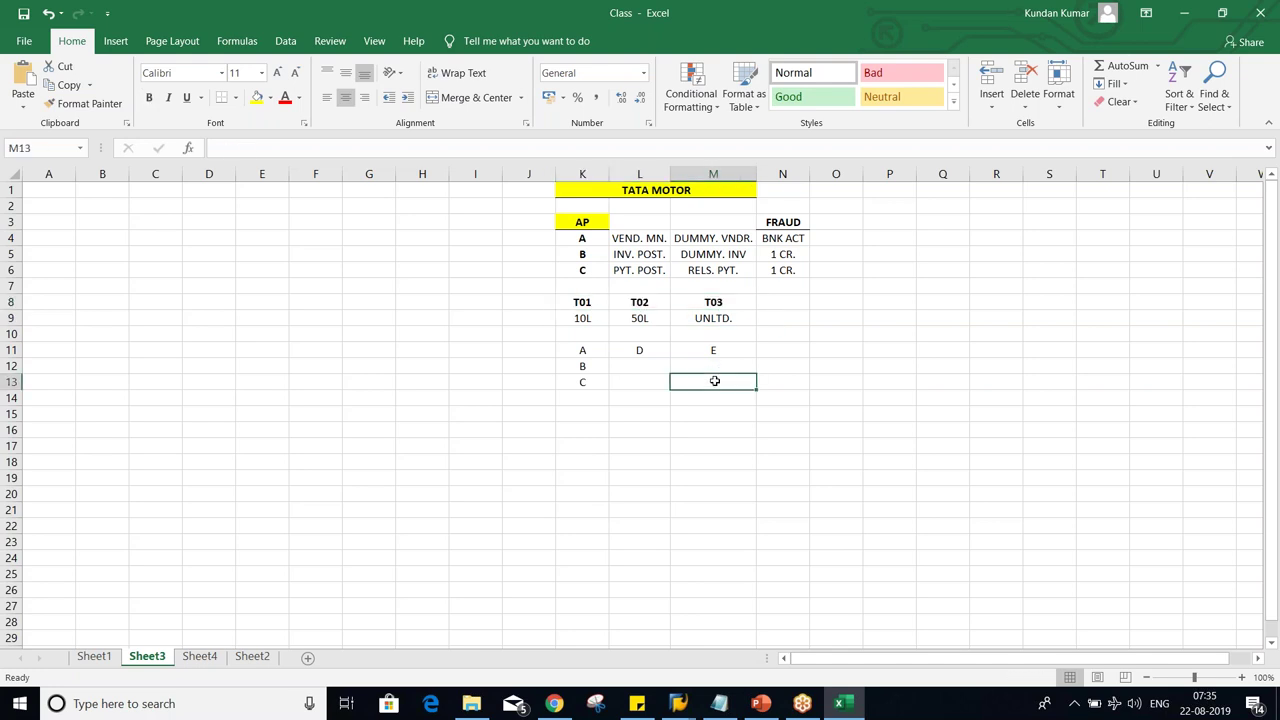
{"action": "left_click", "coordinate": [590, 302]}
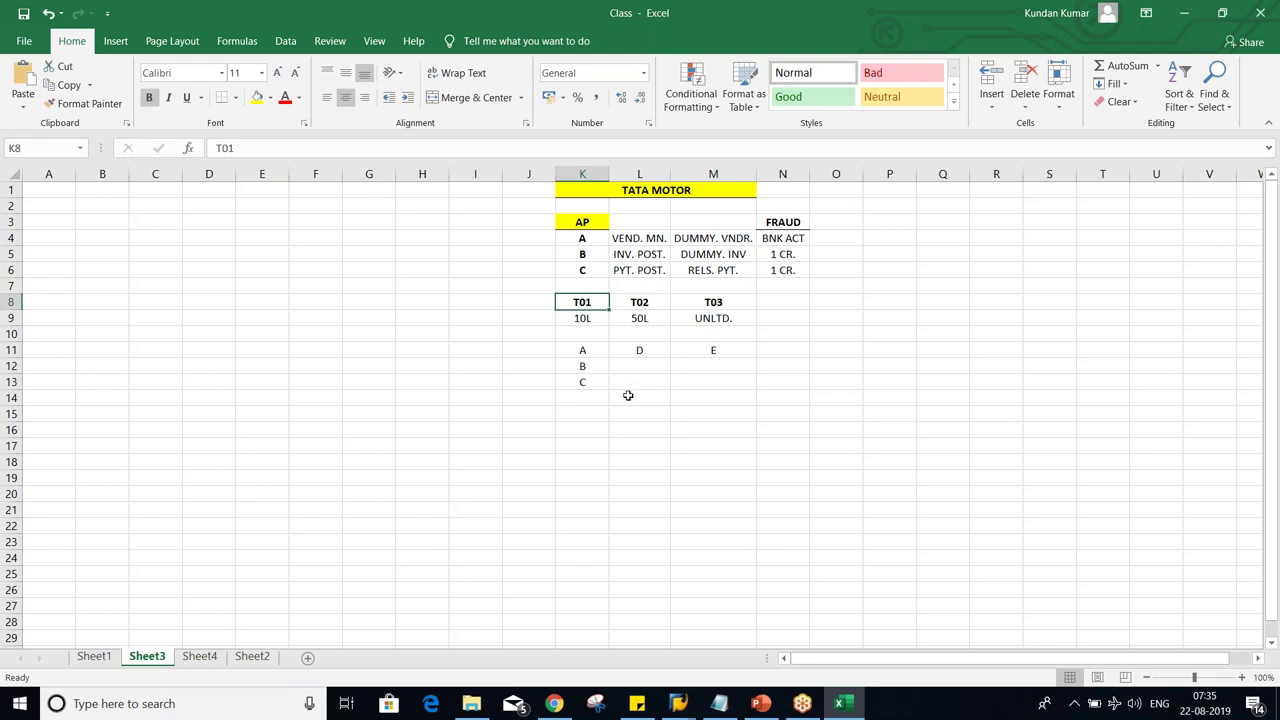
Enter the percentage limits 5%, 10% and 20% in cells K10 to M10 for groups T01, T02 and T03.
{"action": "left_click", "coordinate": [581, 320]}
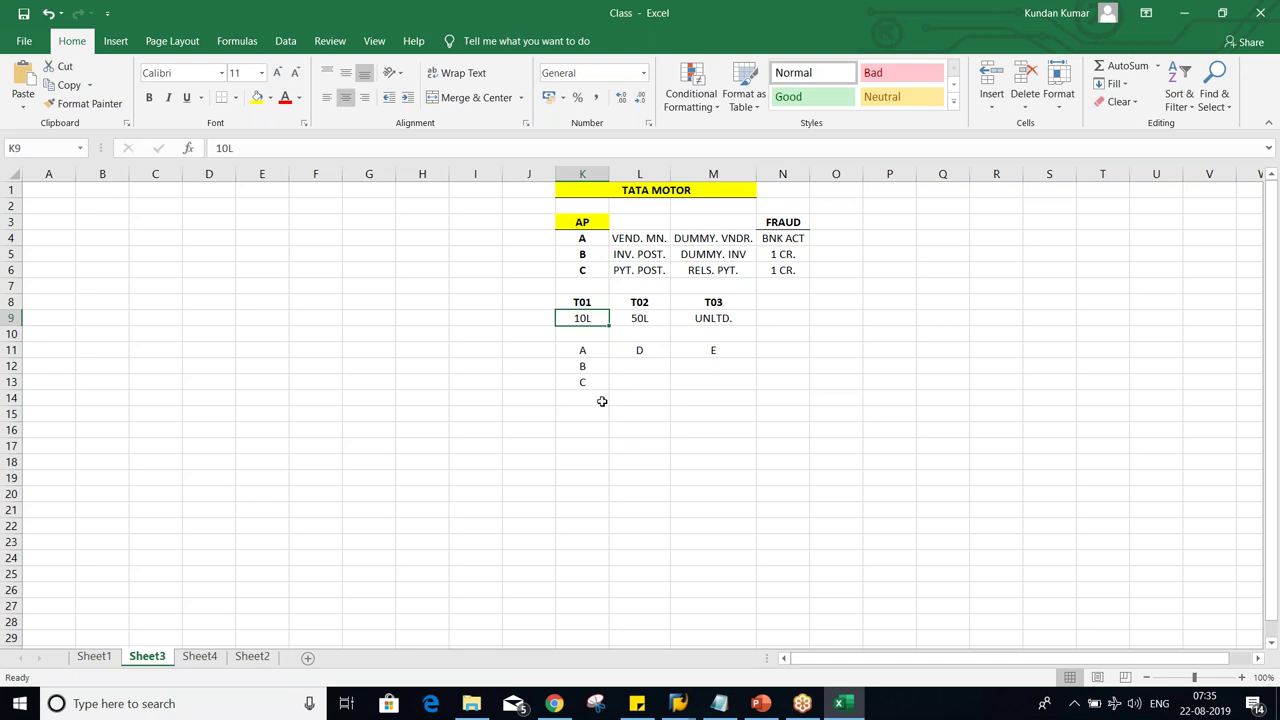
{"action": "left_click", "coordinate": [588, 335]}
{"action": "type", "text": "10"}
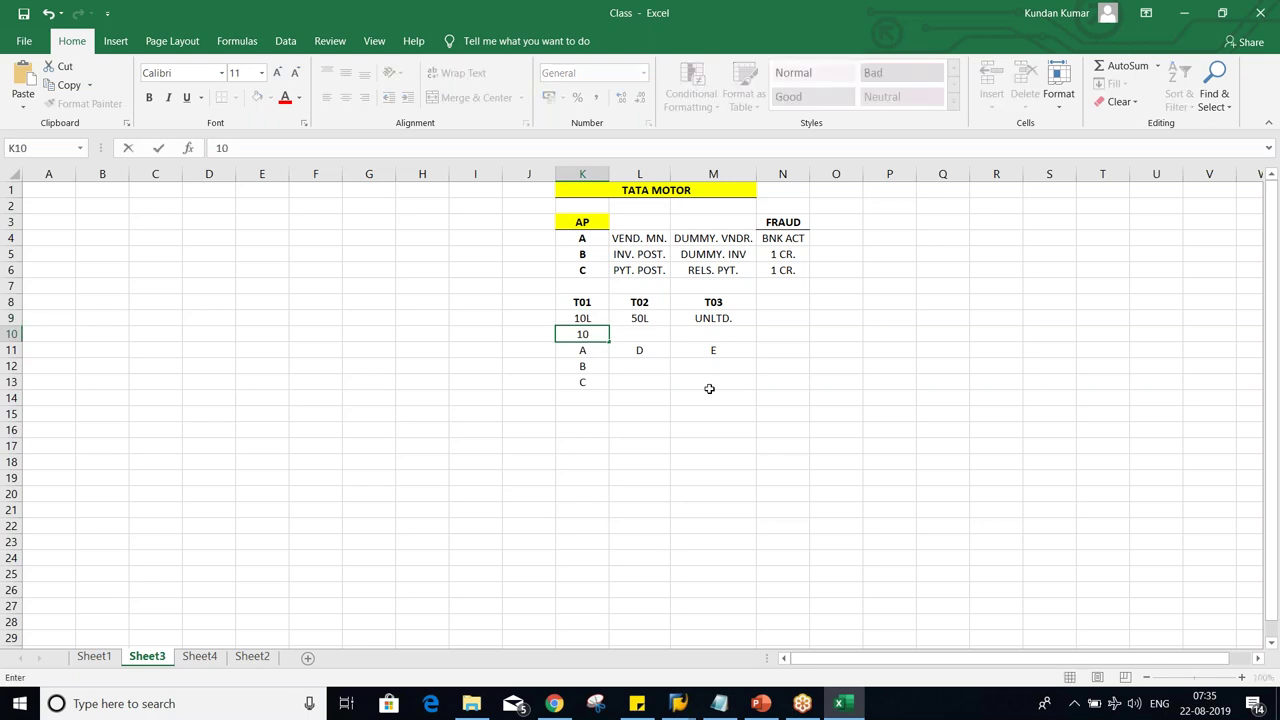
{"action": "key", "text": "BackSpace"}
{"action": "key", "text": "BackSpace"}
{"action": "type", "text": "5%"}
{"action": "key", "text": "Tab"}
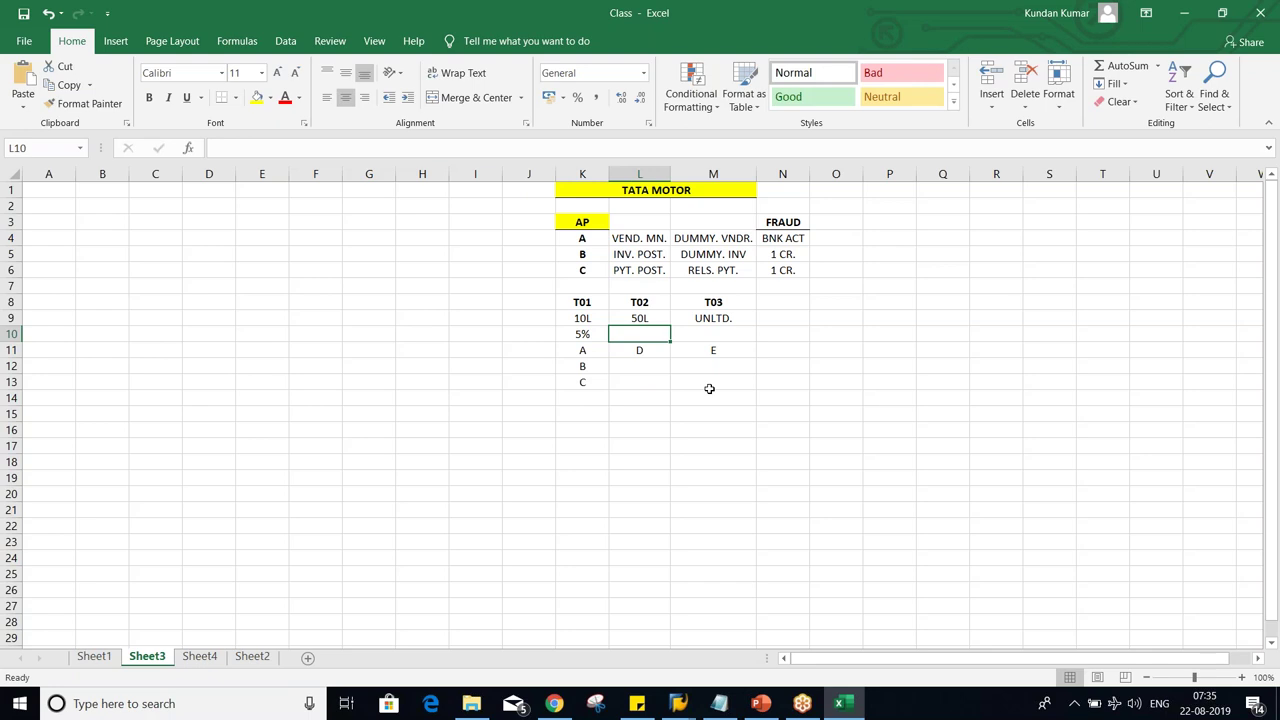
{"action": "type", "text": "10%"}
{"action": "key", "text": "Tab"}
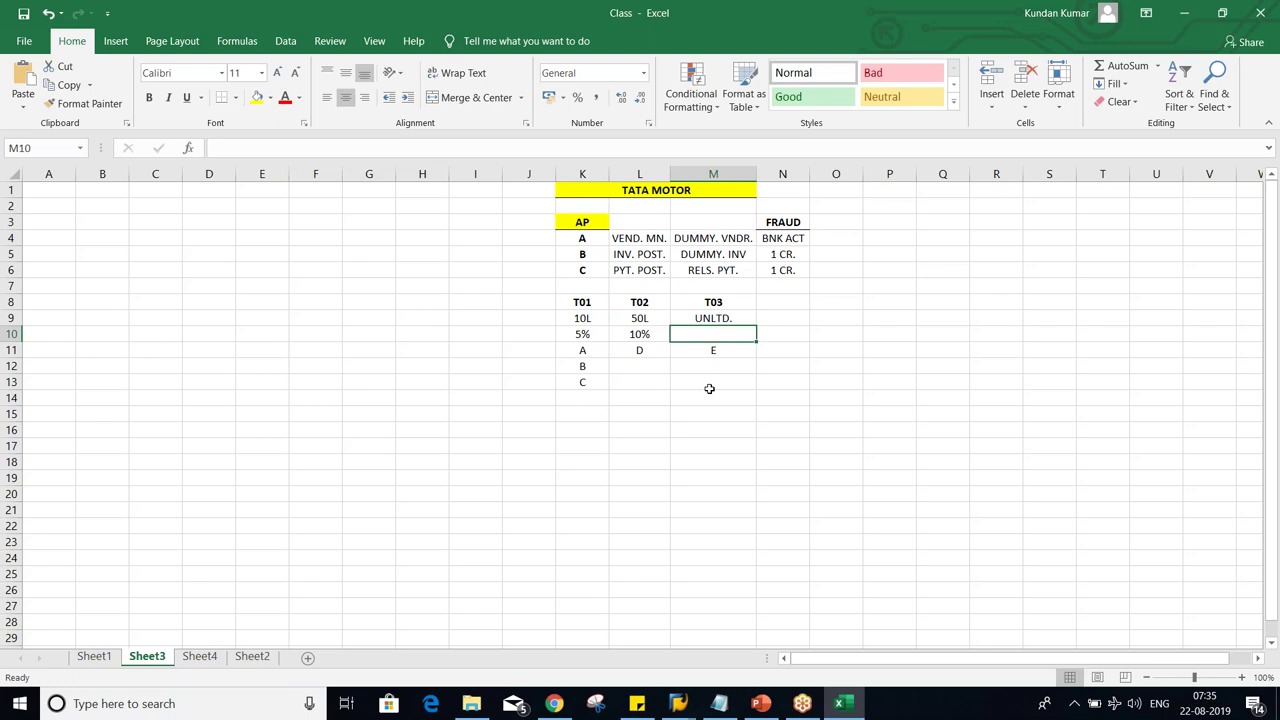
{"action": "type", "text": "20%"}
{"action": "key", "text": "Return"}
{"action": "left_click", "coordinate": [566, 332]}
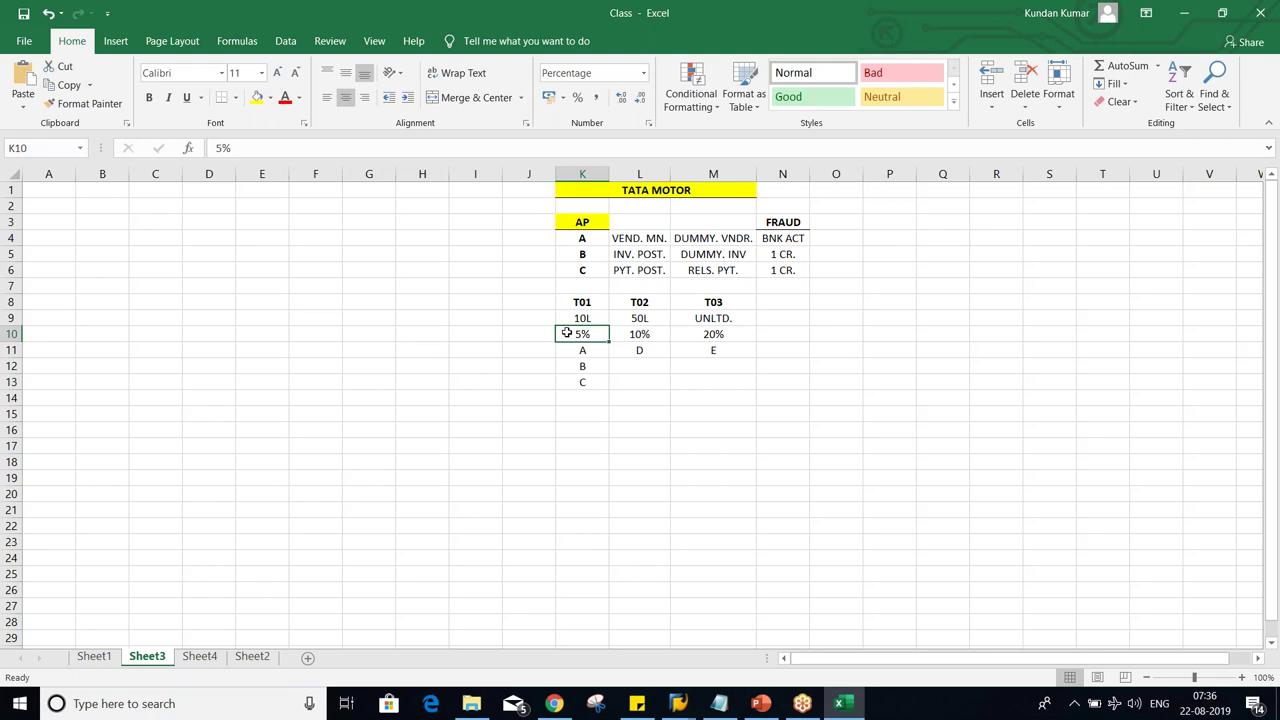
{"action": "left_click", "coordinate": [600, 416]}
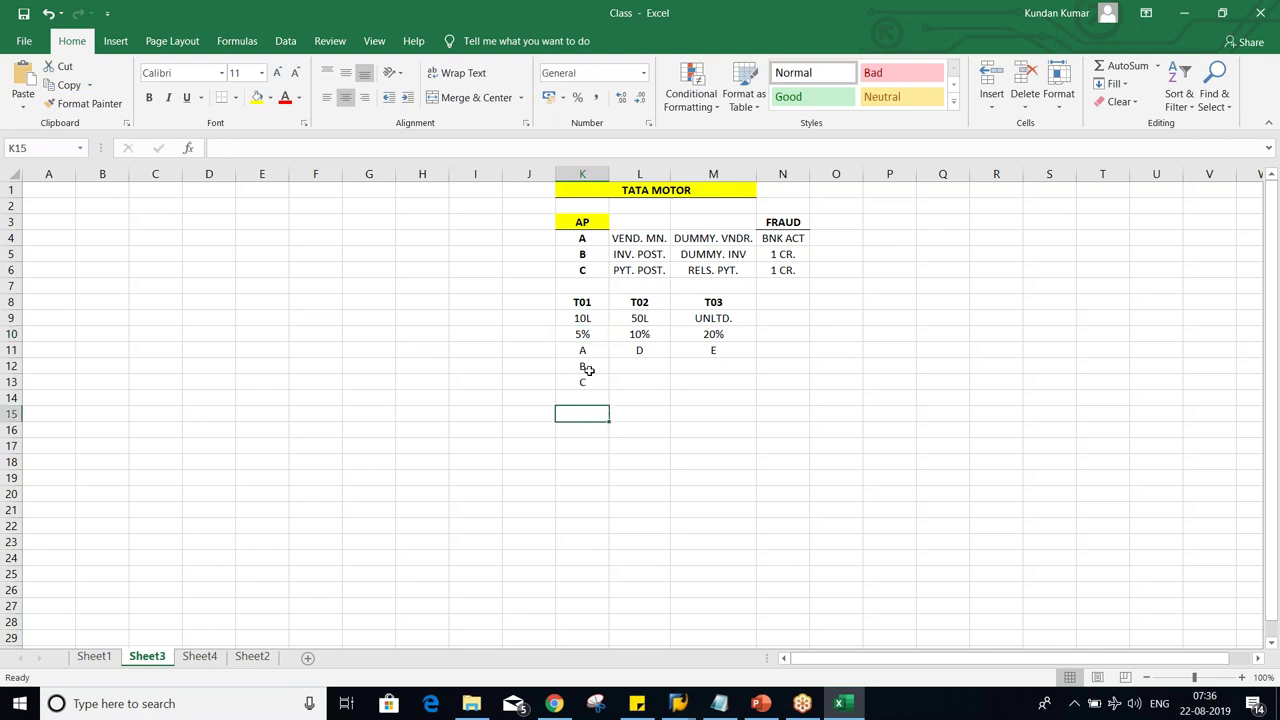
{"action": "left_click", "coordinate": [586, 333]}
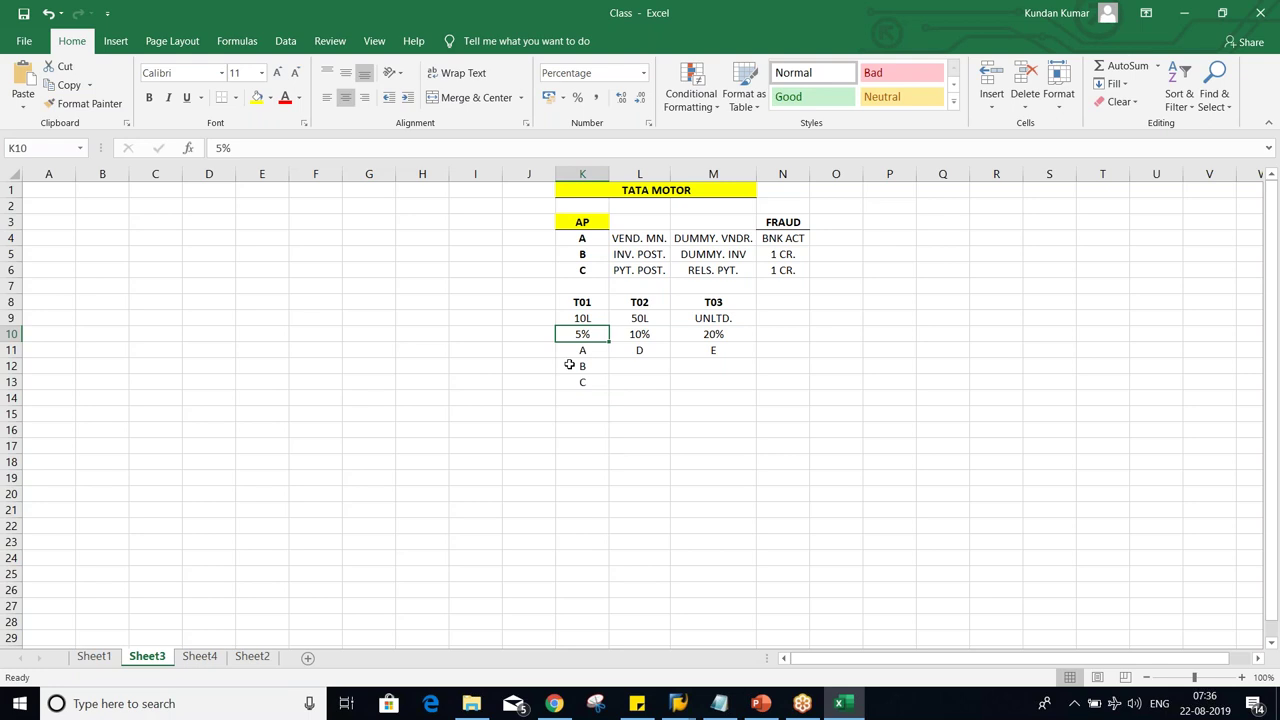
{"action": "left_click", "coordinate": [584, 301]}
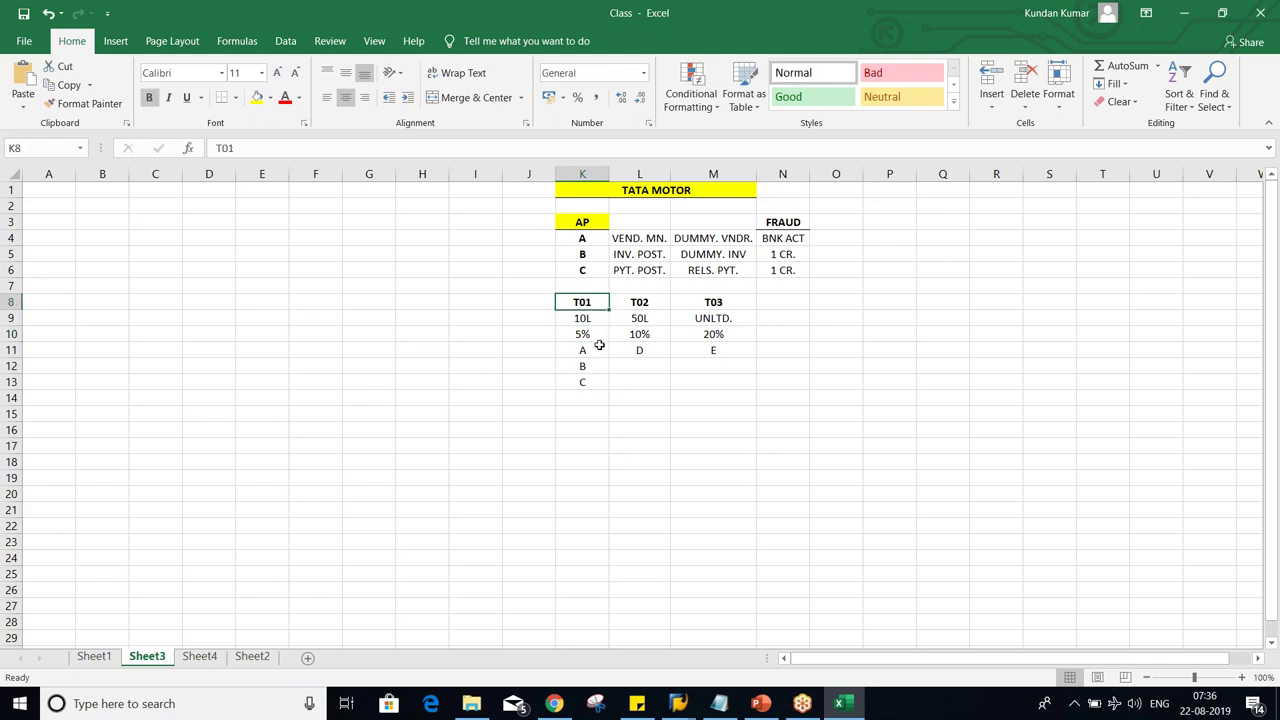
Highlight the T01, T02 and T03 headings in K8 to M8 with a yellow fill.
{"action": "left_click_drag", "start_coordinate": [569, 304], "coordinate": [735, 303]}
{"action": "left_click", "coordinate": [257, 97]}
{"action": "left_click", "coordinate": [529, 350]}
{"action": "left_click", "coordinate": [460, 409]}
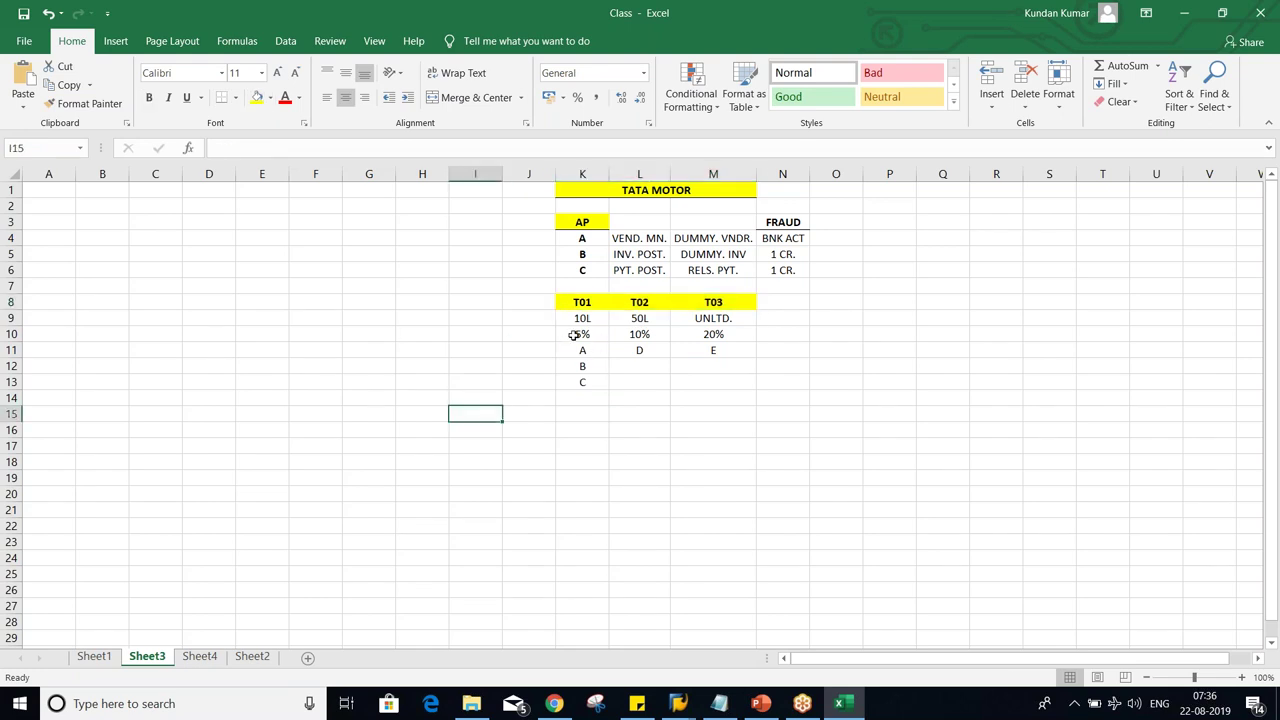
Review the percentage limits in row 10 and amount limits in row 9, and compare the T01 amount with staff B's invoice posting row.
{"action": "left_click", "coordinate": [576, 336]}
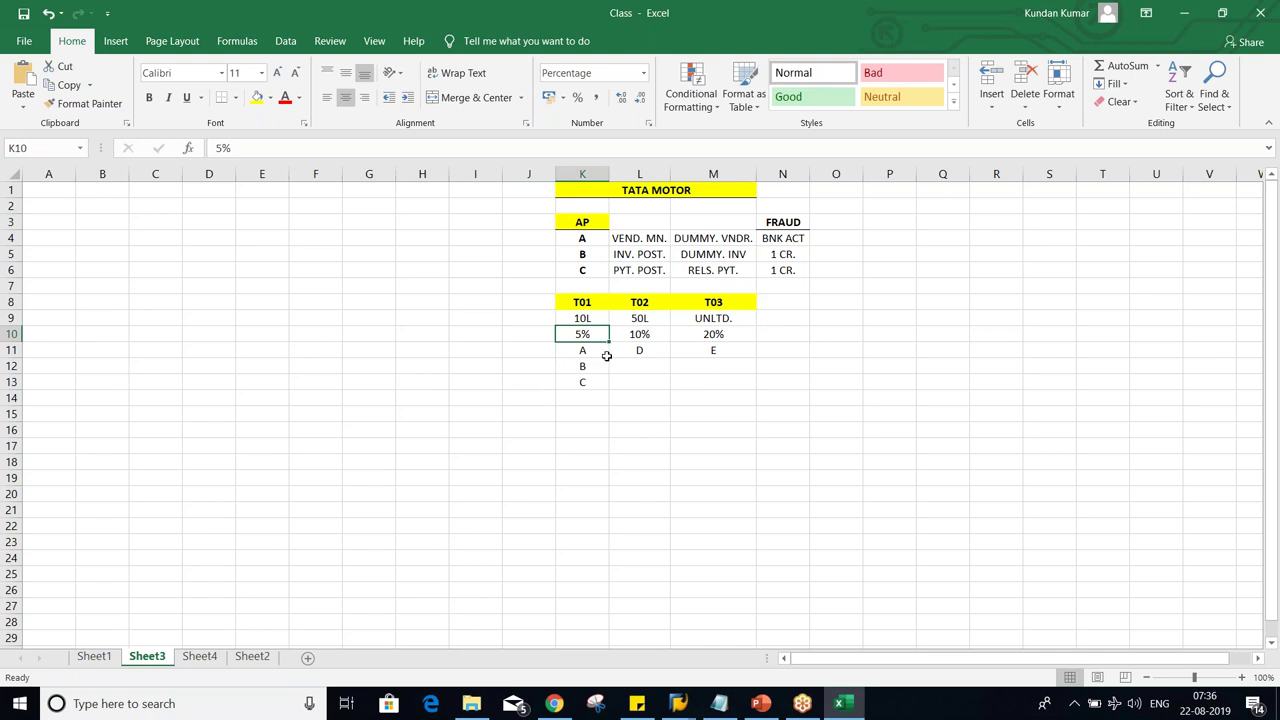
{"action": "left_click", "coordinate": [702, 335], "text": "shift"}
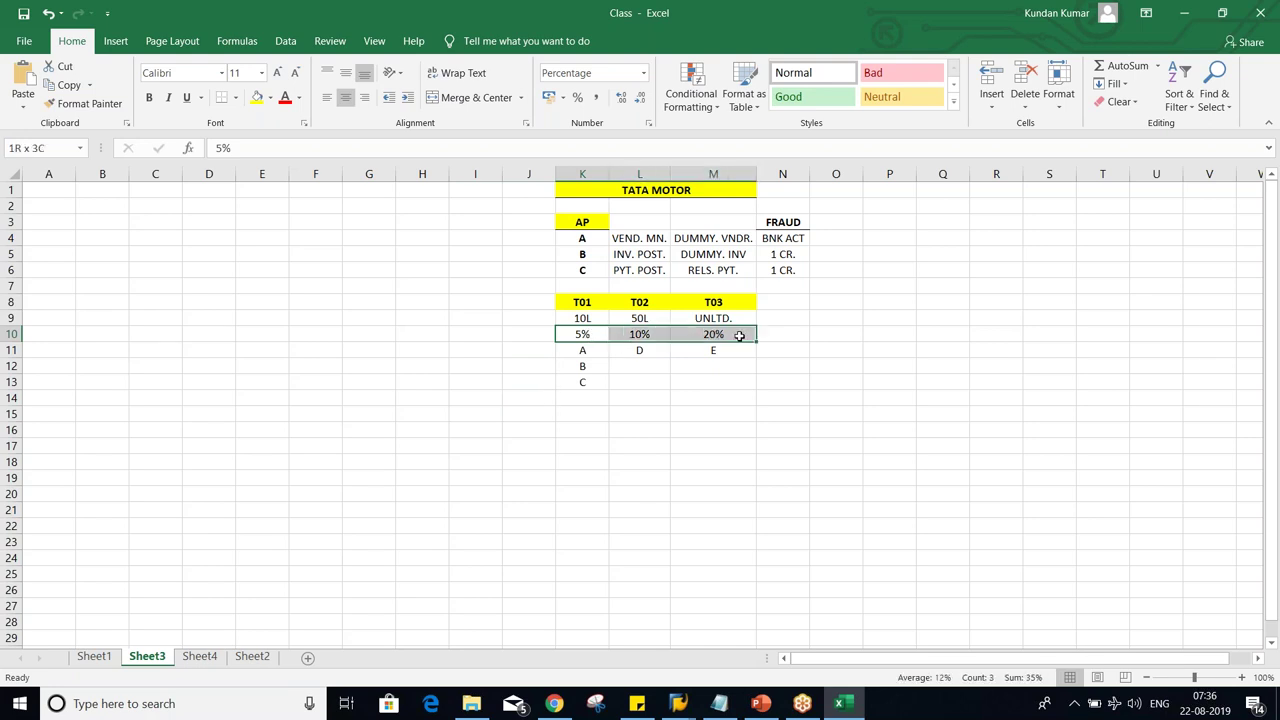
{"action": "left_click", "coordinate": [716, 429]}
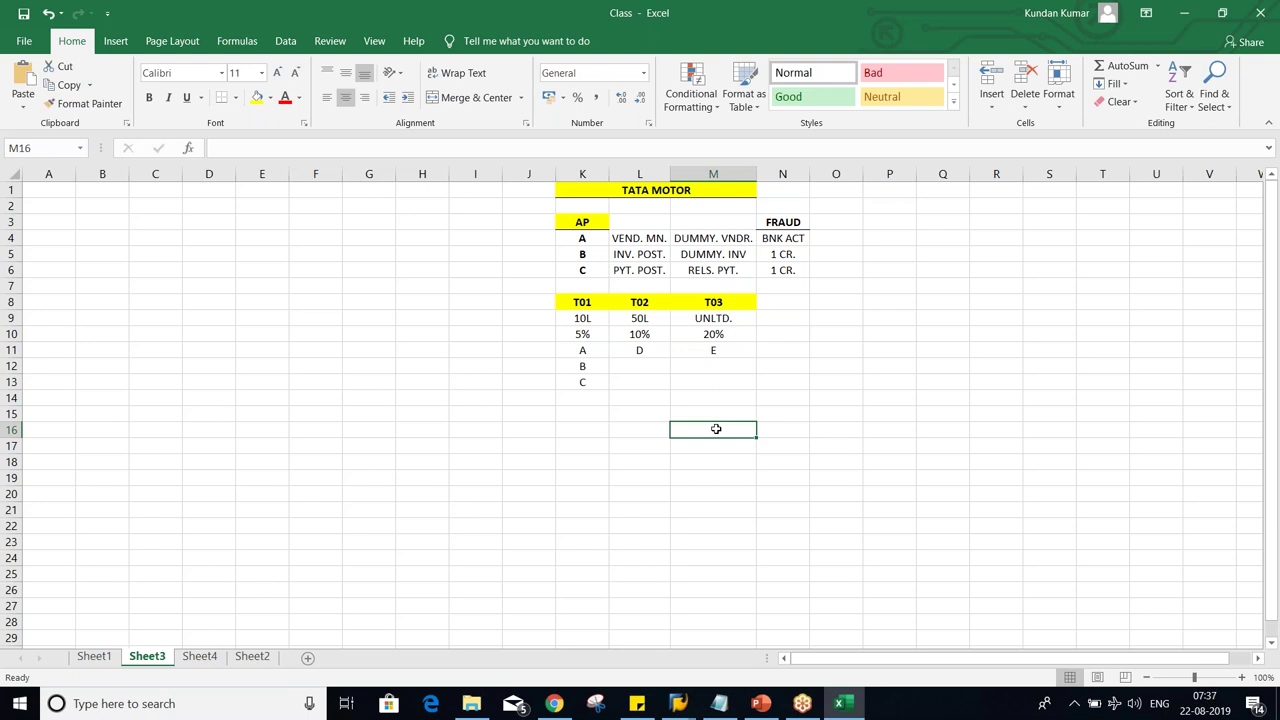
{"action": "left_click_drag", "start_coordinate": [566, 316], "coordinate": [734, 316]}
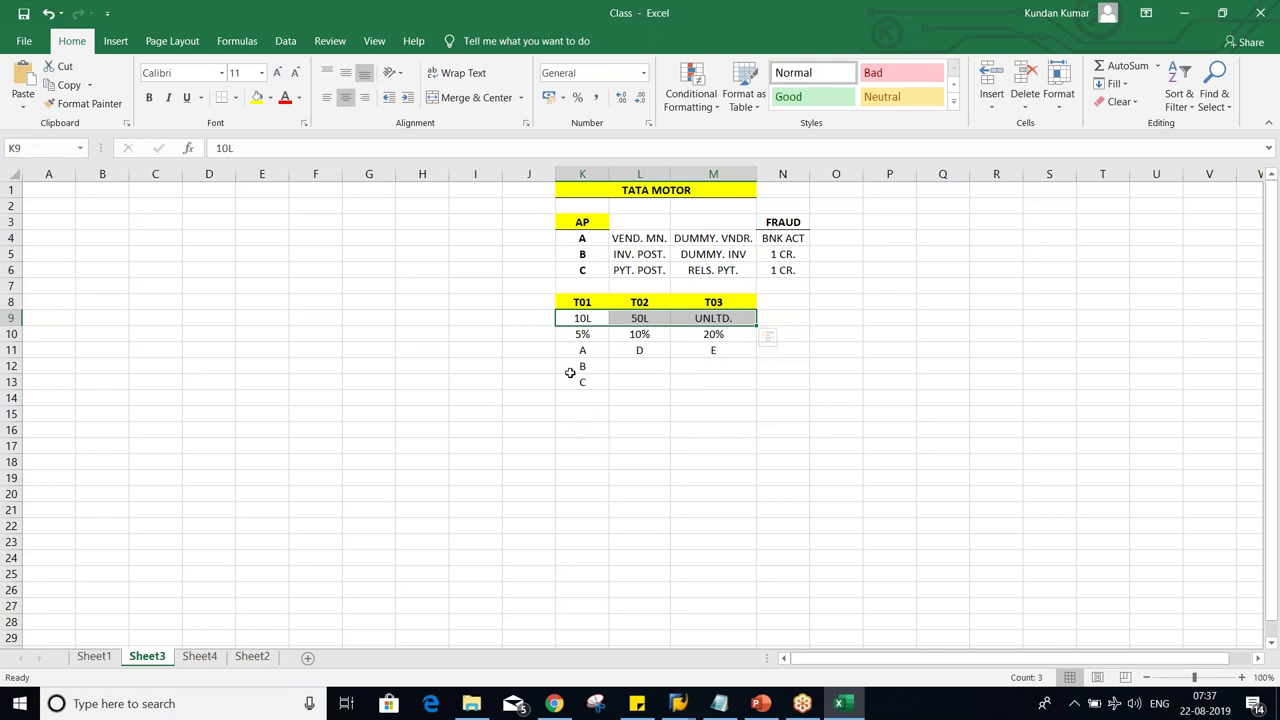
{"action": "left_click", "coordinate": [714, 446]}
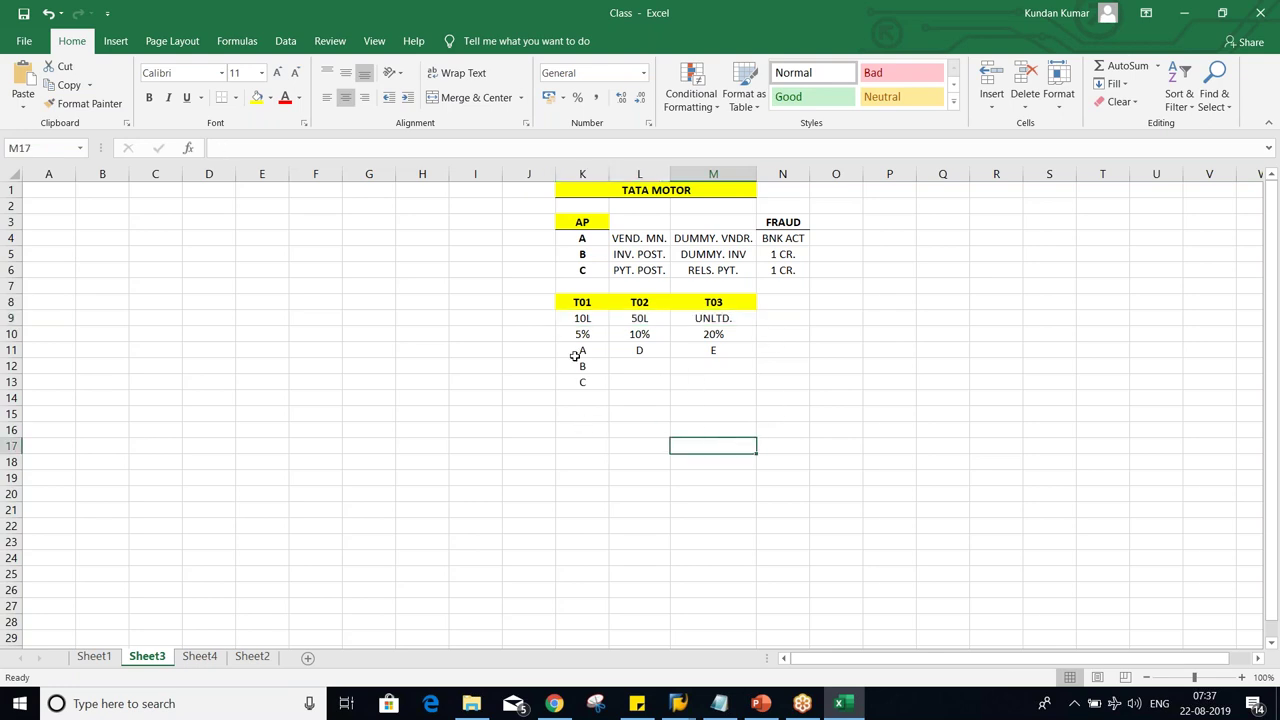
{"action": "left_click", "coordinate": [582, 321]}
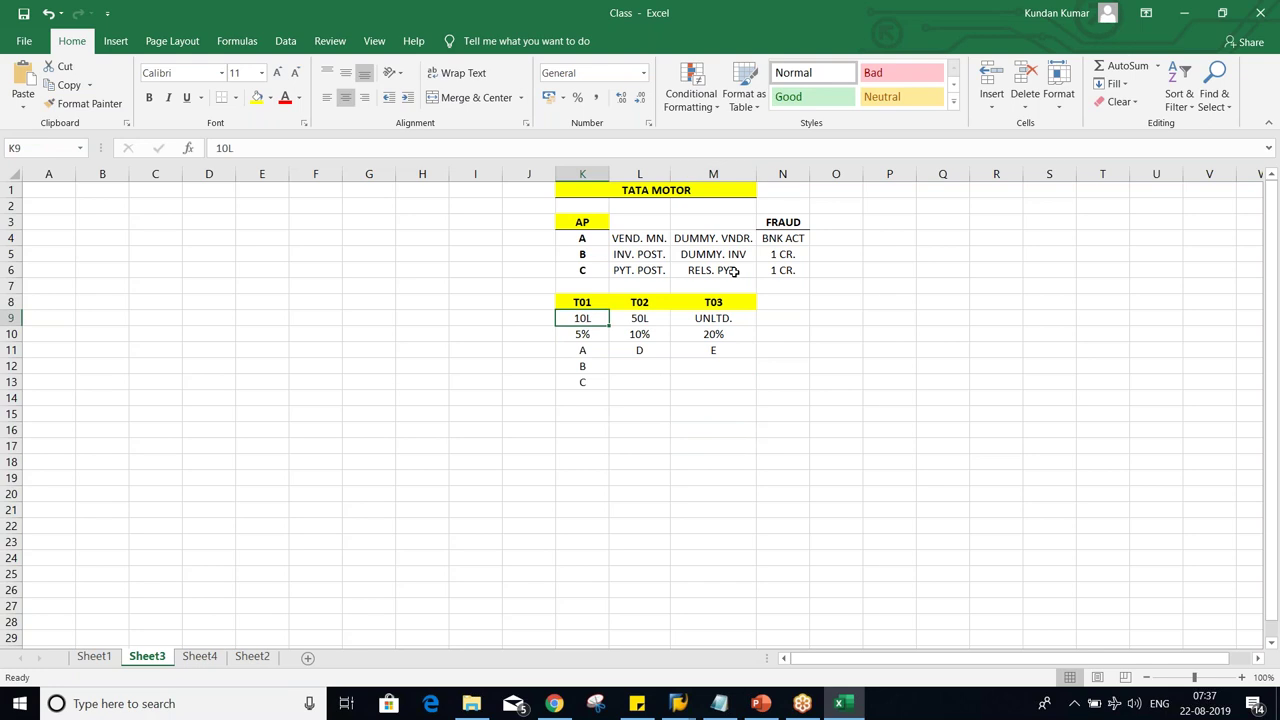
{"action": "left_click_drag", "start_coordinate": [575, 256], "coordinate": [784, 253]}
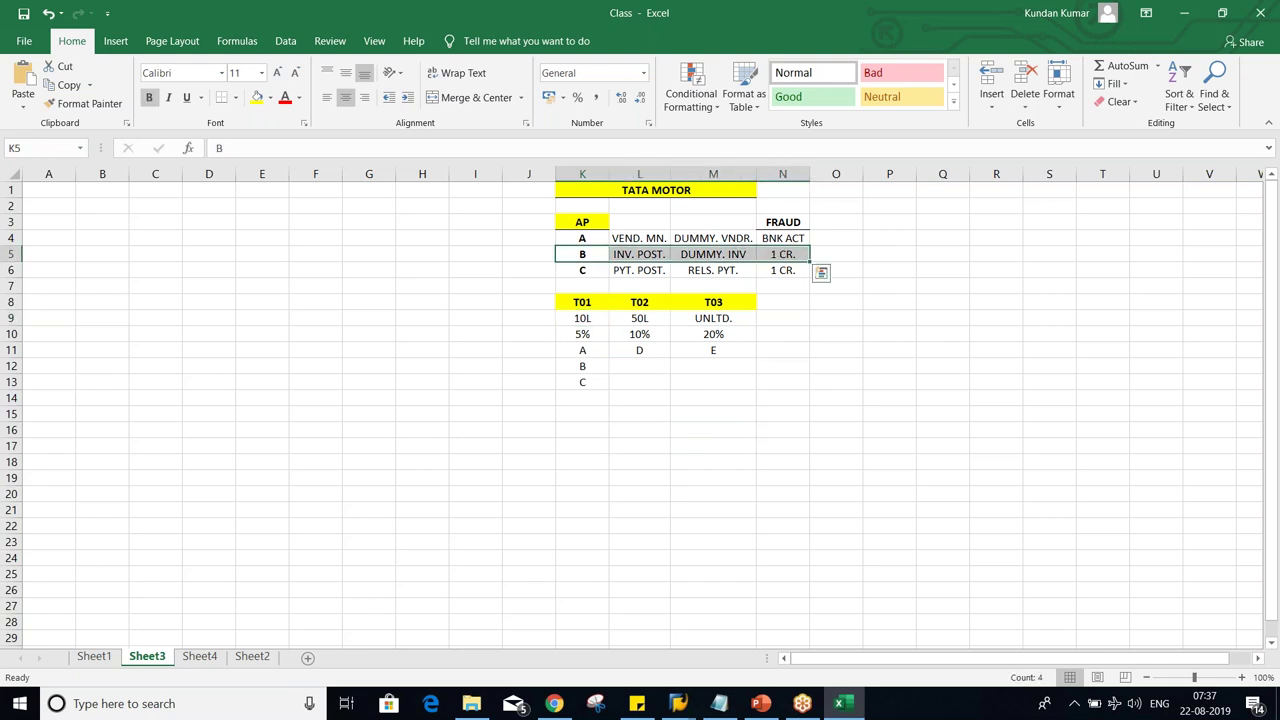
{"action": "left_click", "coordinate": [785, 280]}
{"action": "left_click", "coordinate": [785, 256]}
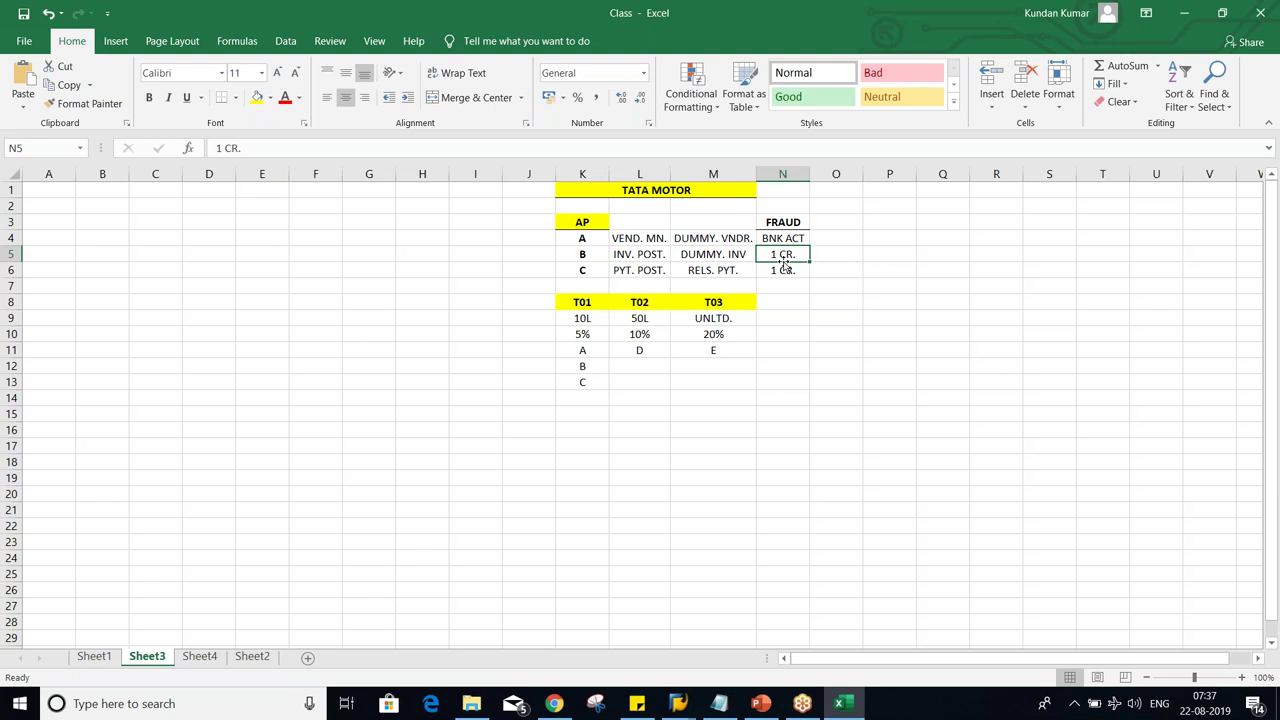
{"action": "left_click", "coordinate": [630, 394]}
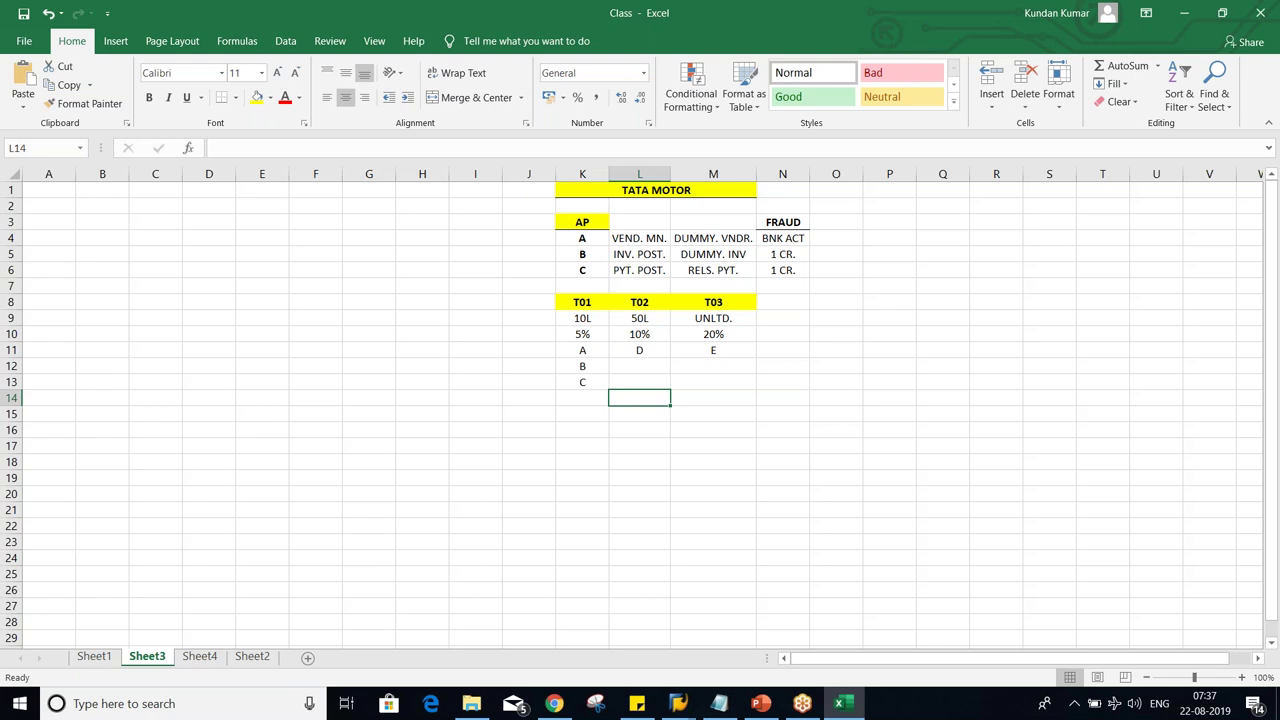
{"action": "left_click", "coordinate": [716, 508]}
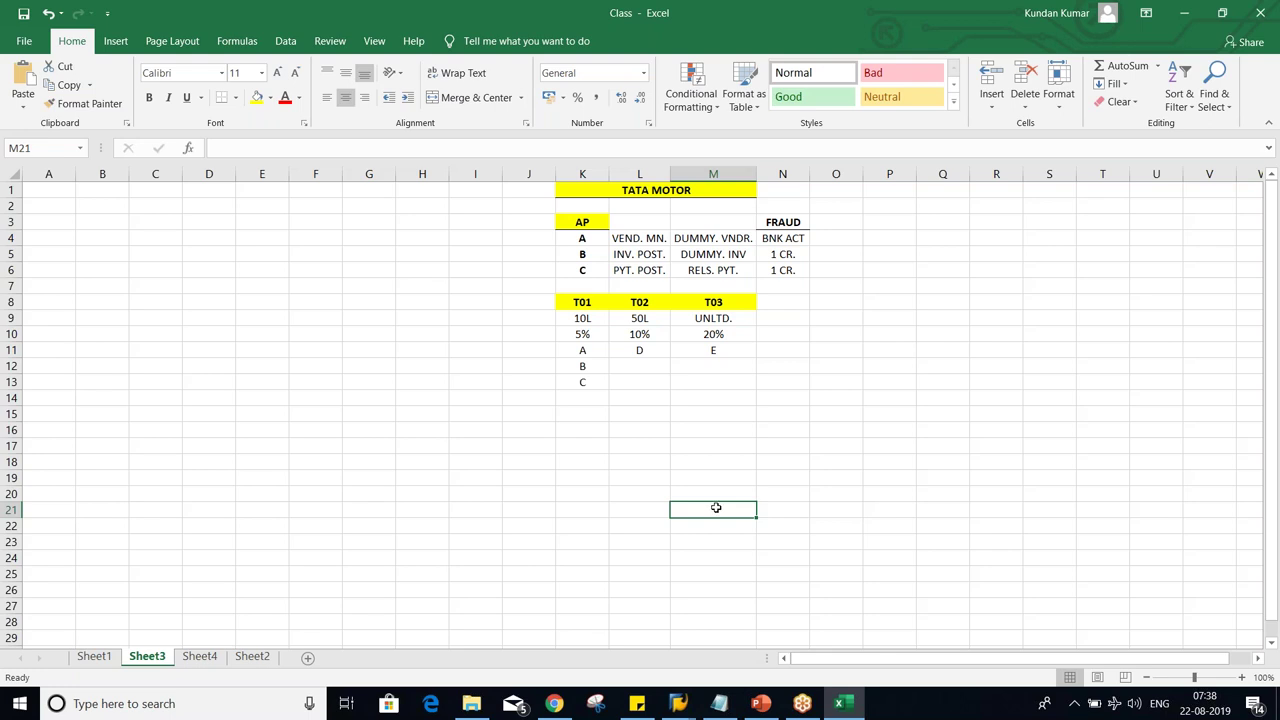
Examine the T01 amount and percentage in column K alongside the row 9 limits and the three group headings.
{"action": "left_click", "coordinate": [586, 318]}
{"action": "left_click", "coordinate": [589, 338]}
{"action": "left_click", "coordinate": [590, 348]}
{"action": "left_click", "coordinate": [589, 332]}
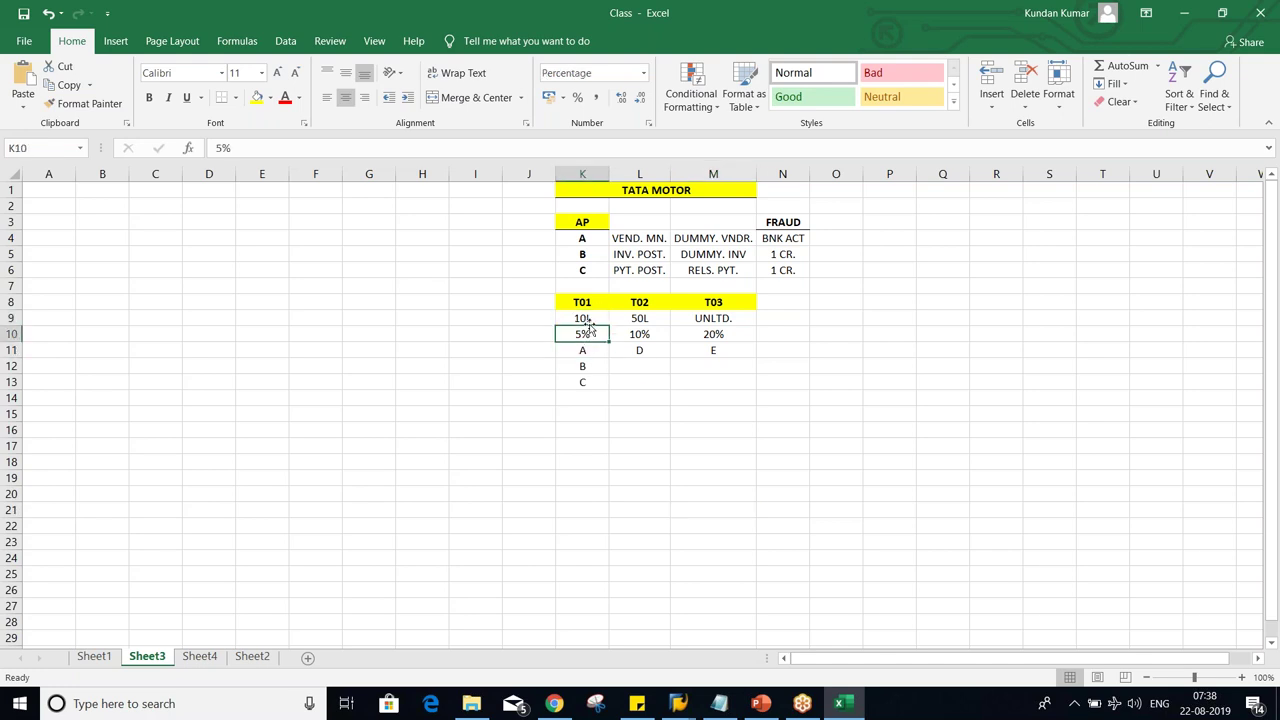
{"action": "left_click_drag", "start_coordinate": [584, 318], "coordinate": [713, 318]}
{"action": "left_click", "coordinate": [588, 303]}
{"action": "left_click", "coordinate": [638, 305]}
{"action": "left_click", "coordinate": [716, 304]}
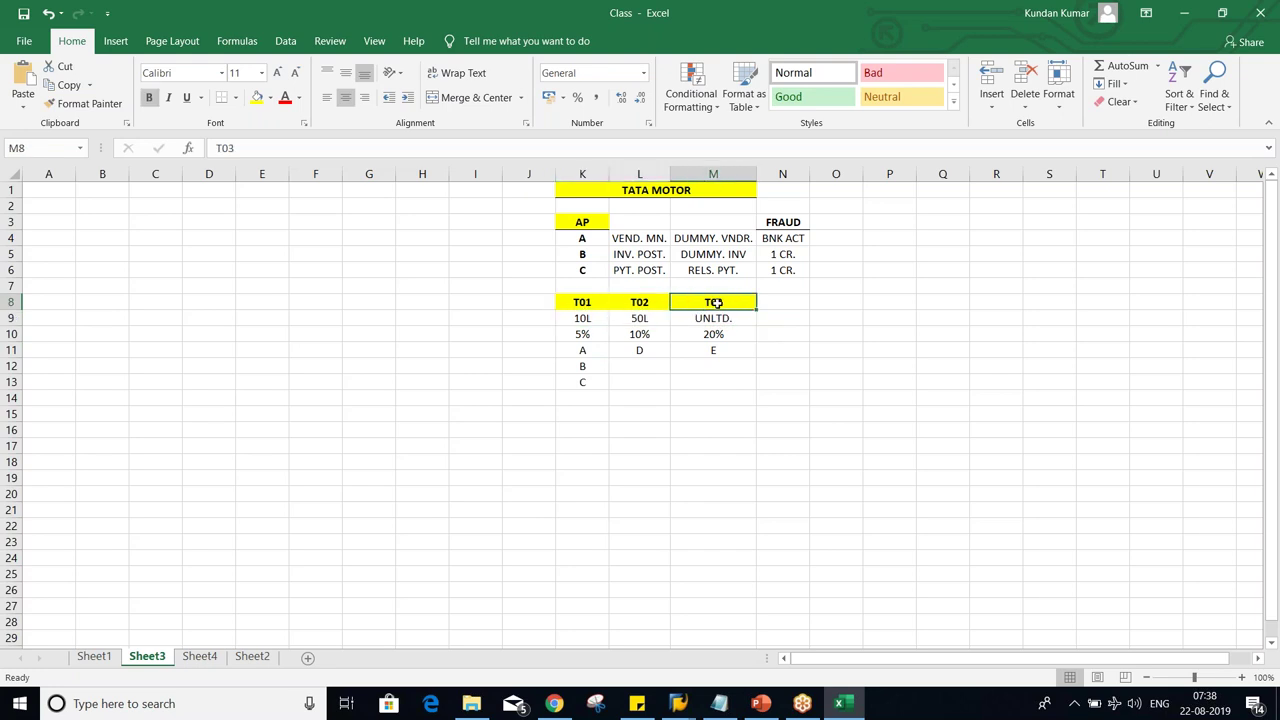
{"action": "left_click", "coordinate": [582, 317]}
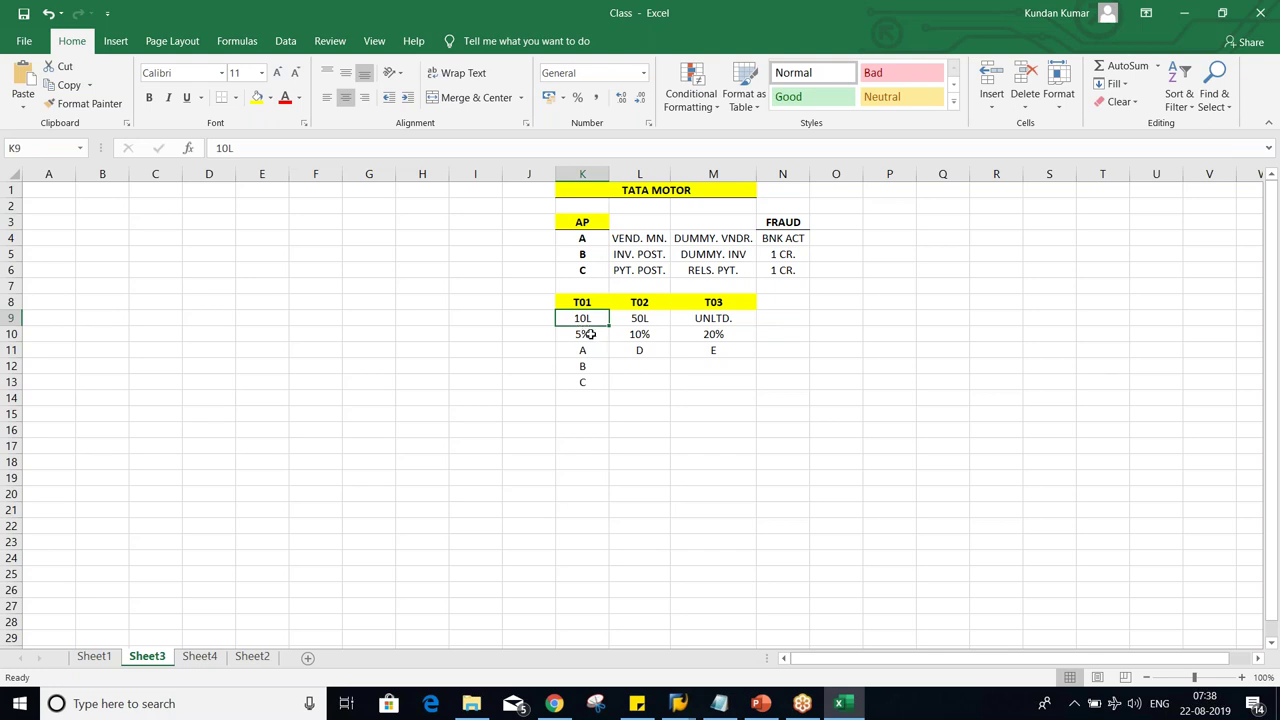
Compare the T01 amount limit in K9 with the posting rows and FRAUD amounts of staff B and C.
{"action": "left_click", "coordinate": [783, 255]}
{"action": "left_click_drag", "start_coordinate": [565, 257], "coordinate": [785, 257]}
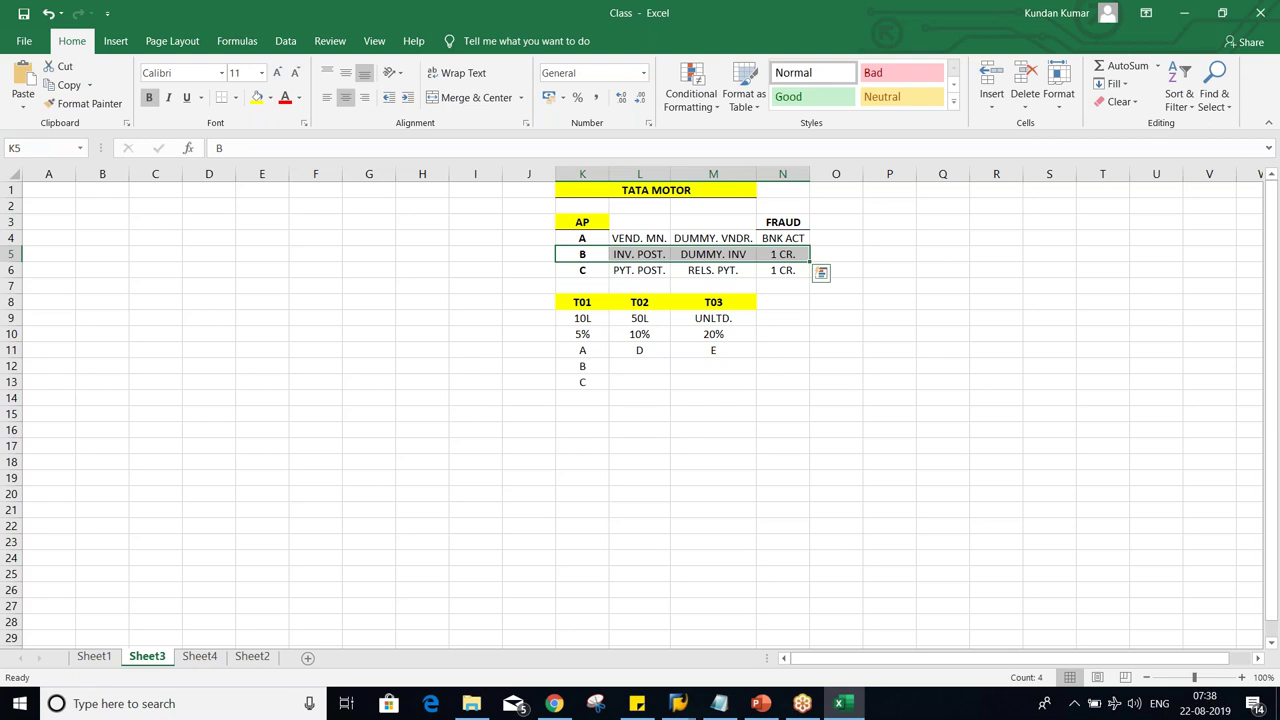
{"action": "left_click", "coordinate": [580, 320]}
{"action": "left_click_drag", "start_coordinate": [580, 268], "coordinate": [770, 273]}
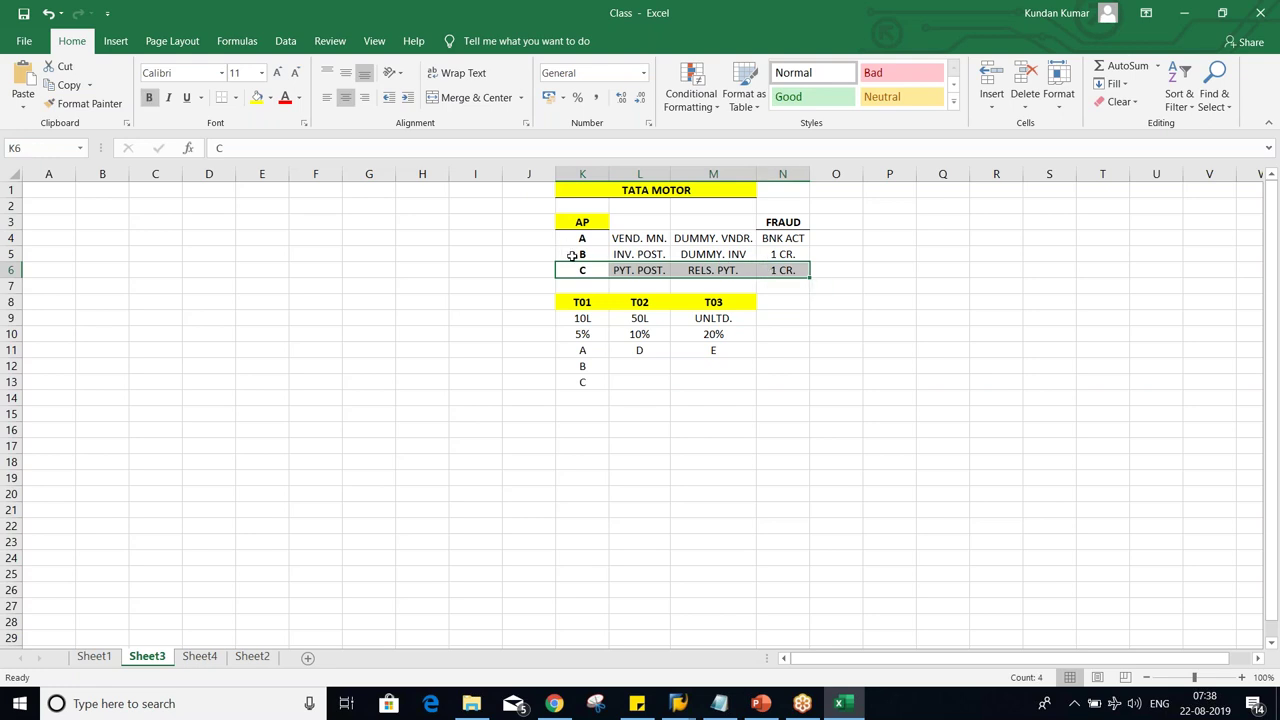
{"action": "left_click_drag", "start_coordinate": [570, 254], "coordinate": [774, 252]}
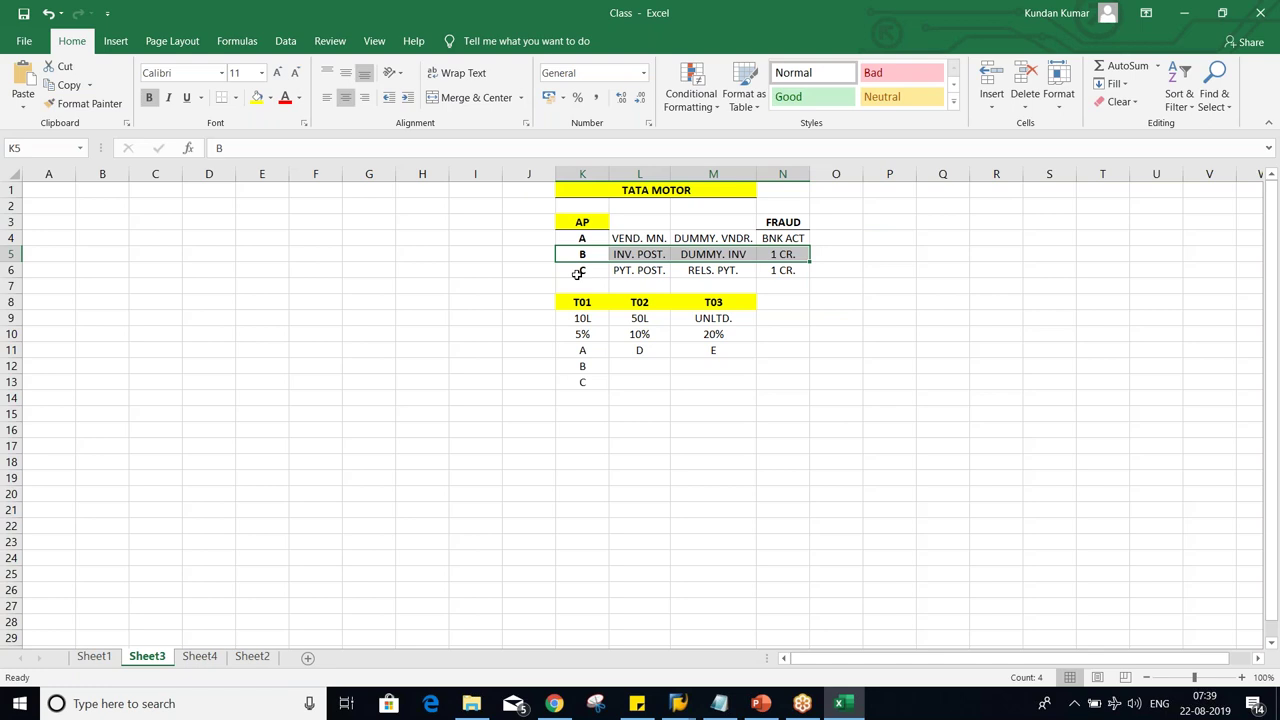
{"action": "left_click_drag", "start_coordinate": [577, 273], "coordinate": [805, 265]}
{"action": "left_click", "coordinate": [583, 318]}
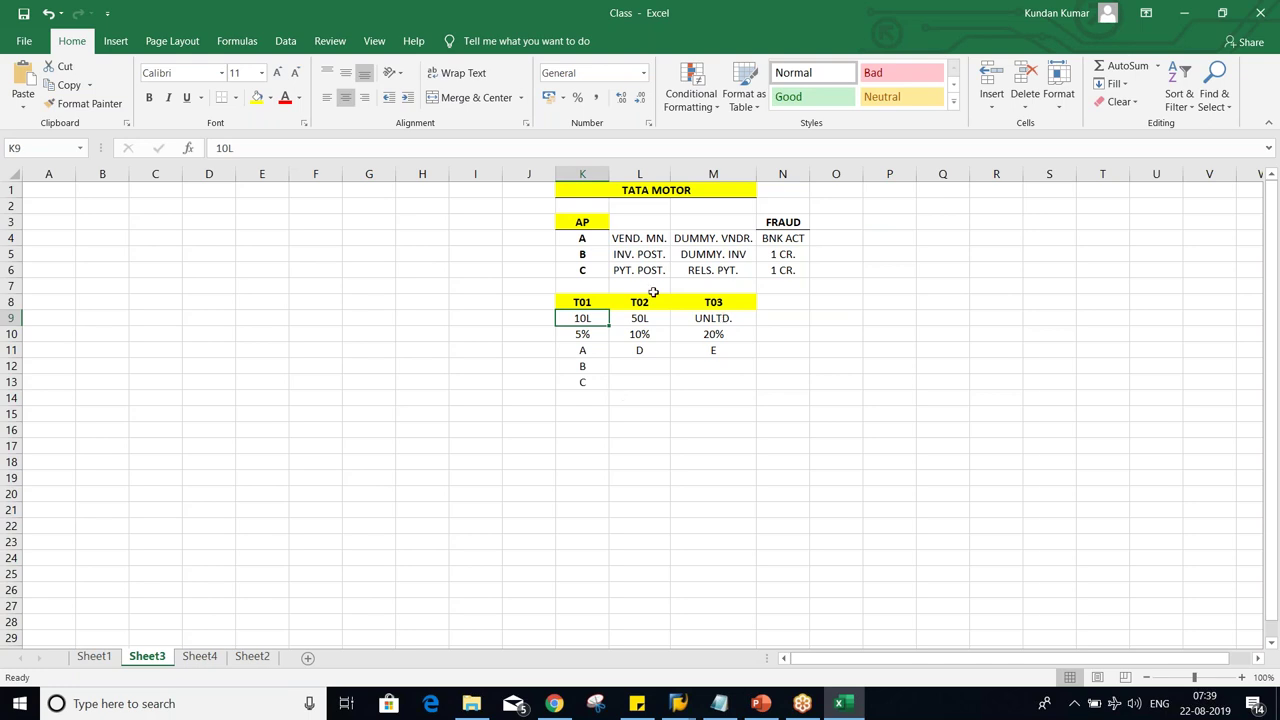
{"action": "left_click_drag", "start_coordinate": [586, 273], "coordinate": [766, 272]}
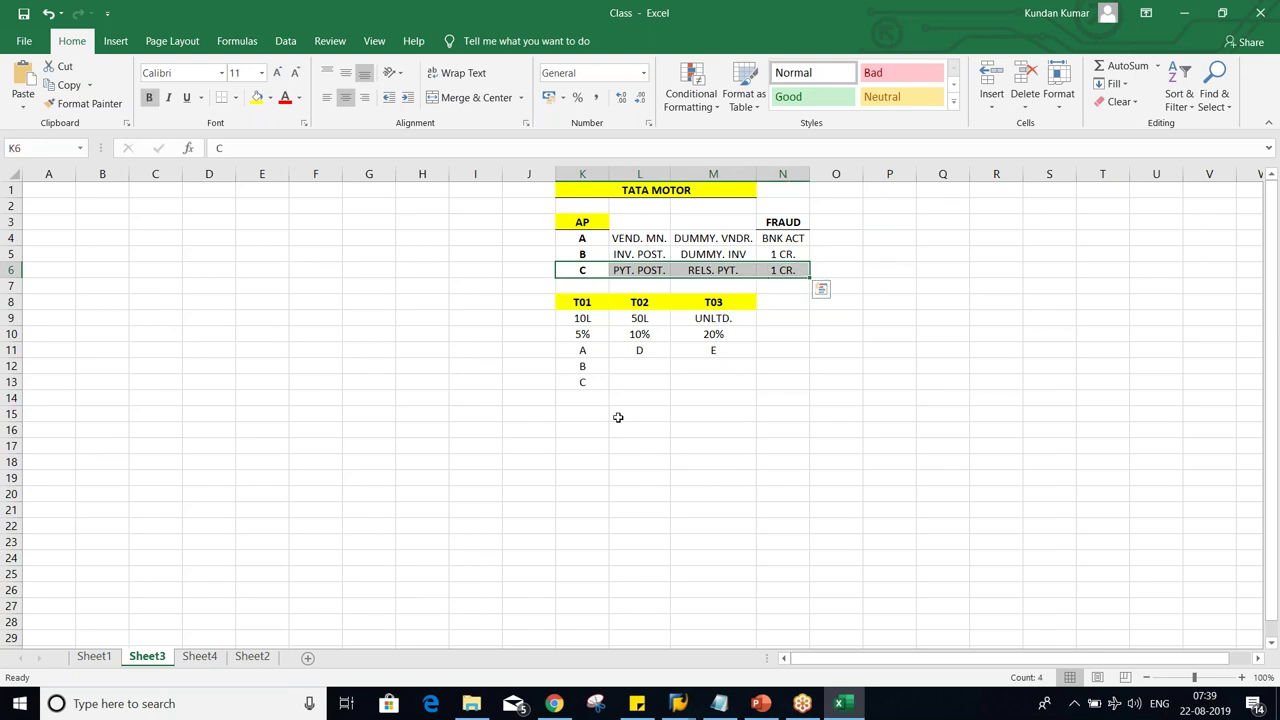
{"action": "left_click", "coordinate": [582, 318]}
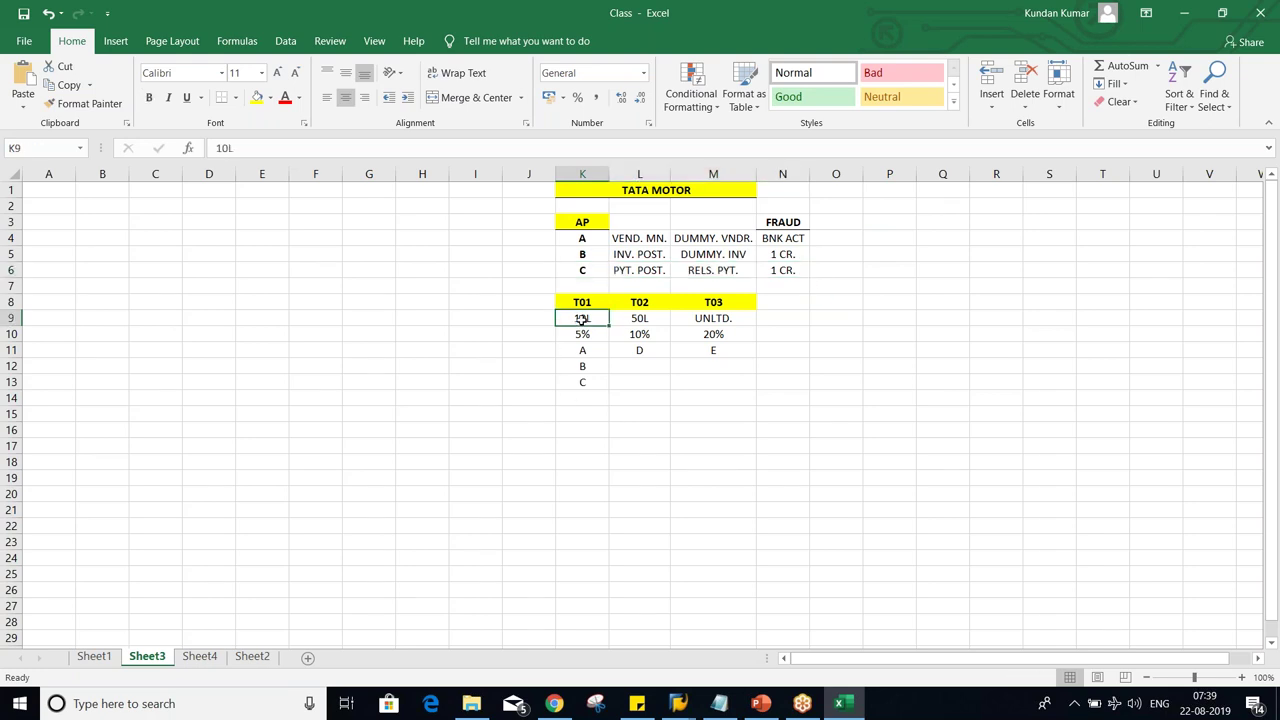
{"action": "left_click", "coordinate": [618, 406]}
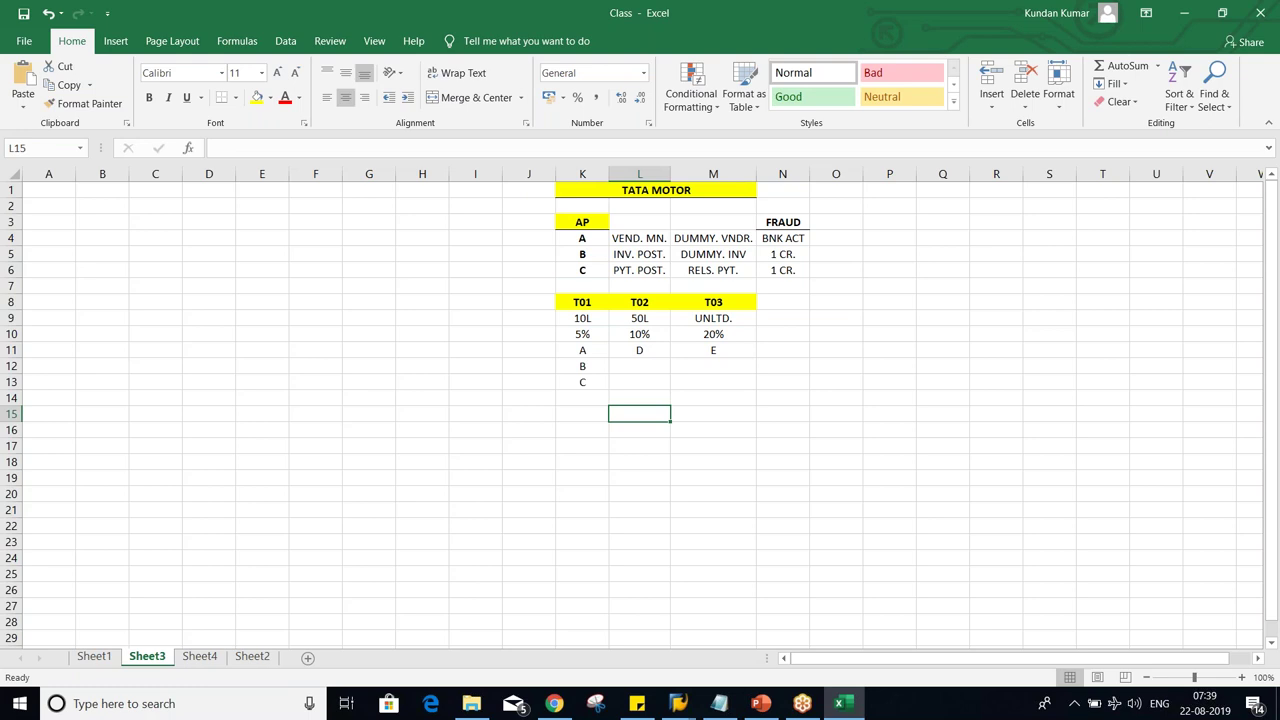
Switch to SAP Logon 740 and open the logon screen of the FICO connection.
{"action": "key", "text": "alt+Tab"}
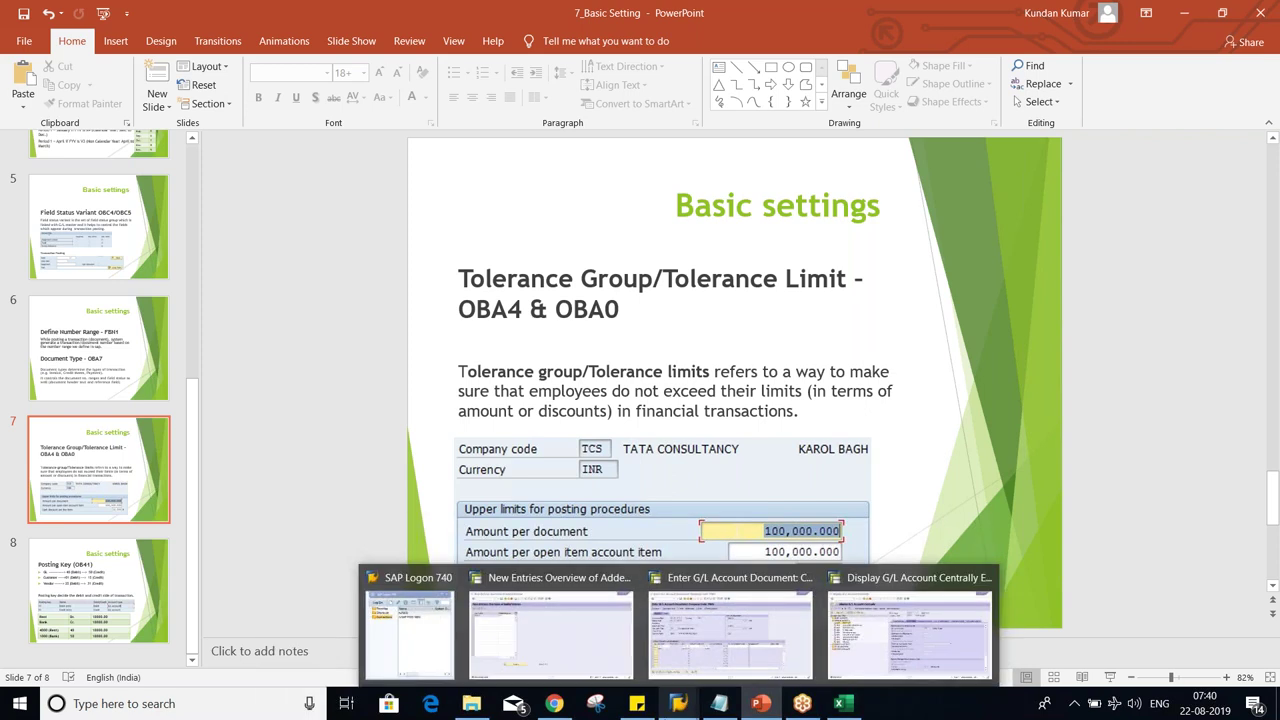
{"action": "mouse_move", "coordinate": [513, 660]}
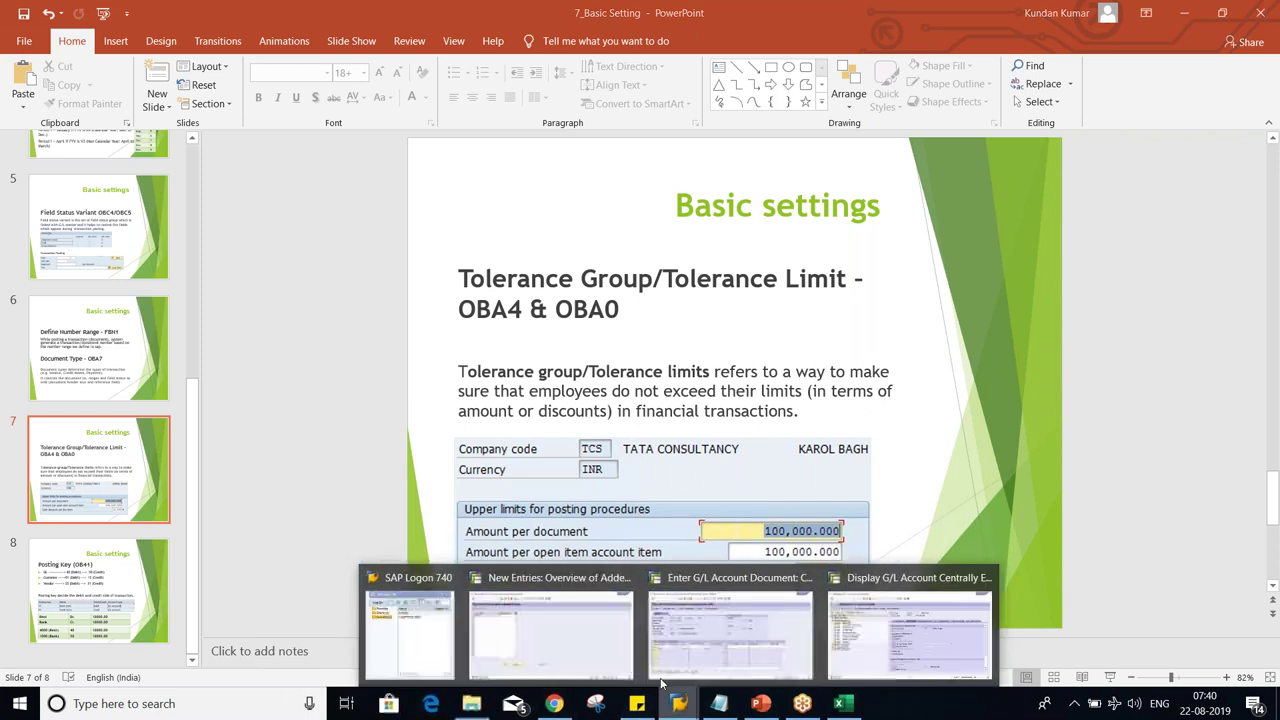
{"action": "key", "text": "alt+Tab"}
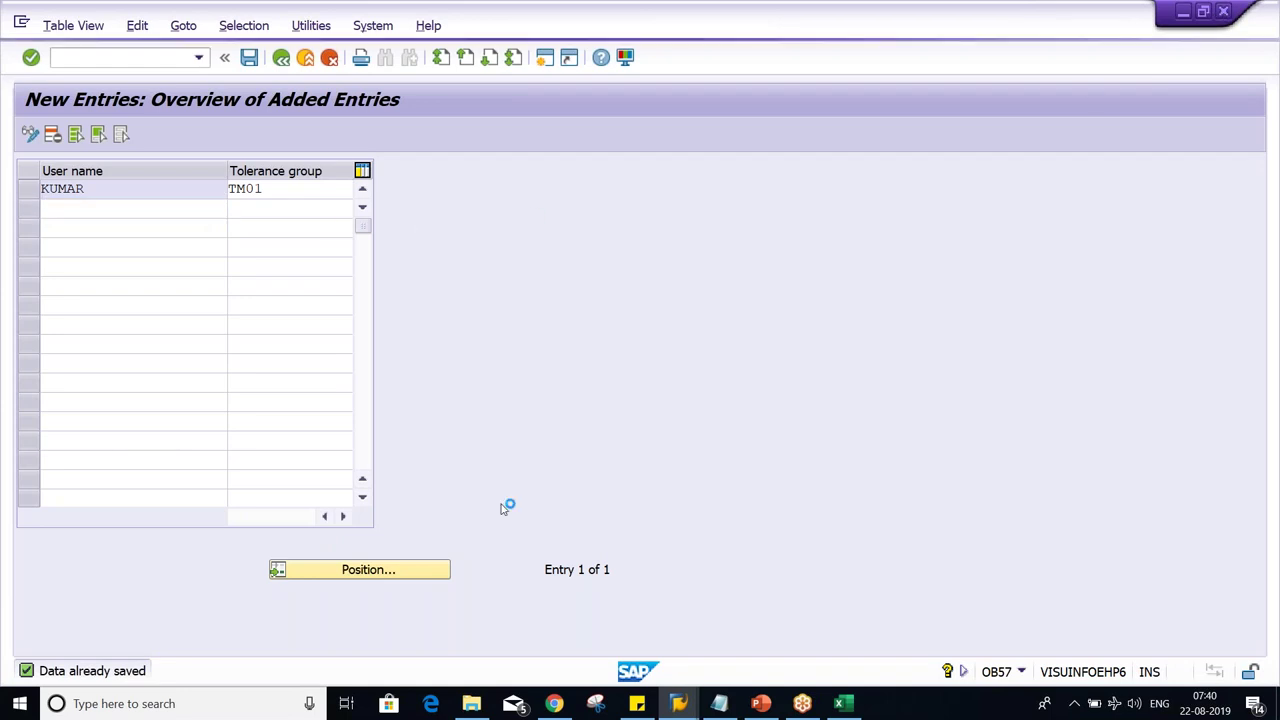
{"action": "mouse_move", "coordinate": [690, 708]}
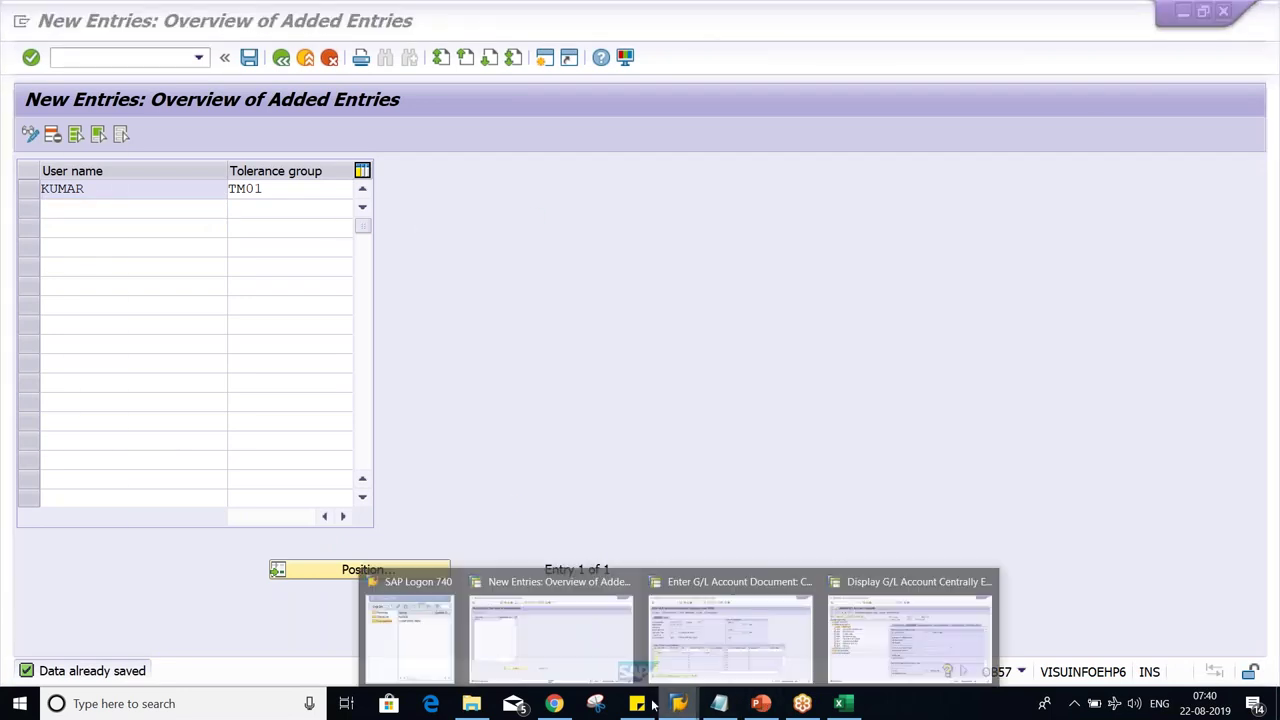
{"action": "left_click", "coordinate": [417, 638]}
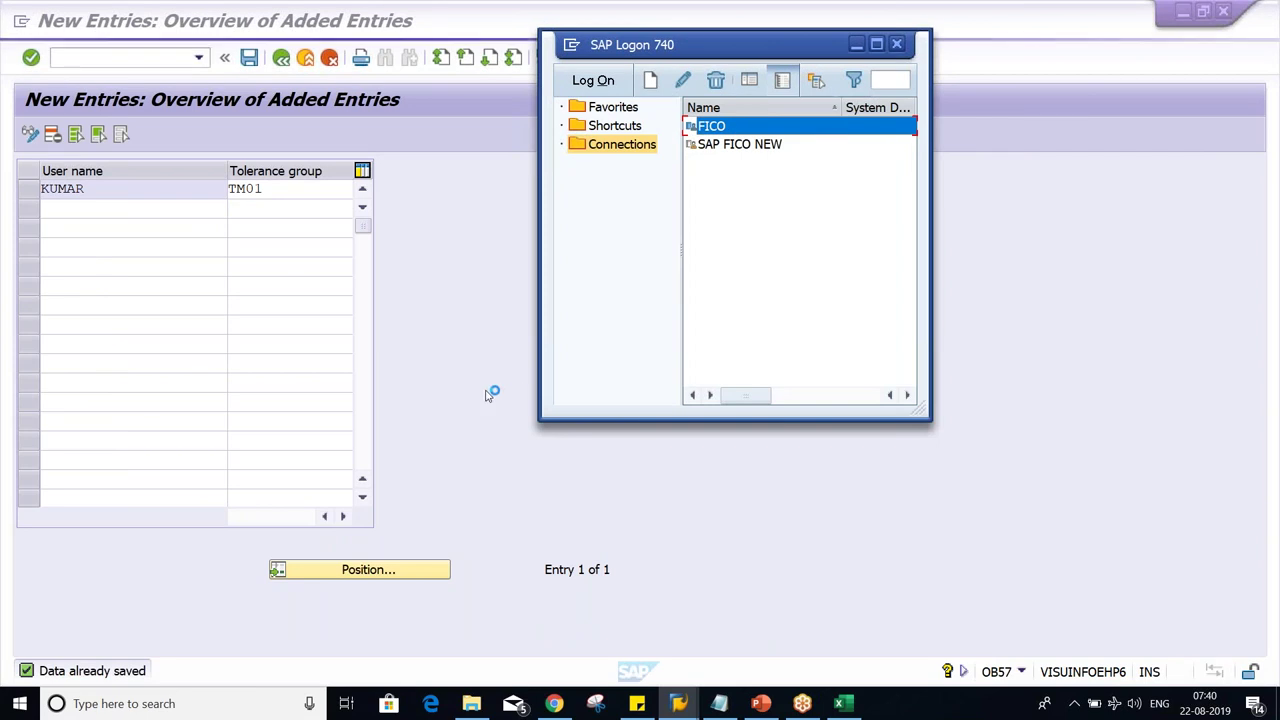
{"action": "key", "text": "Return"}
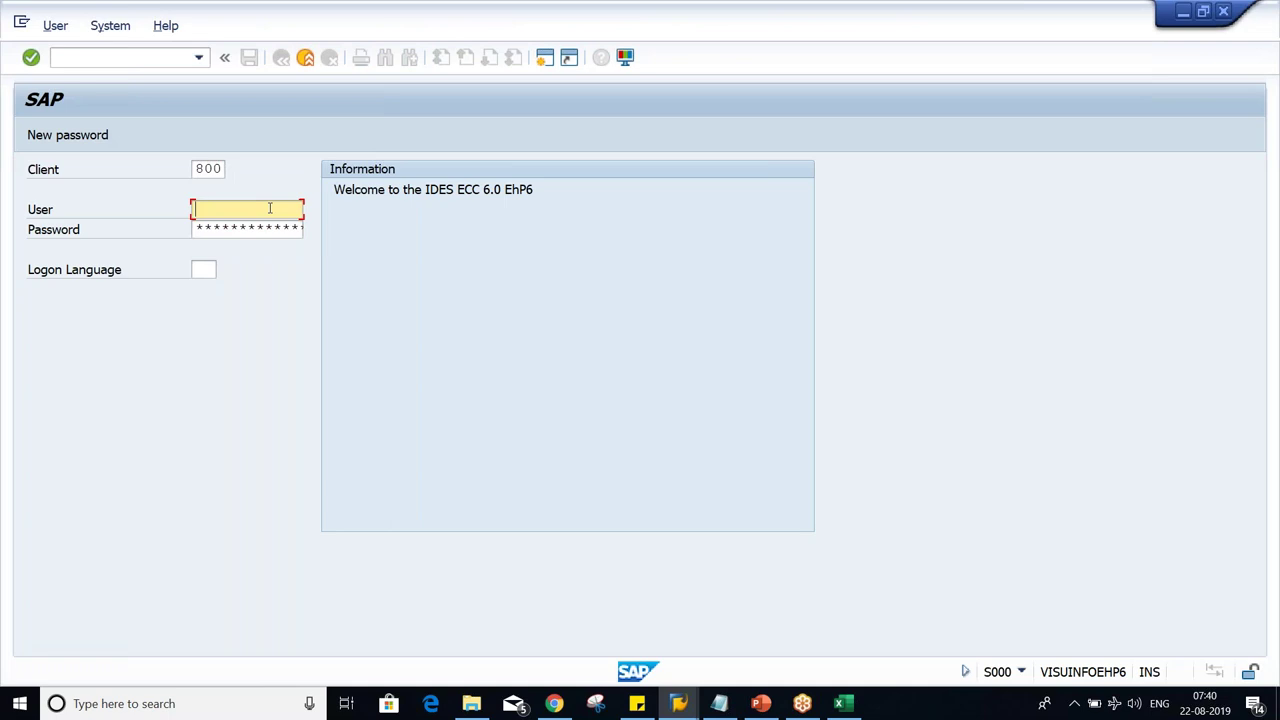
Log on to client 800 with the previously used user name and the account password, declining the detailed connection error description.
{"action": "left_click", "coordinate": [270, 208]}
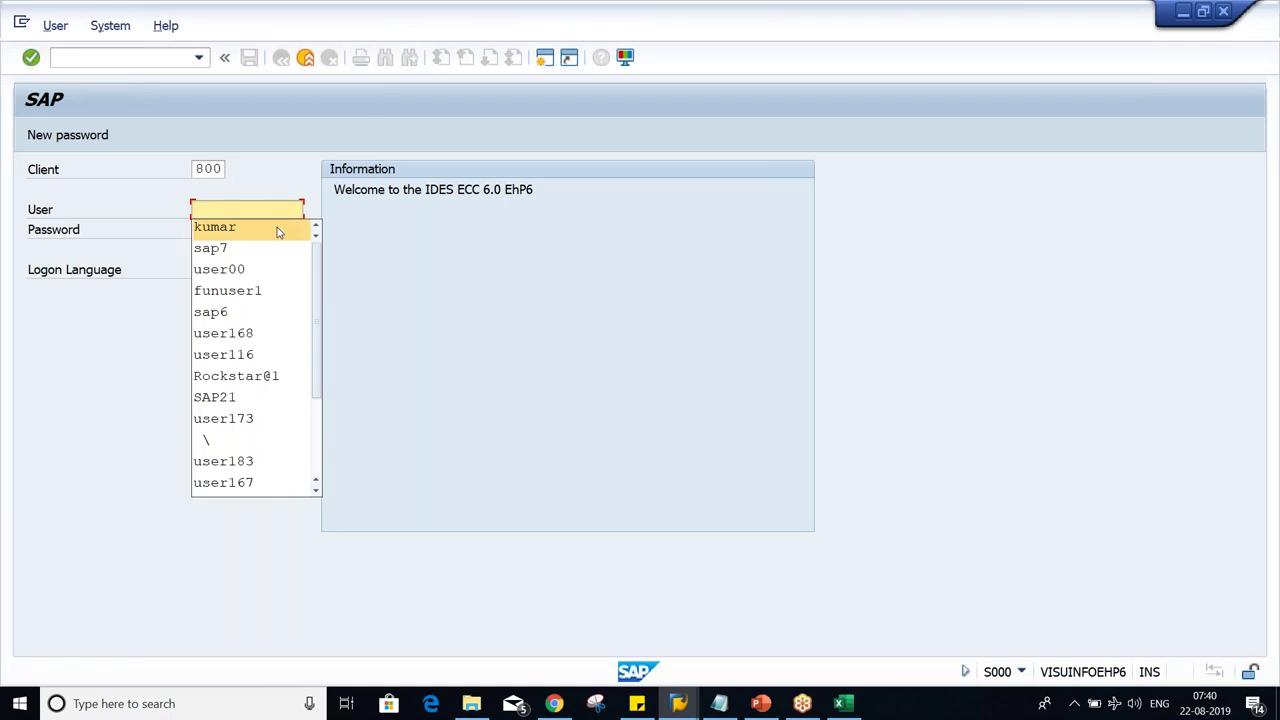
{"action": "left_click", "coordinate": [281, 229]}
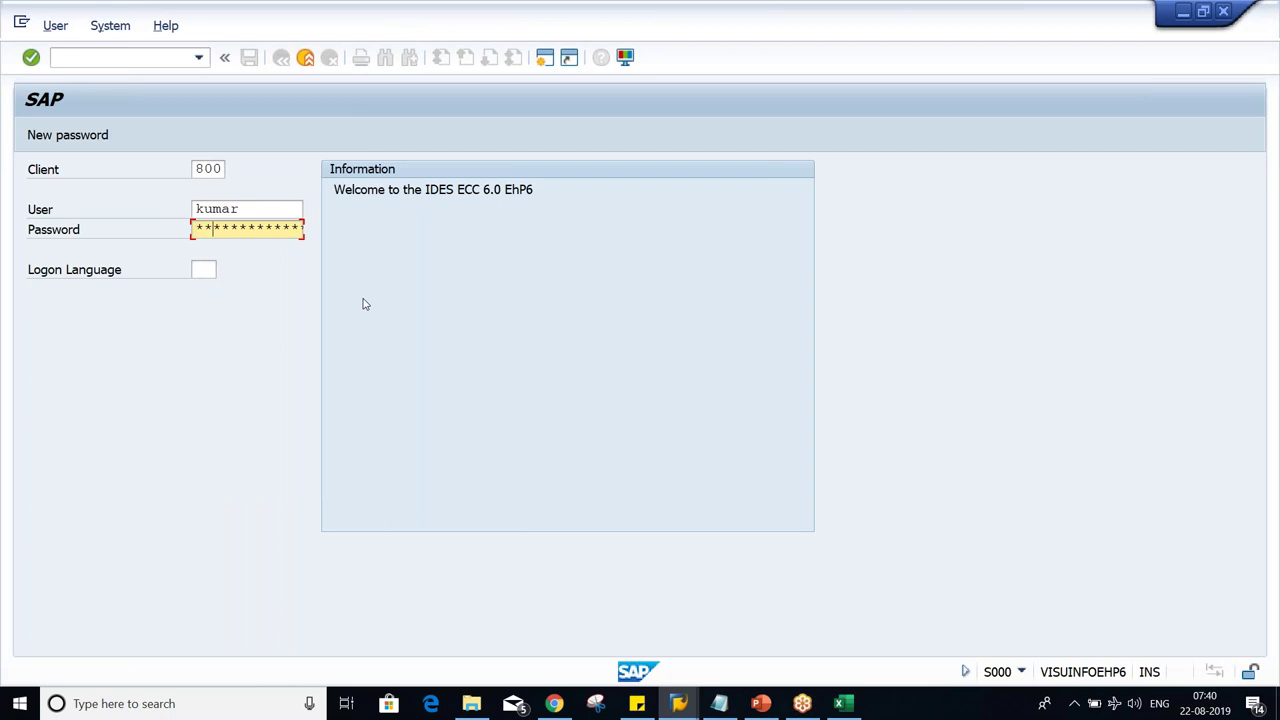
{"action": "key", "text": "Right"}
{"action": "key", "text": "Right"}
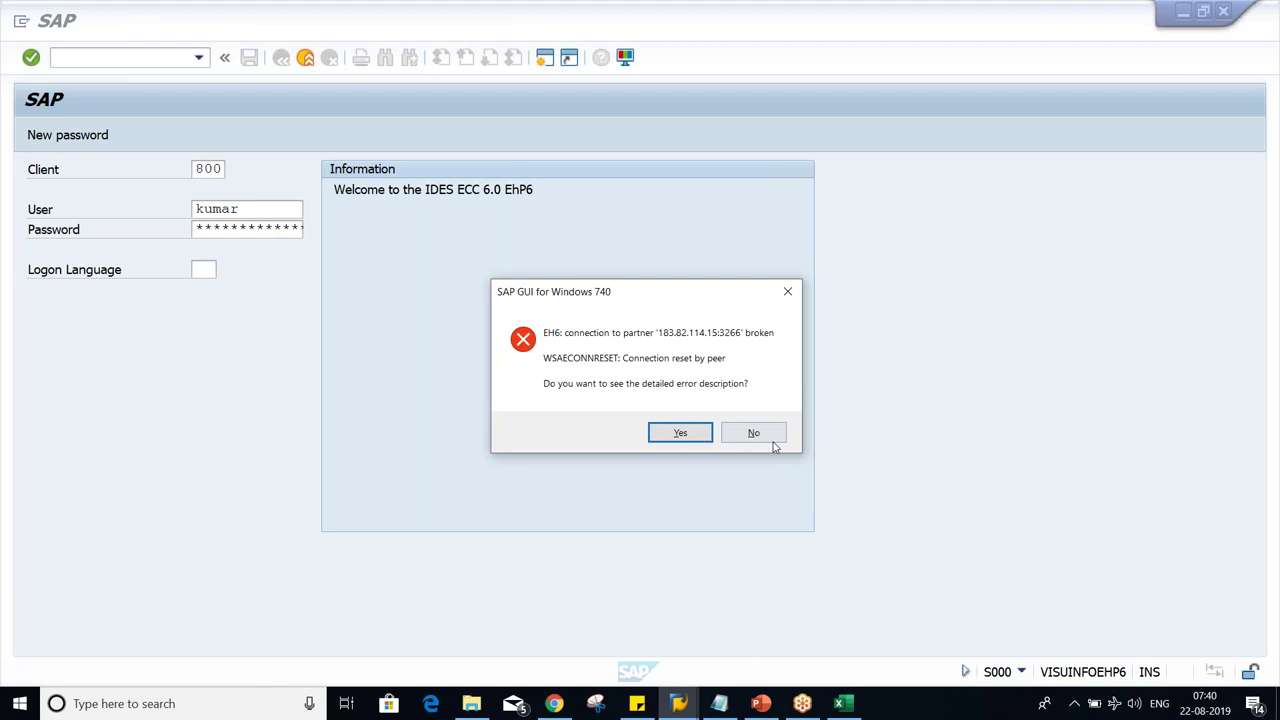
{"action": "left_click", "coordinate": [753, 432]}
{"action": "left_click", "coordinate": [286, 213]}
{"action": "key", "text": "Tab"}
{"action": "type", "text": "*****"}
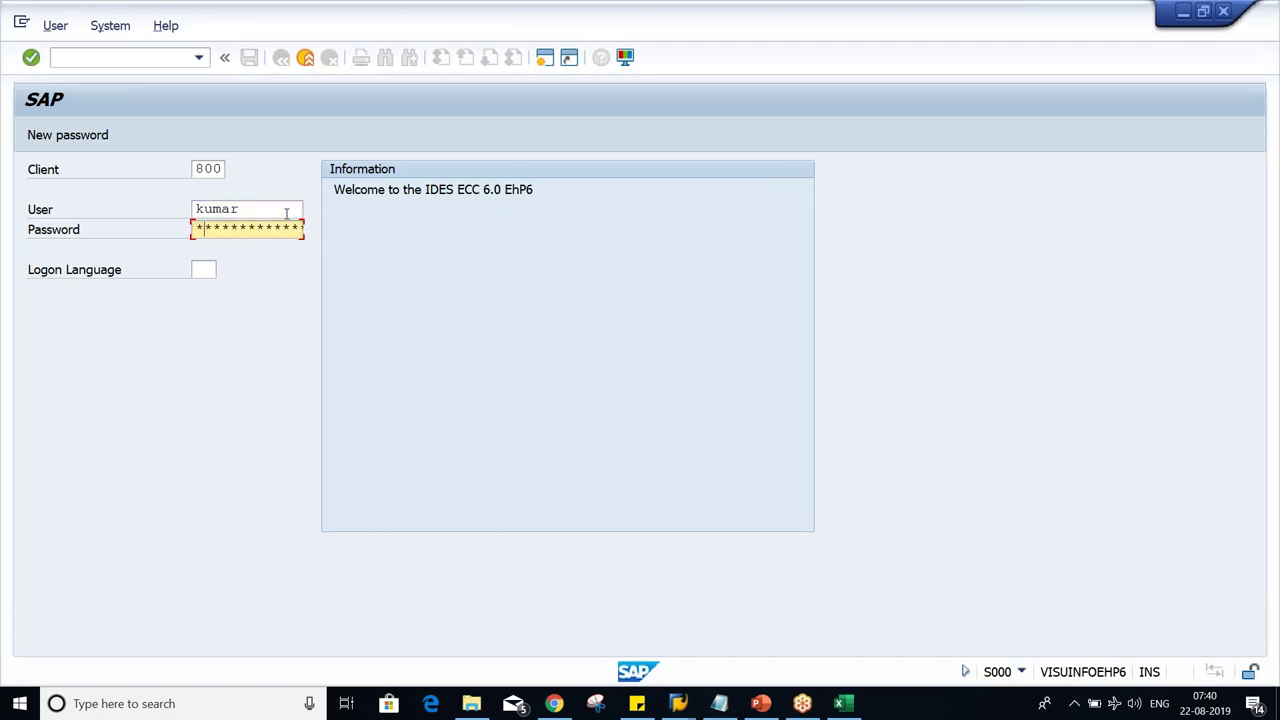
{"action": "type", "text": "******"}
{"action": "key", "text": "Return"}
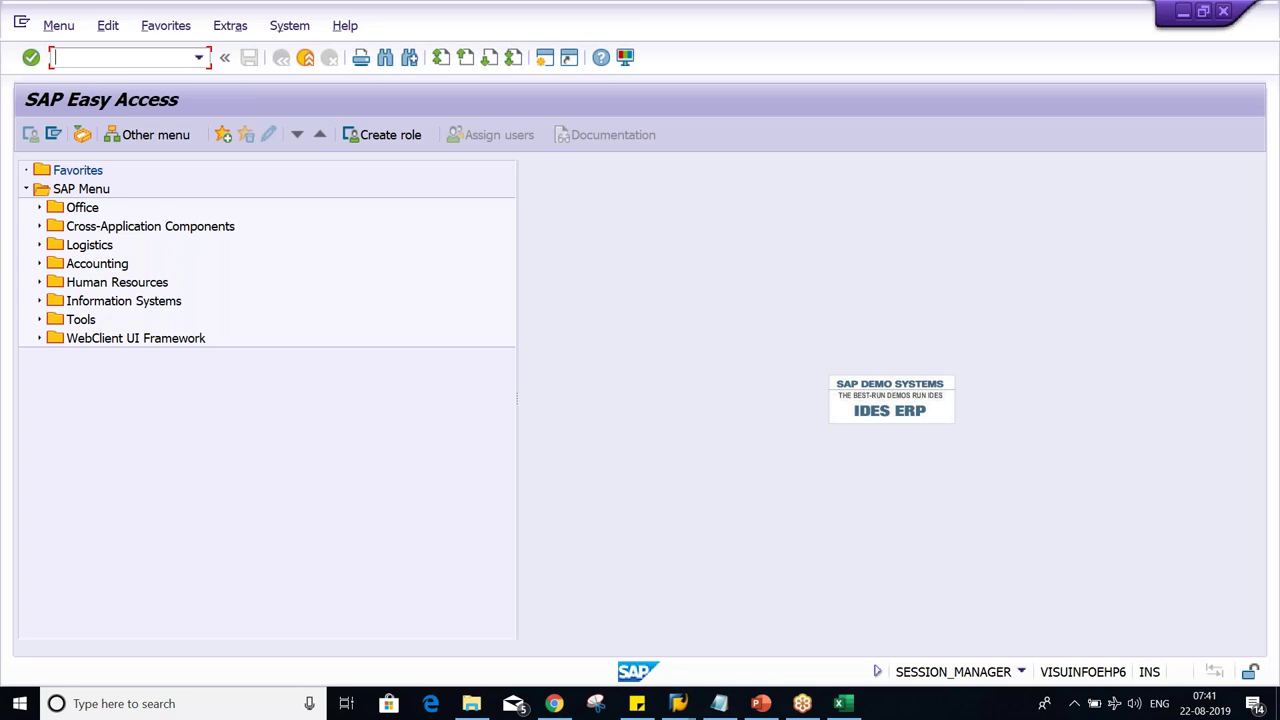
Switch to Excel and review the T01 group heading and the staff listed under it on Sheet3.
{"action": "left_click", "coordinate": [840, 703]}
{"action": "left_click", "coordinate": [570, 302]}
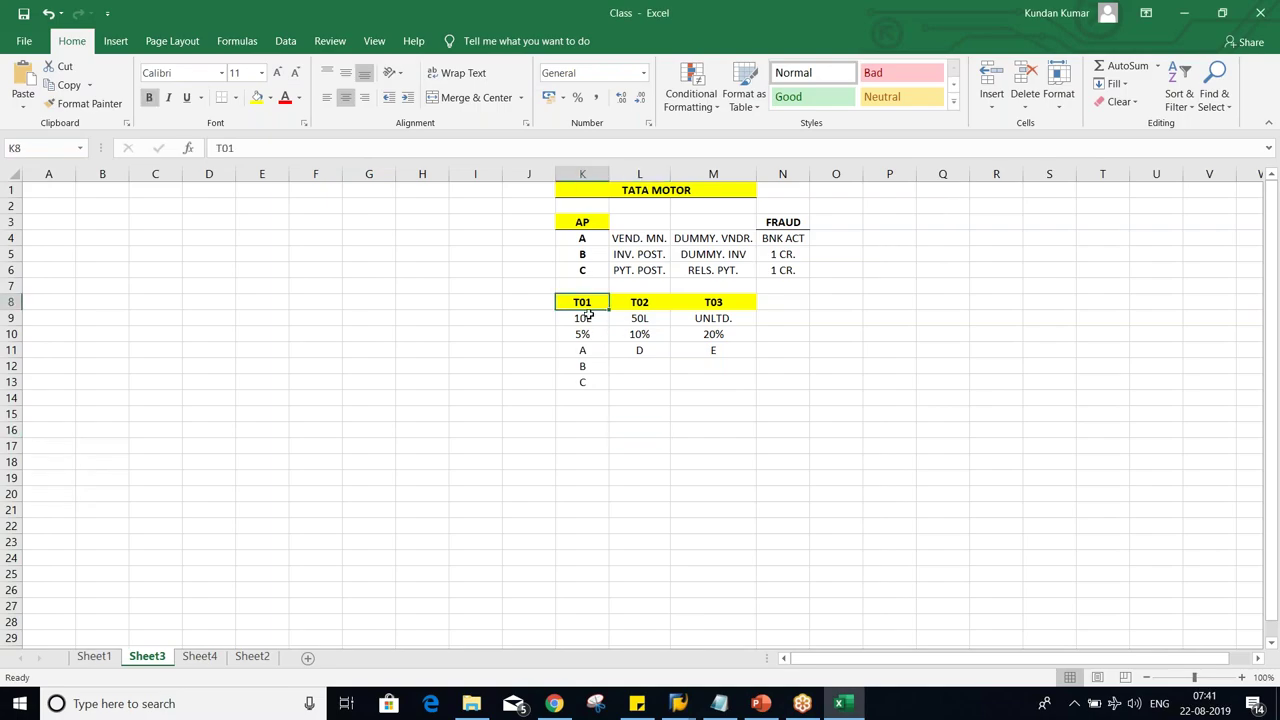
{"action": "left_click", "coordinate": [584, 352]}
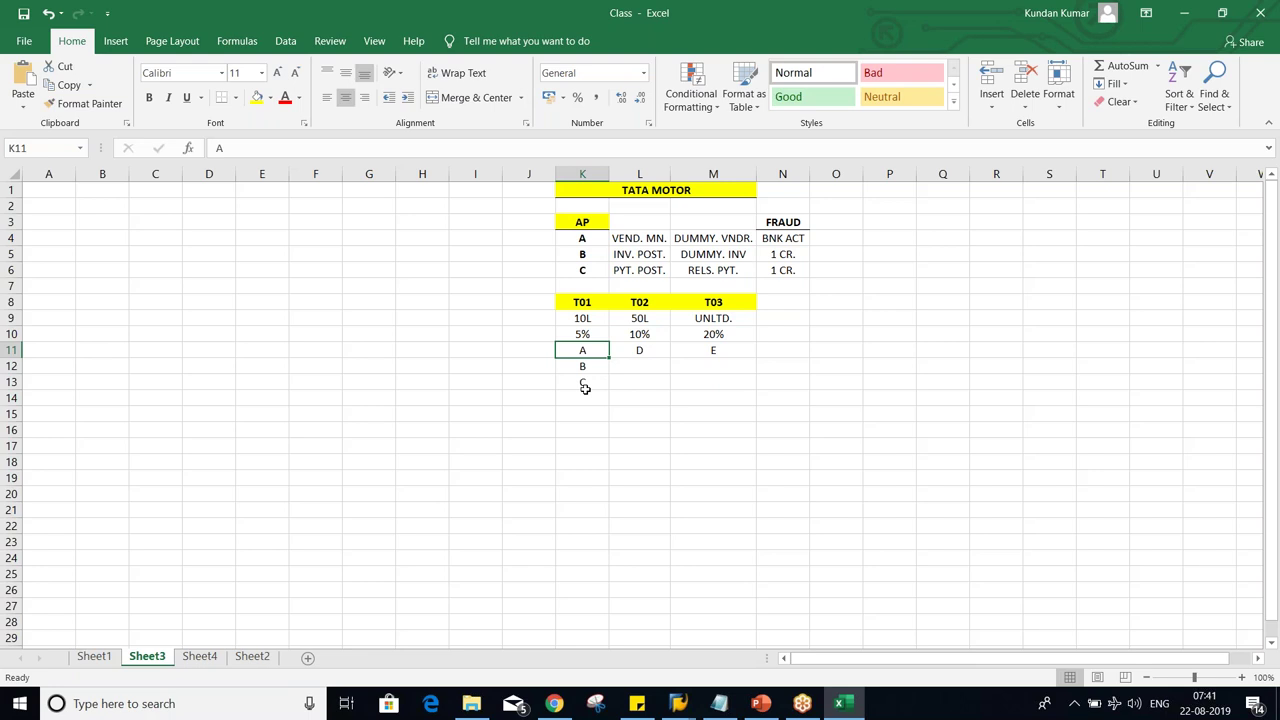
Return to SAP, run transaction OBA4 and start a new entry for the FI tolerance groups.
{"action": "key", "text": "alt+Tab"}
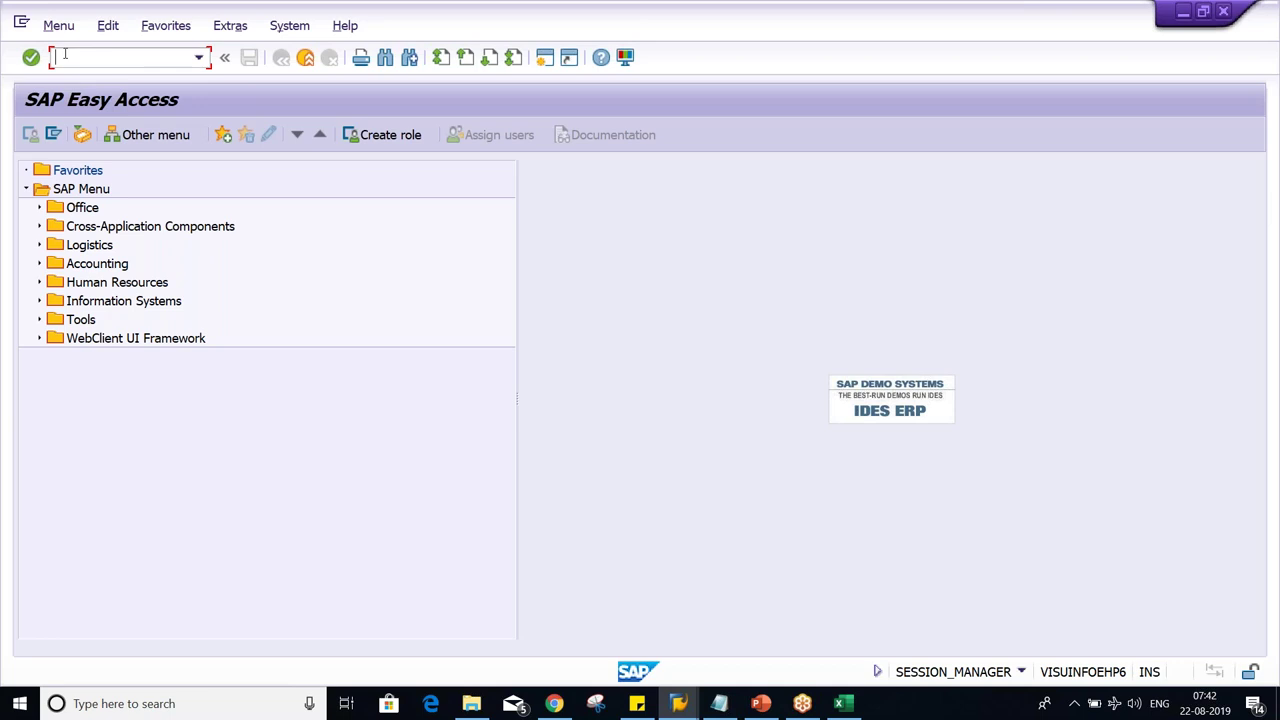
{"action": "type", "text": "OBA4"}
{"action": "key", "text": "Return"}
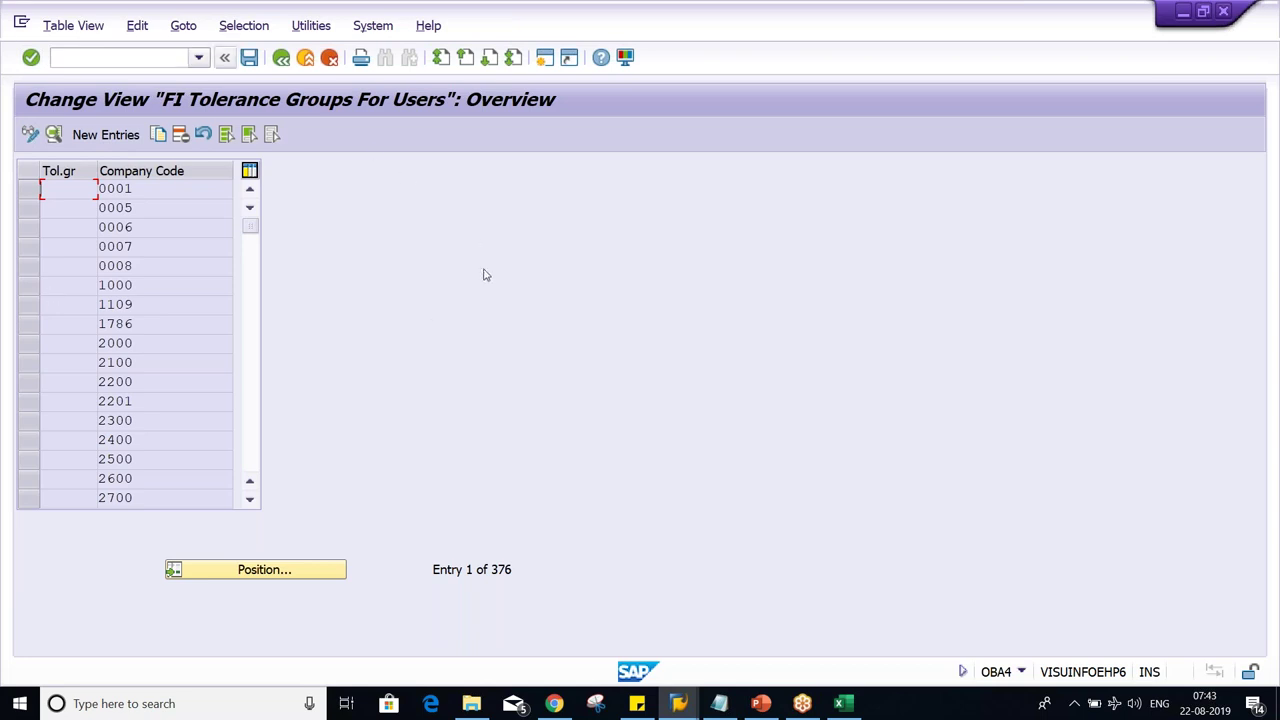
{"action": "left_click", "coordinate": [105, 134]}
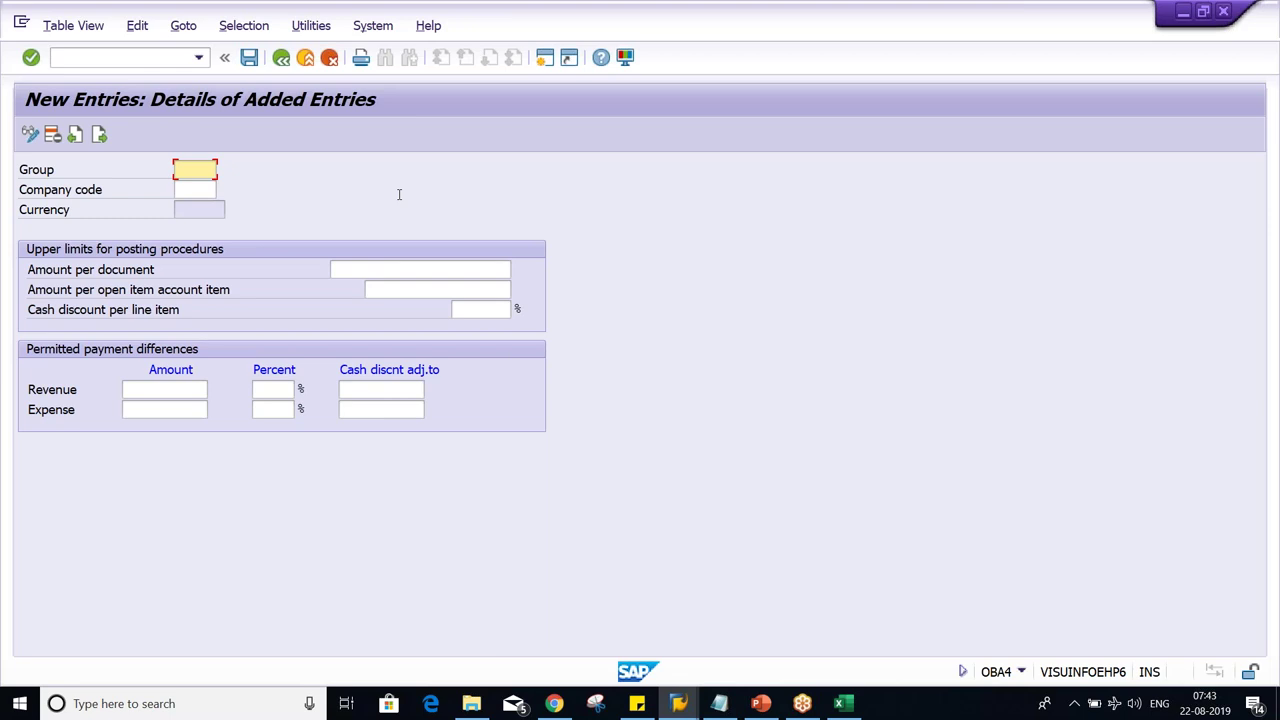
Enter TM02 as both the company code and the group of the new tolerance entry.
{"action": "key", "text": "Tab"}
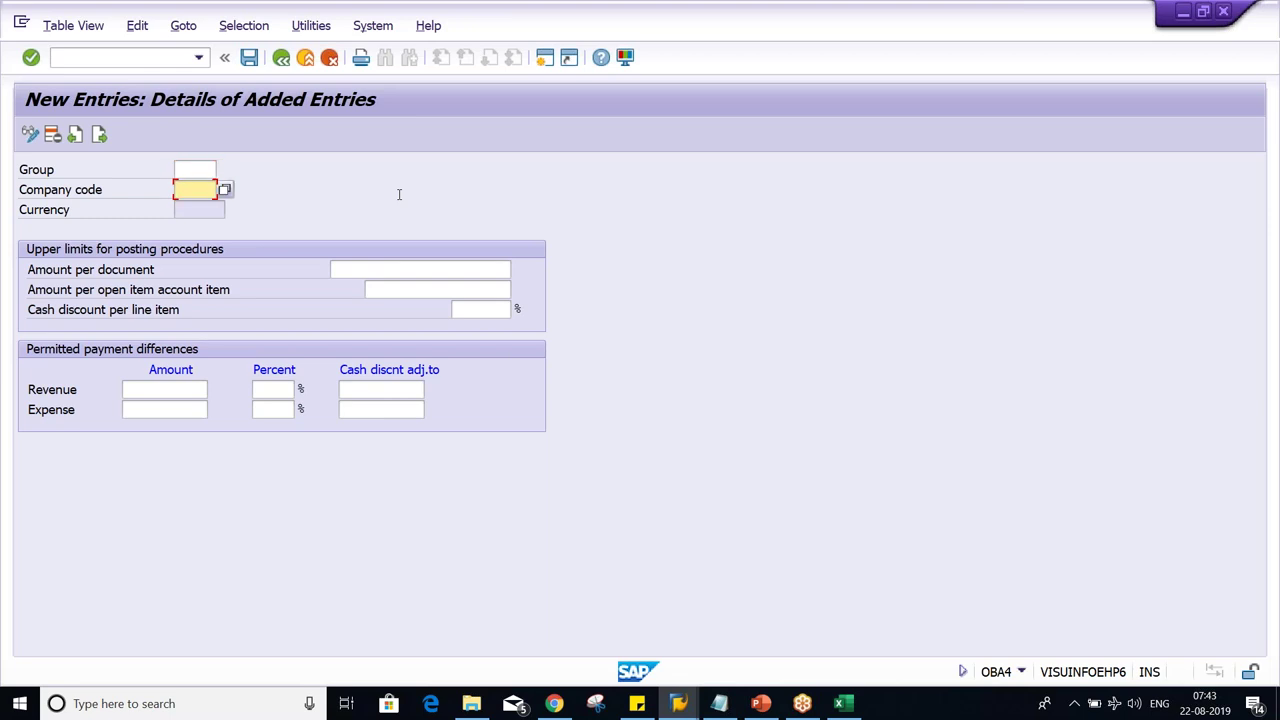
{"action": "type", "text": "TM02"}
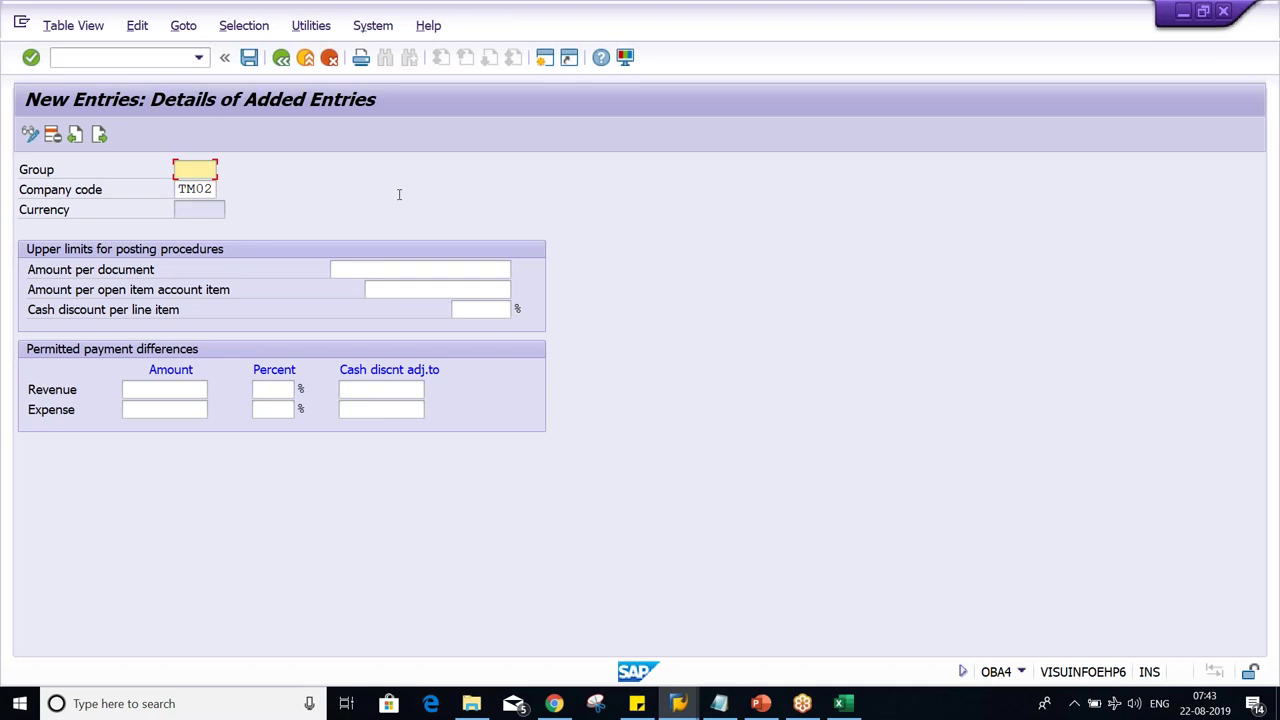
{"action": "type", "text": "TM02"}
{"action": "key", "text": "BackSpace"}
{"action": "key", "text": "BackSpace"}
{"action": "key", "text": "BackSpace"}
{"action": "key", "text": "BackSpace"}
{"action": "type", "text": "T01"}
{"action": "key", "text": "BackSpace"}
{"action": "key", "text": "BackSpace"}
{"action": "key", "text": "BackSpace"}
{"action": "type", "text": "TM02"}
{"action": "left_click_drag", "start_coordinate": [178, 169], "coordinate": [290, 172]}
{"action": "left_click", "coordinate": [180, 170]}
{"action": "key", "text": "Tab"}
{"action": "left_click_drag", "start_coordinate": [179, 168], "coordinate": [221, 174]}
Set the upper limits to 500 per document, 500 per open item account item and 5% cash discount per line item.
{"action": "left_click", "coordinate": [417, 270]}
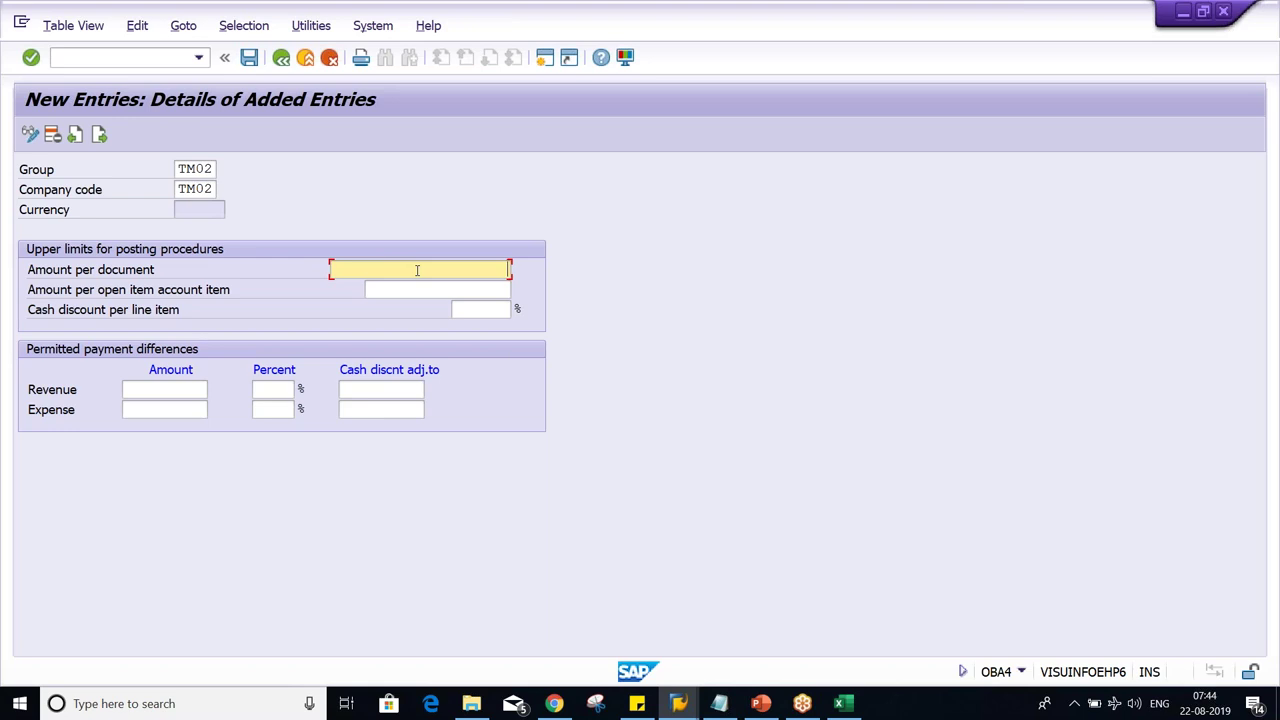
{"action": "type", "text": "500"}
{"action": "key", "text": "Tab"}
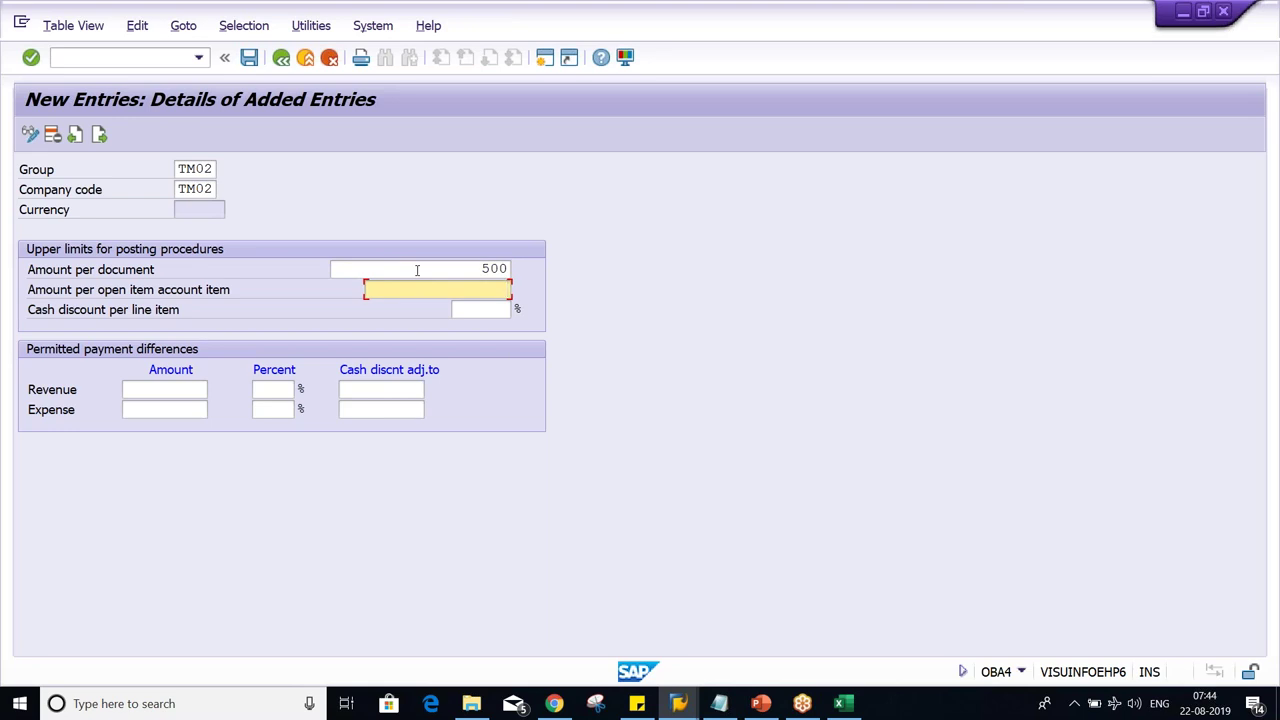
{"action": "type", "text": "500"}
{"action": "key", "text": "Tab"}
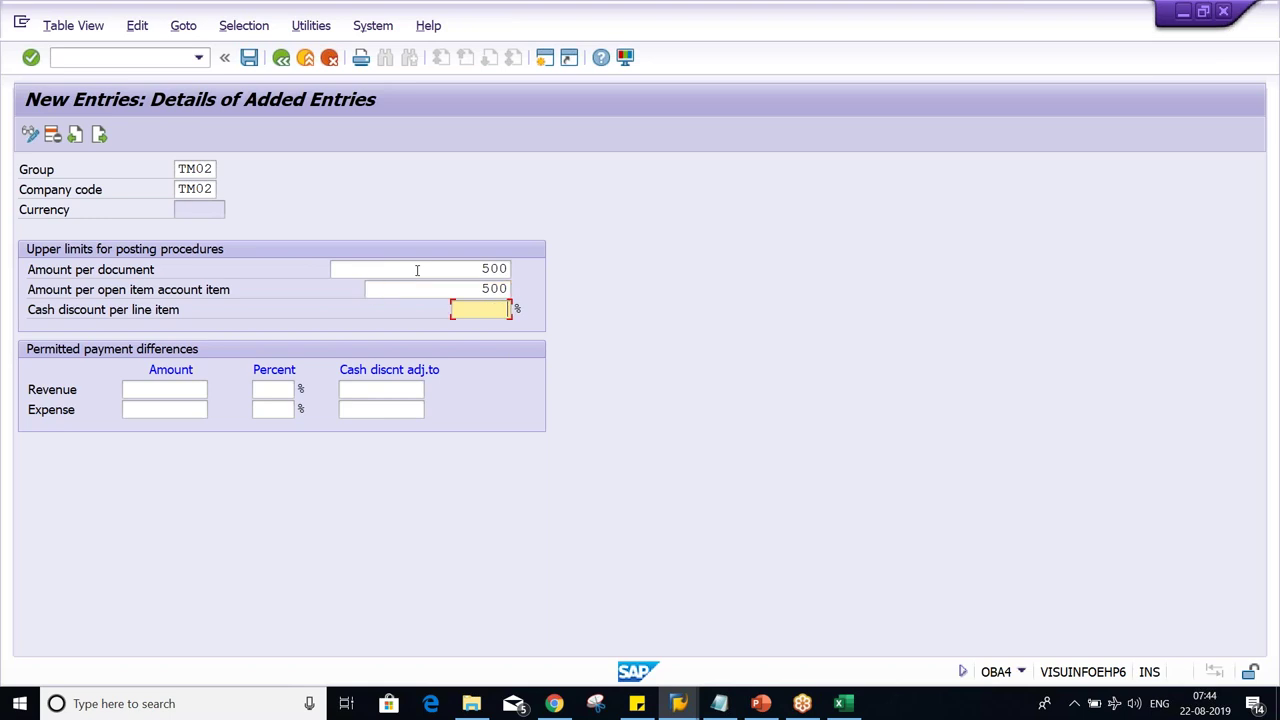
{"action": "type", "text": "5"}
{"action": "key", "text": "Return"}
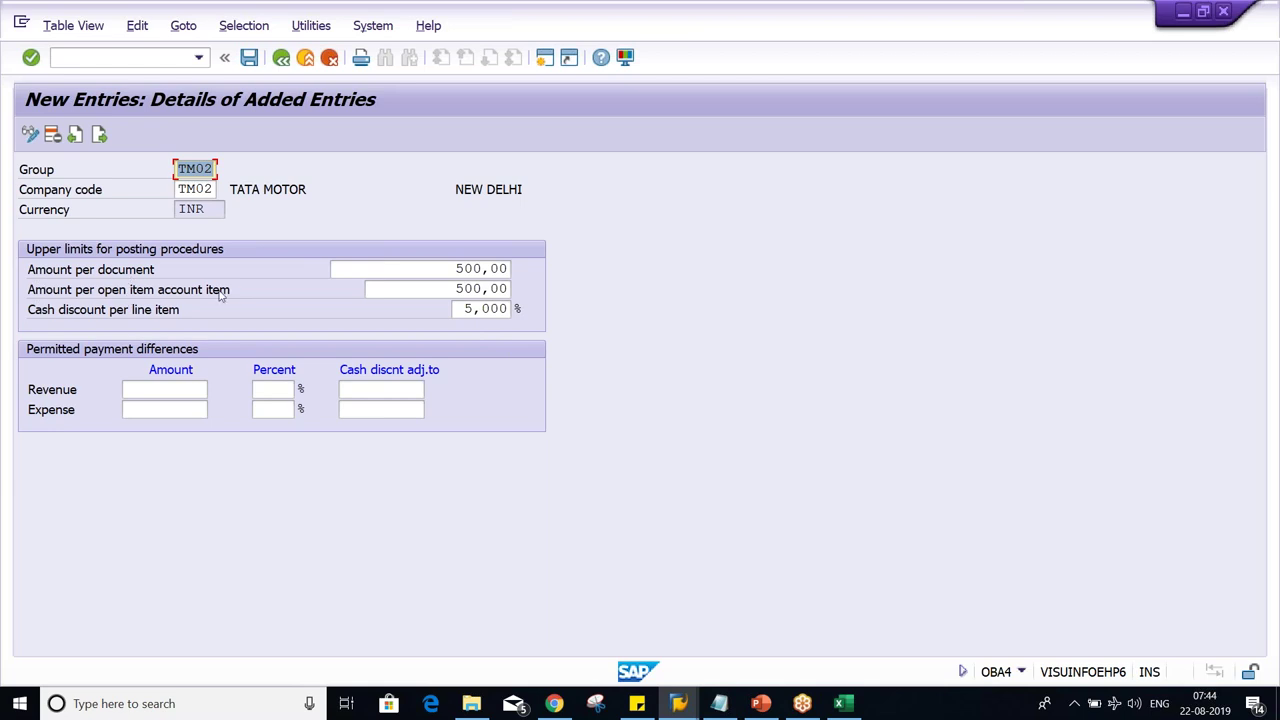
Examine the amount per document limit against the amount per open item account item limit.
{"action": "left_click", "coordinate": [434, 268]}
{"action": "left_click", "coordinate": [456, 289]}
{"action": "left_click", "coordinate": [441, 268]}
{"action": "left_click", "coordinate": [441, 289]}
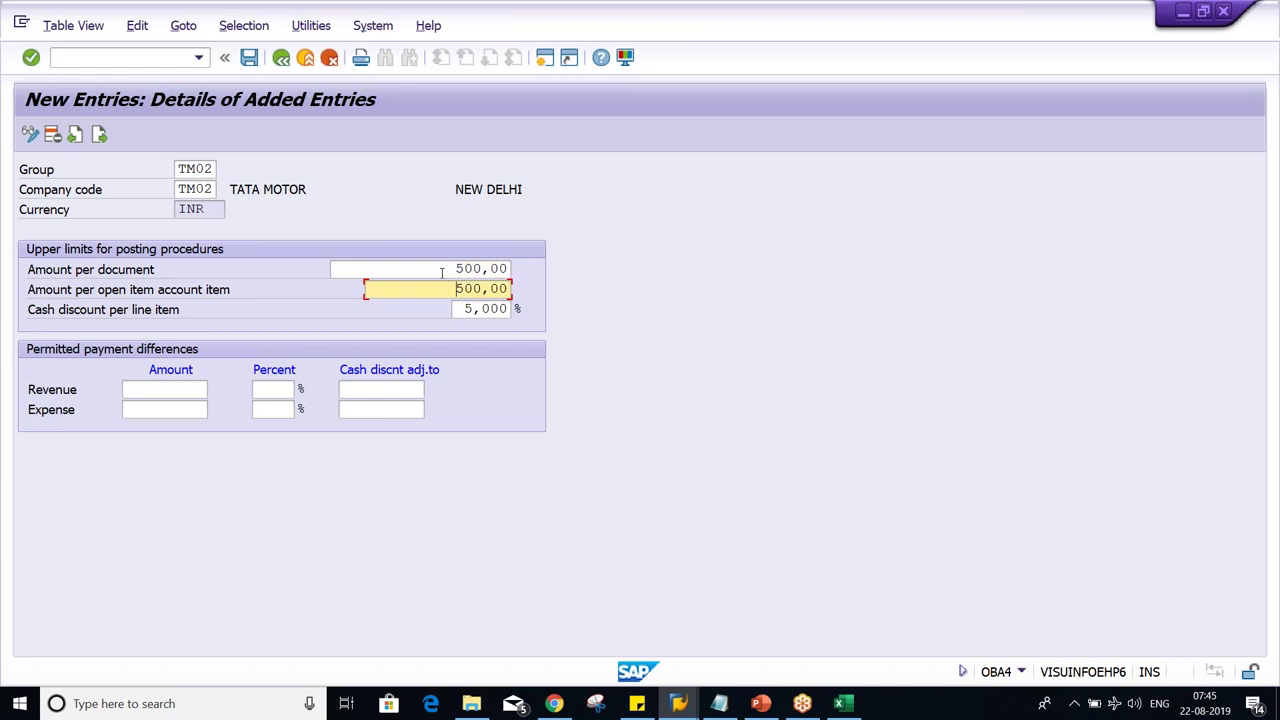
{"action": "left_click", "coordinate": [435, 270]}
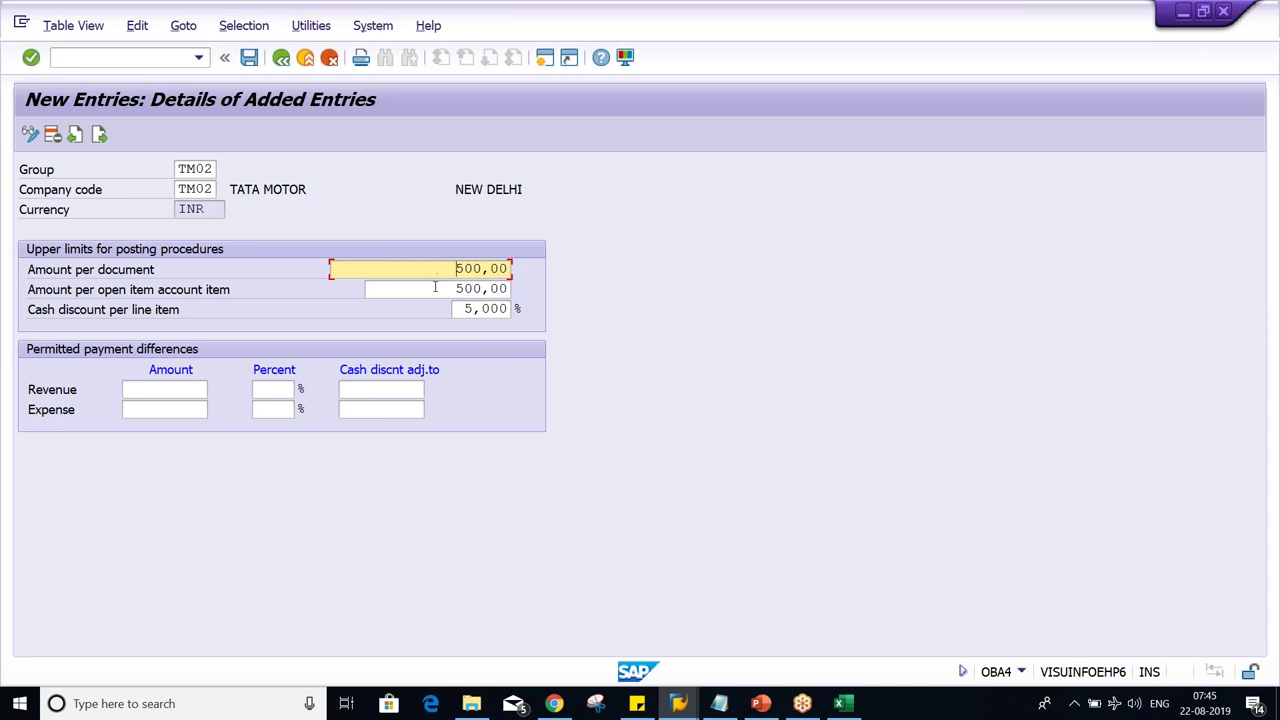
{"action": "left_click", "coordinate": [435, 287]}
{"action": "left_click", "coordinate": [436, 266]}
{"action": "left_click", "coordinate": [426, 288]}
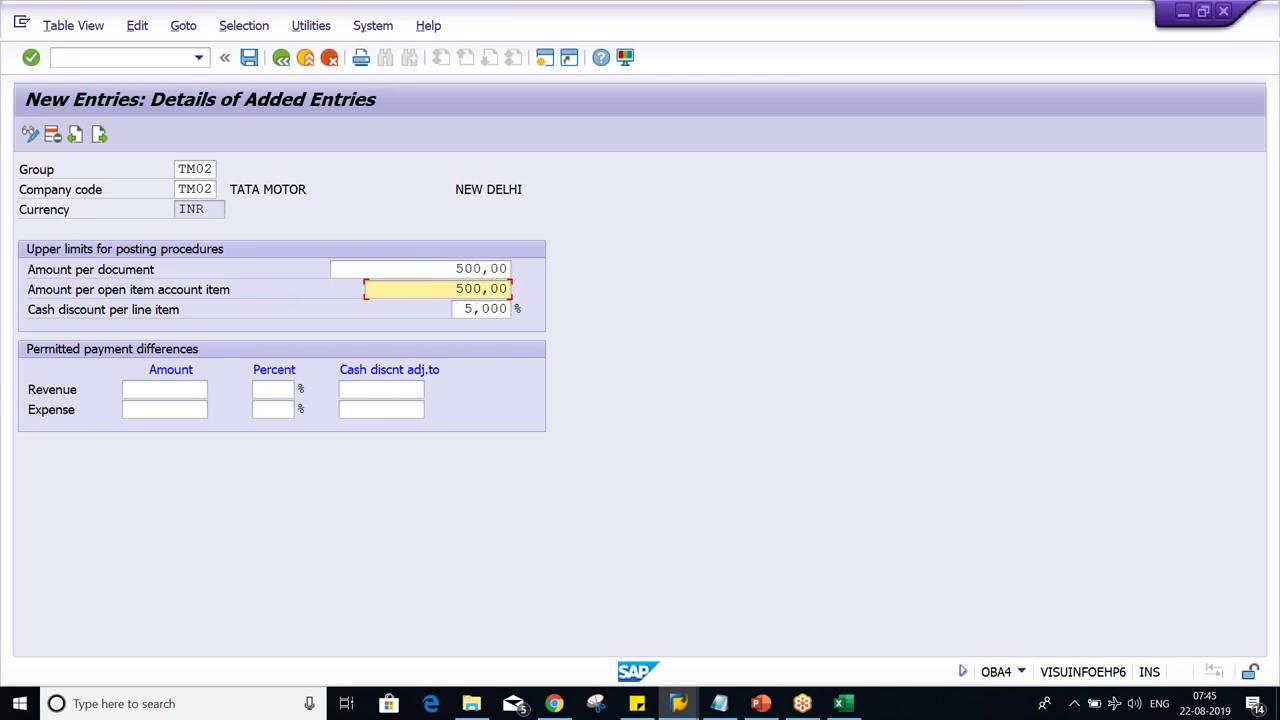
{"action": "left_click", "coordinate": [435, 274]}
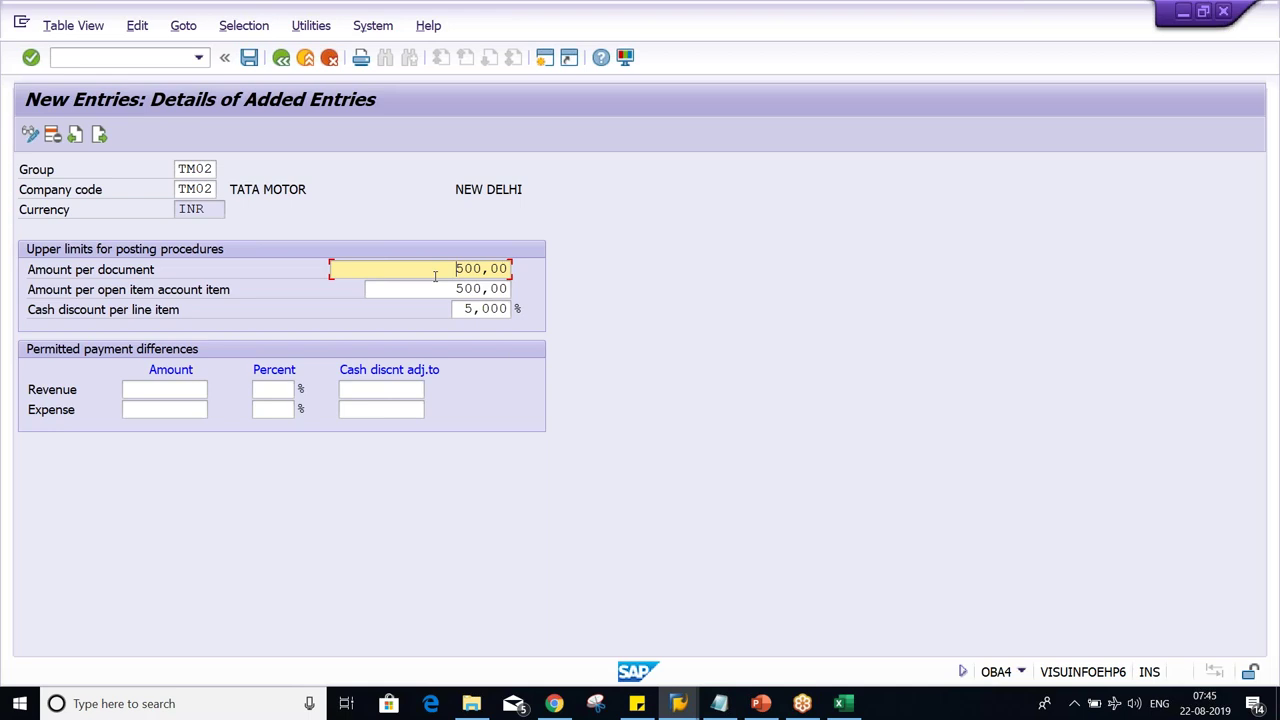
{"action": "left_click", "coordinate": [451, 287]}
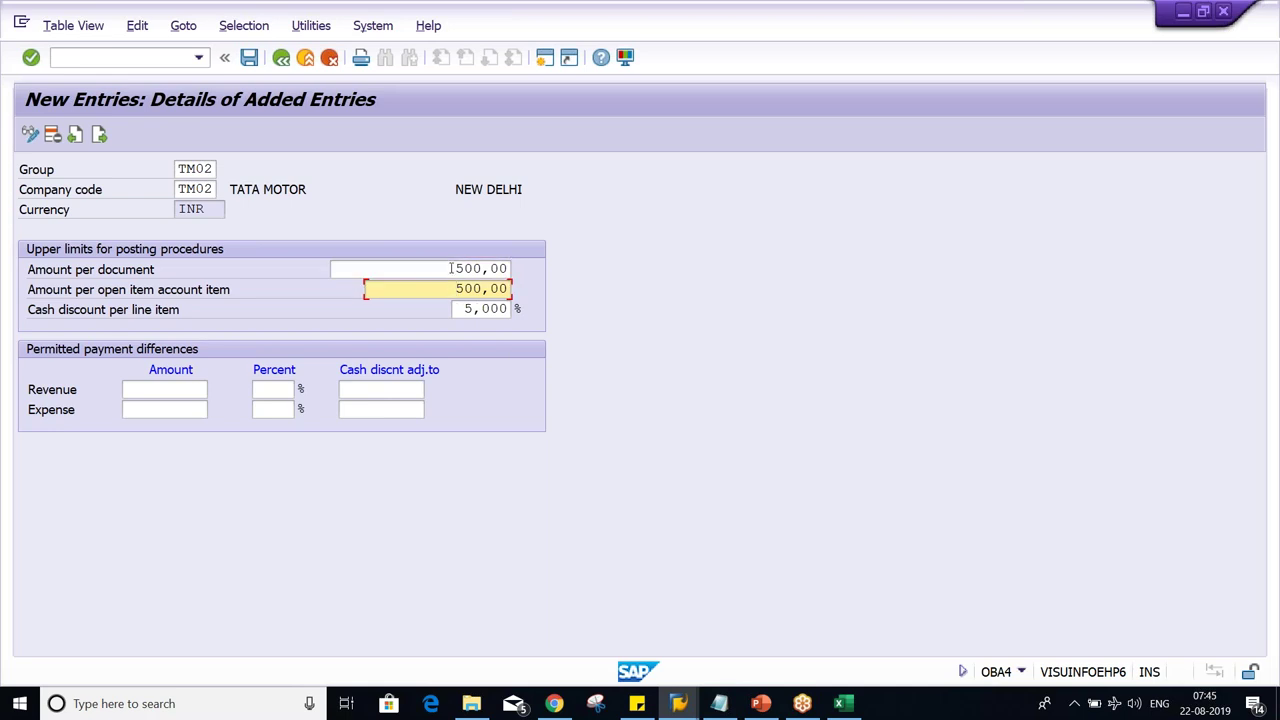
{"action": "left_click", "coordinate": [450, 268]}
{"action": "left_click", "coordinate": [405, 266]}
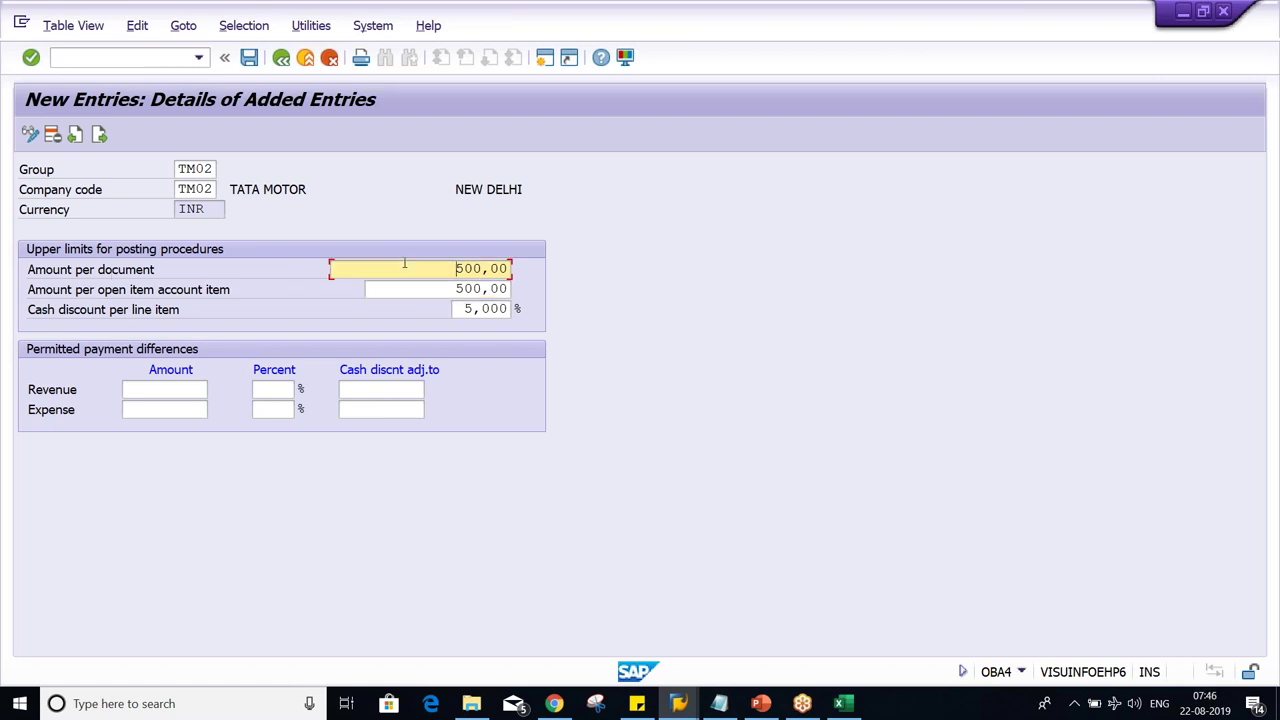
{"action": "left_click", "coordinate": [406, 291]}
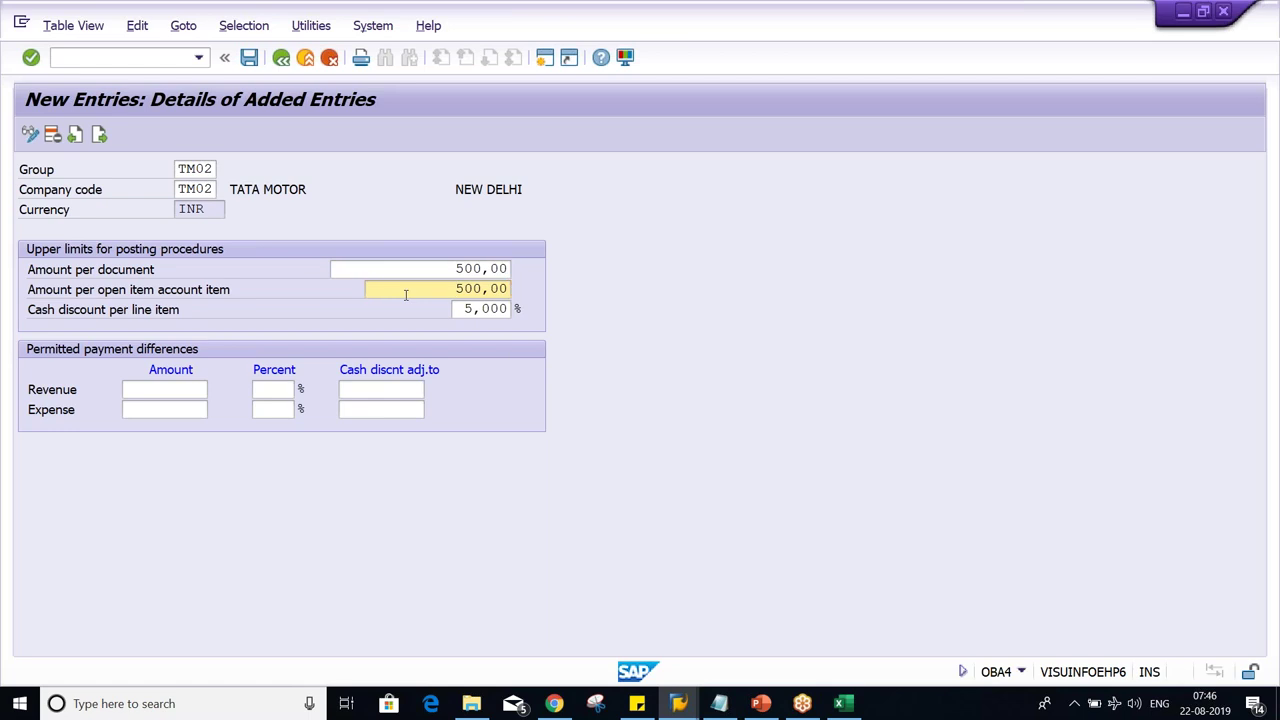
Check the tolerance limit slide in PowerPoint, and return to SAP to examine the cash discount per line item.
{"action": "key", "text": "alt+Tab"}
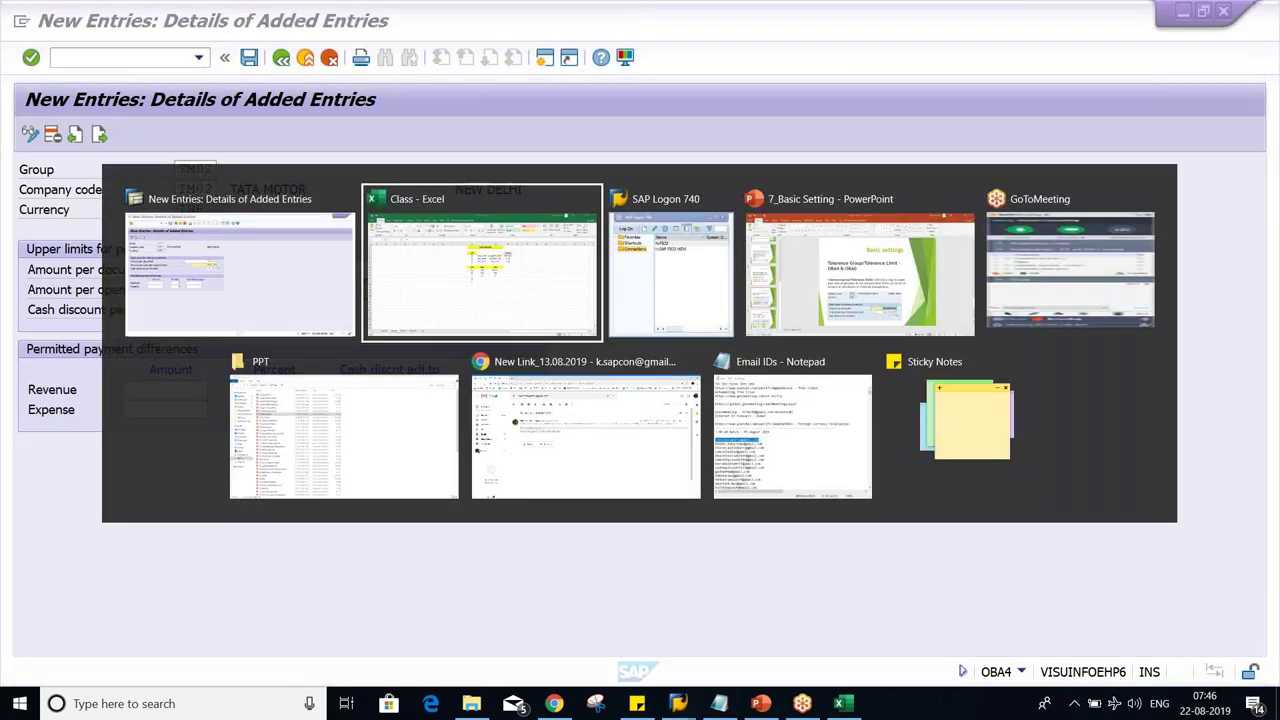
{"action": "key", "text": "Tab"}
{"action": "key", "text": "Tab"}
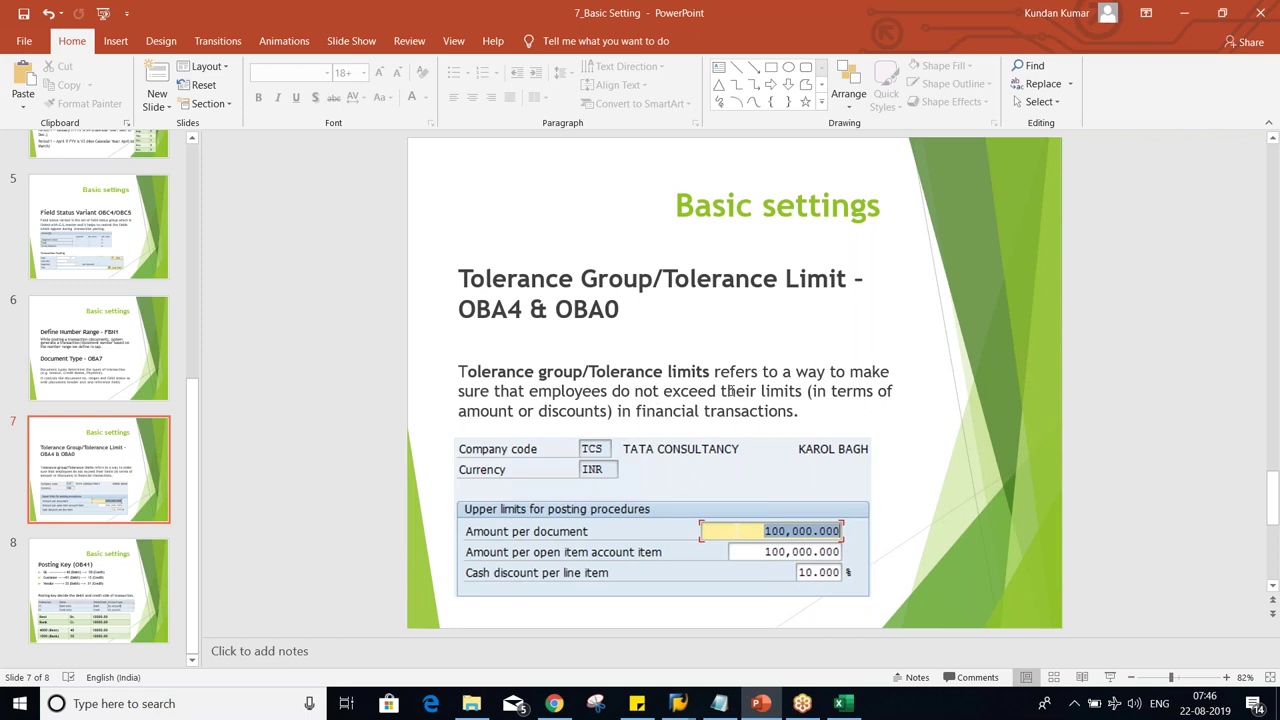
{"action": "key", "text": "alt+Tab"}
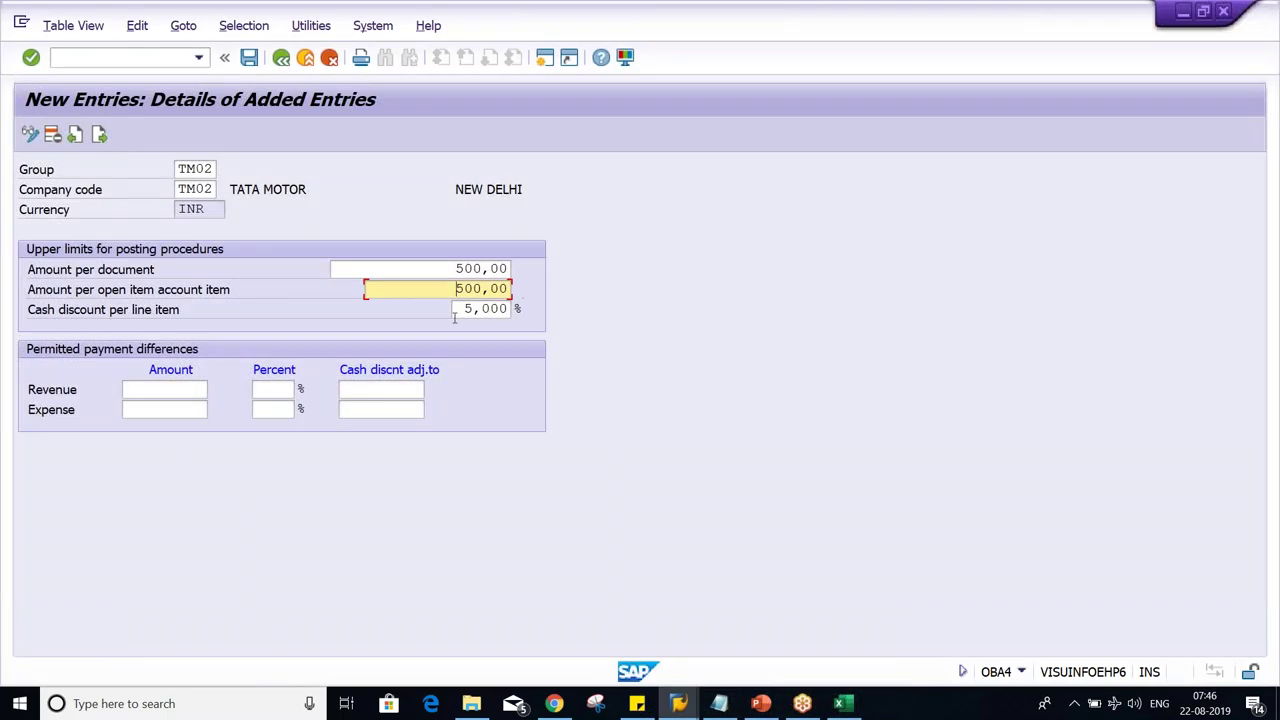
{"action": "left_click_drag", "start_coordinate": [457, 311], "coordinate": [538, 311]}
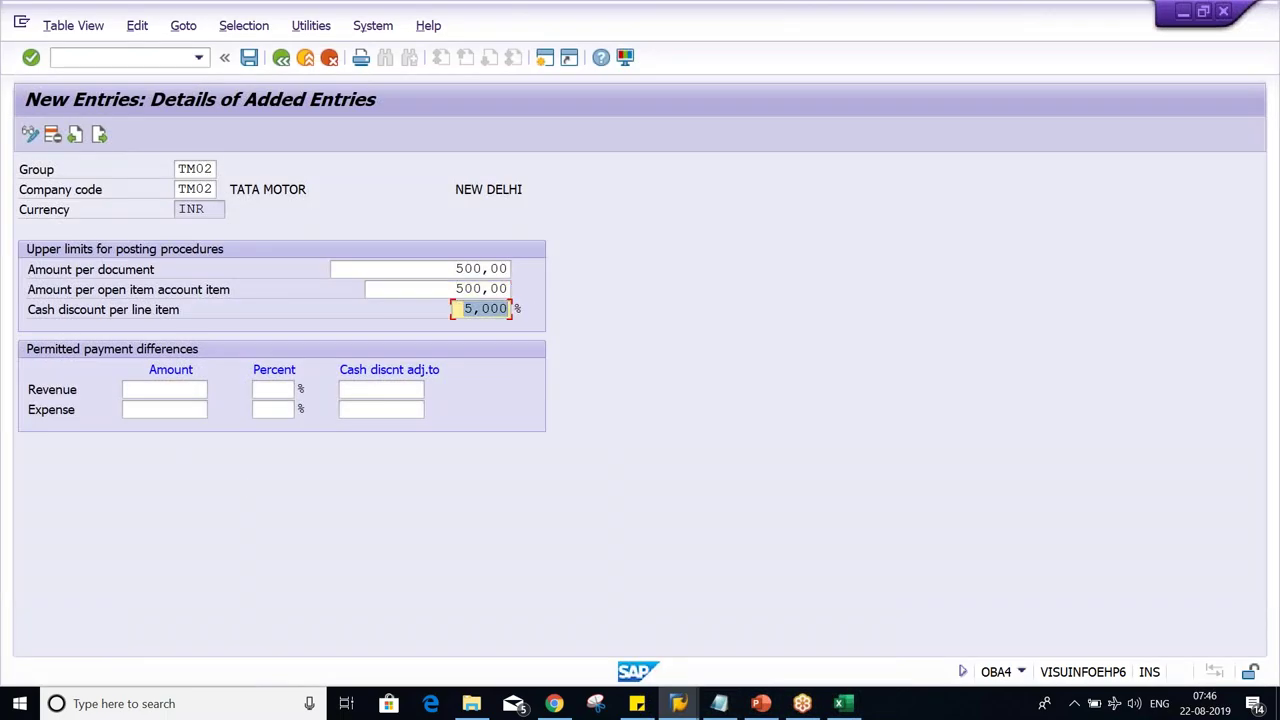
Set the permitted payment difference amounts to 10 for revenue and 10 for expense, and save the tolerance group.
{"action": "left_click", "coordinate": [167, 388]}
{"action": "type", "text": "10"}
{"action": "key", "text": "Tab"}
{"action": "type", "text": "10"}
{"action": "key", "text": "Return"}
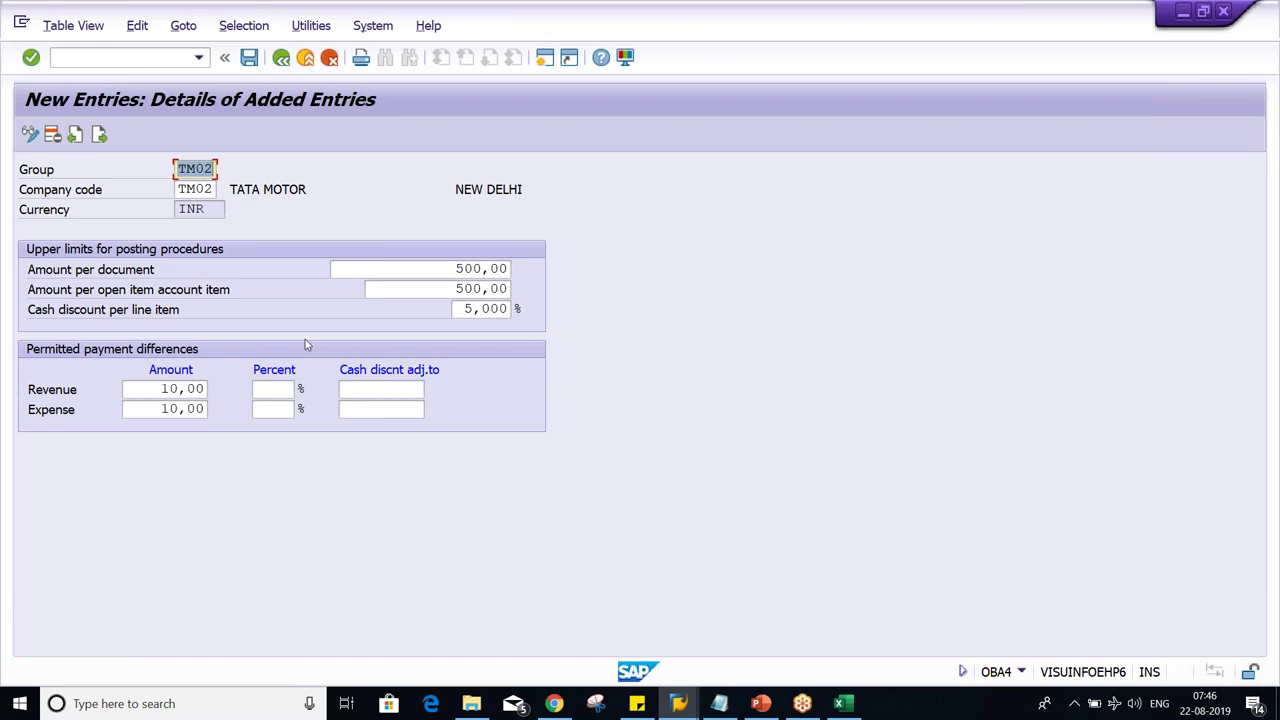
{"action": "key", "text": "Return"}
{"action": "key", "text": "ctrl+s"}
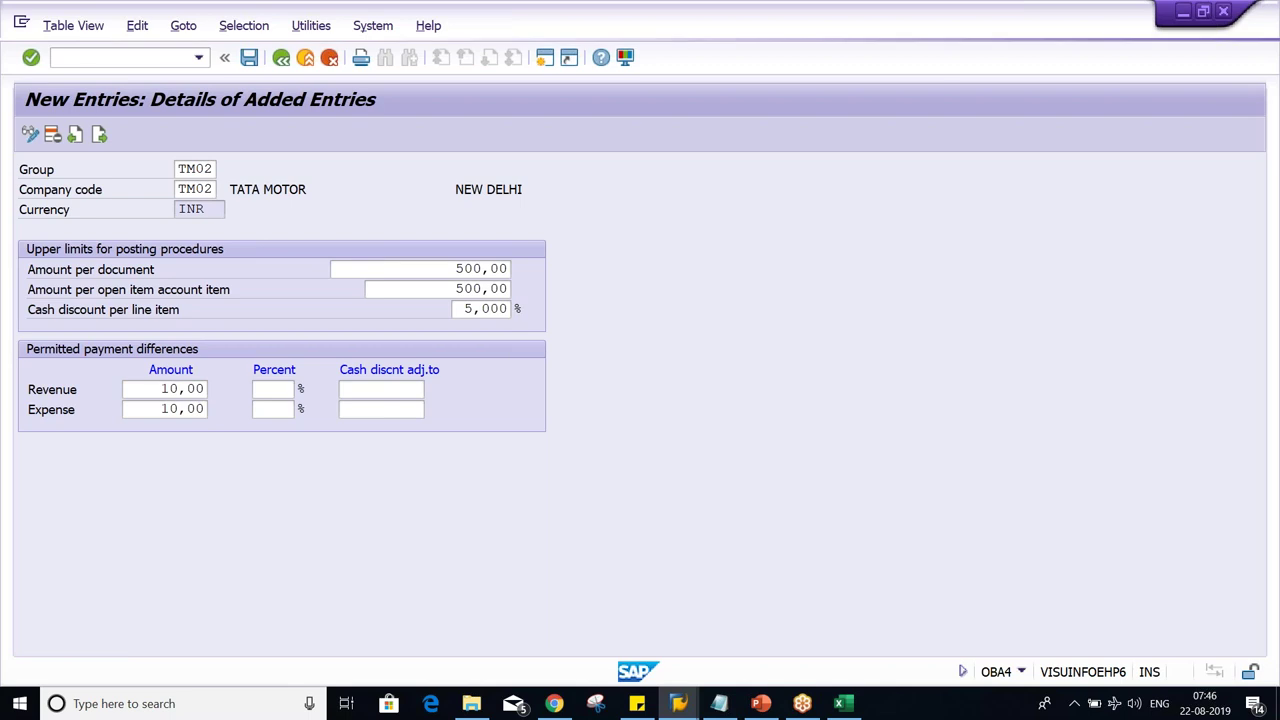
{"action": "key", "text": "Return"}
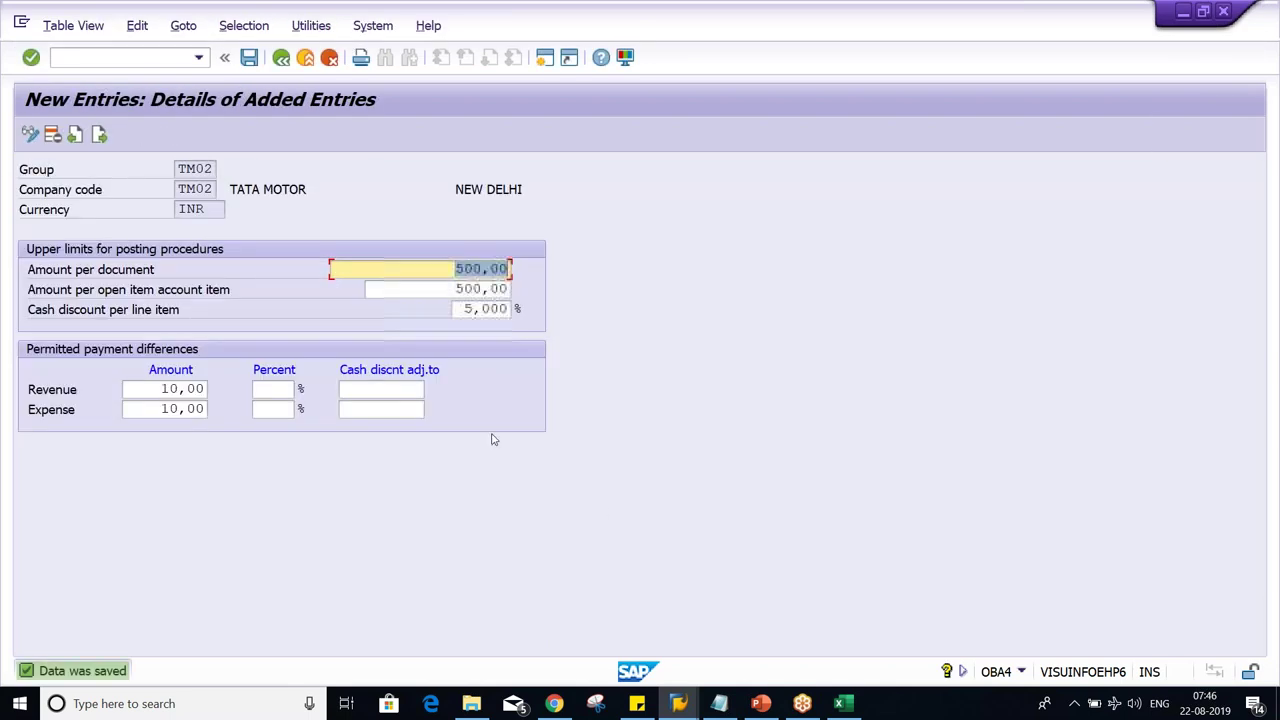
Switch to Excel and enter 1000 in cell E5 of Sheet3.
{"action": "left_click", "coordinate": [843, 703]}
{"action": "left_click", "coordinate": [638, 543]}
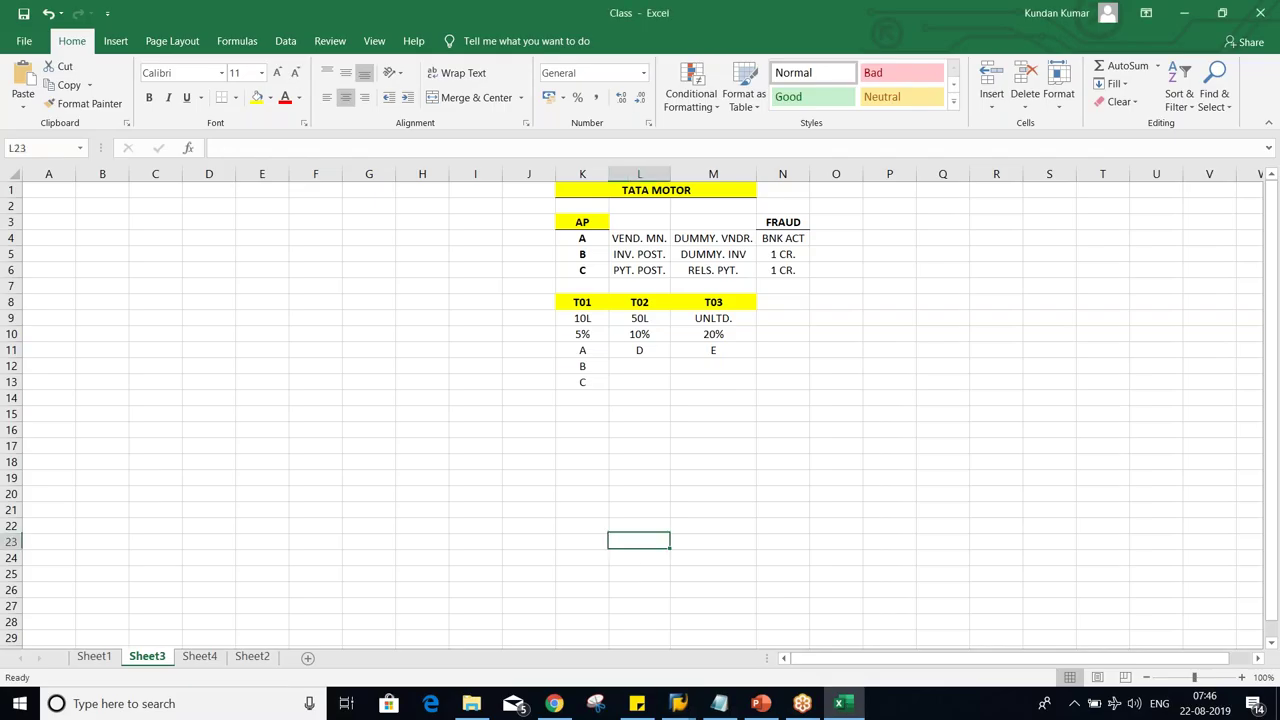
{"action": "left_click", "coordinate": [250, 318]}
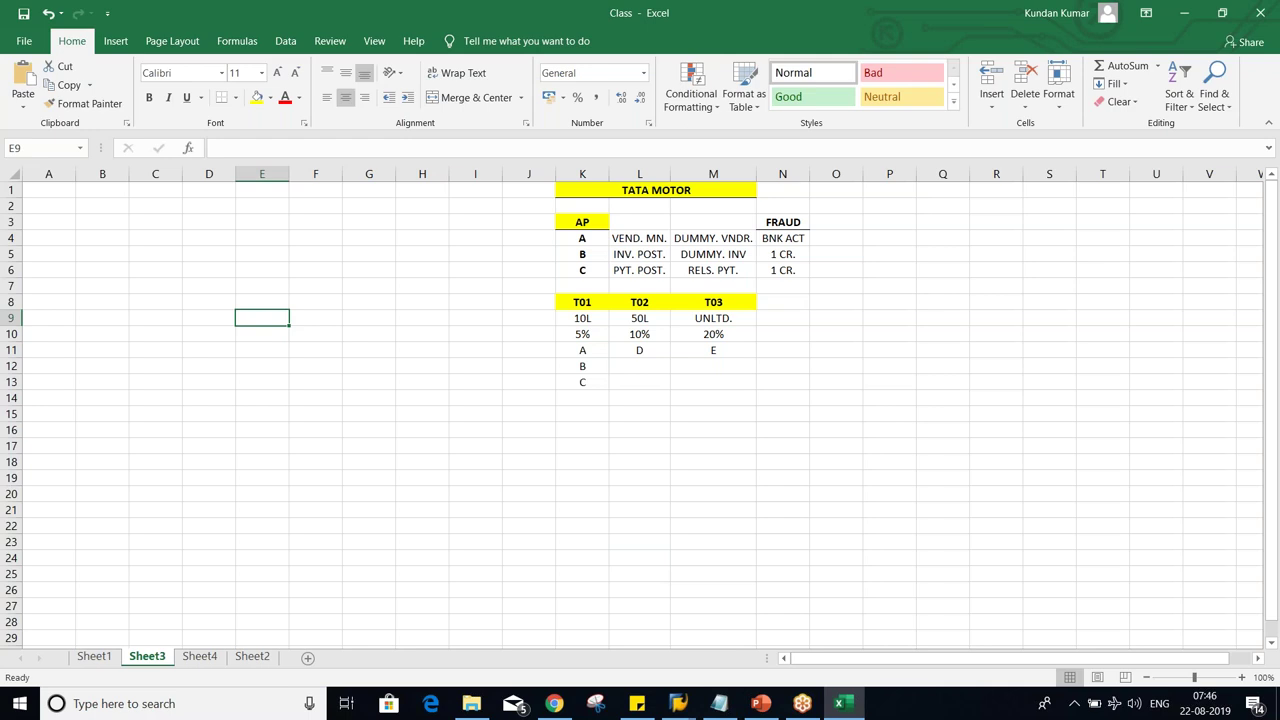
{"action": "left_click", "coordinate": [264, 253]}
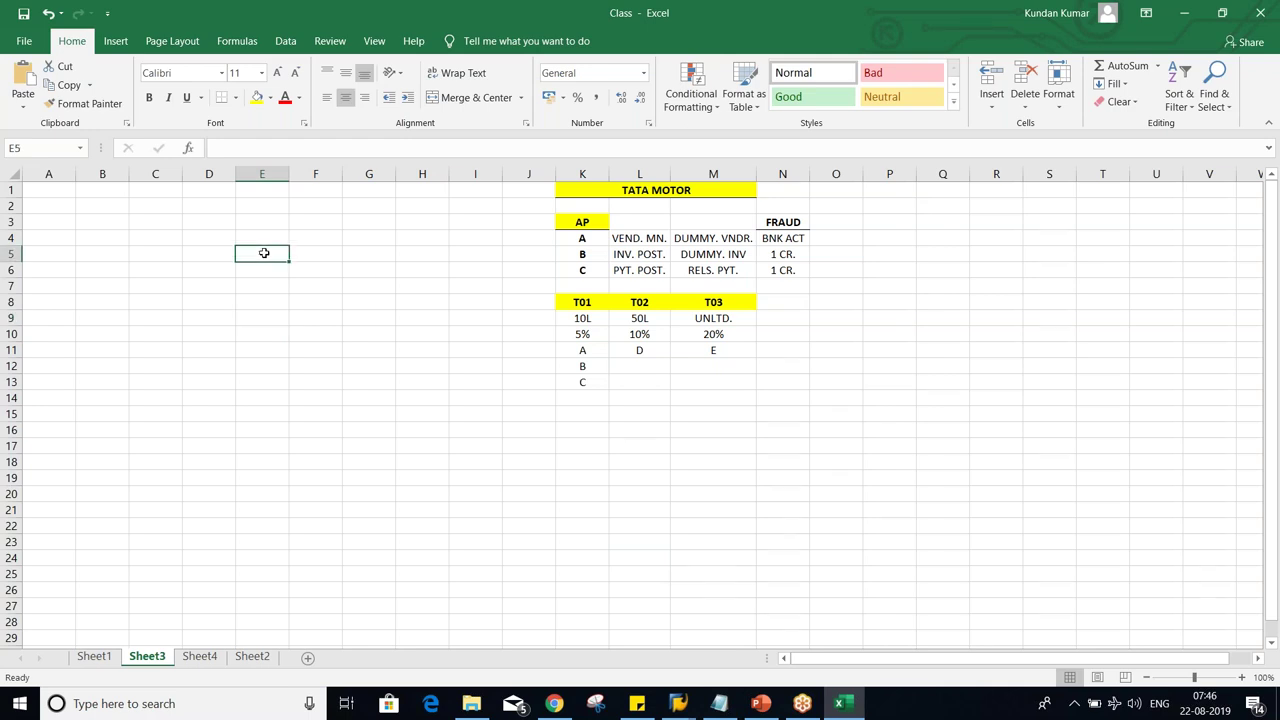
{"action": "type", "text": "1000"}
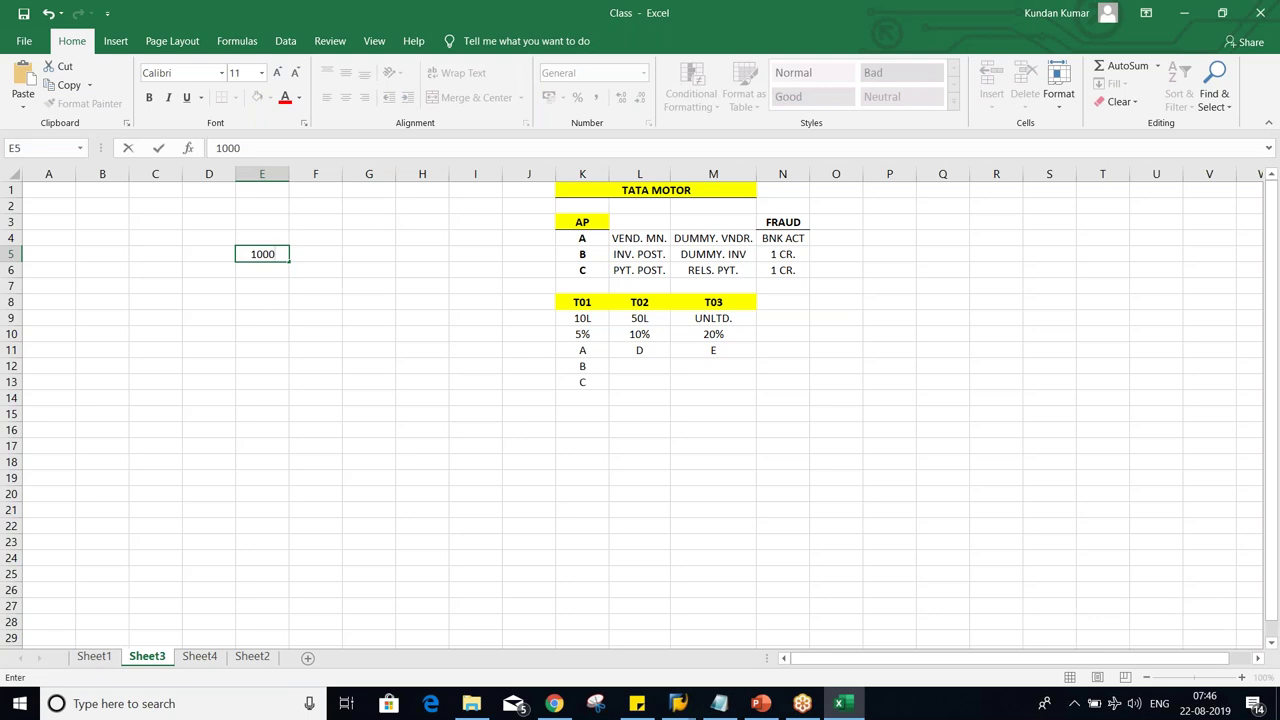
{"action": "key", "text": "Return"}
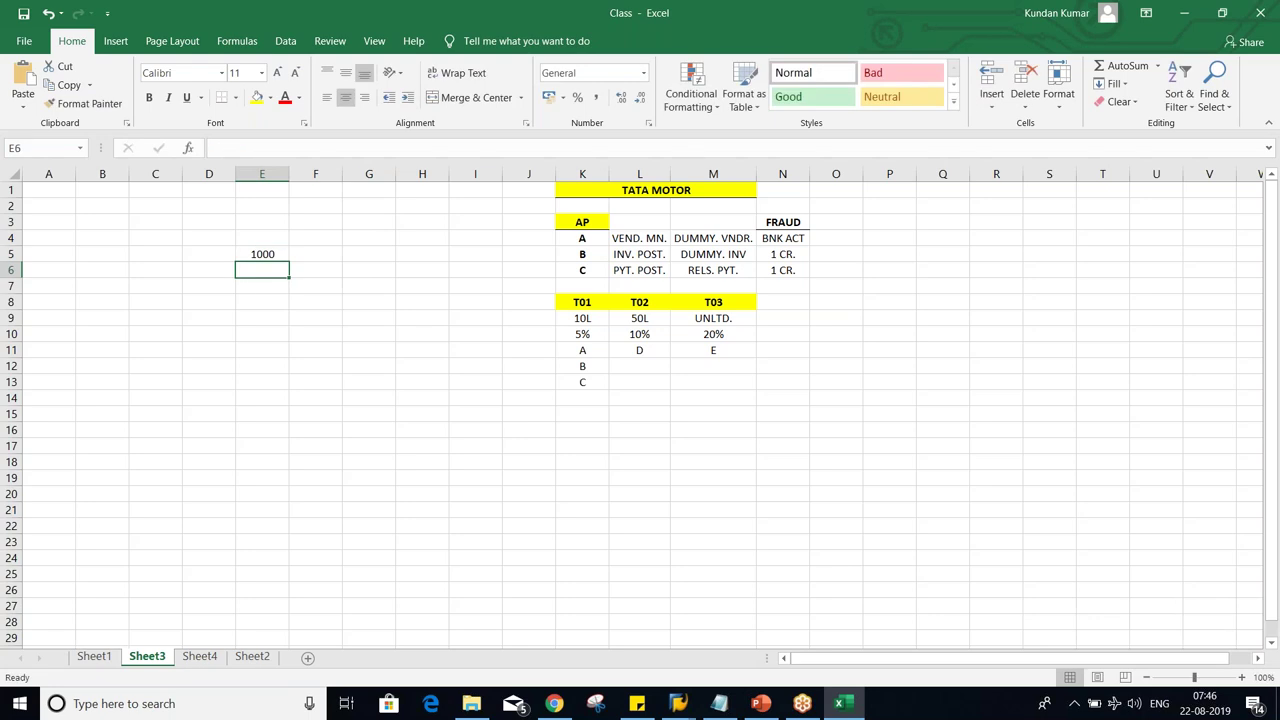
Label cell D5 as INV. and set the invoice amount in E5 to 1001.
{"action": "left_click", "coordinate": [222, 253]}
{"action": "type", "text": "IN"}
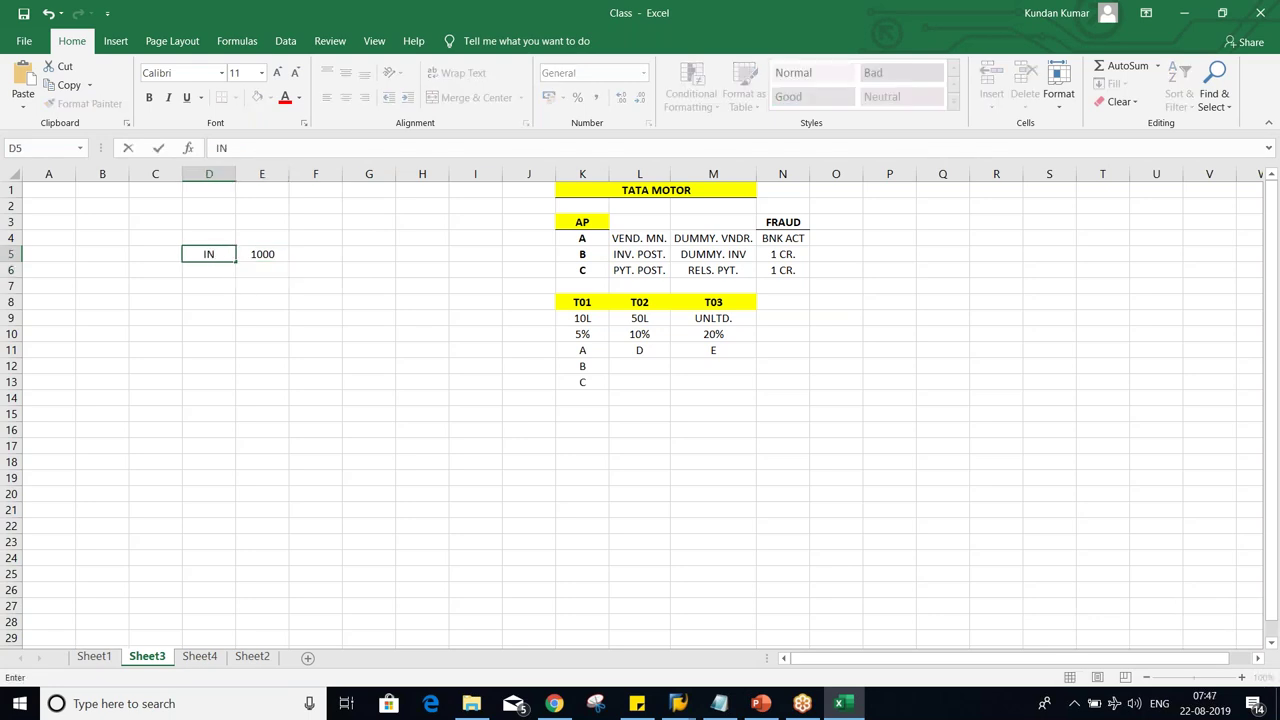
{"action": "type", "text": "V."}
{"action": "key", "text": "Tab"}
{"action": "key", "text": "Down"}
{"action": "left_click", "coordinate": [262, 254]}
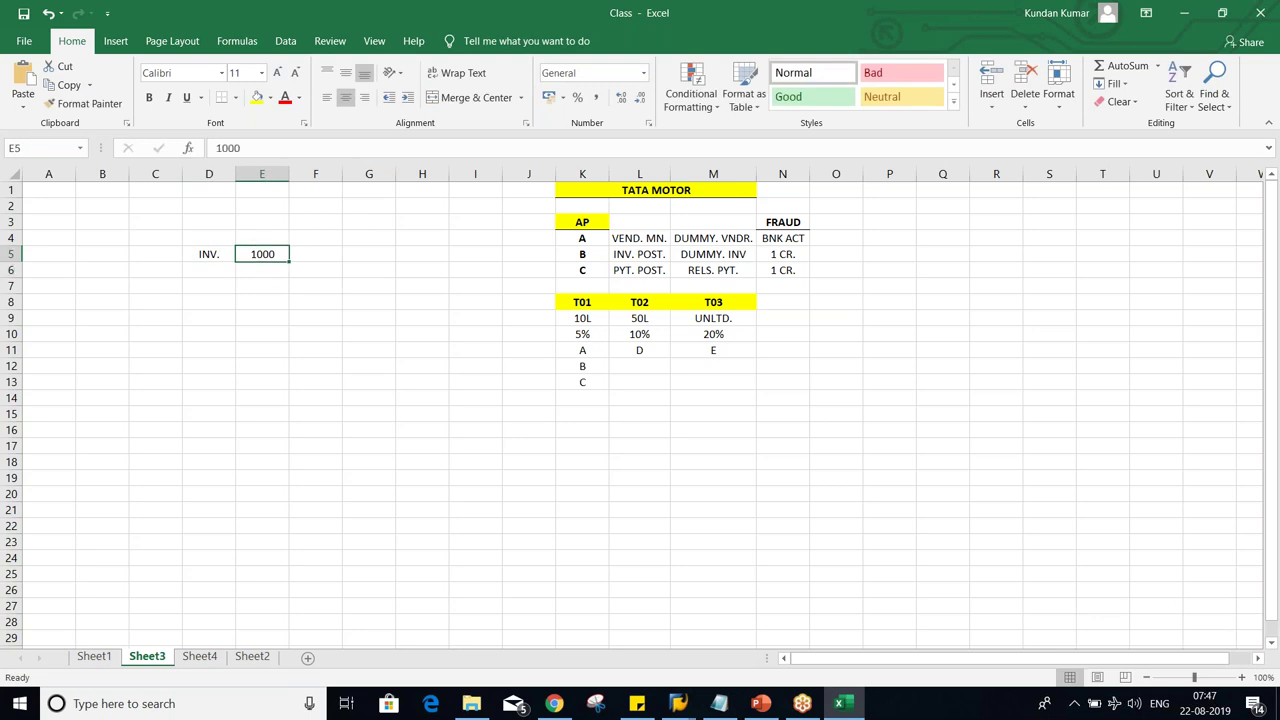
{"action": "type", "text": "1001"}
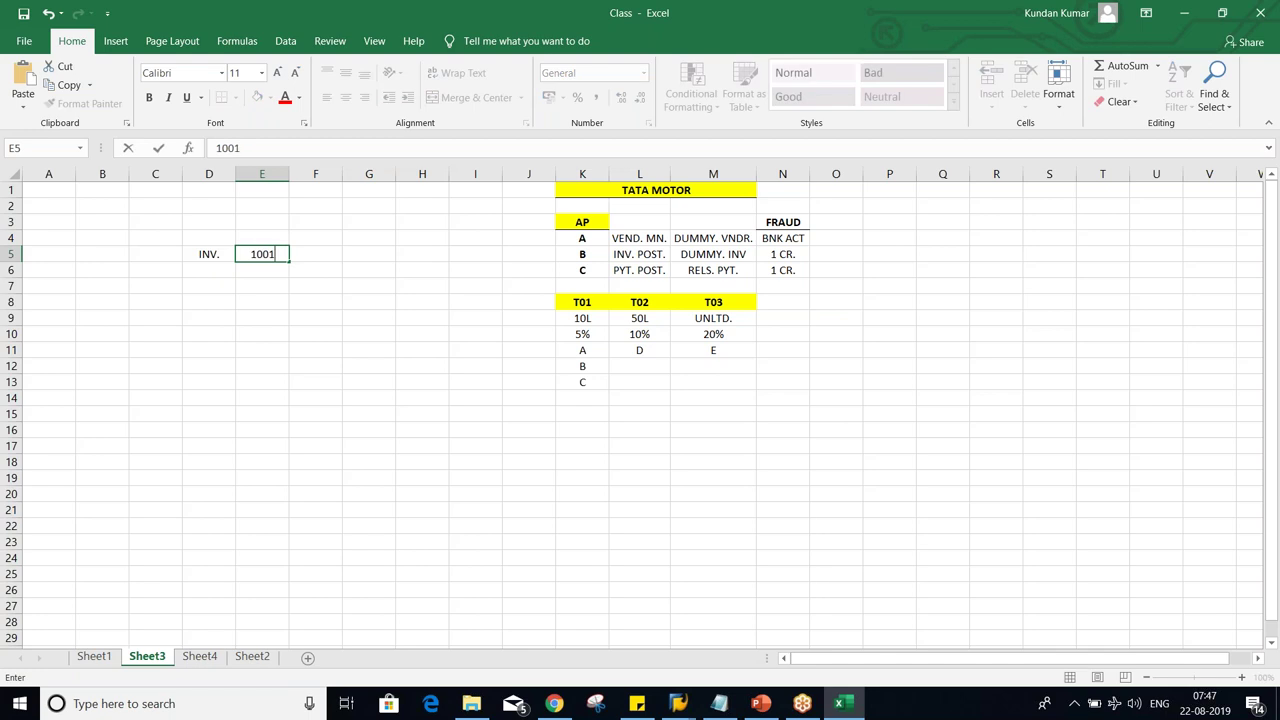
{"action": "key", "text": "Return"}
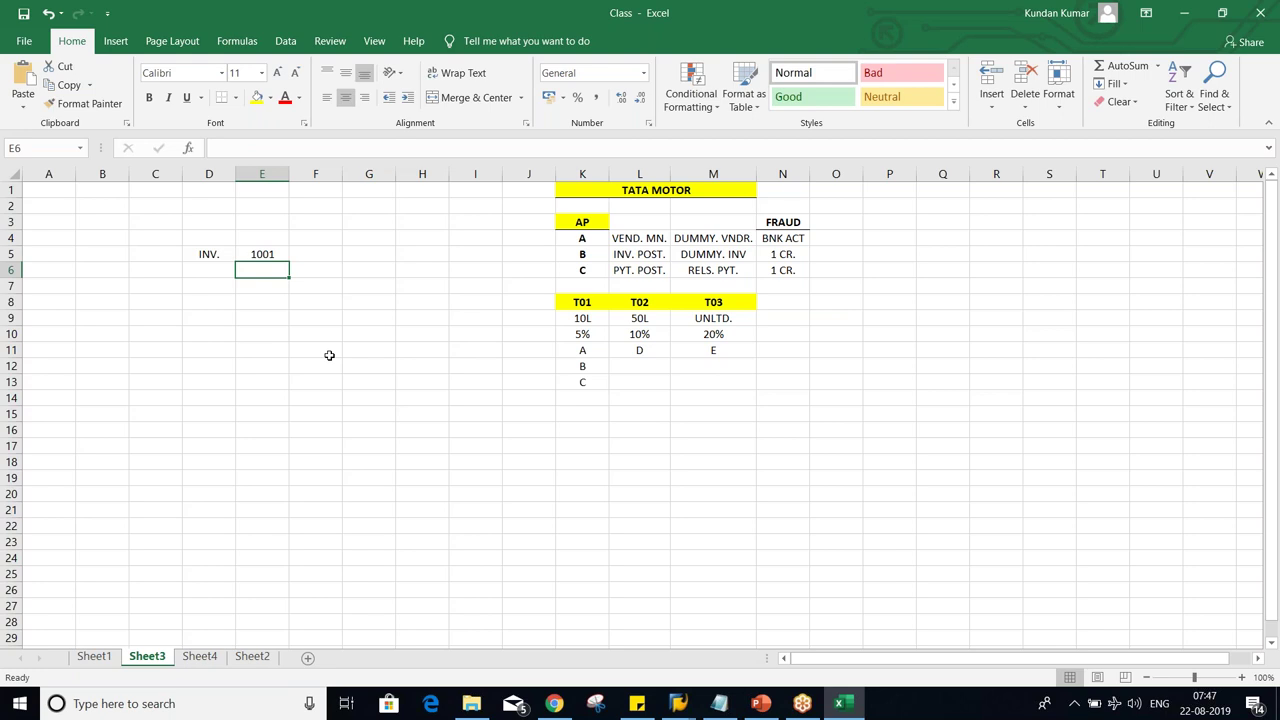
Add a payment row labelled PYT in D6 with 1000 in E6, and enter the difference 1 in E7.
{"action": "type", "text": "100"}
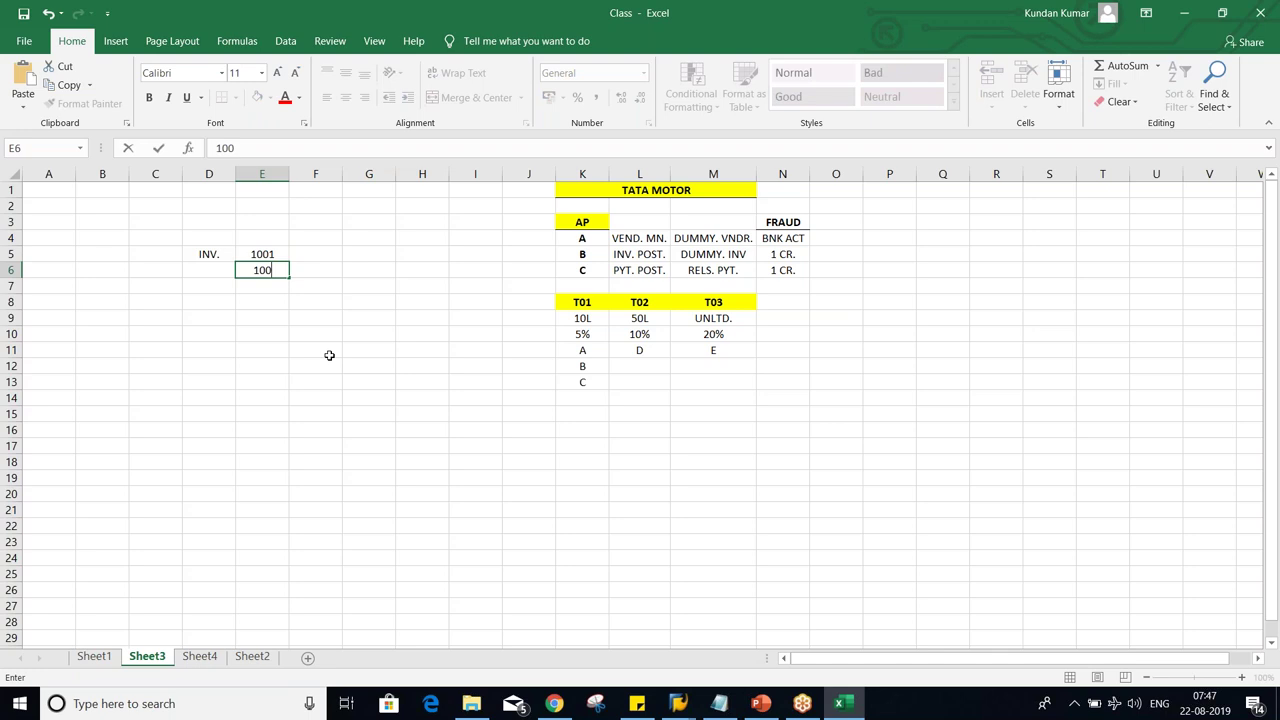
{"action": "type", "text": "0"}
{"action": "key", "text": "Return"}
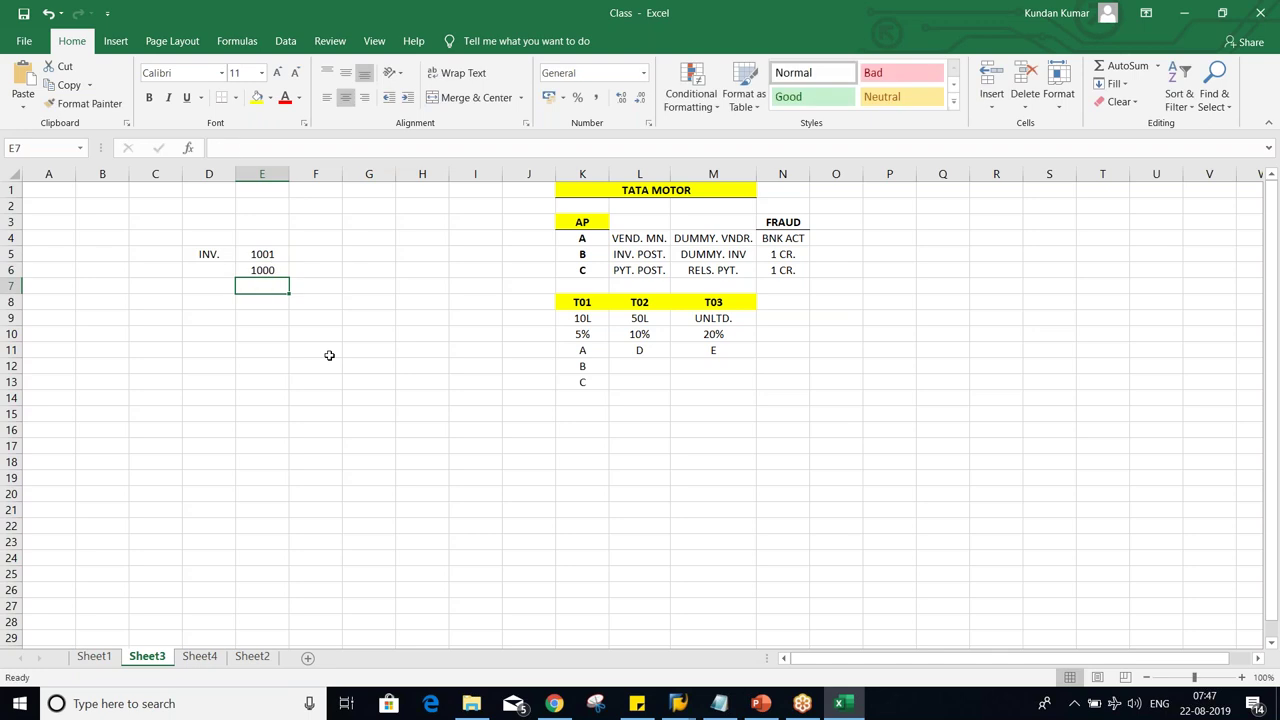
{"action": "left_click", "coordinate": [203, 270]}
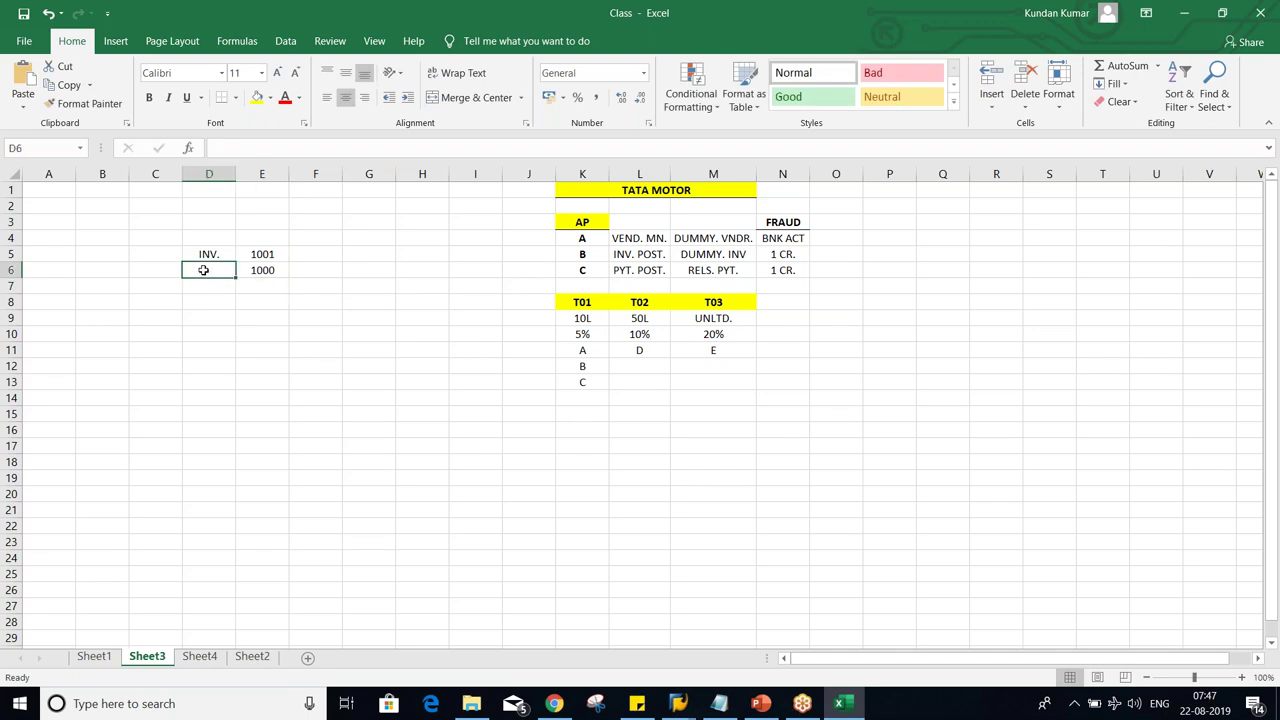
{"action": "type", "text": "PYT"}
{"action": "key", "text": "Return"}
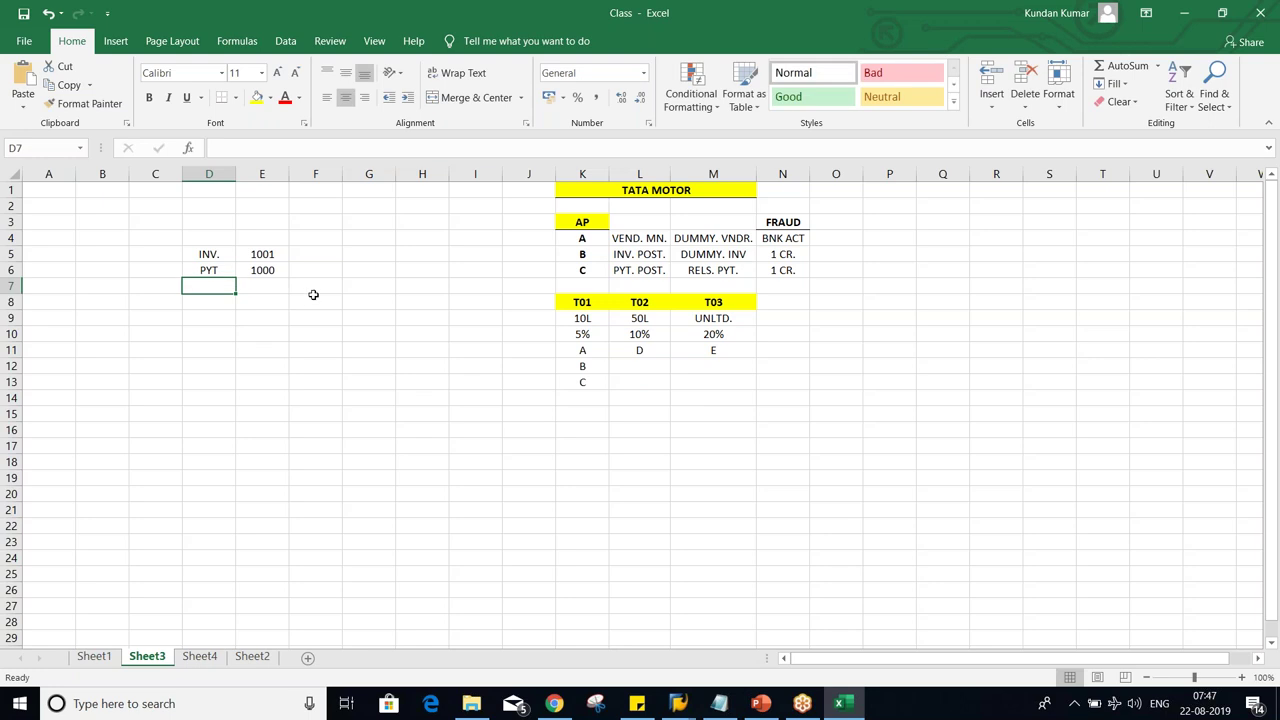
{"action": "left_click", "coordinate": [277, 285]}
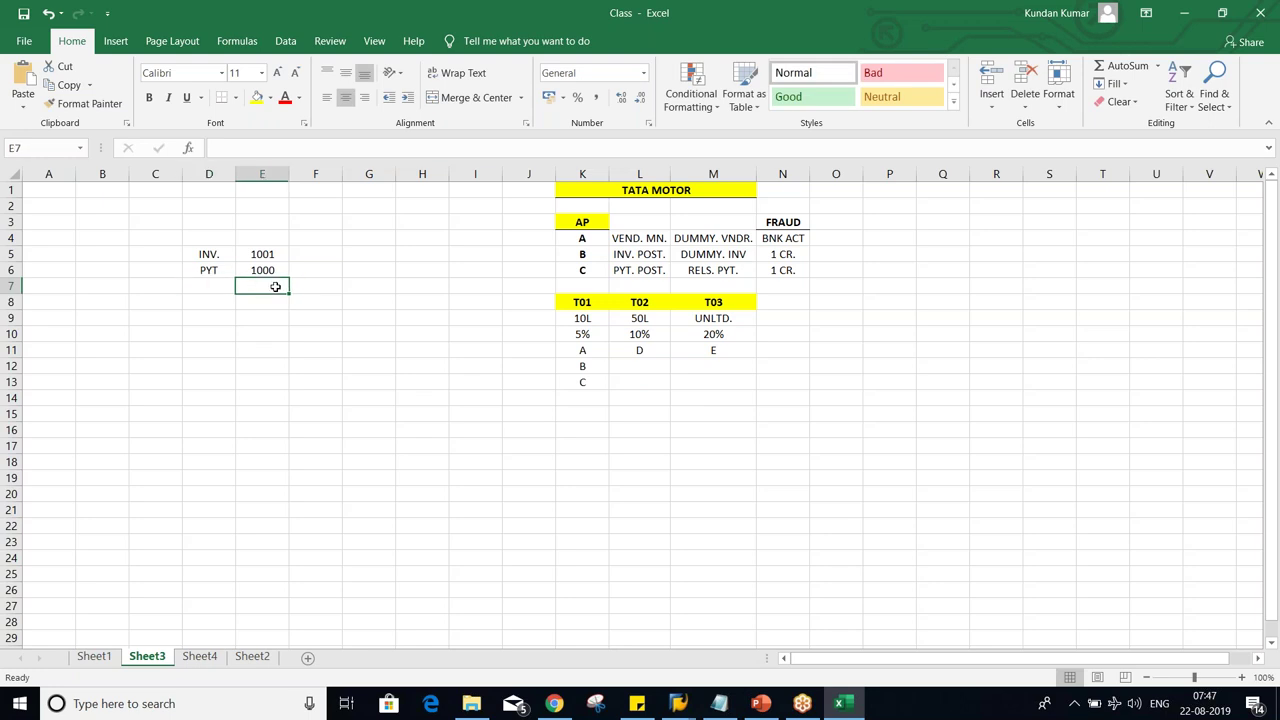
{"action": "type", "text": "1"}
{"action": "key", "text": "Return"}
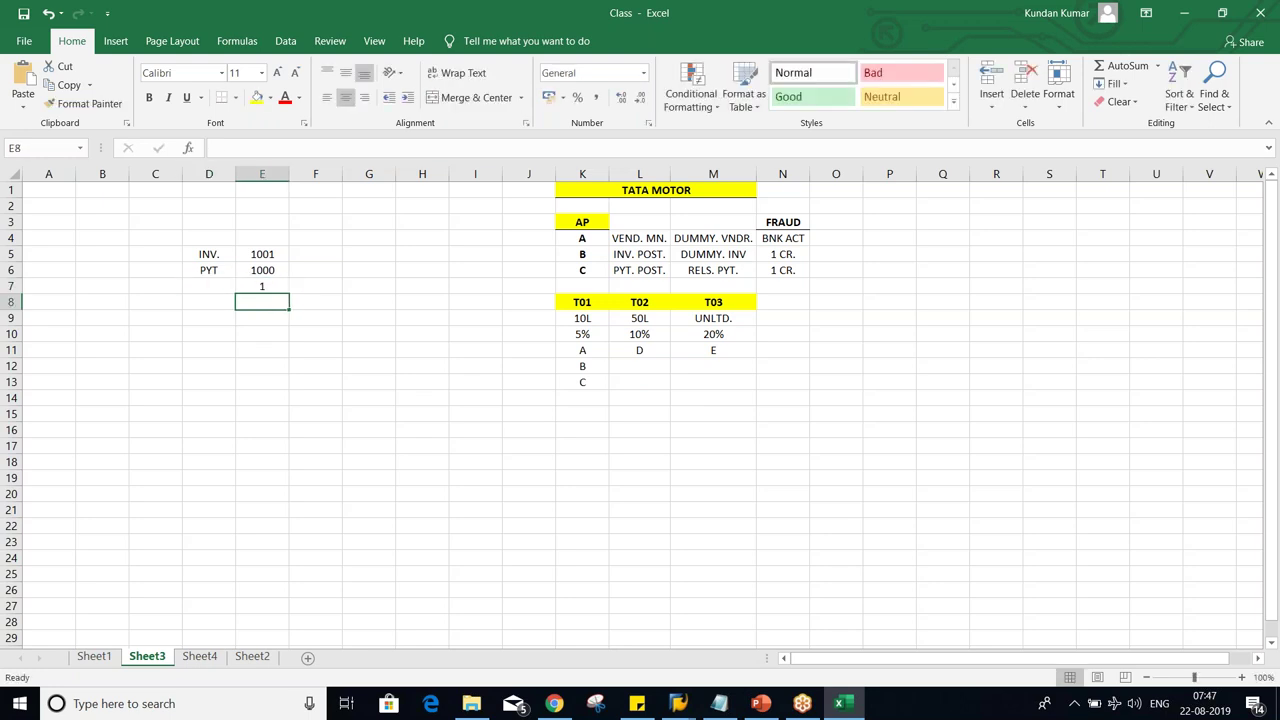
Review the invoice, payment and difference cells, and switch to SAP to examine the permitted revenue and expense amounts.
{"action": "left_click", "coordinate": [267, 250]}
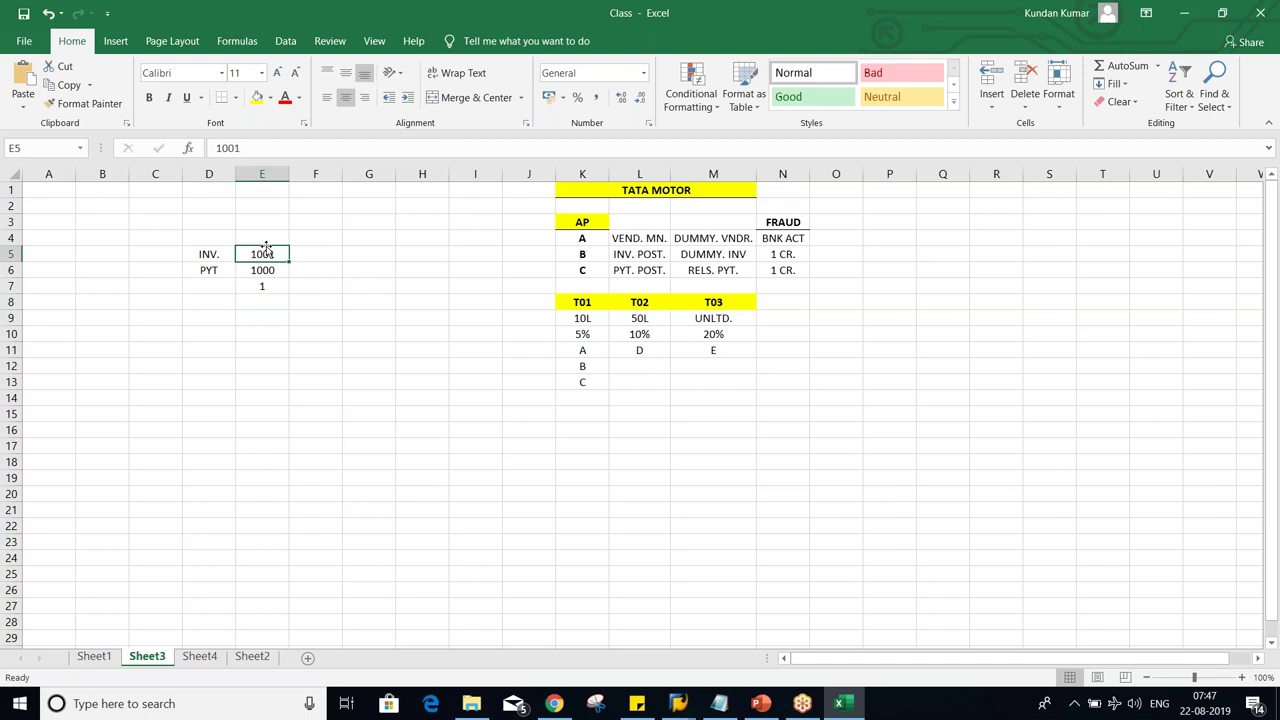
{"action": "left_click", "coordinate": [268, 271]}
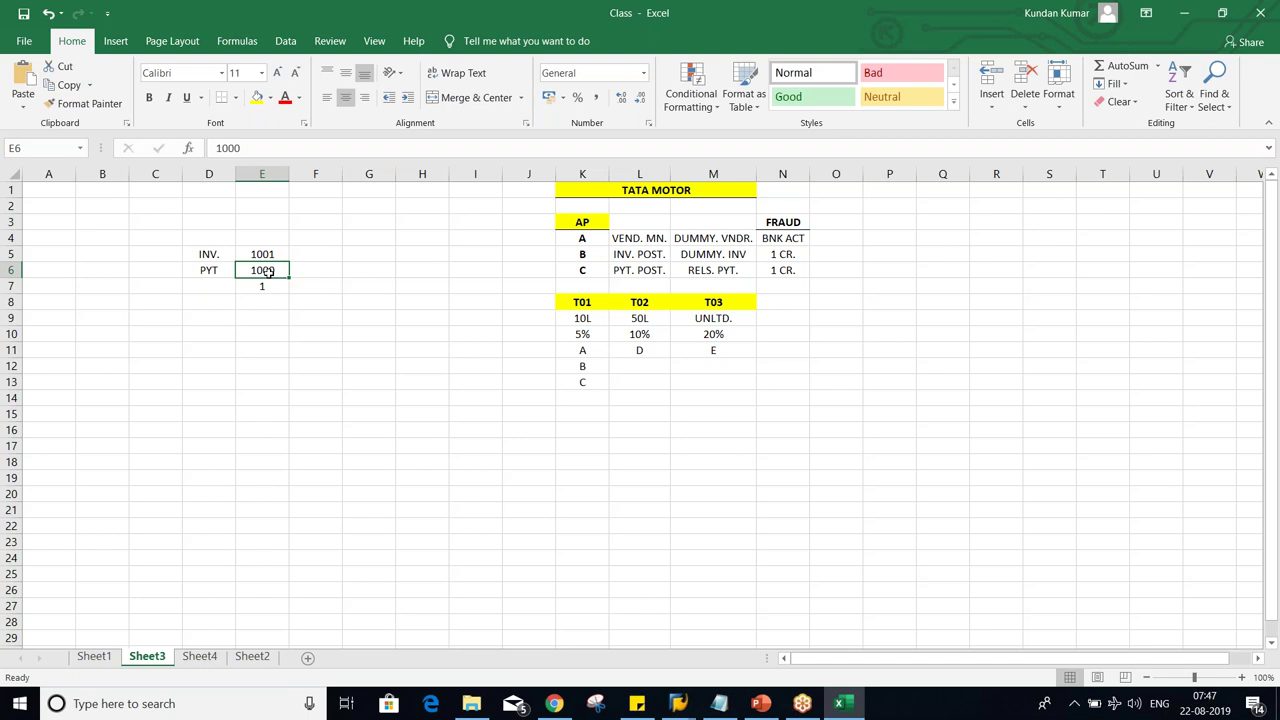
{"action": "left_click", "coordinate": [268, 287]}
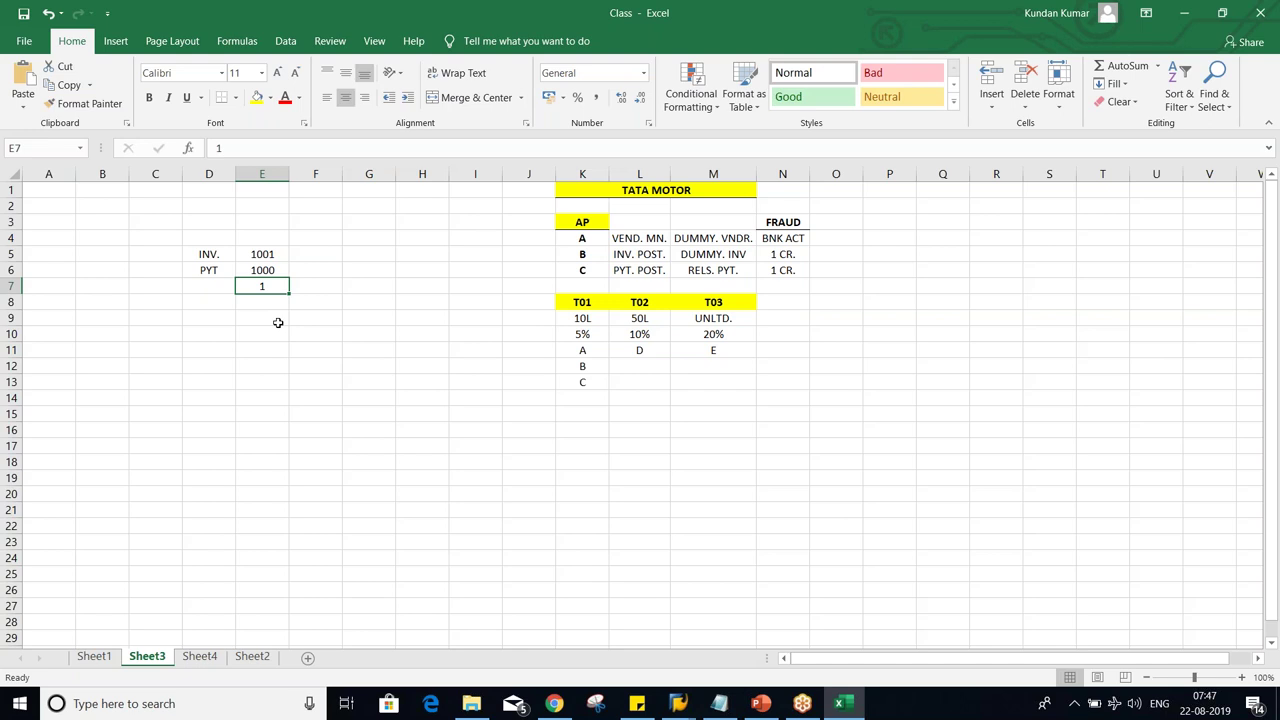
{"action": "key", "text": "alt+Tab"}
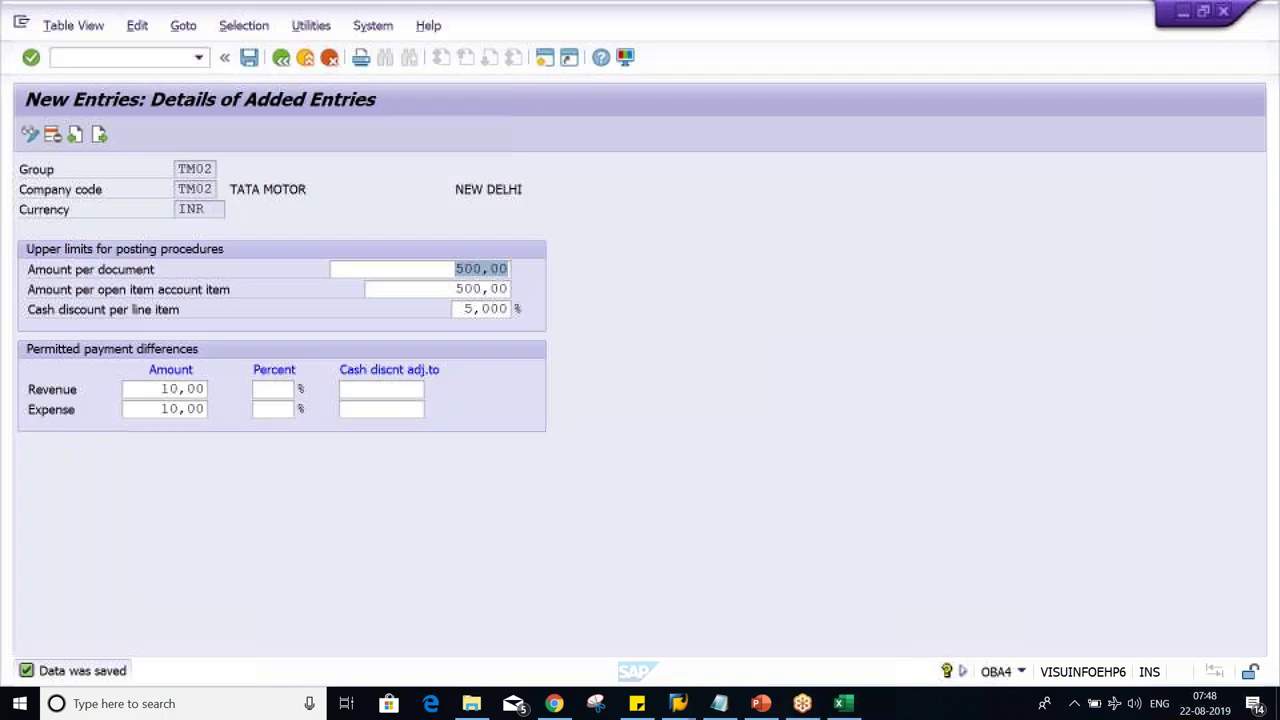
{"action": "left_click_drag", "start_coordinate": [155, 392], "coordinate": [213, 409]}
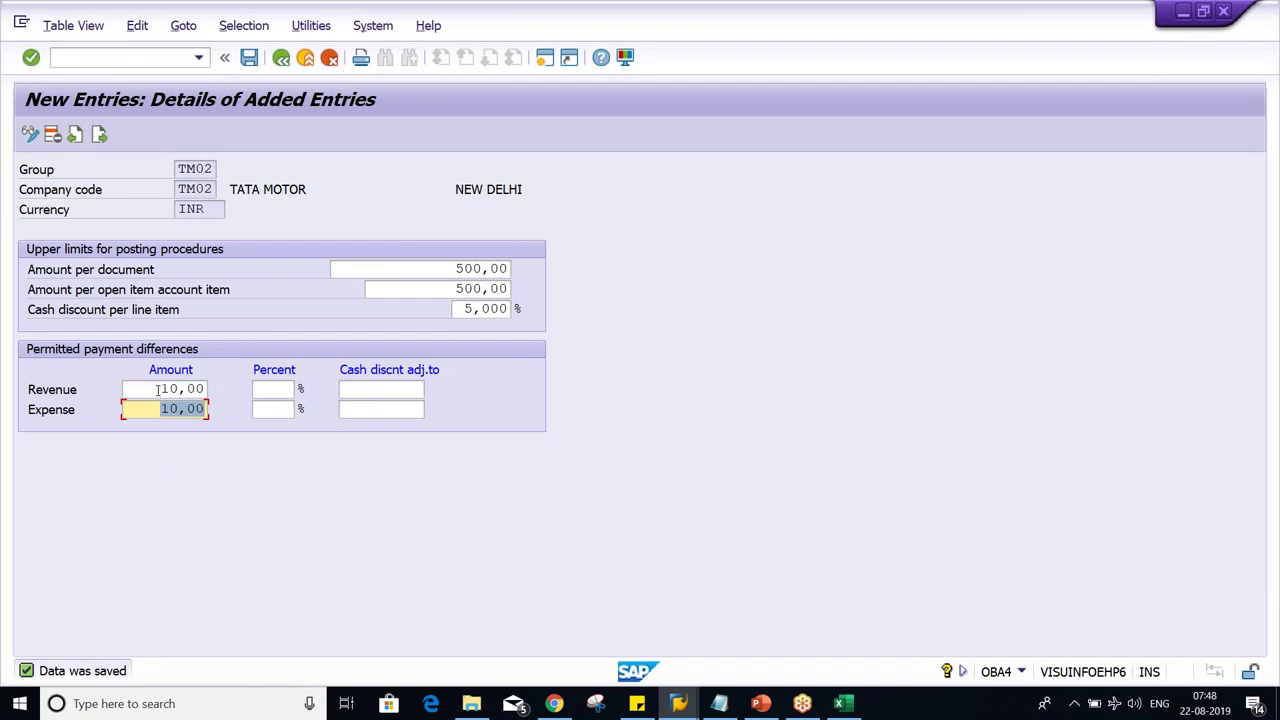
{"action": "key", "text": "shift+Tab"}
{"action": "left_click", "coordinate": [127, 406]}
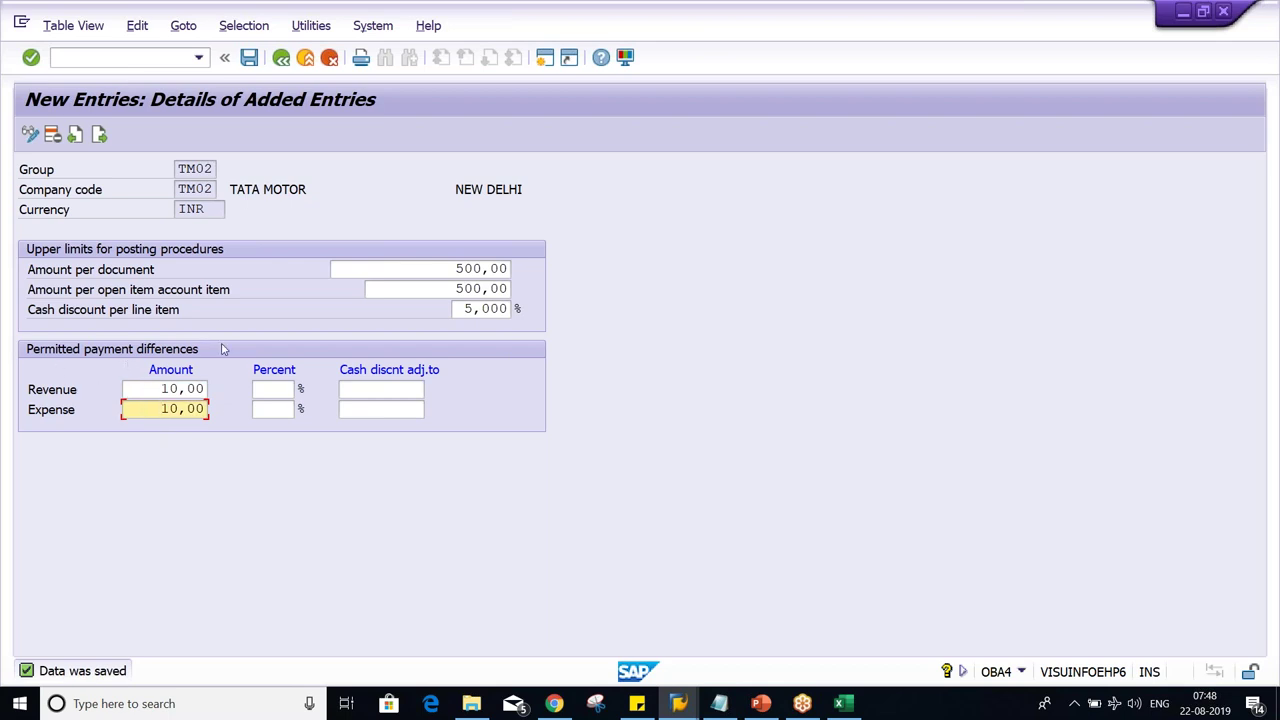
Return to Excel to compare the invoice with the payment, and check the difference against the permitted revenue amount in SAP.
{"action": "key", "text": "alt+Tab"}
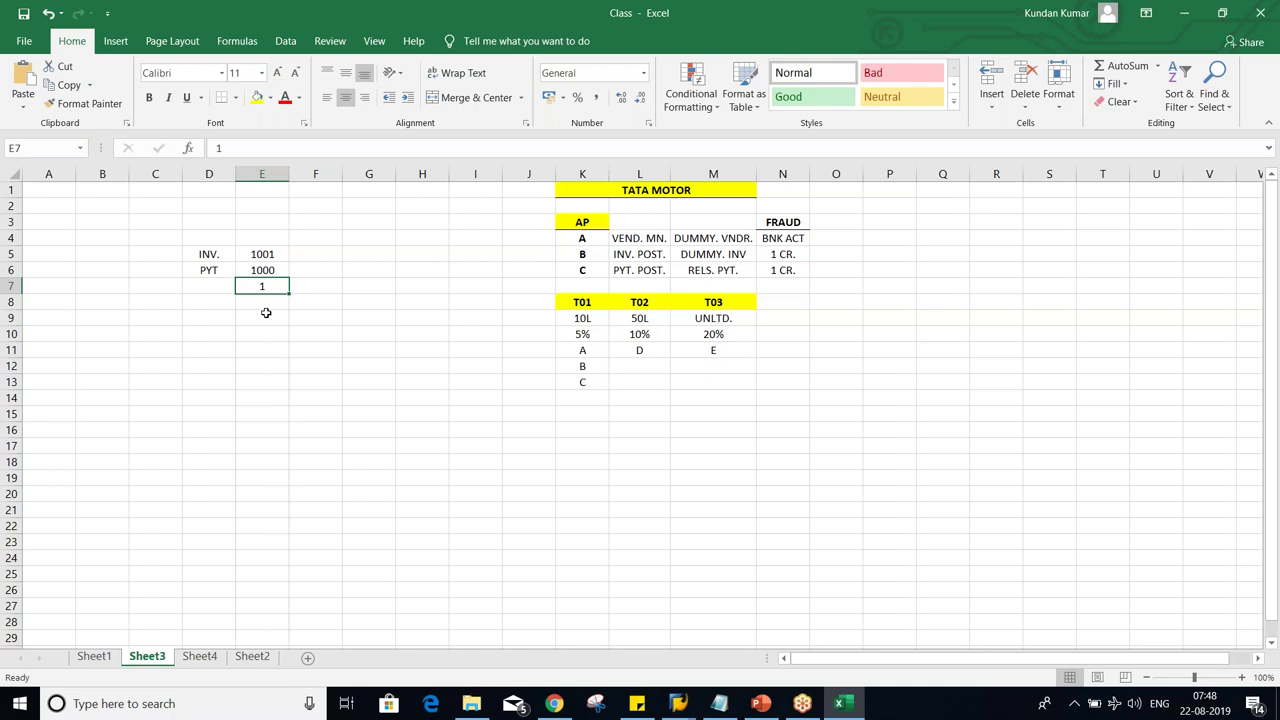
{"action": "left_click", "coordinate": [264, 256]}
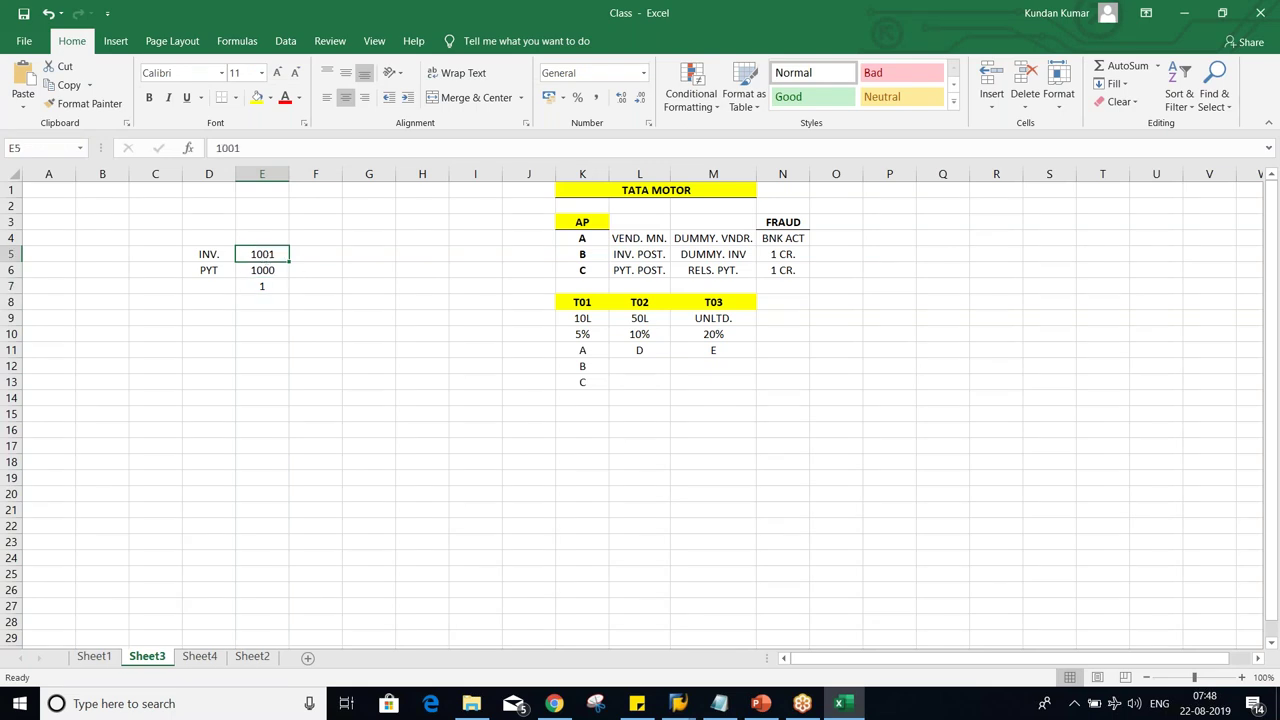
{"action": "left_click", "coordinate": [266, 272]}
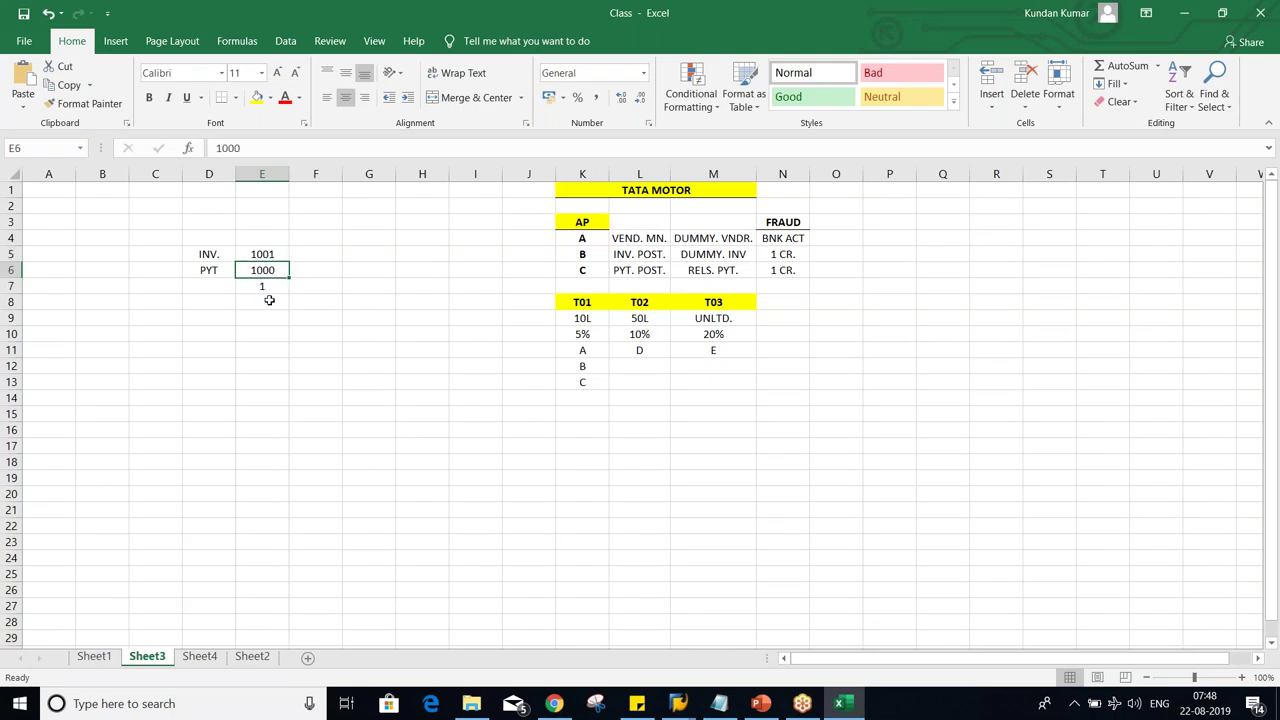
{"action": "left_click", "coordinate": [264, 252]}
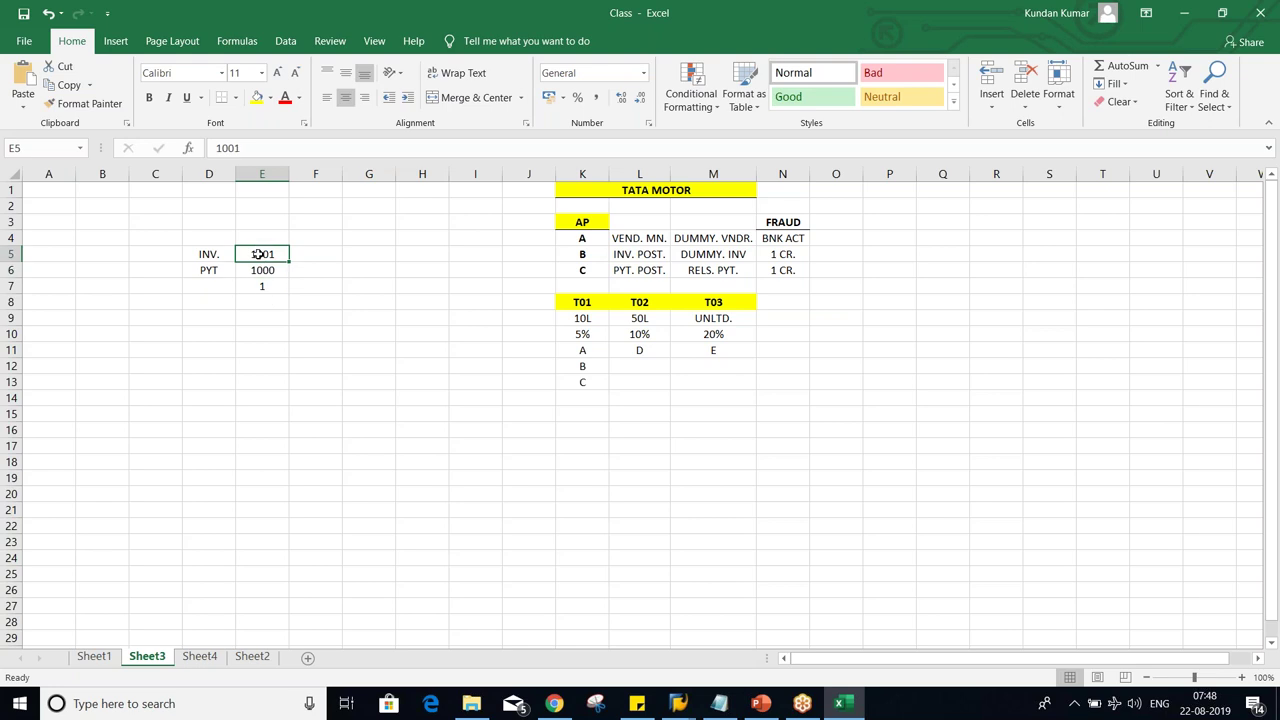
{"action": "left_click", "coordinate": [303, 254]}
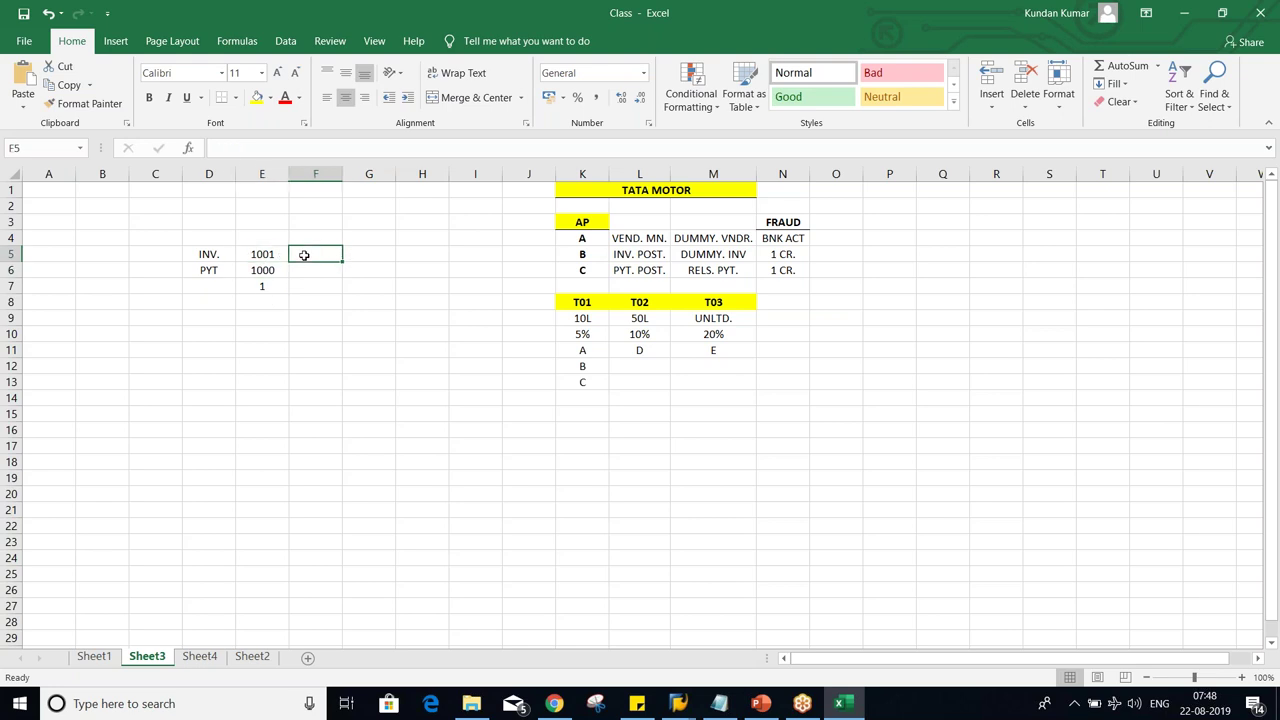
{"action": "left_click", "coordinate": [277, 238]}
{"action": "left_click", "coordinate": [266, 254]}
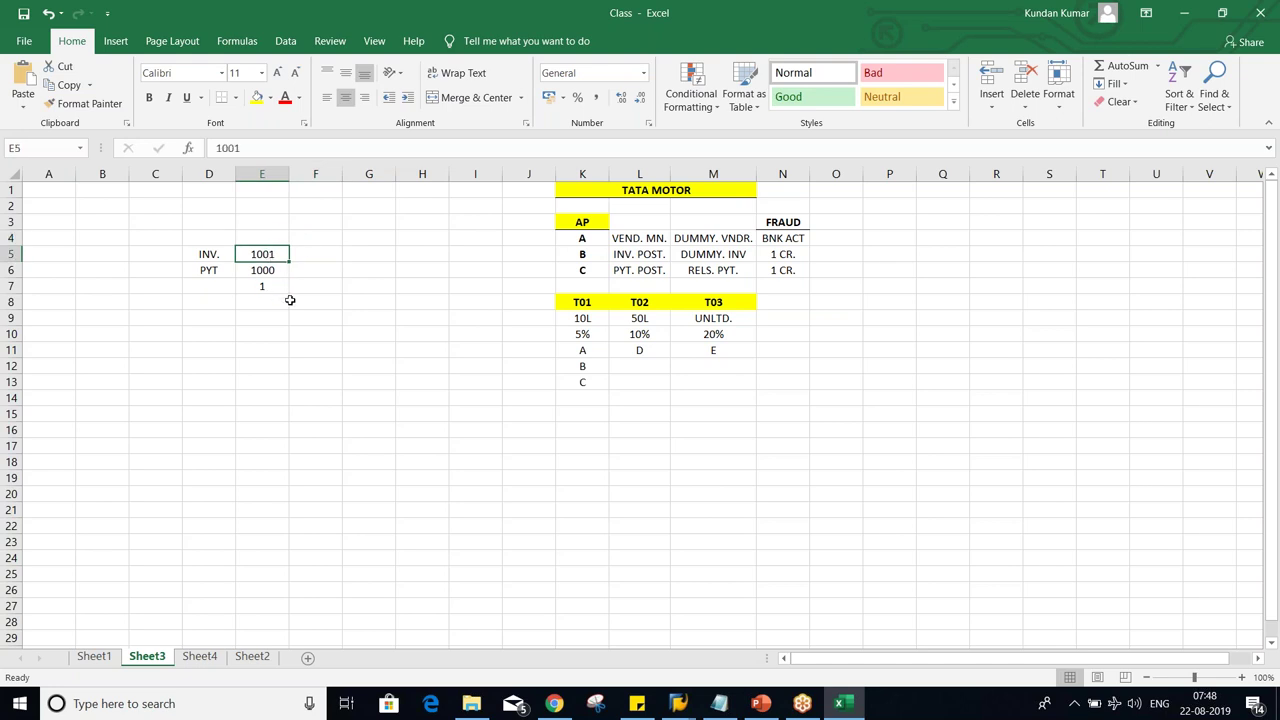
{"action": "left_click", "coordinate": [274, 270]}
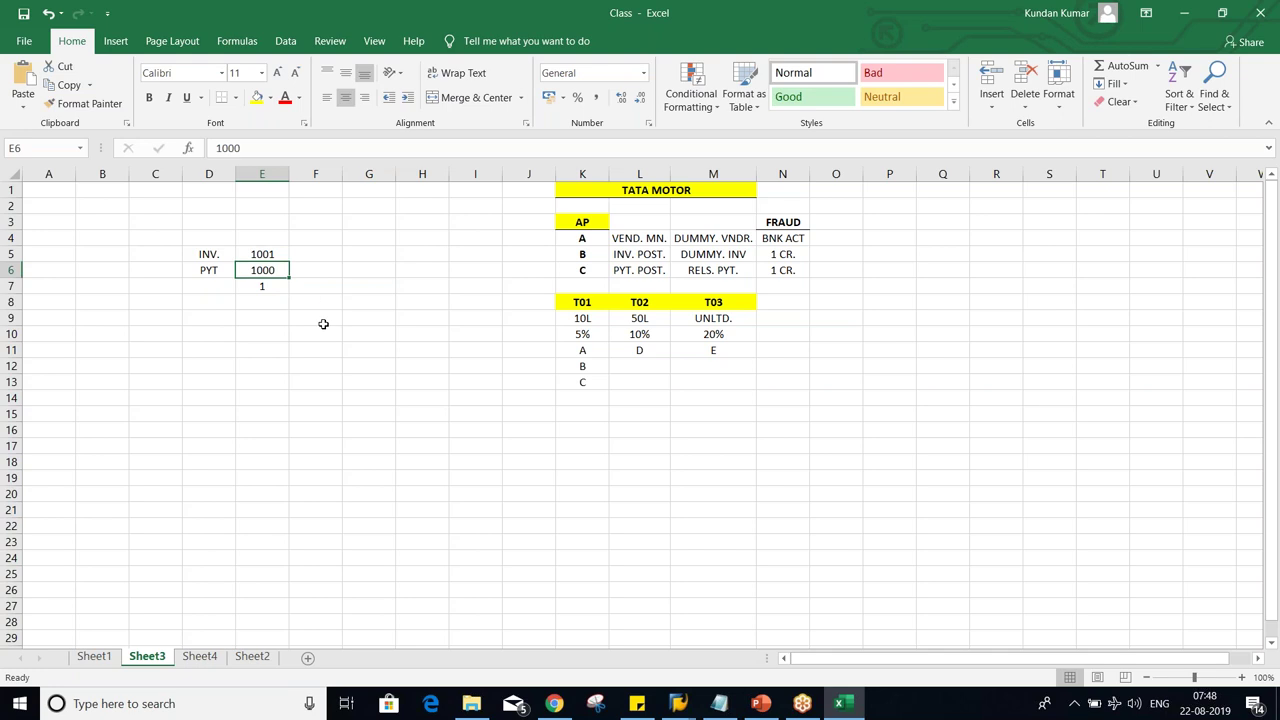
{"action": "left_click", "coordinate": [253, 291]}
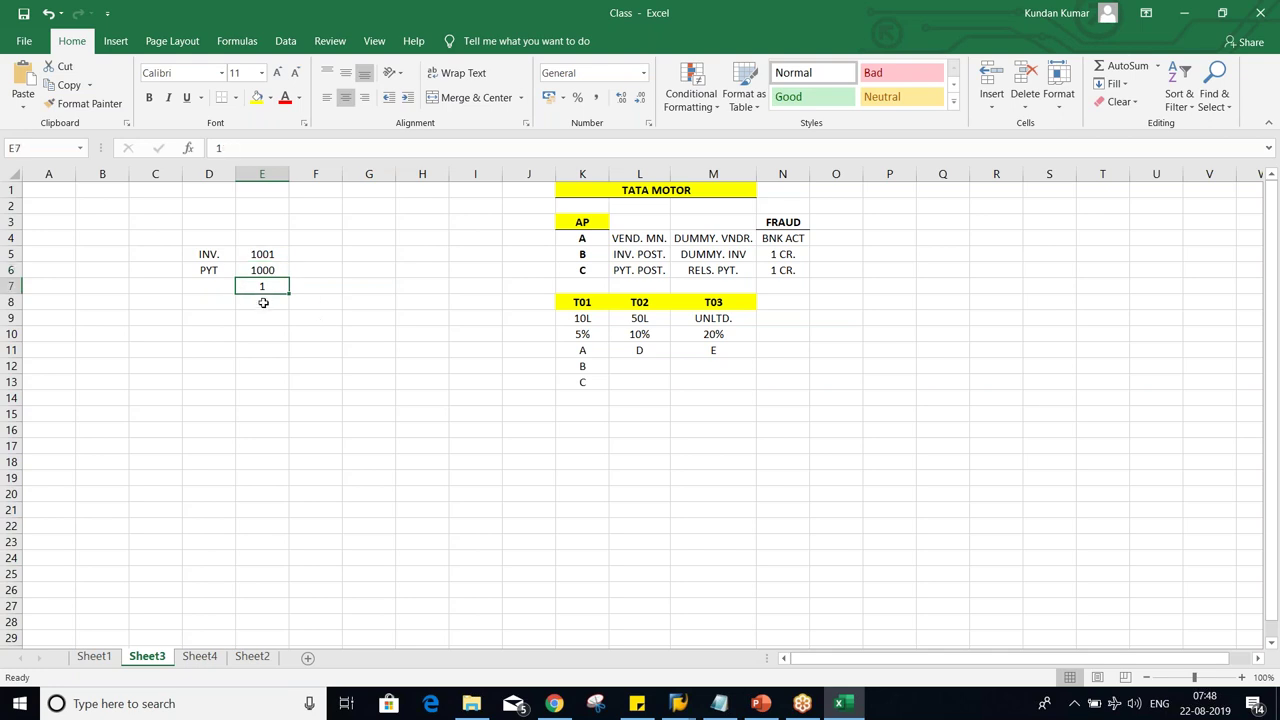
{"action": "key", "text": "alt+Tab"}
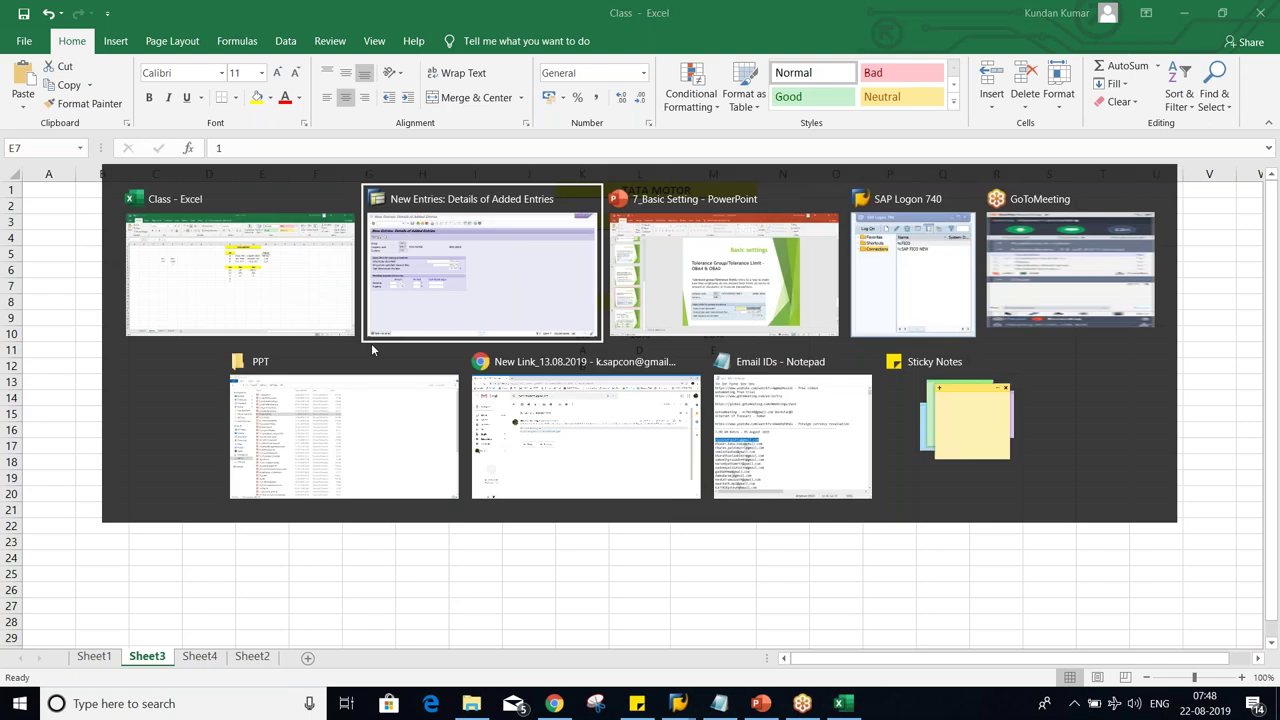
{"action": "left_click_drag", "start_coordinate": [158, 389], "coordinate": [221, 394]}
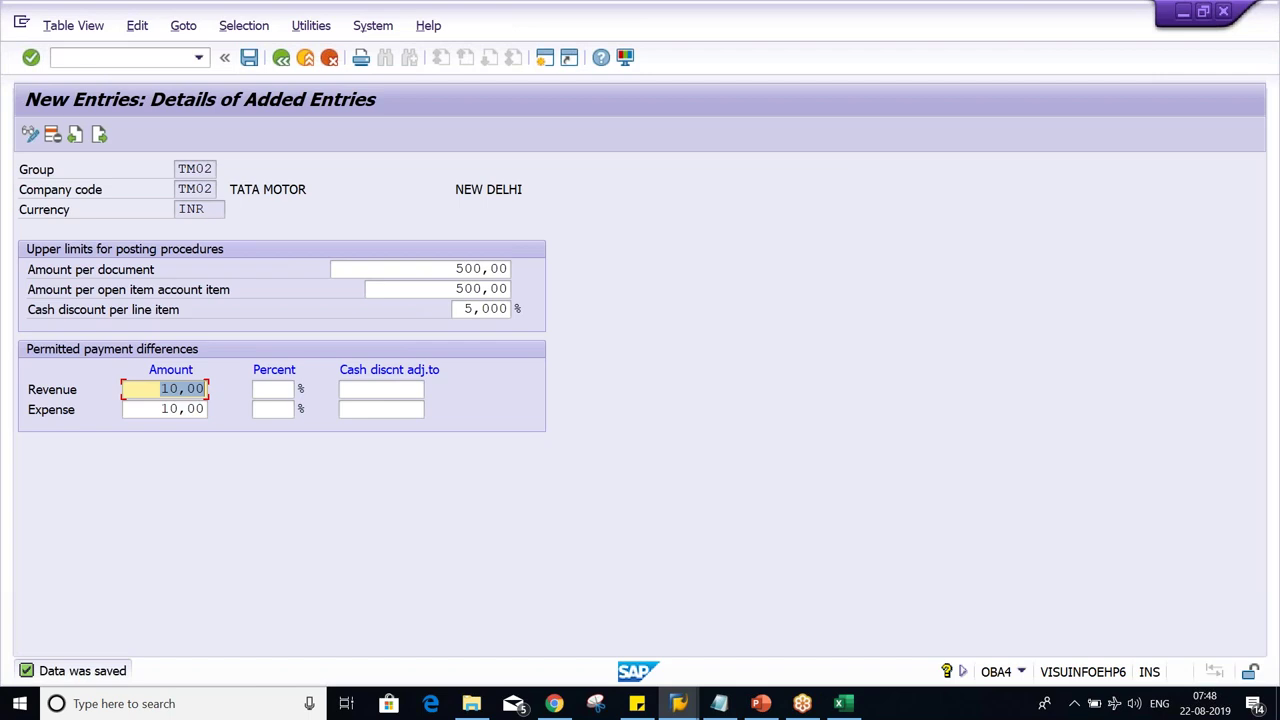
Go over the invoice, payment and difference in Excel again, and examine the permitted revenue and expense amounts in SAP.
{"action": "key", "text": "alt+Tab"}
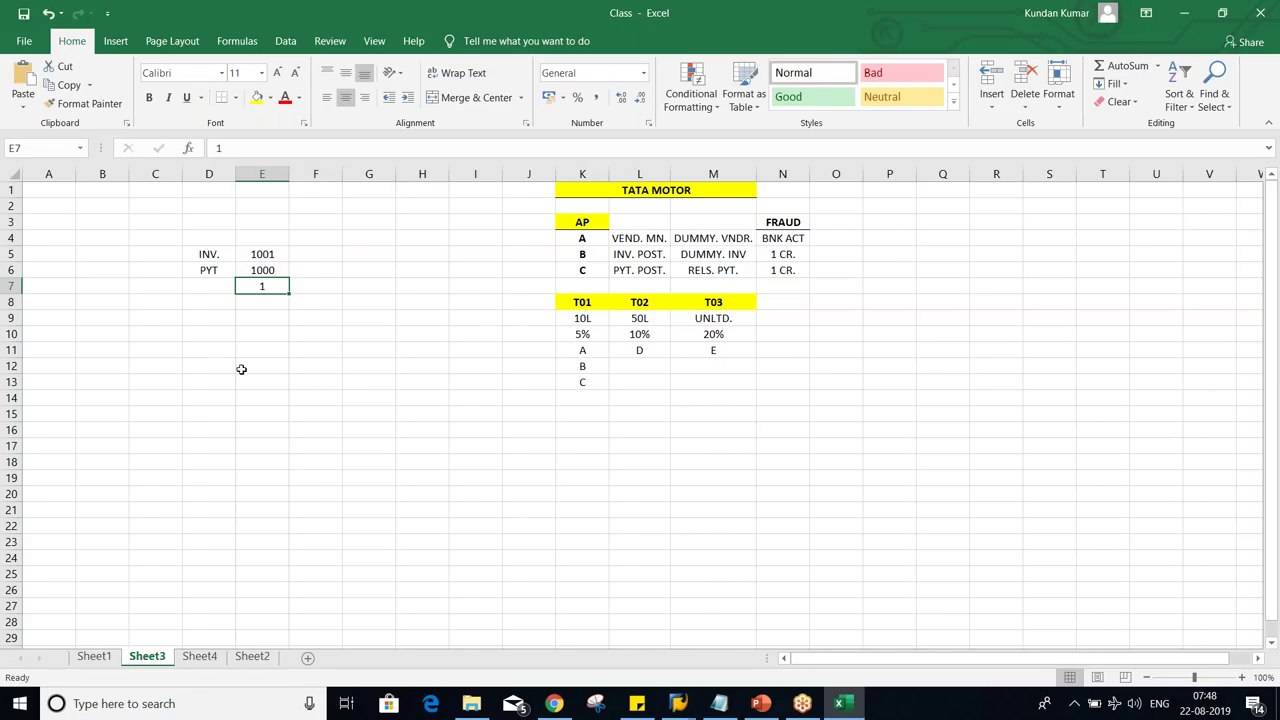
{"action": "left_click", "coordinate": [260, 255]}
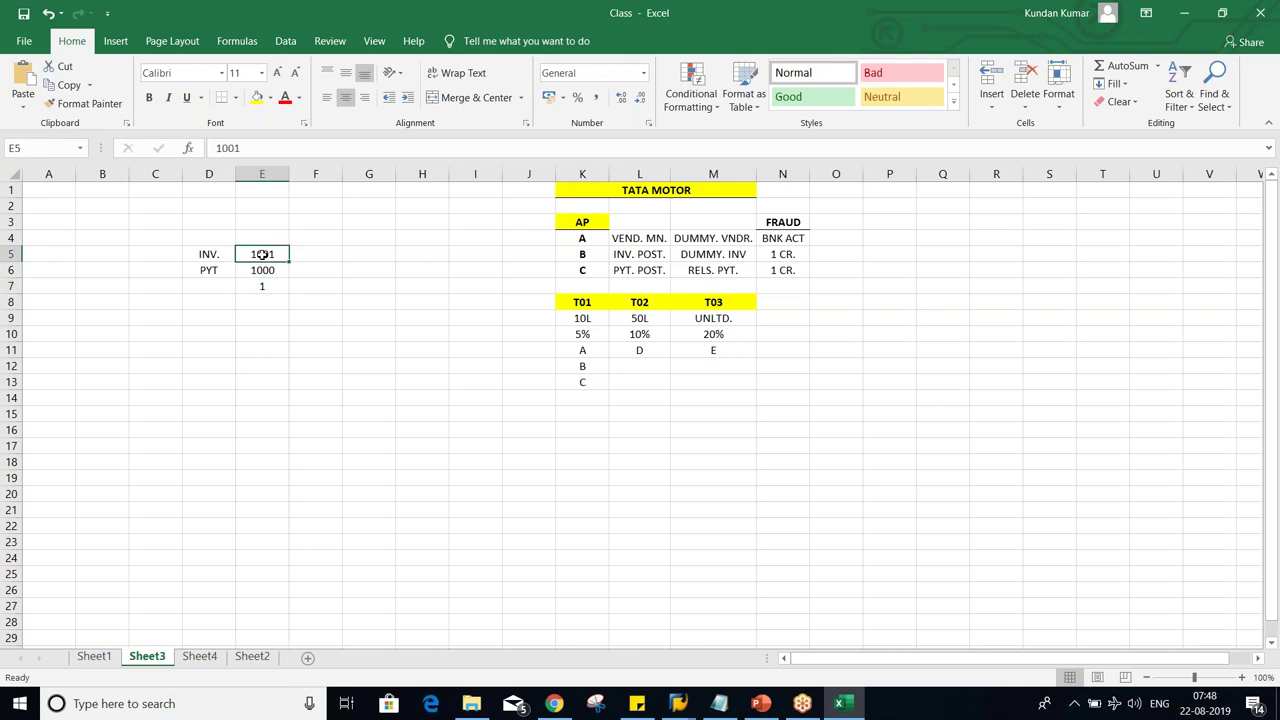
{"action": "left_click", "coordinate": [262, 270]}
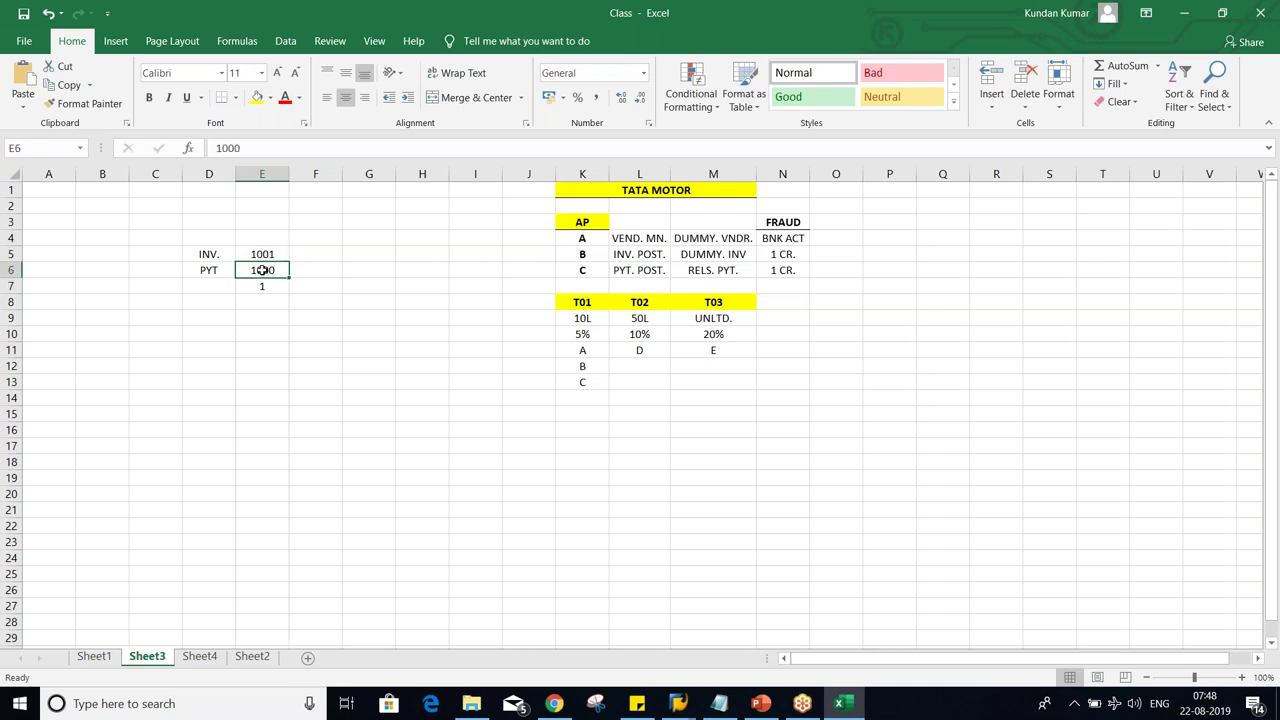
{"action": "left_click", "coordinate": [266, 287]}
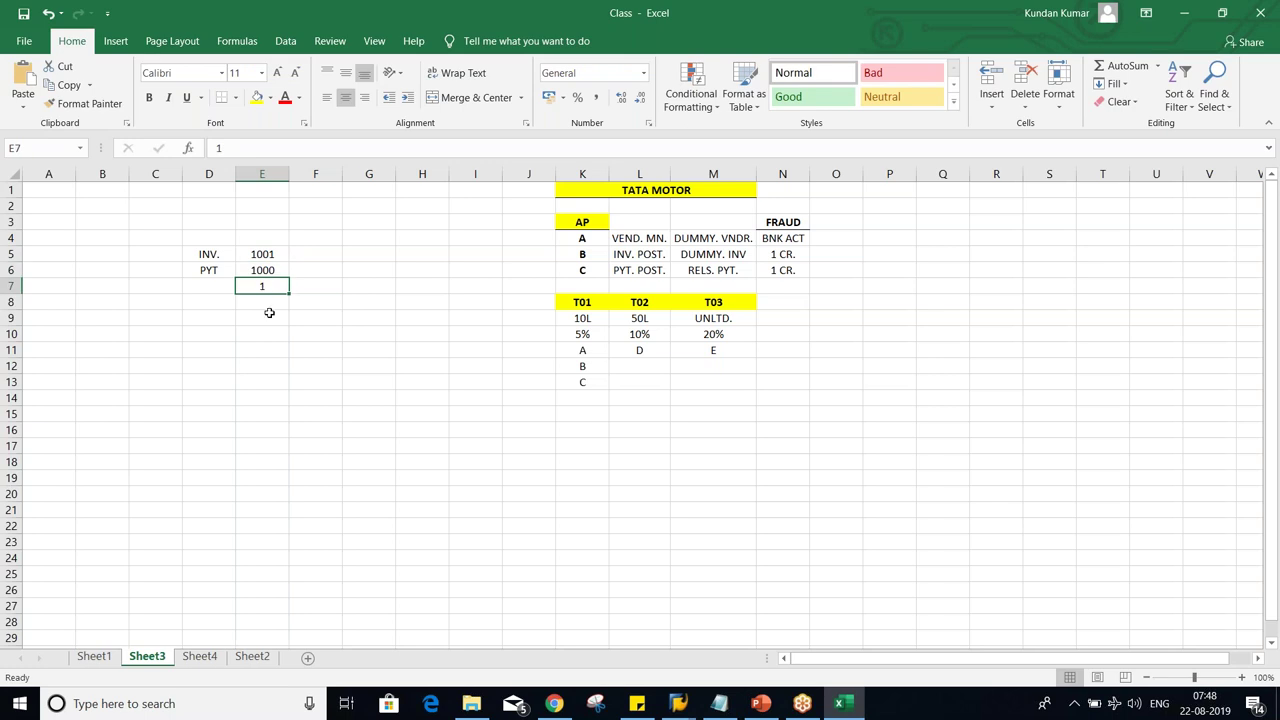
{"action": "key", "text": "alt+Tab"}
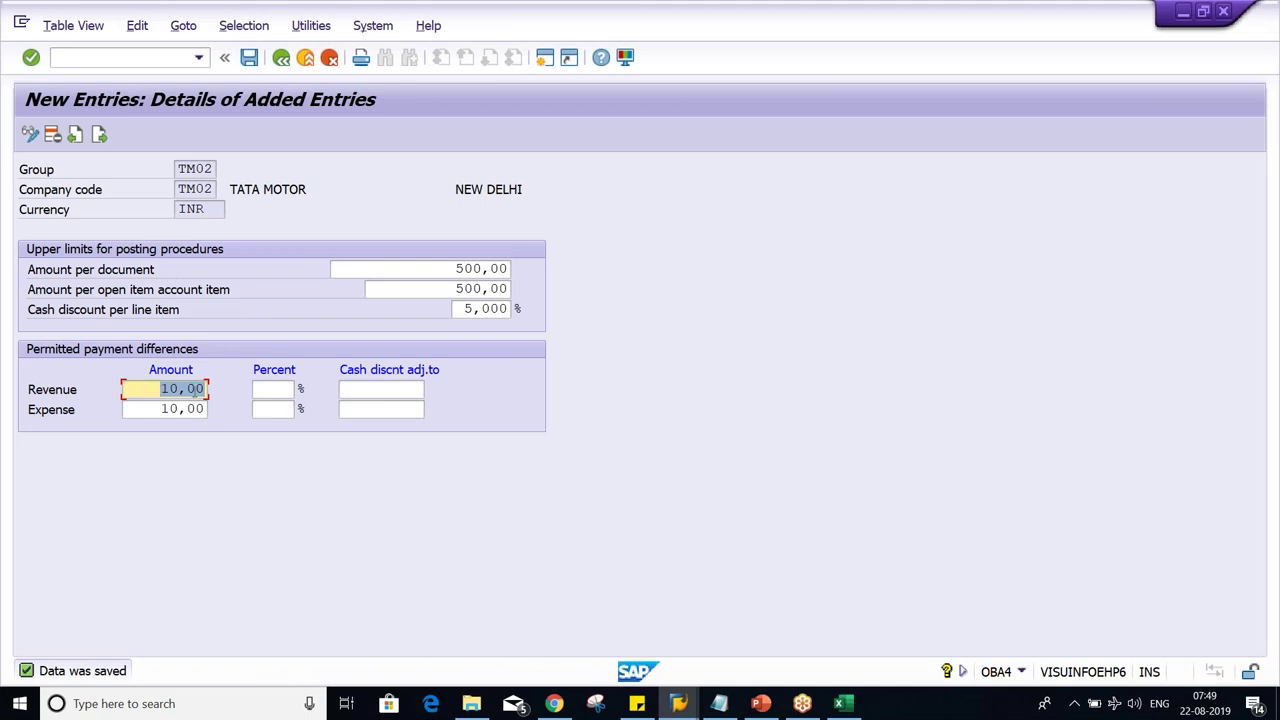
{"action": "key", "text": "alt+Tab"}
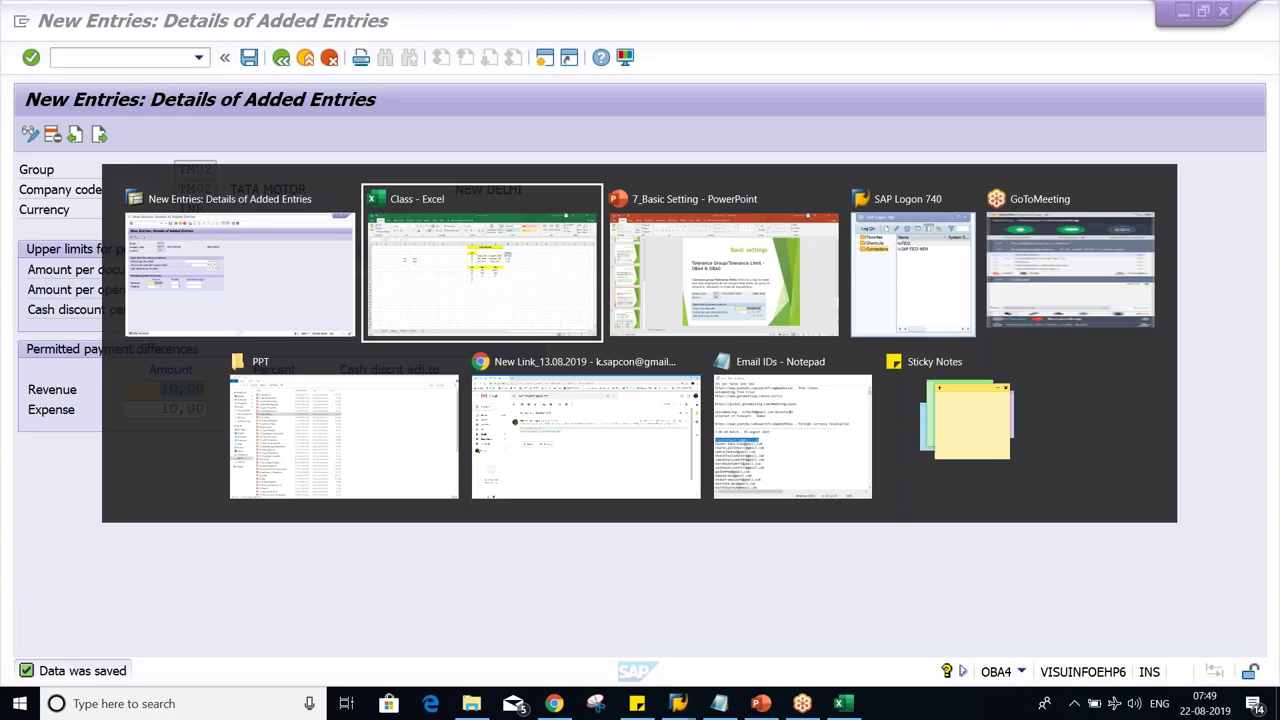
{"action": "left_click", "coordinate": [262, 254]}
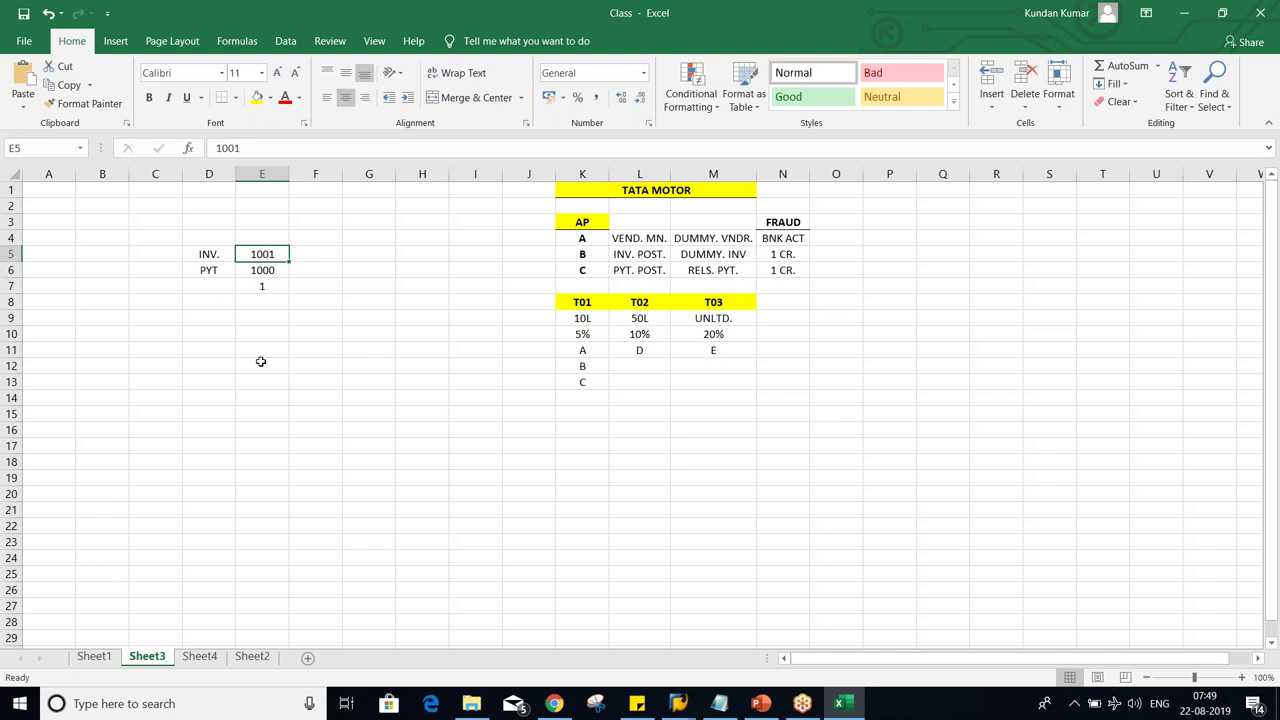
{"action": "left_click", "coordinate": [265, 270]}
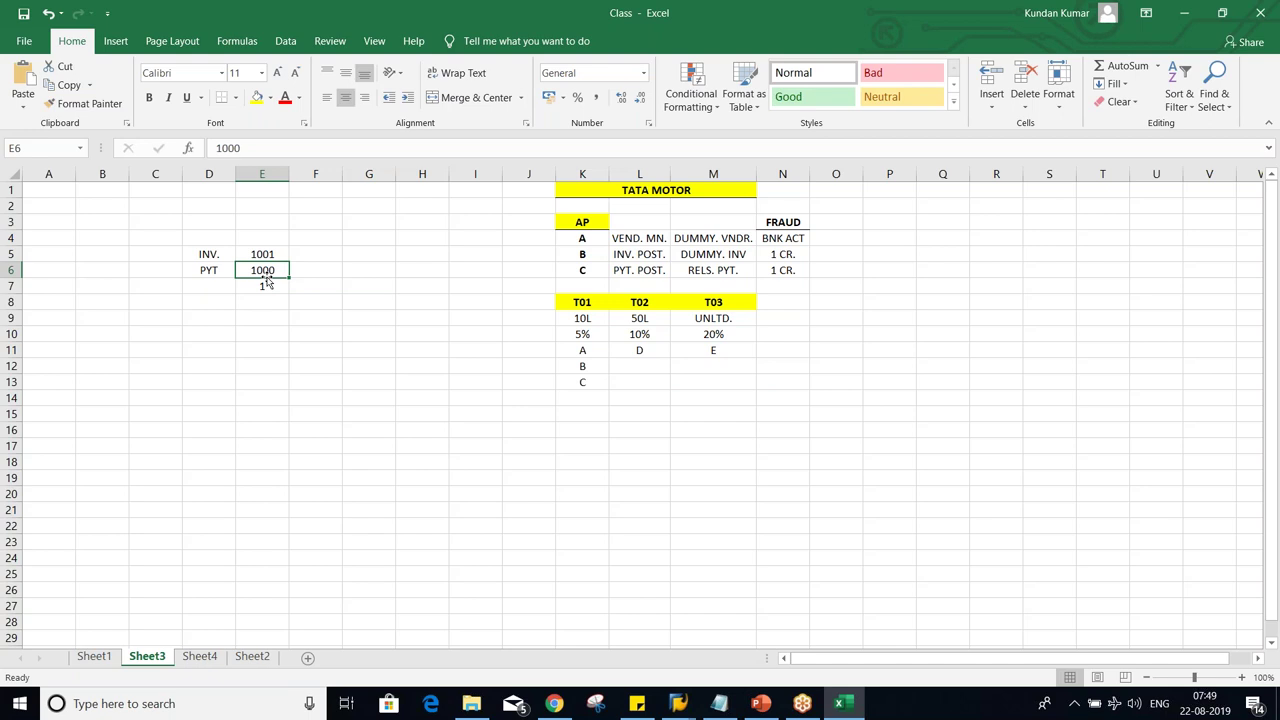
{"action": "key", "text": "alt+Tab"}
{"action": "left_click_drag", "start_coordinate": [156, 410], "coordinate": [243, 409]}
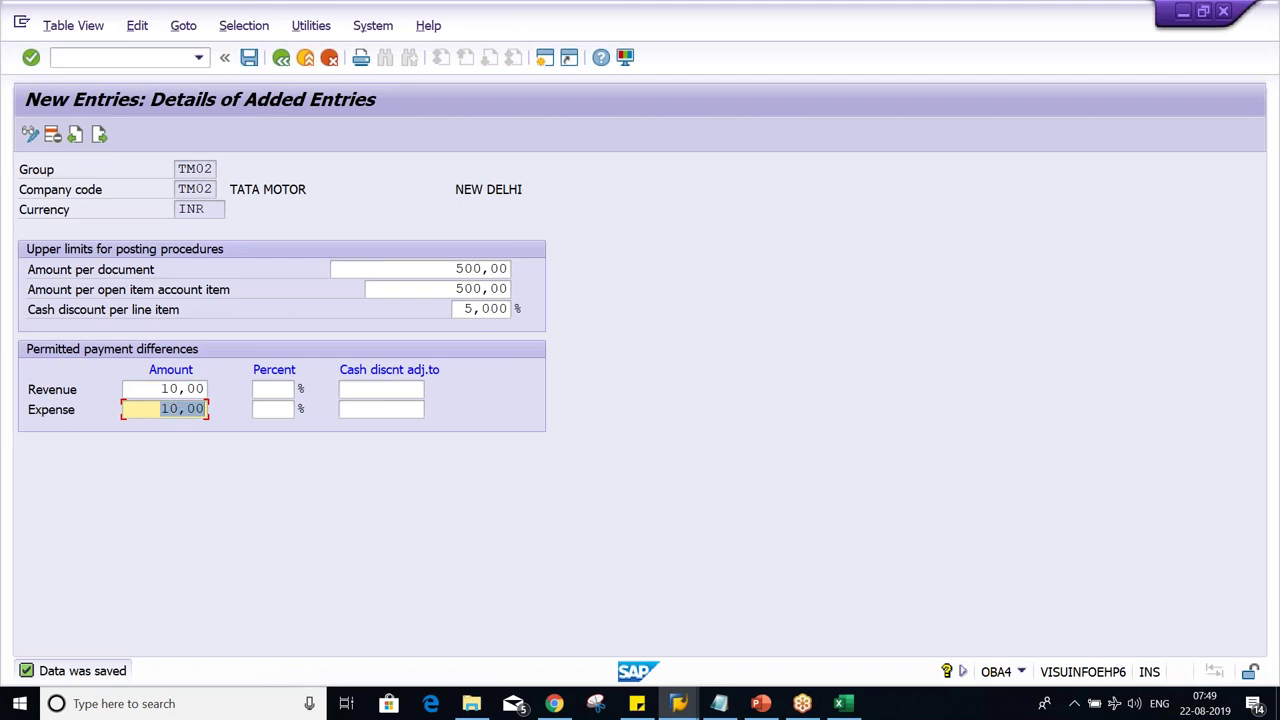
Check the invoice and payment example in Excel once more, and return to SAP to save tolerance group TM02 again.
{"action": "key", "text": "alt+Tab"}
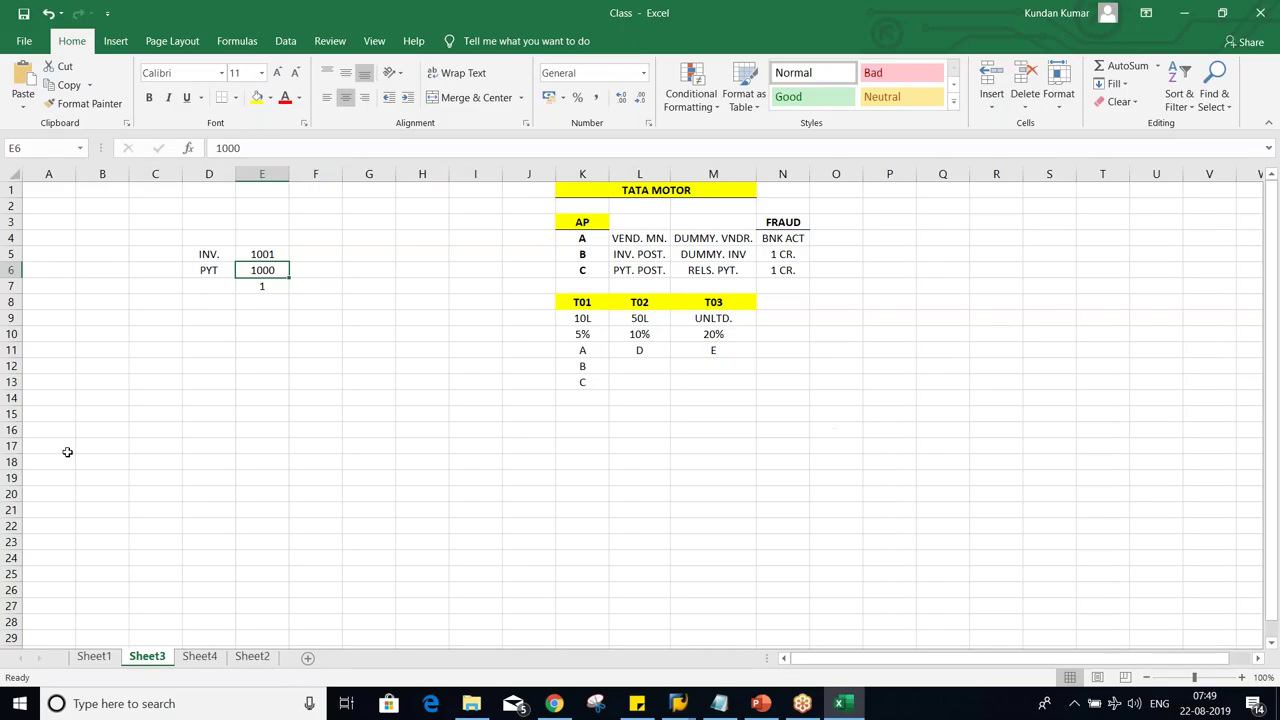
{"action": "left_click", "coordinate": [315, 348]}
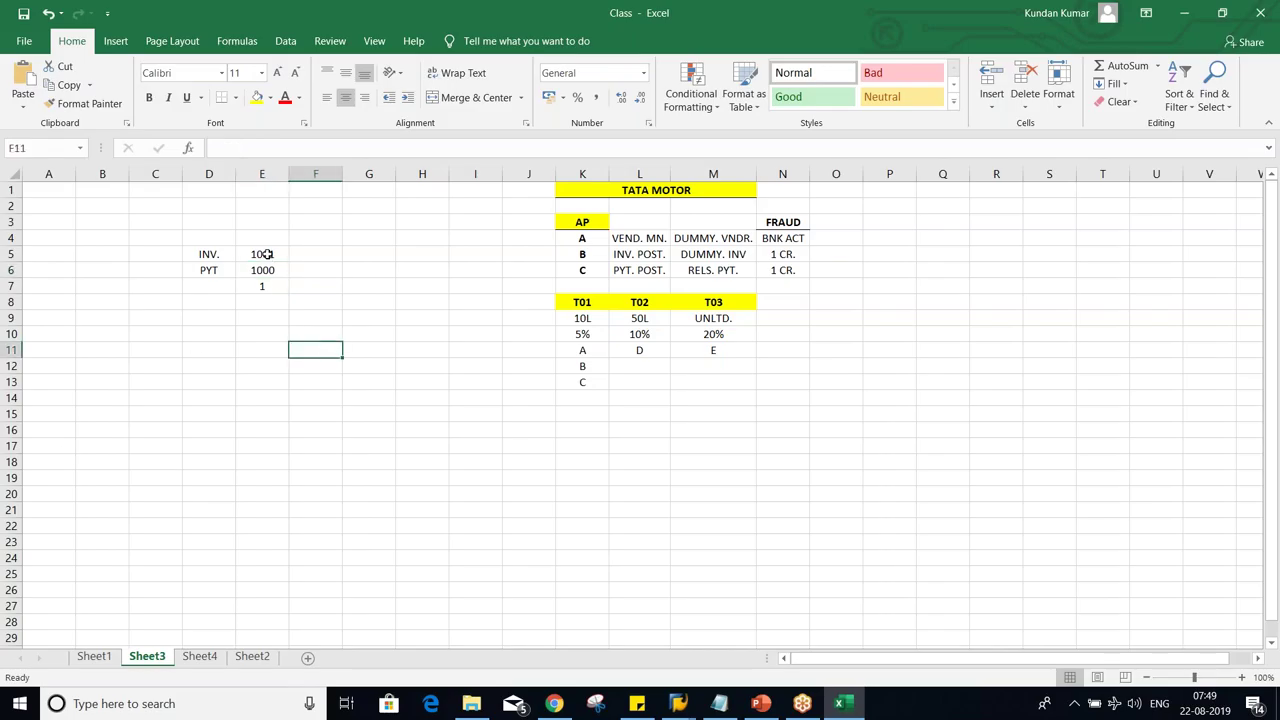
{"action": "key", "text": "alt+Tab"}
{"action": "key", "text": "Return"}
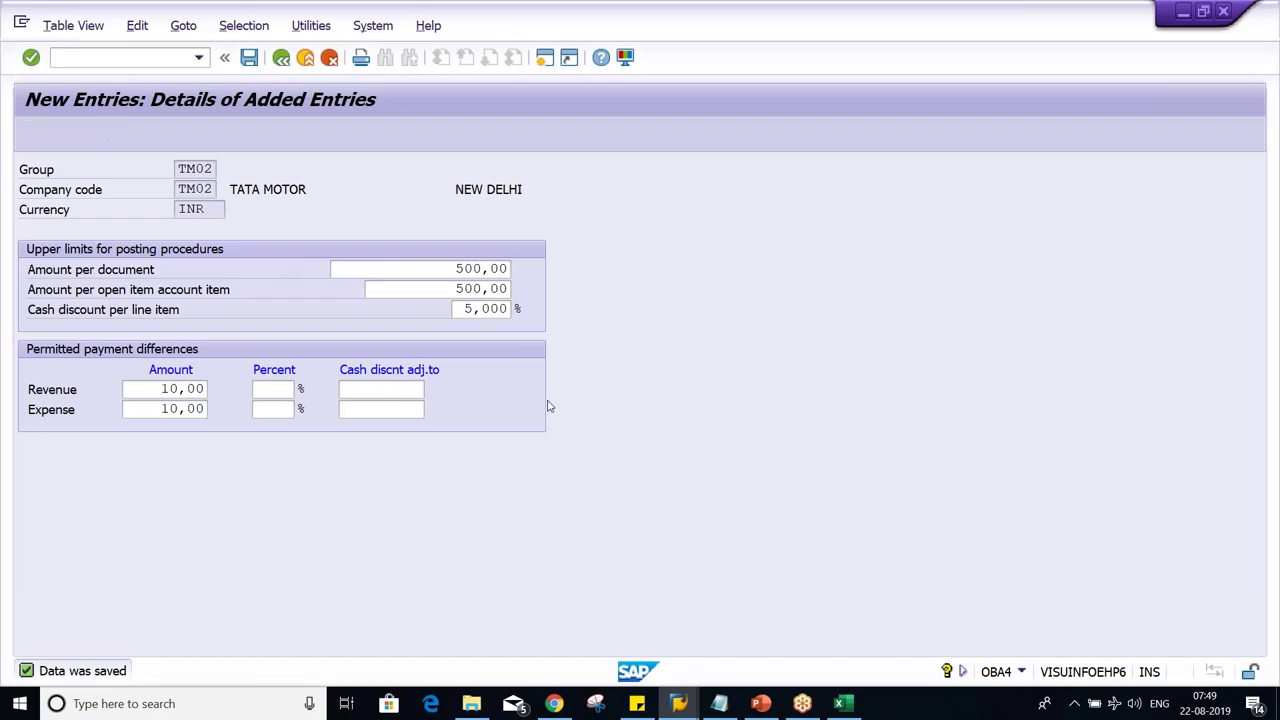
{"action": "key", "text": "ctrl+s"}
{"action": "left_click", "coordinate": [436, 268]}
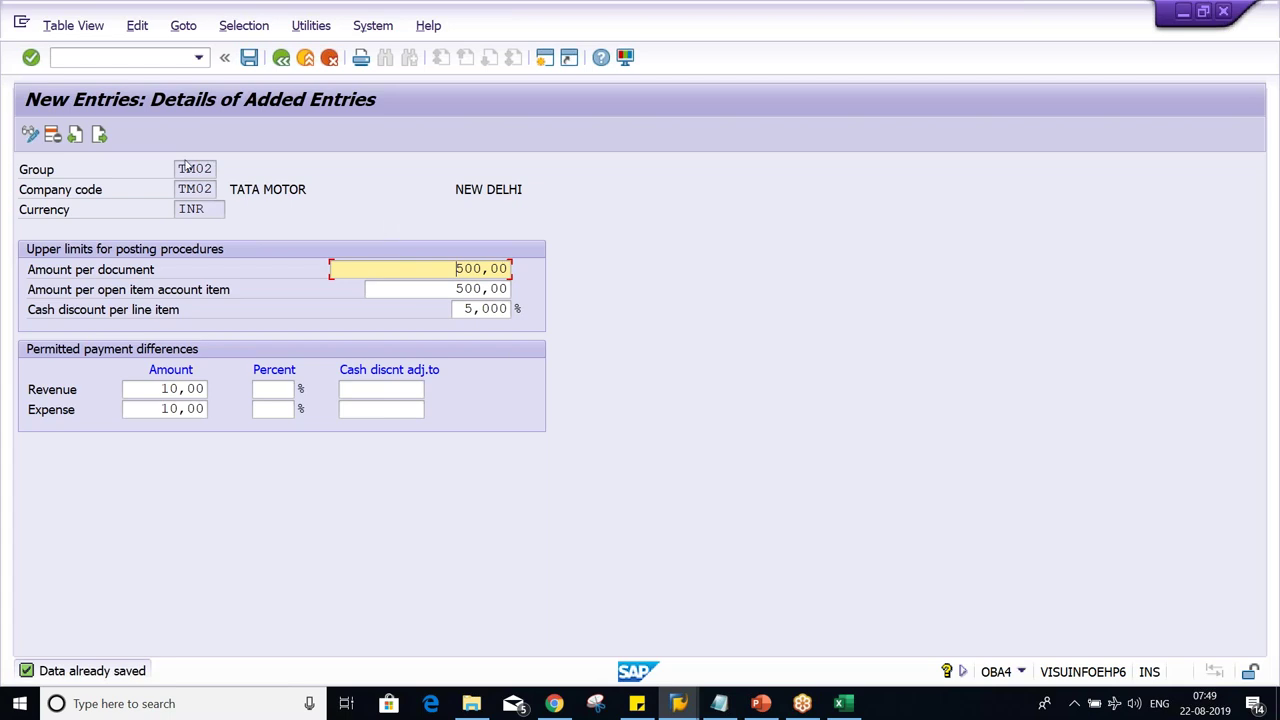
{"action": "double_click", "coordinate": [186, 169]}
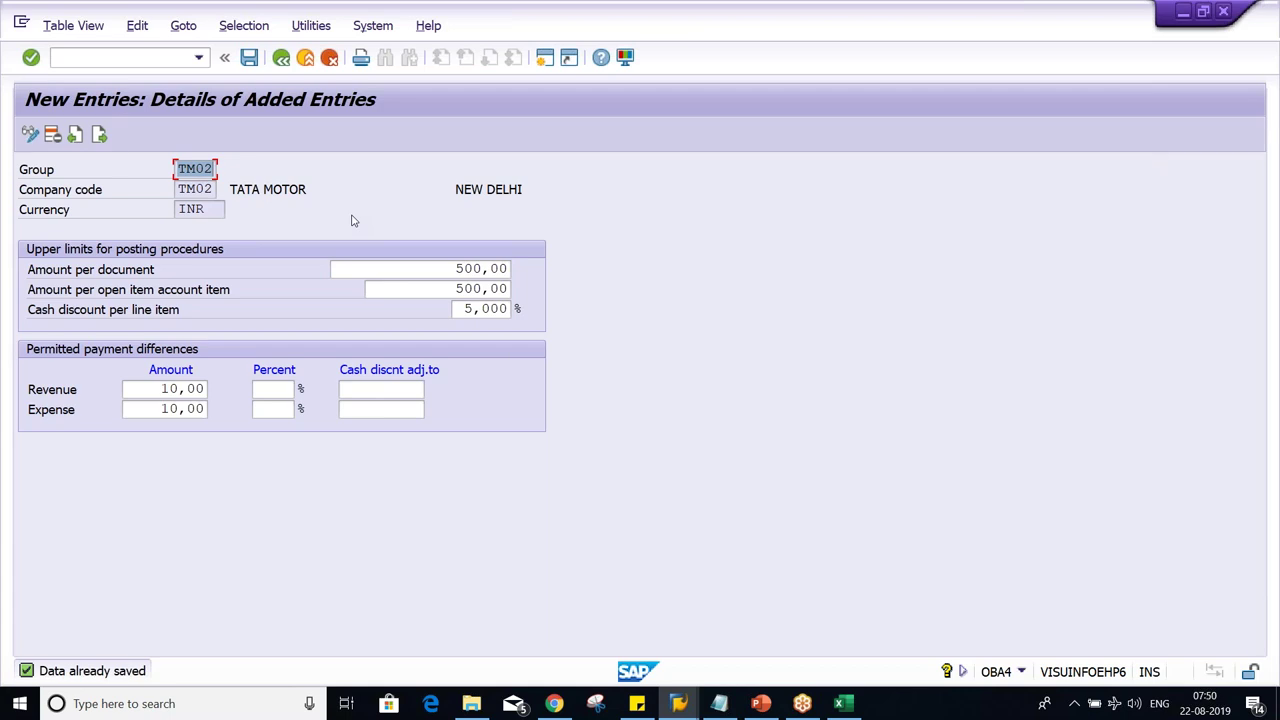
Switch to Excel, rename the T01 heading in K8 as TM02, and set the limit below it in K9 to 500.
{"action": "key", "text": "alt+Tab"}
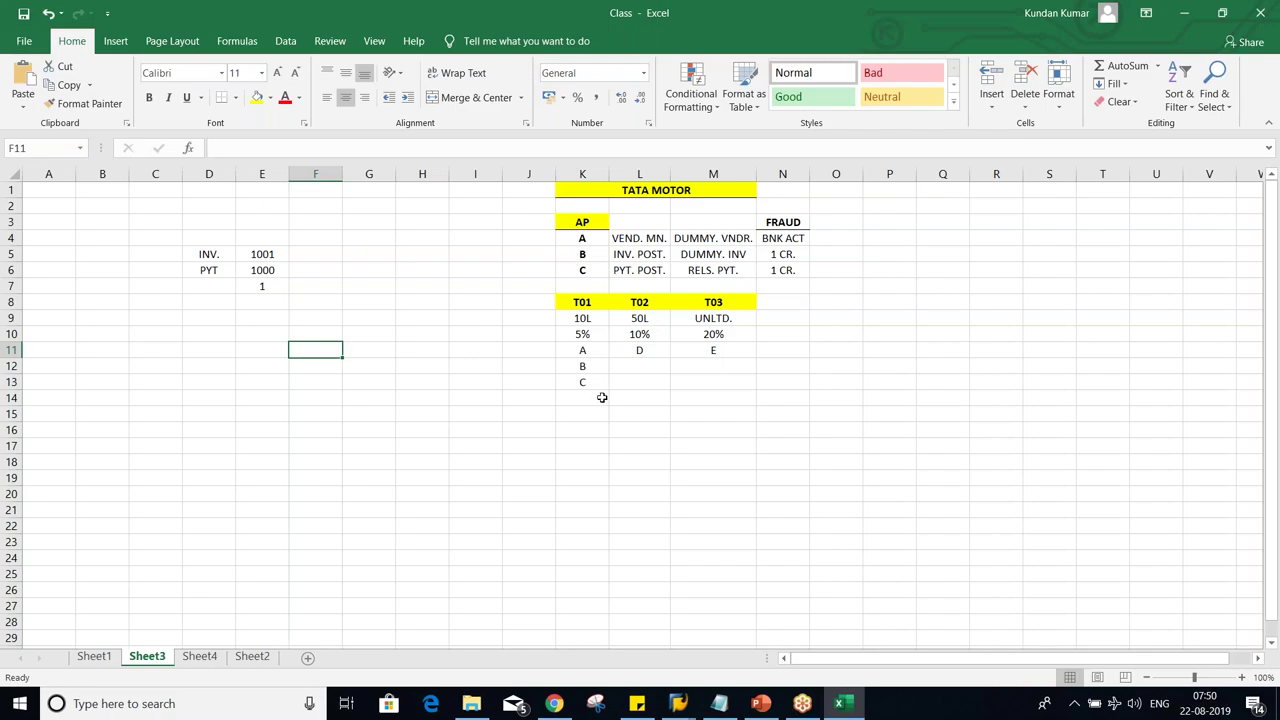
{"action": "left_click_drag", "start_coordinate": [579, 350], "coordinate": [579, 383]}
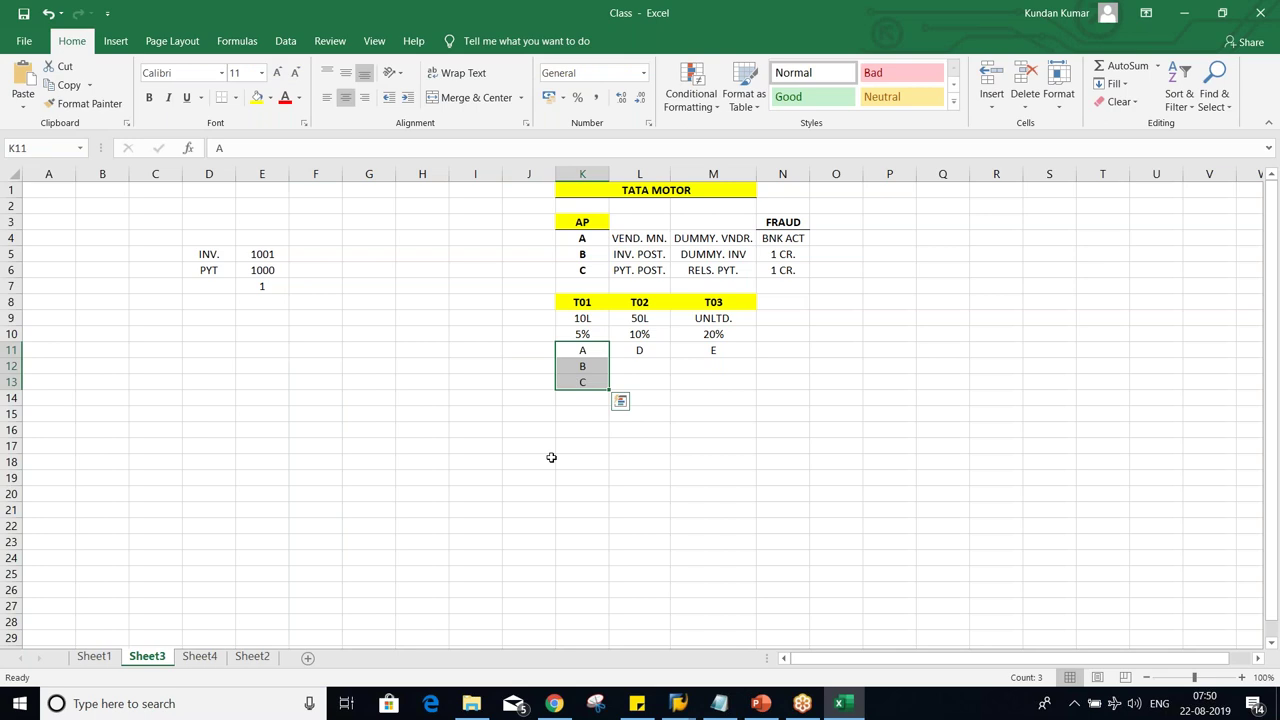
{"action": "left_click", "coordinate": [584, 302]}
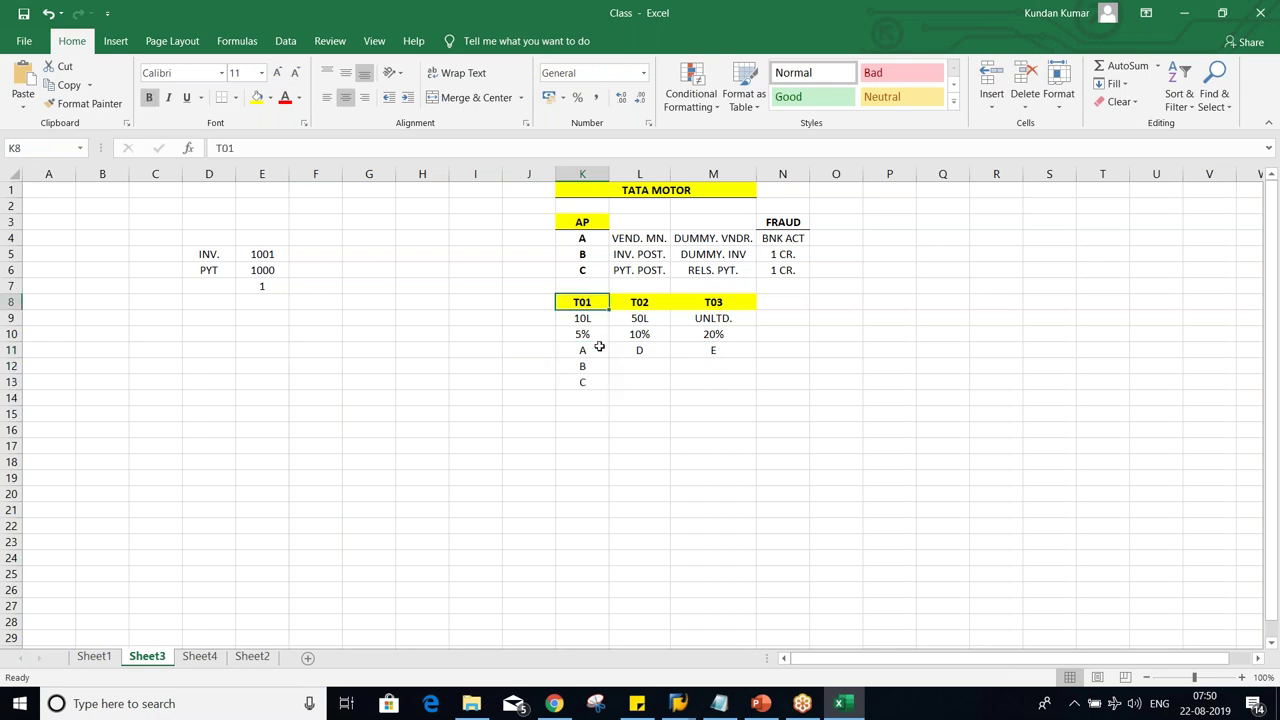
{"action": "type", "text": "TM02"}
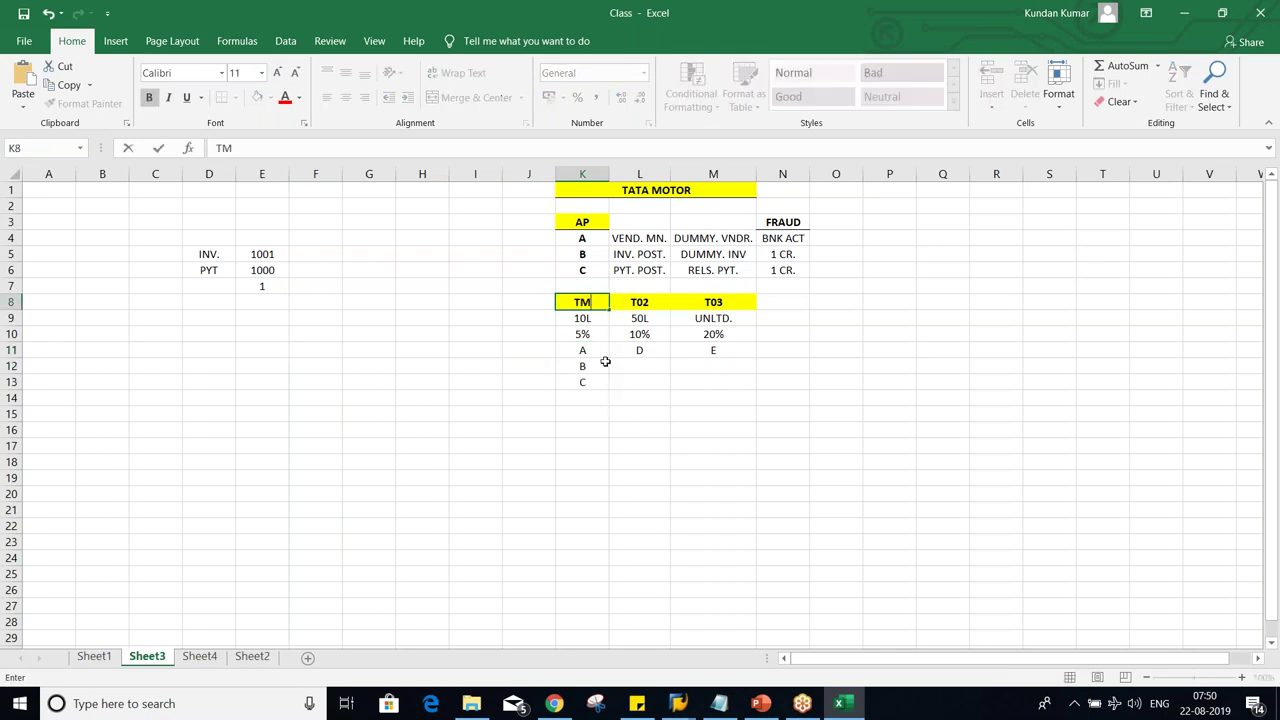
{"action": "key", "text": "Return"}
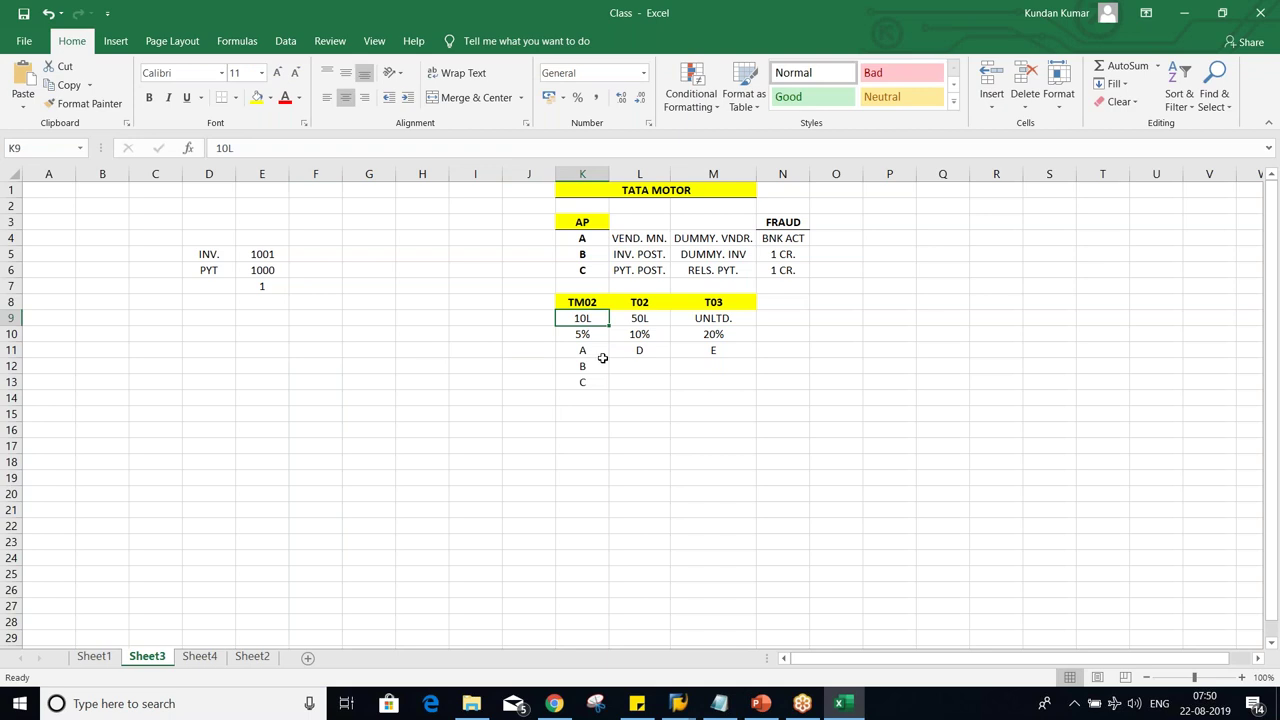
{"action": "type", "text": "500"}
{"action": "key", "text": "Return"}
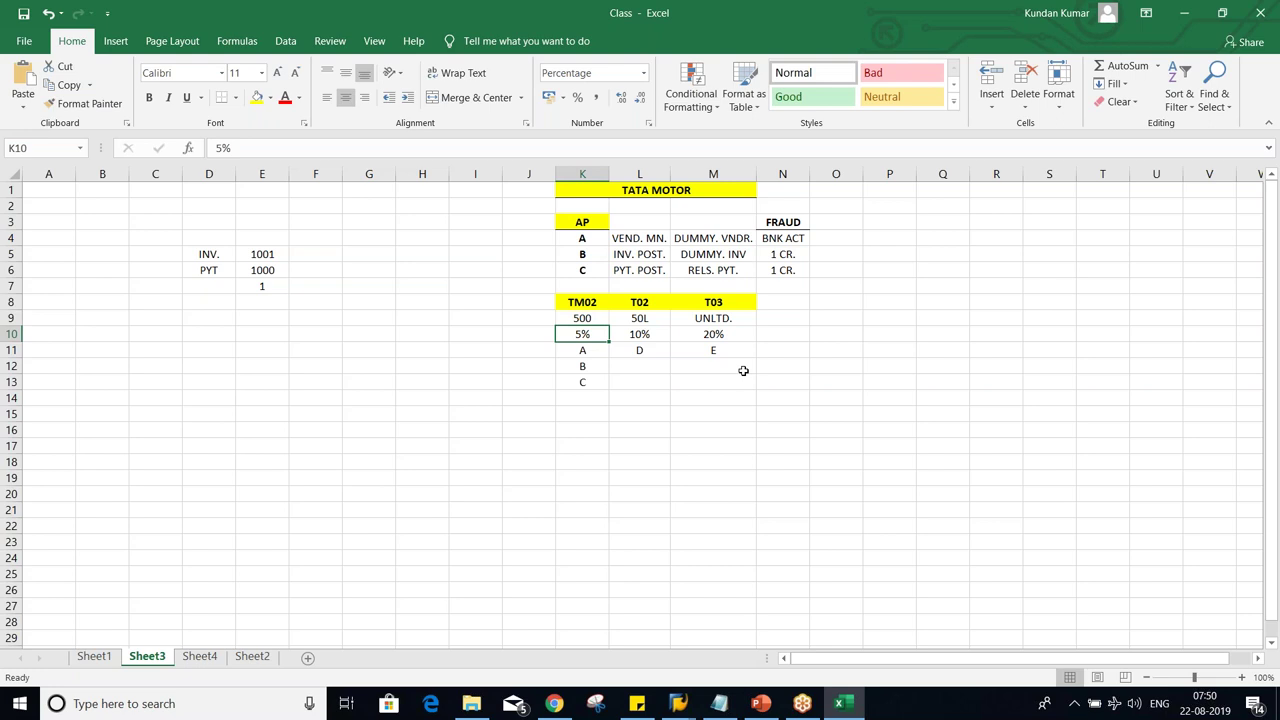
Review the TM02 limit, percentage and assigned staff A to C in Excel, and examine the amount per document in SAP.
{"action": "left_click", "coordinate": [585, 316]}
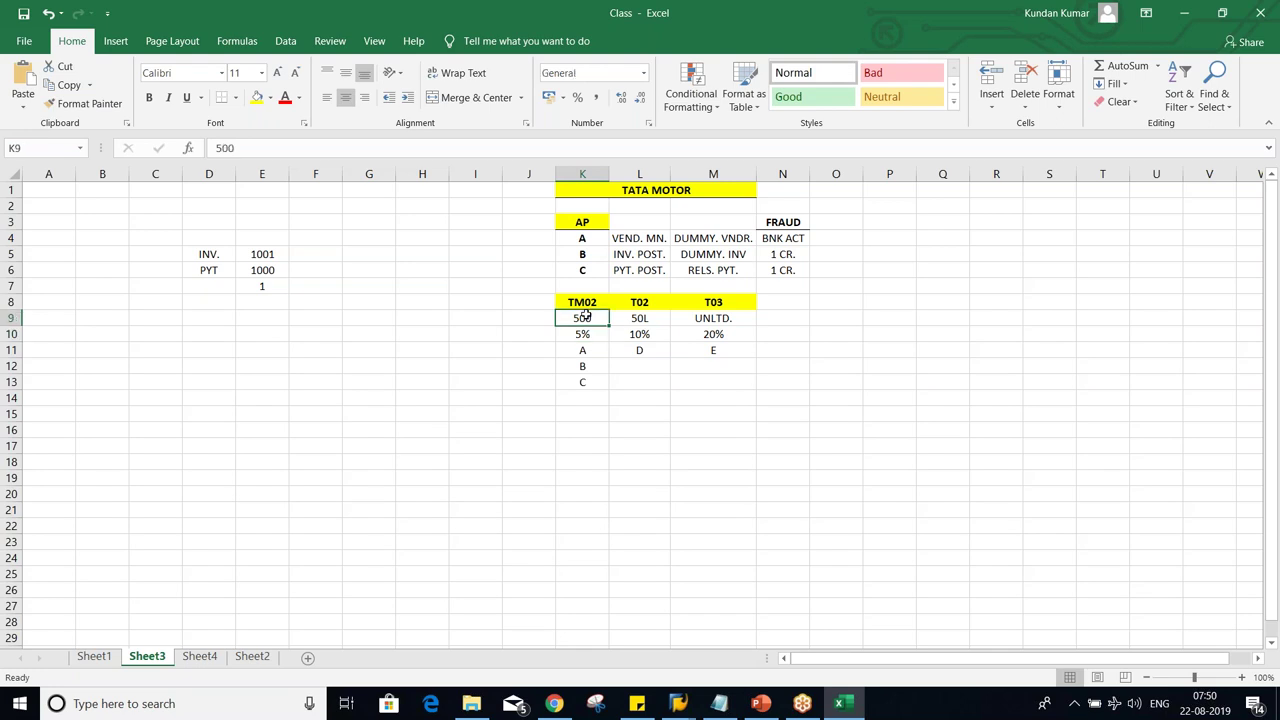
{"action": "left_click", "coordinate": [581, 354]}
{"action": "left_click_drag", "start_coordinate": [581, 356], "coordinate": [587, 387]}
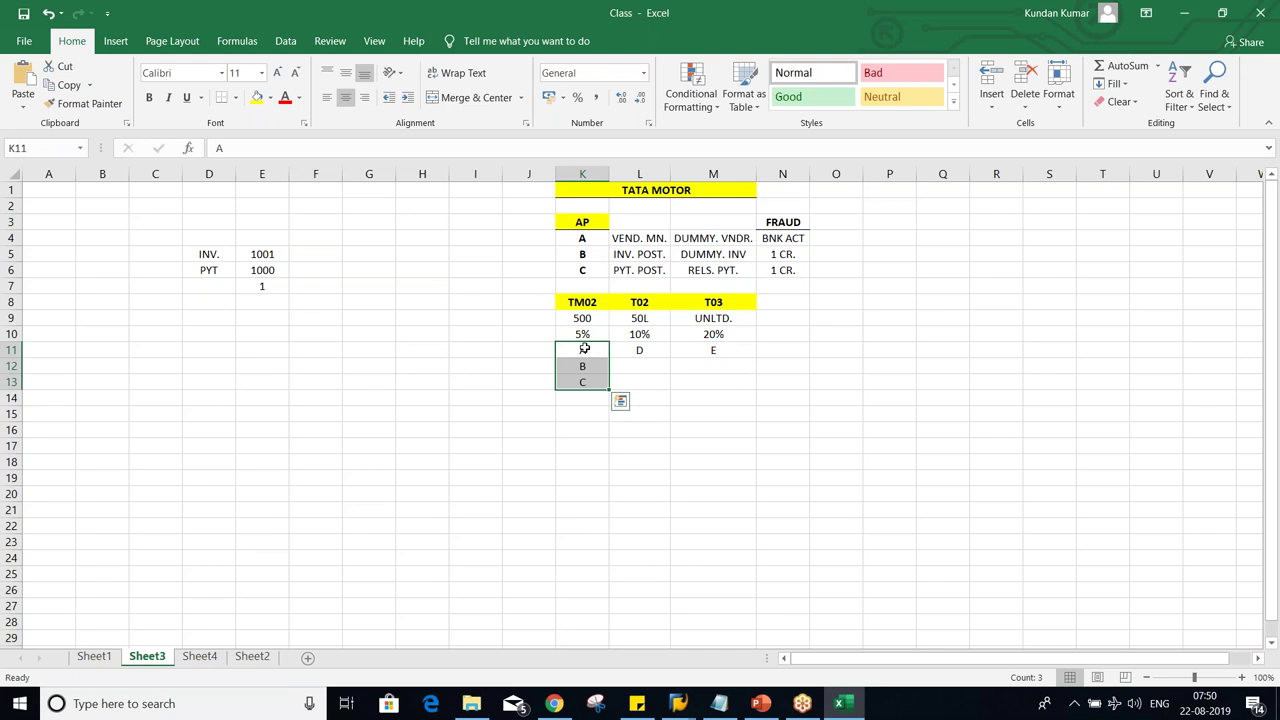
{"action": "left_click", "coordinate": [580, 299]}
{"action": "left_click", "coordinate": [588, 322]}
{"action": "left_click", "coordinate": [587, 302]}
{"action": "left_click", "coordinate": [588, 323]}
{"action": "left_click_drag", "start_coordinate": [588, 322], "coordinate": [590, 334]}
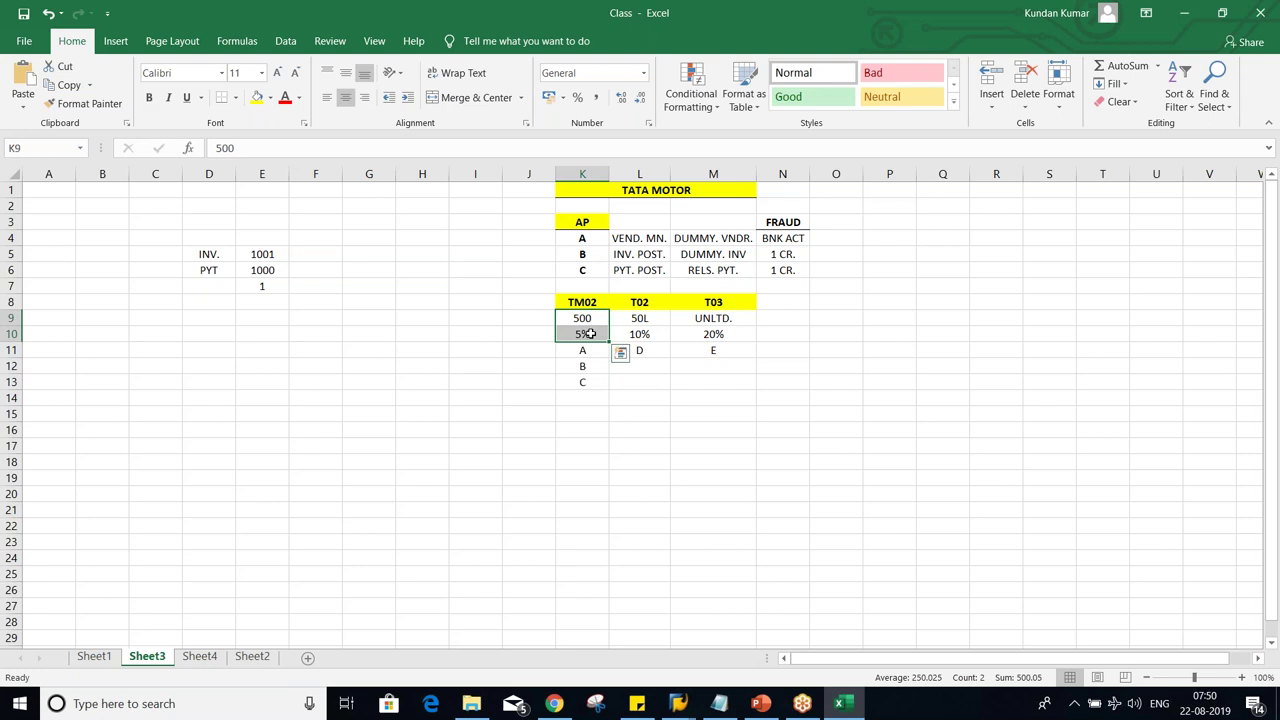
{"action": "key", "text": "alt+Tab"}
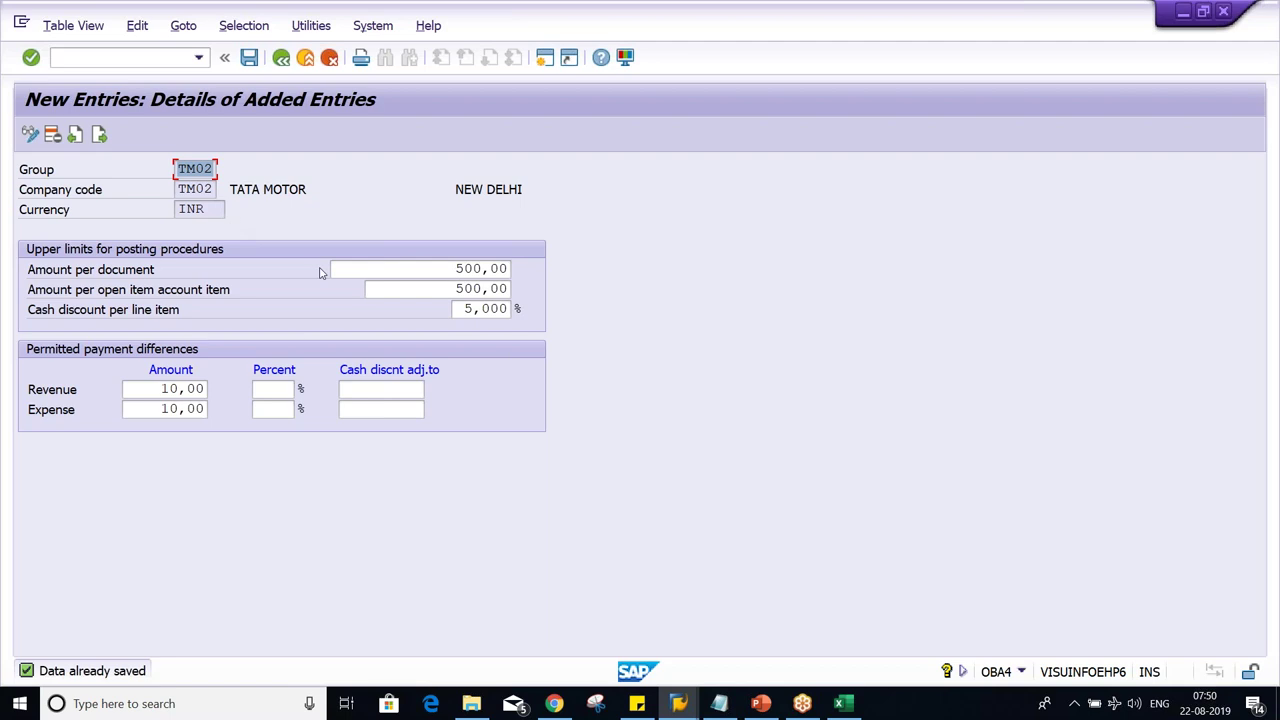
{"action": "left_click", "coordinate": [420, 266]}
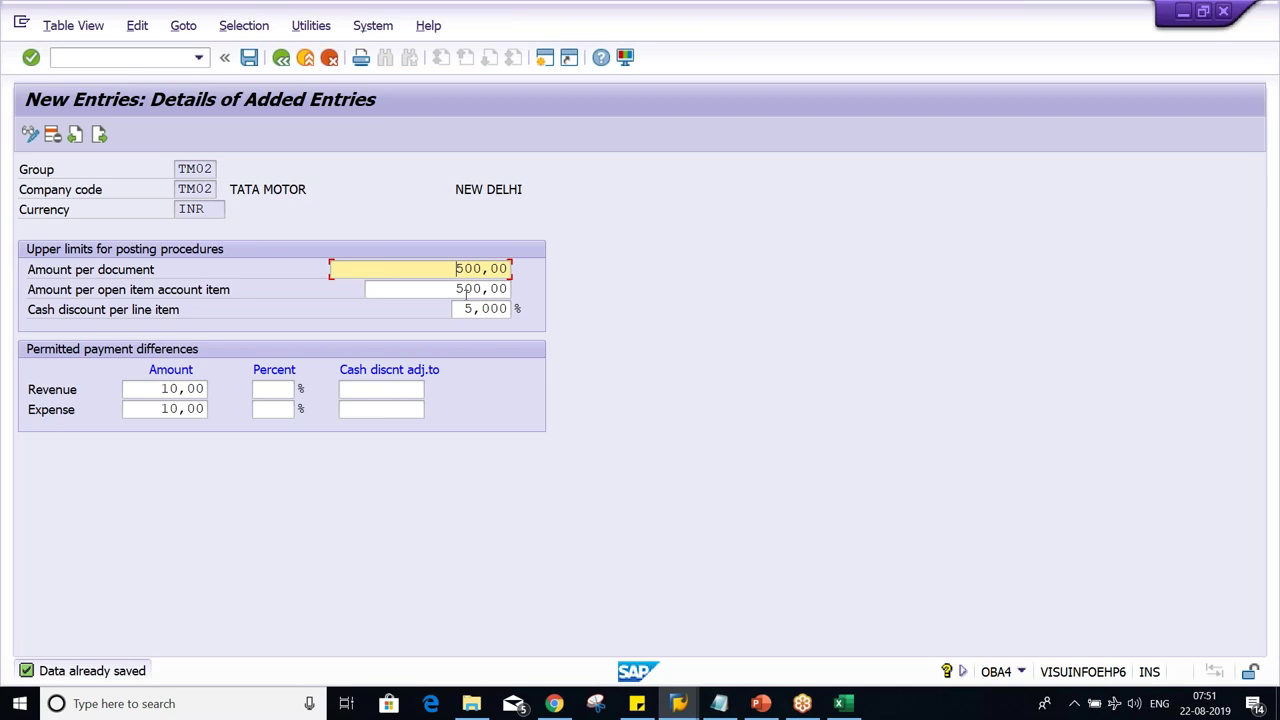
Go to transaction OB57 and start new entries for assigning users to tolerance groups.
{"action": "left_click", "coordinate": [90, 57]}
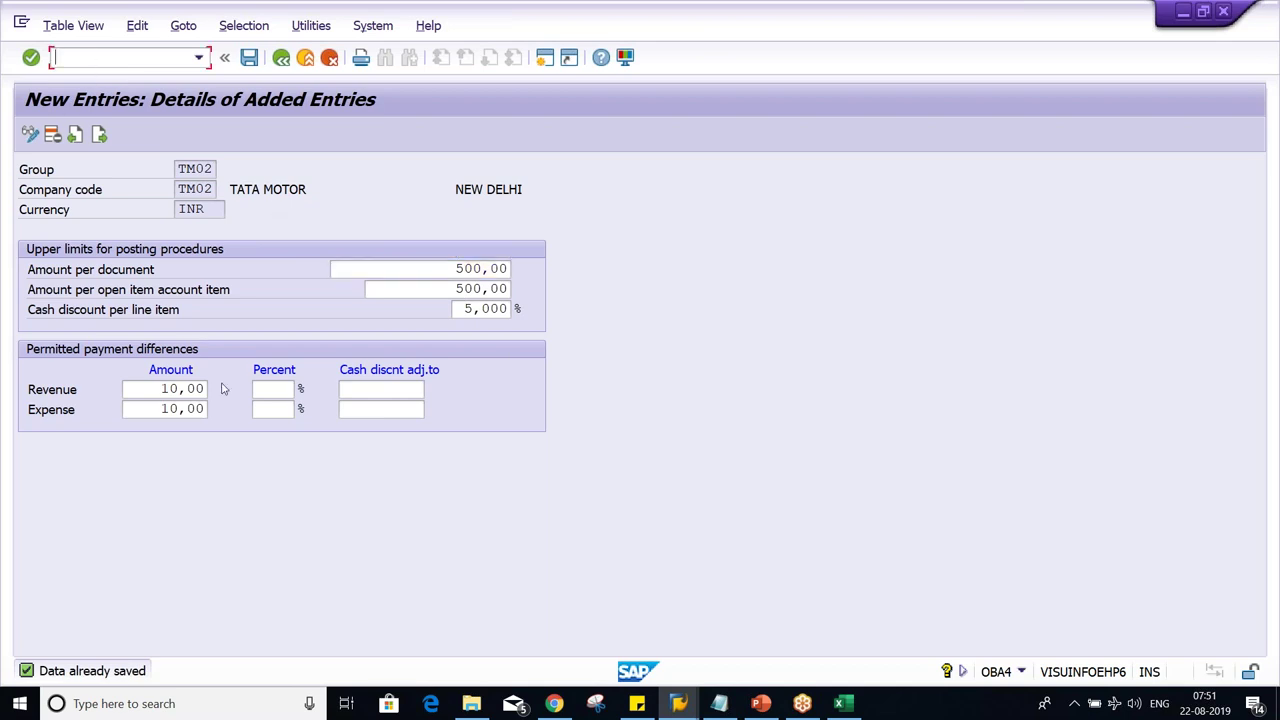
{"action": "type", "text": "/NOB57"}
{"action": "key", "text": "Return"}
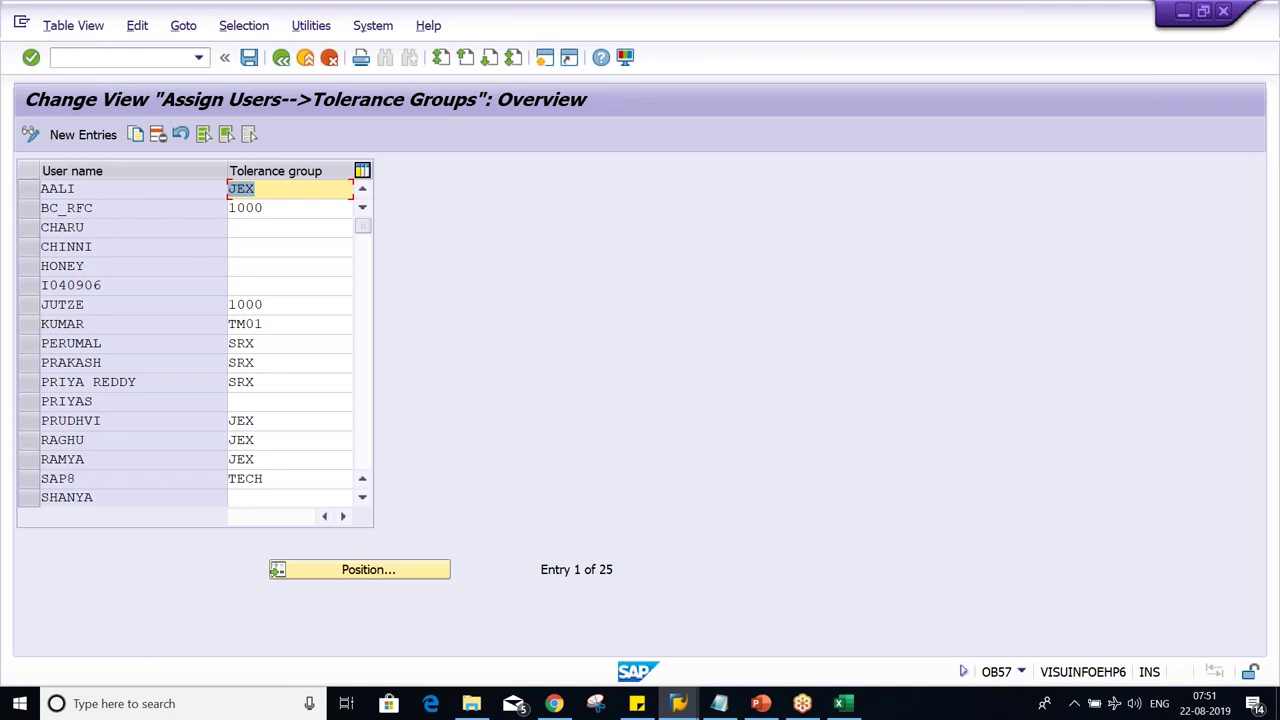
{"action": "left_click", "coordinate": [78, 134]}
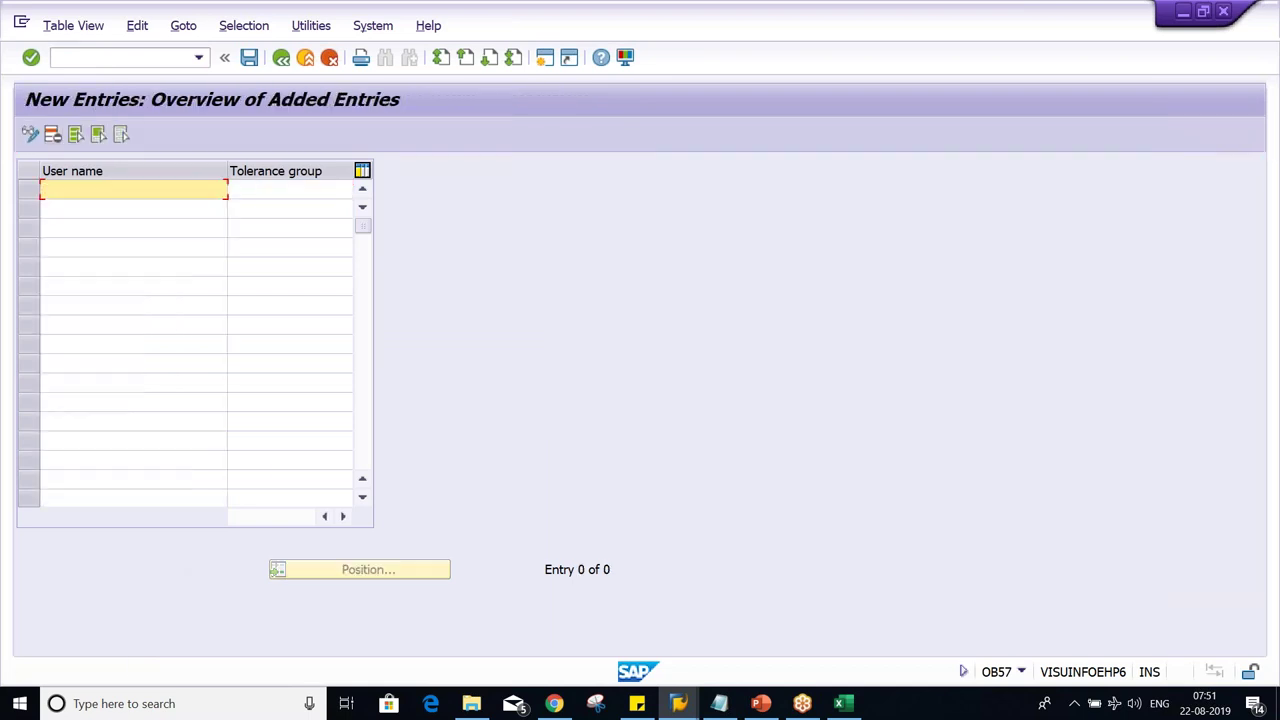
Enter the employee's user name in the first row and assign it tolerance group TM02.
{"action": "type", "text": "K"}
{"action": "key", "text": "Down"}
{"action": "key", "text": "Return"}
{"action": "key", "text": "Tab"}
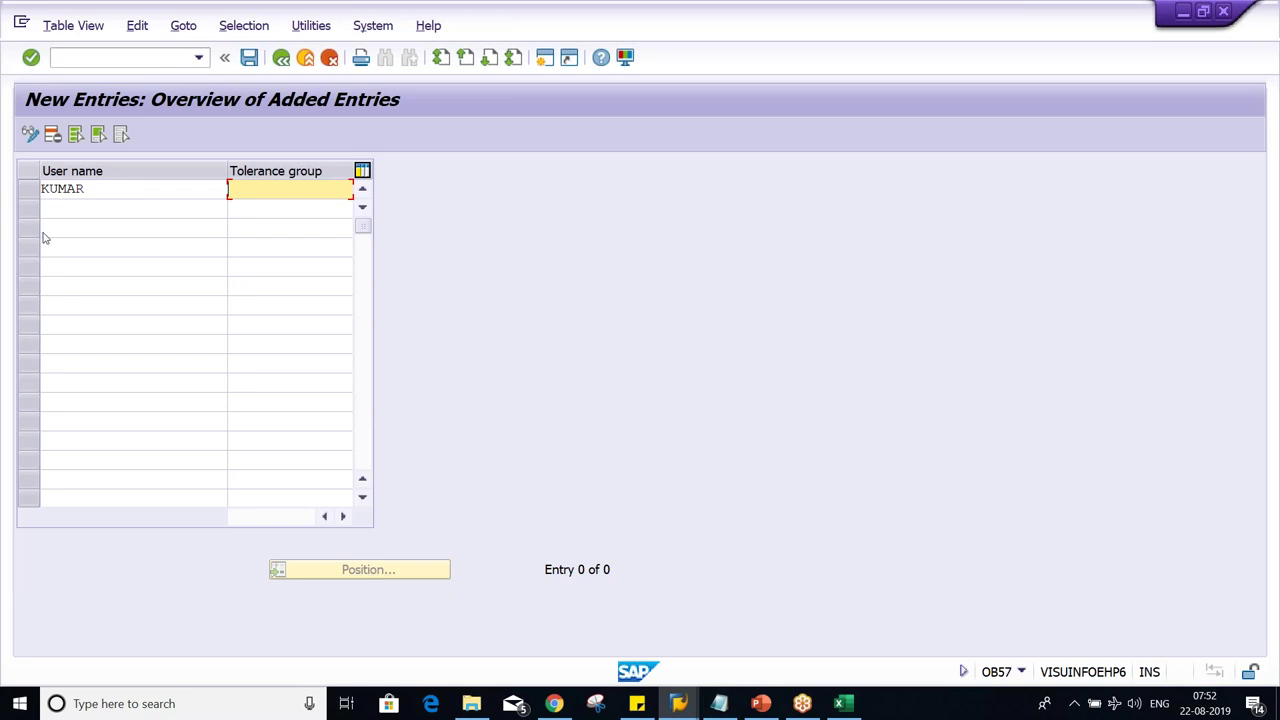
{"action": "left_click", "coordinate": [88, 190]}
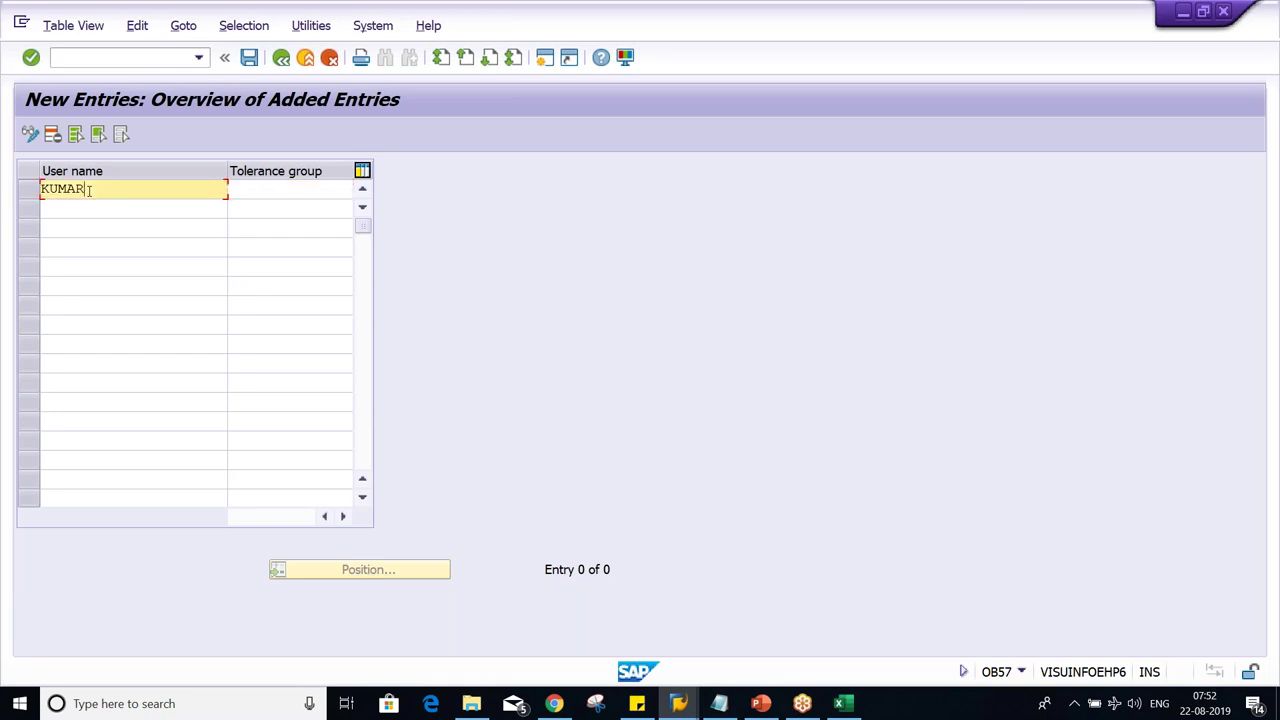
{"action": "left_click", "coordinate": [253, 191]}
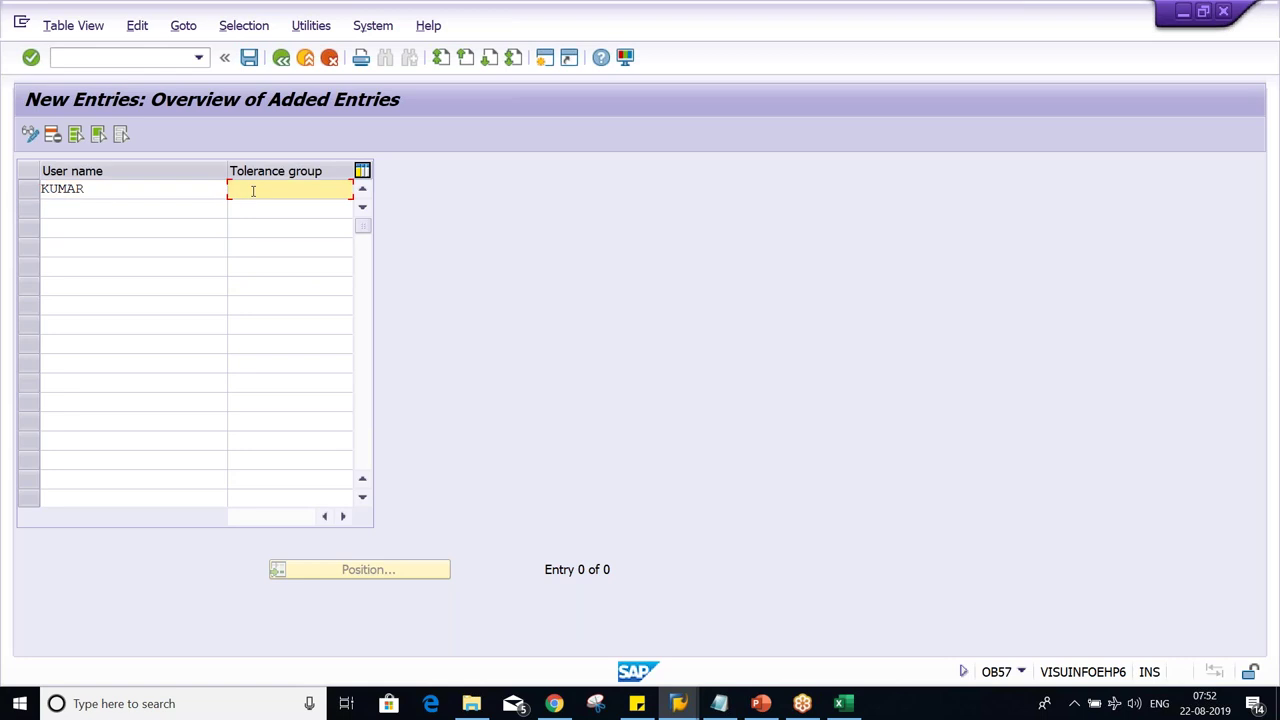
{"action": "type", "text": "T"}
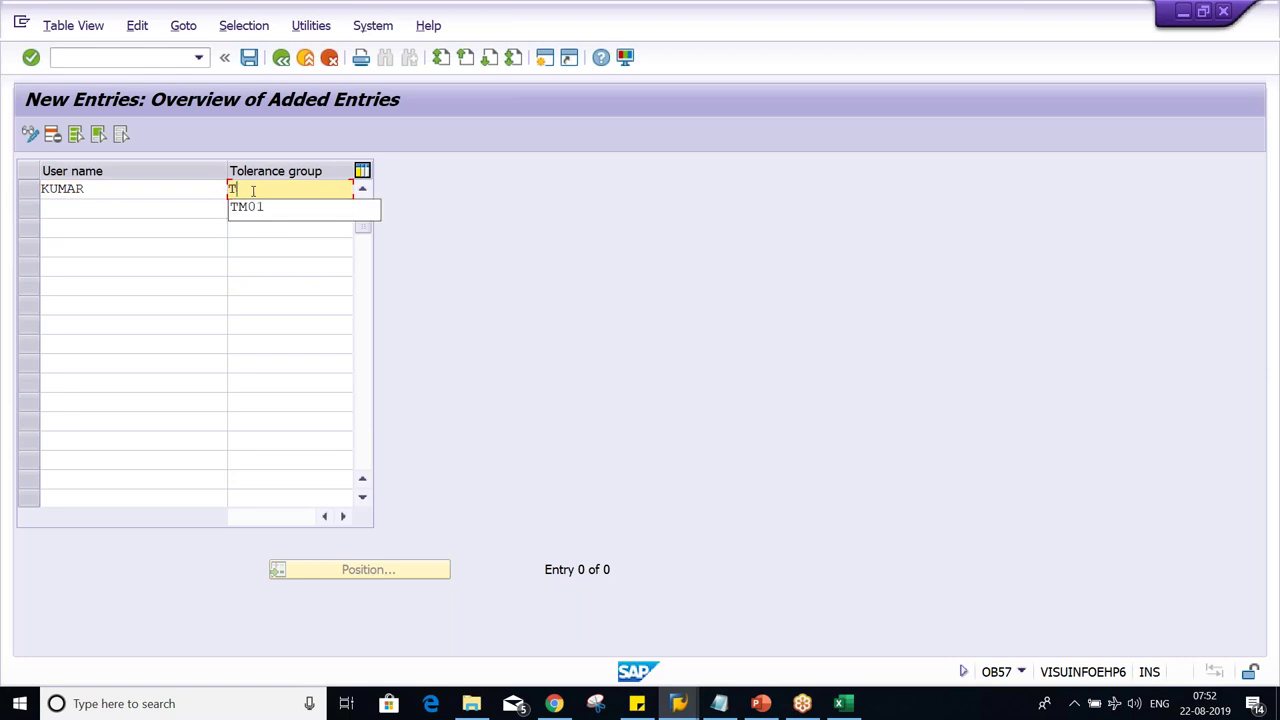
{"action": "type", "text": "M02"}
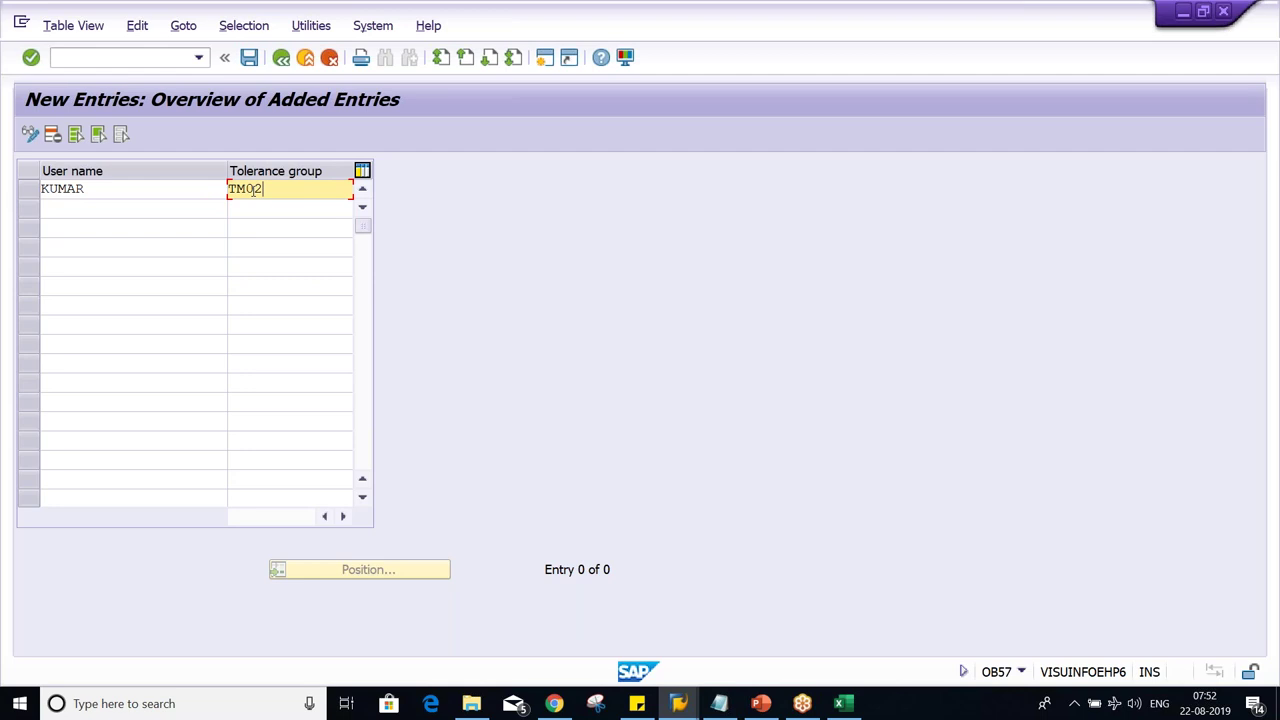
{"action": "key", "text": "Return"}
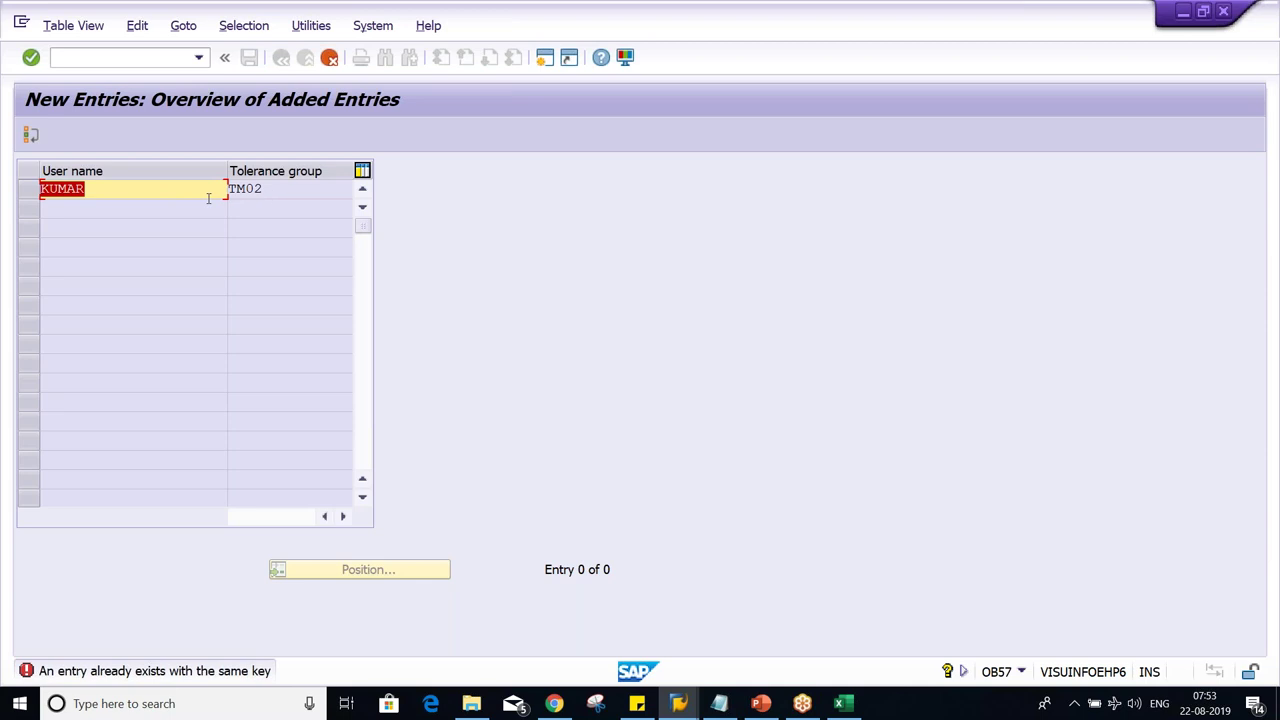
{"action": "left_click", "coordinate": [330, 58]}
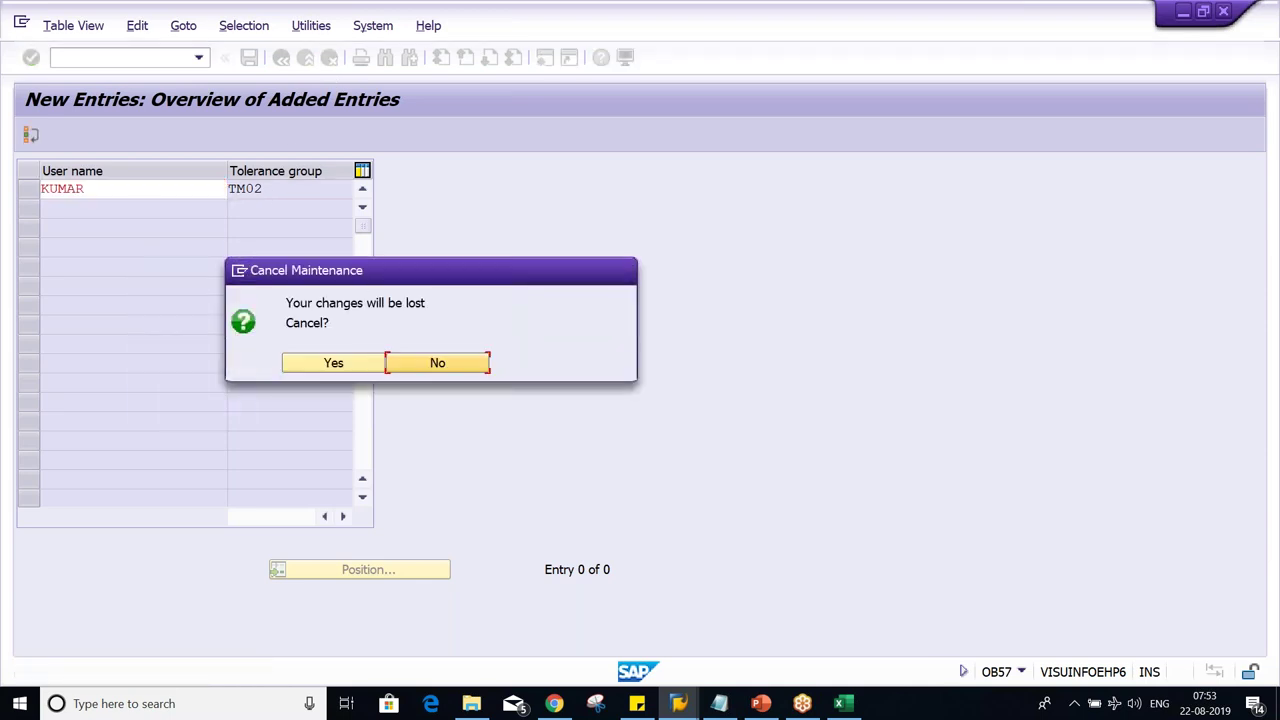
{"action": "left_click", "coordinate": [333, 361]}
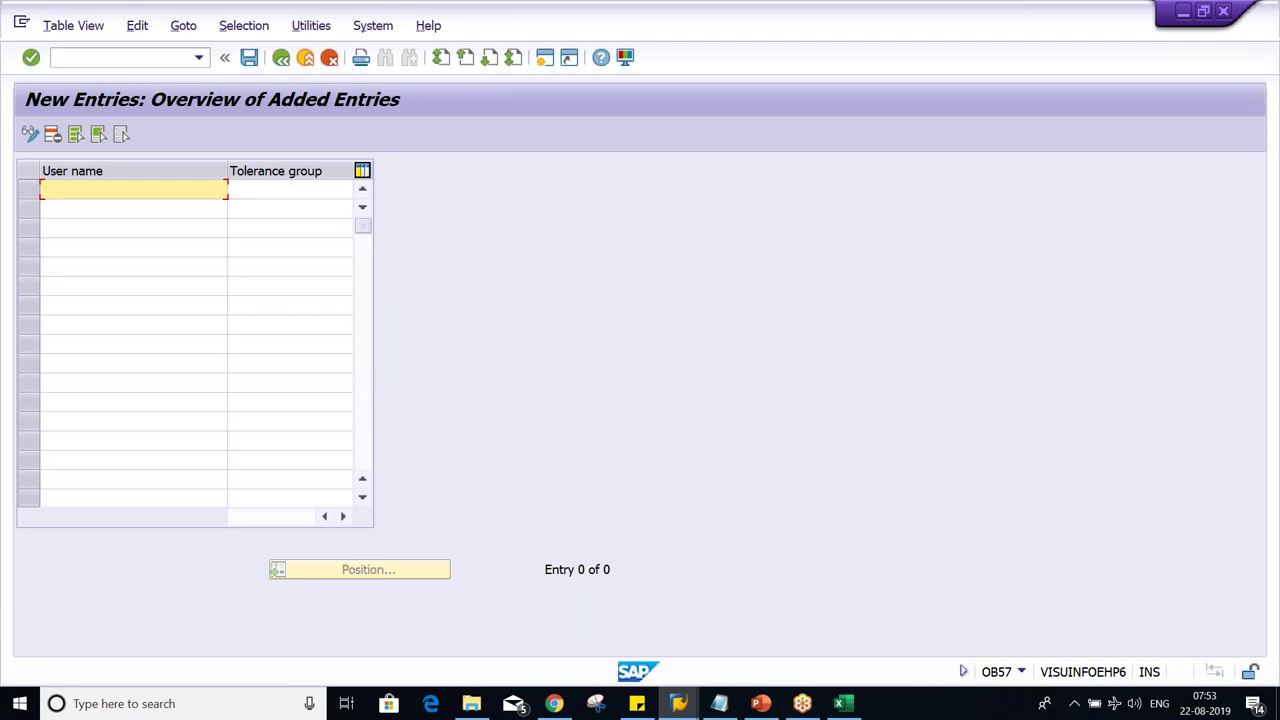
Return to the assignment overview, find the user's existing entry with tolerance group TM01, delete it and save.
{"action": "left_click", "coordinate": [282, 58]}
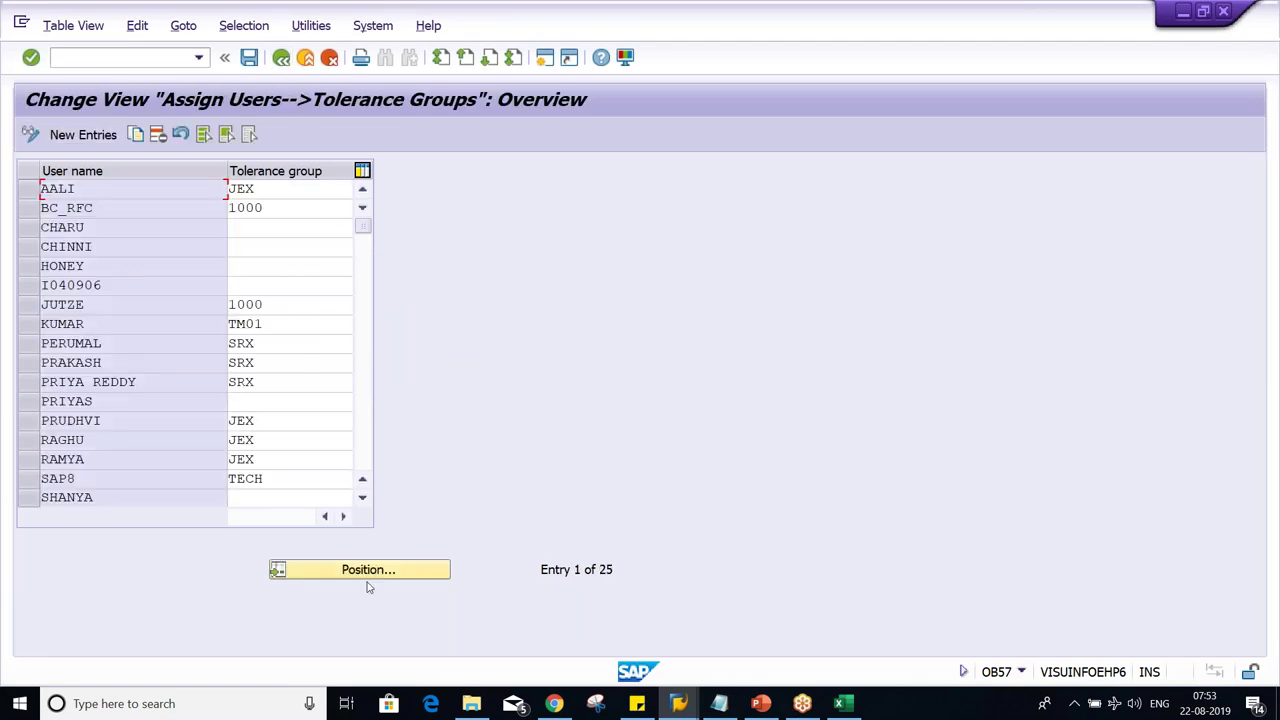
{"action": "left_click", "coordinate": [422, 568]}
{"action": "type", "text": "KUMAR"}
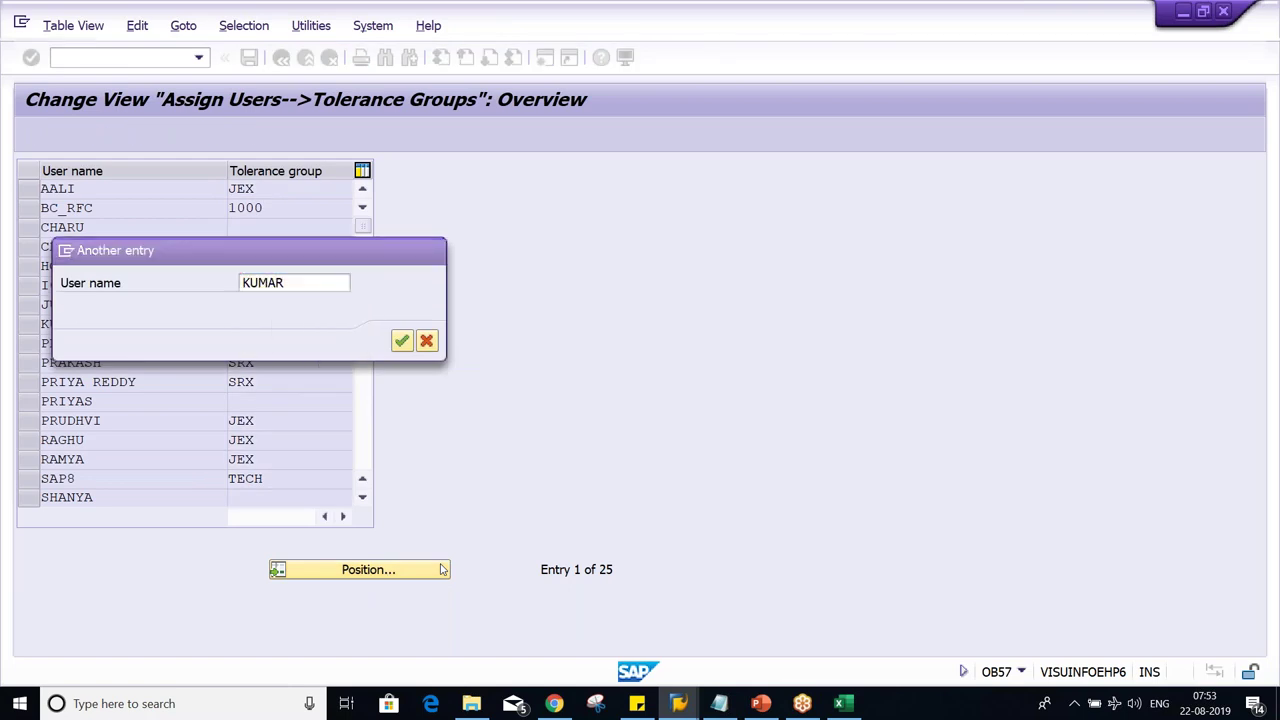
{"action": "key", "text": "Return"}
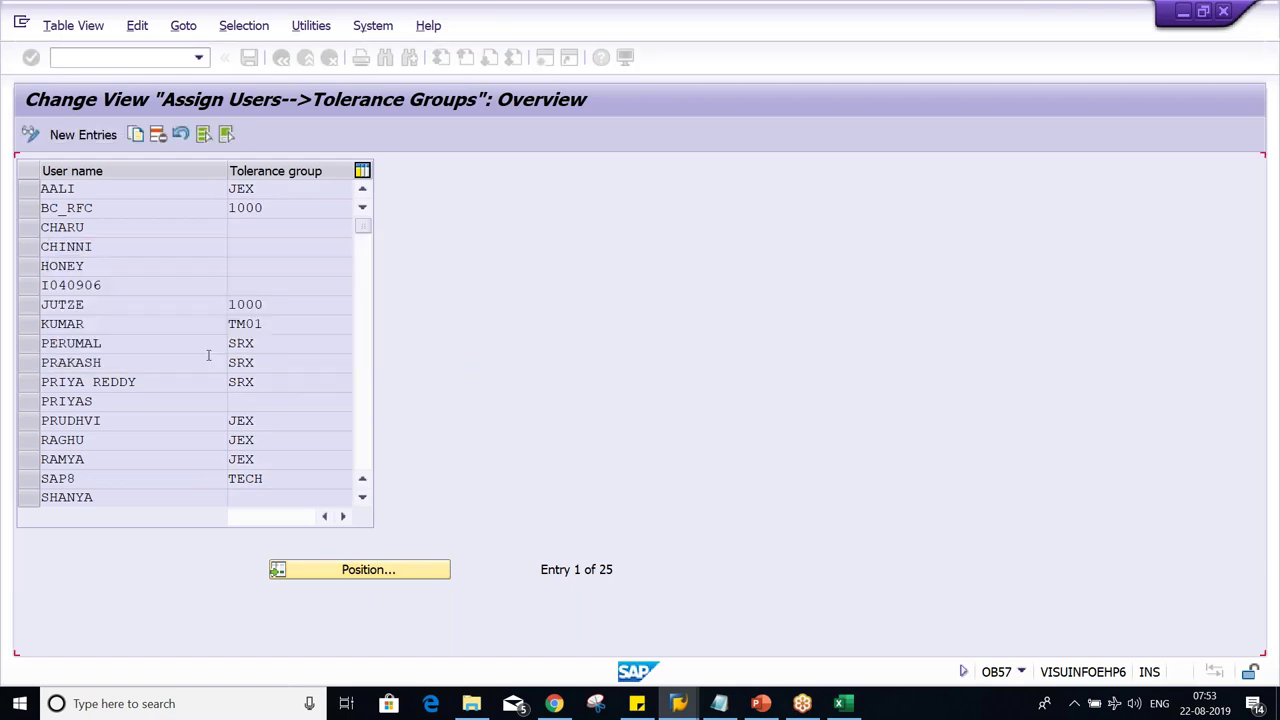
{"action": "left_click", "coordinate": [30, 189]}
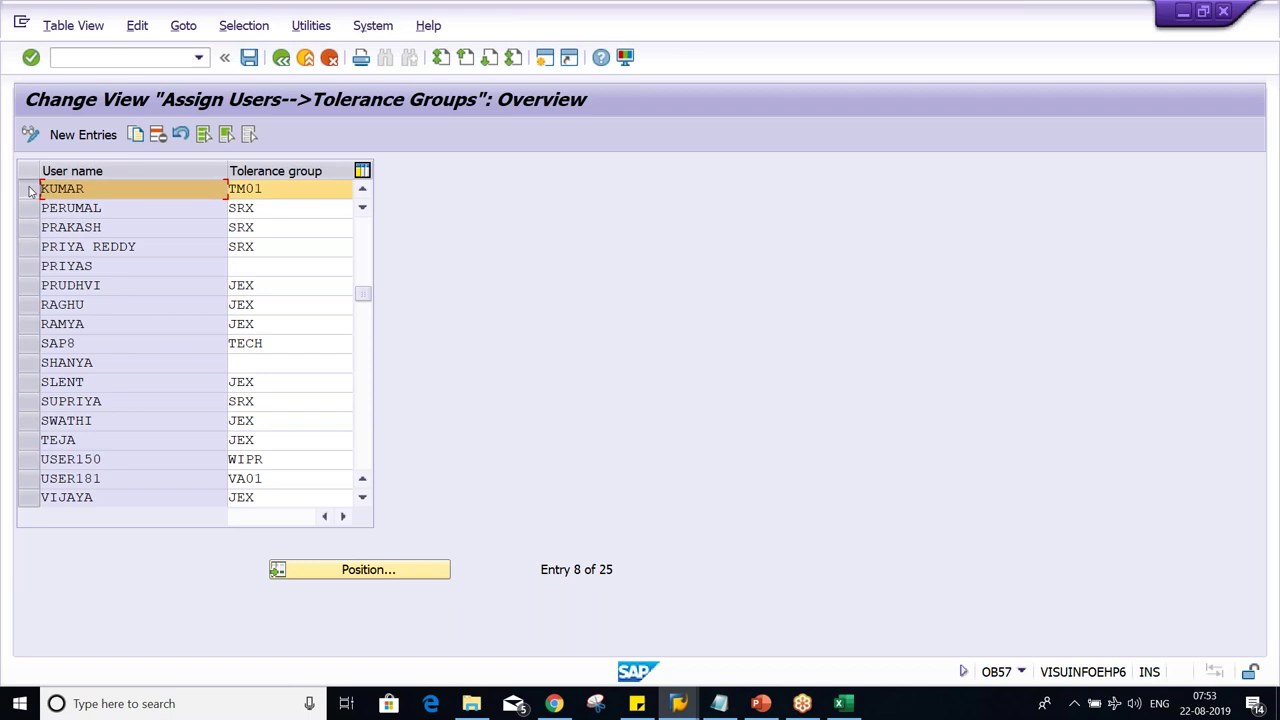
{"action": "key", "text": "shift+F2"}
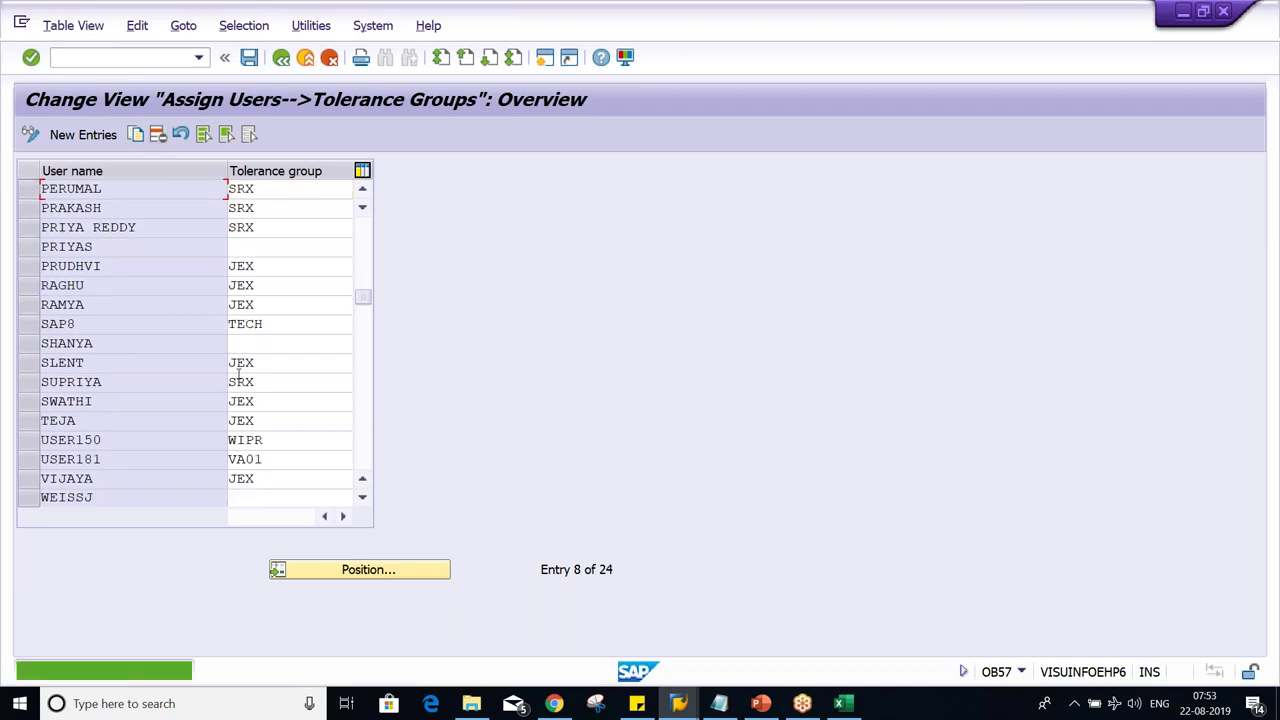
{"action": "key", "text": "ctrl+s"}
{"action": "key", "text": "Return"}
Create a new entry assigning the same user to tolerance group TM02 and save it.
{"action": "left_click", "coordinate": [93, 140]}
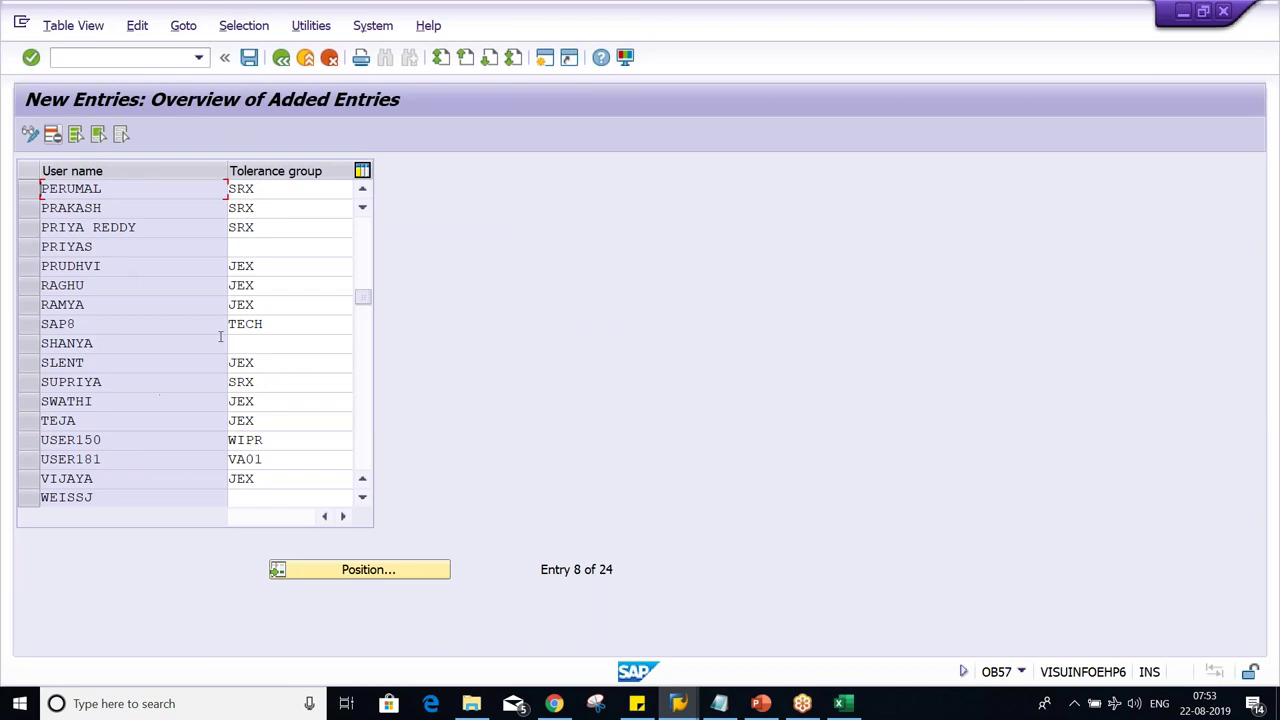
{"action": "type", "text": "K"}
{"action": "left_click", "coordinate": [150, 208]}
{"action": "left_click", "coordinate": [280, 189]}
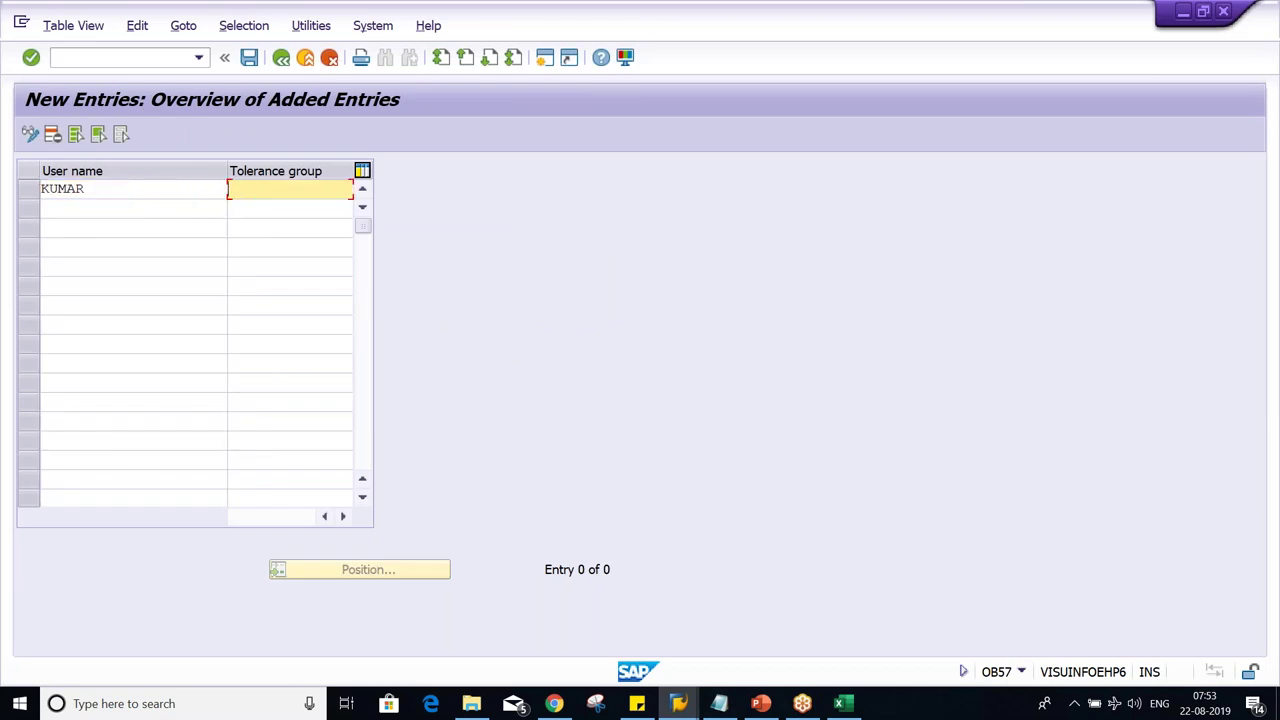
{"action": "type", "text": "T"}
{"action": "left_click", "coordinate": [250, 207]}
{"action": "key", "text": "Return"}
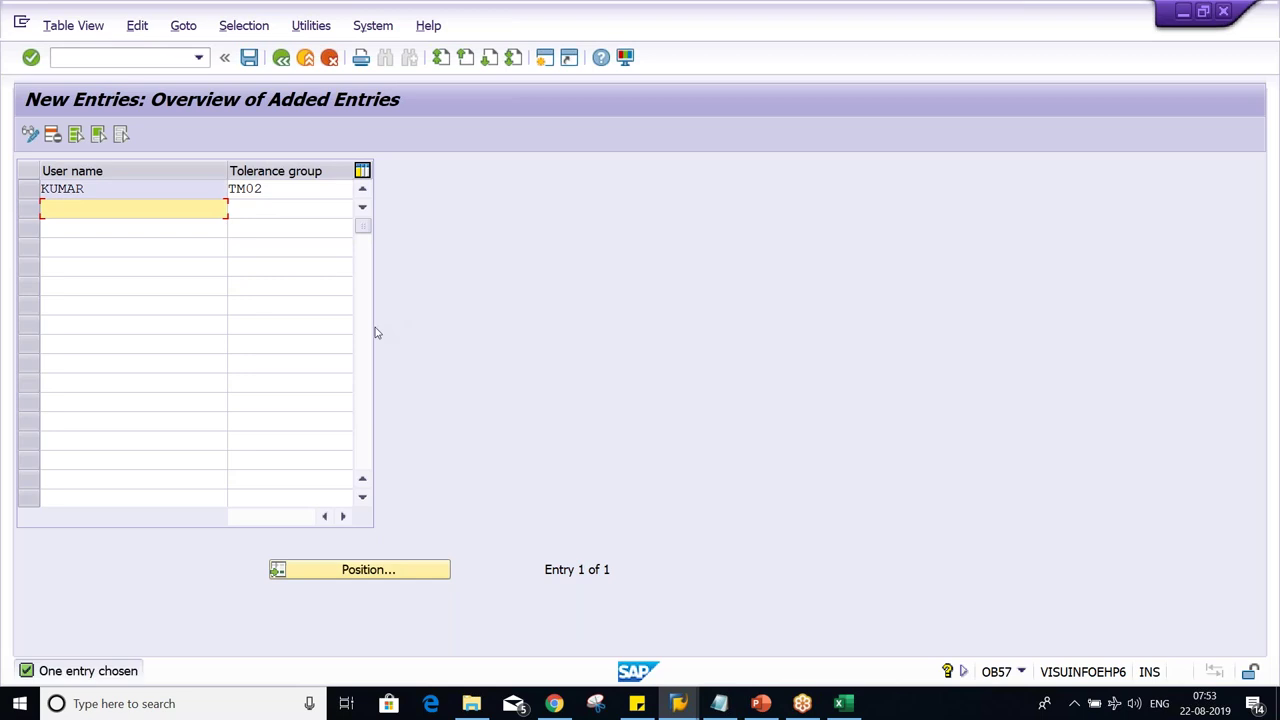
{"action": "key", "text": "ctrl+s"}
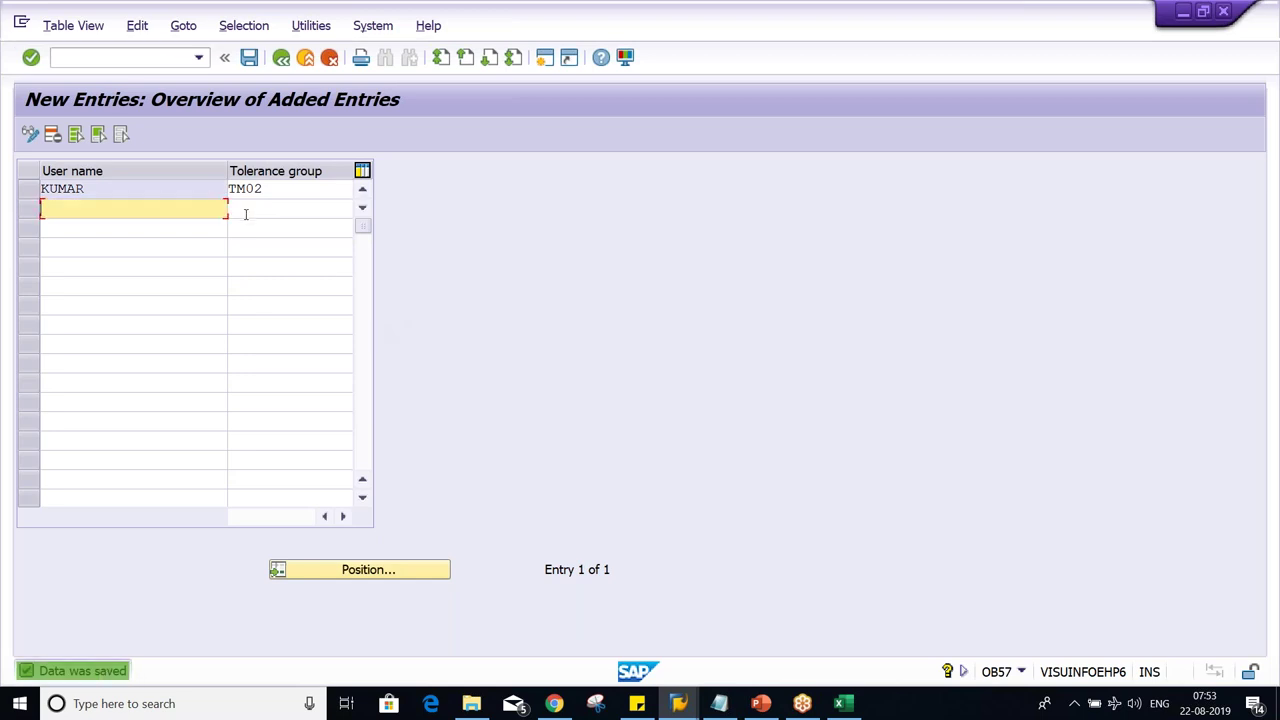
Open transaction OBA4 for the FI user tolerance groups in a new session.
{"action": "left_click", "coordinate": [274, 187]}
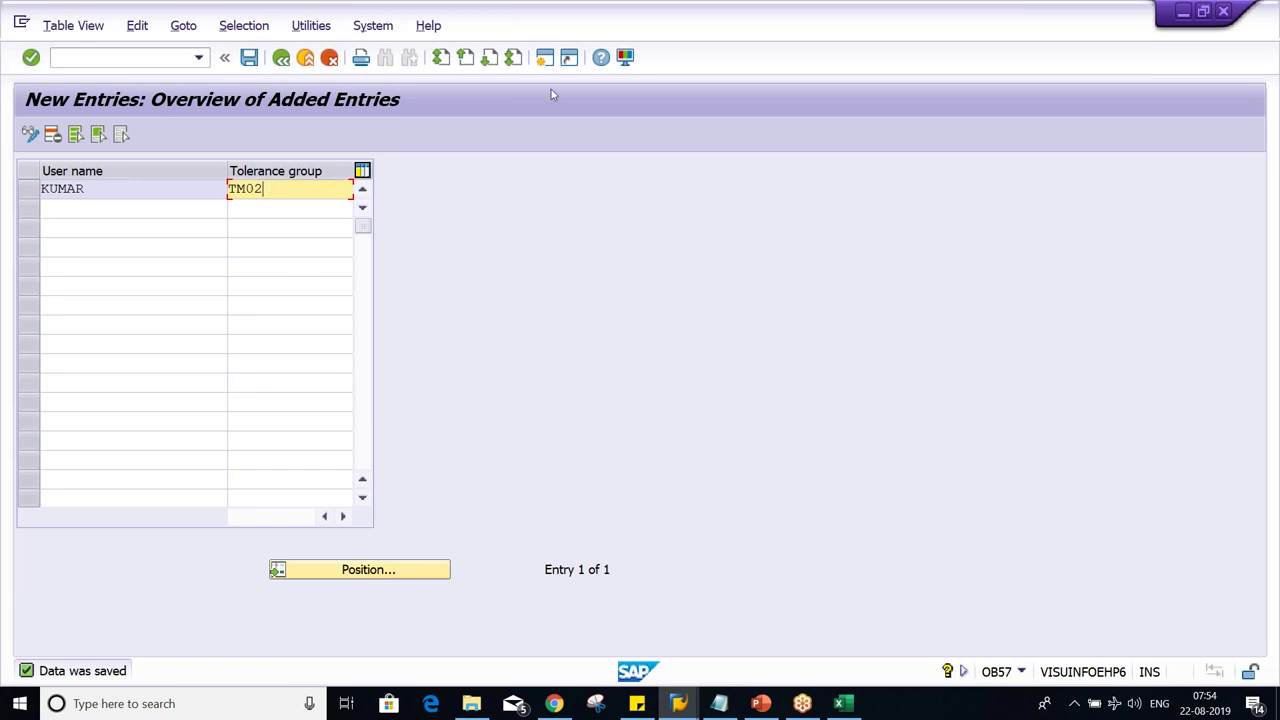
{"action": "left_click", "coordinate": [544, 58]}
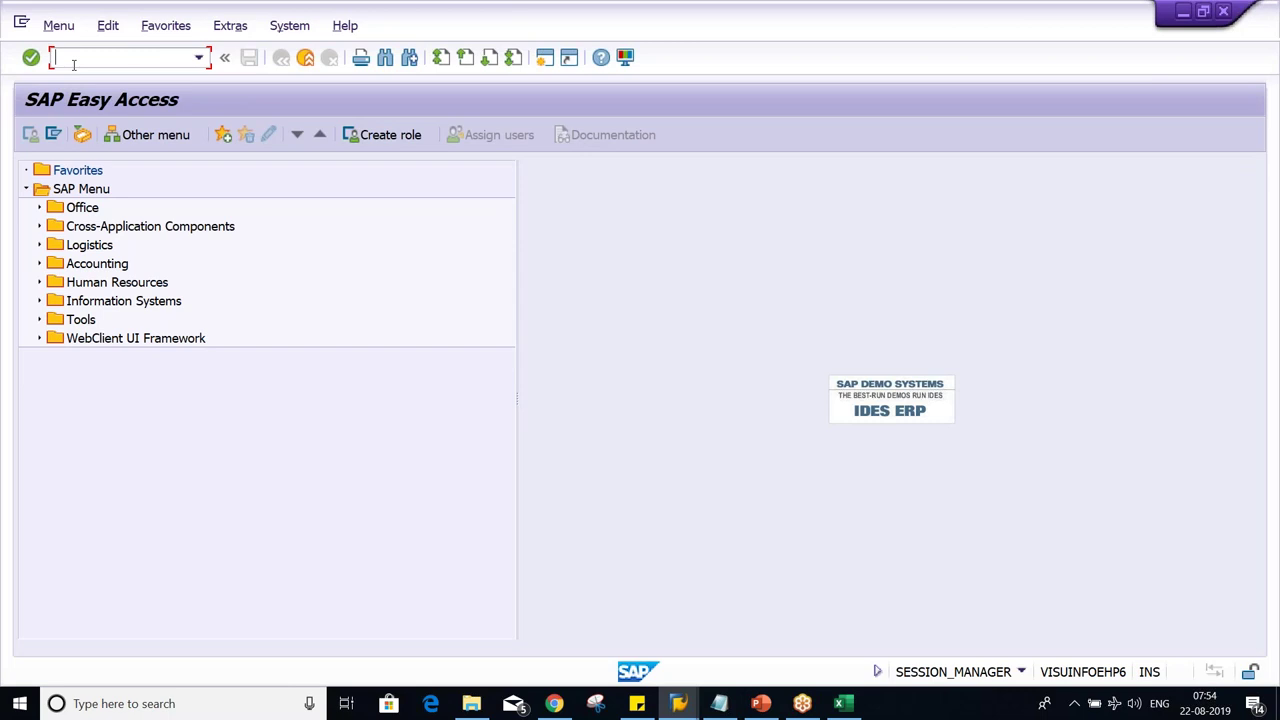
{"action": "type", "text": "ONE"}
{"action": "key", "text": "BackSpace"}
{"action": "key", "text": "BackSpace"}
{"action": "type", "text": "BA"}
{"action": "type", "text": "S"}
{"action": "key", "text": "BackSpace"}
{"action": "type", "text": "4"}
{"action": "key", "text": "Return"}
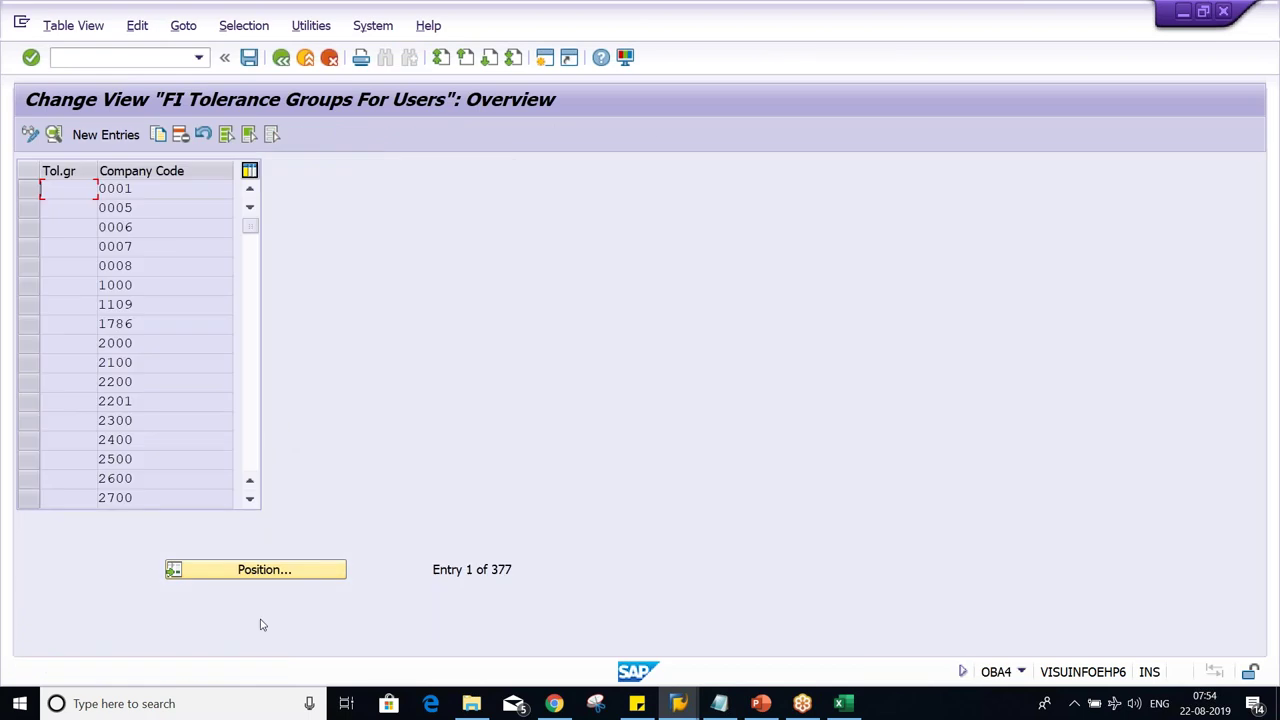
Find tolerance group TM02 in the overview and open its details.
{"action": "left_click", "coordinate": [263, 569]}
{"action": "type", "text": "TM02"}
{"action": "key", "text": "Return"}
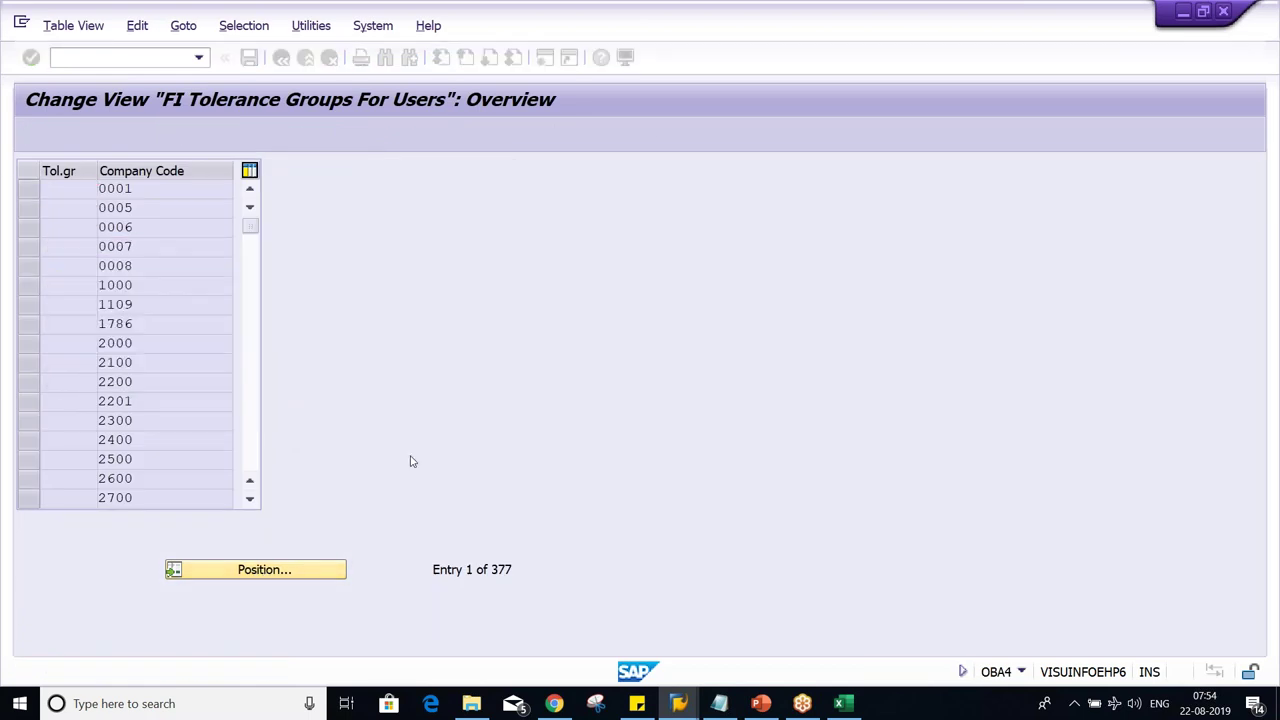
{"action": "double_click", "coordinate": [219, 192]}
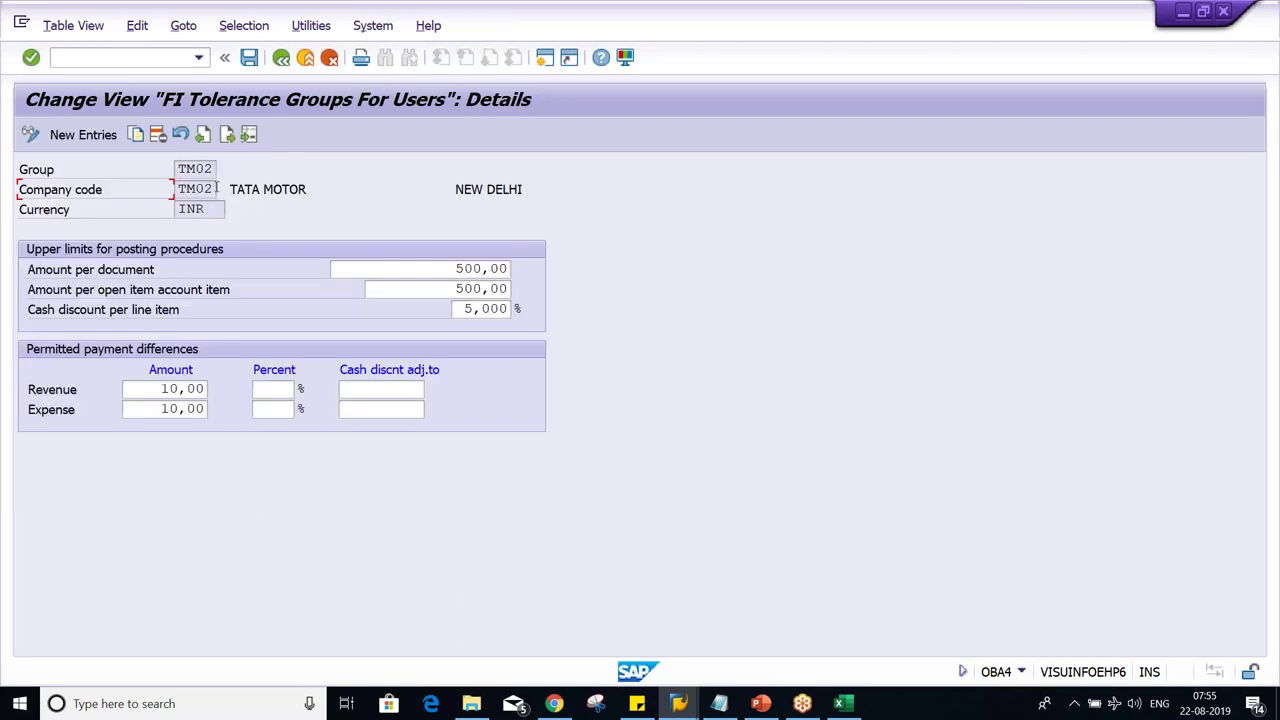
Return to the overview and open the details of tolerance group TM01 to check its company code.
{"action": "left_click", "coordinate": [282, 59]}
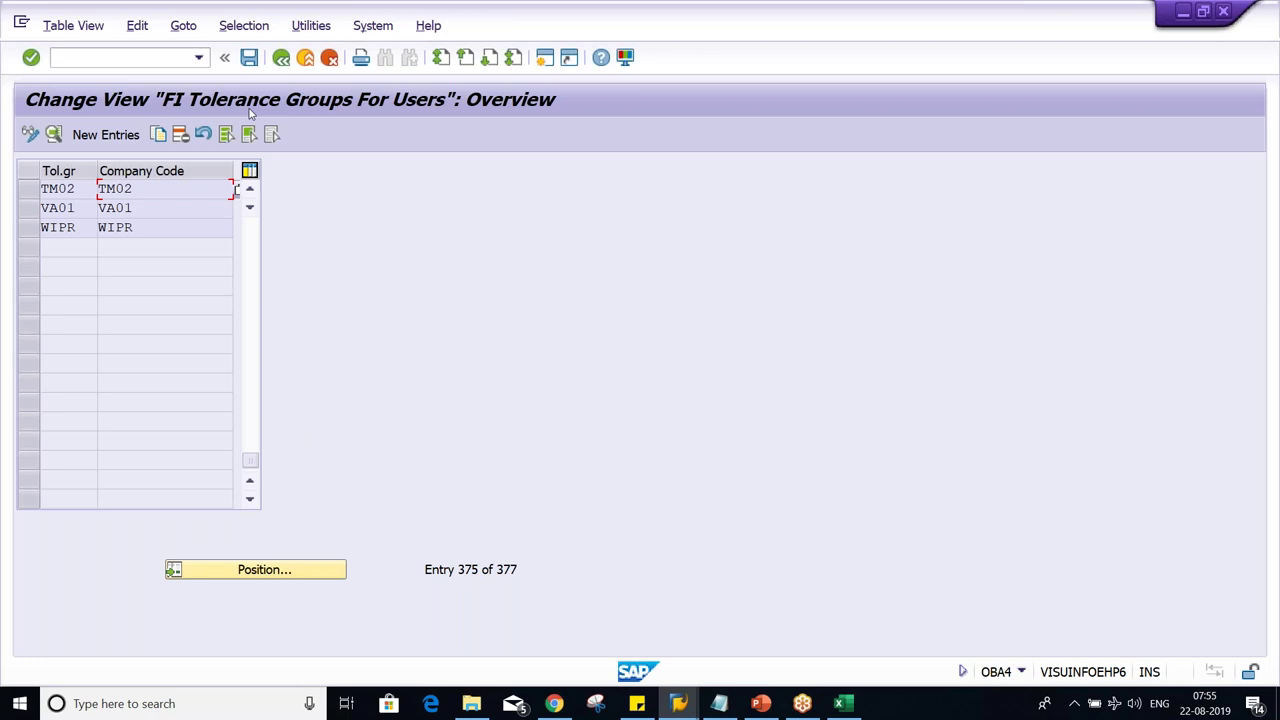
{"action": "left_click", "coordinate": [249, 189]}
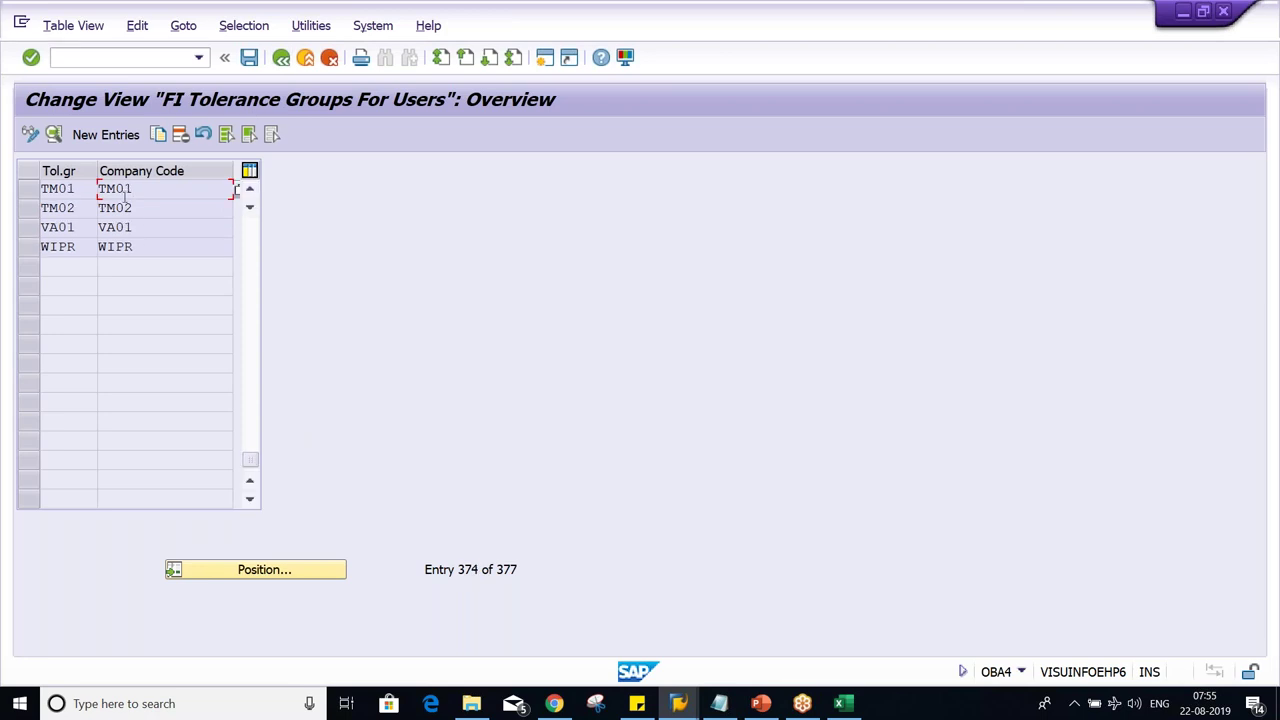
{"action": "double_click", "coordinate": [125, 191]}
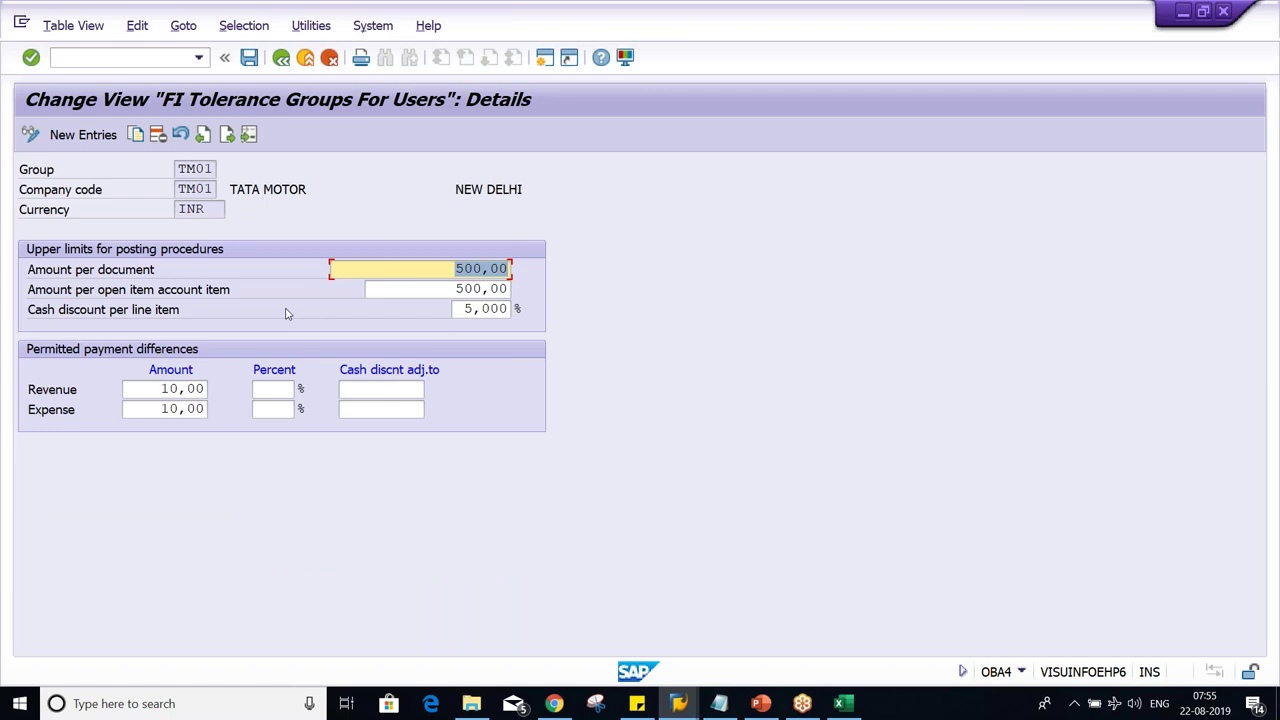
{"action": "left_click_drag", "start_coordinate": [181, 189], "coordinate": [226, 189]}
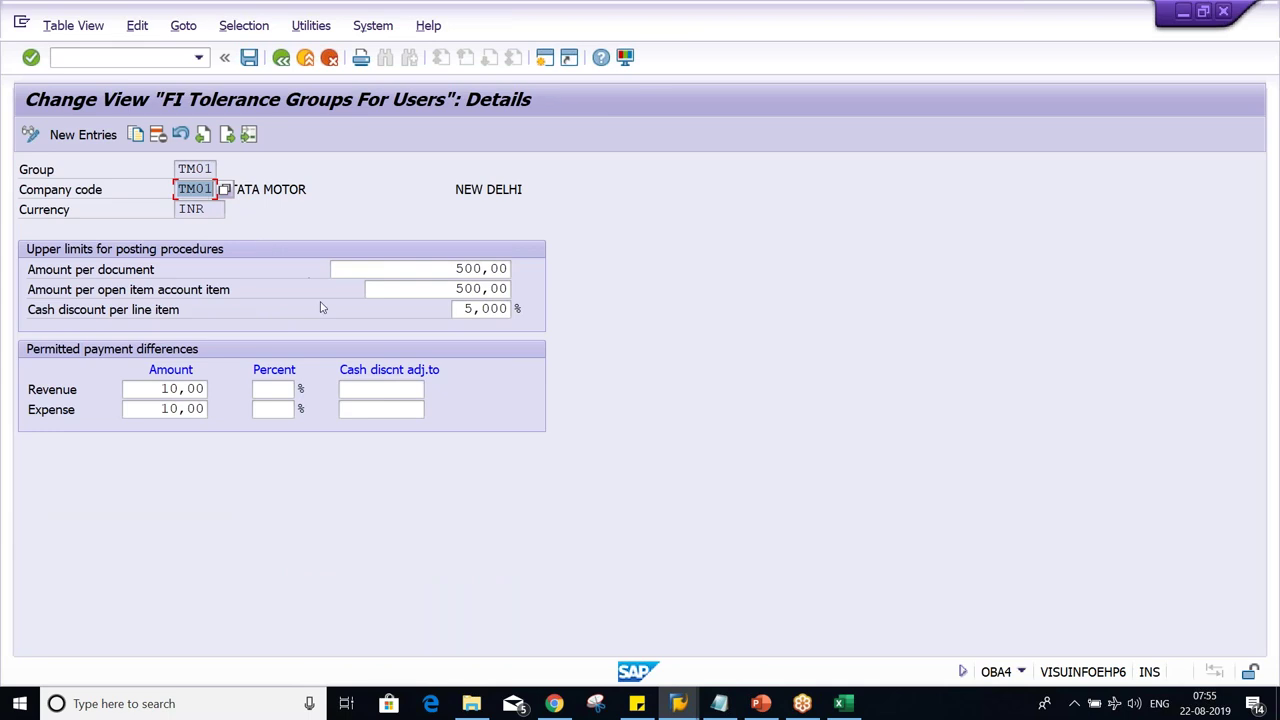
Compare the user's assigned tolerance group in the OB57 session with the group and company code in the OBA4 details.
{"action": "left_click", "coordinate": [694, 710]}
{"action": "left_click", "coordinate": [674, 645]}
{"action": "left_click", "coordinate": [281, 190]}
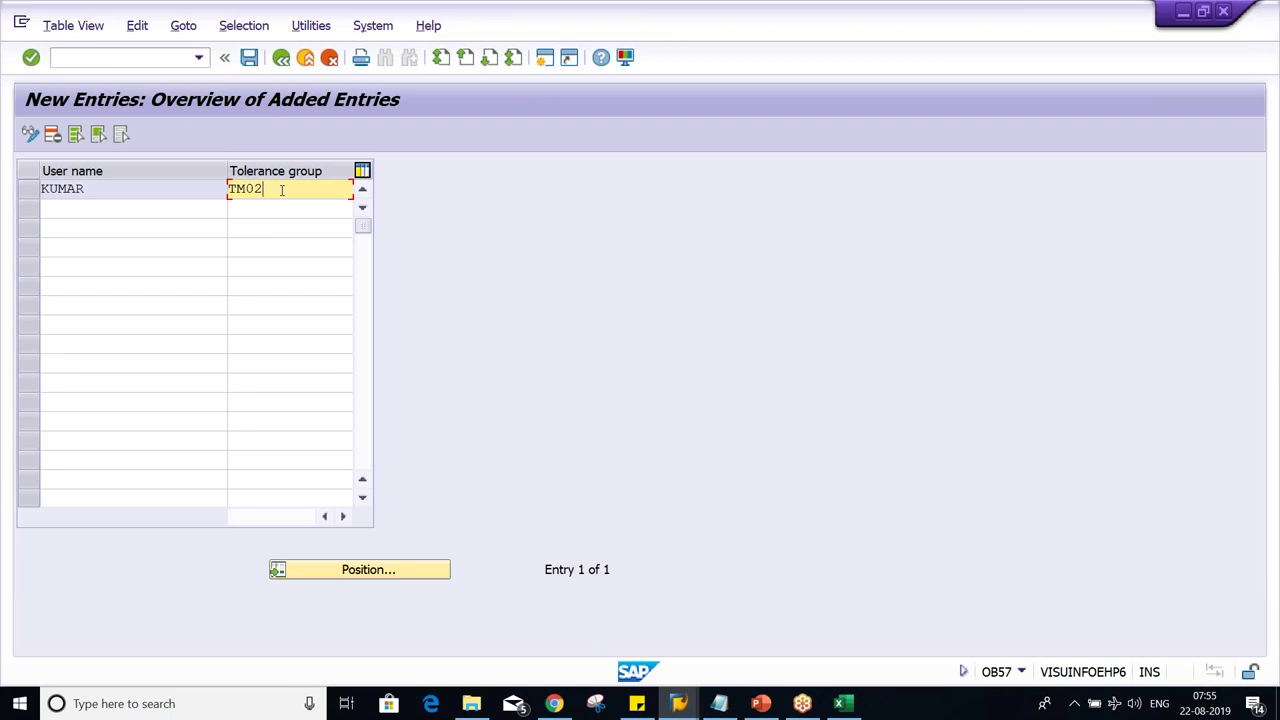
{"action": "key", "text": "alt+Tab"}
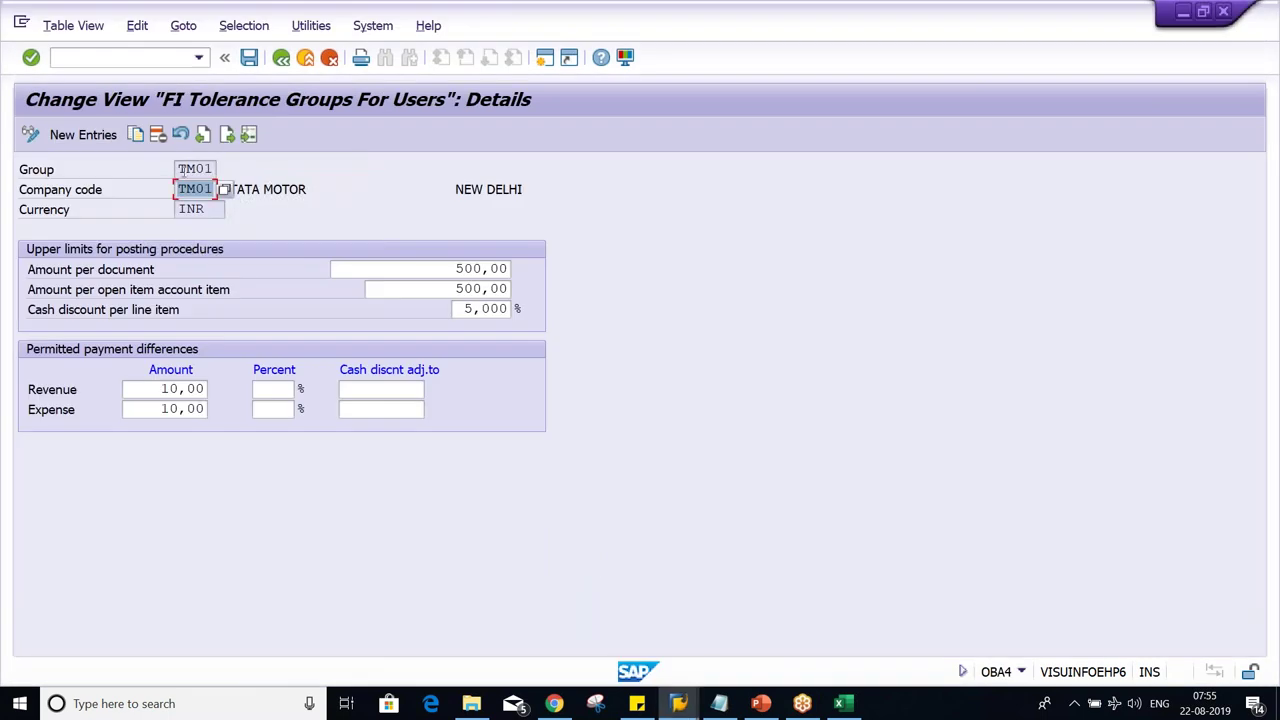
{"action": "left_click_drag", "start_coordinate": [180, 170], "coordinate": [228, 172]}
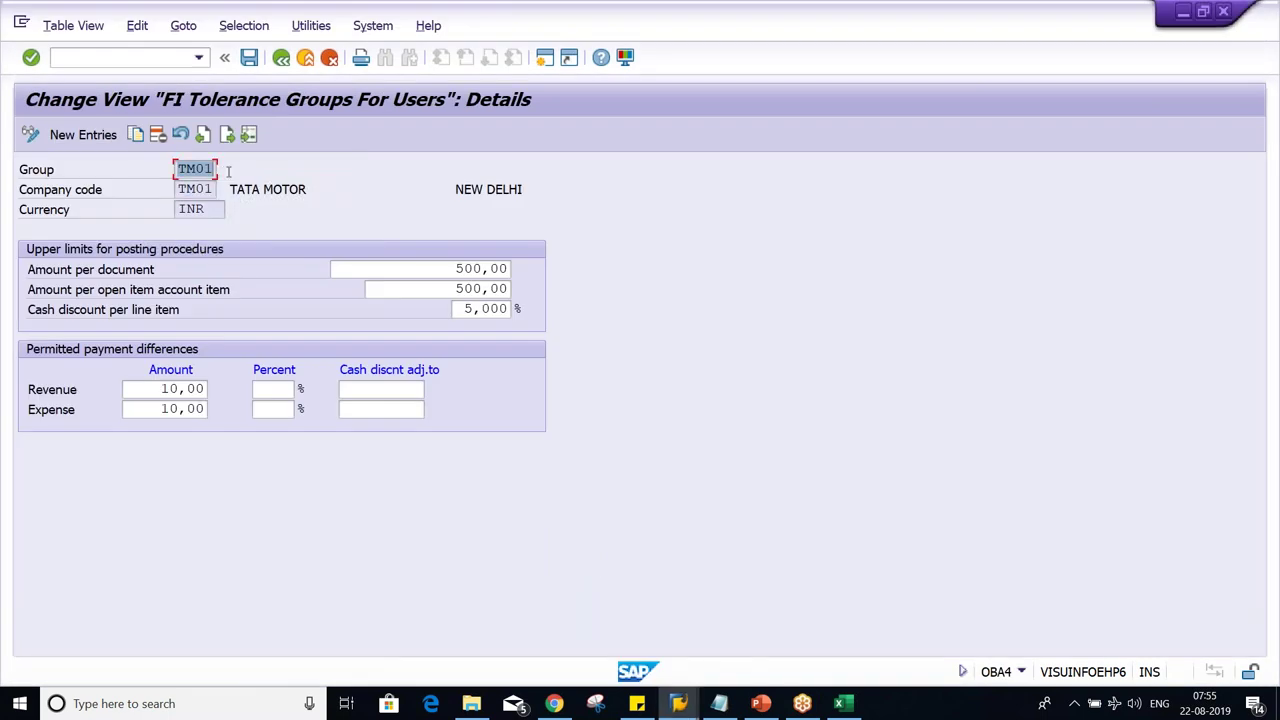
Change the user's tolerance group to TM01 in the OB57 session and save the assignment.
{"action": "key", "text": "alt+Tab"}
{"action": "left_click", "coordinate": [291, 190]}
{"action": "key", "text": "BackSpace"}
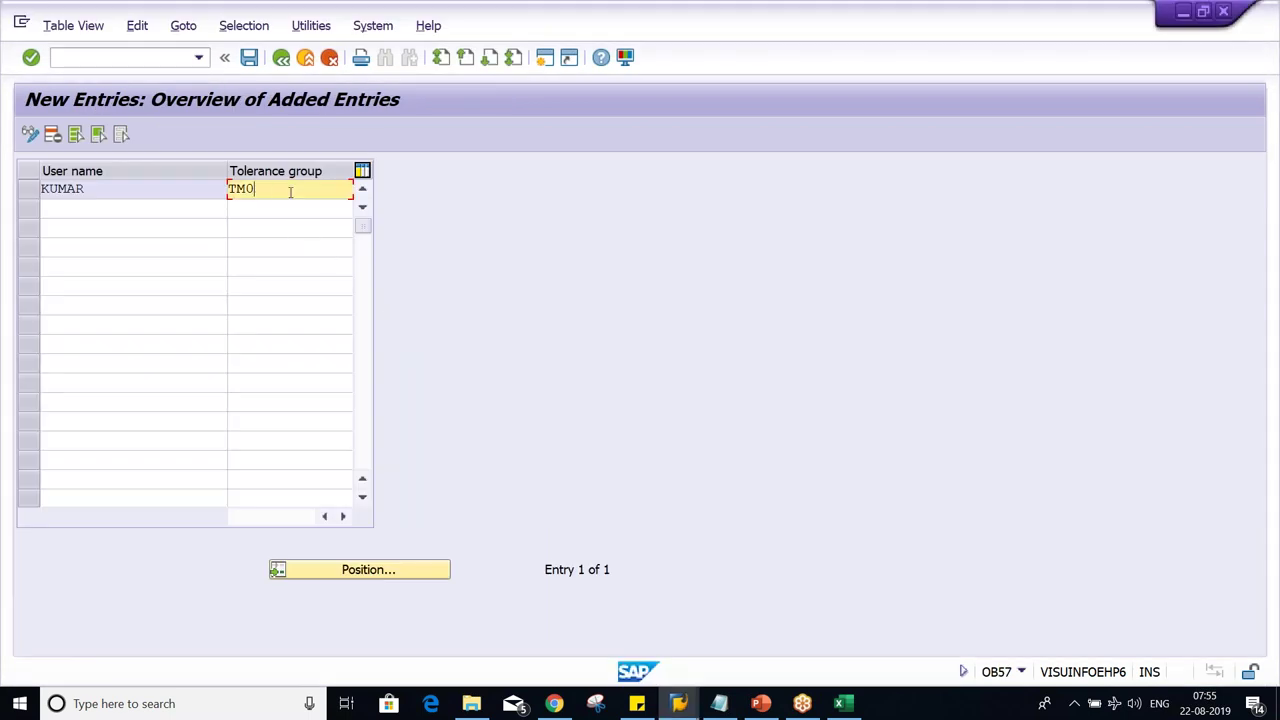
{"action": "type", "text": "1"}
{"action": "key", "text": "ctrl+s"}
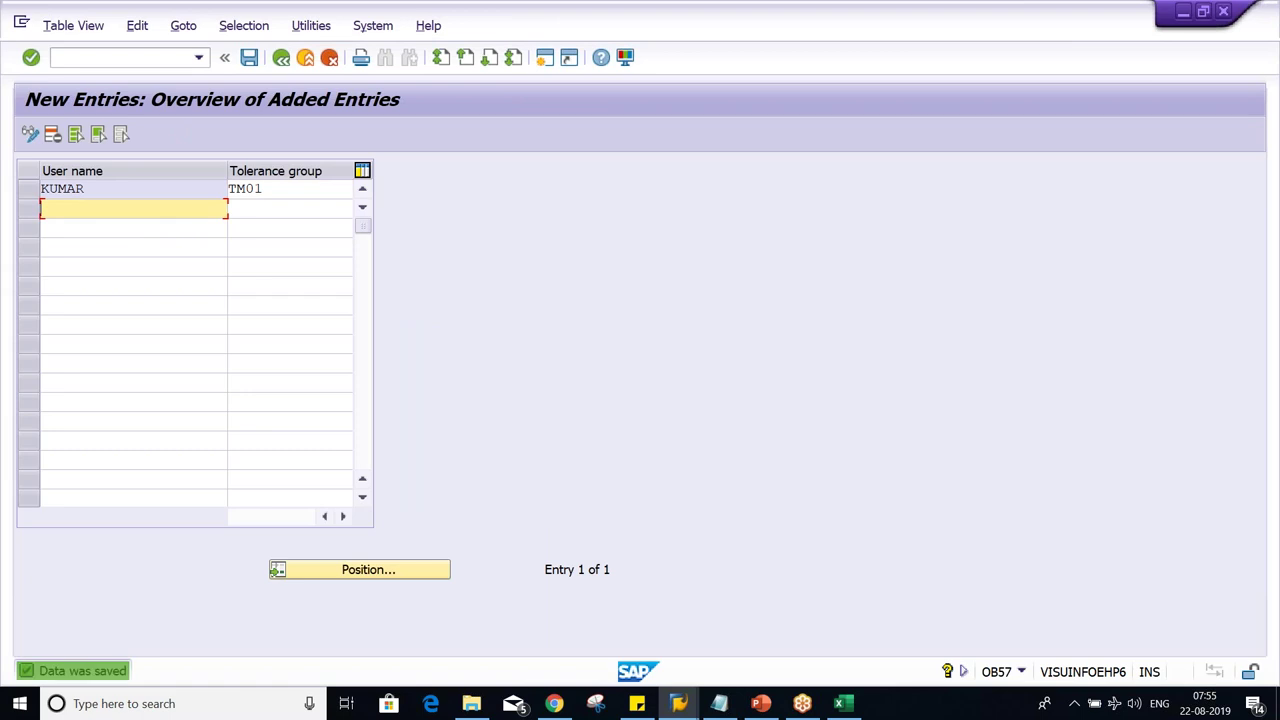
Review the posting limits, permitted payment differences and company code of tolerance group TM01 in the OBA4 session.
{"action": "key", "text": "alt+Tab"}
{"action": "left_click", "coordinate": [434, 270]}
{"action": "left_click", "coordinate": [437, 290]}
{"action": "left_click", "coordinate": [460, 312]}
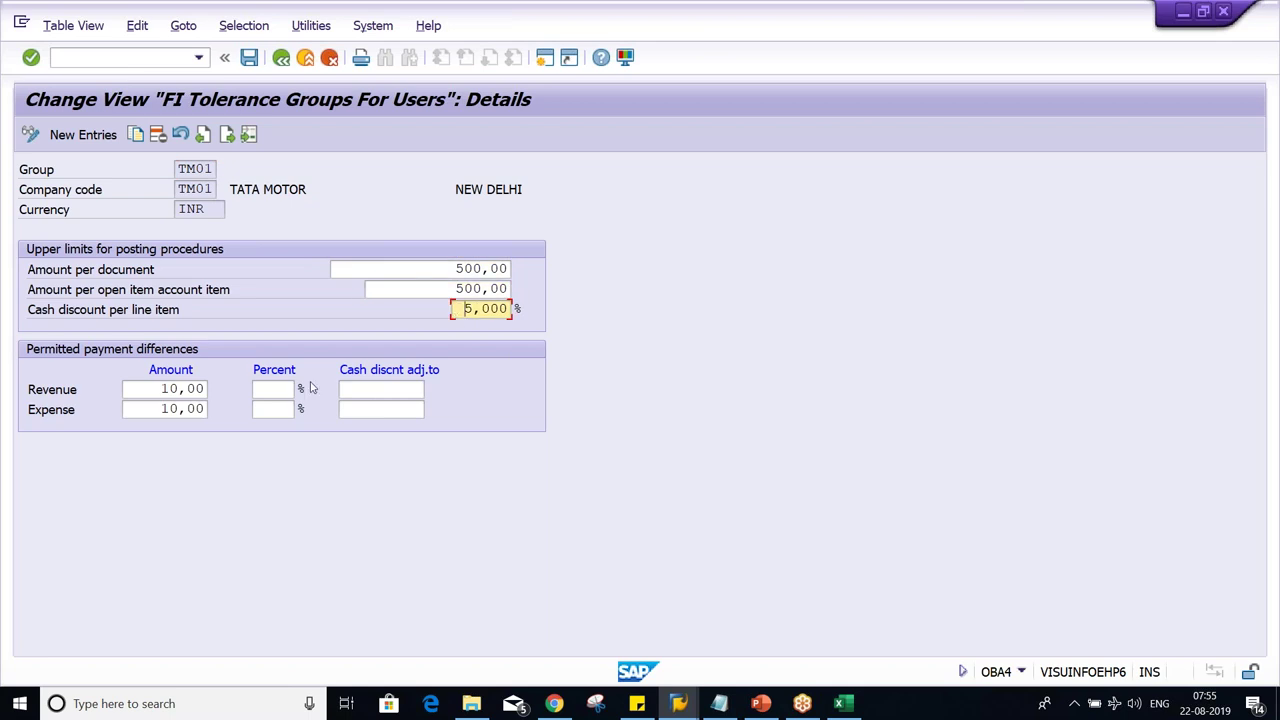
{"action": "left_click", "coordinate": [155, 392]}
{"action": "left_click", "coordinate": [151, 412]}
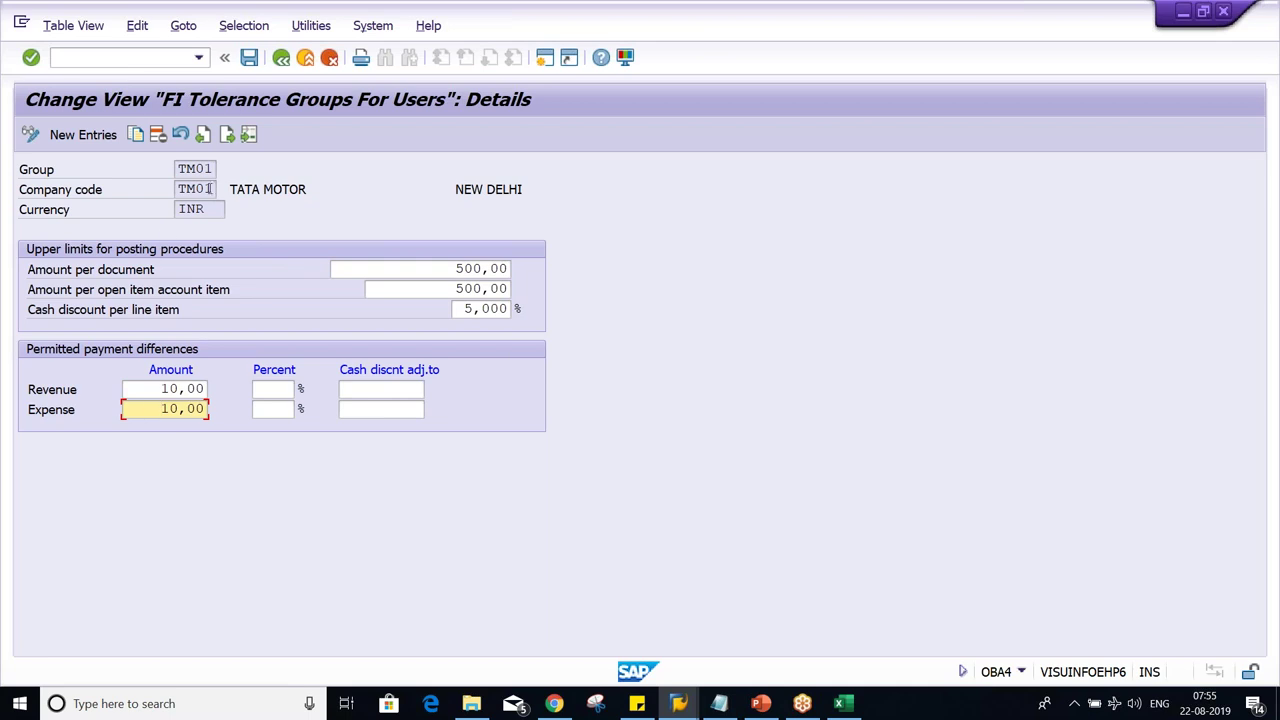
{"action": "left_click_drag", "start_coordinate": [216, 190], "coordinate": [146, 189]}
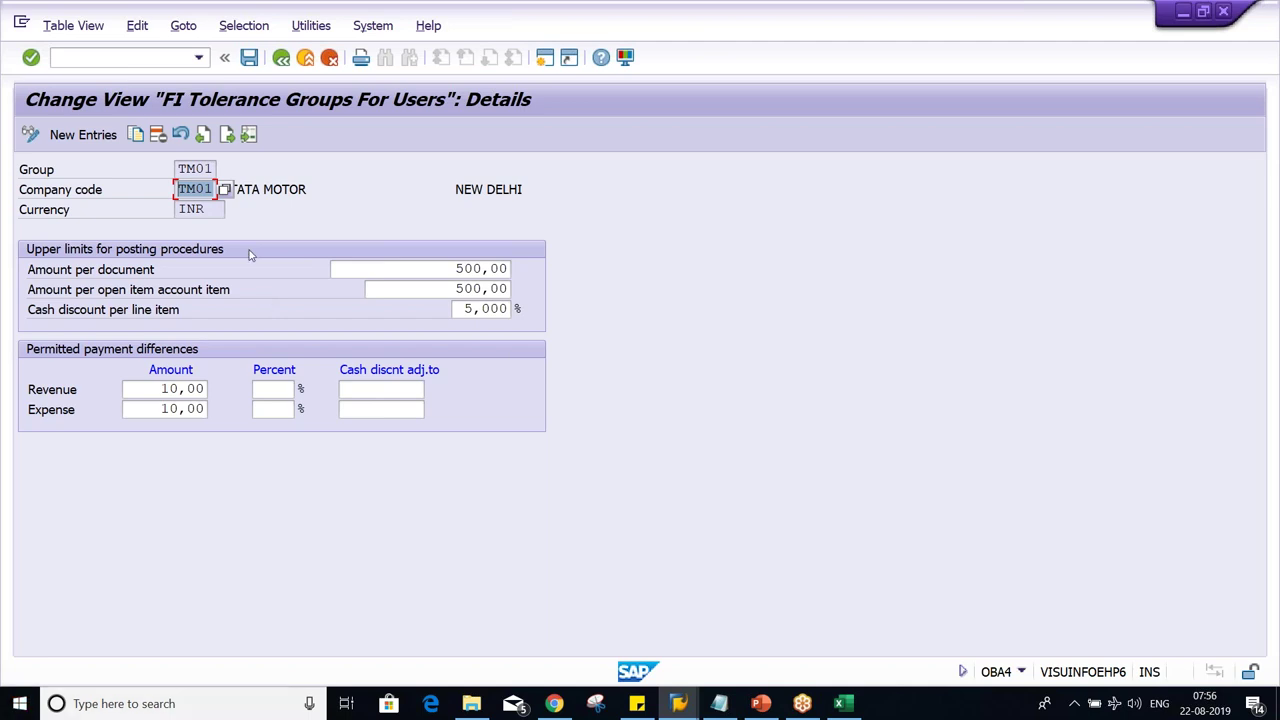
Open transaction FB50 in a new session for company code TM01.
{"action": "left_click", "coordinate": [540, 124]}
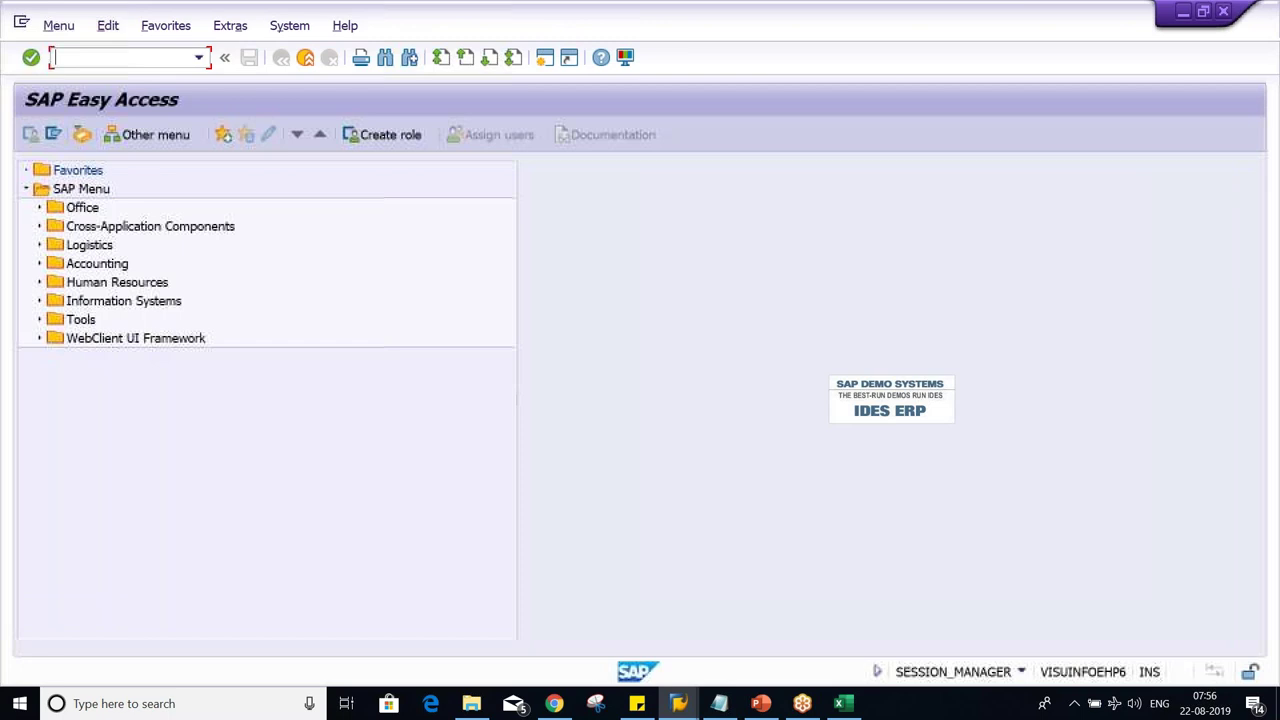
{"action": "type", "text": "FB50"}
{"action": "key", "text": "Return"}
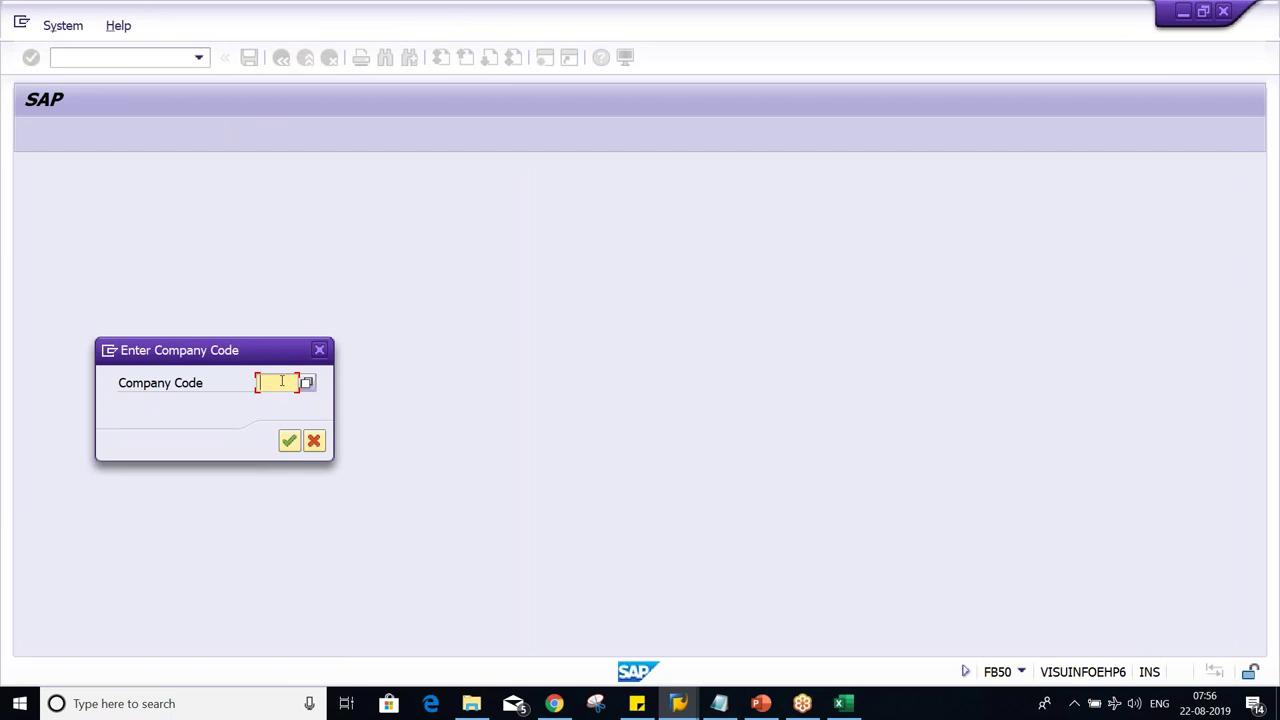
{"action": "type", "text": "TM01"}
{"action": "key", "text": "Return"}
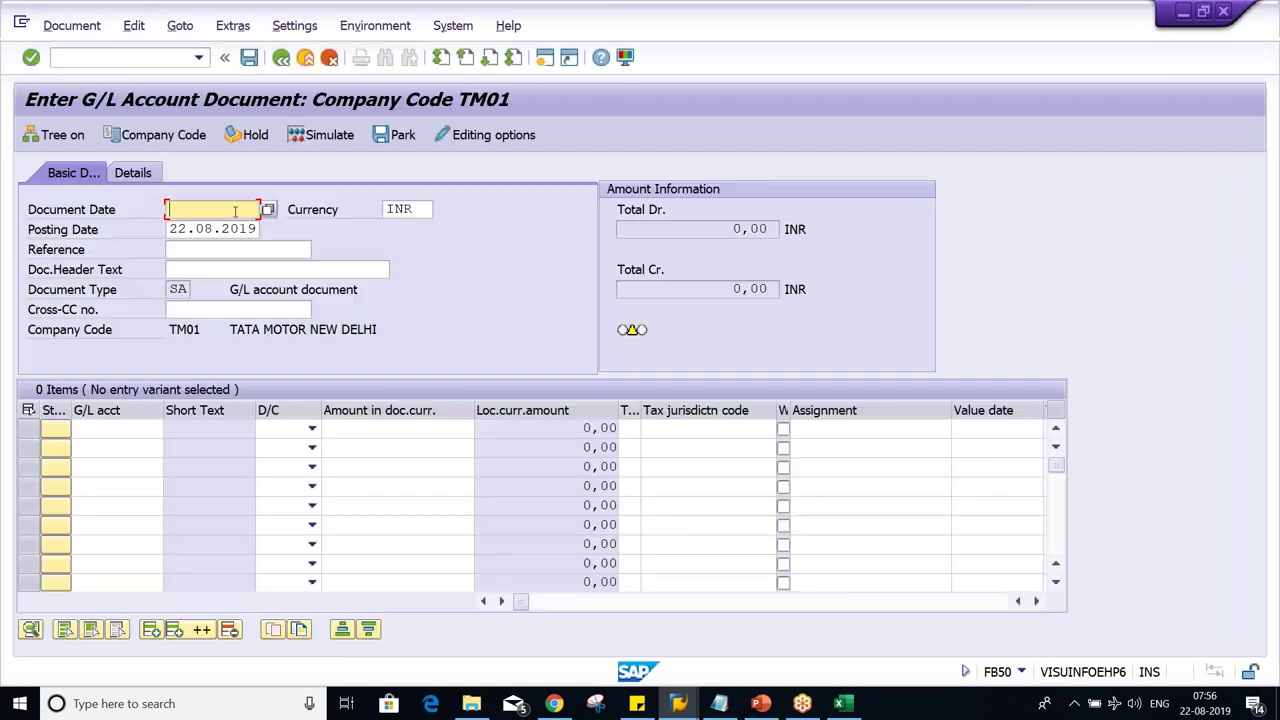
Set the document date to 22.08.2019 and enter G/L accounts 1000 and 4000 on the first two item lines.
{"action": "left_click", "coordinate": [235, 211]}
{"action": "left_click", "coordinate": [228, 222]}
{"action": "left_click", "coordinate": [106, 428]}
{"action": "left_click", "coordinate": [126, 455]}
{"action": "left_click", "coordinate": [106, 447]}
{"action": "left_click", "coordinate": [100, 486]}
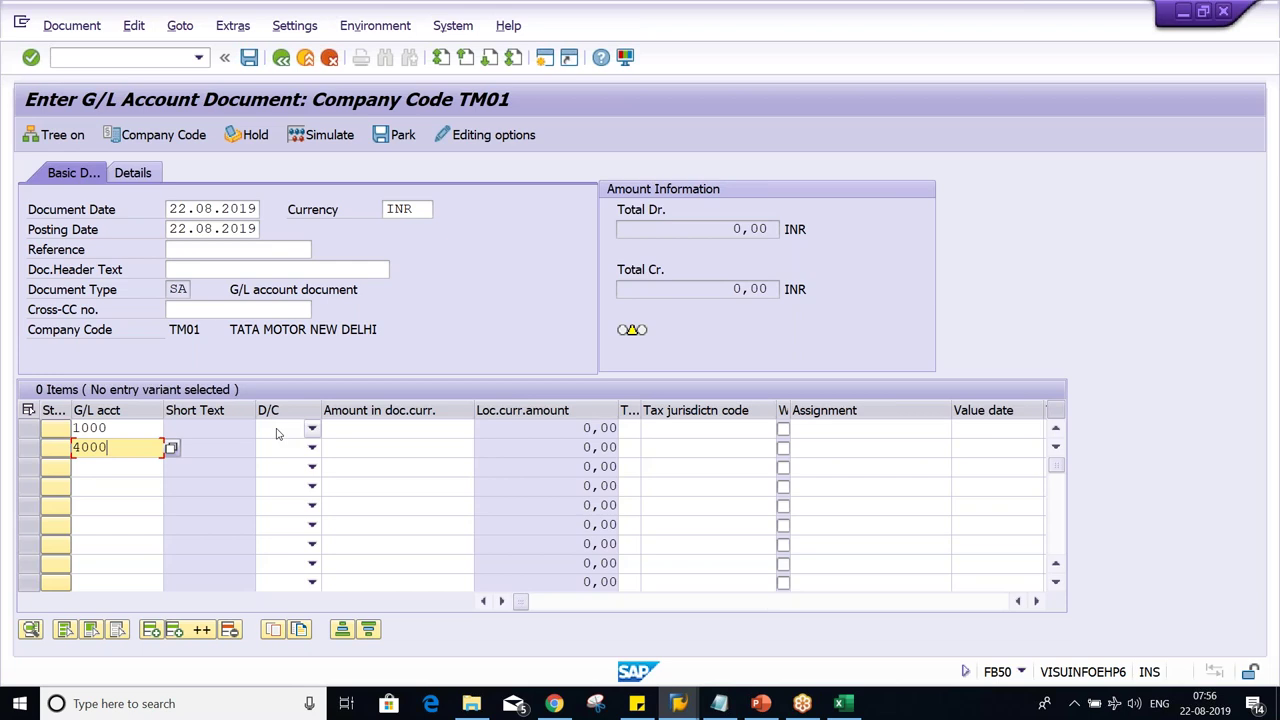
Set the item line of G/L account 1000 to Credit and that of account 4000 to Debit.
{"action": "left_click", "coordinate": [278, 433]}
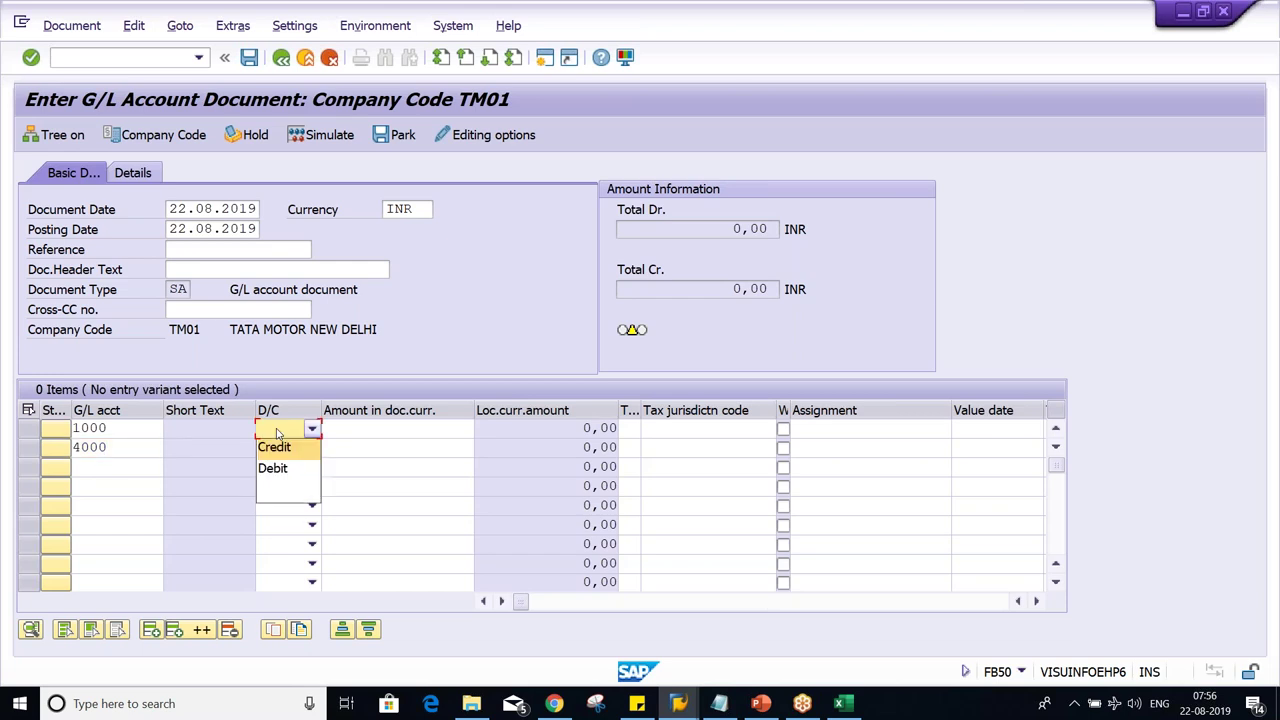
{"action": "left_click", "coordinate": [278, 458]}
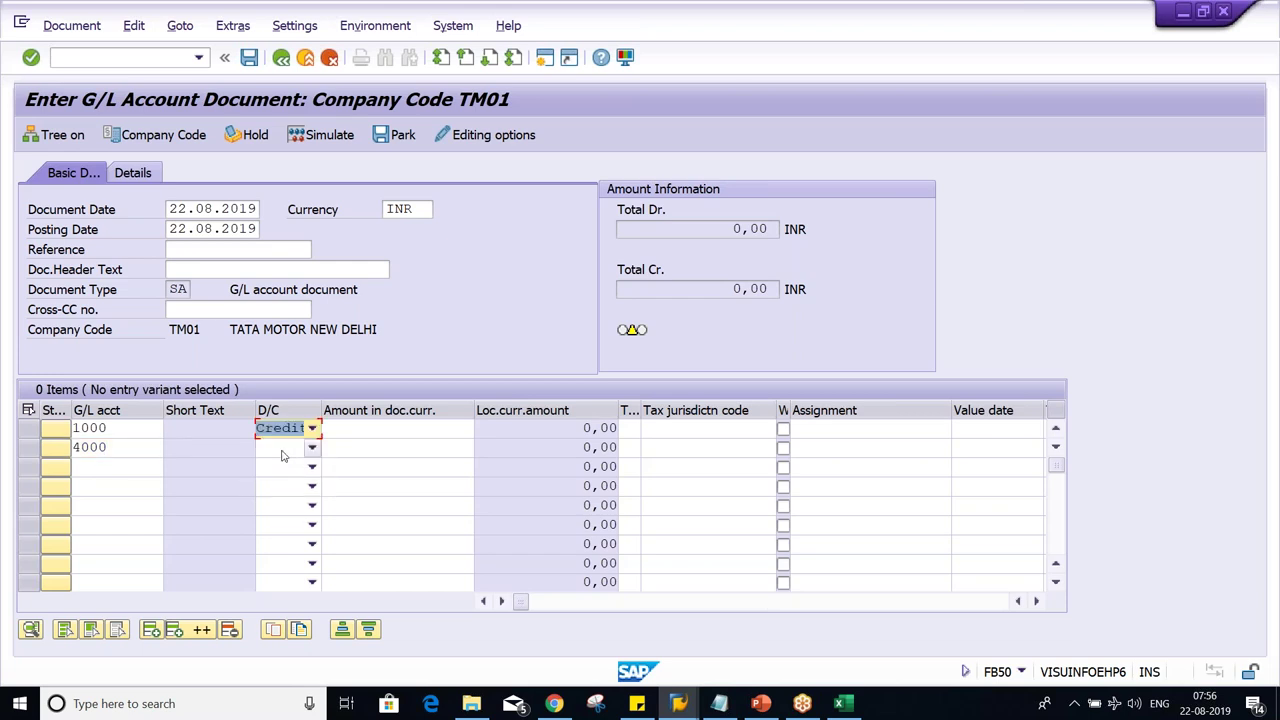
{"action": "left_click", "coordinate": [288, 452]}
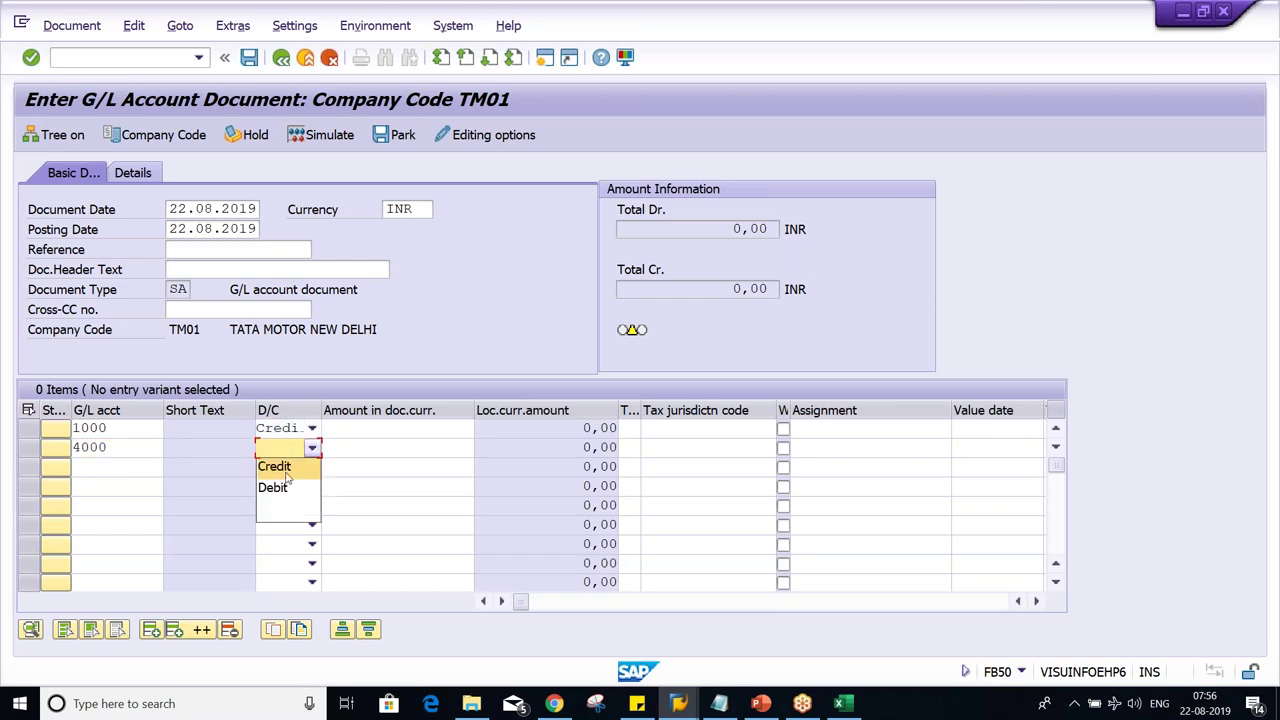
{"action": "left_click", "coordinate": [132, 428]}
{"action": "left_click", "coordinate": [123, 447]}
{"action": "left_click", "coordinate": [131, 430]}
{"action": "left_click", "coordinate": [406, 432]}
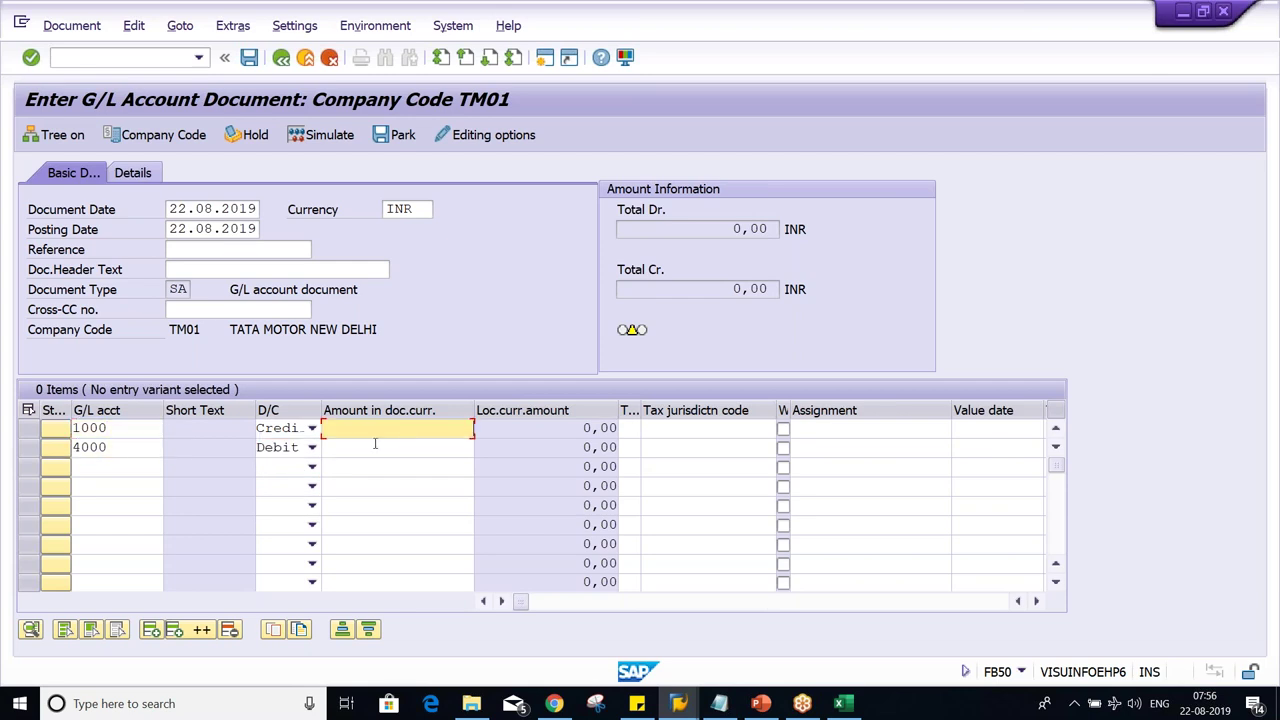
{"action": "left_click", "coordinate": [130, 430]}
{"action": "left_click", "coordinate": [129, 448]}
{"action": "left_click", "coordinate": [132, 430]}
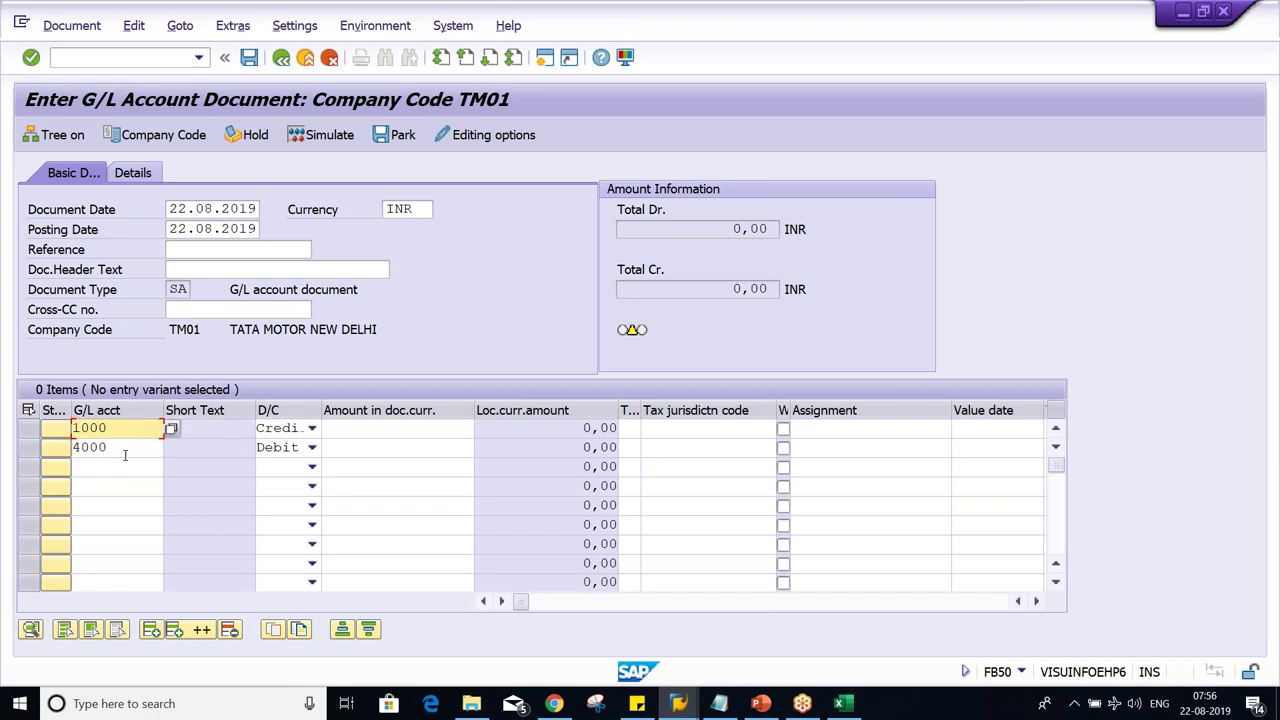
{"action": "left_click", "coordinate": [124, 448]}
{"action": "left_click", "coordinate": [378, 430]}
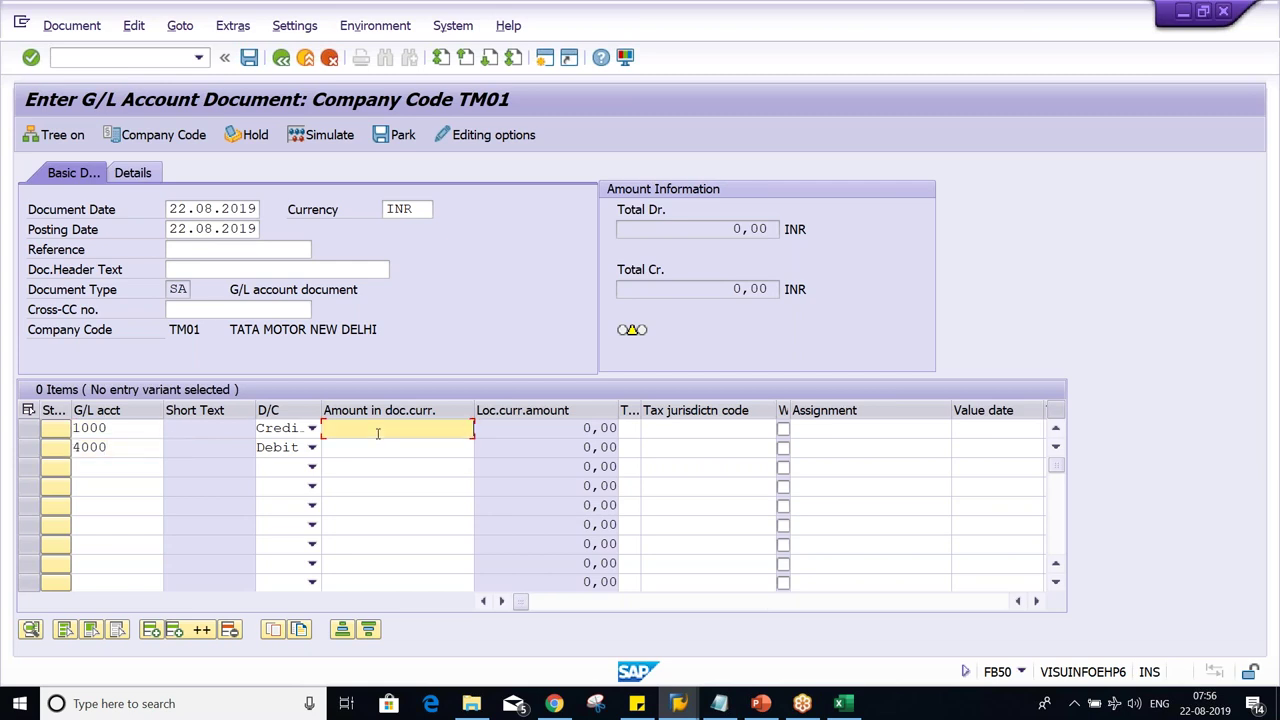
Check the amount per document allowed for tolerance group TM01 in the OBA4 session and return to the document entry.
{"action": "key", "text": "alt+Tab"}
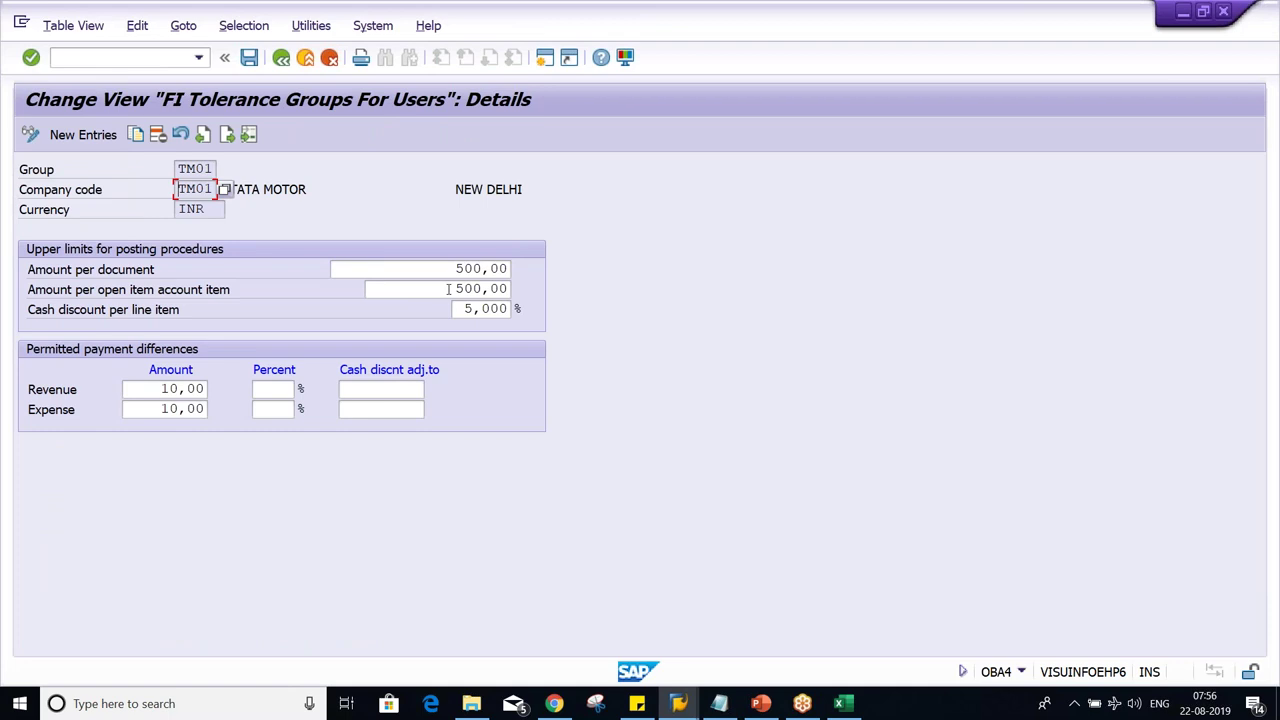
{"action": "left_click_drag", "start_coordinate": [331, 268], "coordinate": [558, 268]}
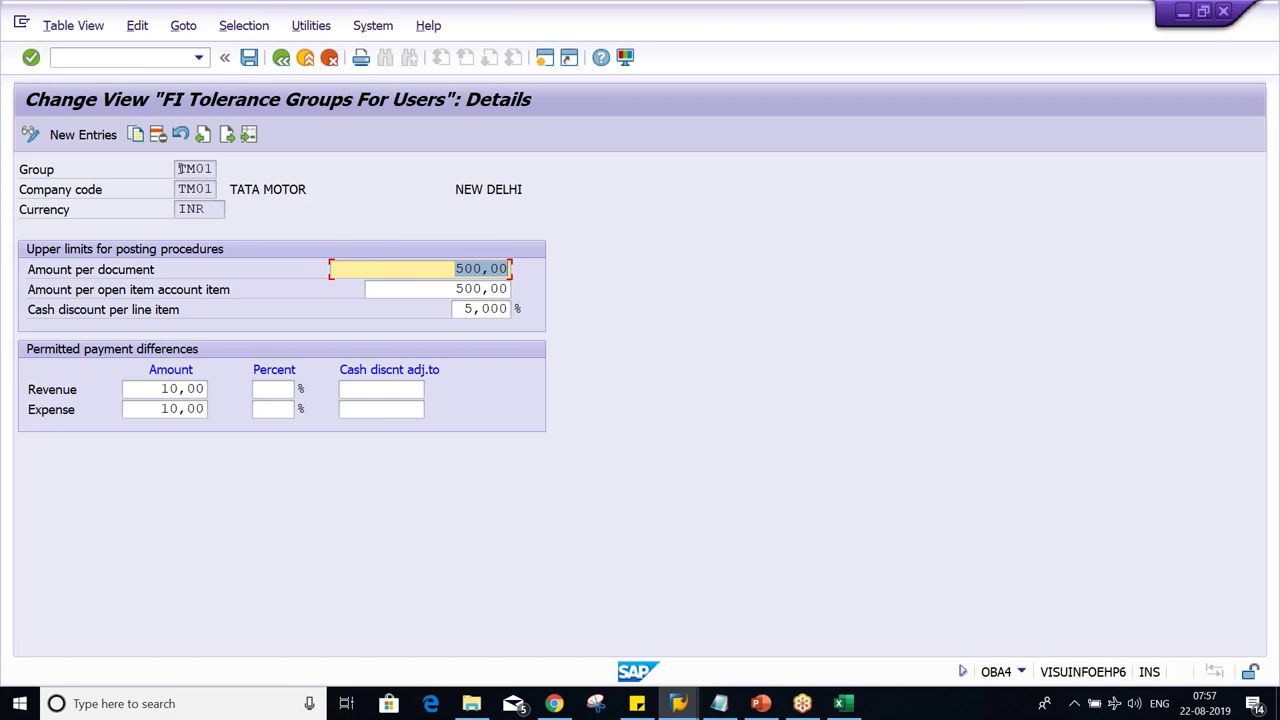
{"action": "left_click_drag", "start_coordinate": [176, 168], "coordinate": [215, 171]}
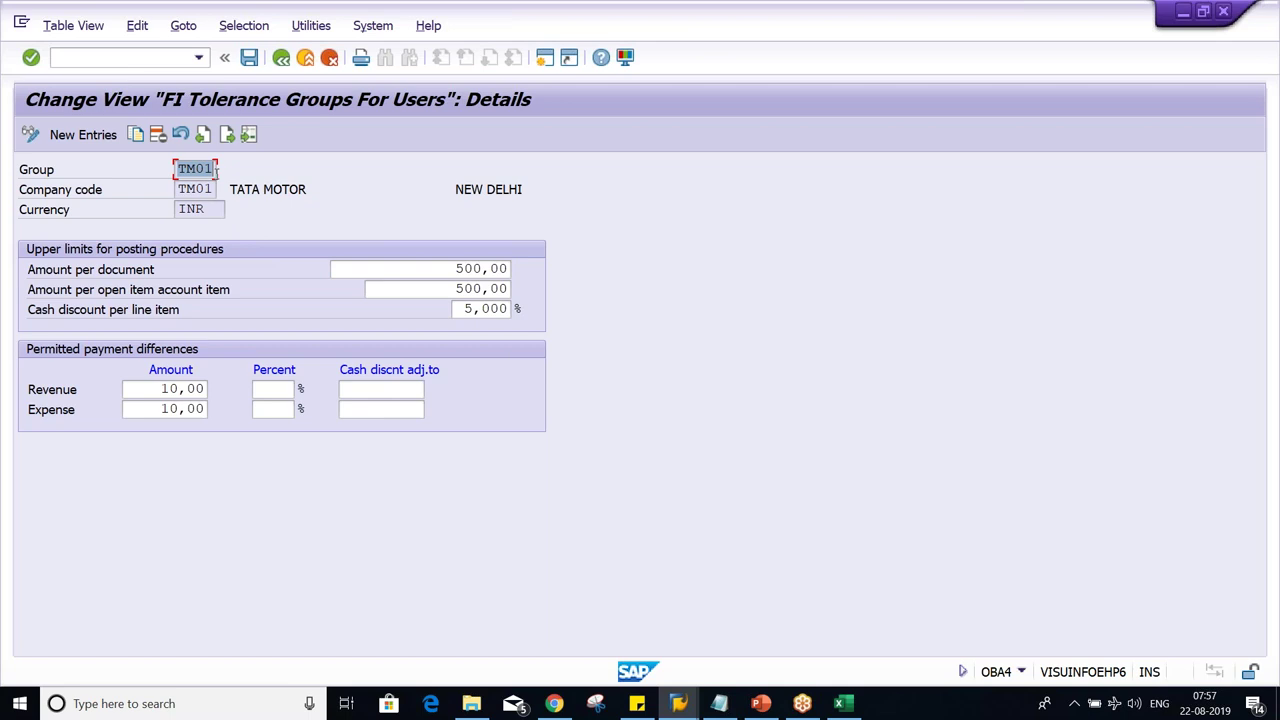
{"action": "key", "text": "alt+Tab"}
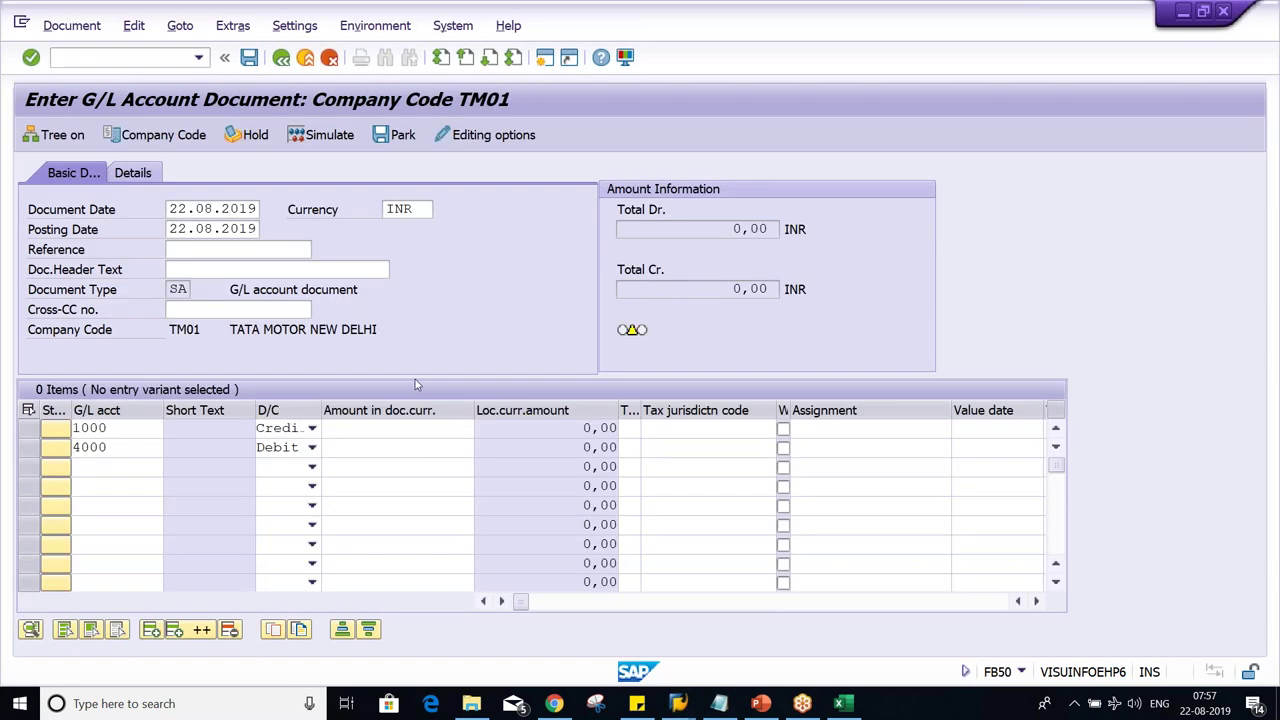
Enter an amount of 501 on both item lines and validate the document against the tolerance limit.
{"action": "type", "text": "501"}
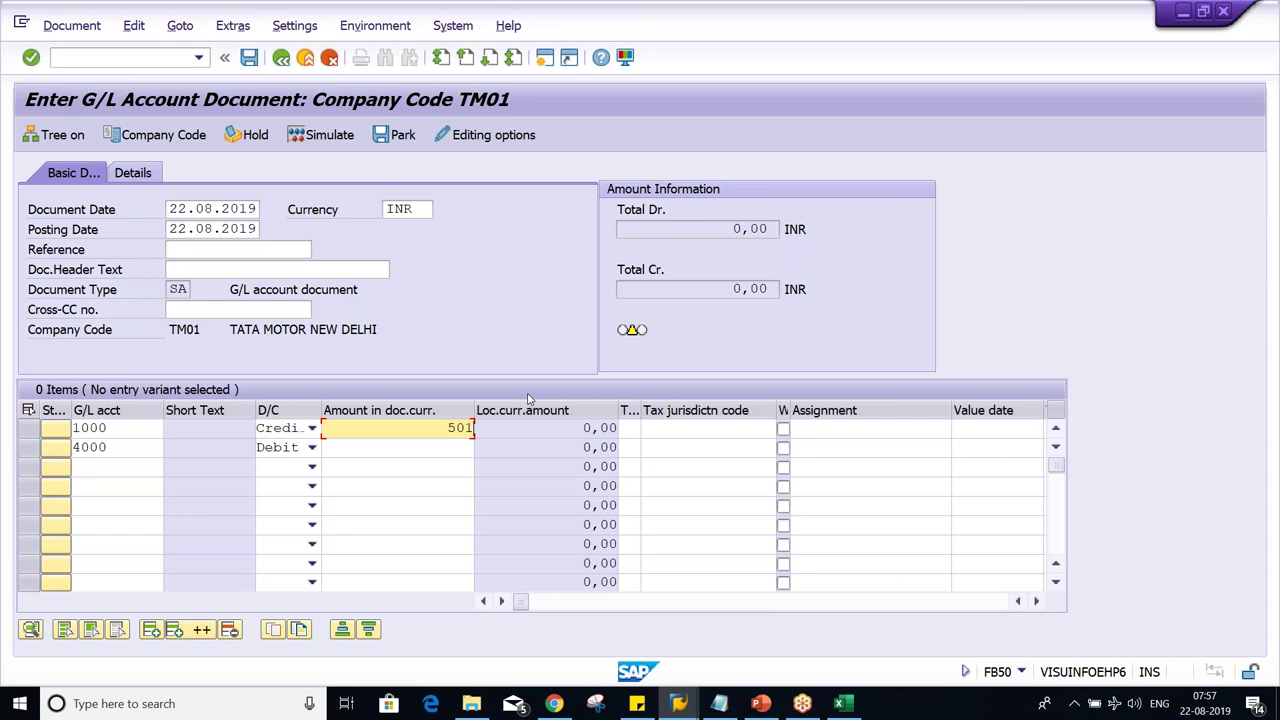
{"action": "key", "text": "Down"}
{"action": "type", "text": "501"}
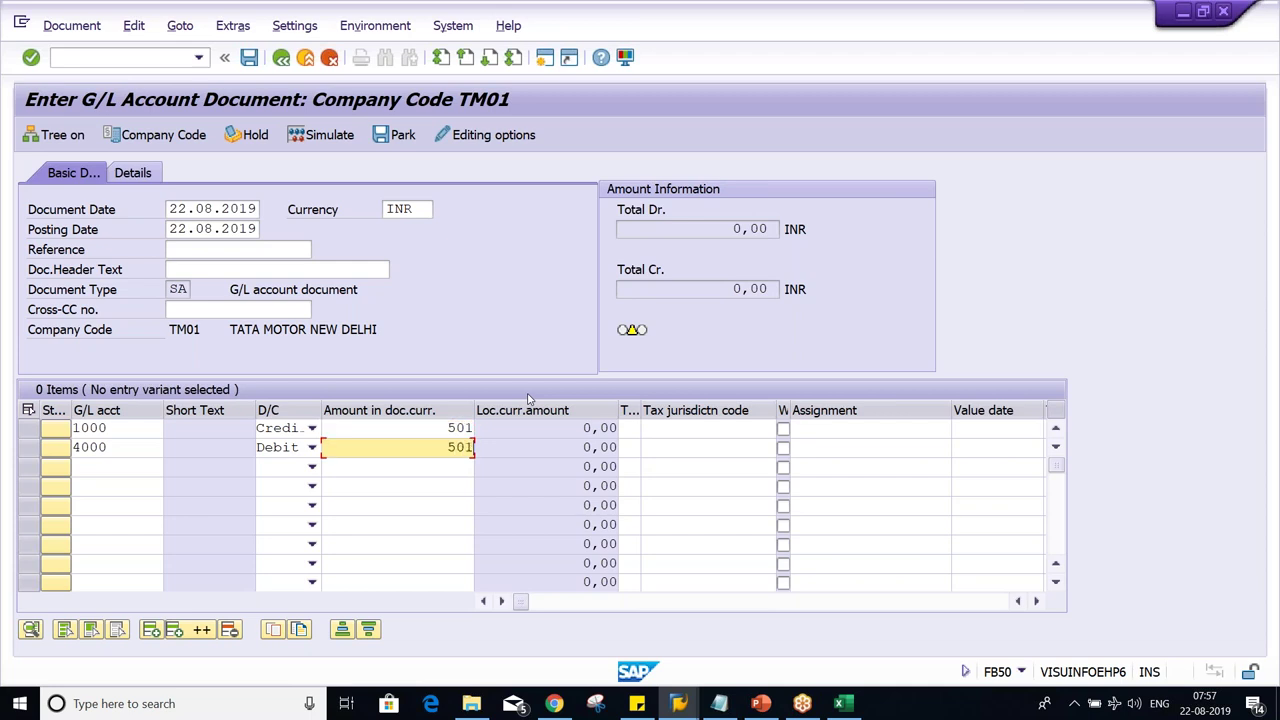
{"action": "key", "text": "Return"}
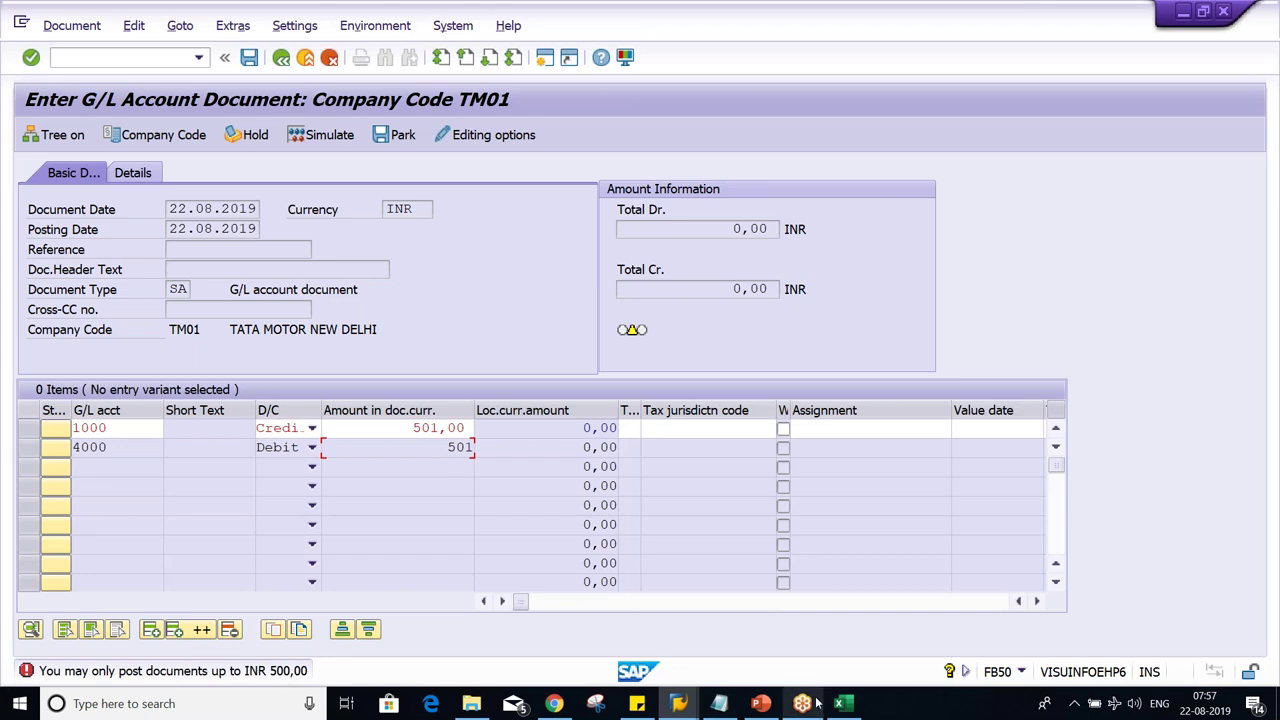
Compare the document entry with the amount per document limit and group name of tolerance group TM01 in OBA4.
{"action": "left_click", "coordinate": [679, 704]}
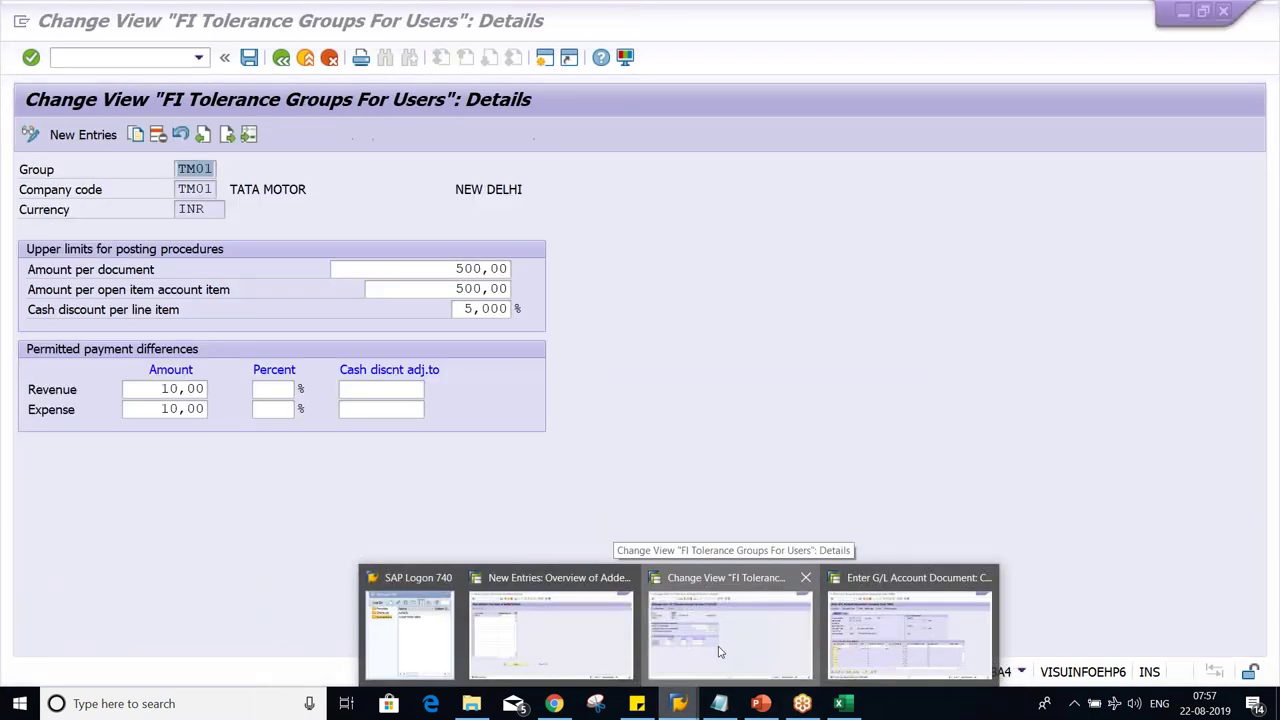
{"action": "left_click", "coordinate": [720, 650]}
{"action": "left_click", "coordinate": [438, 274]}
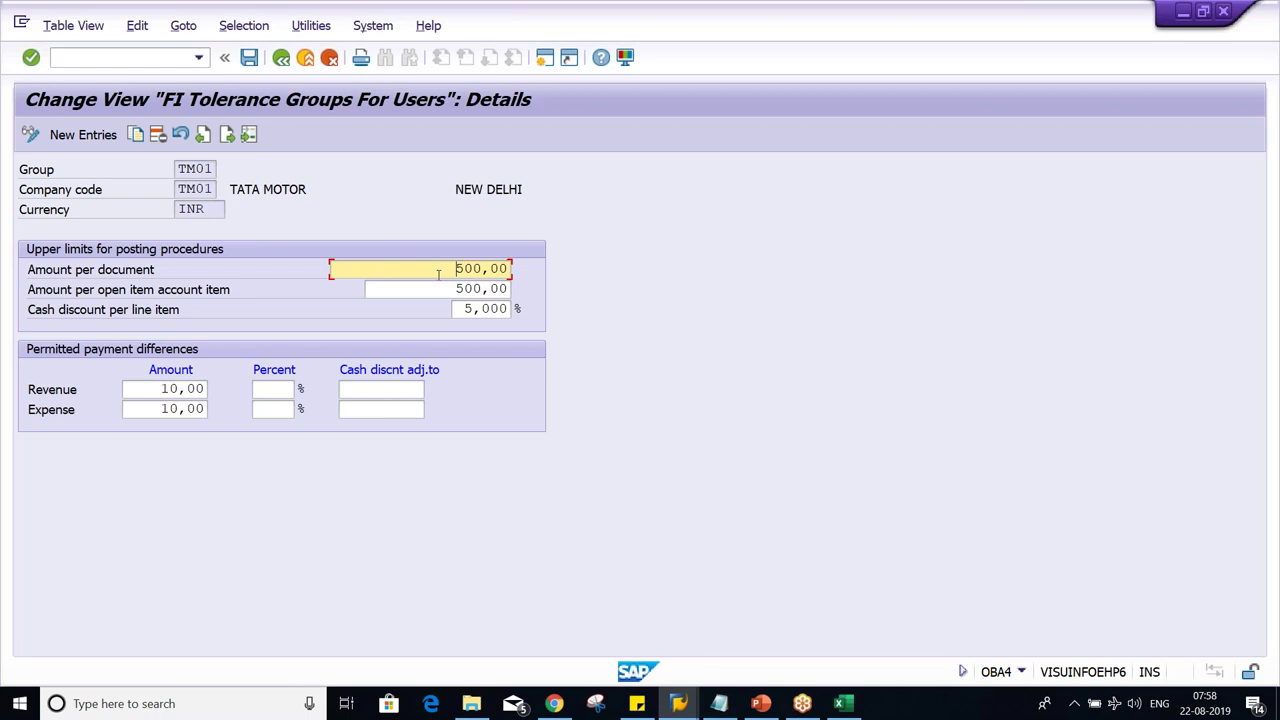
{"action": "key", "text": "alt+Tab"}
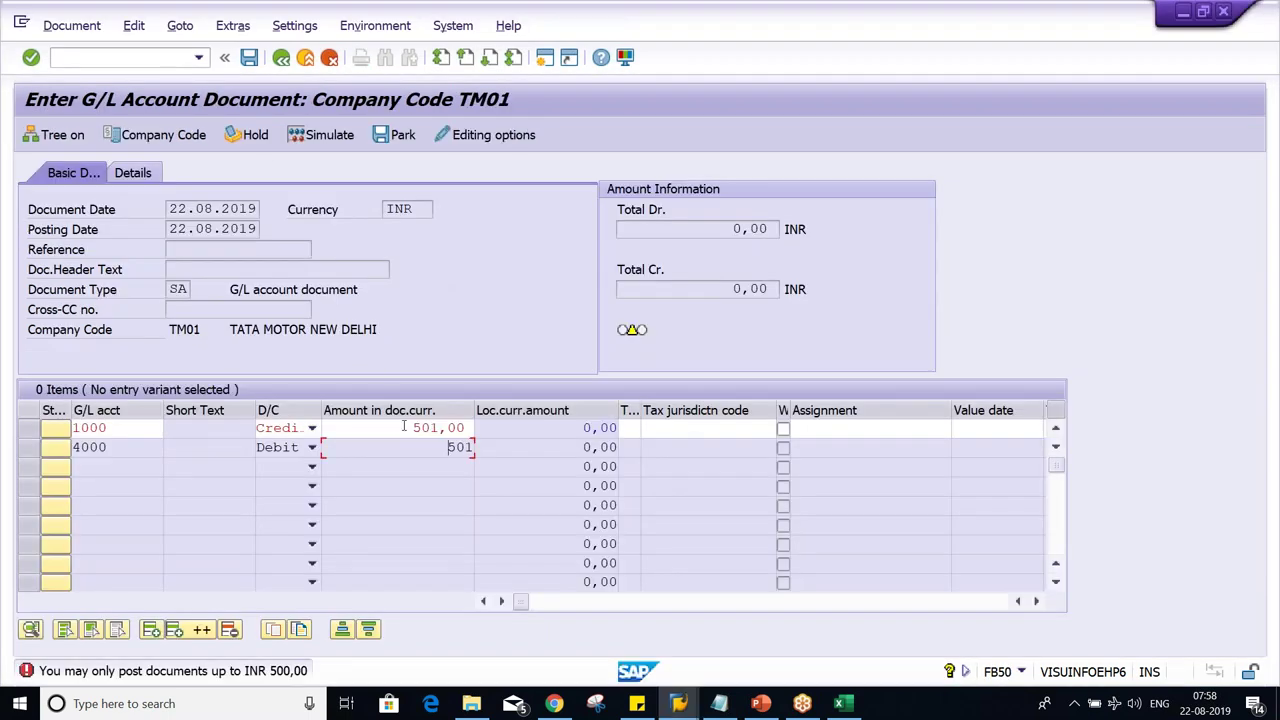
{"action": "key", "text": "alt+Tab"}
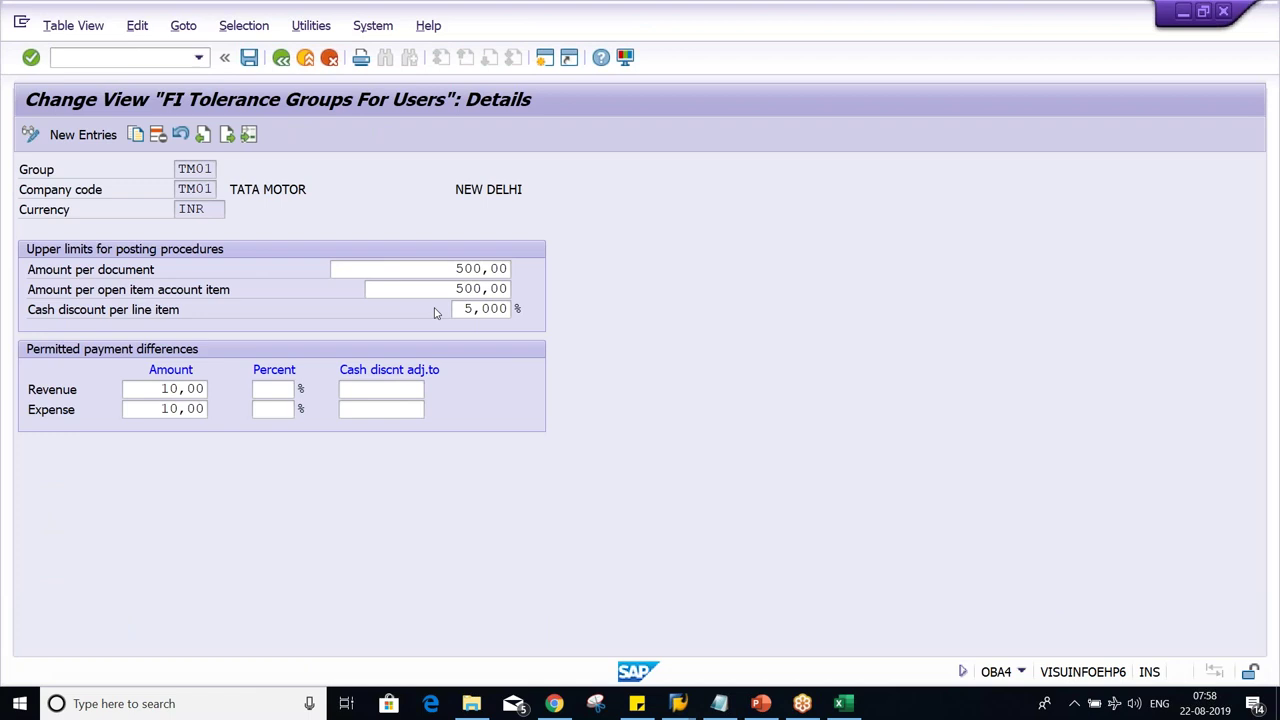
{"action": "left_click_drag", "start_coordinate": [177, 169], "coordinate": [253, 170]}
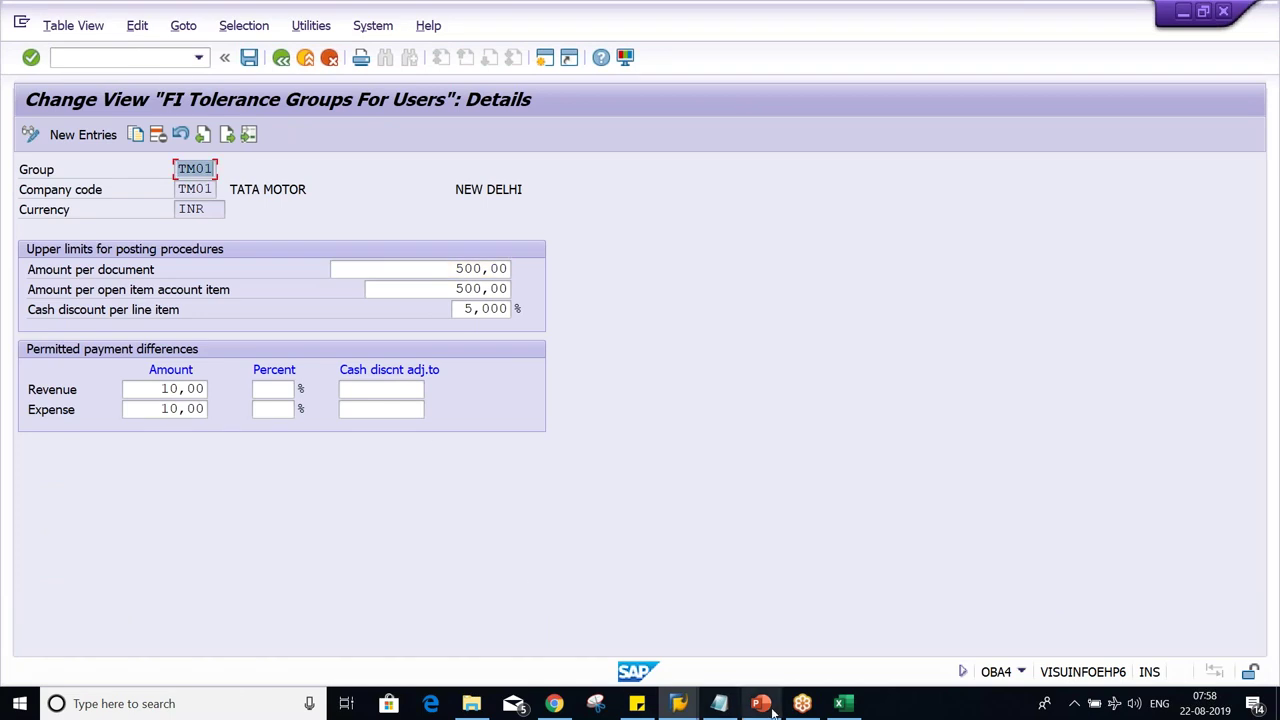
Check the user's assigned tolerance group in the OB57 session.
{"action": "mouse_move", "coordinate": [678, 703]}
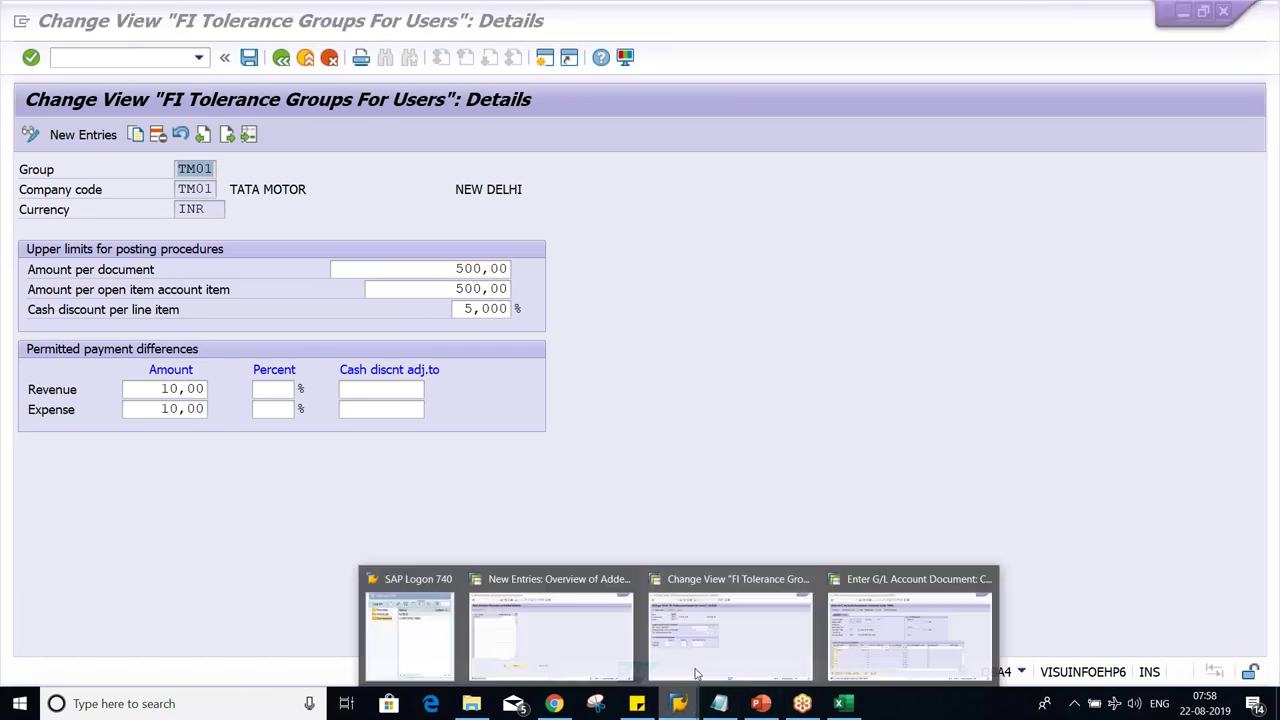
{"action": "left_click", "coordinate": [571, 640]}
{"action": "left_click", "coordinate": [307, 188]}
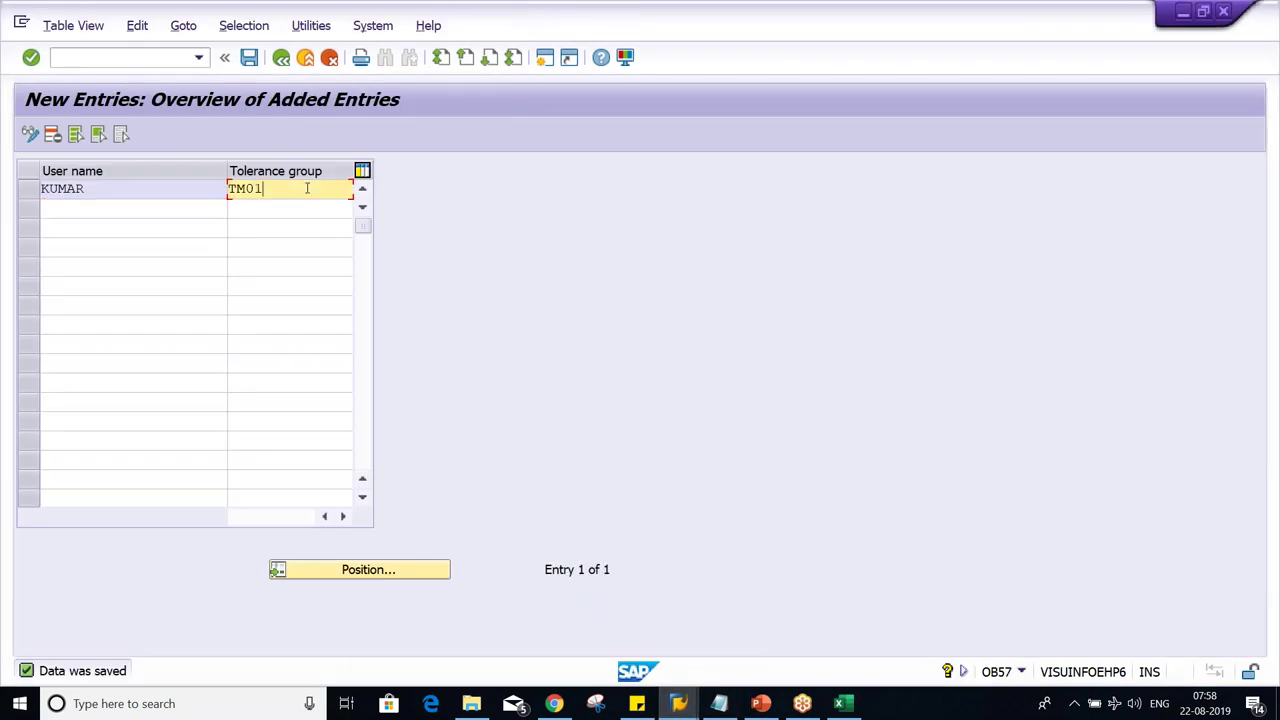
In the OBA4 session, set group TM01's amount per document and amount per open item account item to 1000 and confirm the entries.
{"action": "key", "text": "alt+Tab"}
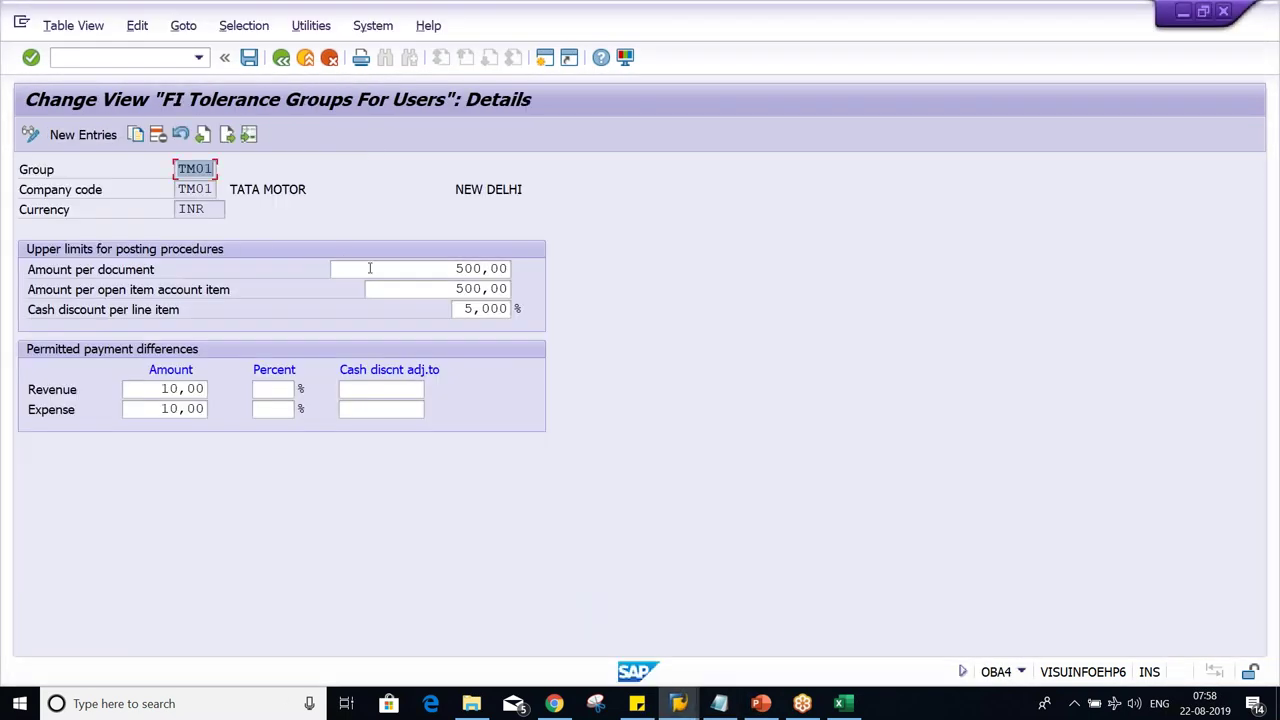
{"action": "left_click", "coordinate": [424, 269]}
{"action": "left_click_drag", "start_coordinate": [424, 269], "coordinate": [554, 272]}
{"action": "key", "text": "BackSpace"}
{"action": "type", "text": "1000"}
{"action": "left_click", "coordinate": [437, 289]}
{"action": "key", "text": "BackSpace"}
{"action": "type", "text": "000"}
{"action": "key", "text": "BackSpace"}
{"action": "key", "text": "BackSpace"}
{"action": "key", "text": "BackSpace"}
{"action": "type", "text": "1000"}
{"action": "key", "text": "Return"}
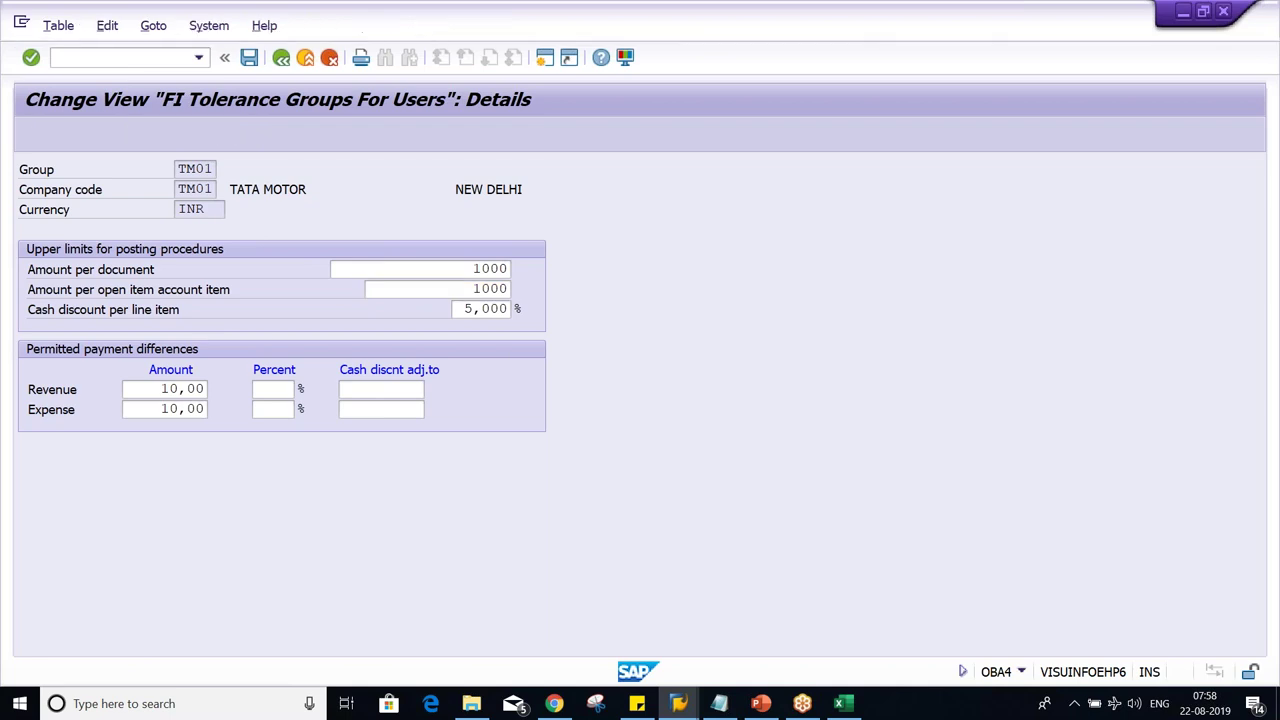
{"action": "left_click", "coordinate": [399, 342]}
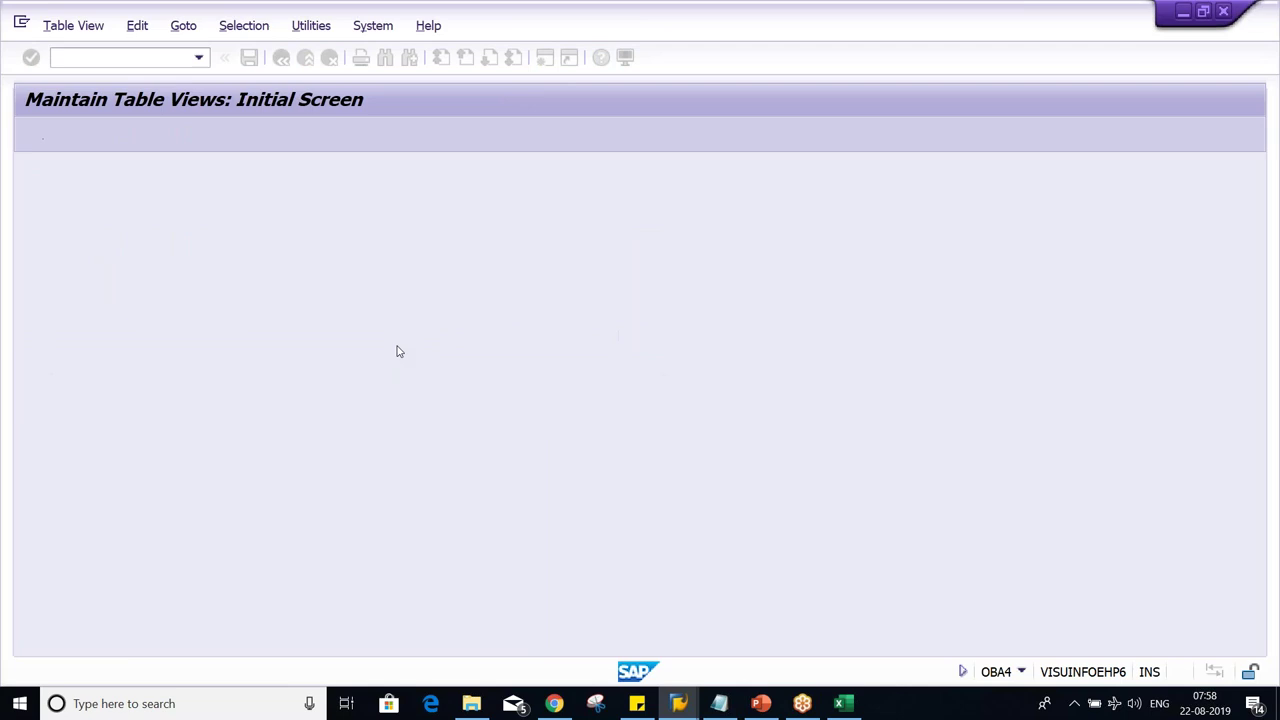
Restart transaction FB50 in the document entry session with company code TM01.
{"action": "key", "text": "alt+Tab"}
{"action": "key", "text": "alt+Tab"}
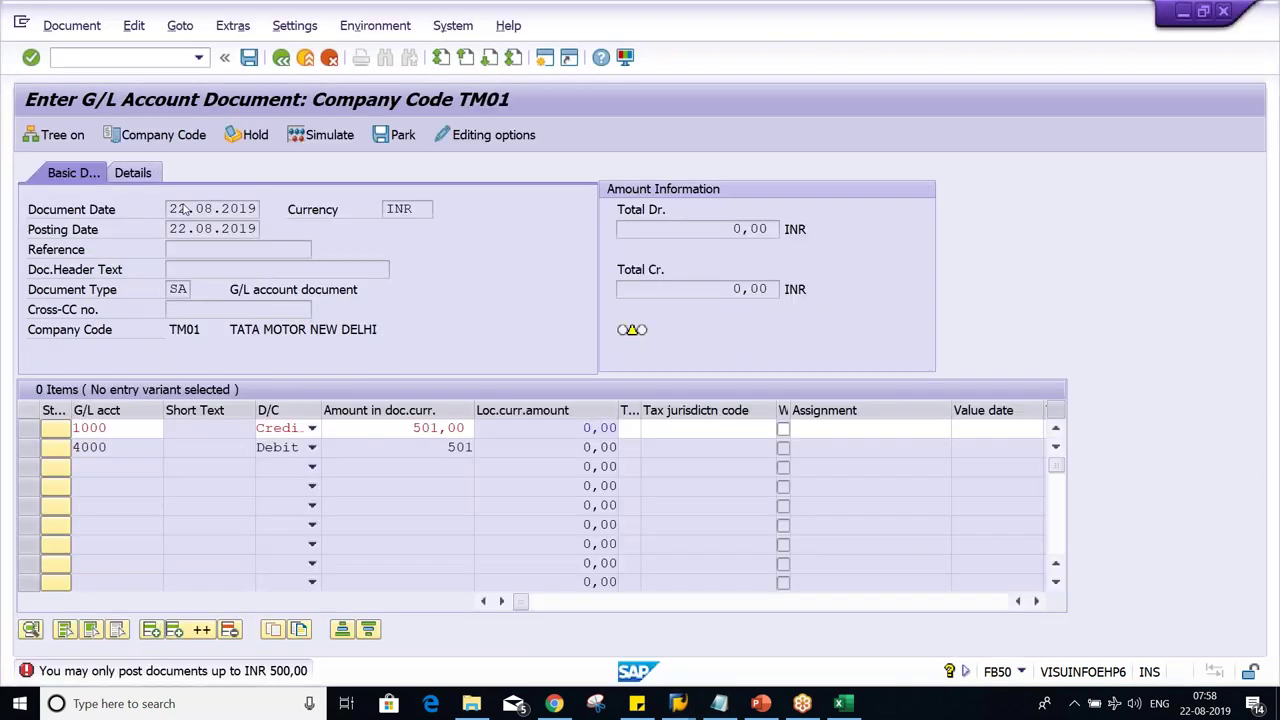
{"action": "left_click", "coordinate": [198, 58]}
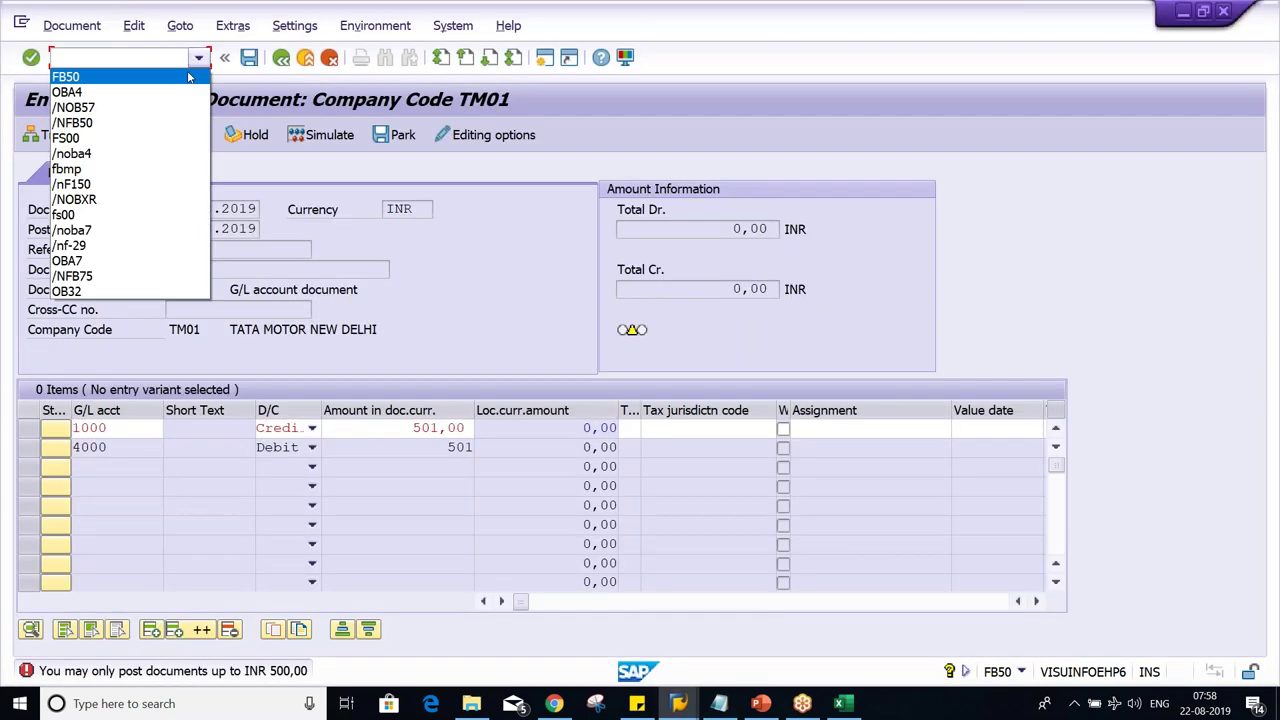
{"action": "left_click", "coordinate": [188, 76]}
{"action": "key", "text": "Home"}
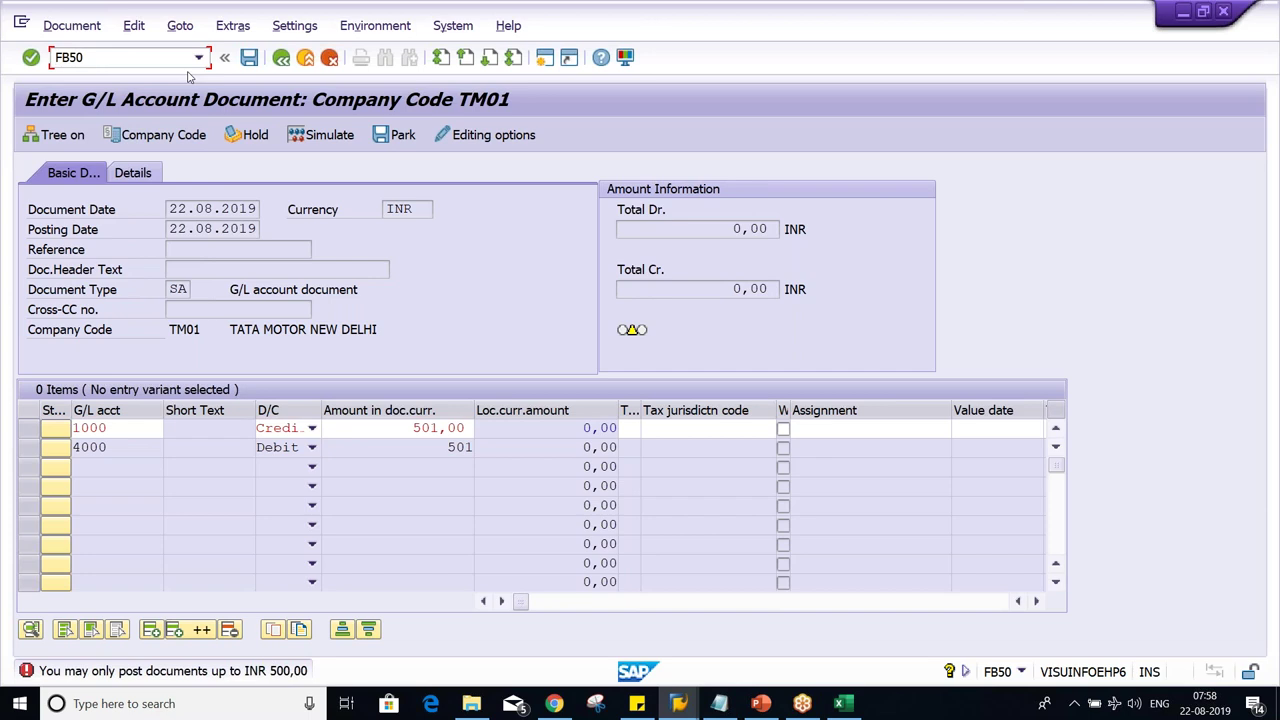
{"action": "type", "text": "/N"}
{"action": "key", "text": "Return"}
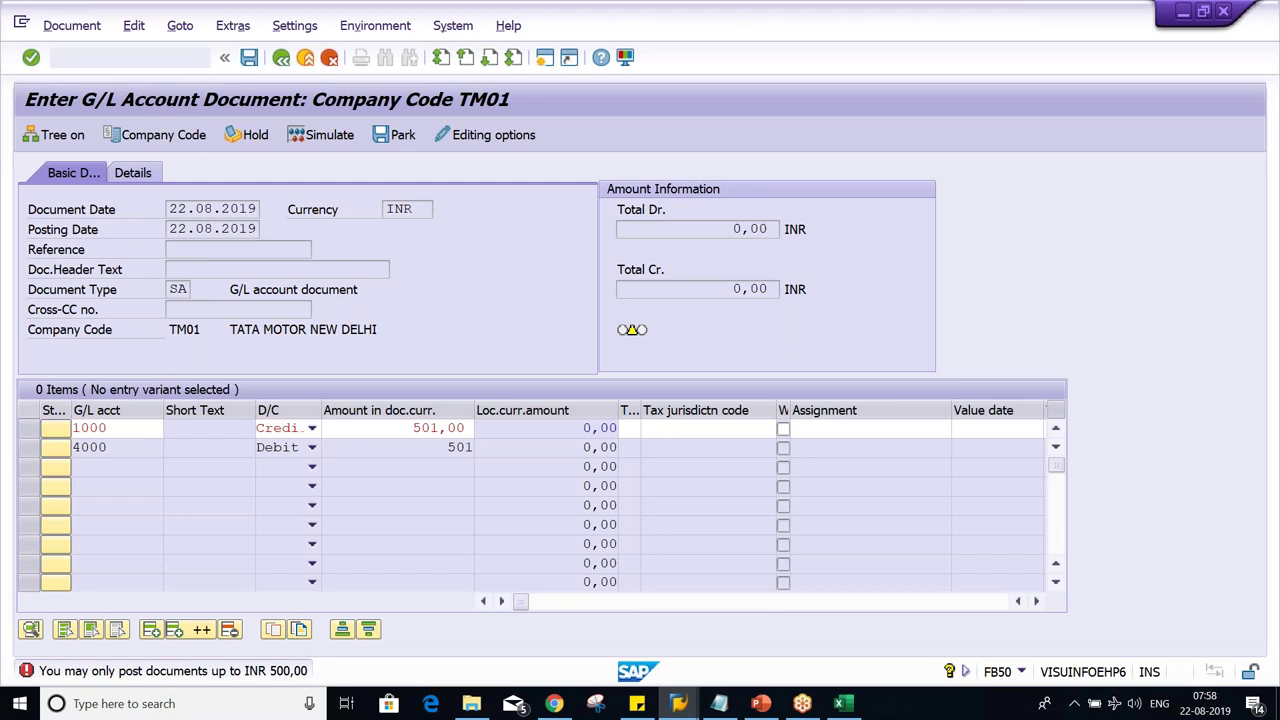
{"action": "type", "text": "TM01"}
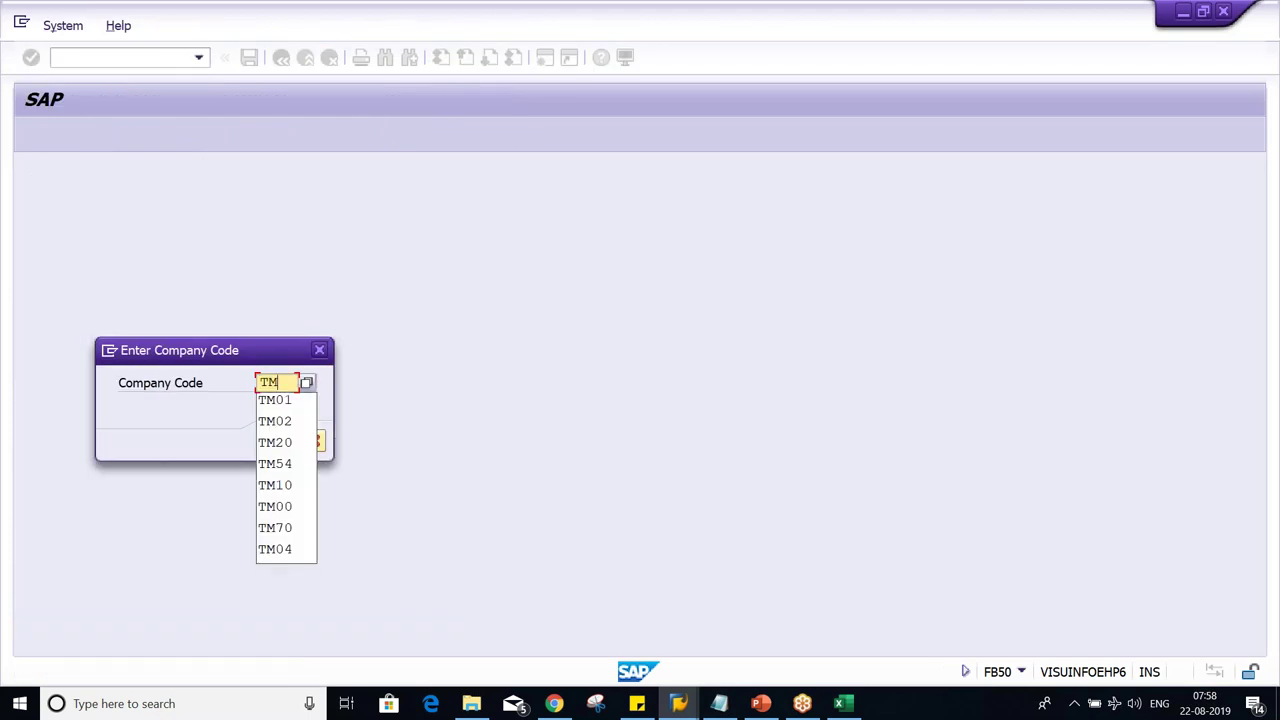
{"action": "key", "text": "Return"}
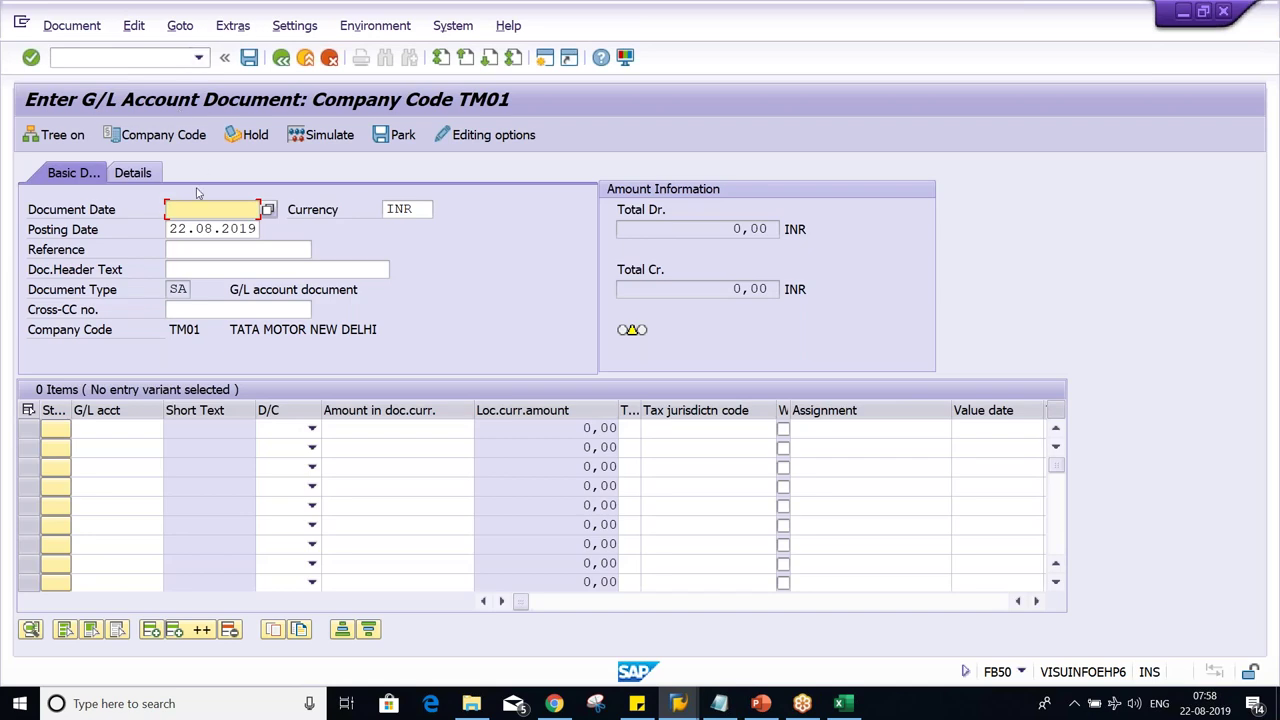
Set the document date to 22.08.2019 and enter G/L accounts 1000 and 4000 on the new document's item lines.
{"action": "left_click", "coordinate": [205, 210]}
{"action": "left_click", "coordinate": [205, 227]}
{"action": "left_click", "coordinate": [120, 428]}
{"action": "left_click", "coordinate": [120, 446]}
{"action": "left_click", "coordinate": [102, 450]}
{"action": "left_click", "coordinate": [113, 483]}
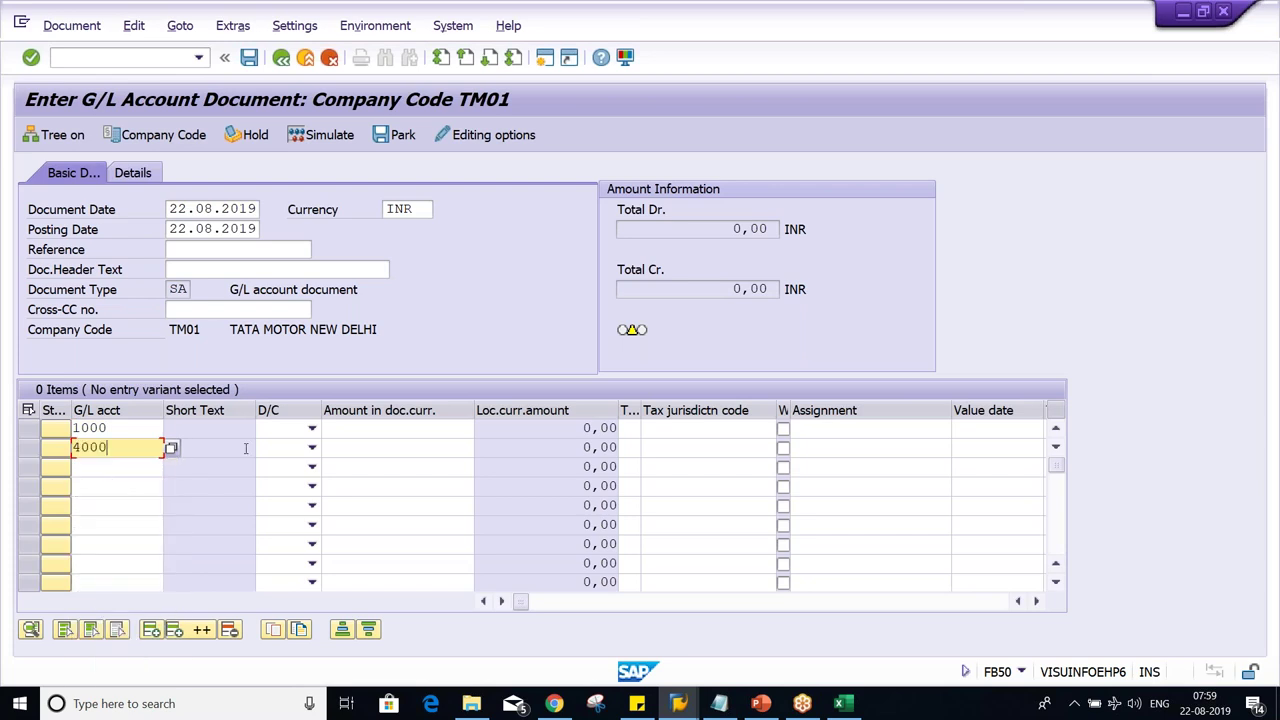
Mark account 1000 as Credit and account 4000 as Debit in the new document.
{"action": "left_click", "coordinate": [296, 434]}
{"action": "left_click", "coordinate": [284, 448]}
{"action": "left_click", "coordinate": [286, 450]}
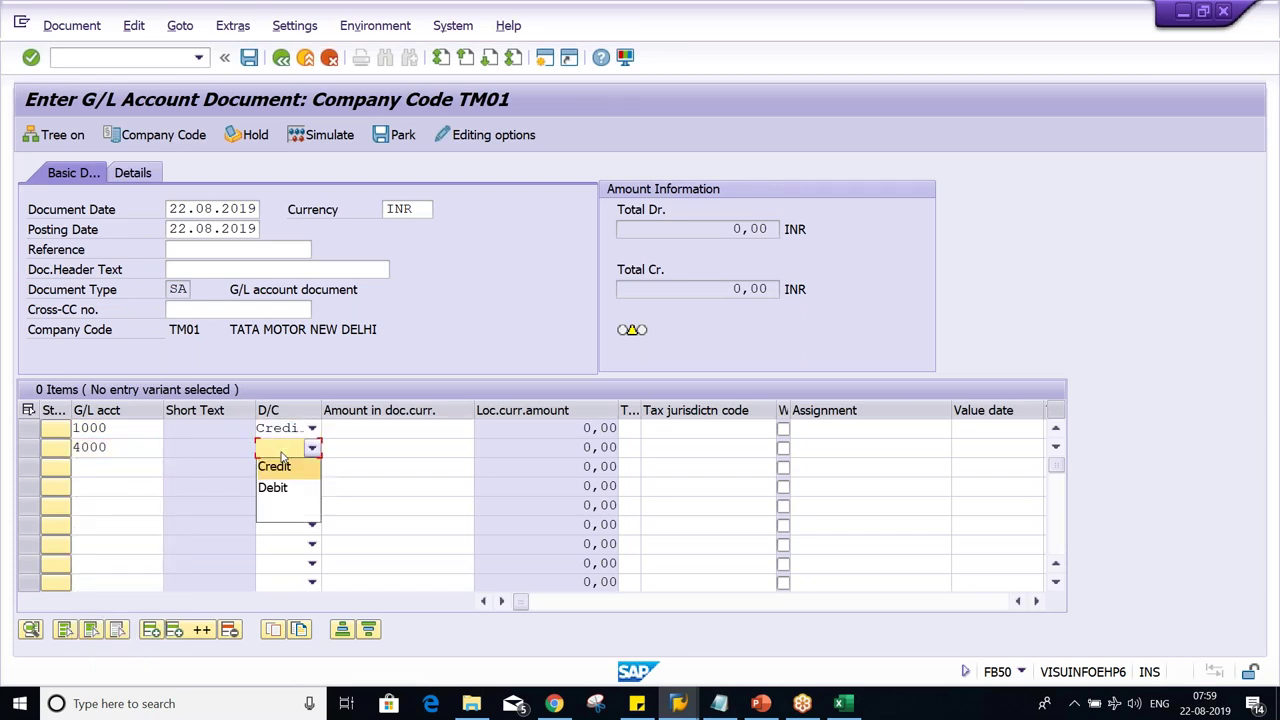
{"action": "left_click", "coordinate": [274, 488]}
Enter 700 as the document currency amount for both the account 1000 and account 4000 lines and validate the document.
{"action": "left_click", "coordinate": [396, 428]}
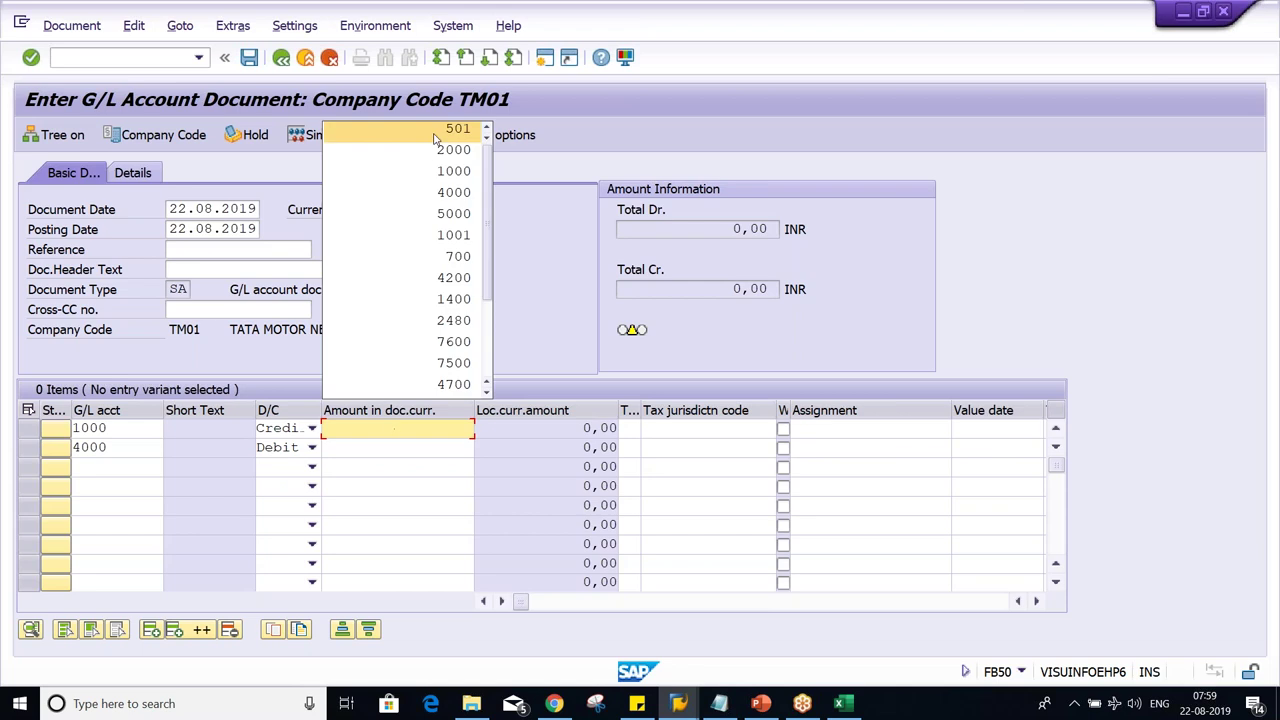
{"action": "left_click", "coordinate": [435, 131]}
{"action": "key", "text": "Delete"}
{"action": "key", "text": "Delete"}
{"action": "key", "text": "Delete"}
{"action": "type", "text": "4"}
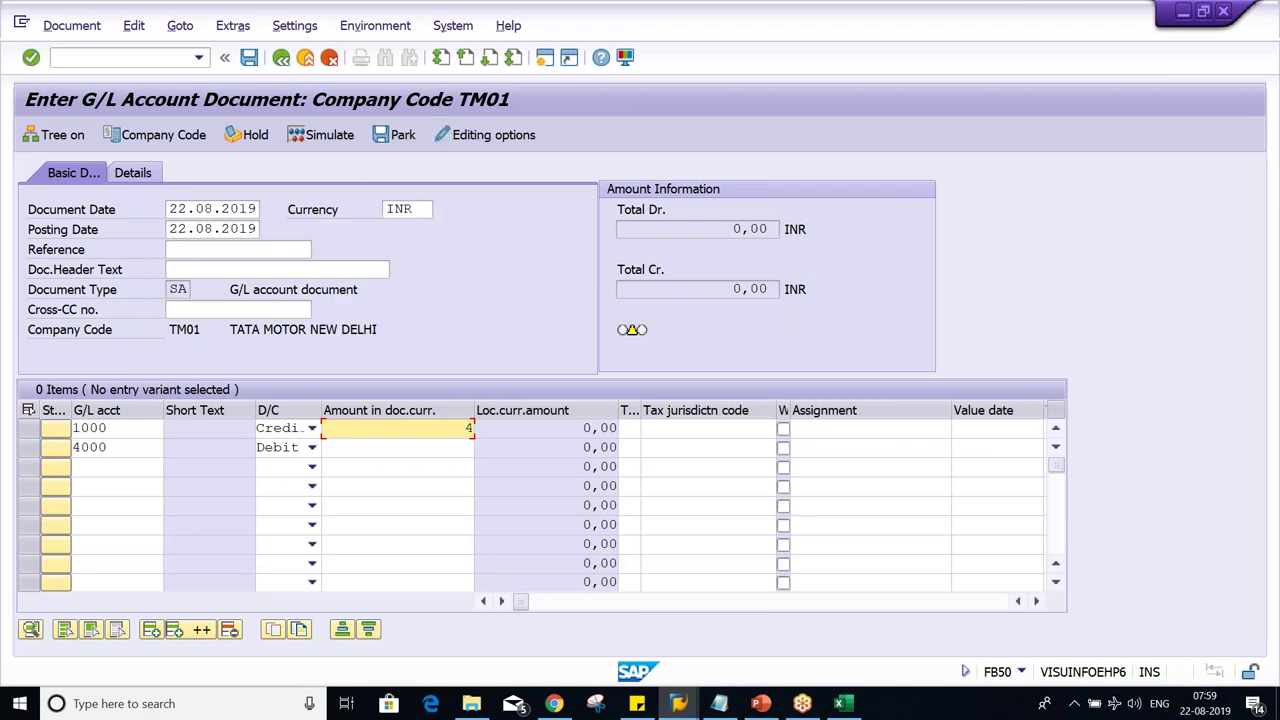
{"action": "key", "text": "BackSpace"}
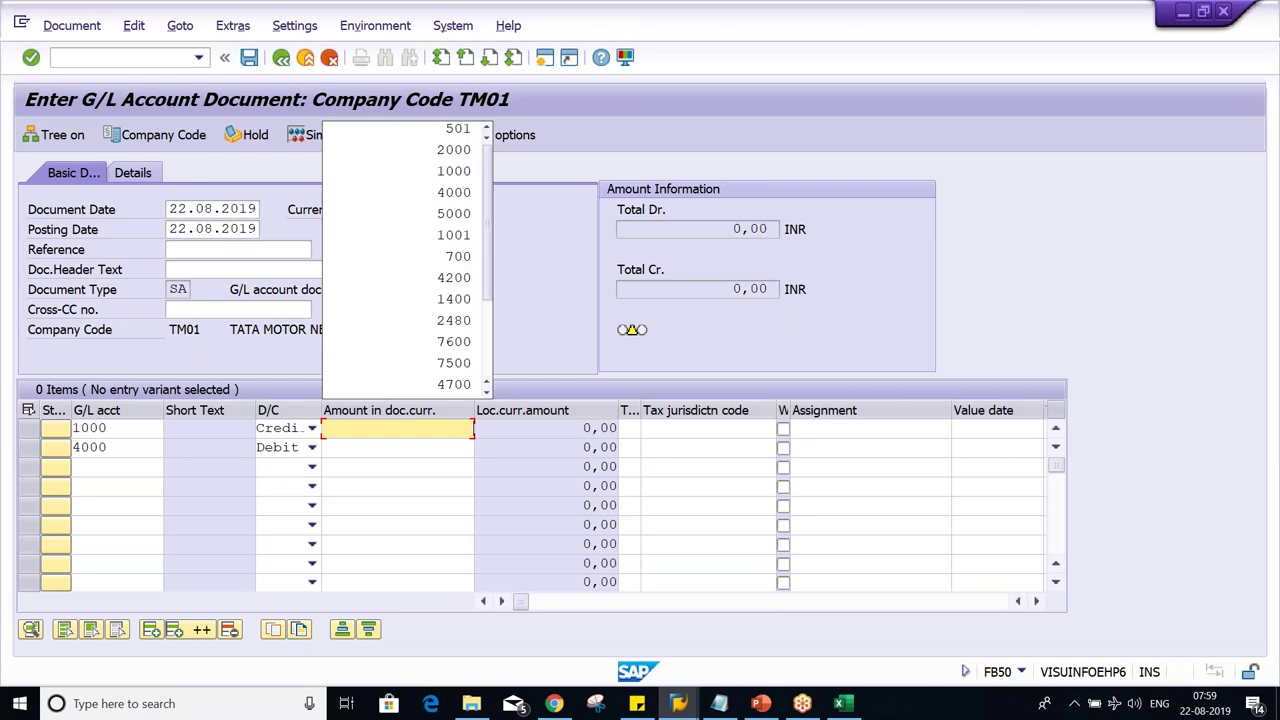
{"action": "type", "text": "7000"}
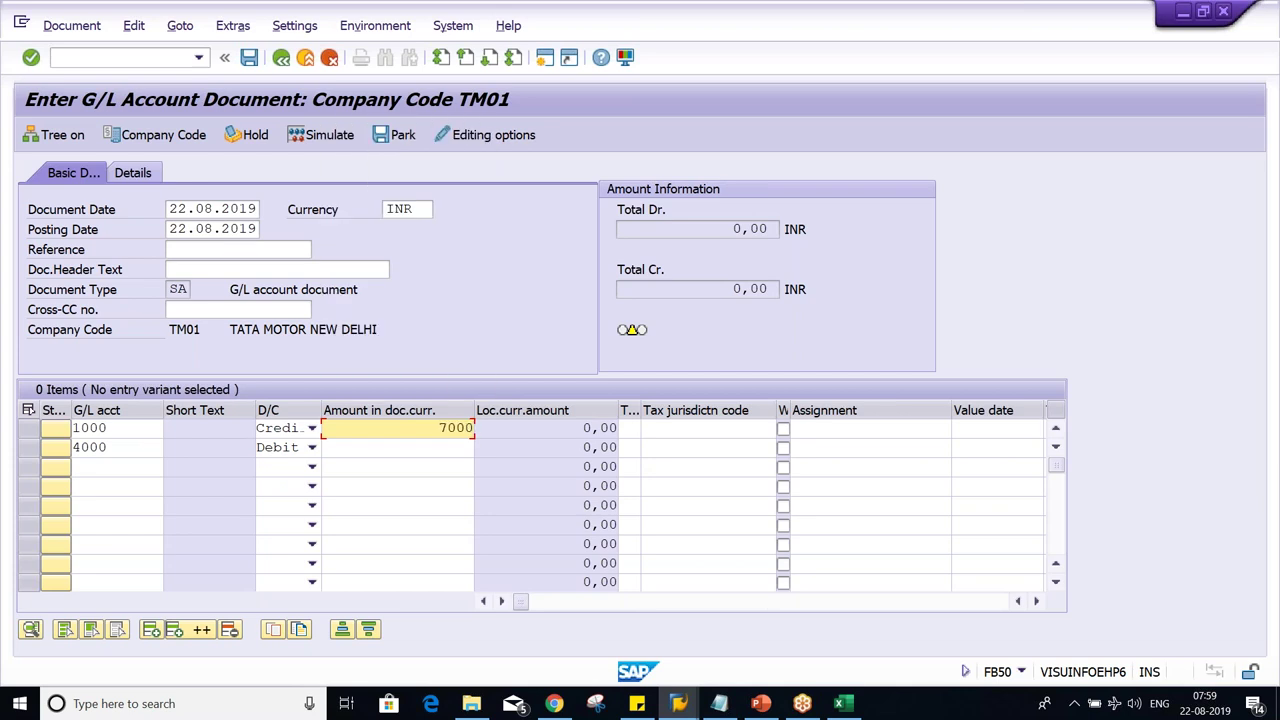
{"action": "key", "text": "BackSpace"}
{"action": "left_click", "coordinate": [398, 447]}
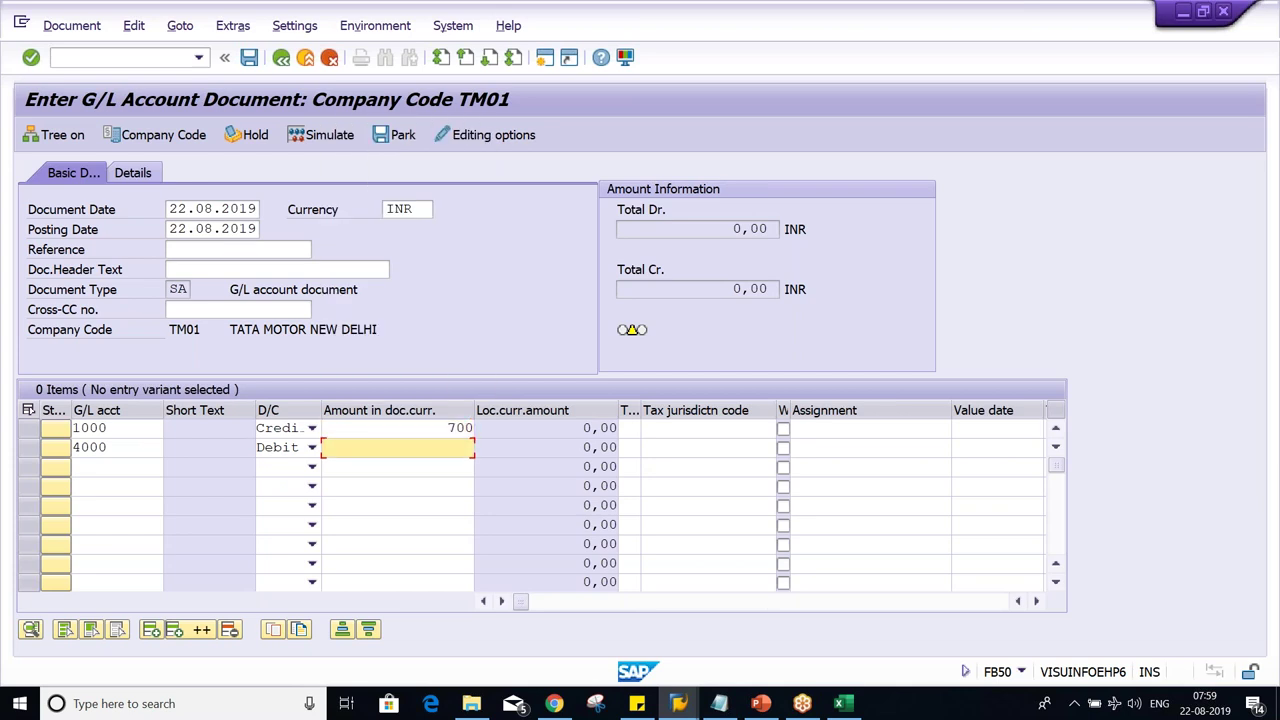
{"action": "type", "text": "700"}
{"action": "key", "text": "Return"}
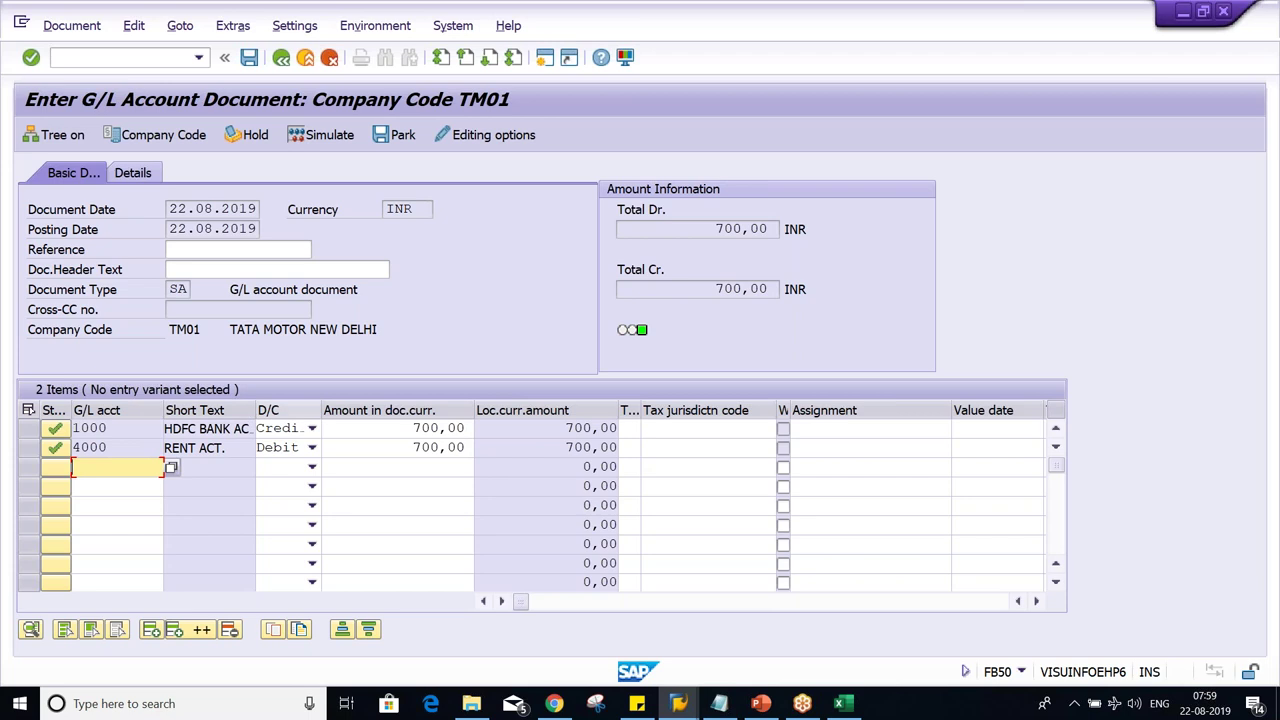
Widen the Short Text column in the item table to fit the full account names.
{"action": "left_click", "coordinate": [268, 410]}
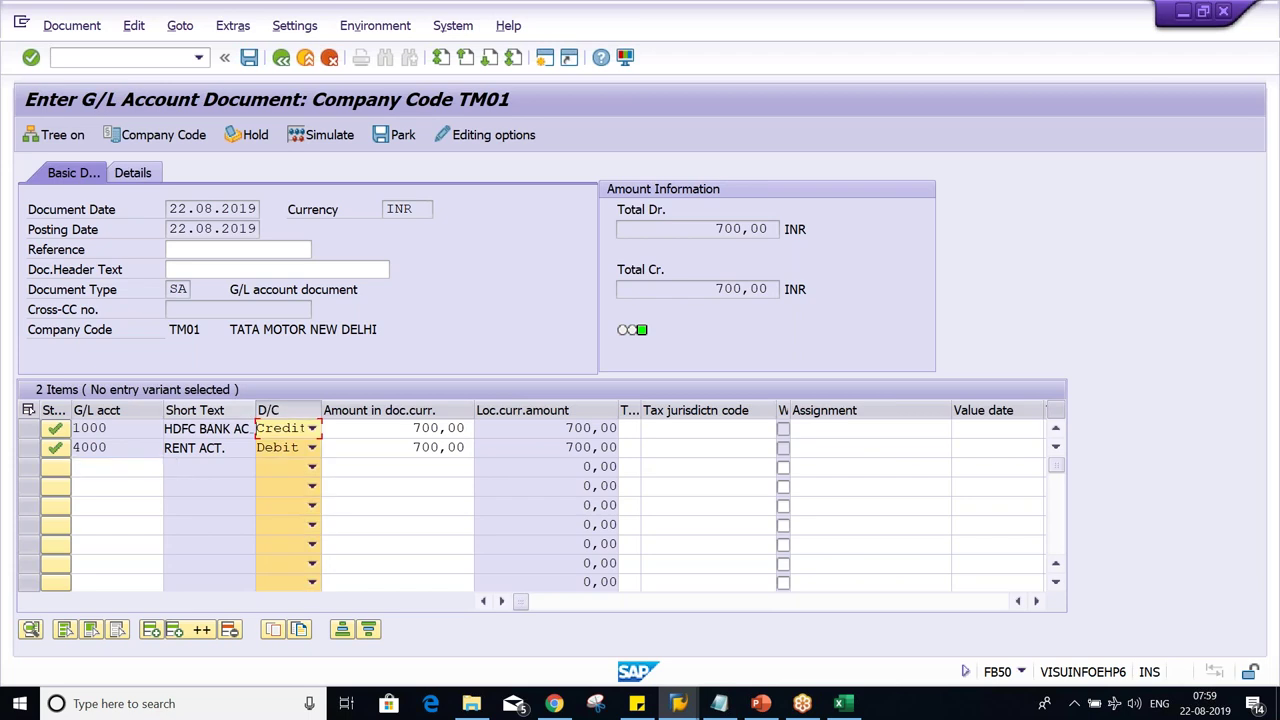
{"action": "left_click_drag", "start_coordinate": [255, 410], "coordinate": [284, 410]}
{"action": "left_click", "coordinate": [432, 485]}
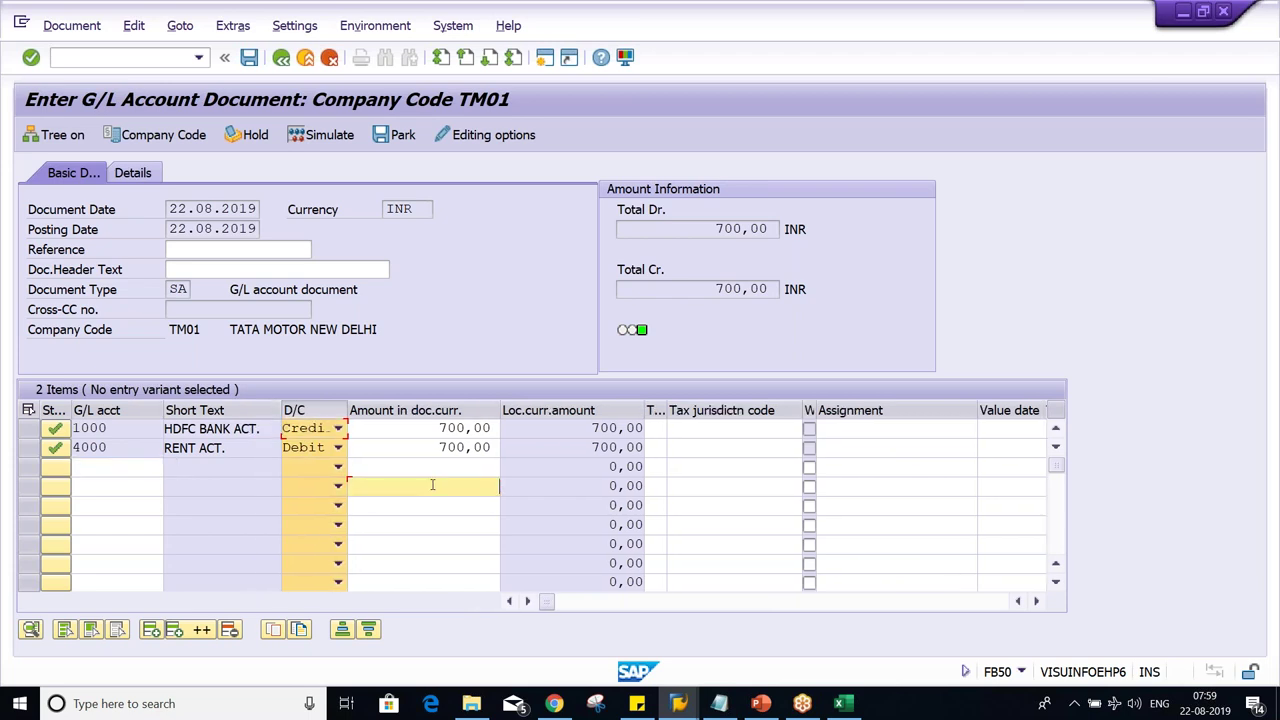
{"action": "left_click", "coordinate": [445, 436]}
{"action": "left_click", "coordinate": [330, 409]}
{"action": "key", "text": "Tab"}
{"action": "key", "text": "Down"}
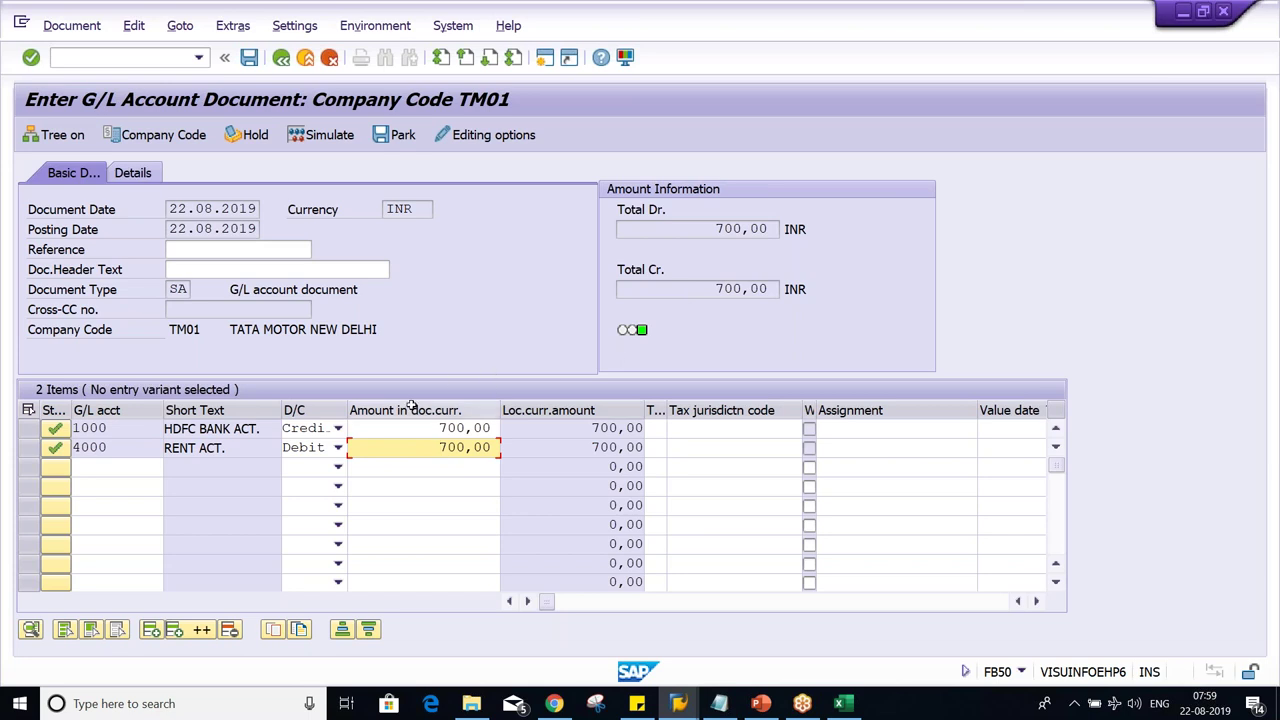
Change the amounts of the account 1000 and account 4000 lines to 1200 and validate the document.
{"action": "left_click_drag", "start_coordinate": [414, 427], "coordinate": [682, 424]}
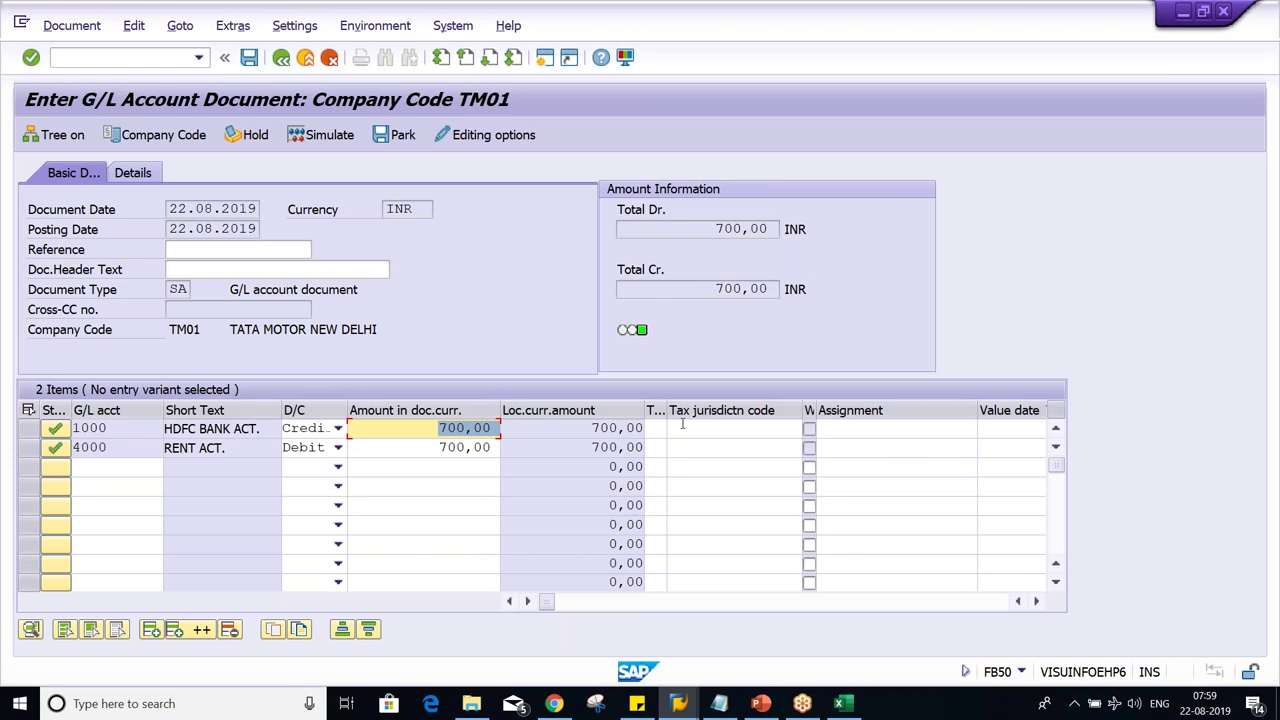
{"action": "type", "text": "1200"}
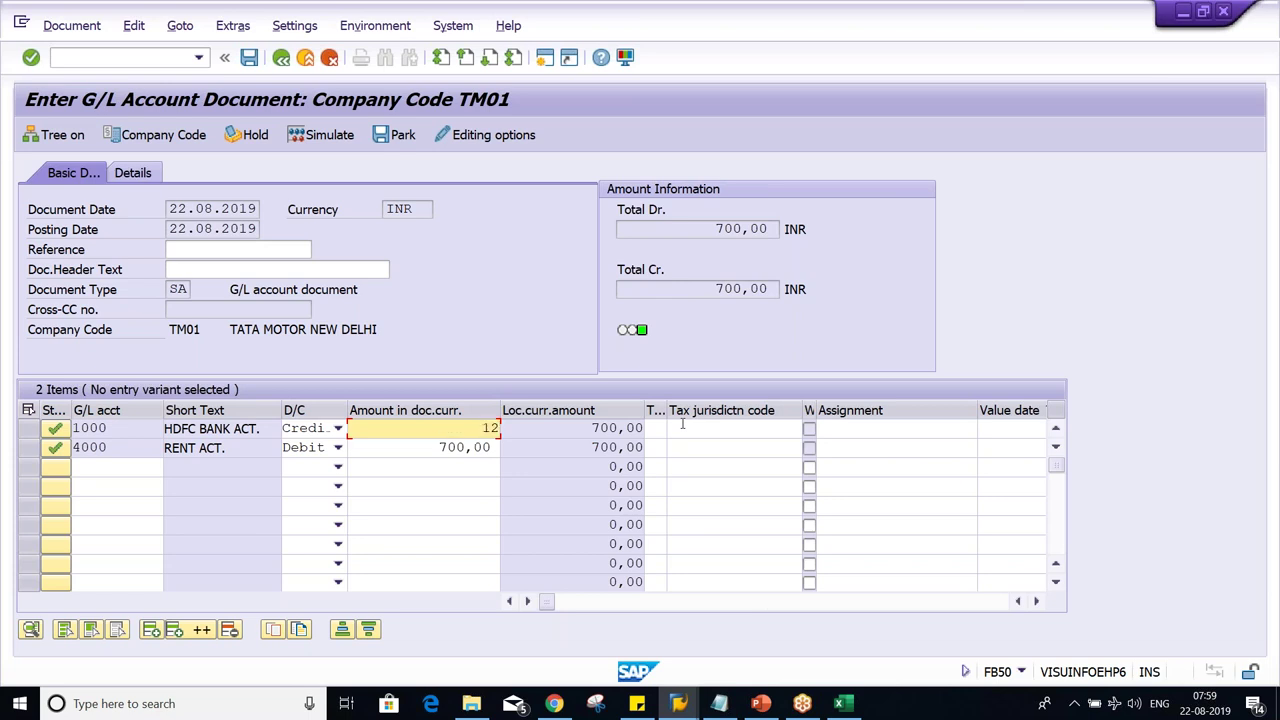
{"action": "key", "text": "Down"}
{"action": "key", "text": "BackSpace"}
{"action": "key", "text": "BackSpace"}
{"action": "key", "text": "BackSpace"}
{"action": "key", "text": "BackSpace"}
{"action": "key", "text": "BackSpace"}
{"action": "key", "text": "BackSpace"}
{"action": "type", "text": "1200"}
{"action": "key", "text": "Return"}
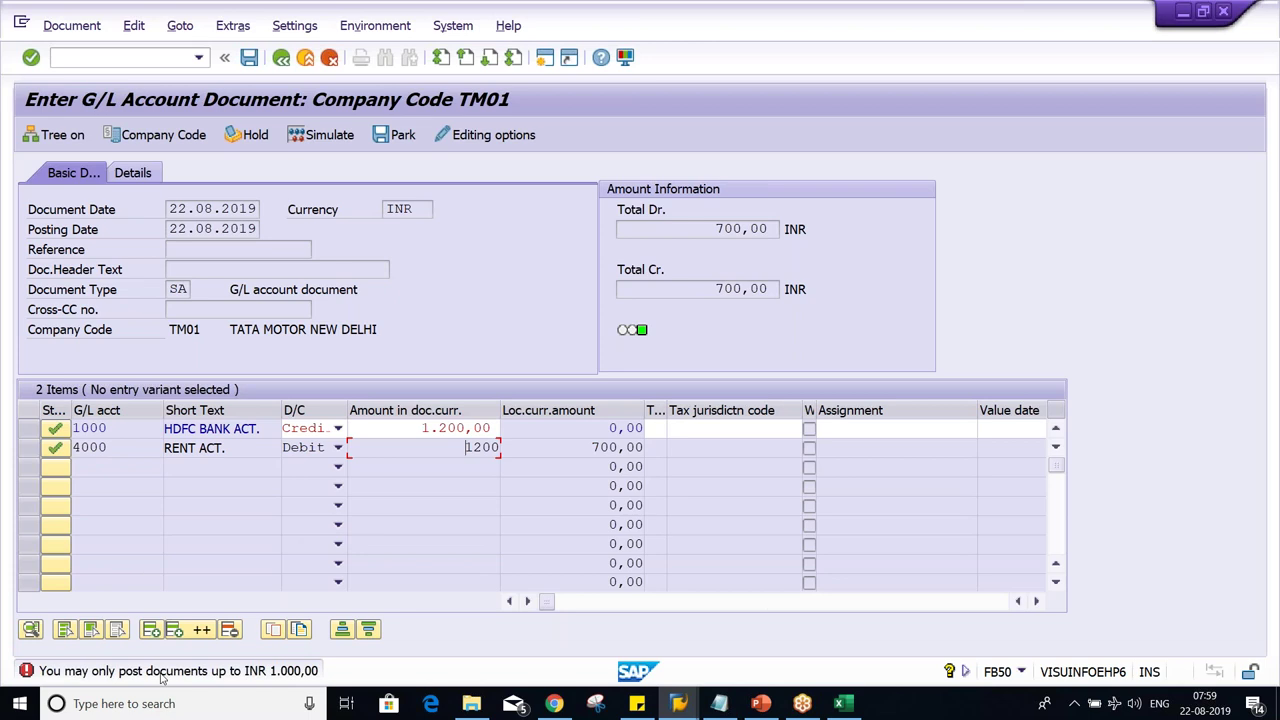
{"action": "key", "text": "alt+Tab"}
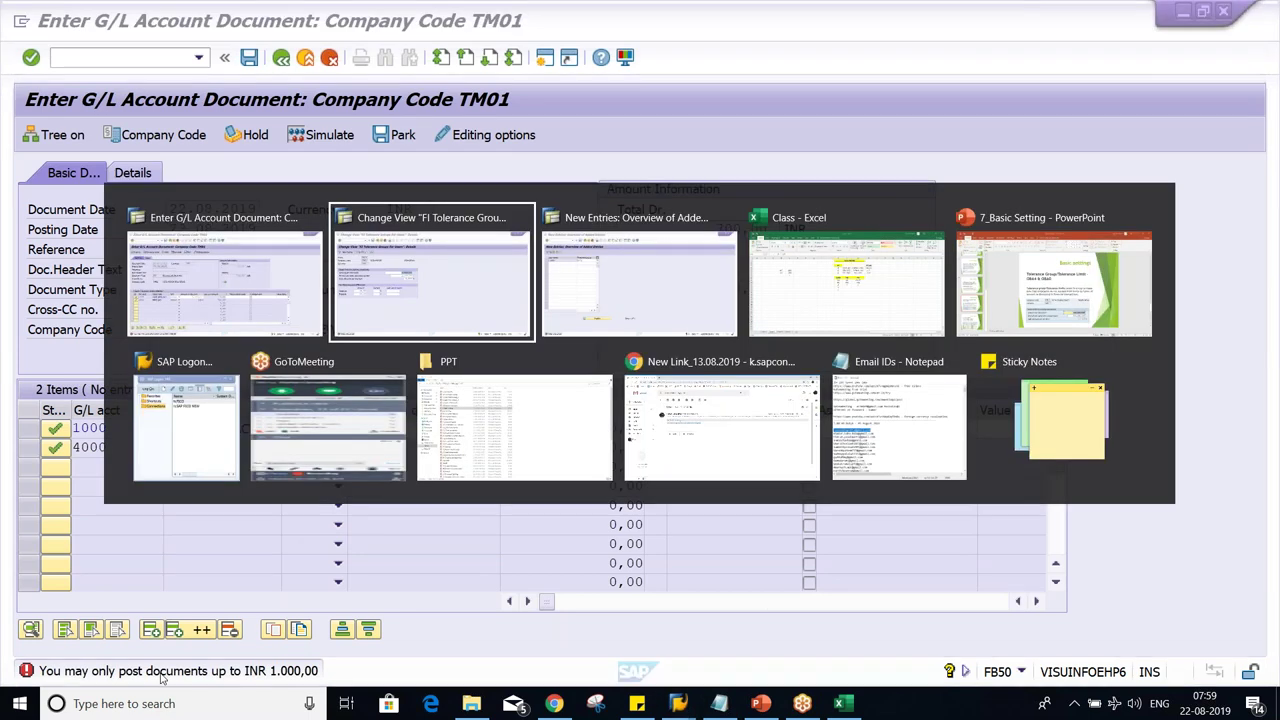
{"action": "type", "text": "9"}
{"action": "type", "text": "9999999999"}
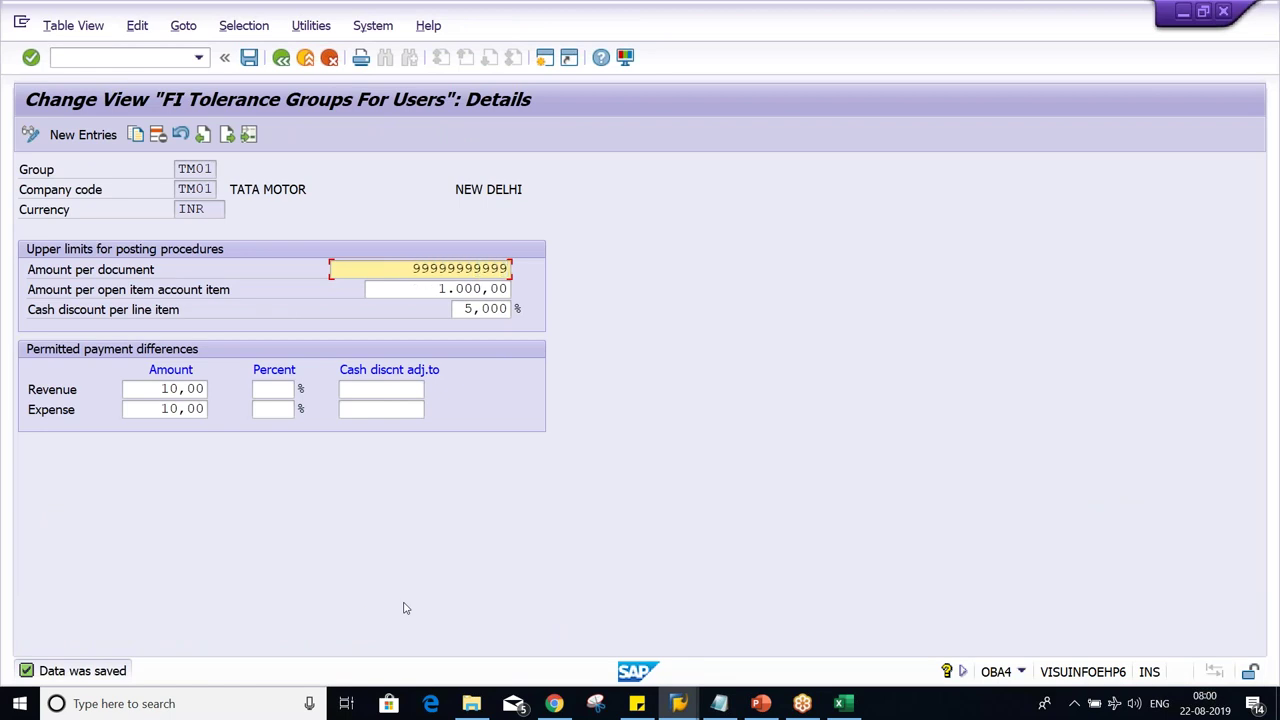
{"action": "key", "text": "Left"}
{"action": "key", "text": "Left"}
{"action": "key", "text": "Left"}
{"action": "key", "text": "Left"}
{"action": "key", "text": "Left"}
{"action": "key", "text": "Left"}
{"action": "key", "text": "Left"}
{"action": "key", "text": "Left"}
{"action": "key", "text": "Left"}
{"action": "key", "text": "BackSpace"}
{"action": "key", "text": "Tab"}
{"action": "type", "text": "999999"}
{"action": "key", "text": "Return"}
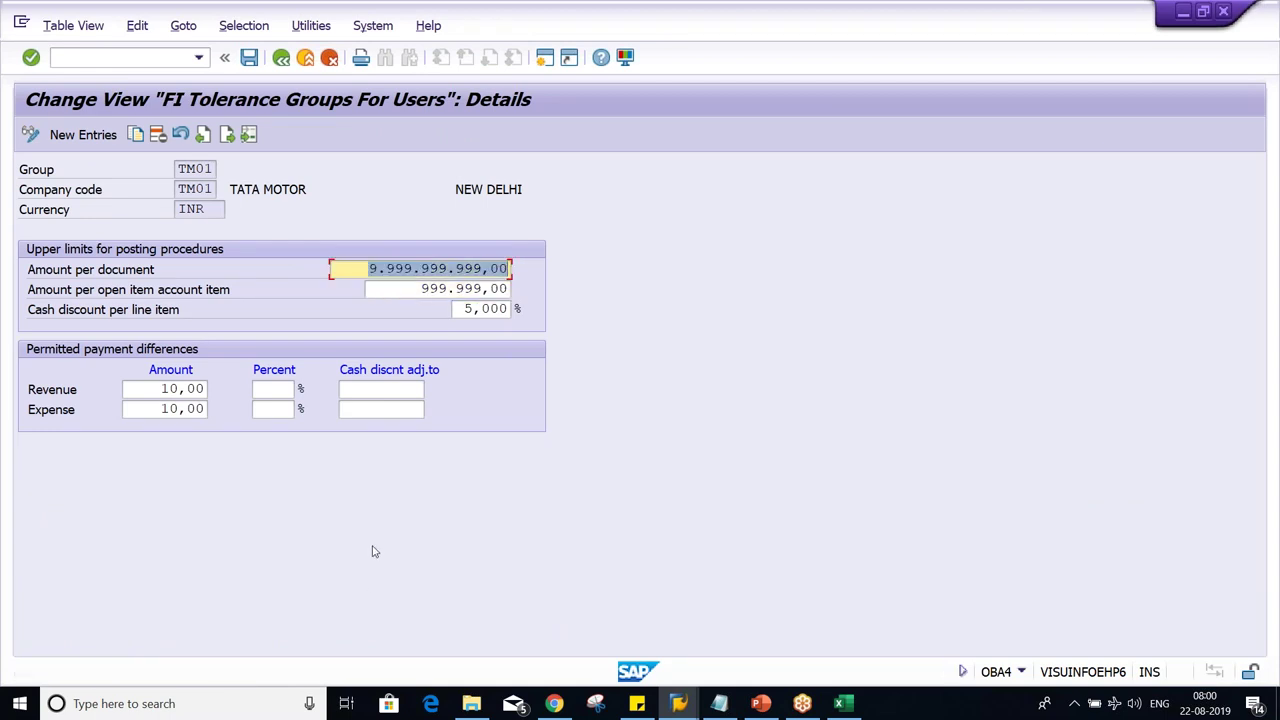
{"action": "left_click_drag", "start_coordinate": [425, 289], "coordinate": [596, 291]}
{"action": "type", "text": "9999"}
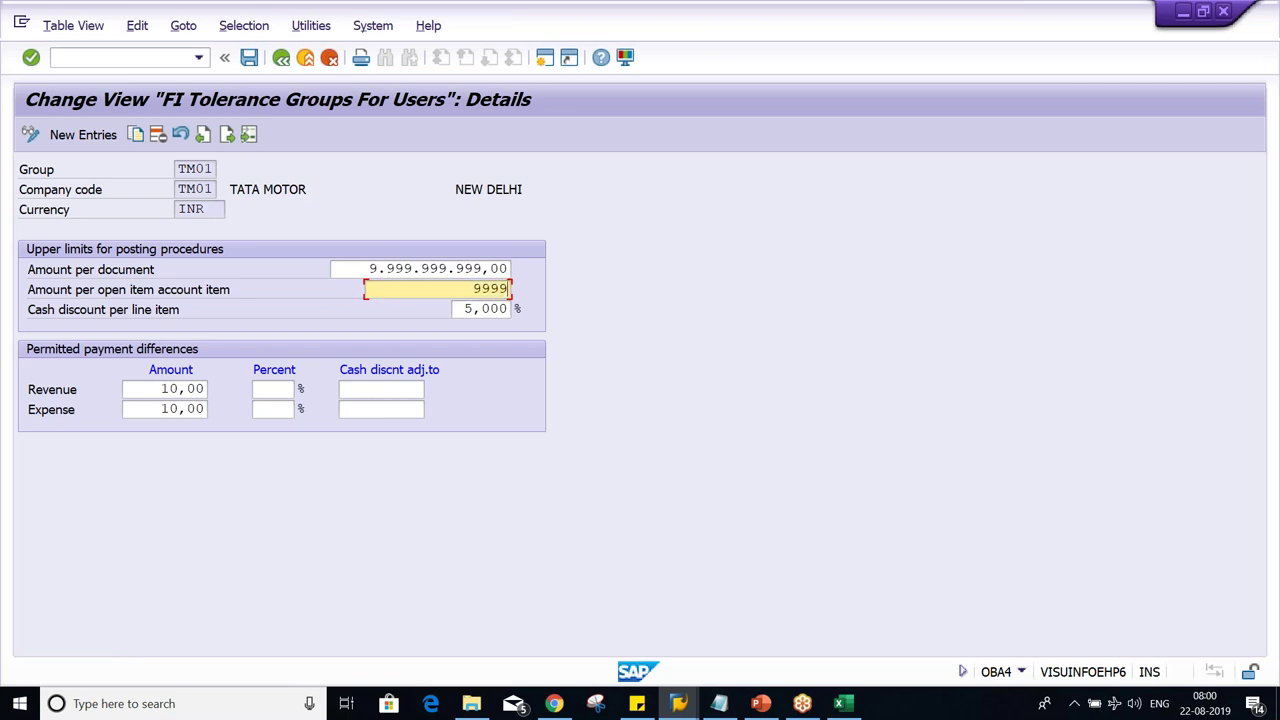
{"action": "type", "text": "999999"}
{"action": "key", "text": "Return"}
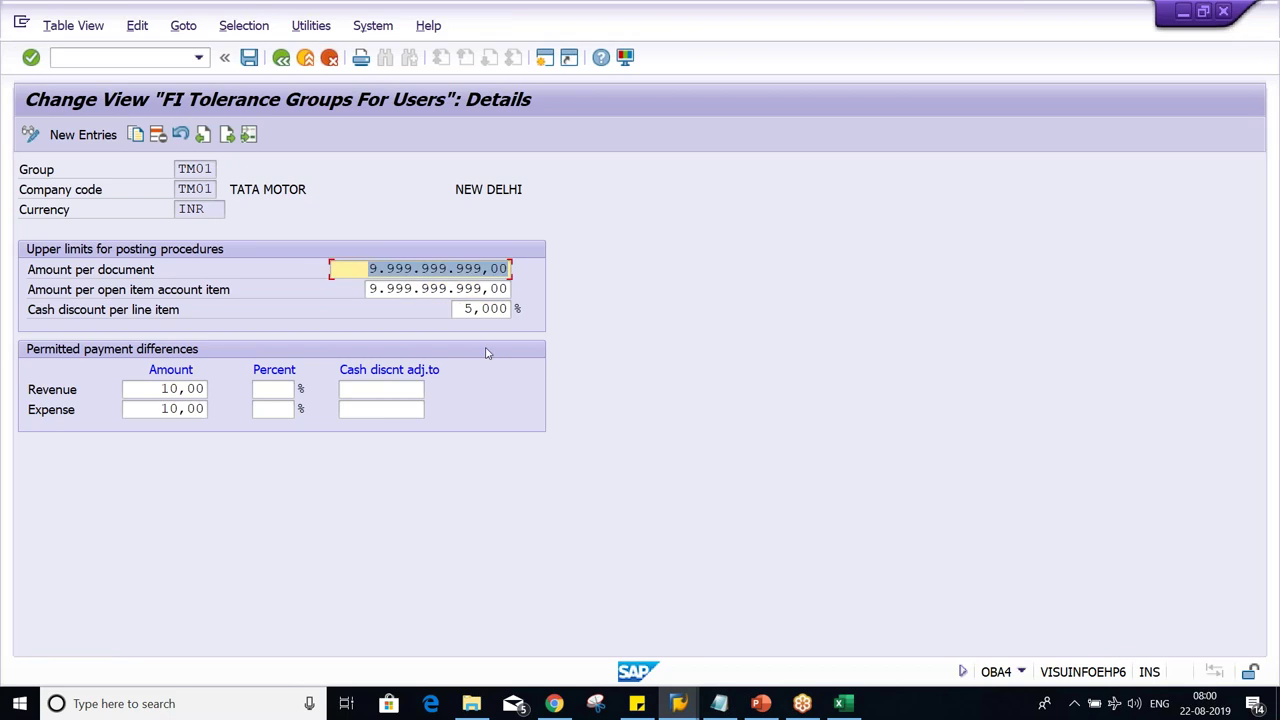
{"action": "key", "text": "ctrl+s"}
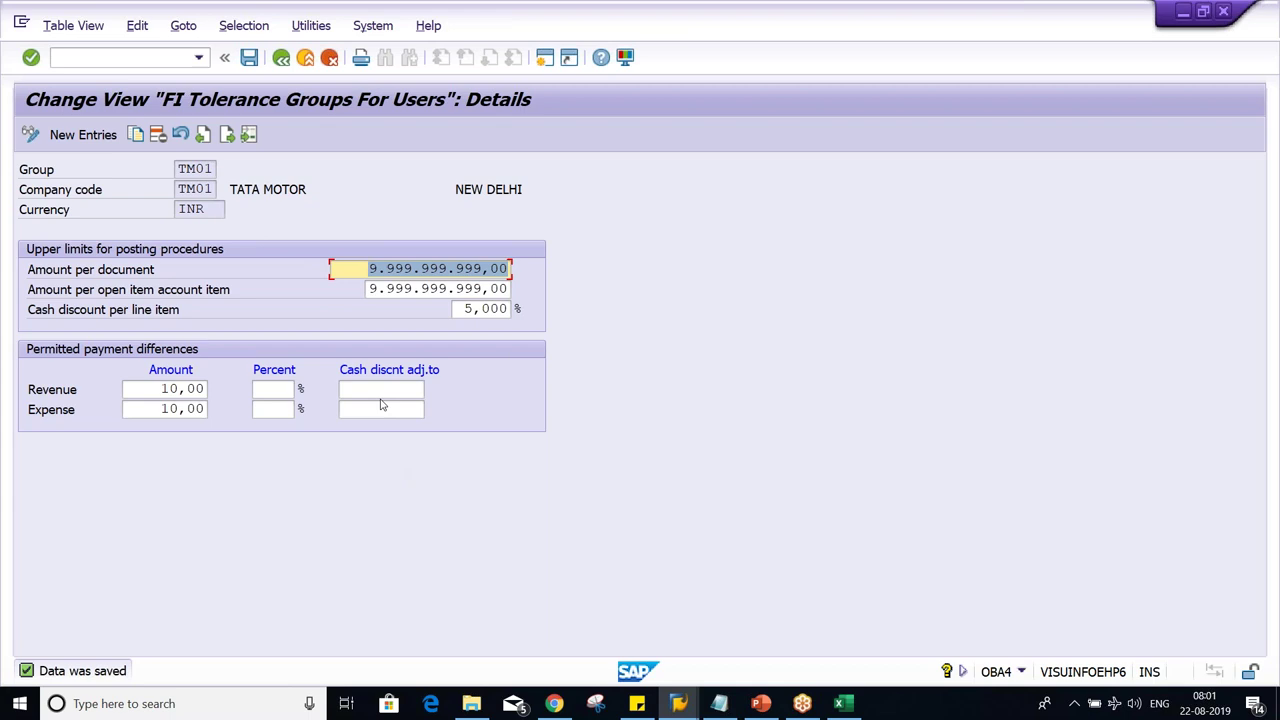
{"action": "key", "text": "ctrl+s"}
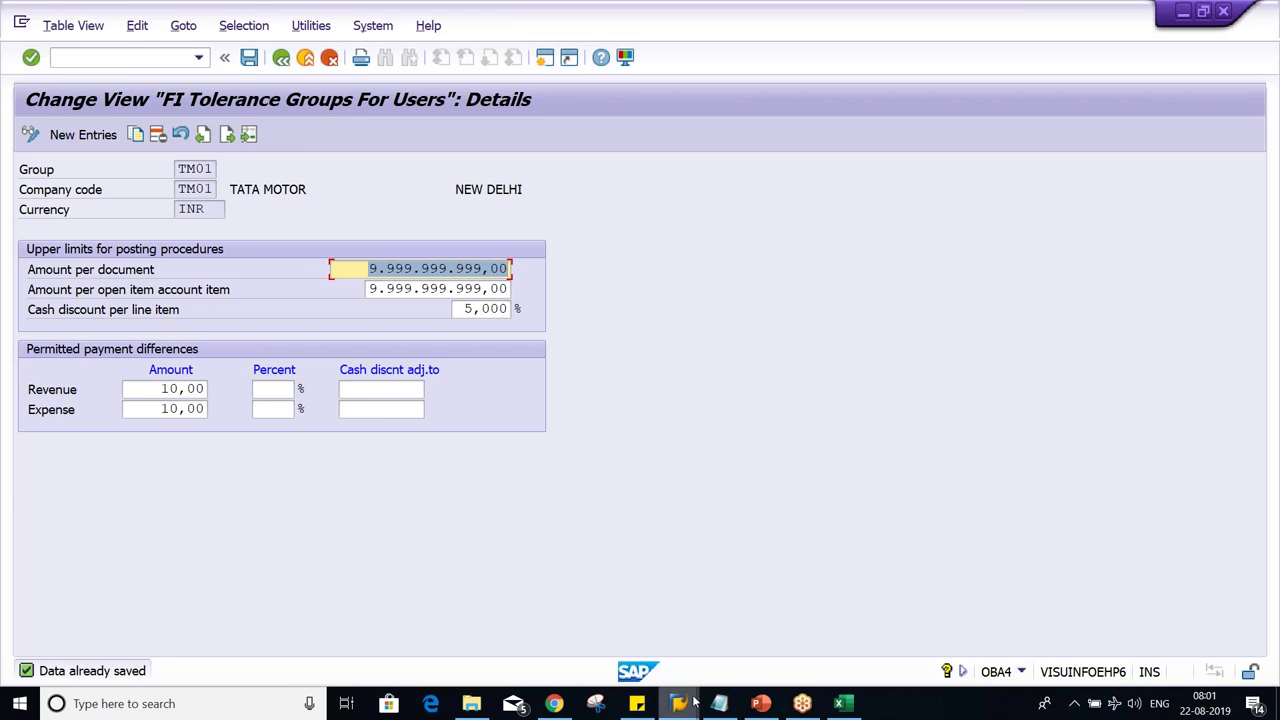
Switch to the OB57 session, check the user's assignment to tolerance group TM01 and save the entries again.
{"action": "mouse_move", "coordinate": [662, 696]}
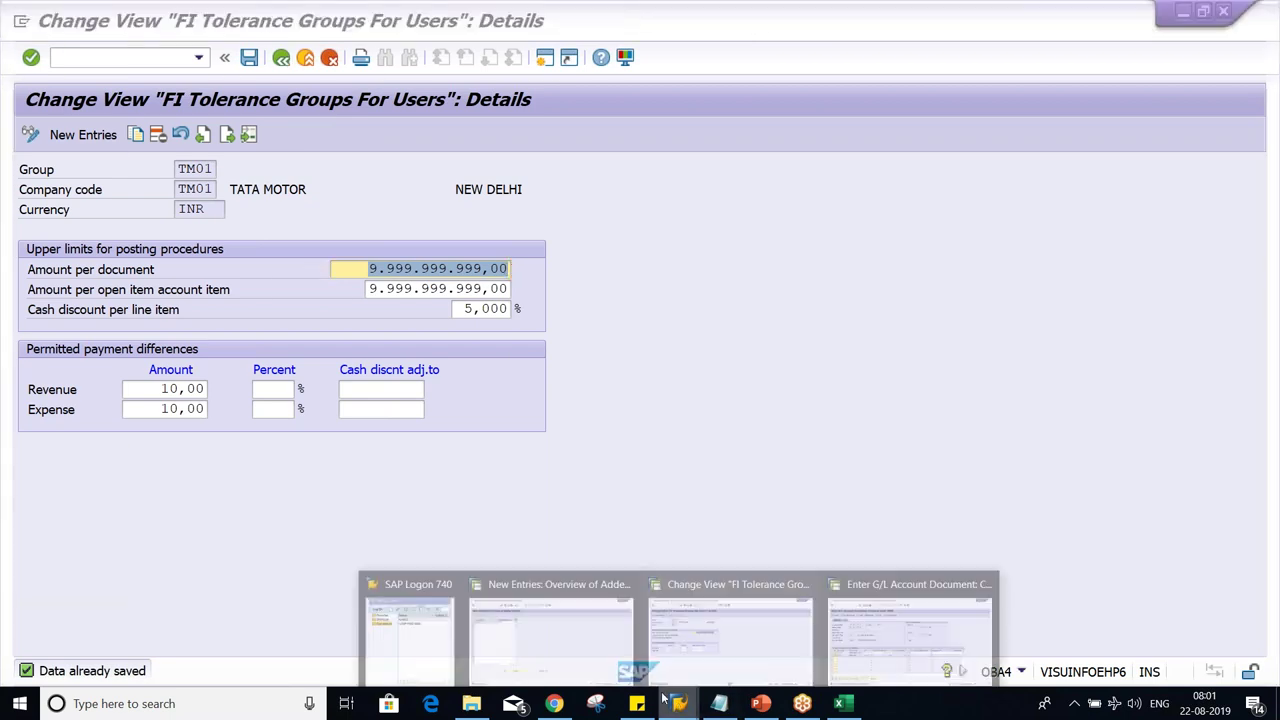
{"action": "left_click", "coordinate": [594, 648]}
{"action": "left_click", "coordinate": [172, 186]}
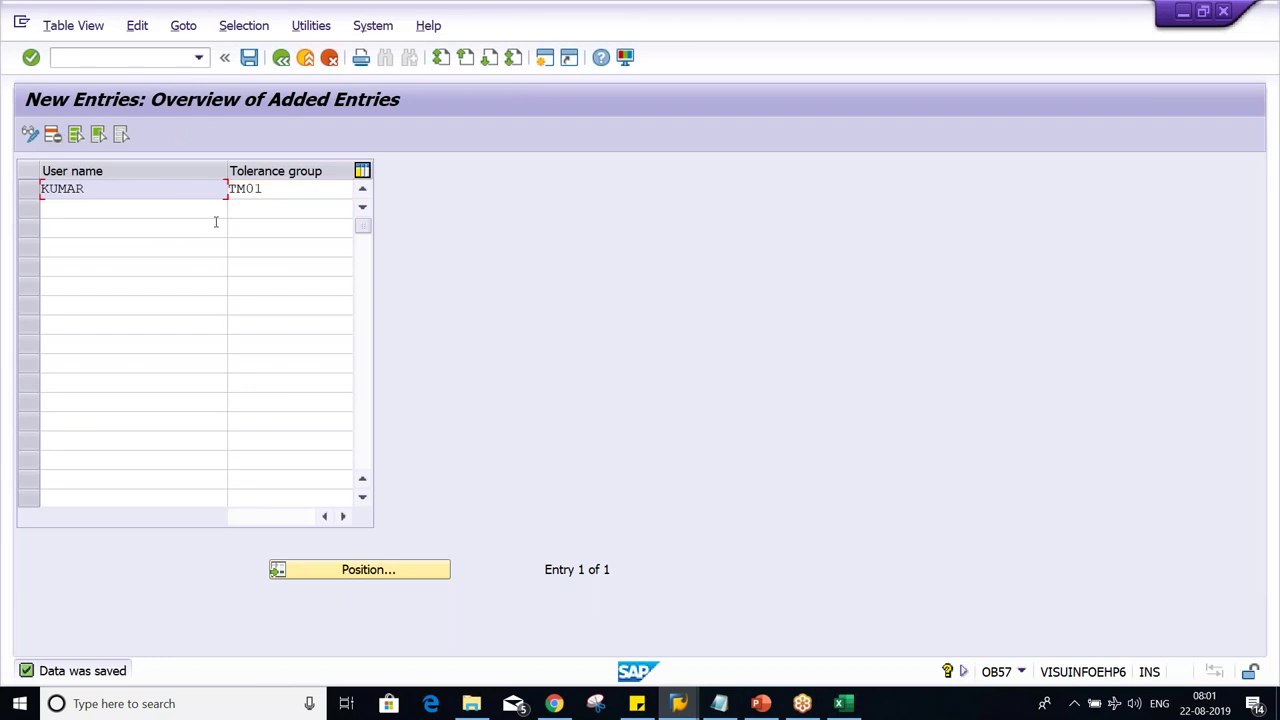
{"action": "left_click", "coordinate": [309, 188]}
{"action": "key", "text": "Return"}
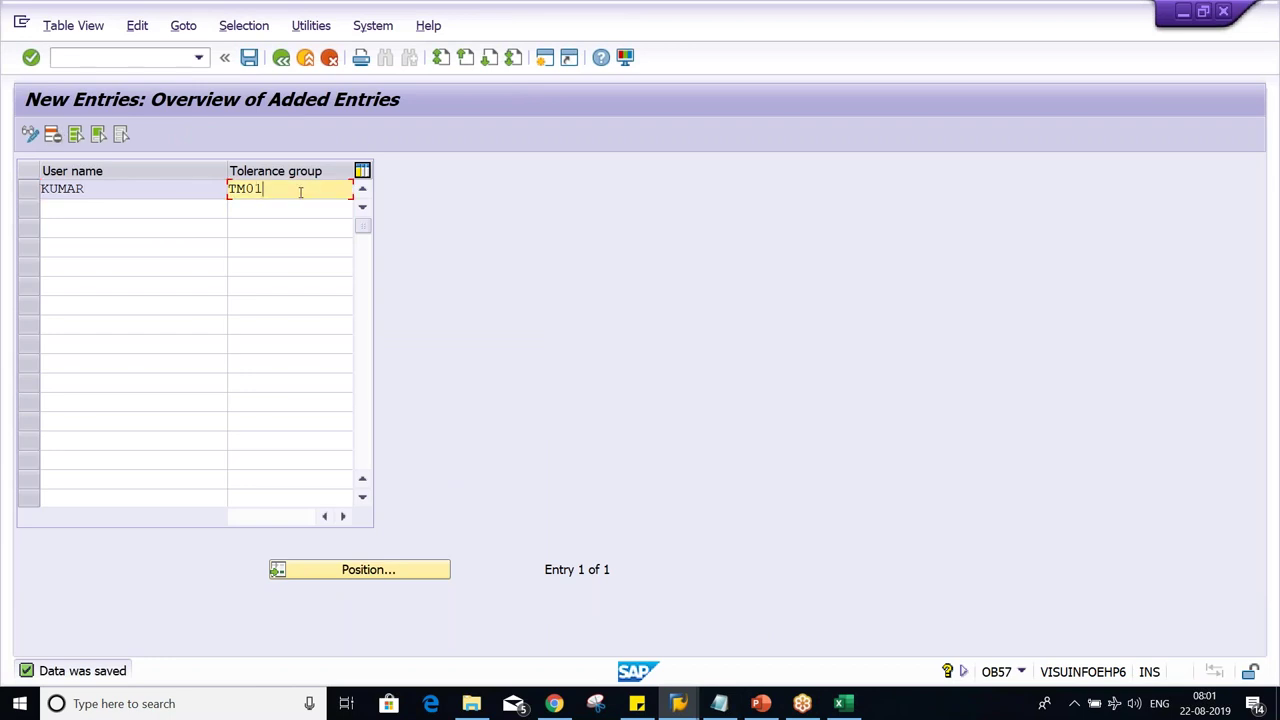
{"action": "key", "text": "ctrl+s"}
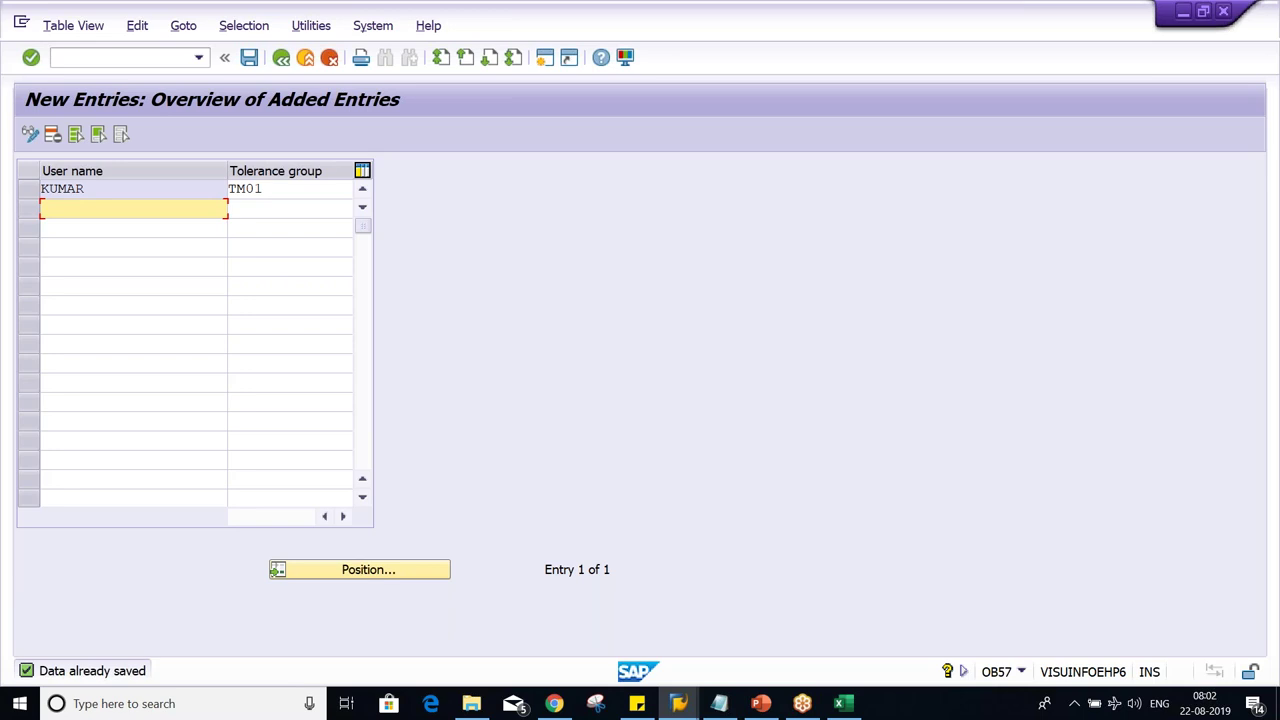
{"action": "left_click", "coordinate": [311, 193]}
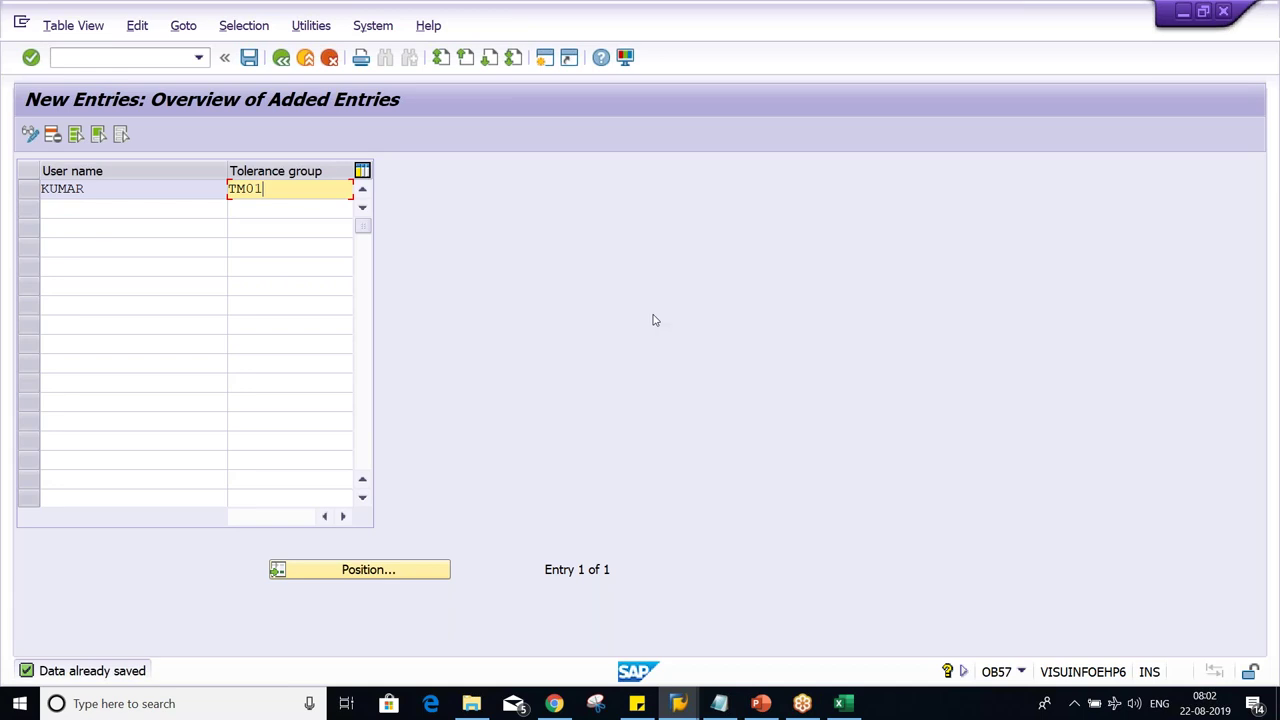
Review the Tolerance Group/Tolerance Limit slide in PowerPoint and the TM02 and T02 limits on Sheet3 of the Class workbook in Excel.
{"action": "left_click", "coordinate": [760, 703]}
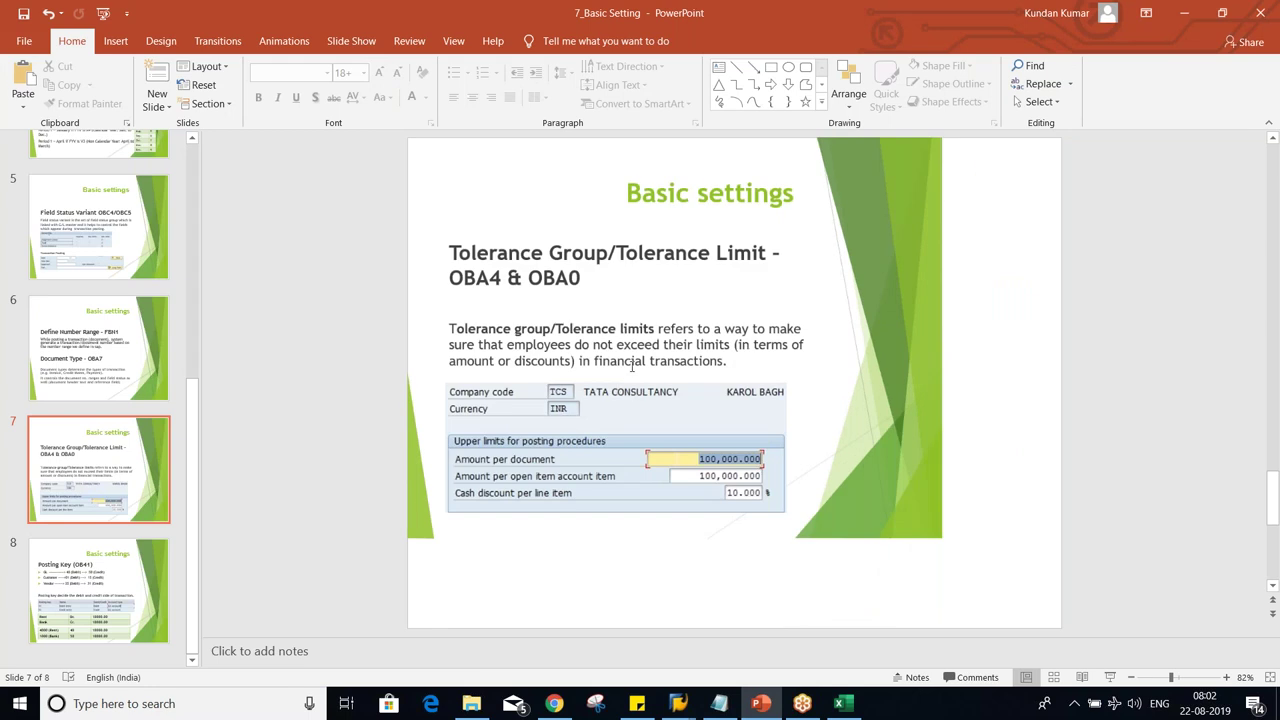
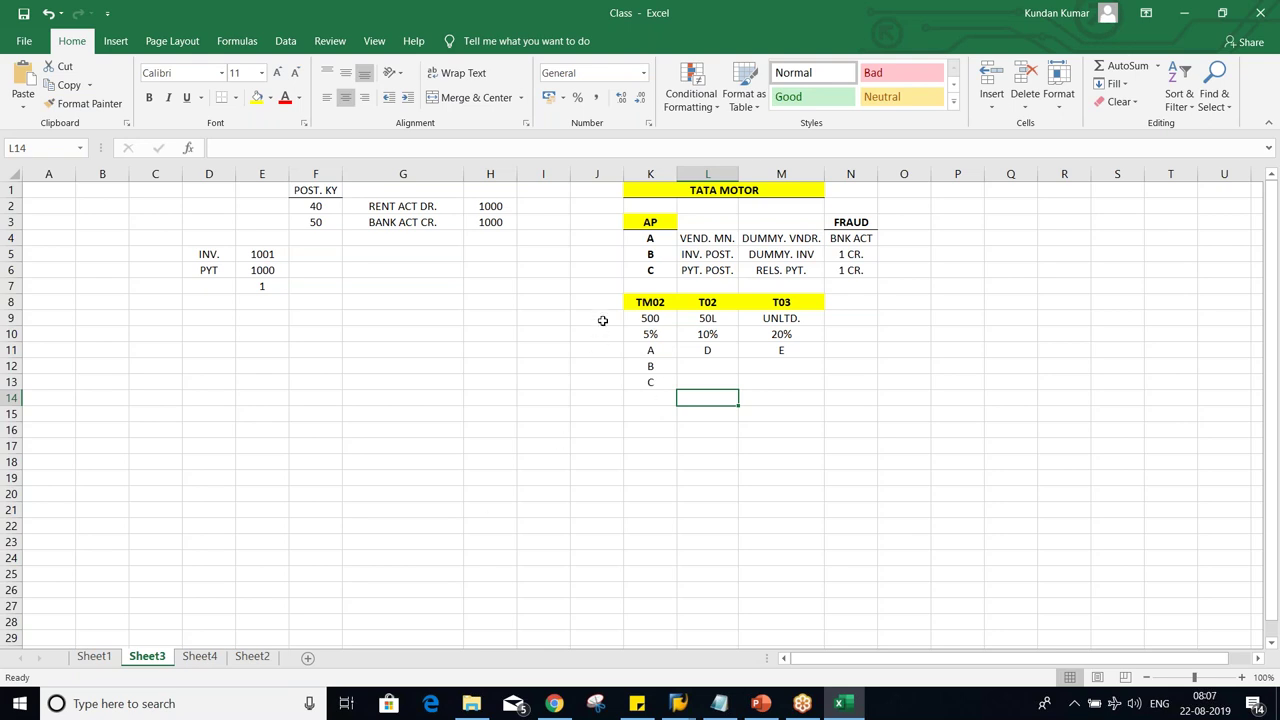
{"action": "left_click", "coordinate": [646, 351]}
{"action": "left_click", "coordinate": [648, 318]}
{"action": "left_click", "coordinate": [643, 355]}
{"action": "left_click", "coordinate": [708, 318]}
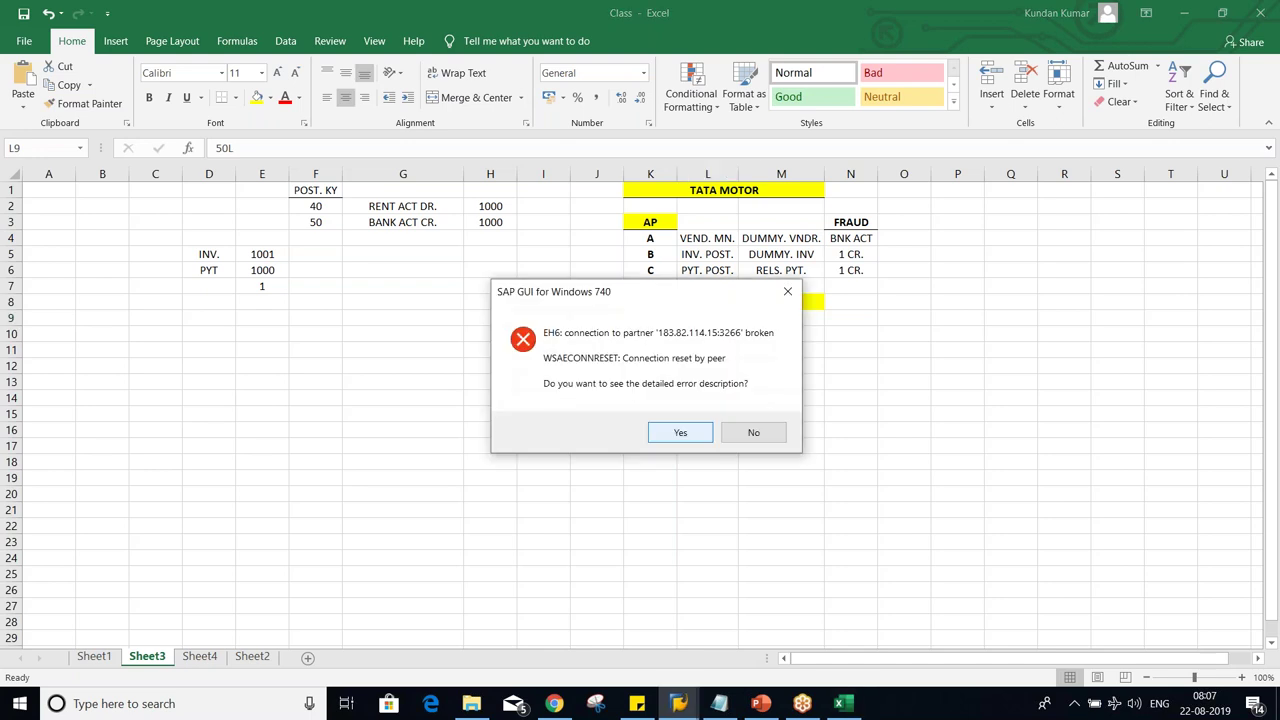
Dismiss the SAP connection error without opening its details and change TM02's amount limit in cell K9 to 10L.
{"action": "left_click", "coordinate": [755, 434]}
{"action": "left_click", "coordinate": [728, 498]}
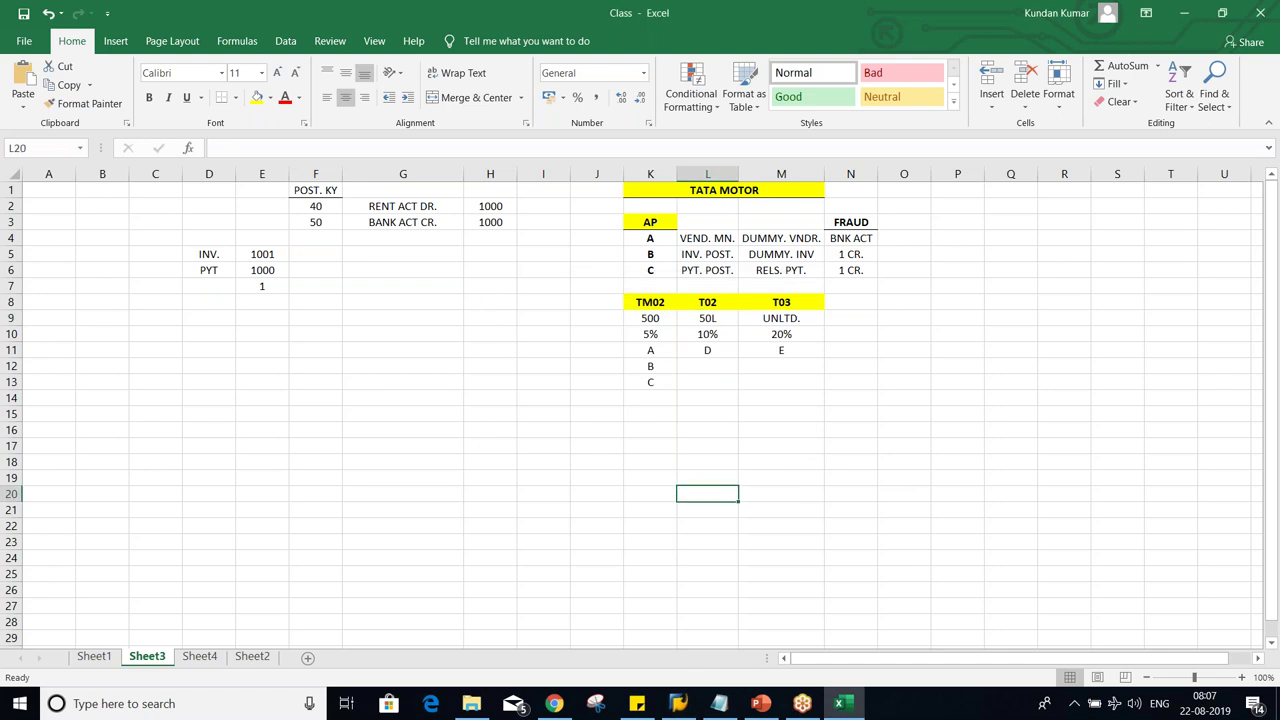
{"action": "left_click", "coordinate": [646, 320]}
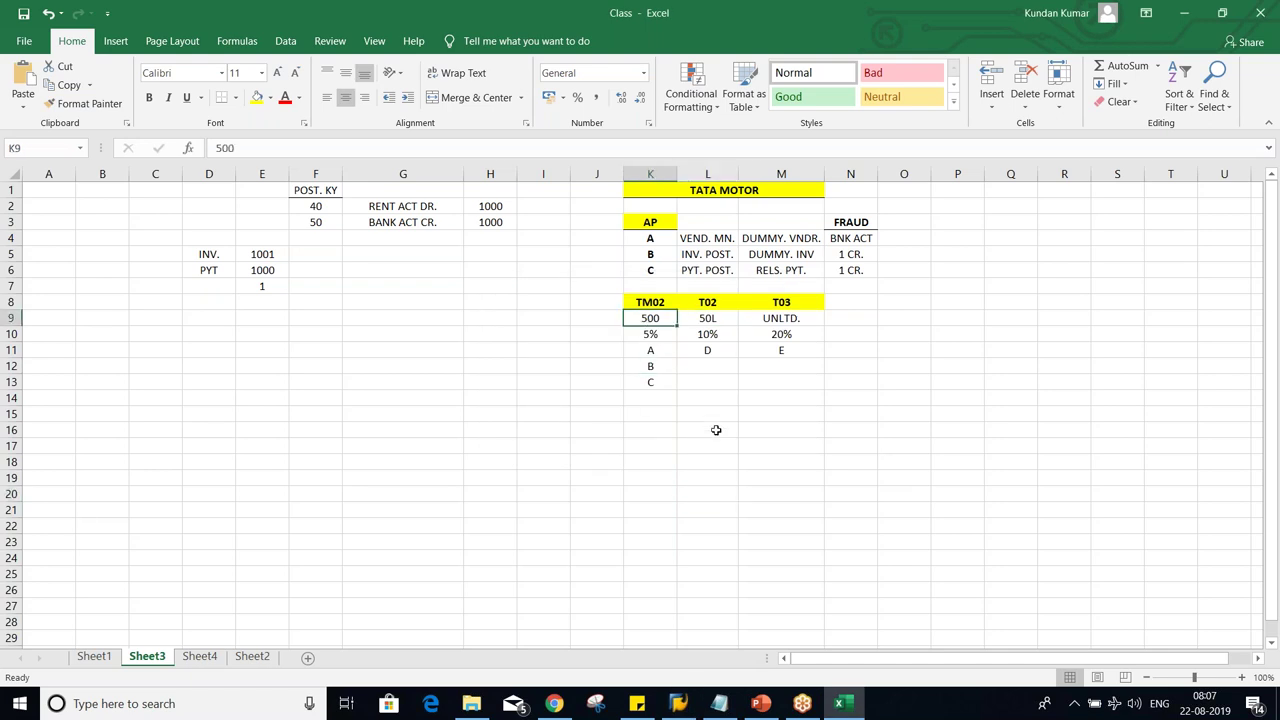
{"action": "type", "text": "10l"}
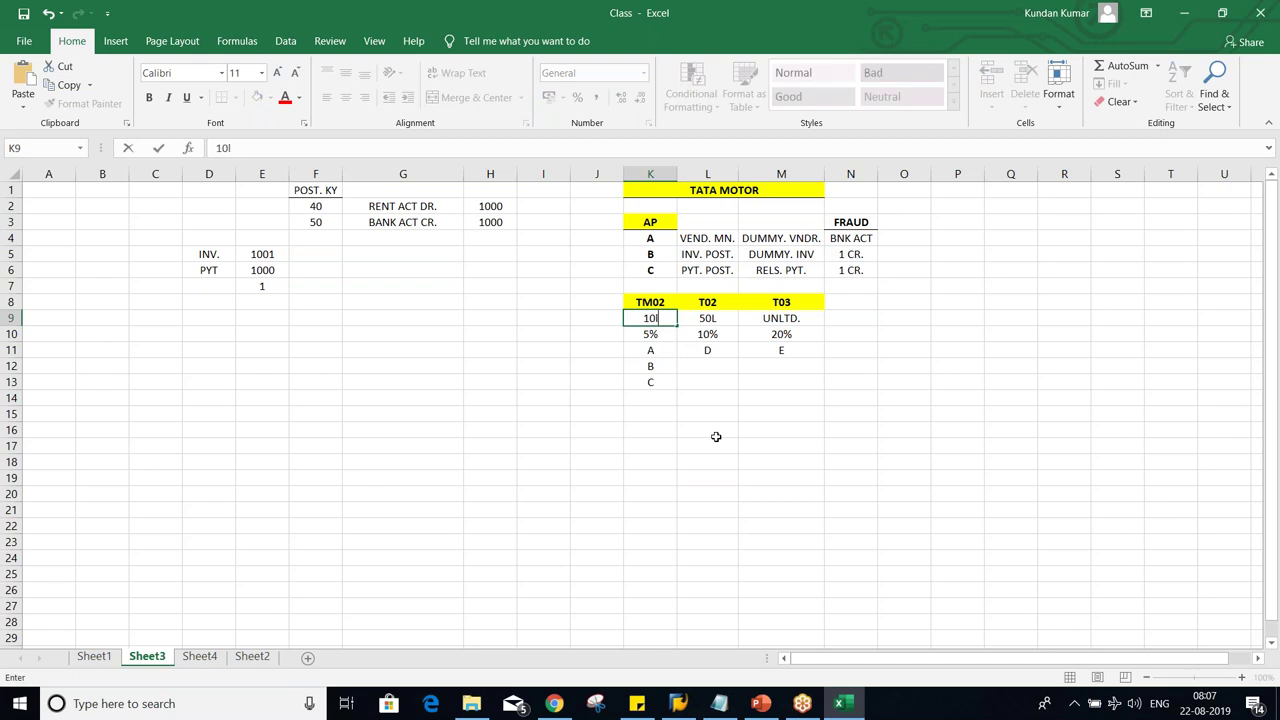
{"action": "key", "text": "BackSpace"}
{"action": "type", "text": "L"}
{"action": "key", "text": "Return"}
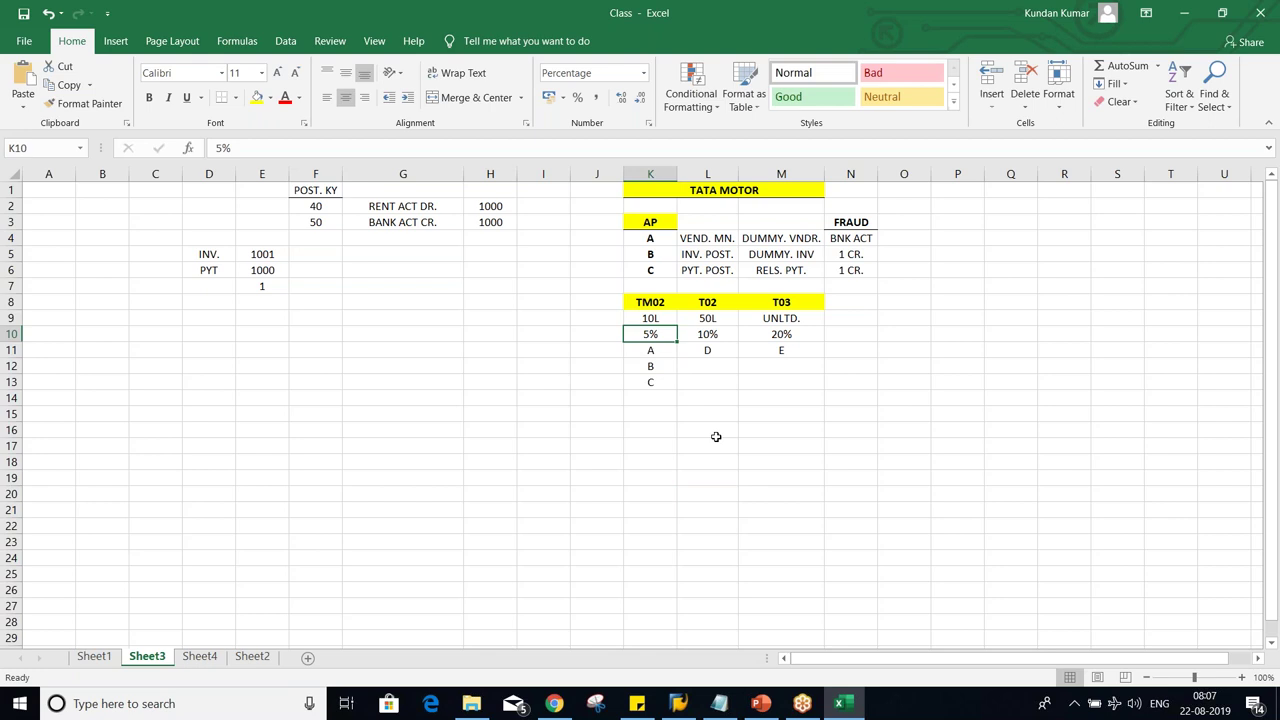
{"action": "left_click", "coordinate": [716, 524]}
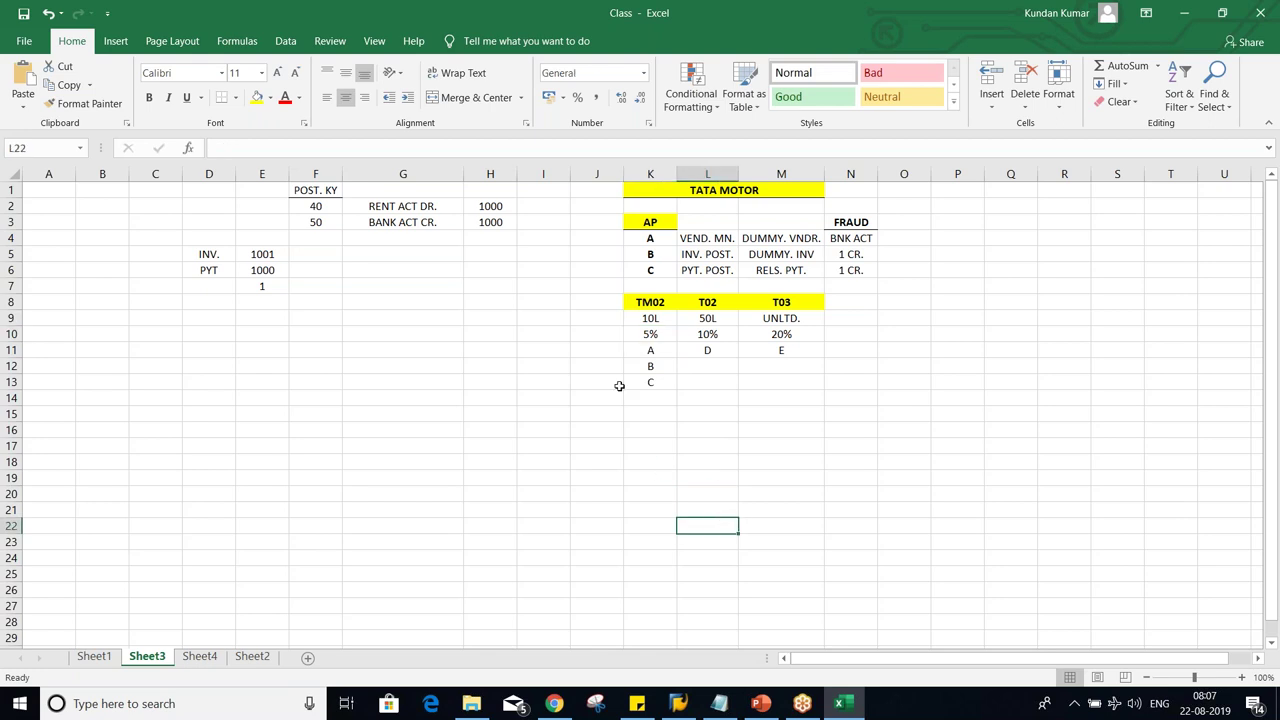
{"action": "left_click", "coordinate": [642, 309]}
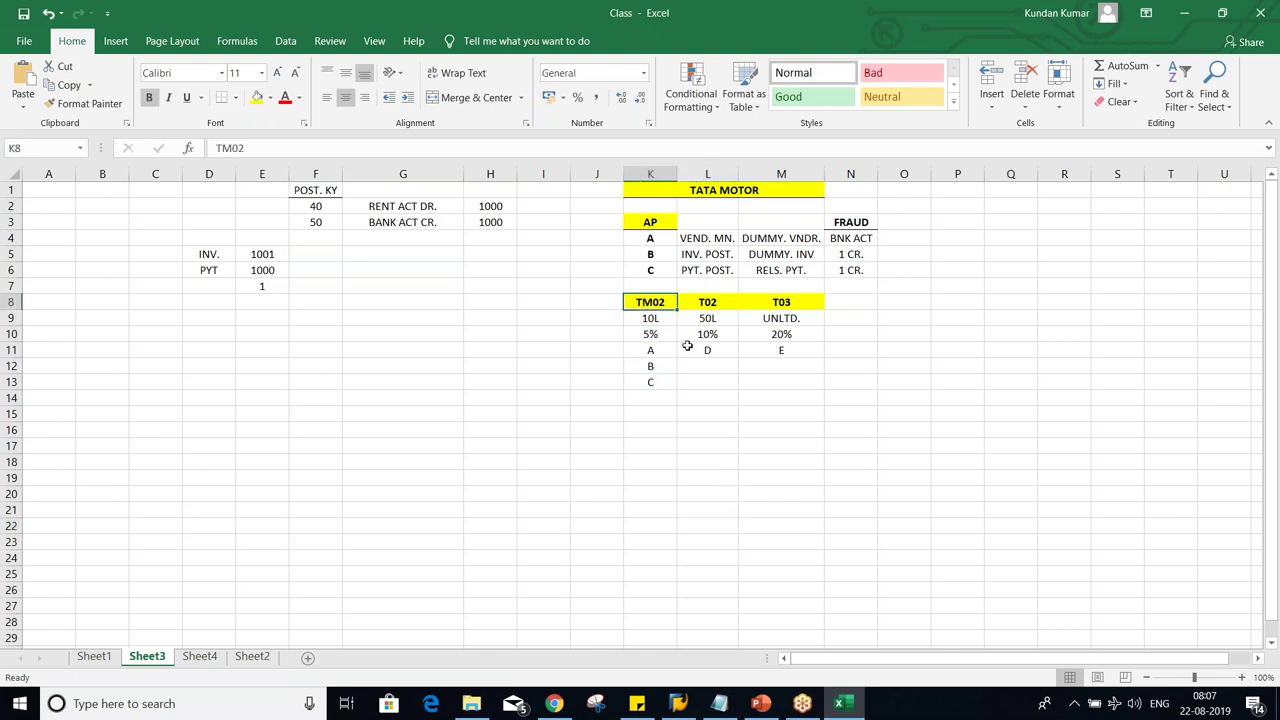
{"action": "left_click", "coordinate": [712, 301]}
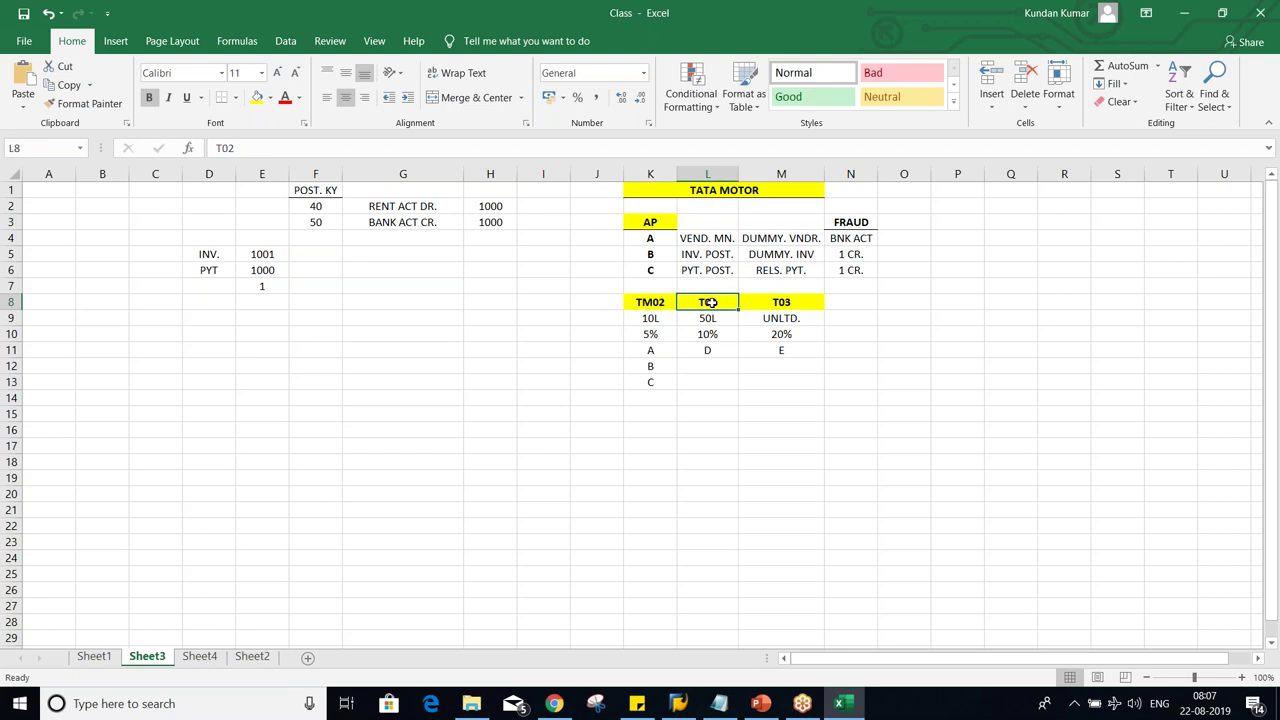
{"action": "left_click", "coordinate": [767, 301]}
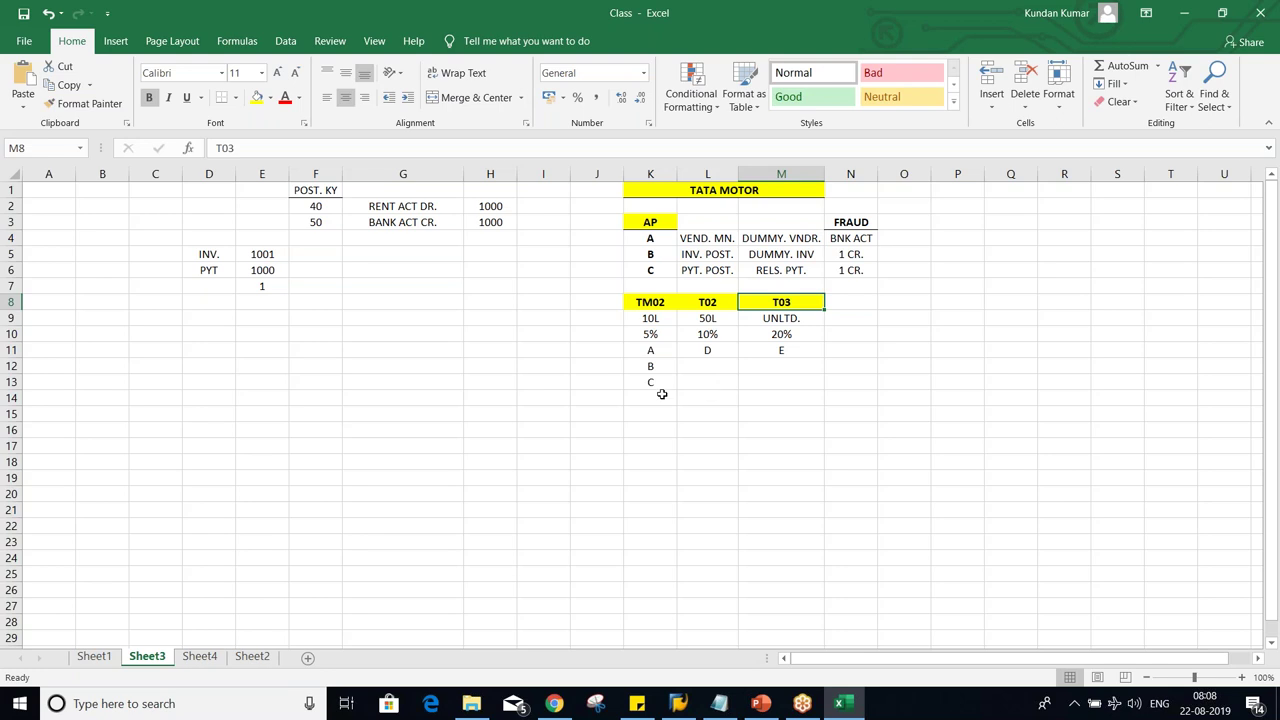
Switch to SAP Logon, open the FICO connection and log on with the user name and password, ending any other logons.
{"action": "left_click", "coordinate": [655, 300]}
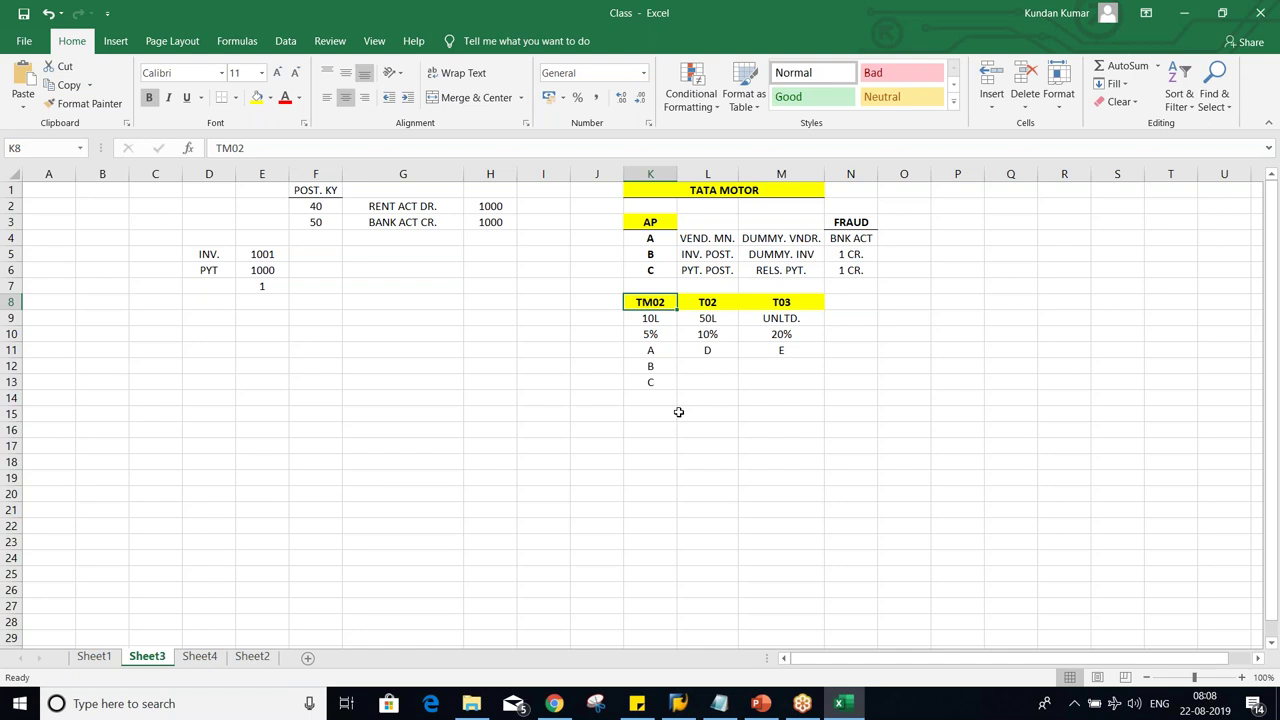
{"action": "key", "text": "alt+Tab"}
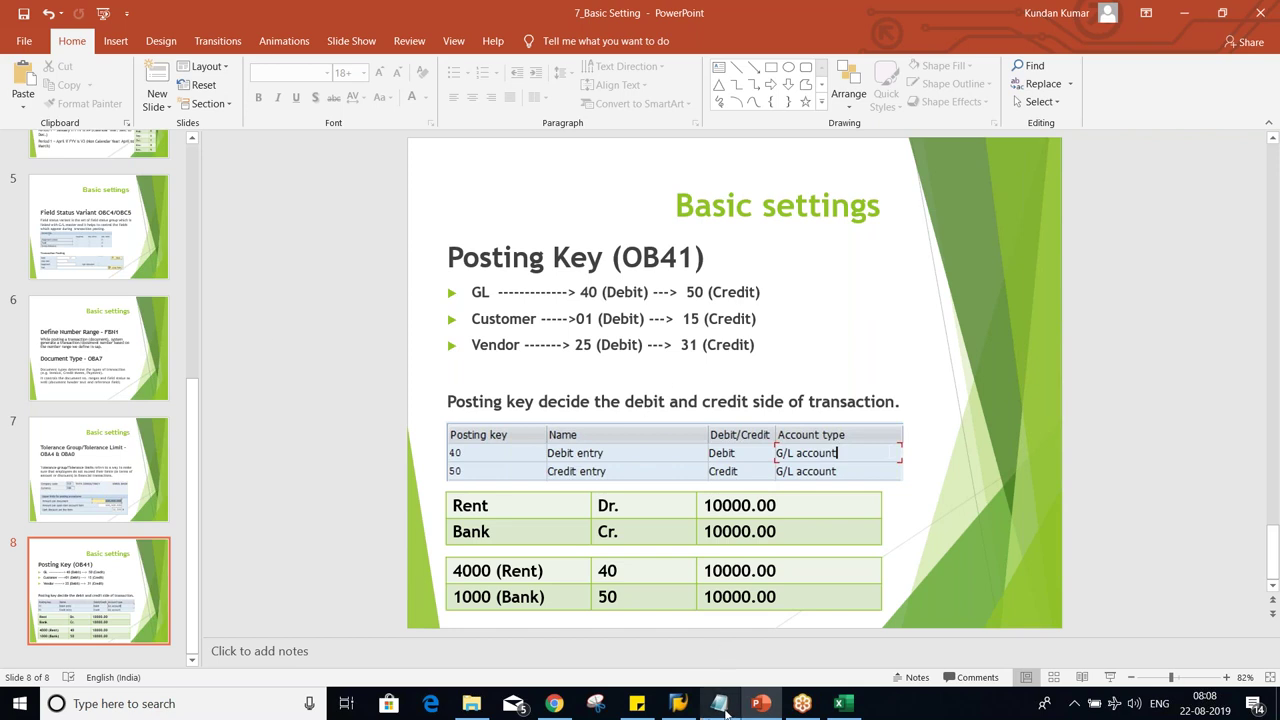
{"action": "left_click", "coordinate": [684, 707]}
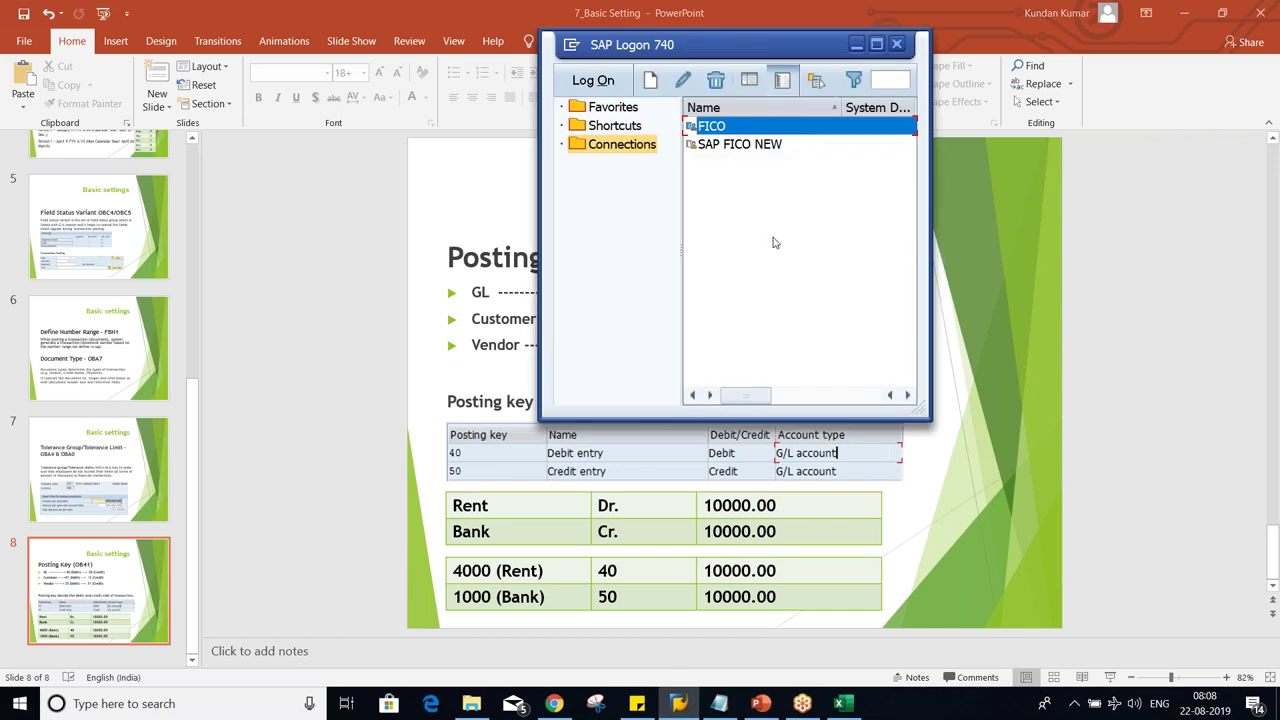
{"action": "double_click", "coordinate": [808, 131]}
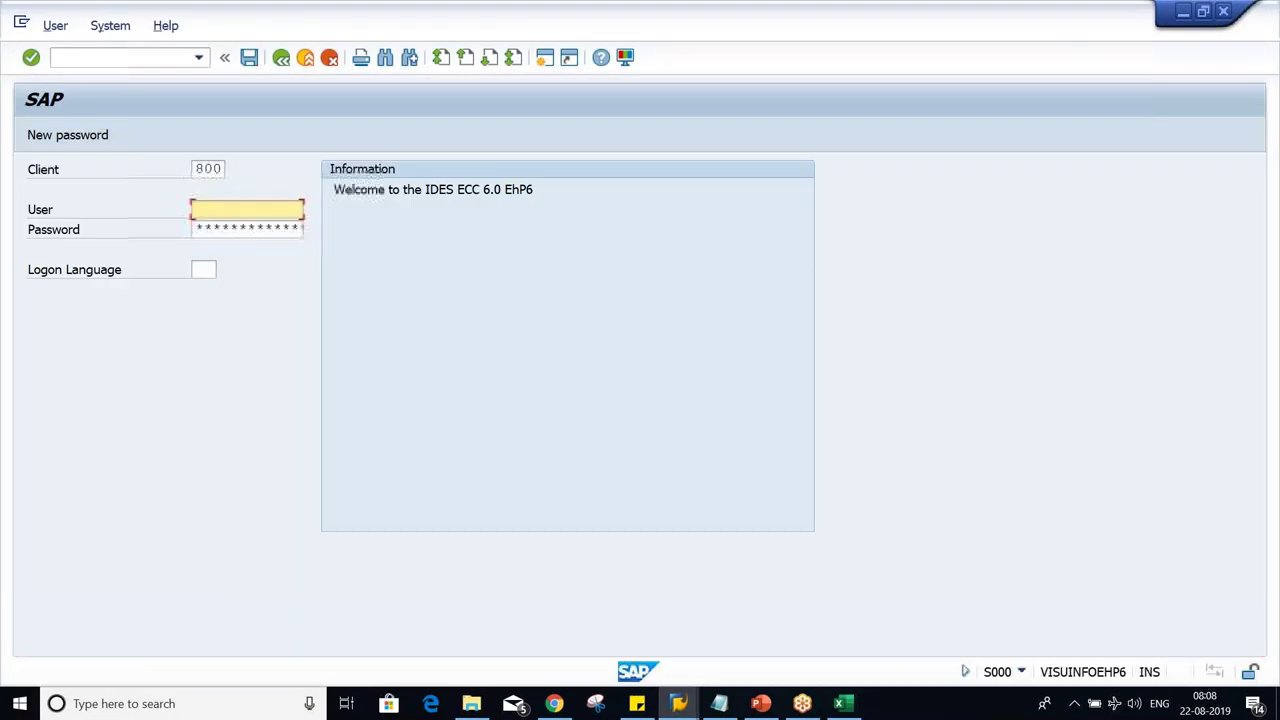
{"action": "type", "text": "kumar"}
{"action": "left_click", "coordinate": [234, 232]}
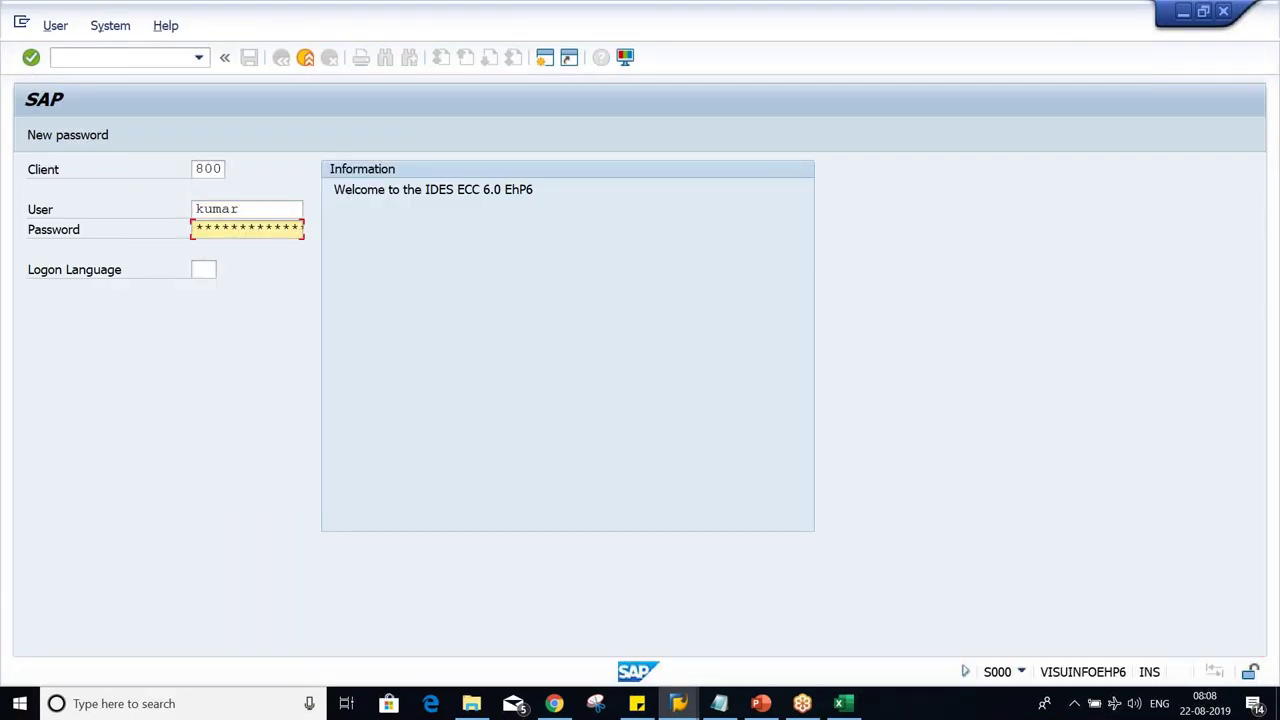
{"action": "type", "text": "*******"}
{"action": "key", "text": "Return"}
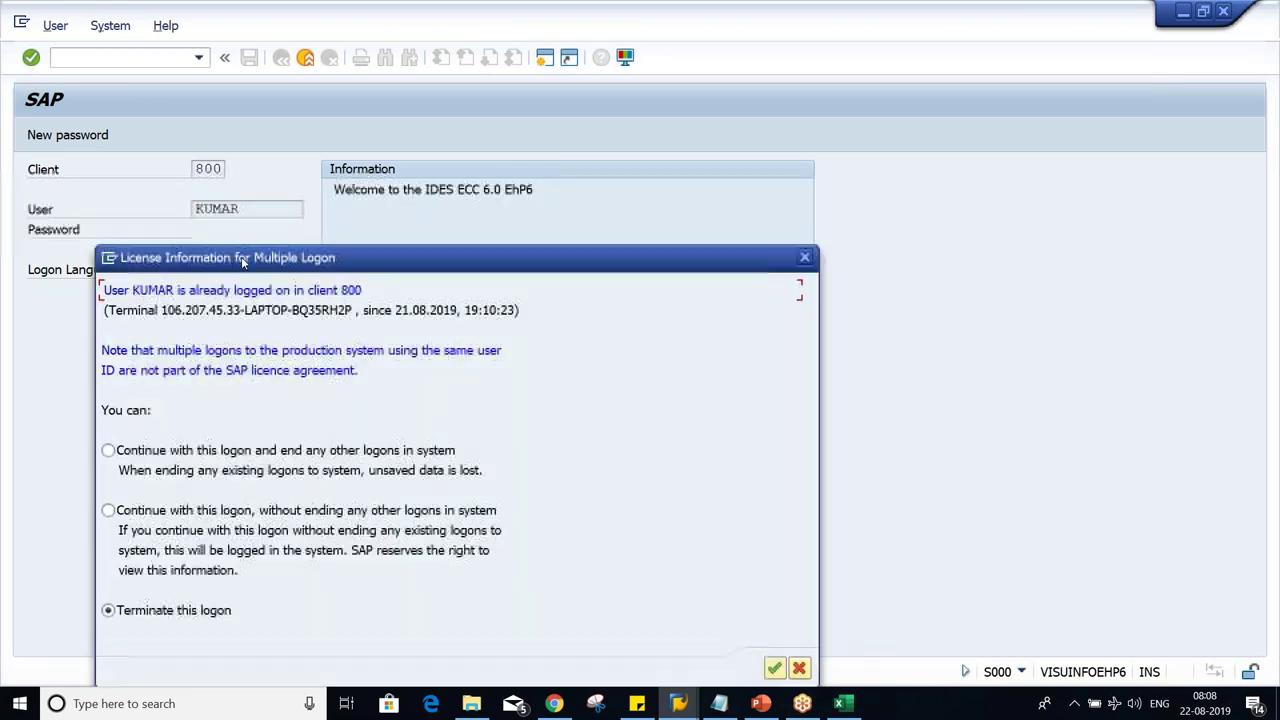
{"action": "left_click", "coordinate": [150, 460]}
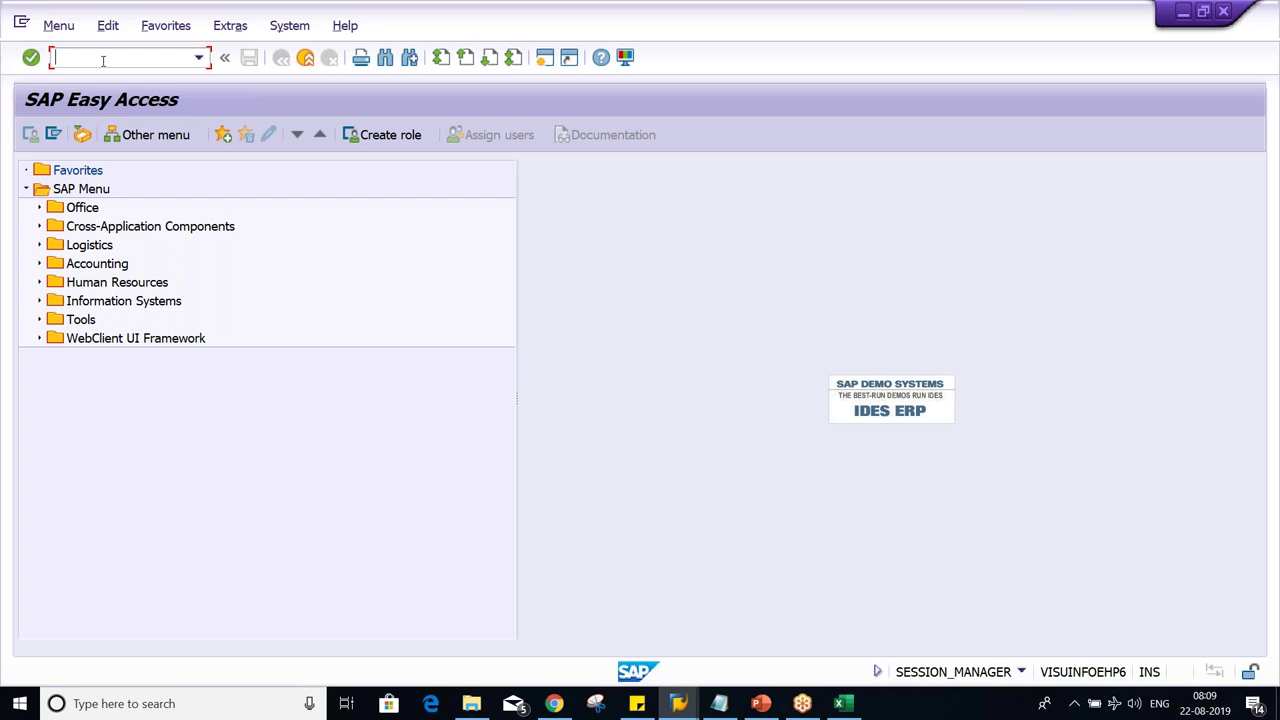
Run transaction OB41 and open the details of posting key 40, the G/L account debit entry.
{"action": "type", "text": "OB41"}
{"action": "key", "text": "Return"}
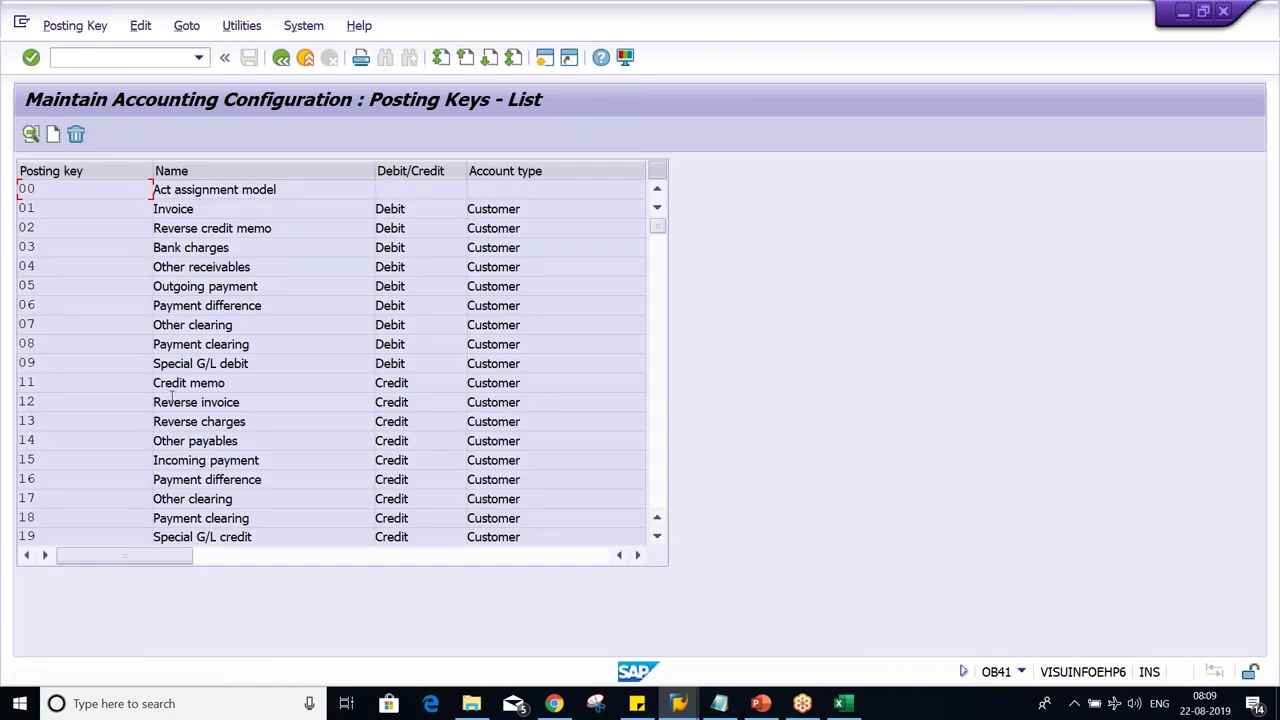
{"action": "left_click", "coordinate": [661, 443]}
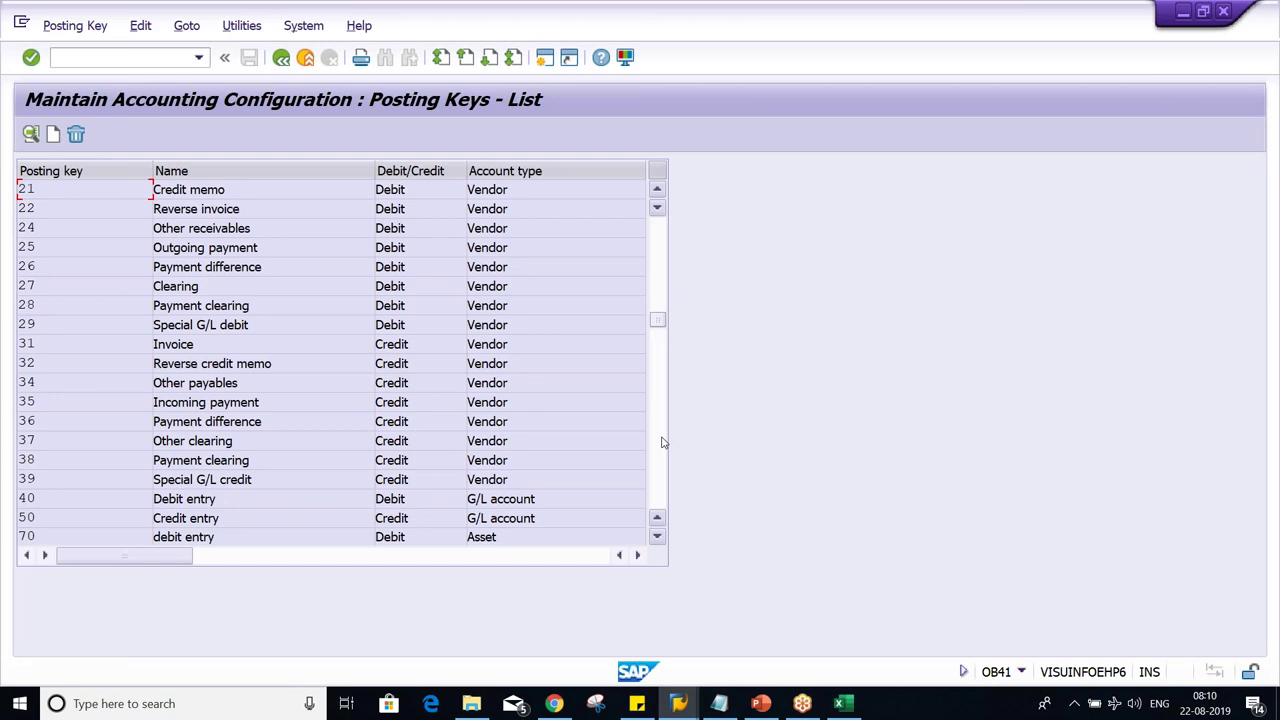
{"action": "double_click", "coordinate": [85, 502]}
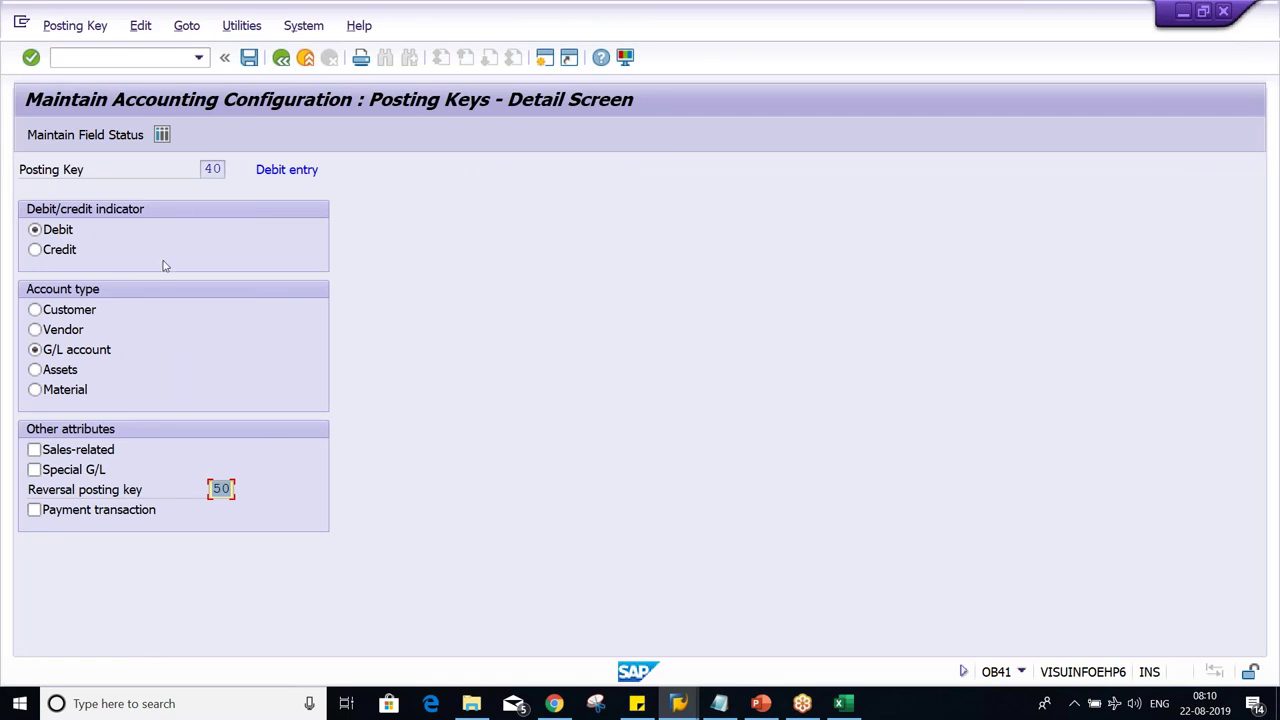
Examine the General data field status settings of posting key 40 and return to the field status group overview.
{"action": "left_click", "coordinate": [208, 168]}
{"action": "left_click", "coordinate": [83, 136]}
{"action": "double_click", "coordinate": [114, 268]}
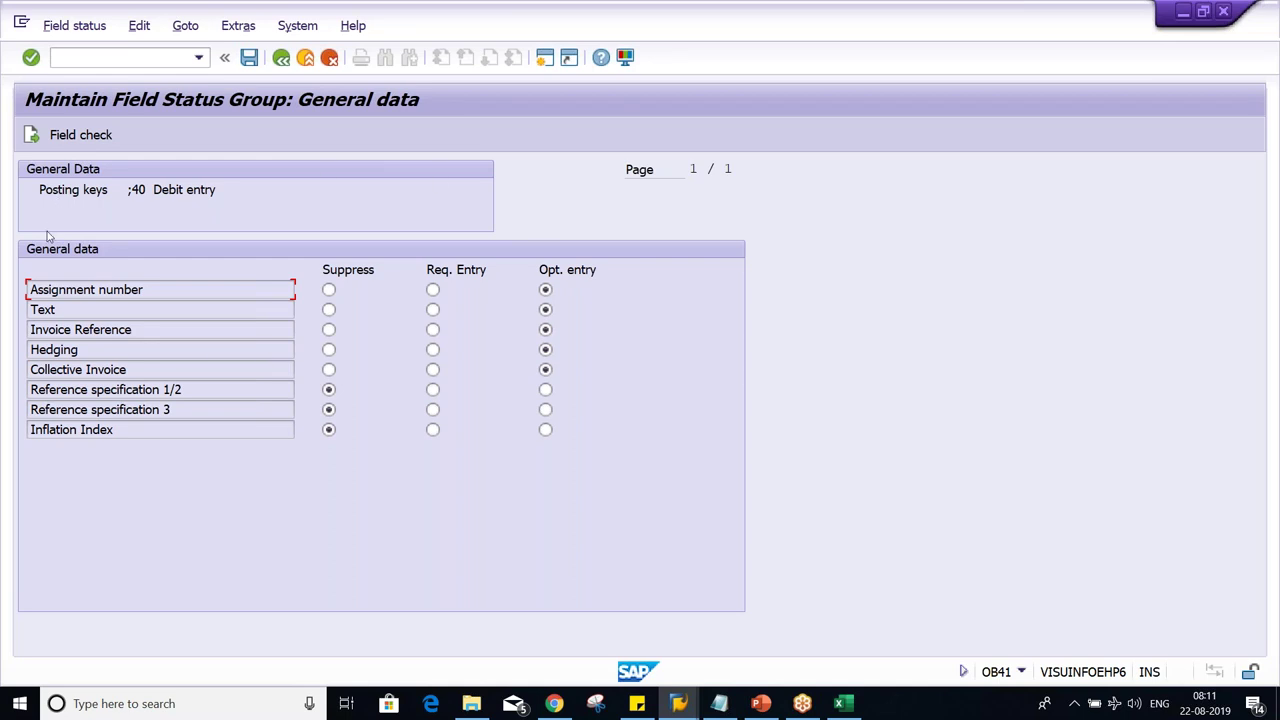
{"action": "left_click", "coordinate": [281, 57]}
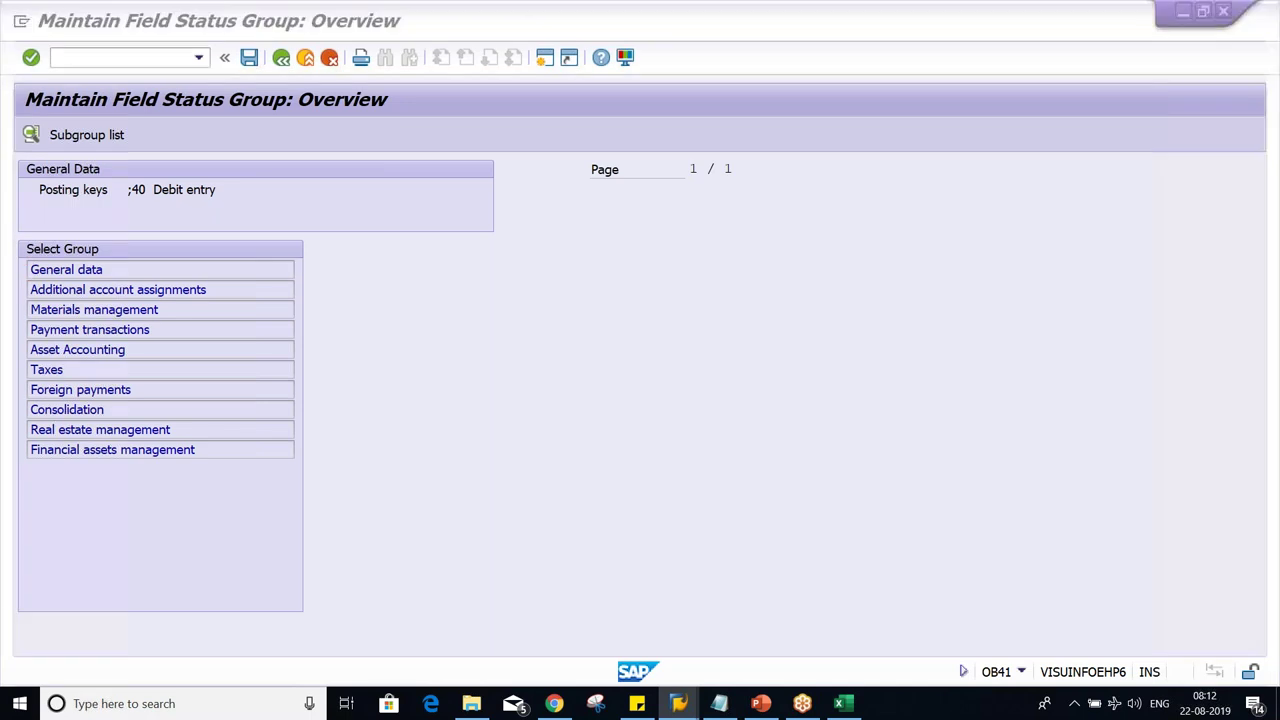
Open transaction FB50 in a second SAP session for company code TM01.
{"action": "key", "text": "alt+Tab"}
{"action": "key", "text": "alt+shift+Tab"}
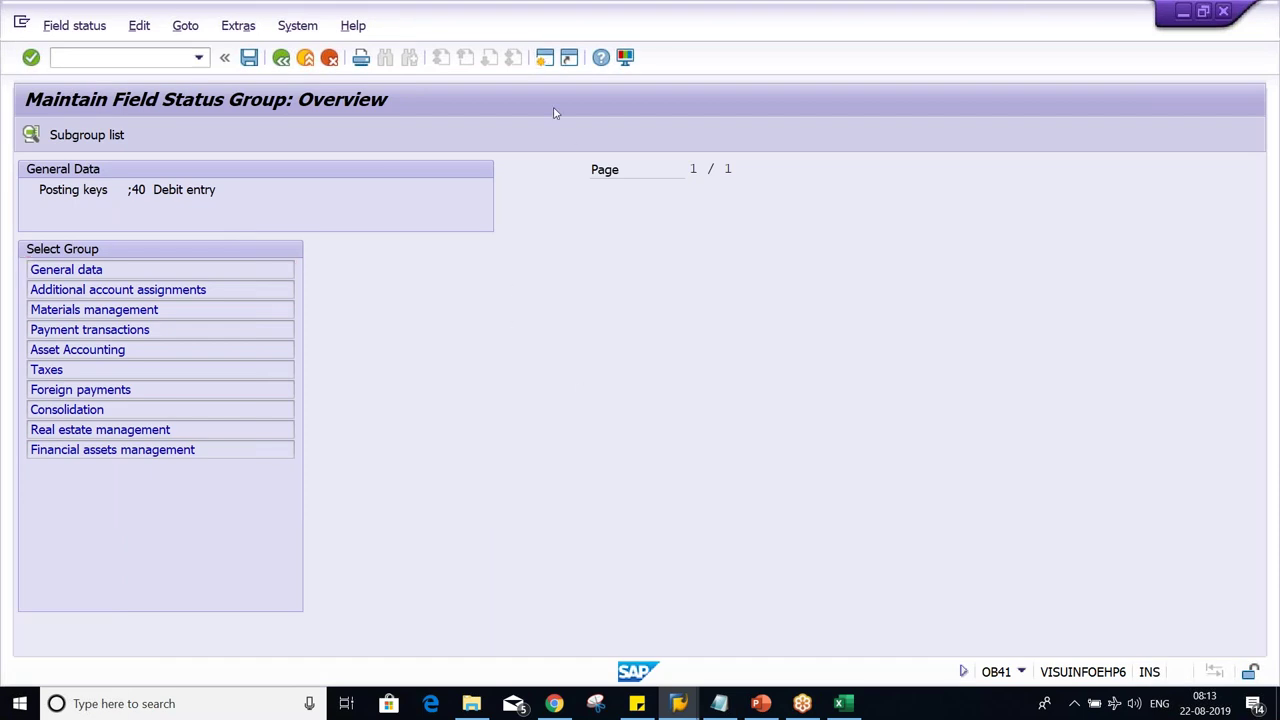
{"action": "left_click", "coordinate": [28, 60]}
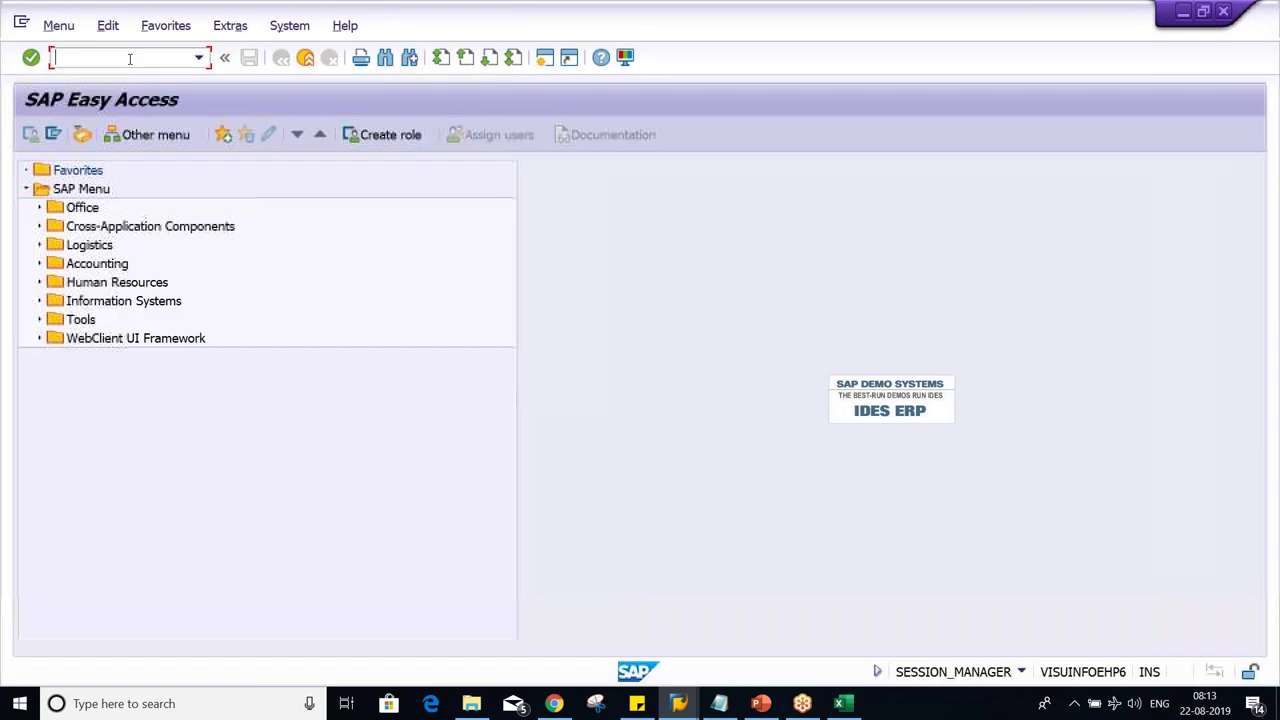
{"action": "type", "text": "FB50"}
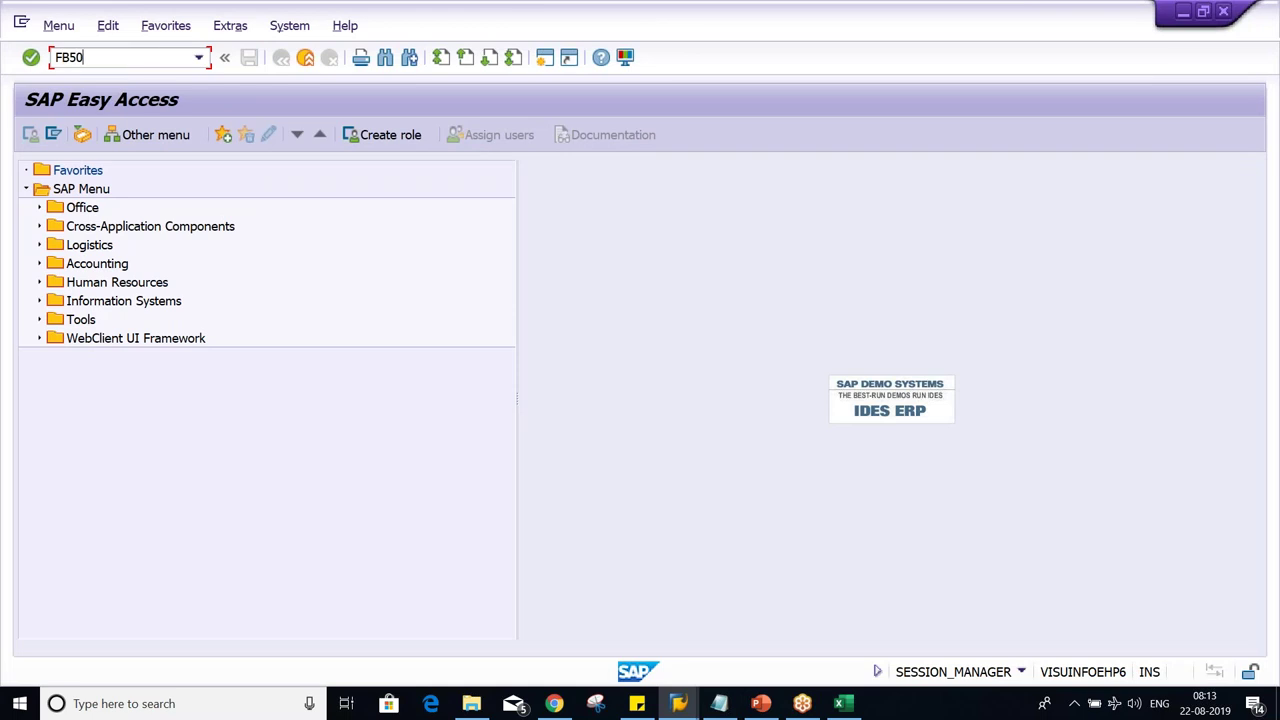
{"action": "key", "text": "Return"}
{"action": "type", "text": "TM01"}
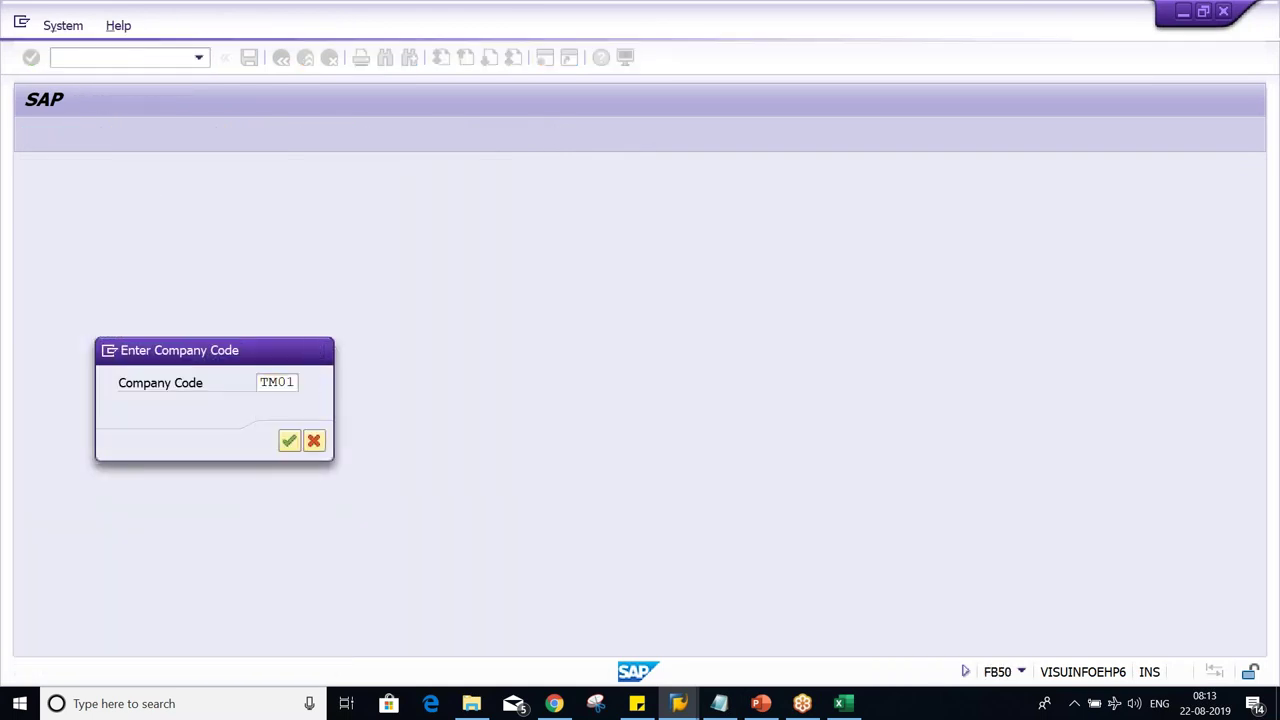
{"action": "key", "text": "Return"}
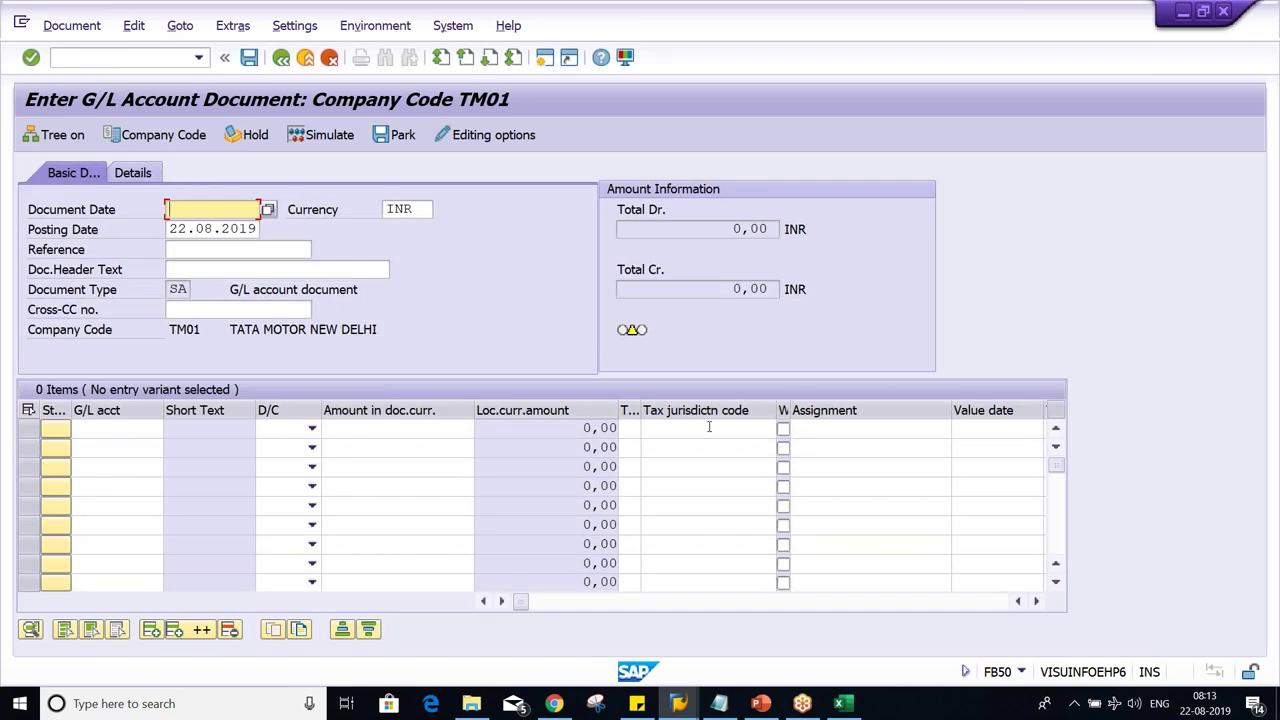
Compare FB50's Assignment field with posting key 40's General data field status in OB41, and review the Posting Key slide in PowerPoint.
{"action": "left_click", "coordinate": [920, 432]}
{"action": "left_click", "coordinate": [991, 442]}
{"action": "left_click", "coordinate": [922, 433]}
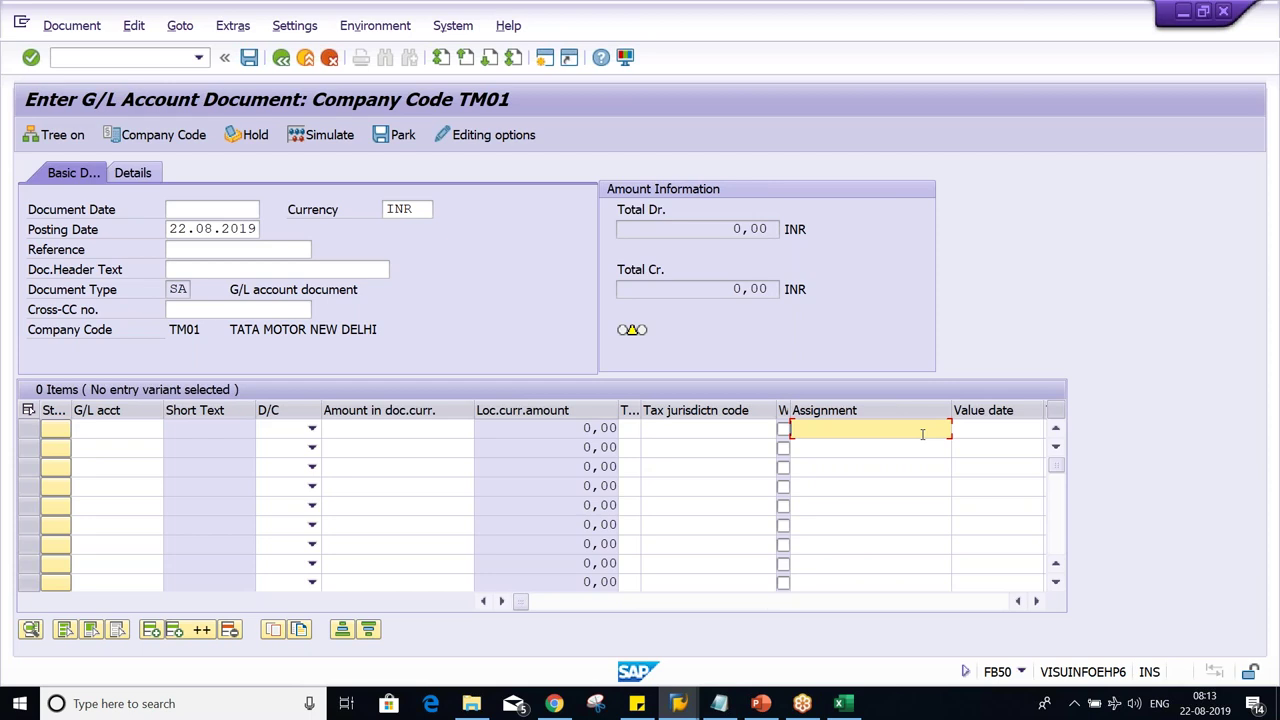
{"action": "key", "text": "alt+Tab"}
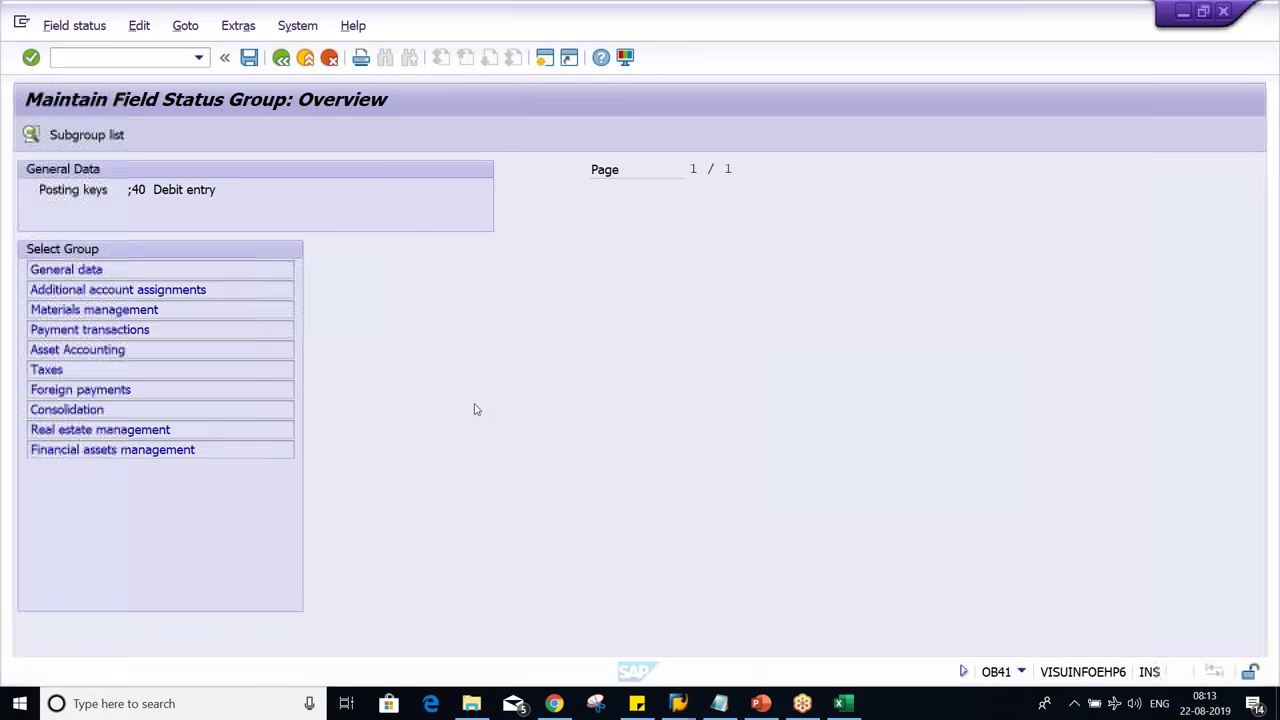
{"action": "double_click", "coordinate": [92, 269]}
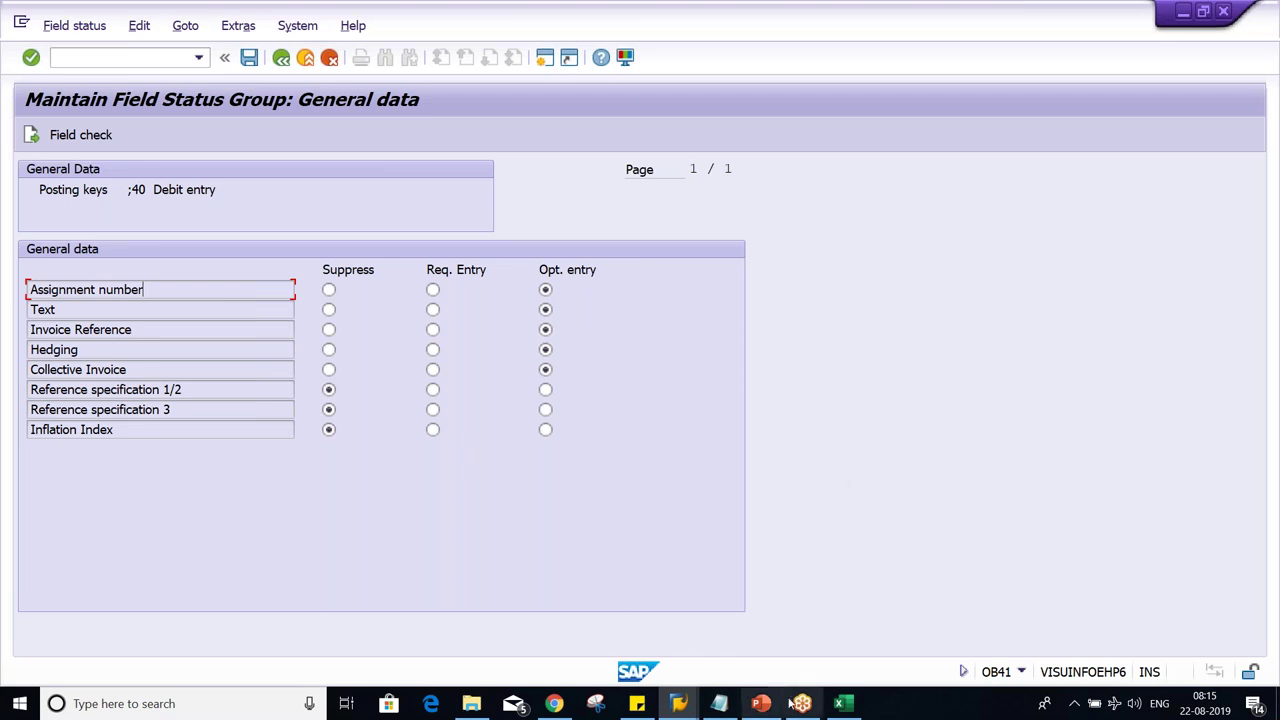
{"action": "left_click", "coordinate": [746, 705]}
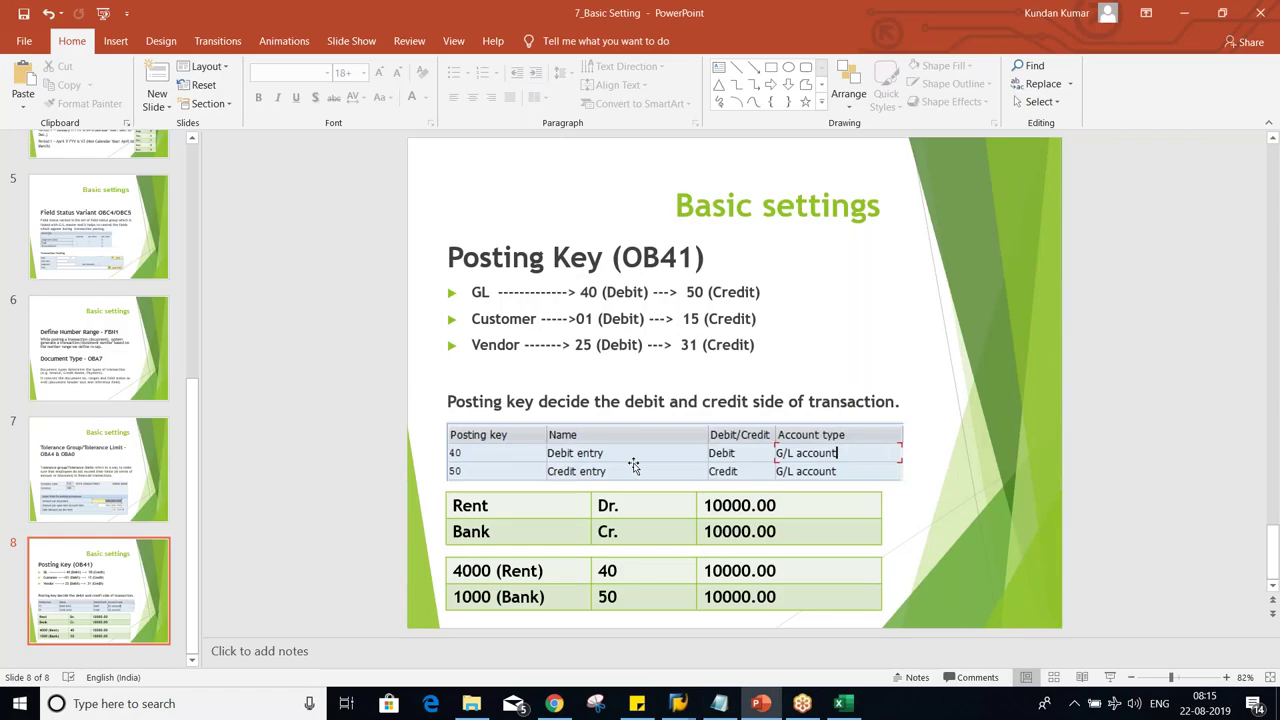
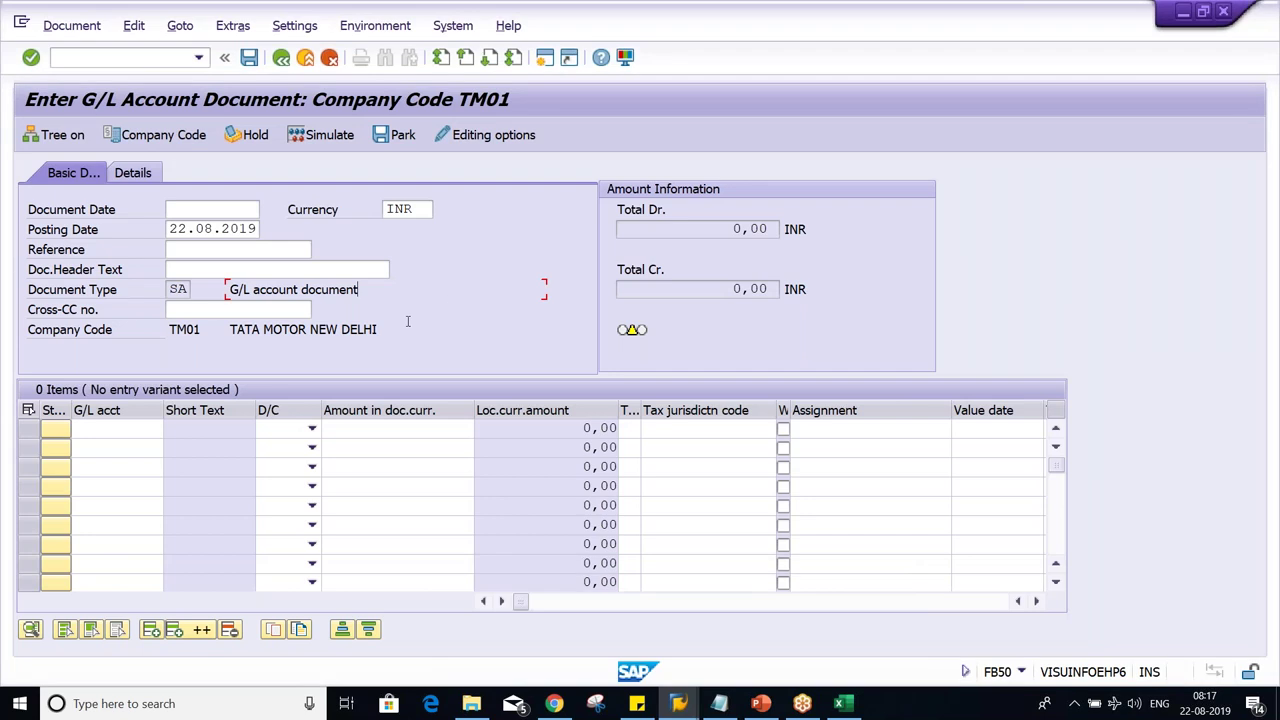
Review the TM02 and T02 tolerance groups on Sheet3 of the Class workbook in Excel and return to the FB50 session.
{"action": "left_click", "coordinate": [843, 703]}
{"action": "left_click", "coordinate": [728, 414]}
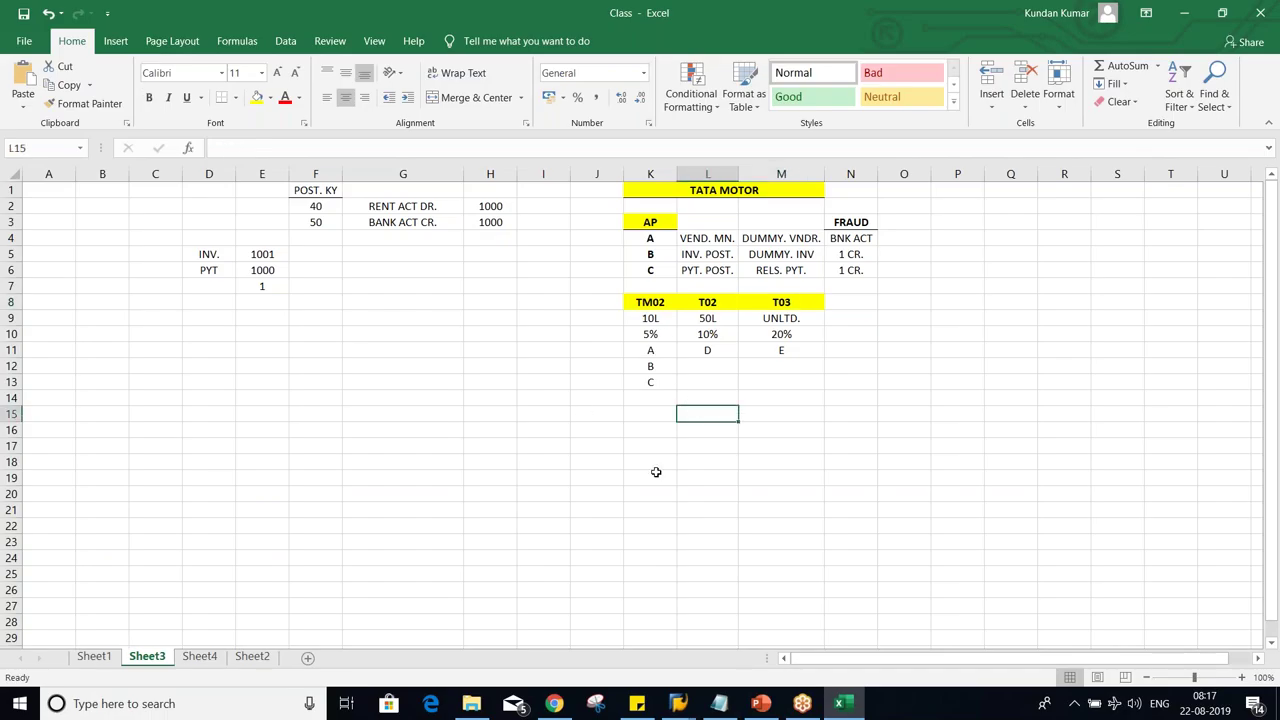
{"action": "left_click", "coordinate": [678, 703]}
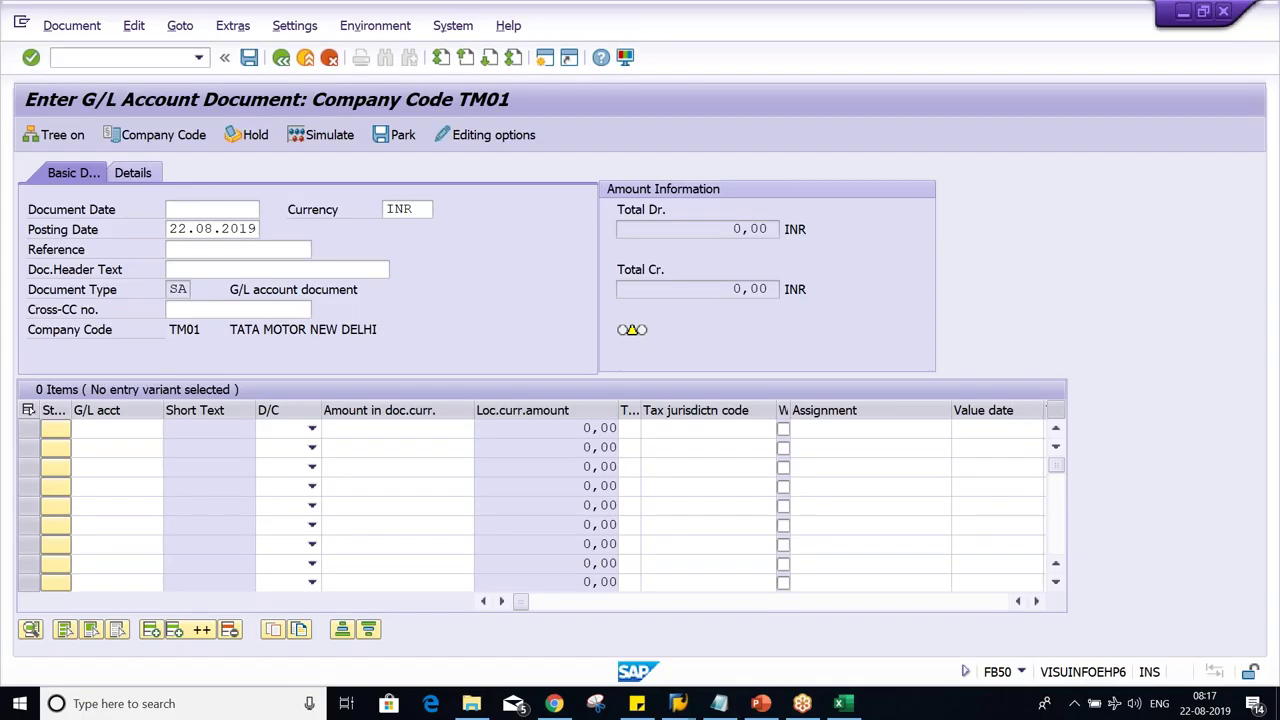
{"action": "left_click", "coordinate": [150, 60]}
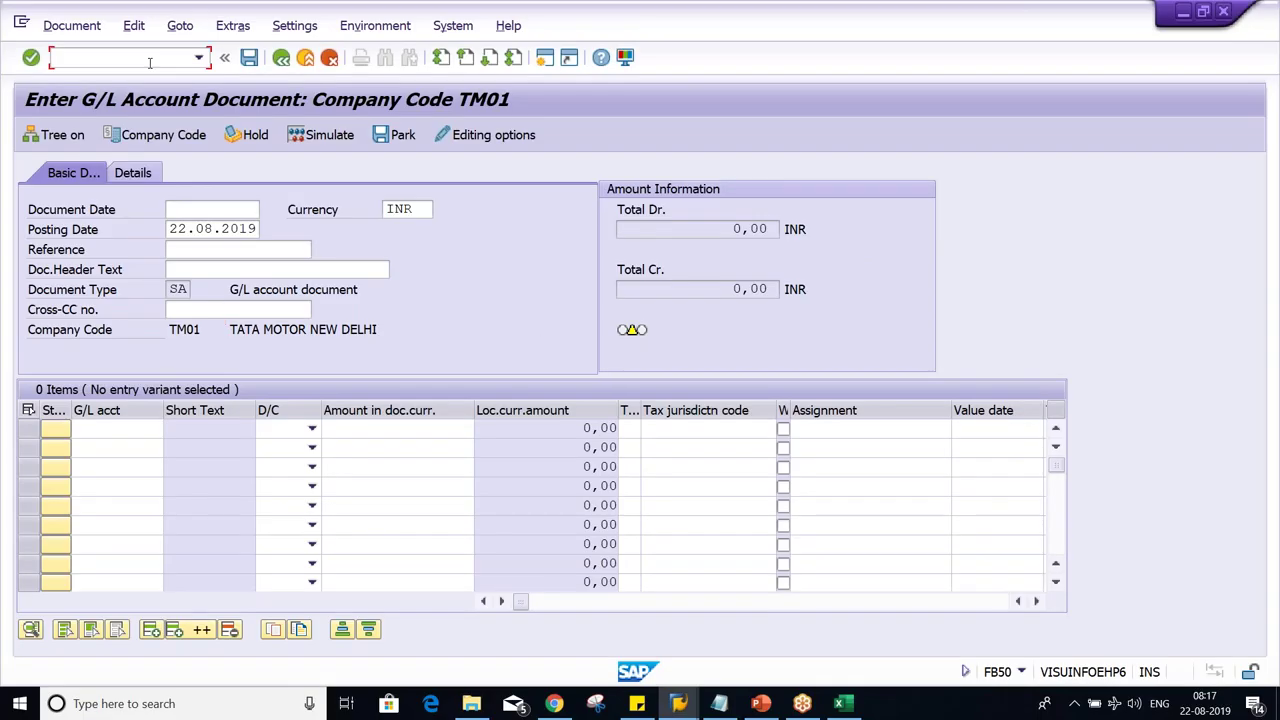
{"action": "key", "text": "alt+Tab"}
{"action": "left_click", "coordinate": [706, 305]}
{"action": "left_click", "coordinate": [652, 303]}
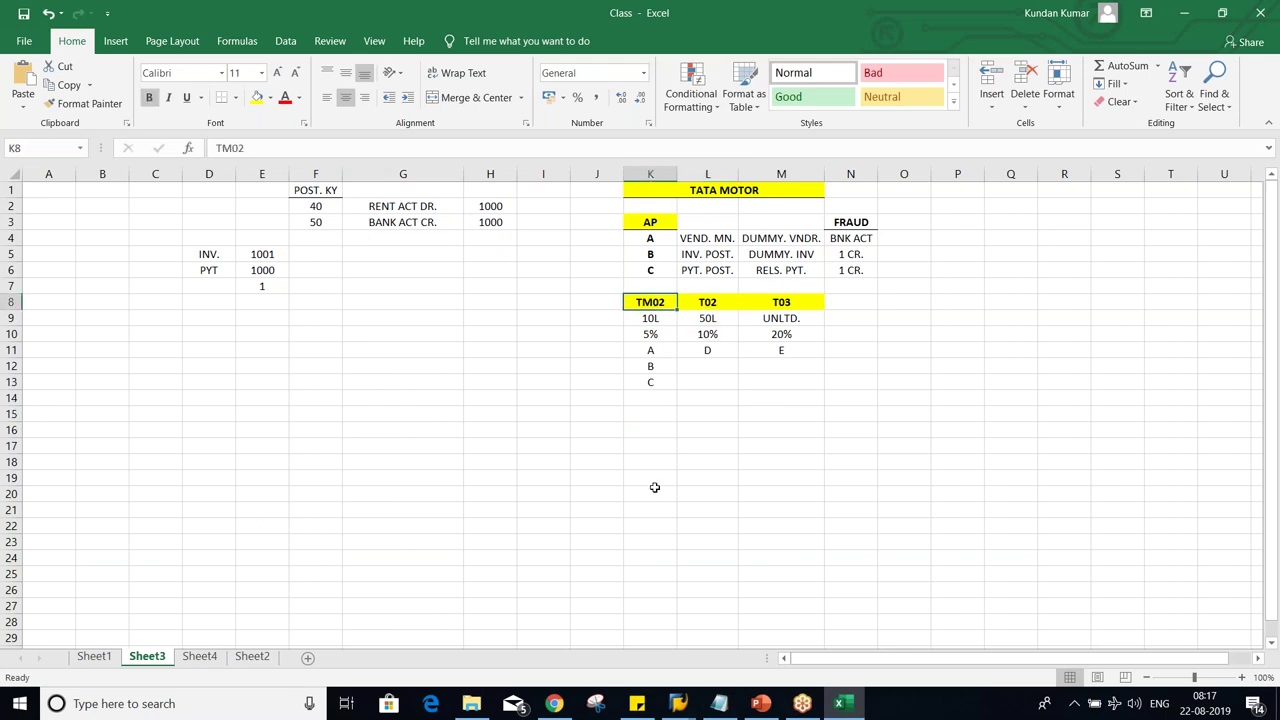
{"action": "key", "text": "alt+Tab"}
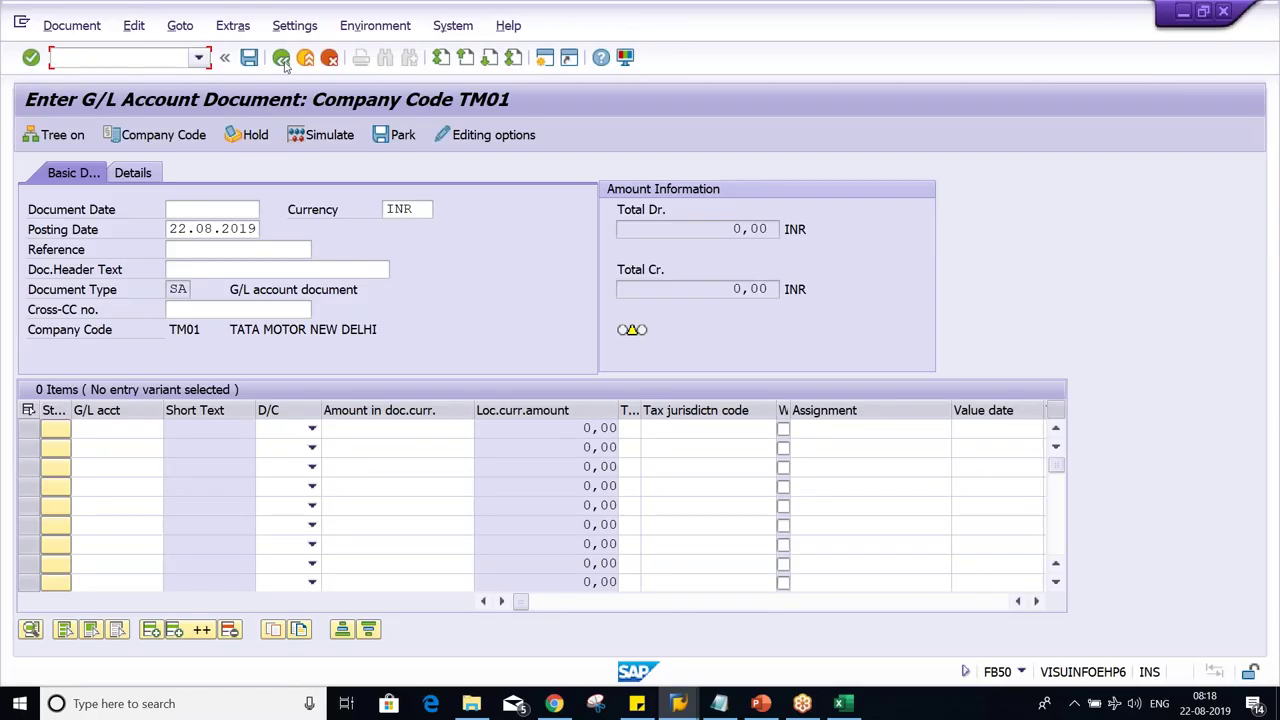
{"action": "left_click", "coordinate": [283, 62]}
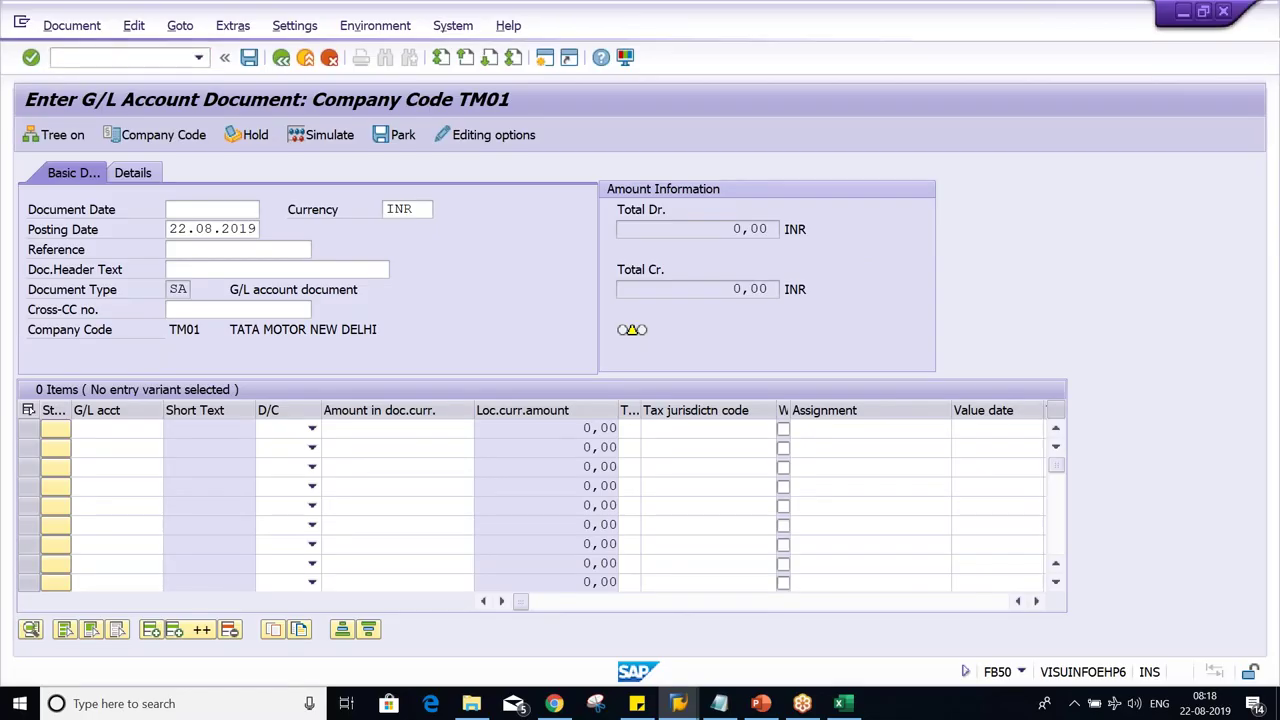
Log on to the FICO connection again with the user name and password, selecting to continue and end any other logons.
{"action": "mouse_move", "coordinate": [678, 703]}
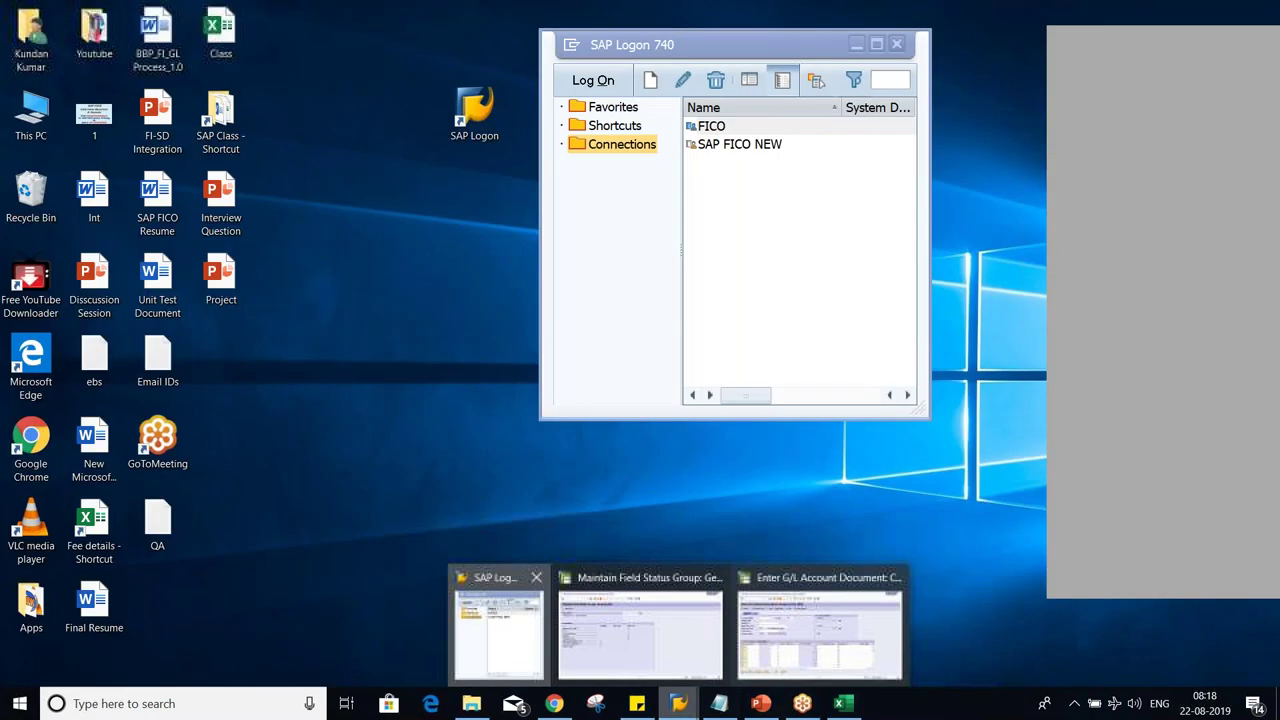
{"action": "left_click", "coordinate": [536, 648]}
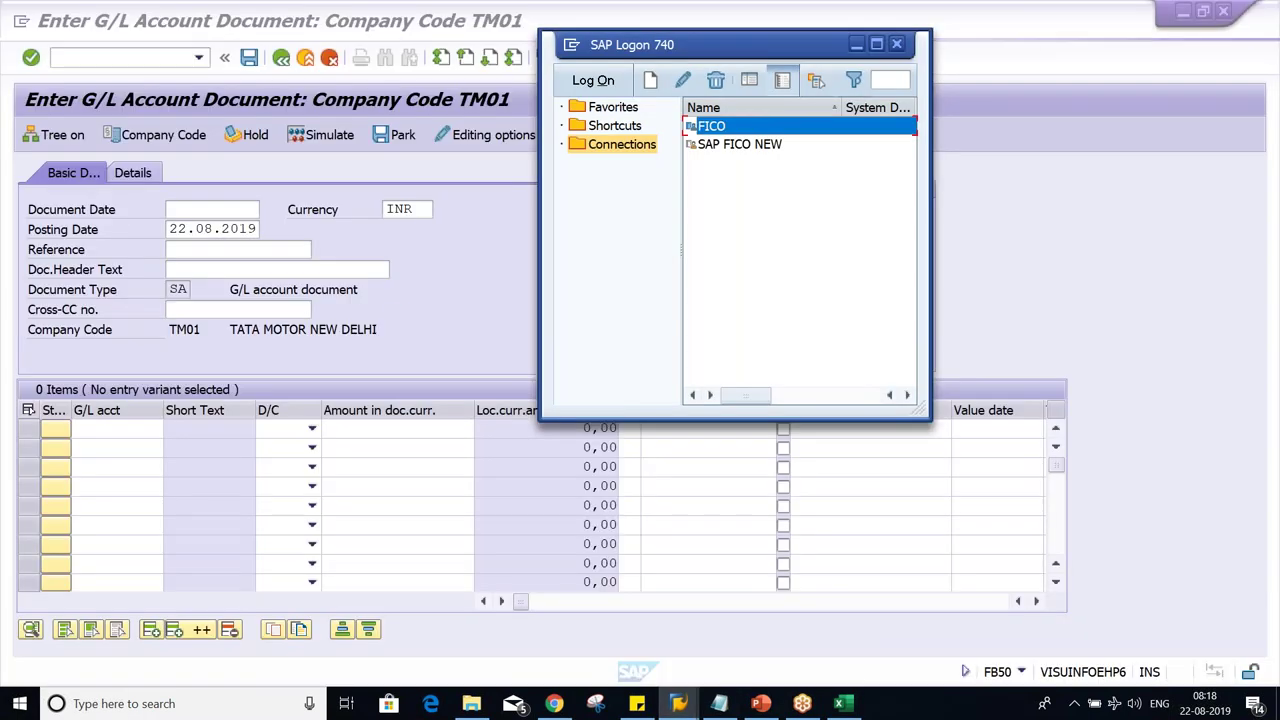
{"action": "key", "text": "Return"}
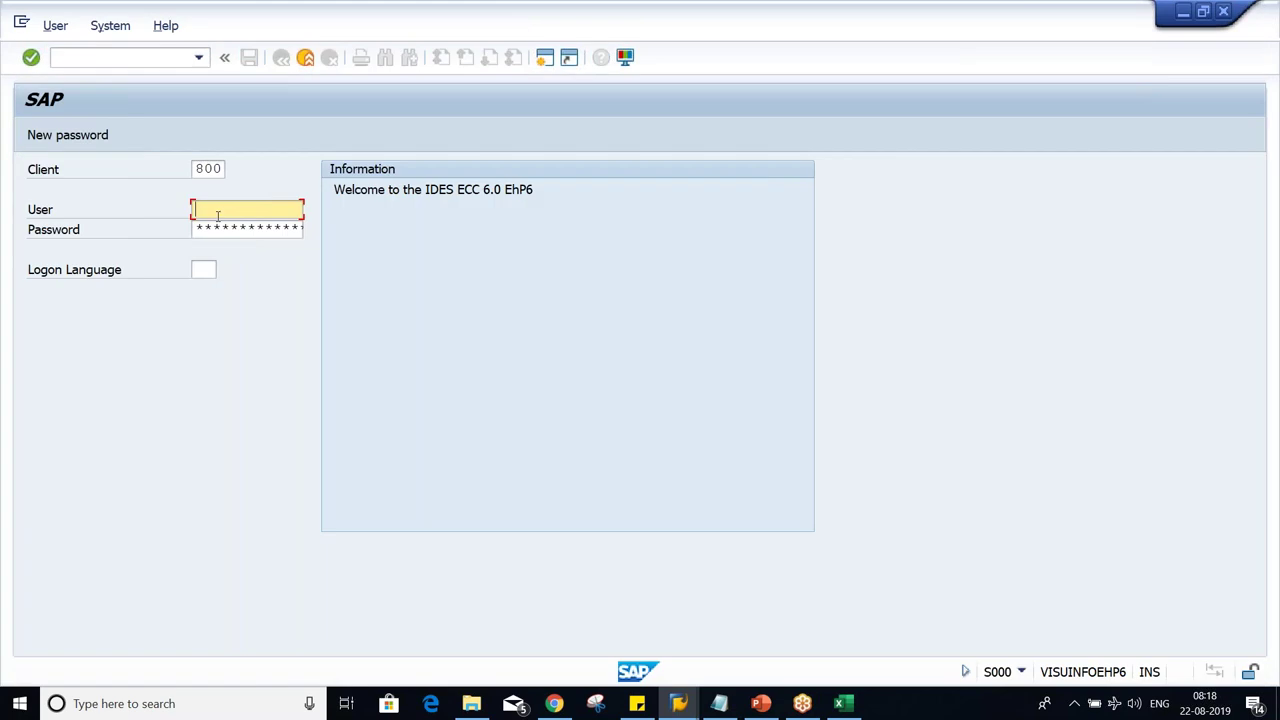
{"action": "left_click", "coordinate": [229, 211]}
{"action": "left_click", "coordinate": [229, 228]}
{"action": "key", "text": "Tab"}
{"action": "key", "text": "ctrl+v"}
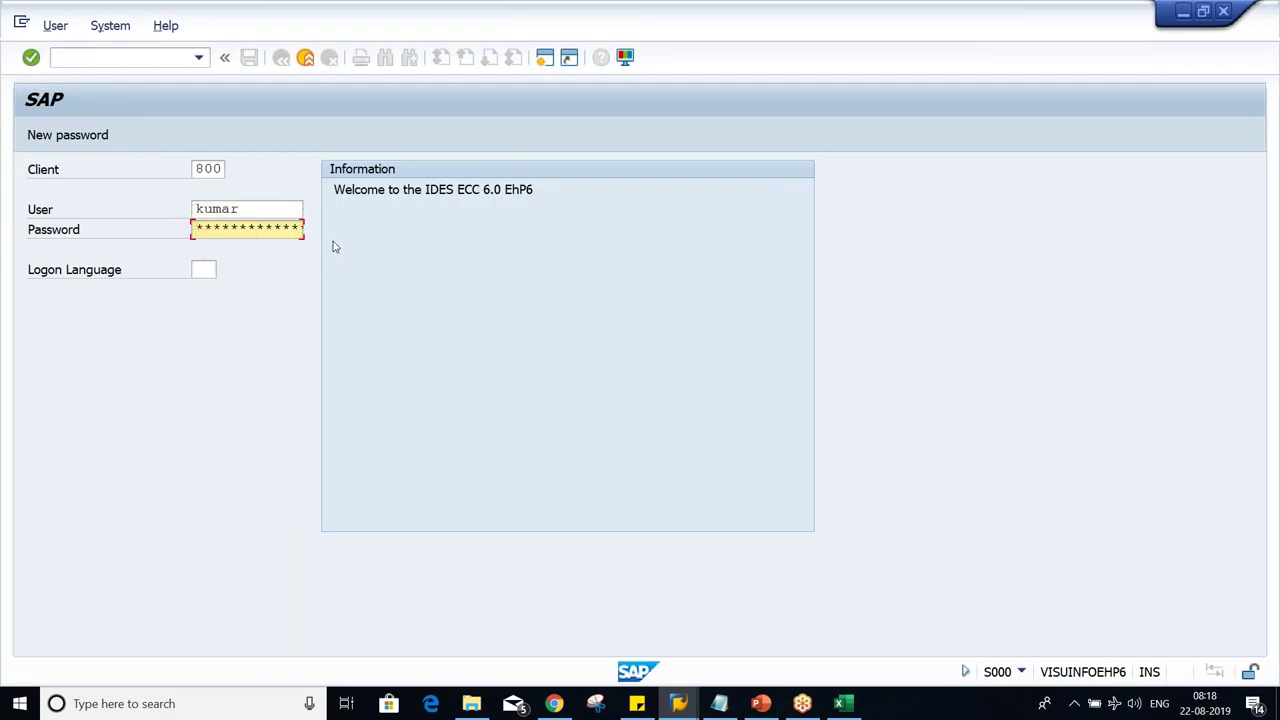
{"action": "key", "text": "Right"}
{"action": "key", "text": "Right"}
{"action": "key", "text": "Right"}
{"action": "key", "text": "Return"}
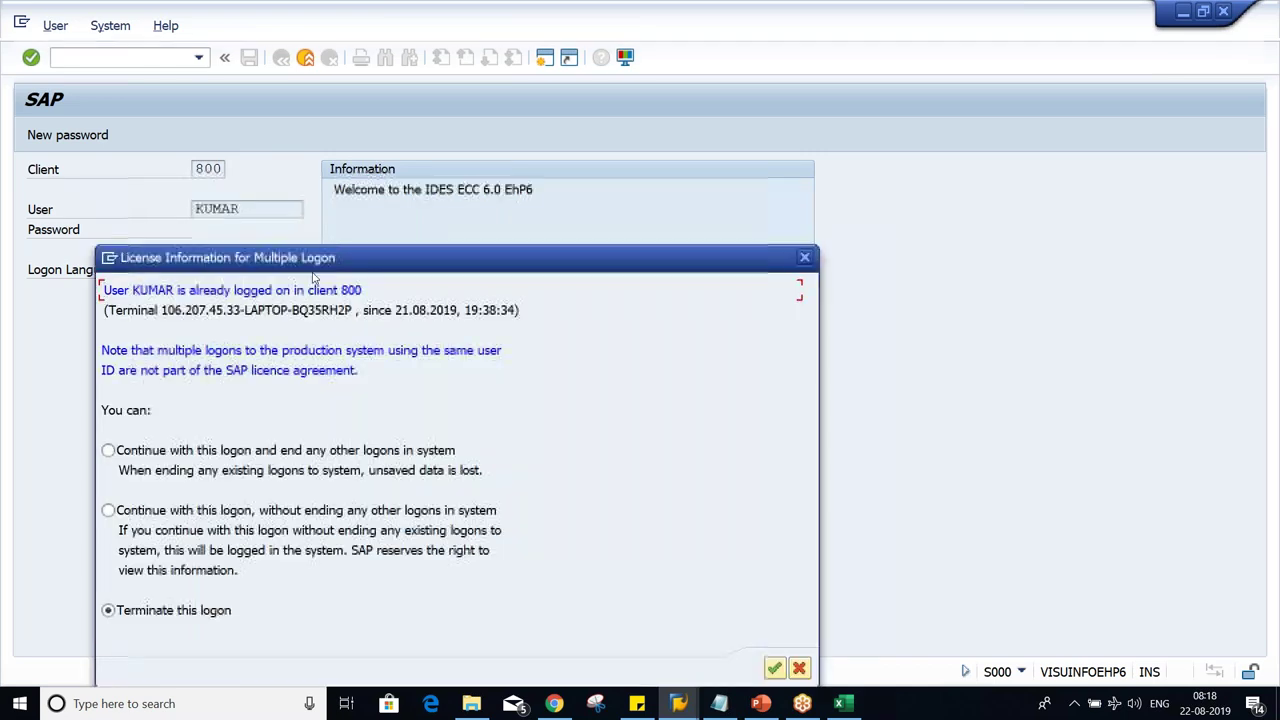
{"action": "left_click", "coordinate": [108, 450]}
{"action": "left_click", "coordinate": [768, 440]}
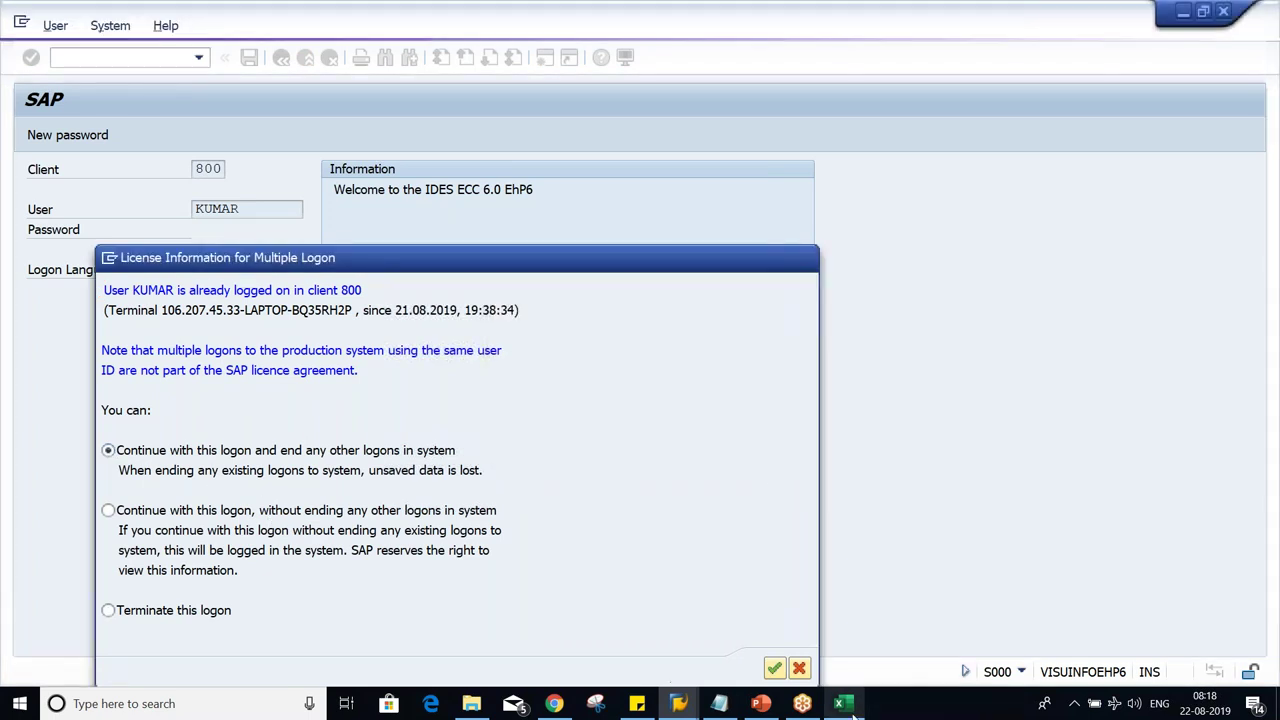
Switch to the Class workbook in Excel and review tolerance group TM02 on Sheet3.
{"action": "key", "text": "alt+Tab"}
{"action": "left_click", "coordinate": [650, 300]}
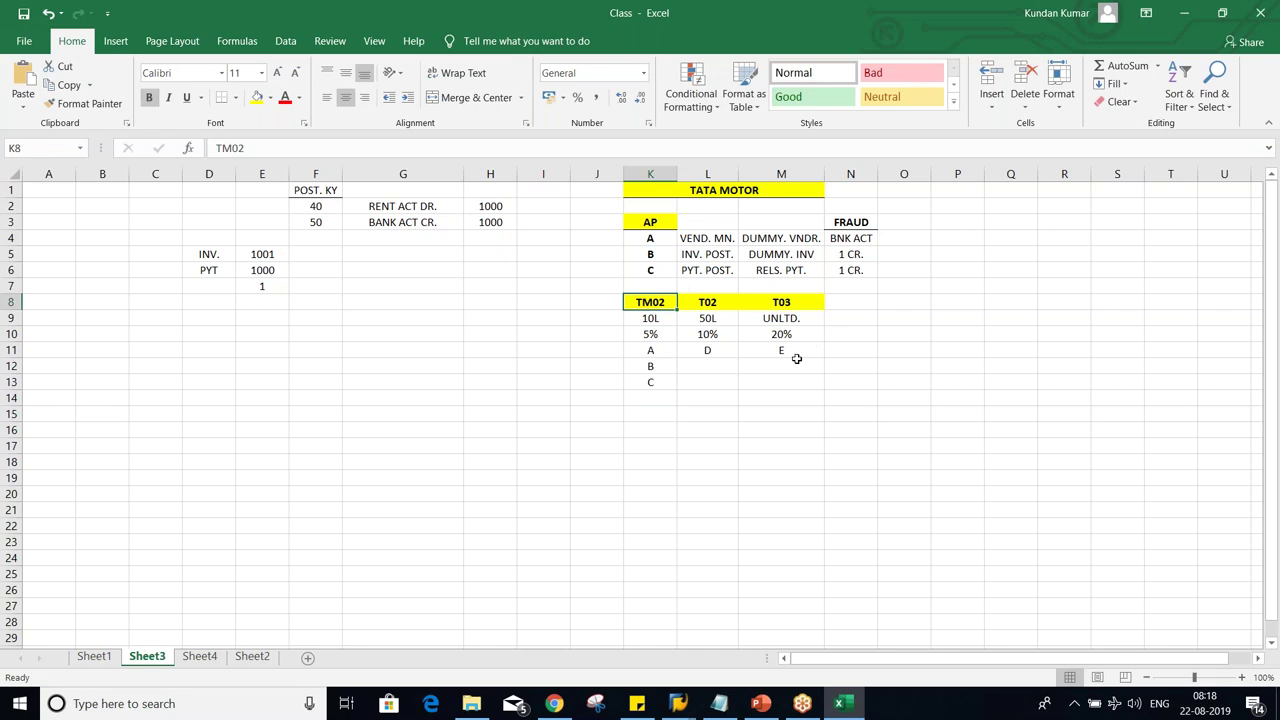
Rename the TM02 heading in K8 to T01 and clear the user letters listed below the three tolerance groups.
{"action": "type", "text": "t"}
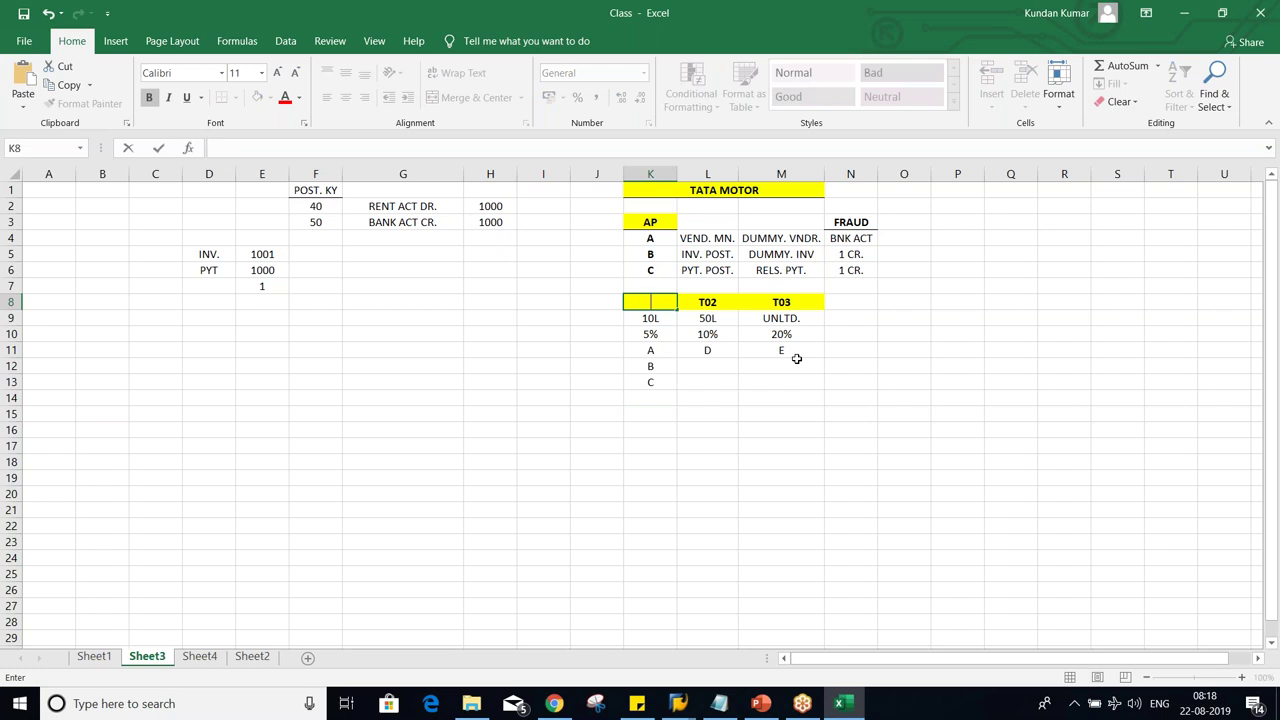
{"action": "type", "text": "T01"}
{"action": "left_click", "coordinate": [750, 388]}
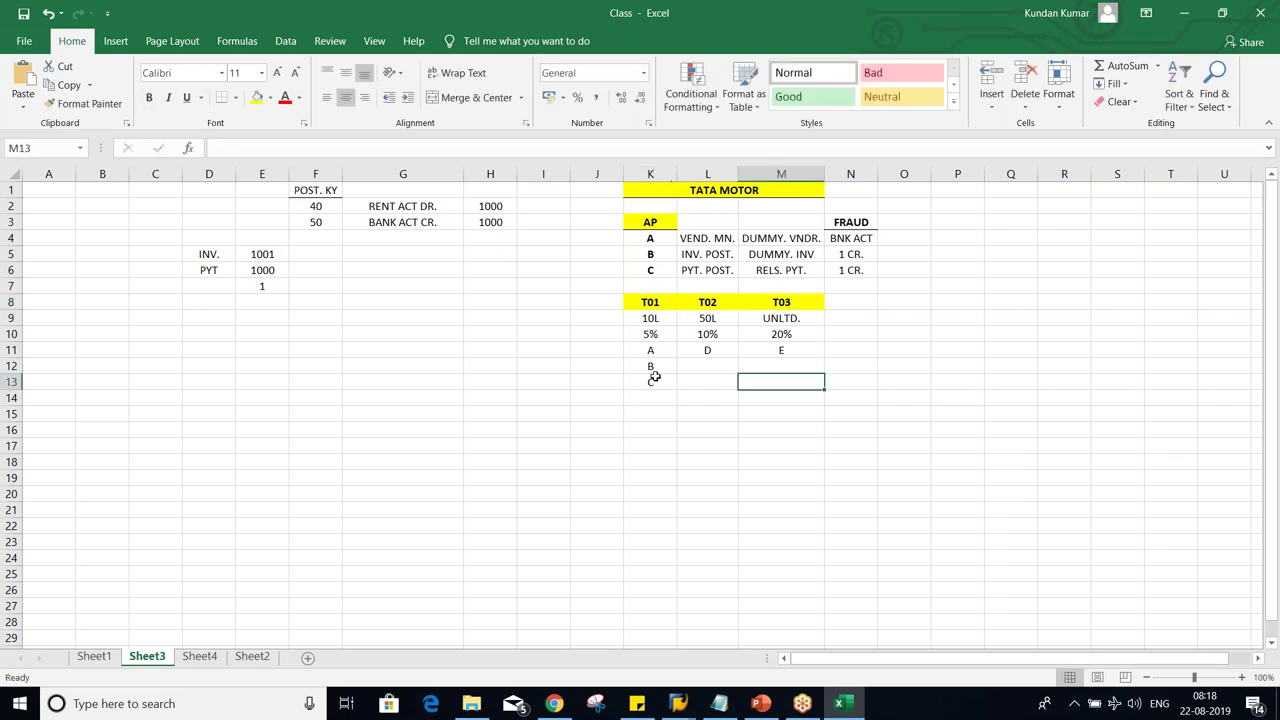
{"action": "left_click_drag", "start_coordinate": [647, 357], "coordinate": [780, 385]}
{"action": "key", "text": "Delete"}
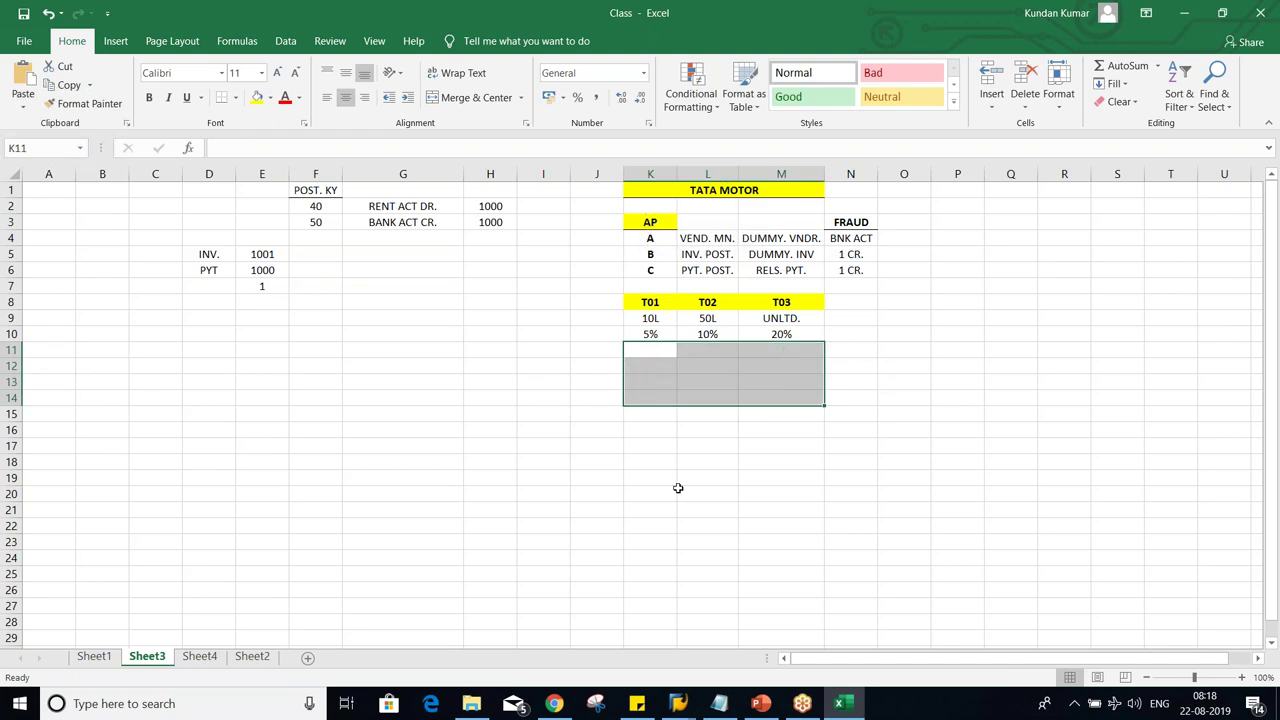
{"action": "left_click", "coordinate": [670, 492]}
Set the row 9 amount limits to 500 for T01, 1000 for T02 and UNLT for T03.
{"action": "left_click", "coordinate": [646, 316]}
{"action": "type", "text": "500"}
{"action": "key", "text": "Tab"}
{"action": "type", "text": "1000"}
{"action": "key", "text": "Tab"}
{"action": "type", "text": "2000"}
{"action": "key", "text": "Return"}
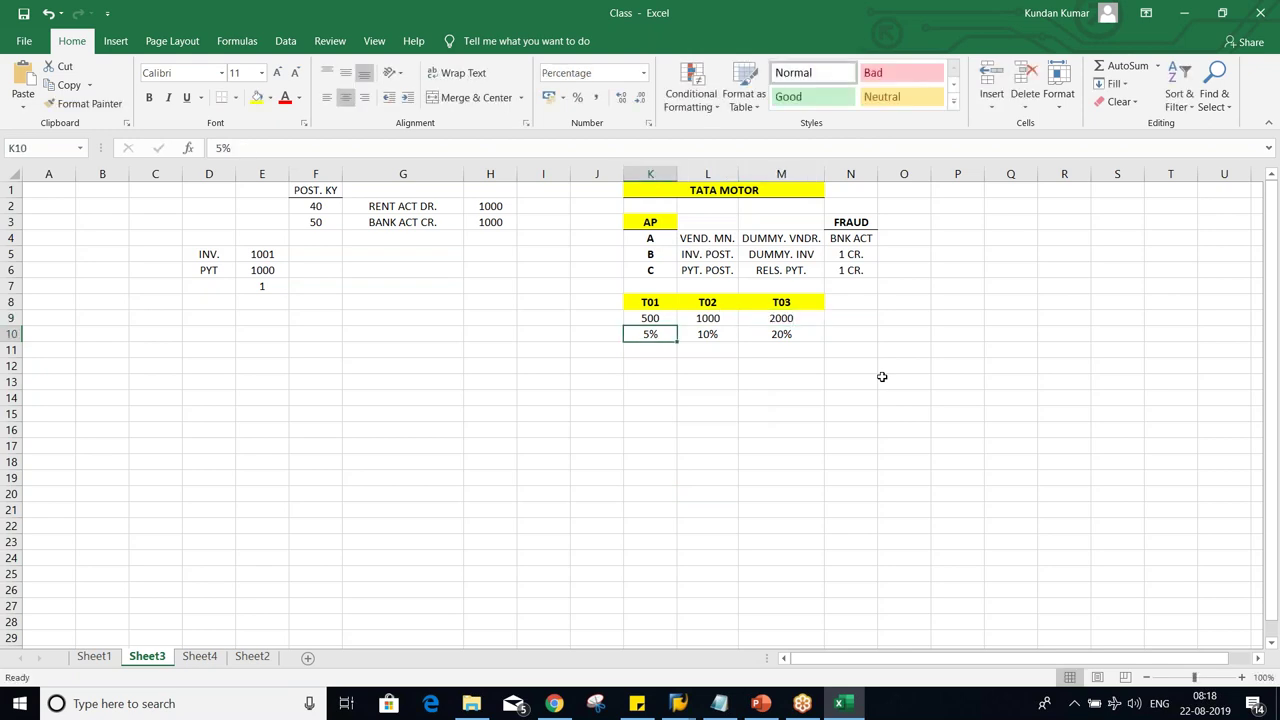
{"action": "left_click", "coordinate": [781, 318]}
{"action": "type", "text": "UN"}
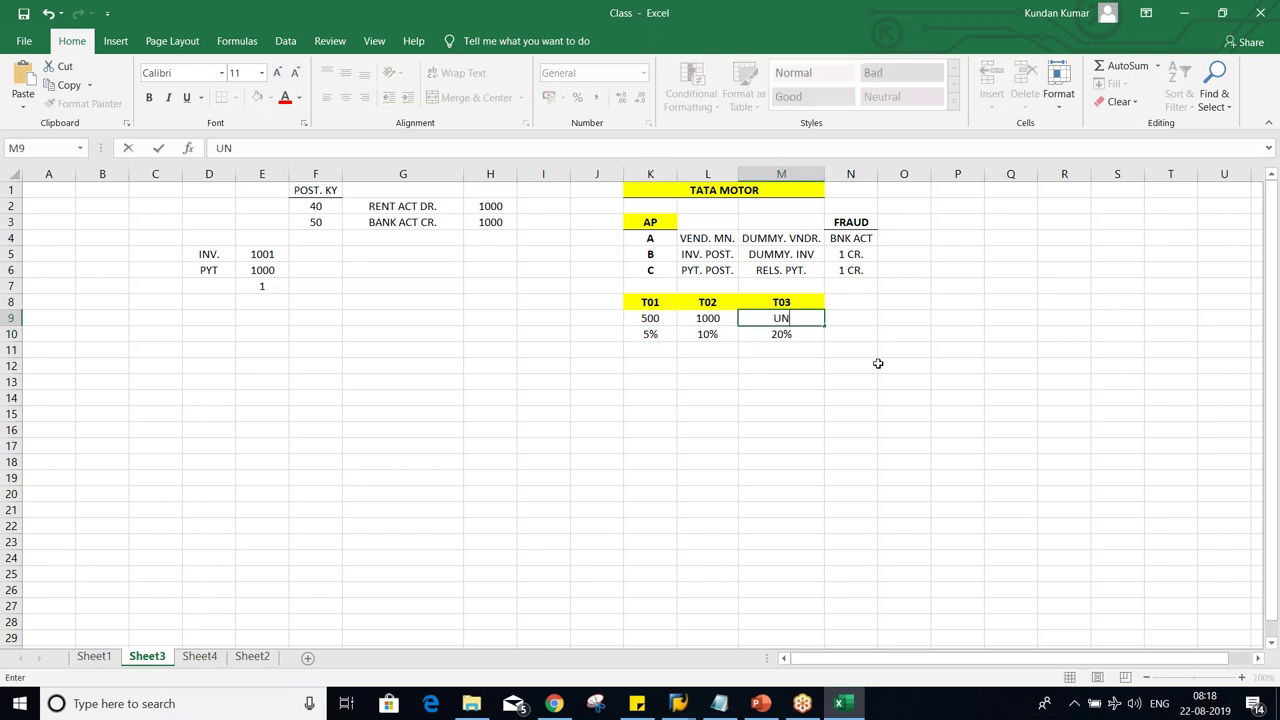
{"action": "type", "text": "LT"}
{"action": "key", "text": "Return"}
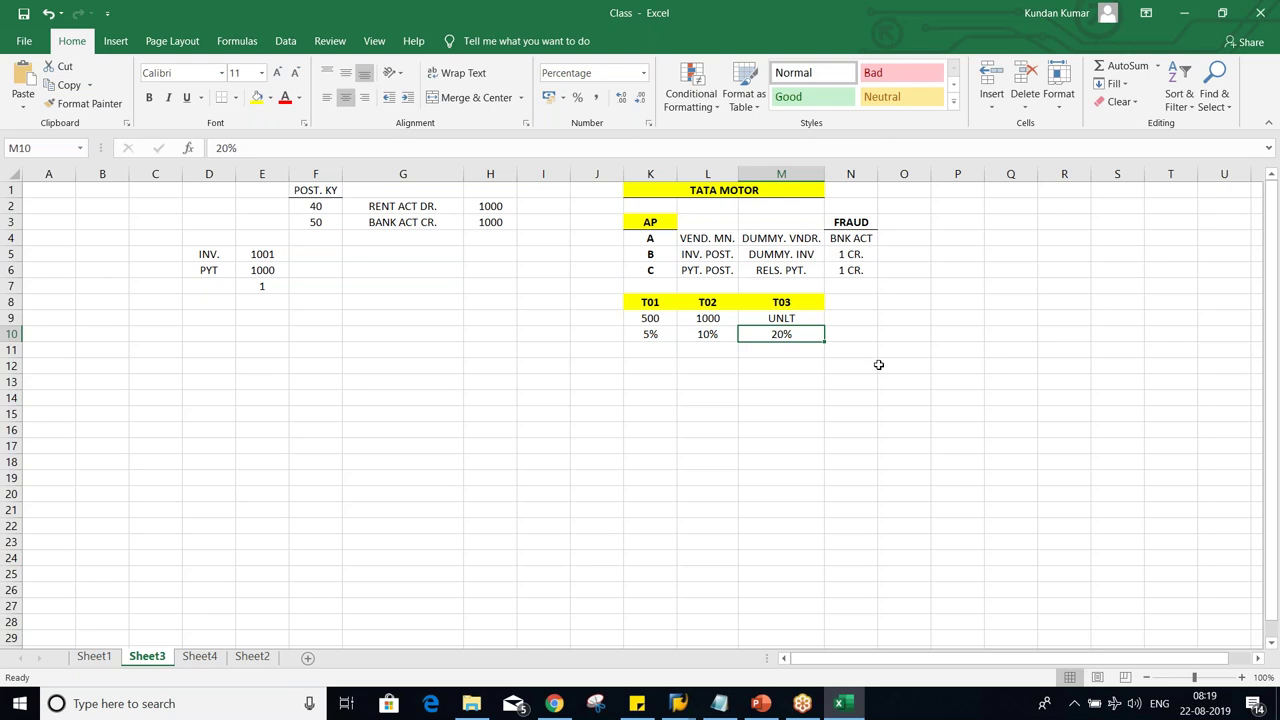
Set the row 10 percentage limits of T02 and T03 to 5% and review the limits table.
{"action": "left_click", "coordinate": [733, 430]}
{"action": "left_click_drag", "start_coordinate": [648, 336], "coordinate": [780, 334]}
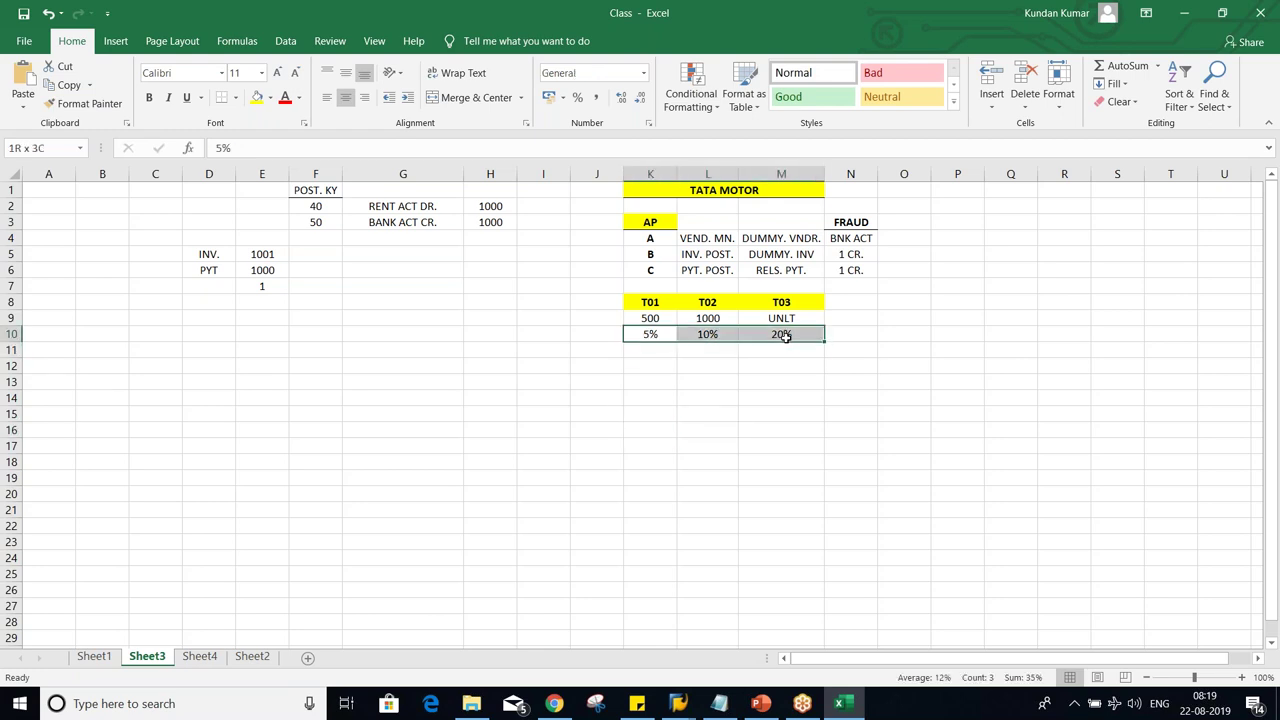
{"action": "left_click", "coordinate": [706, 340]}
{"action": "type", "text": "5"}
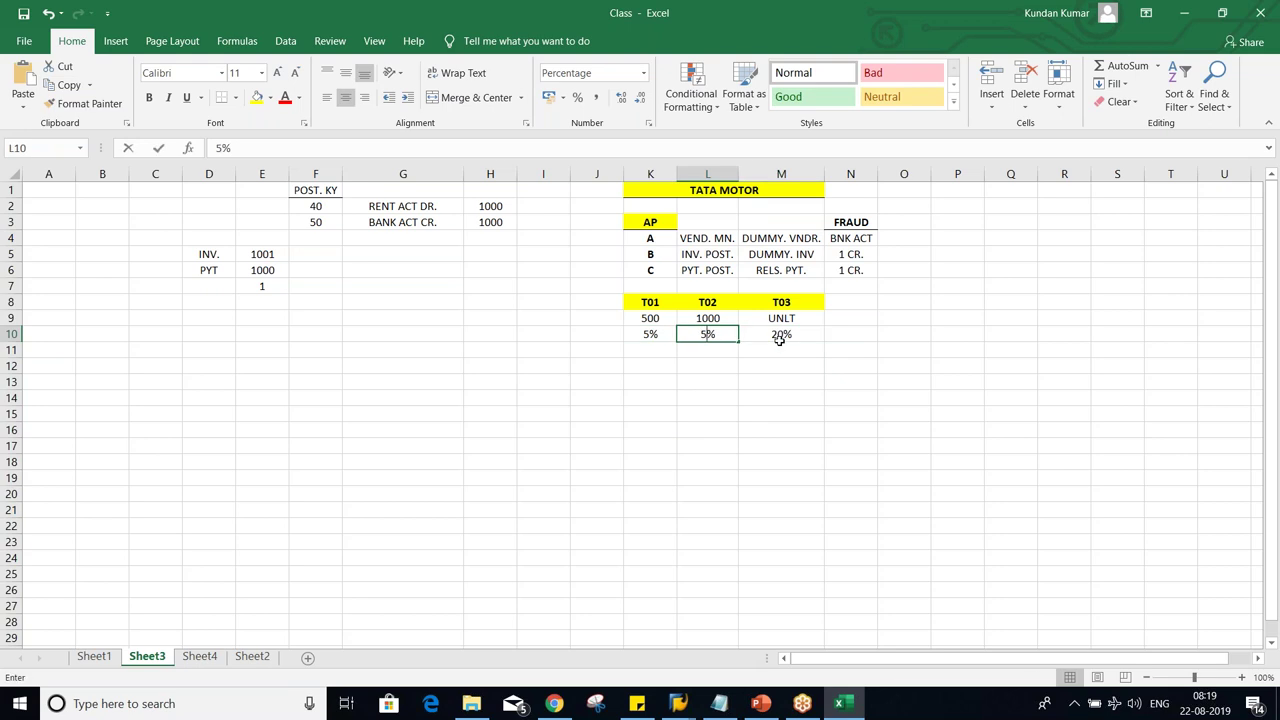
{"action": "left_click", "coordinate": [780, 338]}
{"action": "type", "text": "5"}
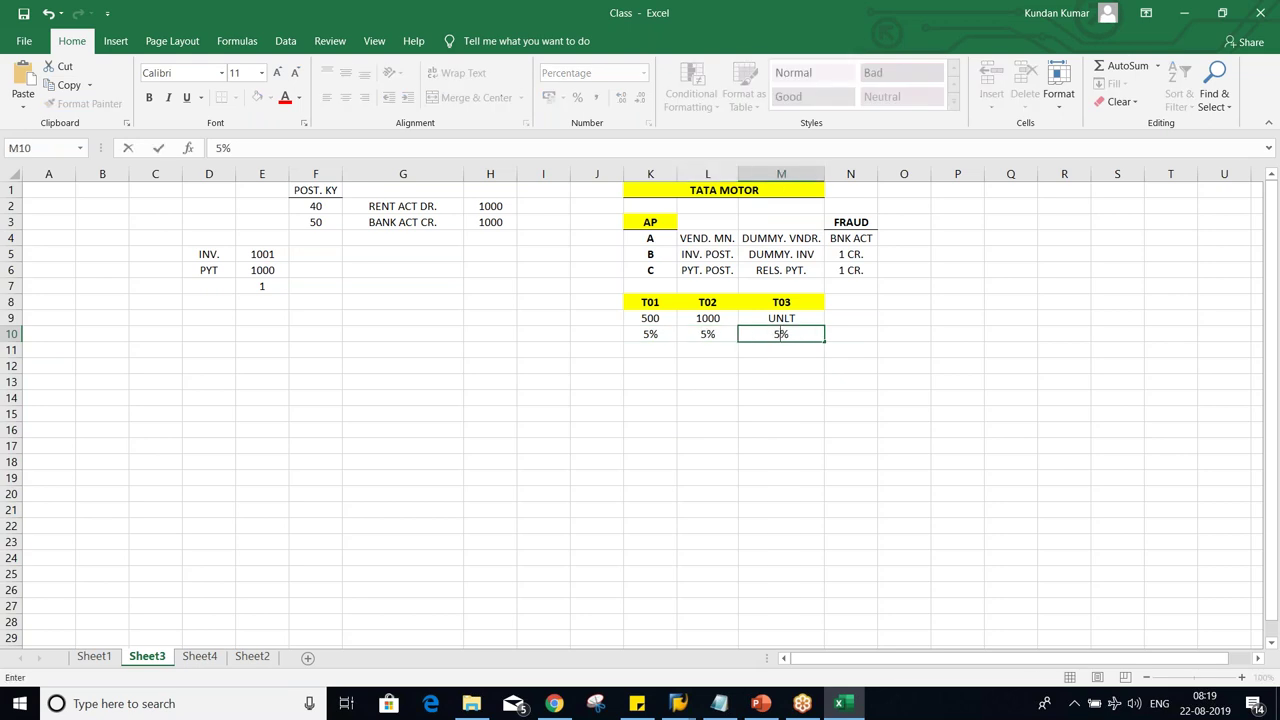
{"action": "key", "text": "Return"}
{"action": "left_click", "coordinate": [776, 381]}
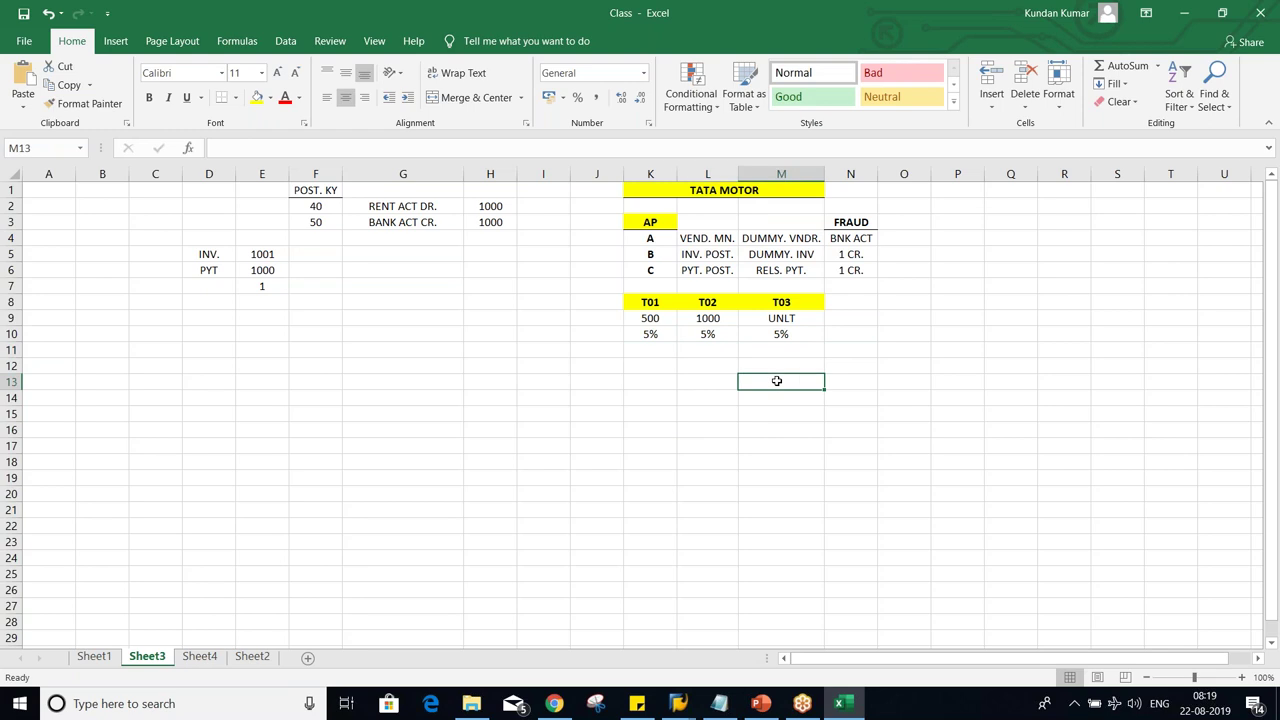
{"action": "left_click", "coordinate": [595, 480]}
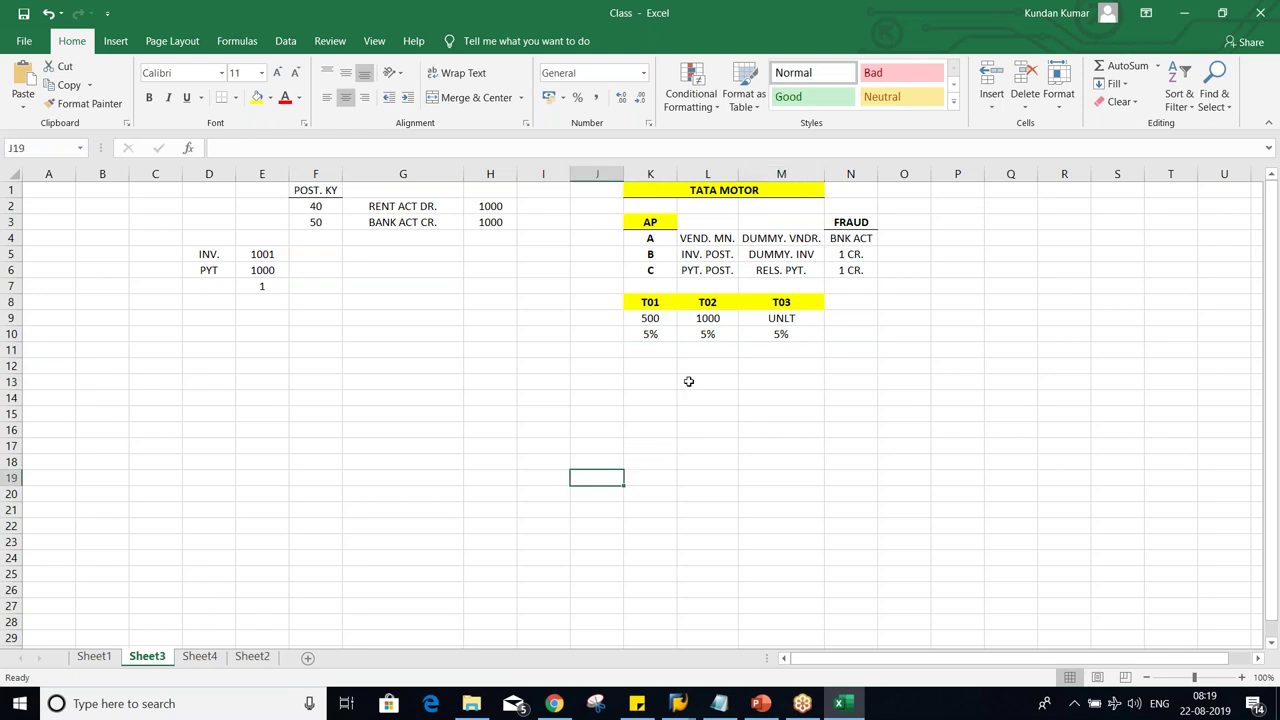
{"action": "left_click_drag", "start_coordinate": [651, 318], "coordinate": [781, 334]}
{"action": "left_click", "coordinate": [651, 512]}
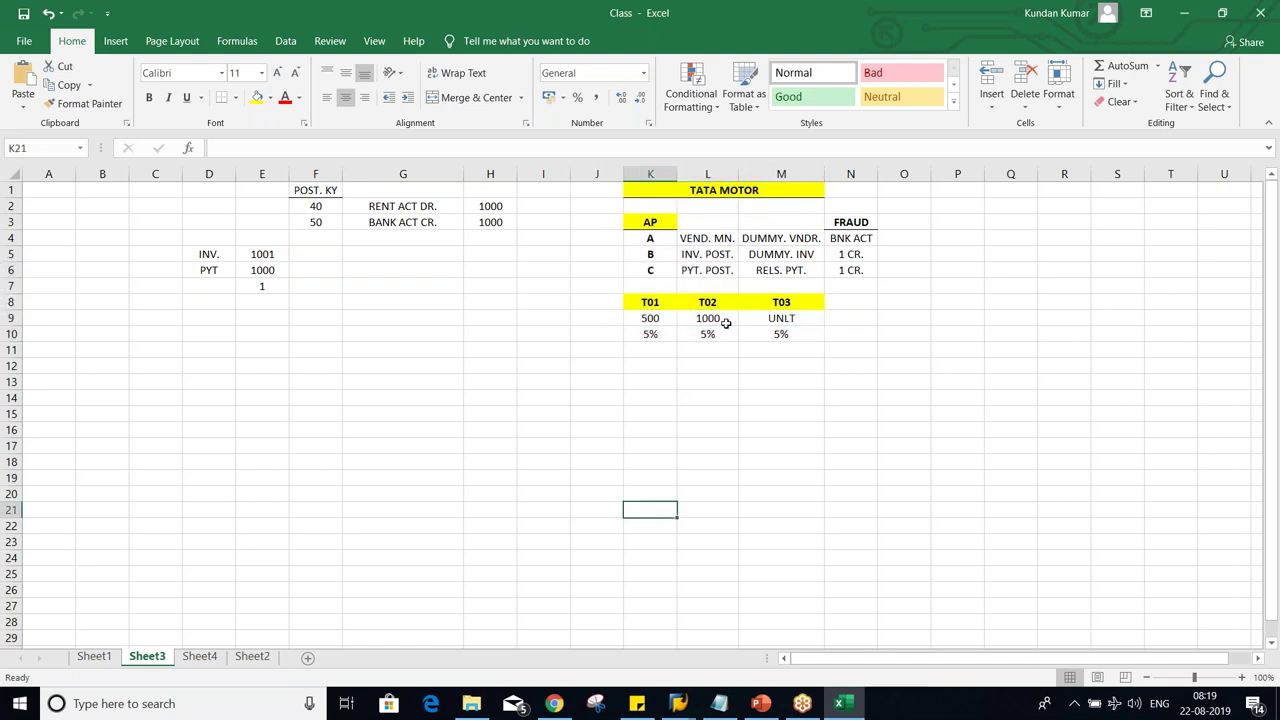
Switch to the SAP Easy Access session and open transaction OBA4 for the FI tolerance groups for users.
{"action": "mouse_move", "coordinate": [698, 707]}
{"action": "left_click", "coordinate": [725, 648]}
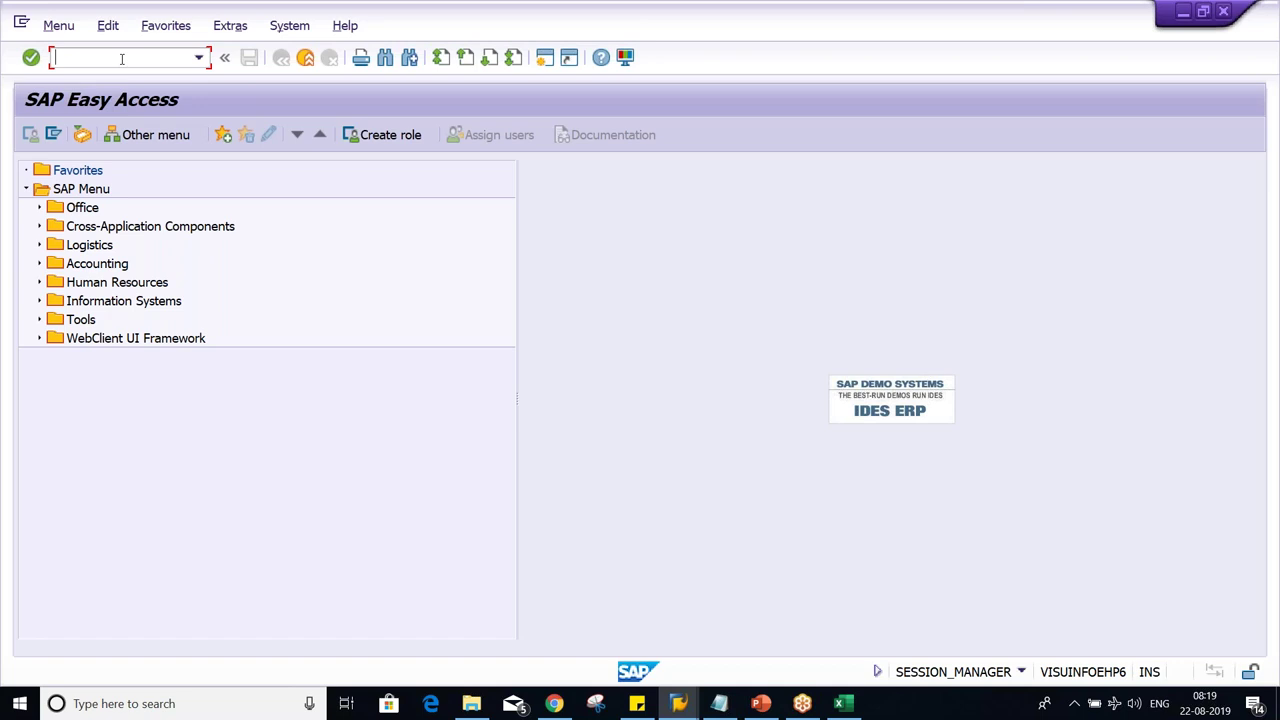
{"action": "type", "text": "OBA4"}
{"action": "key", "text": "Return"}
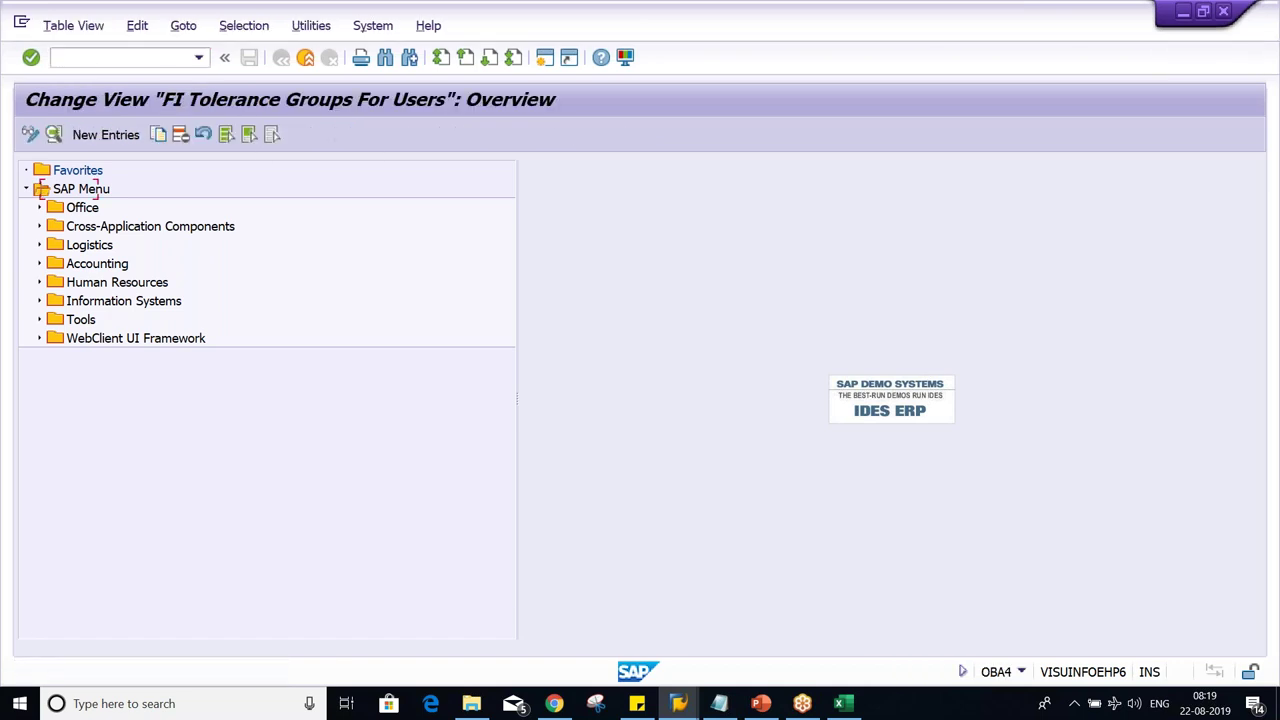
Start a new tolerance group entry with group T01 and company code TM01.
{"action": "left_click", "coordinate": [120, 134]}
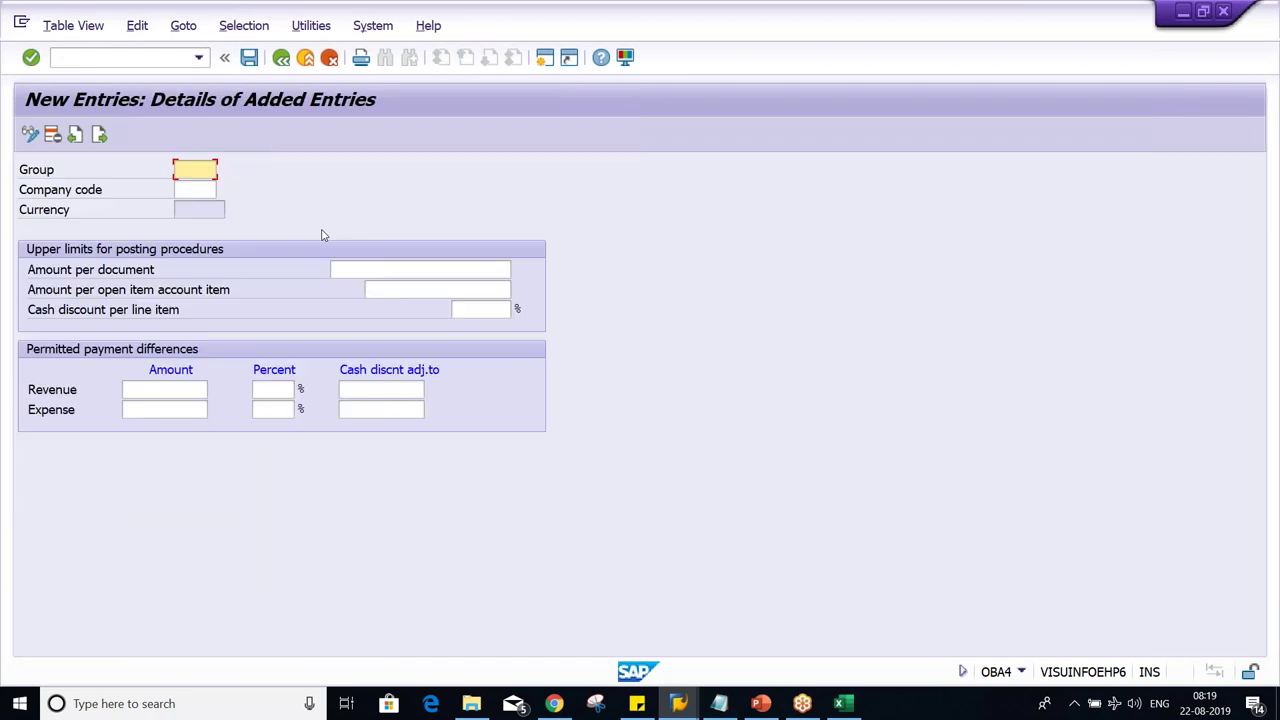
{"action": "type", "text": "T01"}
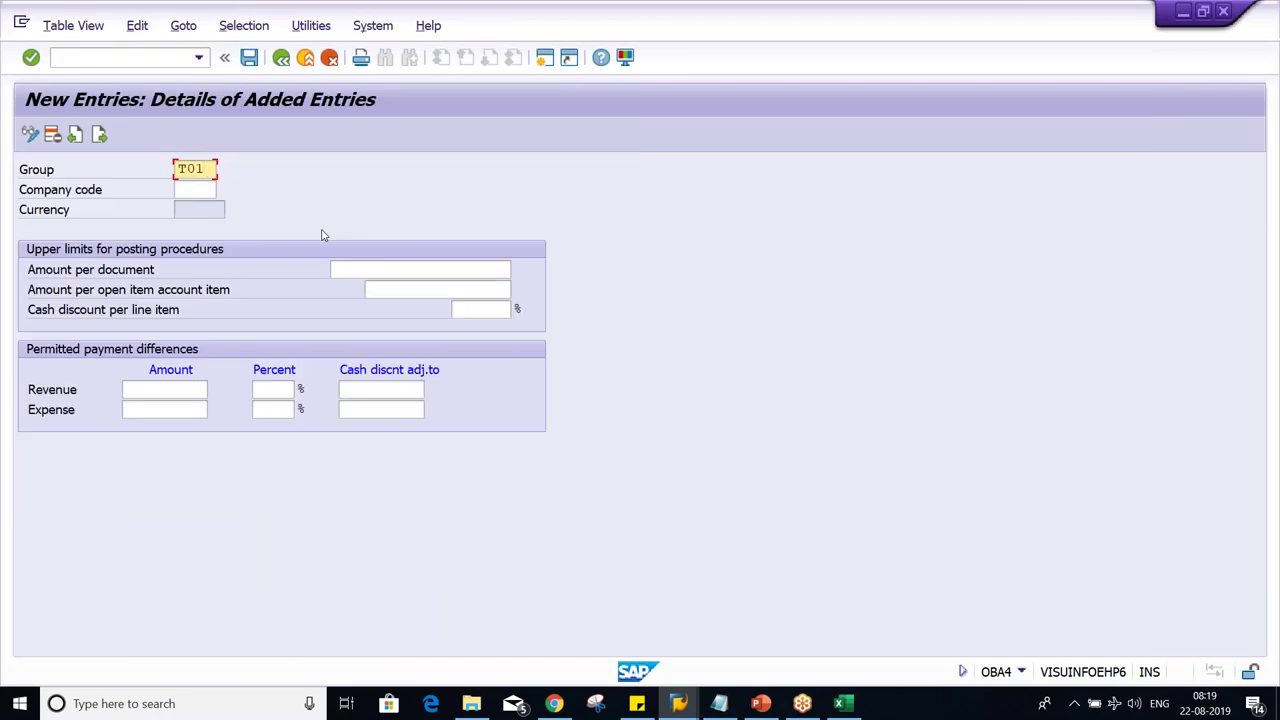
{"action": "key", "text": "Tab"}
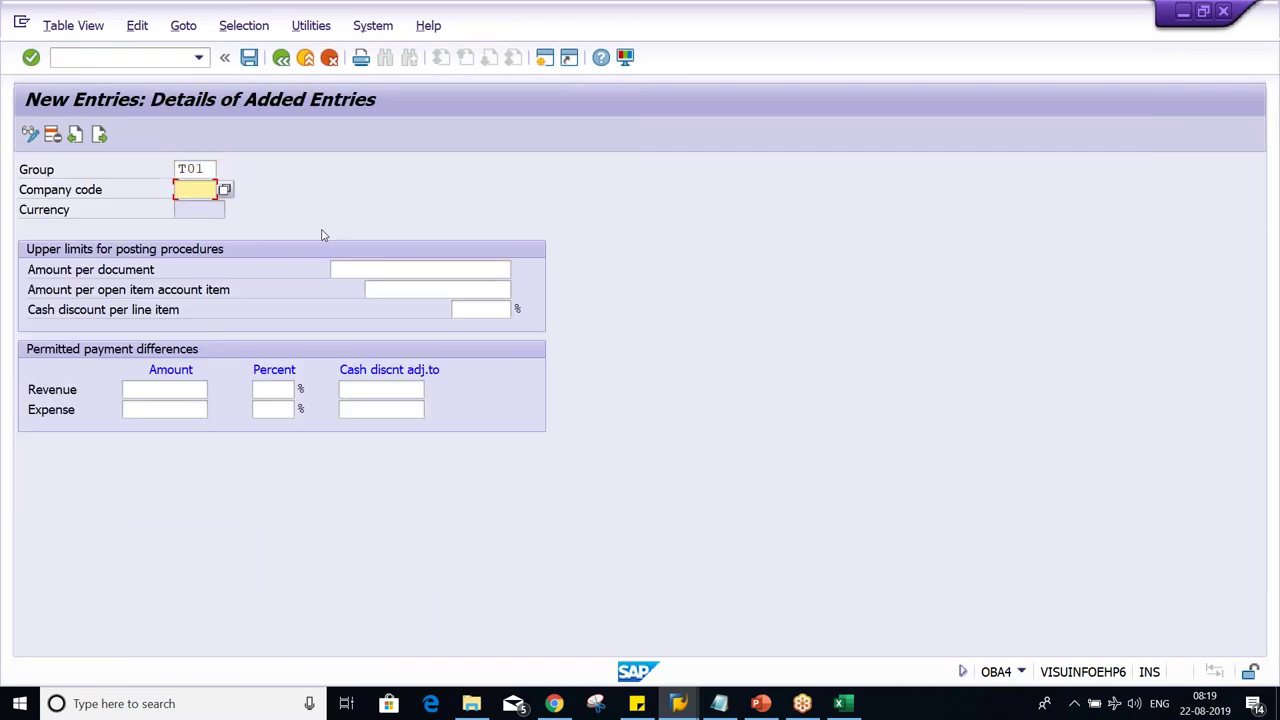
{"action": "type", "text": "TM"}
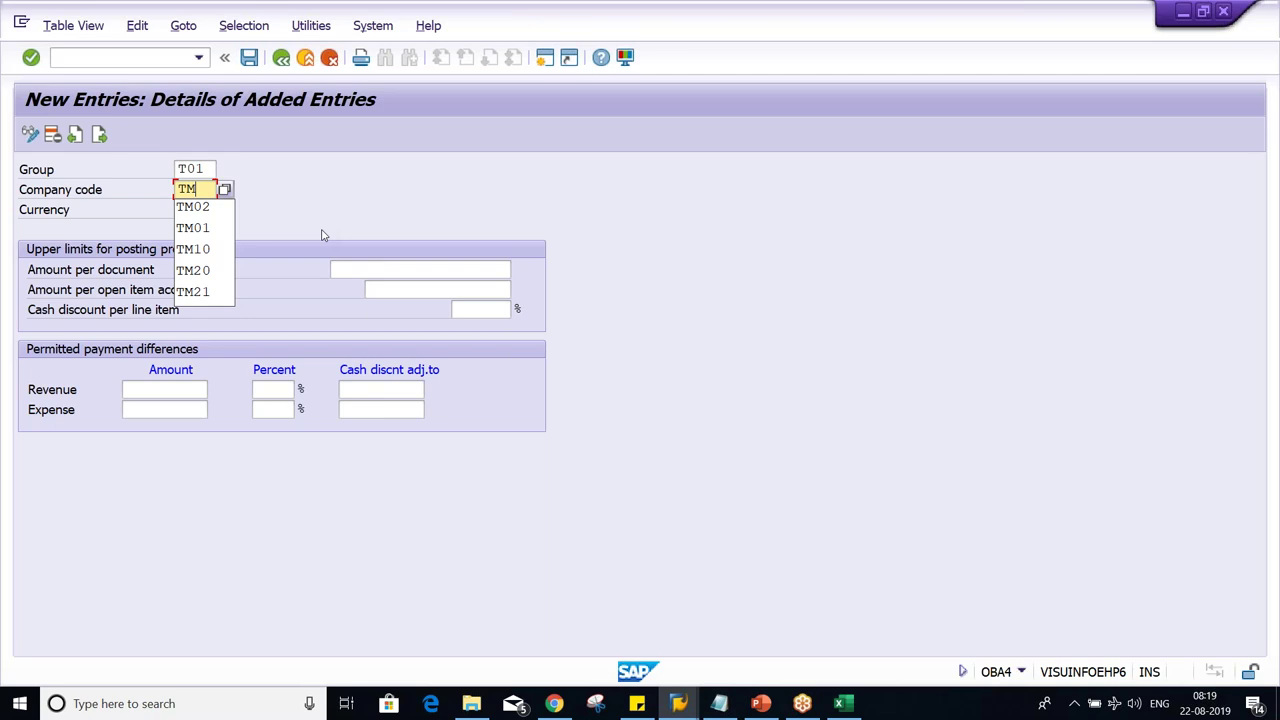
{"action": "type", "text": "01"}
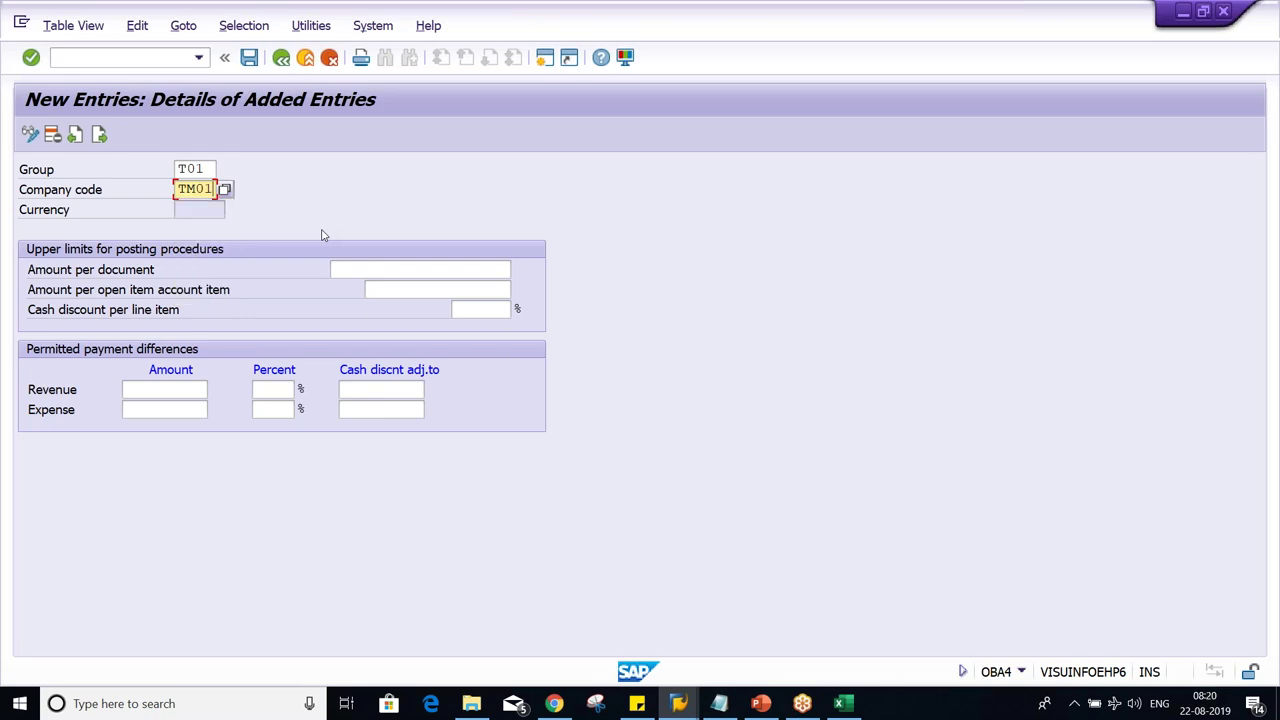
{"action": "key", "text": "Tab"}
Set both T01 amount limits to 500 and the cash discount to 5%, save under the TATA MOTOR customizing request, and return to the overview.
{"action": "type", "text": "500"}
{"action": "key", "text": "Tab"}
{"action": "type", "text": "500"}
{"action": "key", "text": "Tab"}
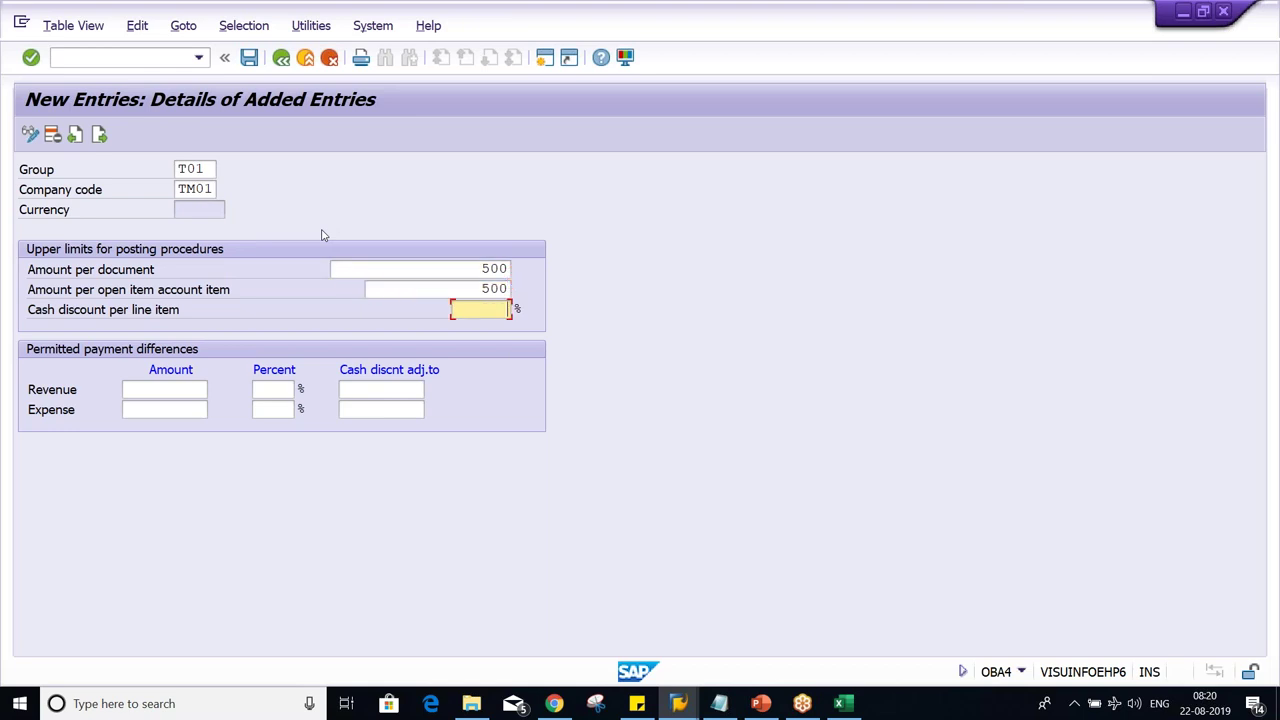
{"action": "type", "text": "5"}
{"action": "key", "text": "ctrl+s"}
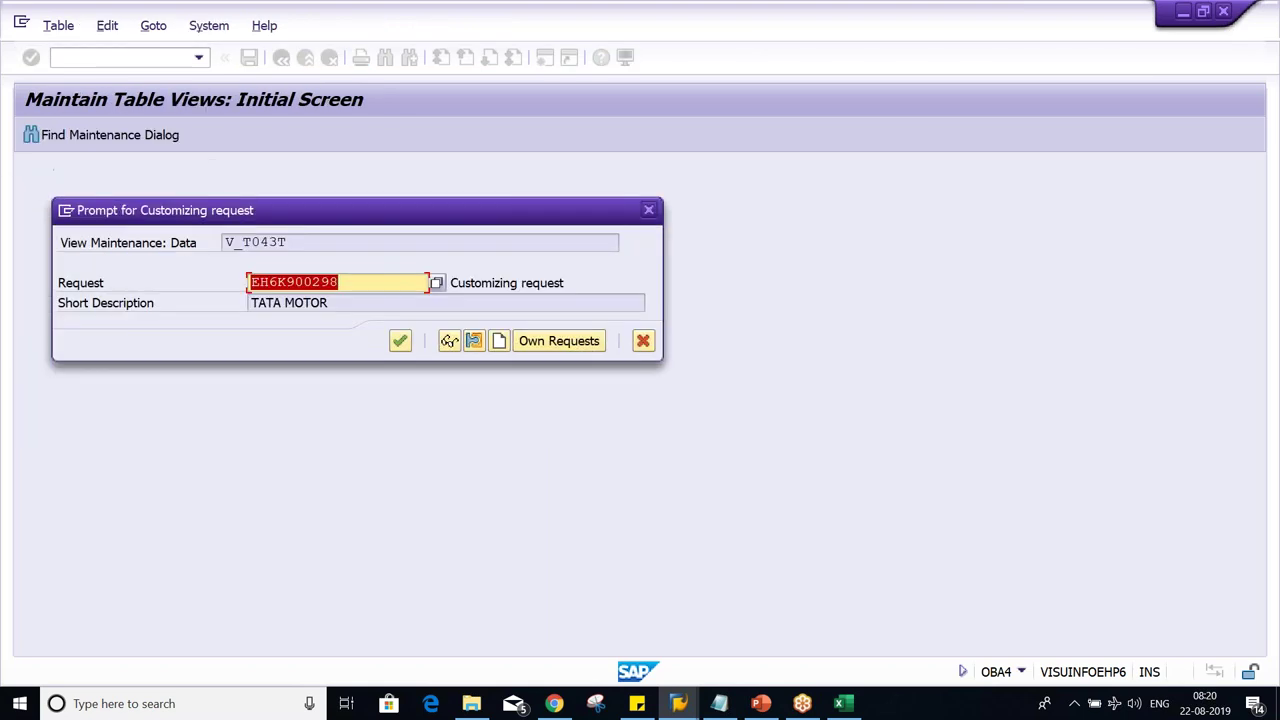
{"action": "key", "text": "Return"}
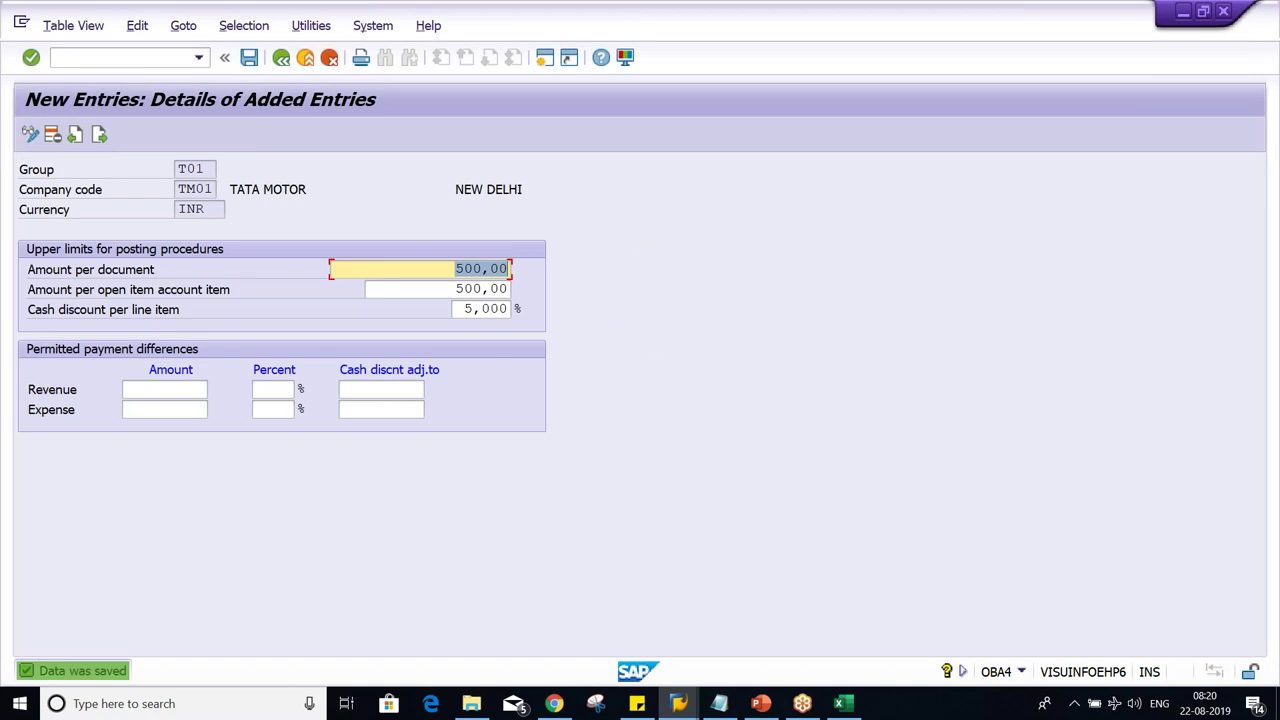
{"action": "left_click", "coordinate": [282, 58]}
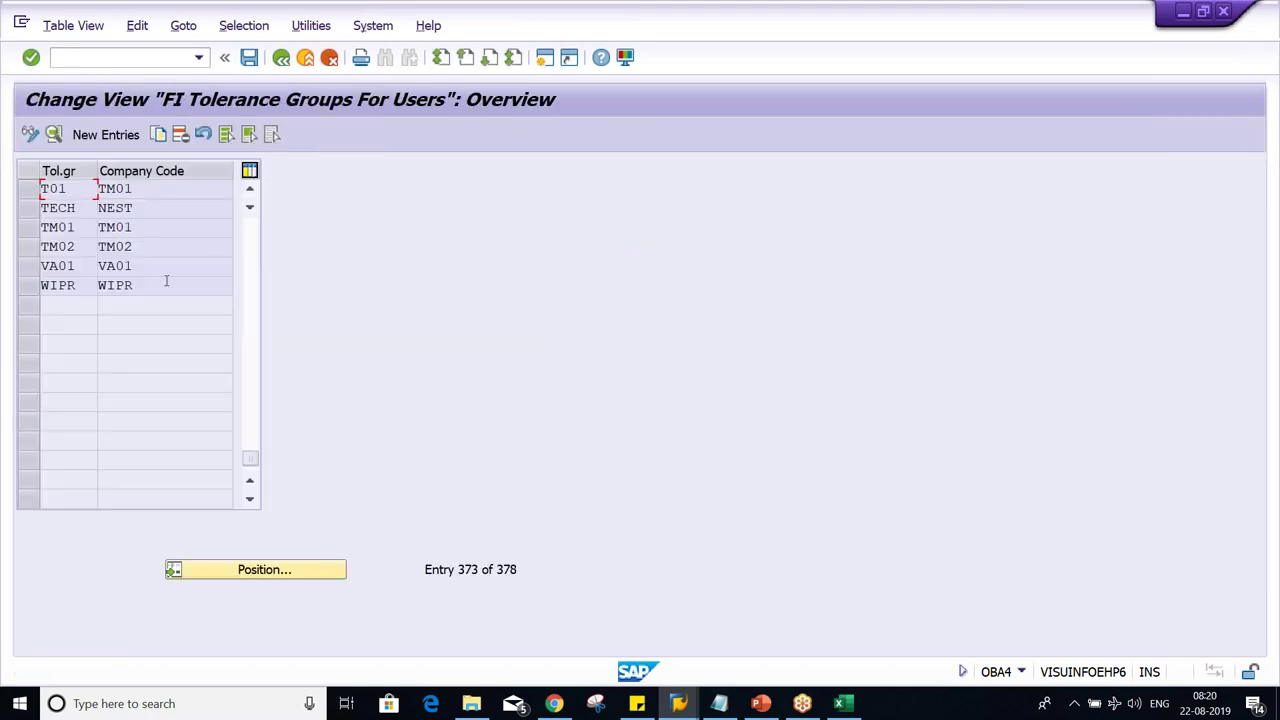
Copy the T01 entry of company code TM01 and name the new group T02.
{"action": "left_click", "coordinate": [28, 189]}
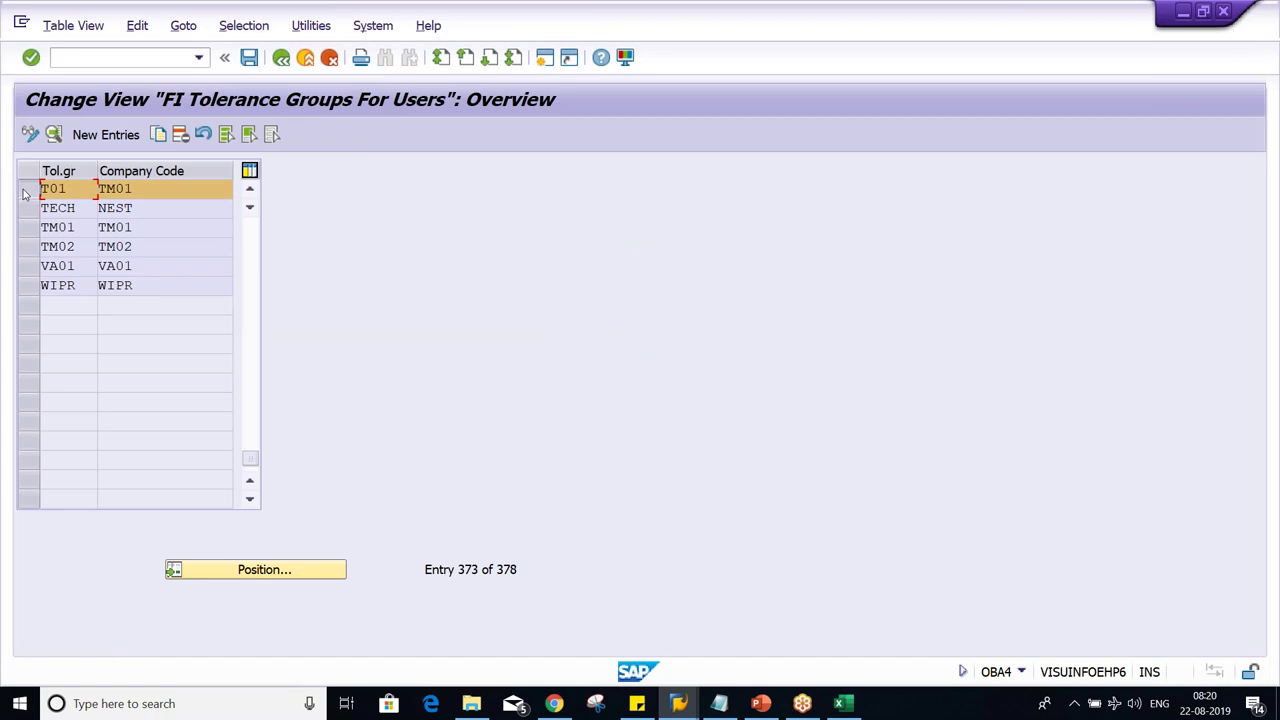
{"action": "left_click", "coordinate": [158, 136]}
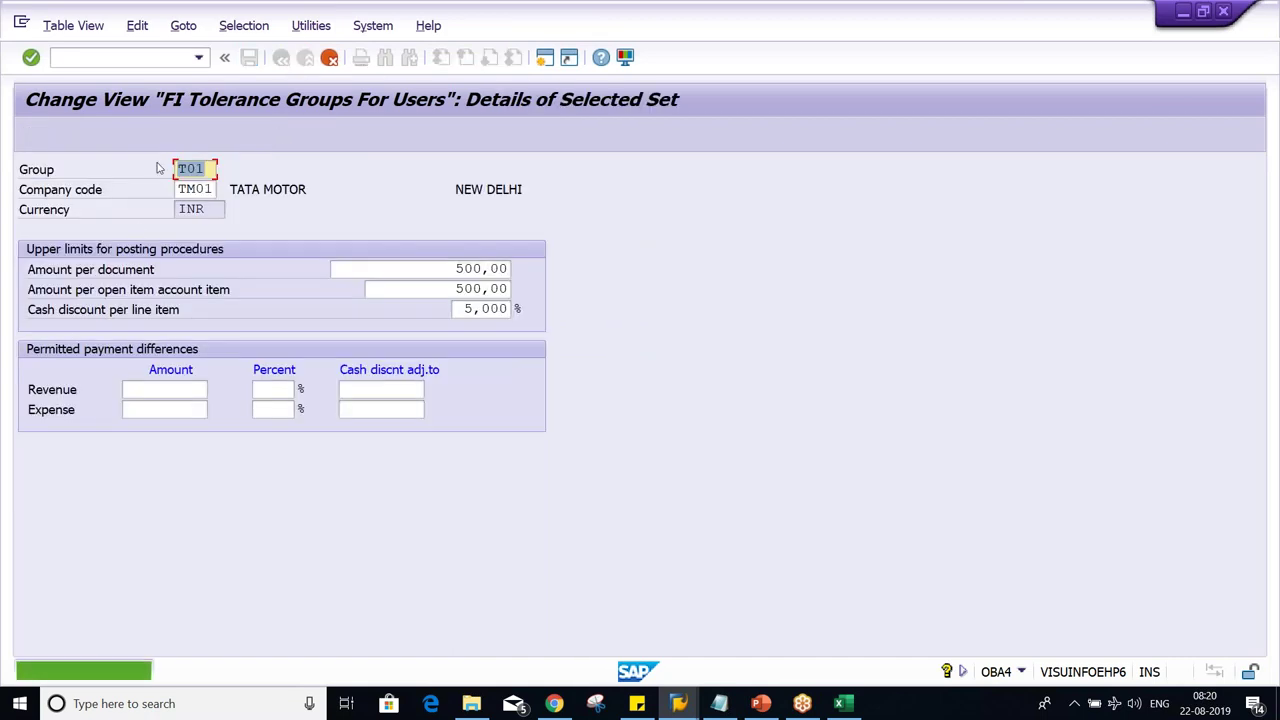
{"action": "left_click", "coordinate": [207, 172]}
{"action": "key", "text": "BackSpace"}
{"action": "type", "text": "2"}
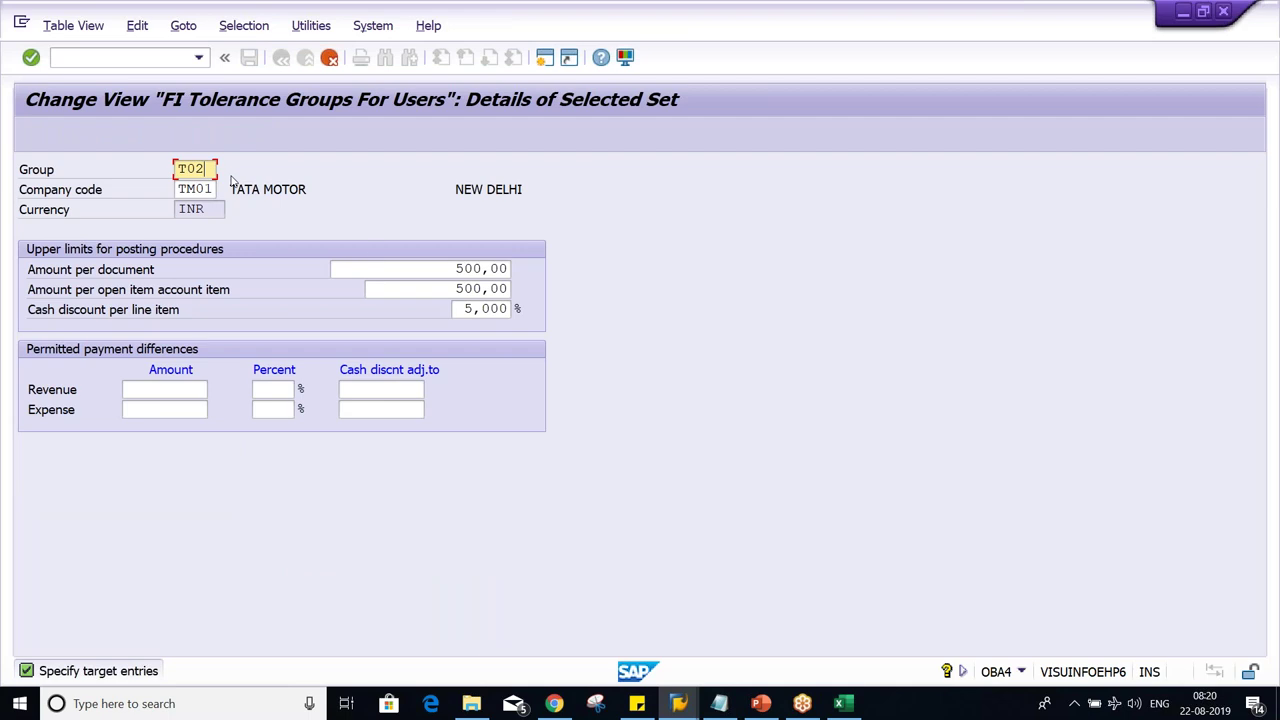
Check T02's limit in the Excel sheet, set its amount per document and per open item account item to 1000, and confirm the copy.
{"action": "left_click", "coordinate": [419, 267]}
{"action": "key", "text": "alt+Tab"}
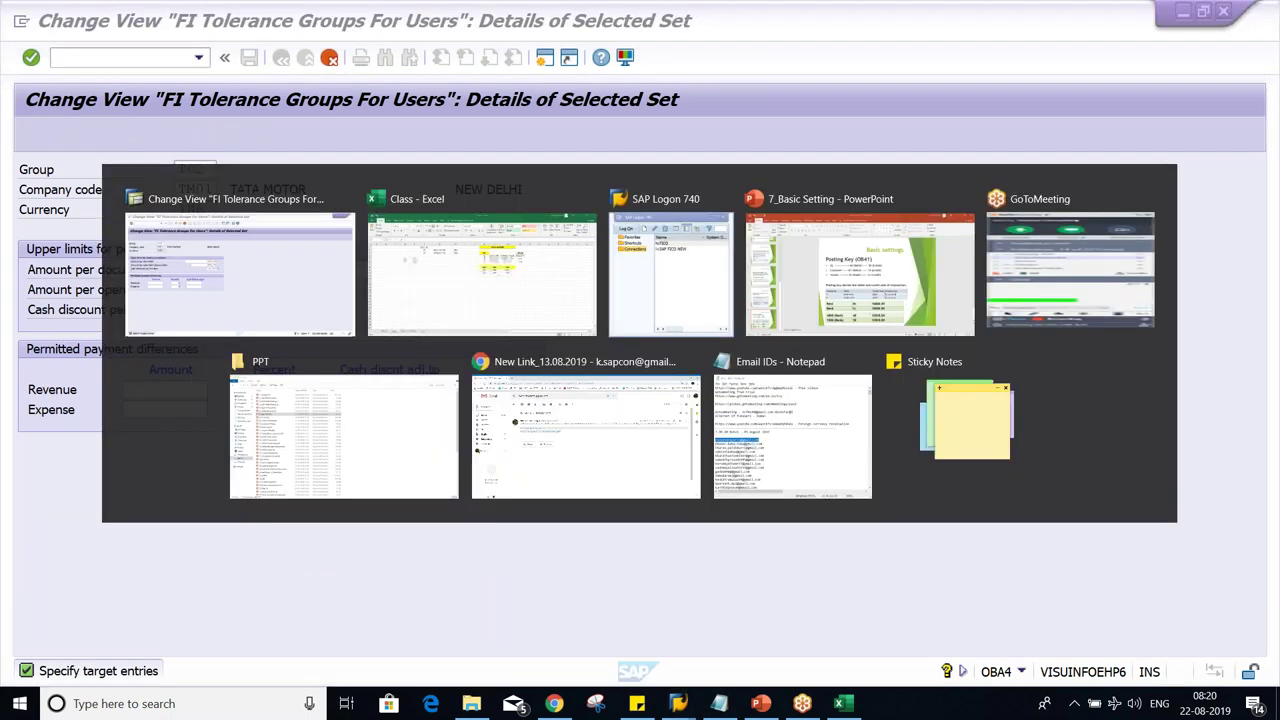
{"action": "left_click", "coordinate": [690, 317]}
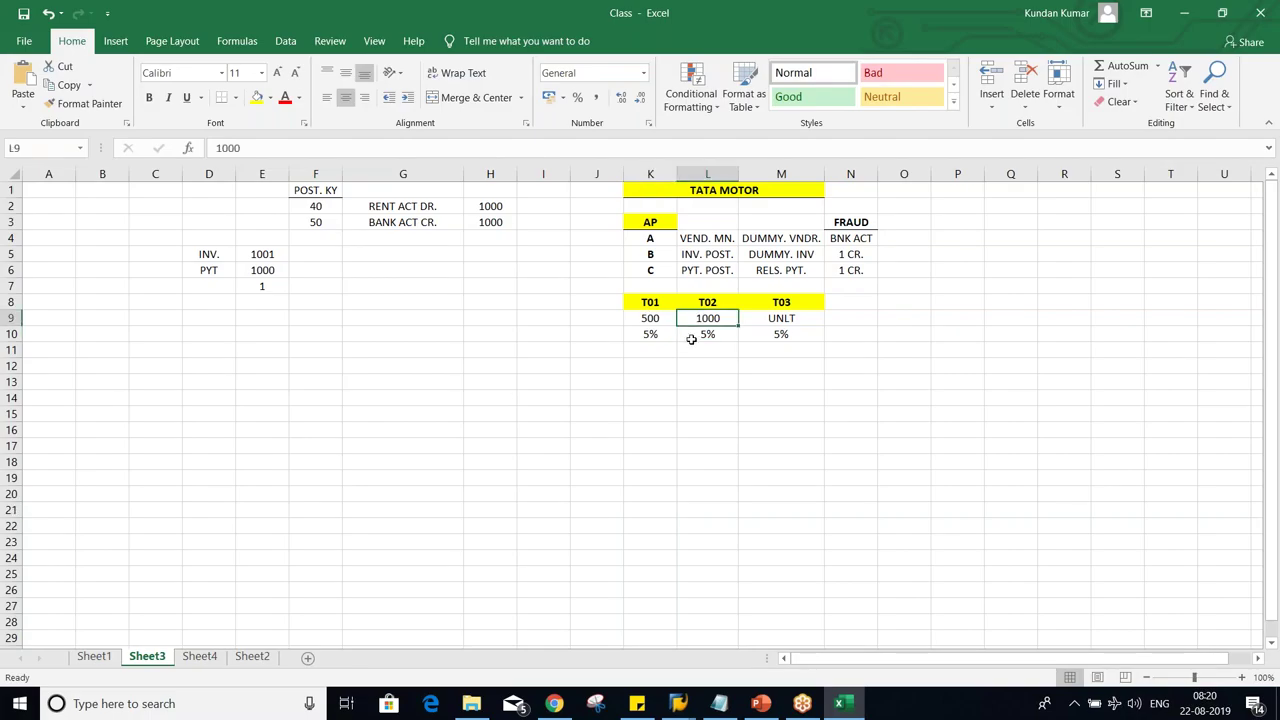
{"action": "key", "text": "alt+Tab"}
{"action": "key", "text": "Delete"}
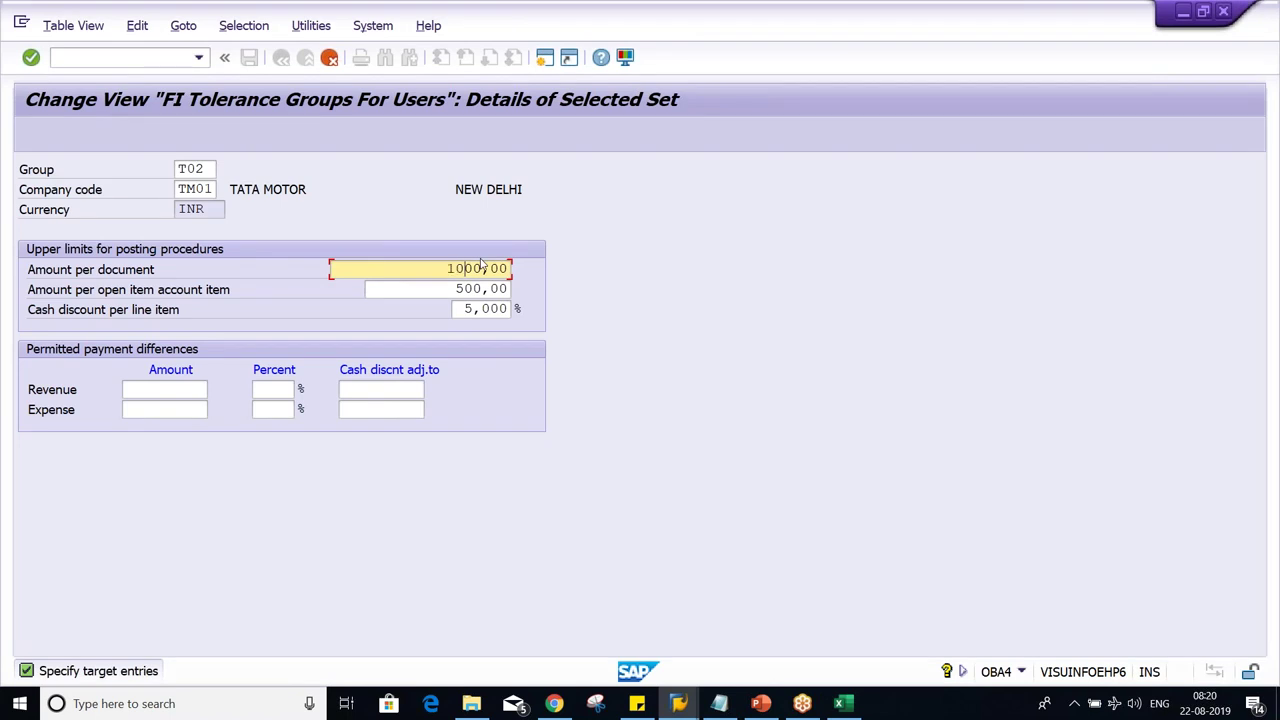
{"action": "type", "text": "10"}
{"action": "key", "text": "Tab"}
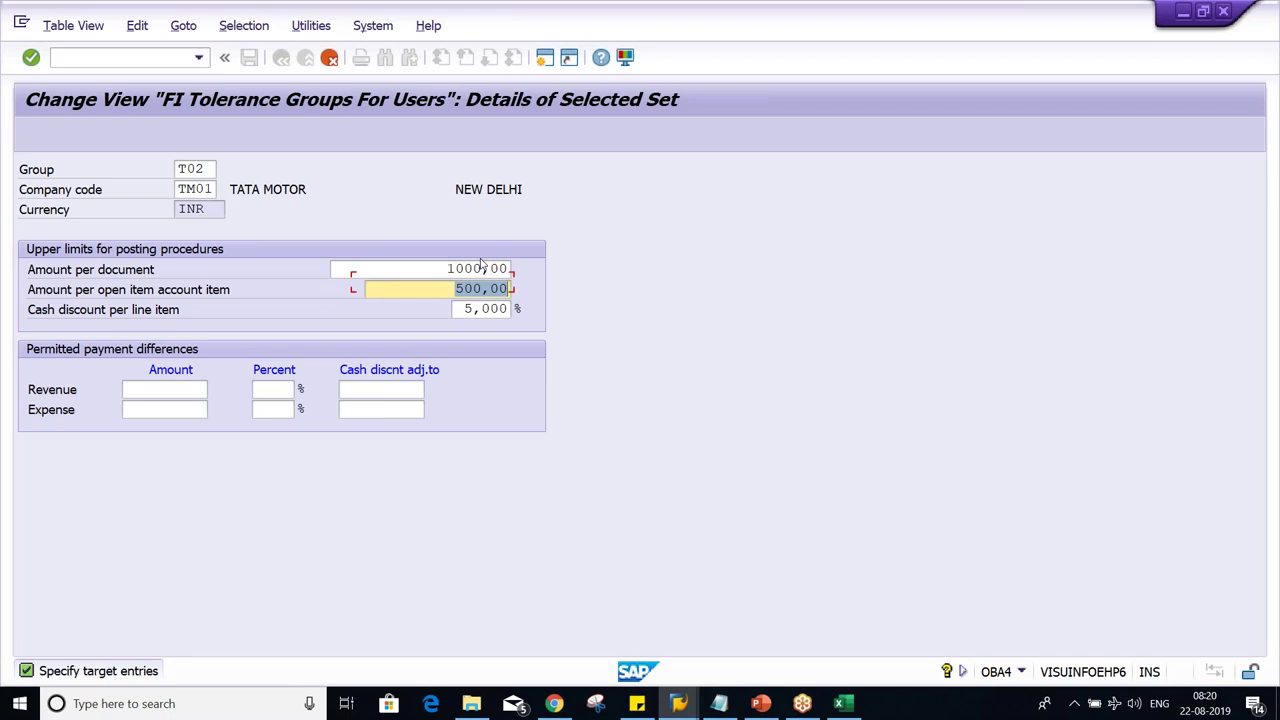
{"action": "type", "text": "100"}
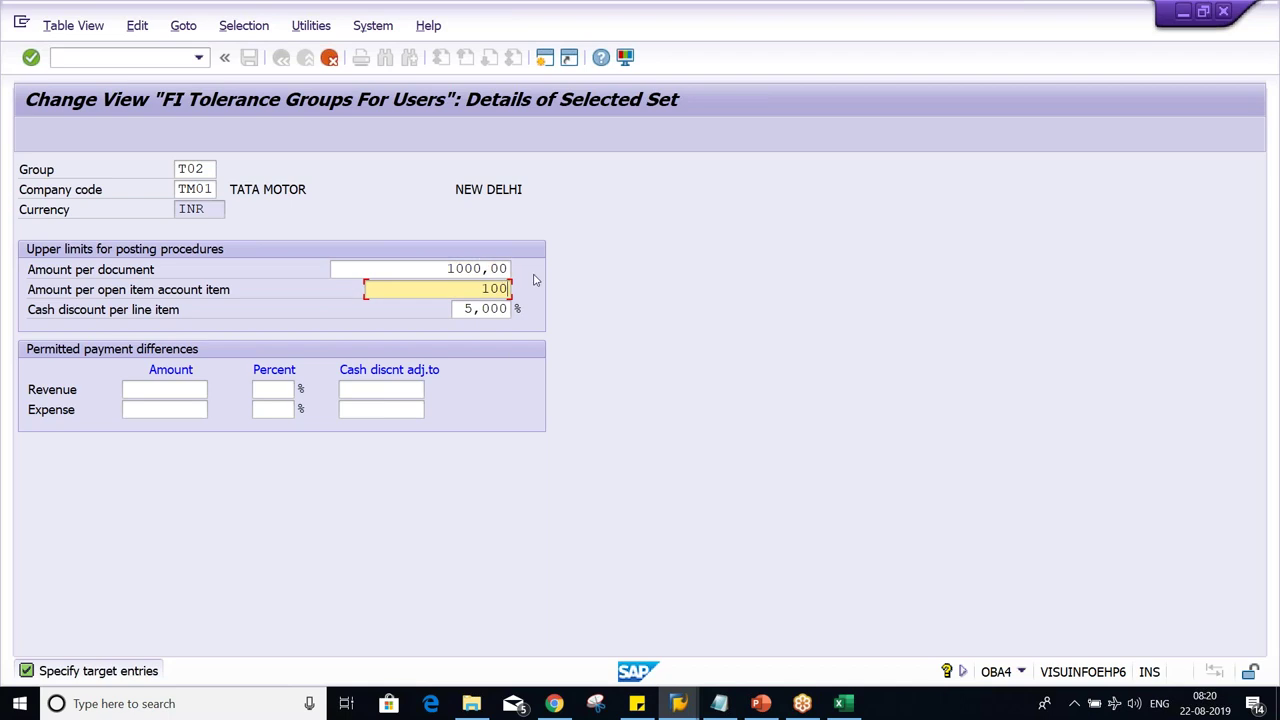
{"action": "type", "text": "0"}
{"action": "key", "text": "Return"}
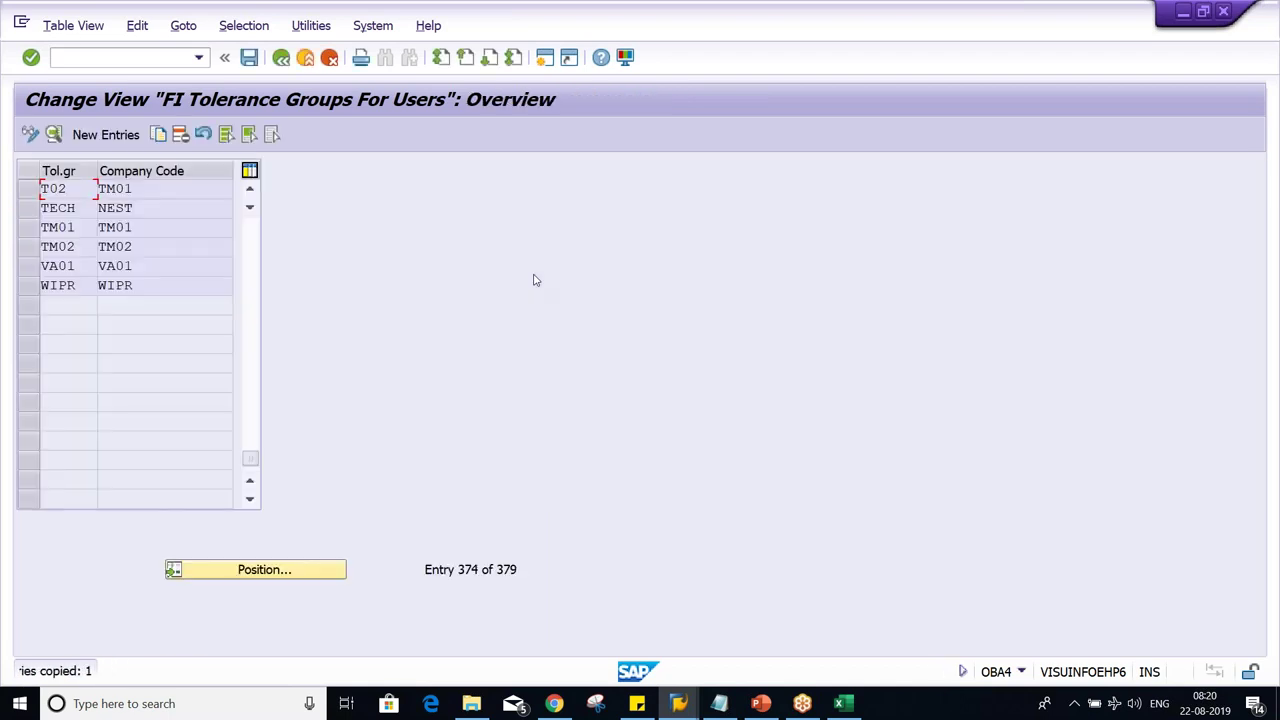
Check the details of the copied T02 entry, return to the overview and view the T01 and T02 entries together.
{"action": "double_click", "coordinate": [144, 190]}
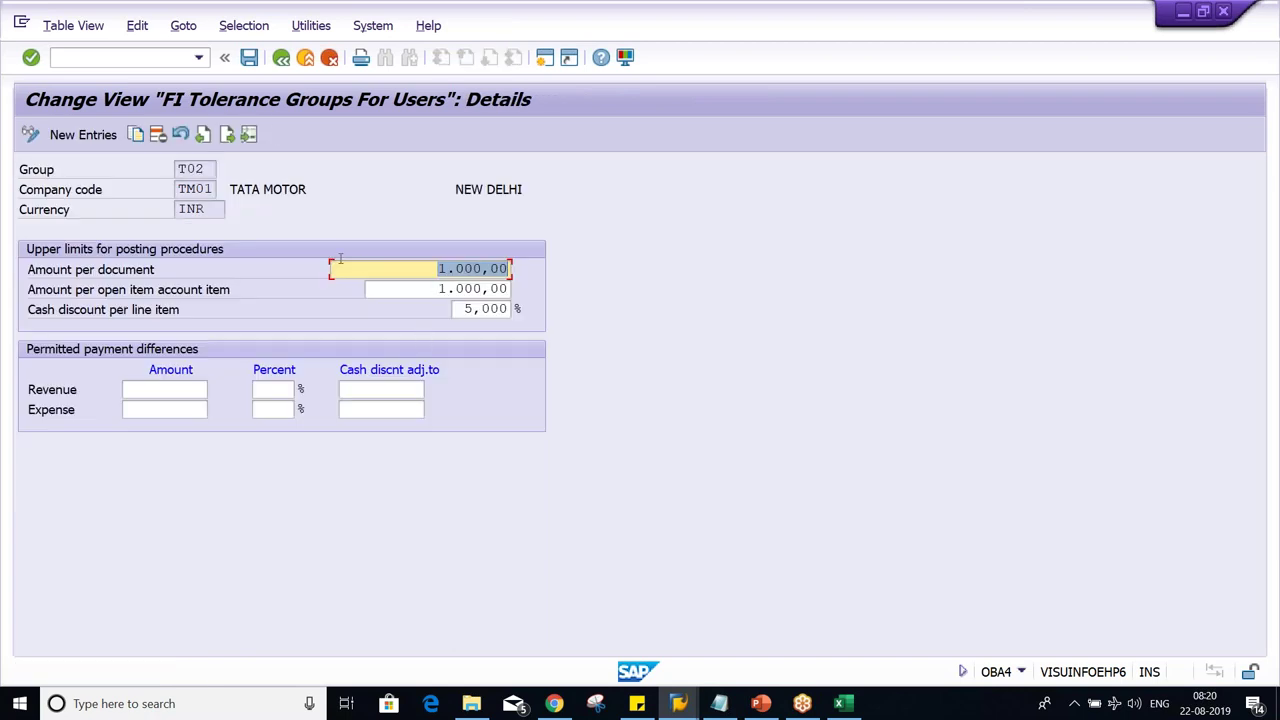
{"action": "left_click", "coordinate": [281, 57]}
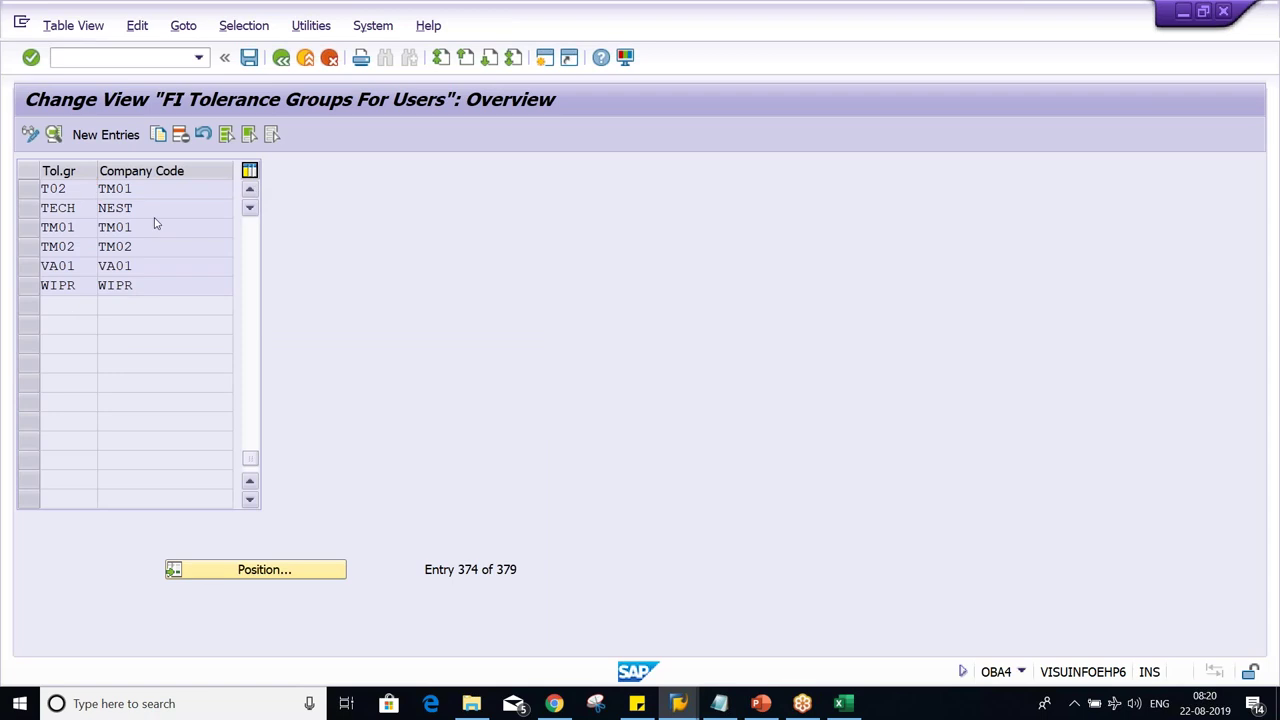
{"action": "left_click", "coordinate": [250, 189]}
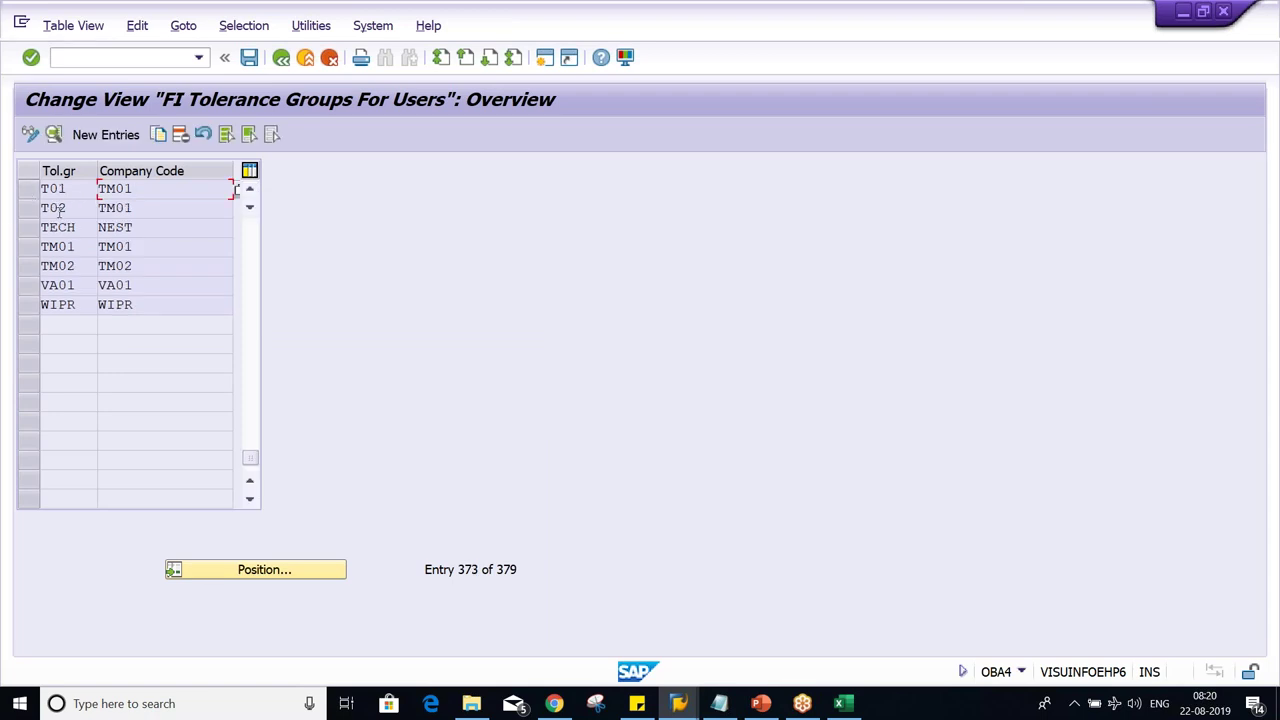
Copy the T02 entry of company code TM01 and name the new group T03.
{"action": "left_click", "coordinate": [30, 208]}
{"action": "left_click", "coordinate": [160, 134]}
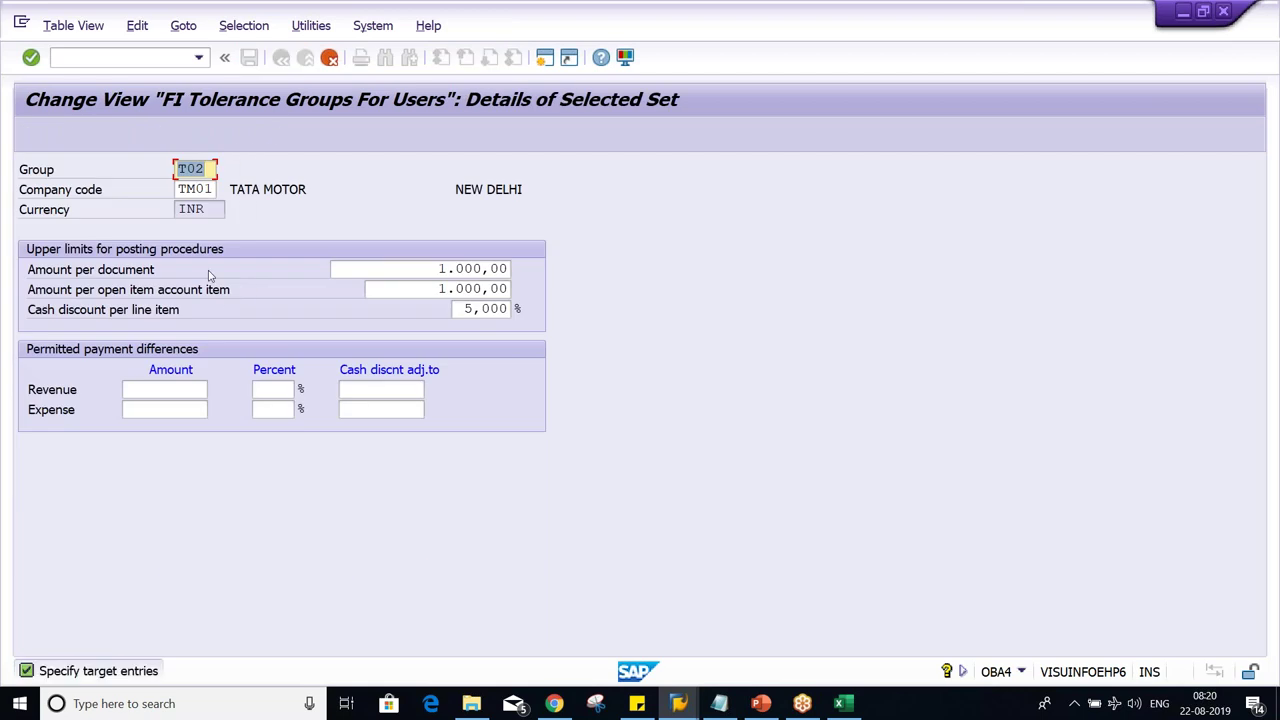
{"action": "key", "text": "Tab"}
{"action": "key", "text": "Tab"}
{"action": "key", "text": "shift+Tab"}
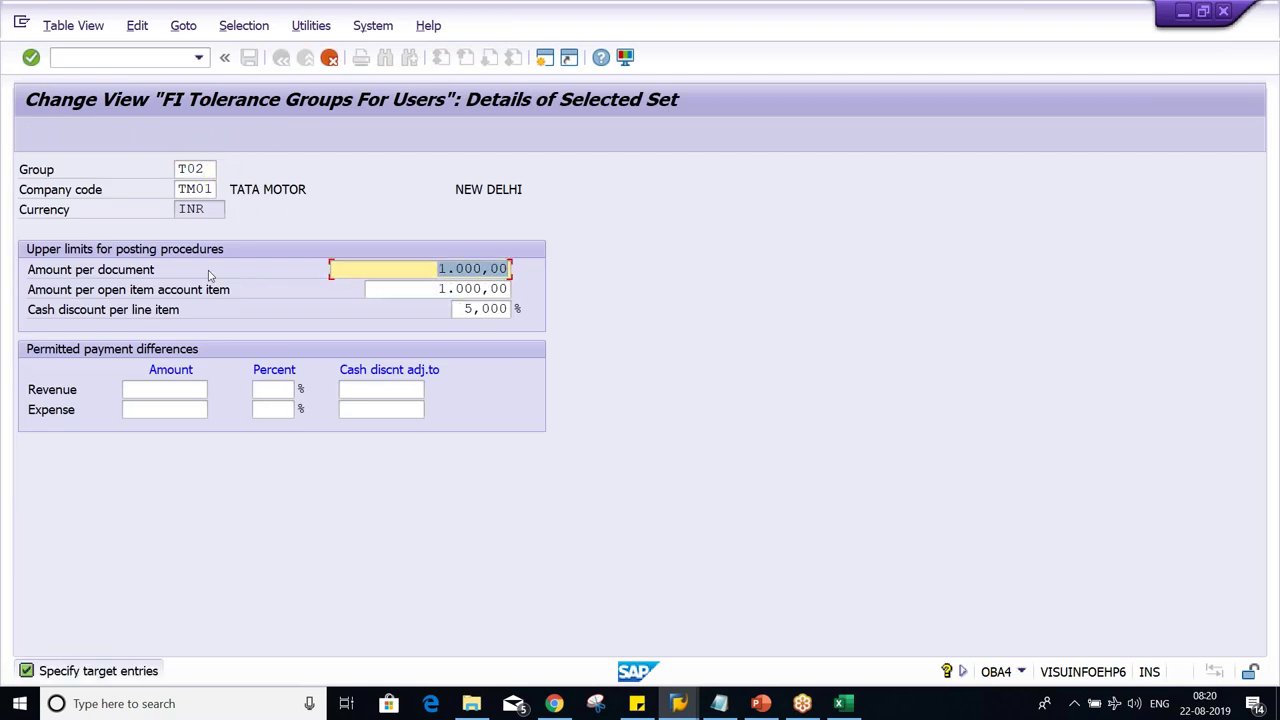
{"action": "left_click", "coordinate": [198, 170]}
{"action": "key", "text": "Delete"}
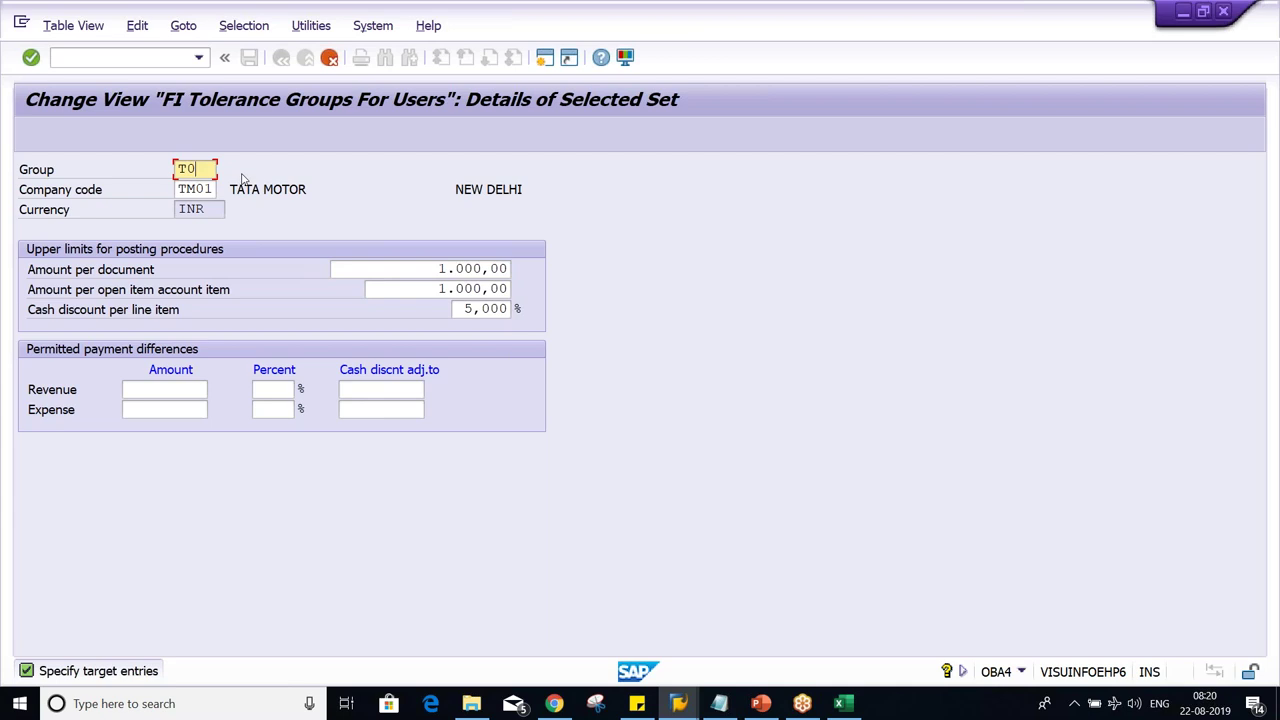
{"action": "type", "text": "3"}
{"action": "key", "text": "Tab"}
{"action": "key", "text": "Tab"}
{"action": "key", "text": "Delete"}
{"action": "key", "text": "Down"}
{"action": "key", "text": "Down"}
{"action": "key", "text": "Down"}
{"action": "key", "text": "Return"}
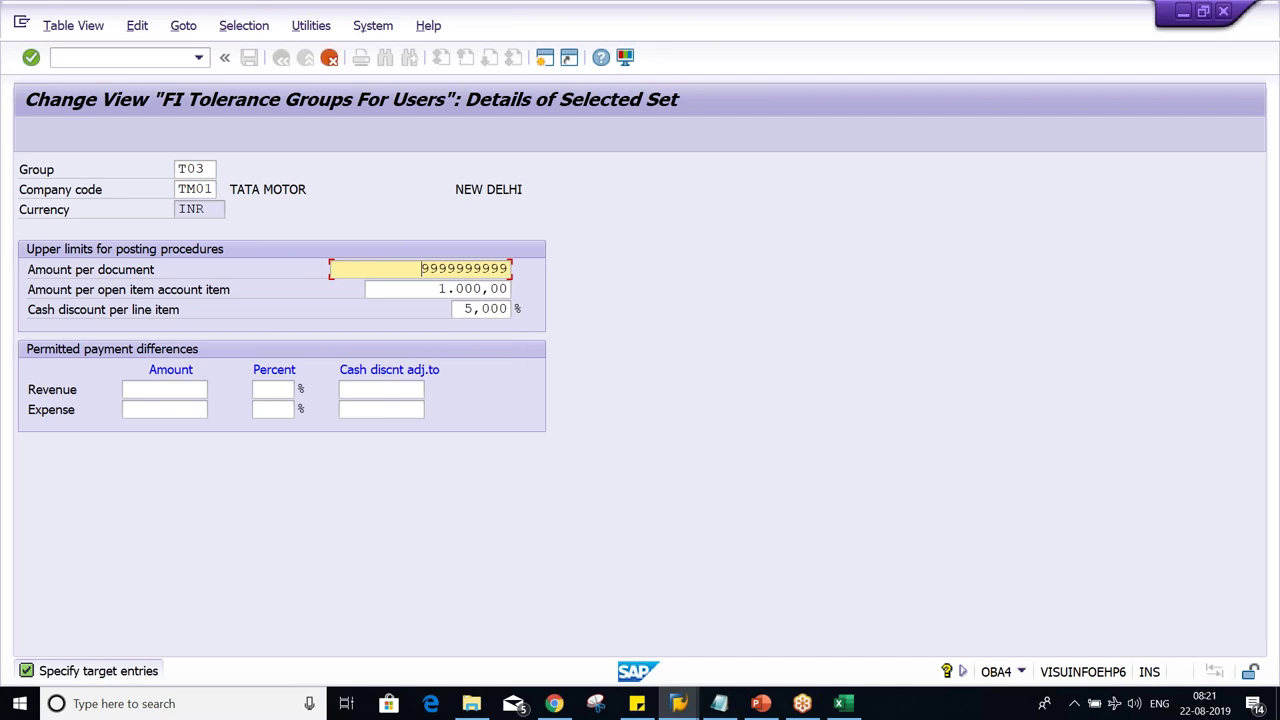
{"action": "key", "text": "Tab"}
{"action": "type", "text": "999999"}
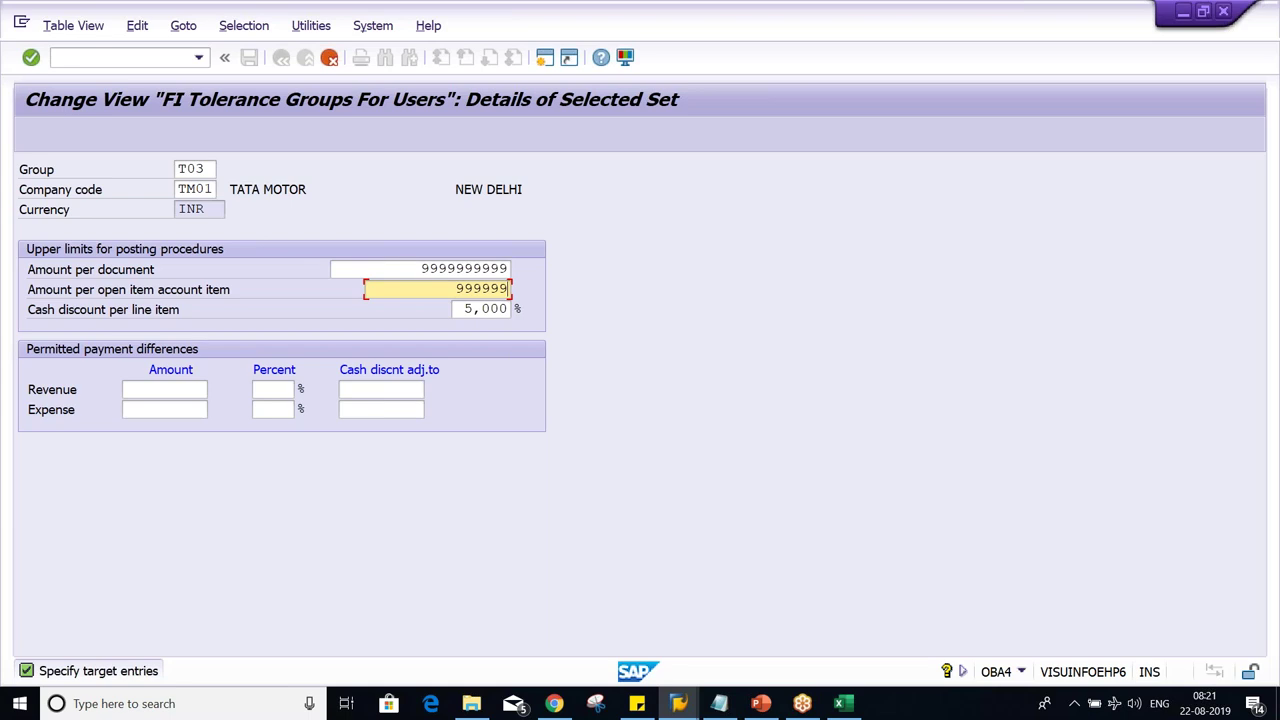
{"action": "type", "text": "9999"}
{"action": "key", "text": "Return"}
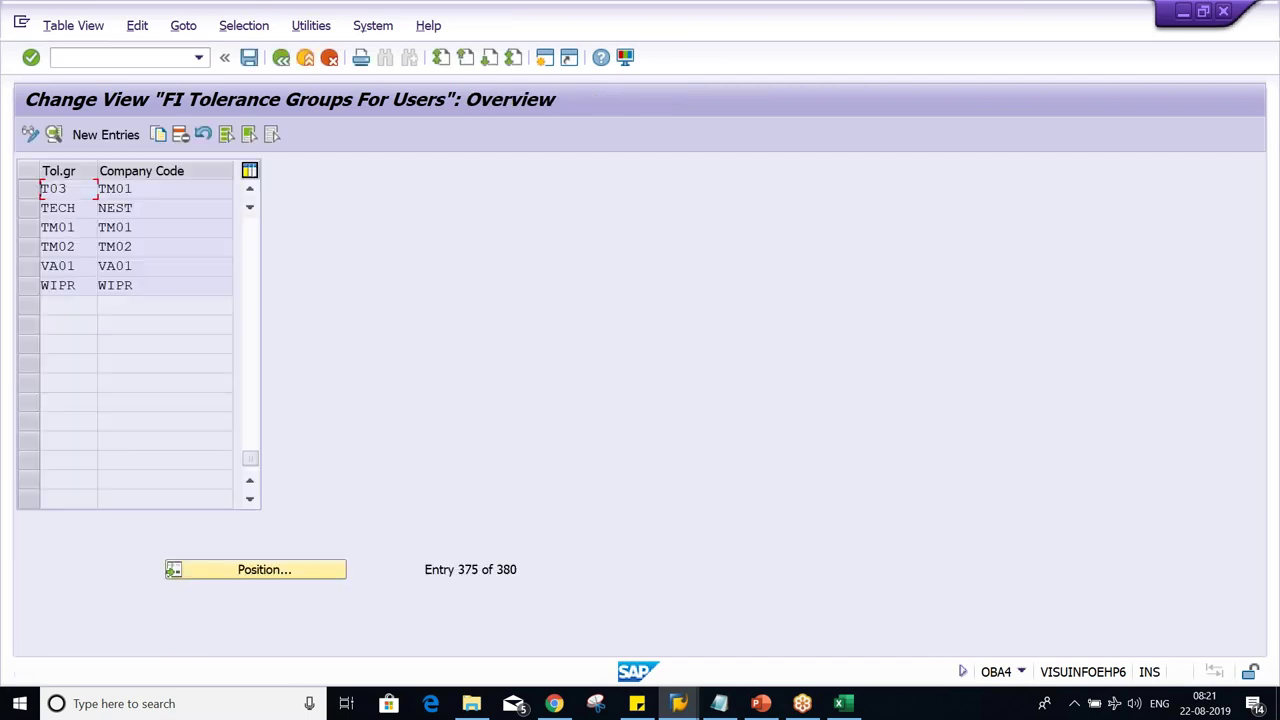
Check the details of the T03 entry, save it and open a new SAP session.
{"action": "double_click", "coordinate": [232, 189]}
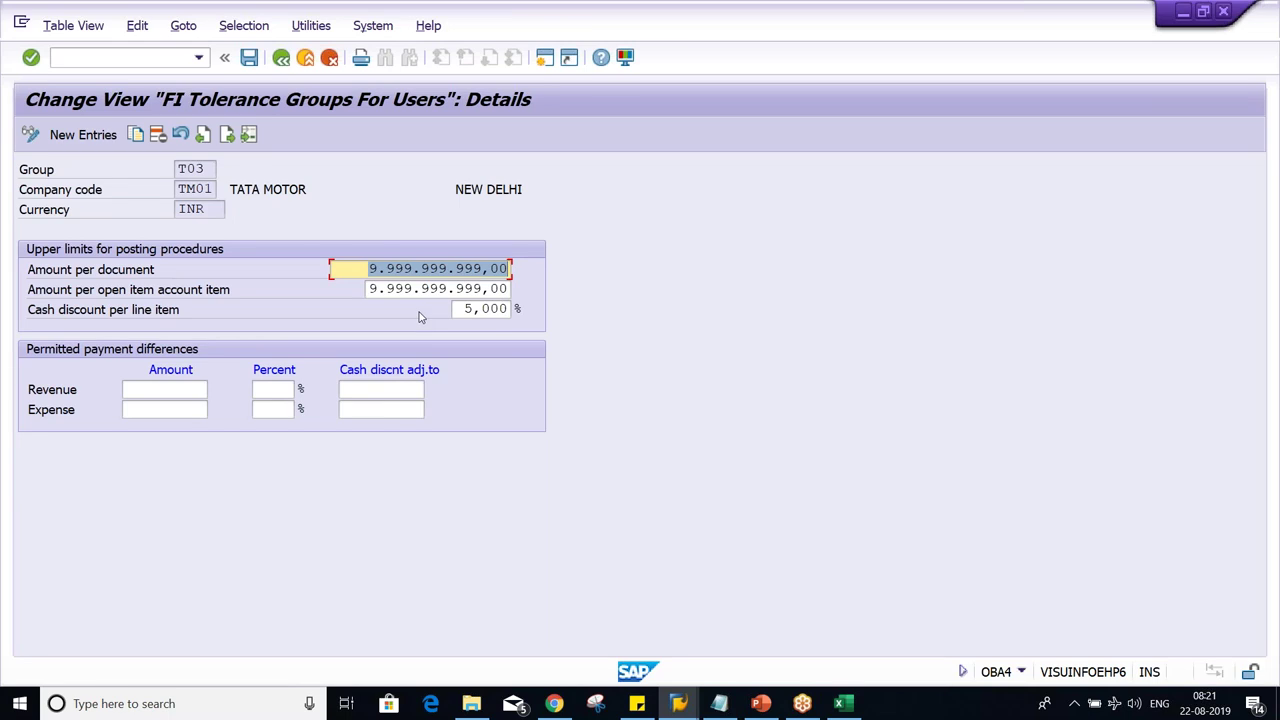
{"action": "key", "text": "ctrl+s"}
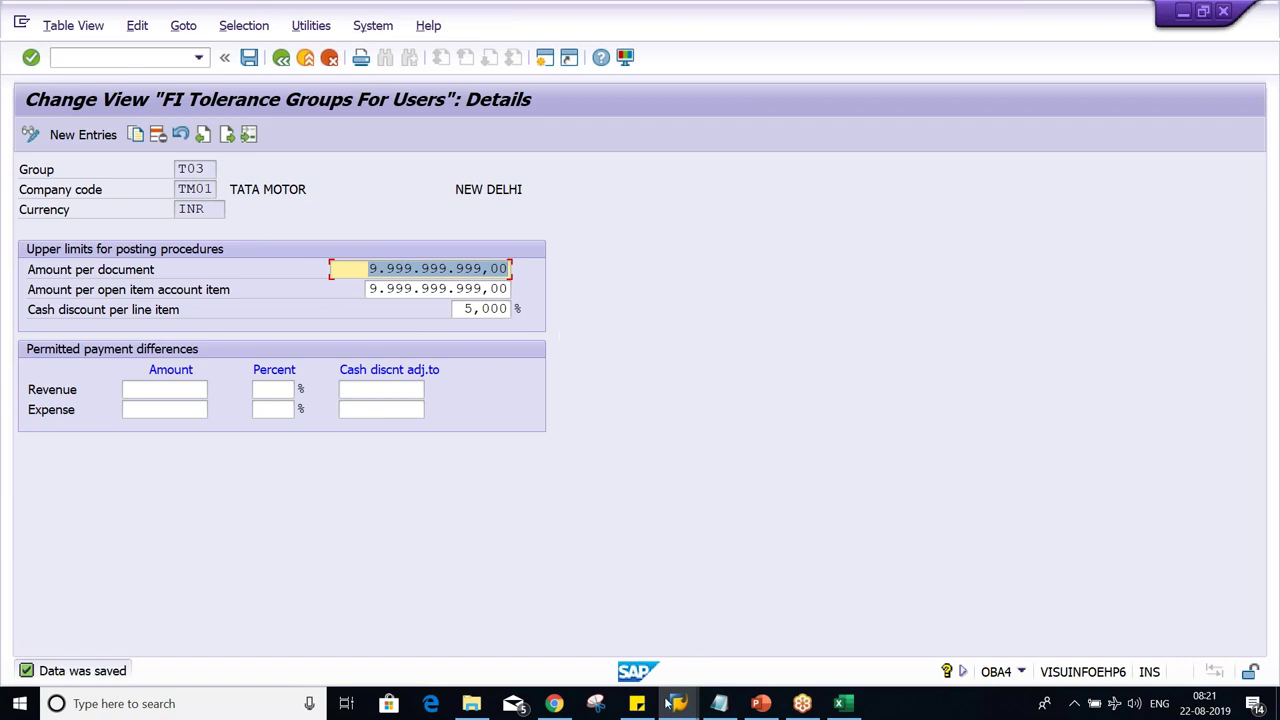
{"action": "mouse_move", "coordinate": [678, 703]}
{"action": "left_click", "coordinate": [692, 626]}
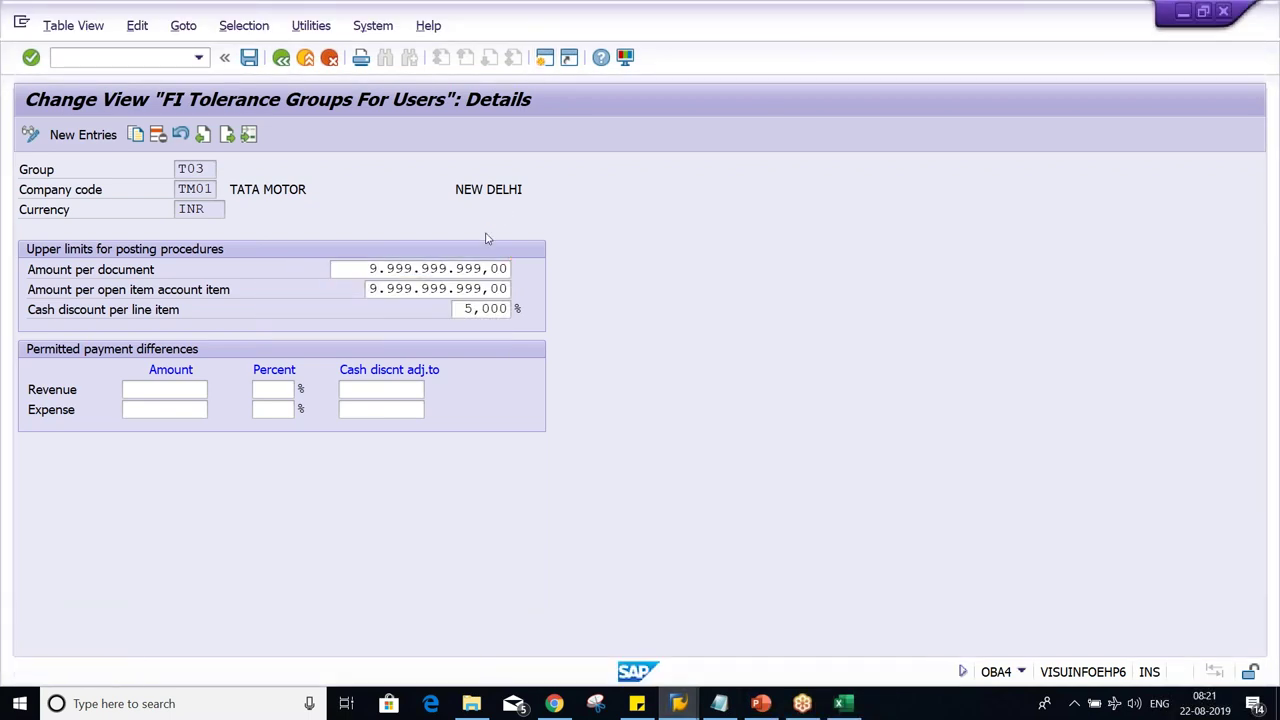
{"action": "key", "text": "shift+F3"}
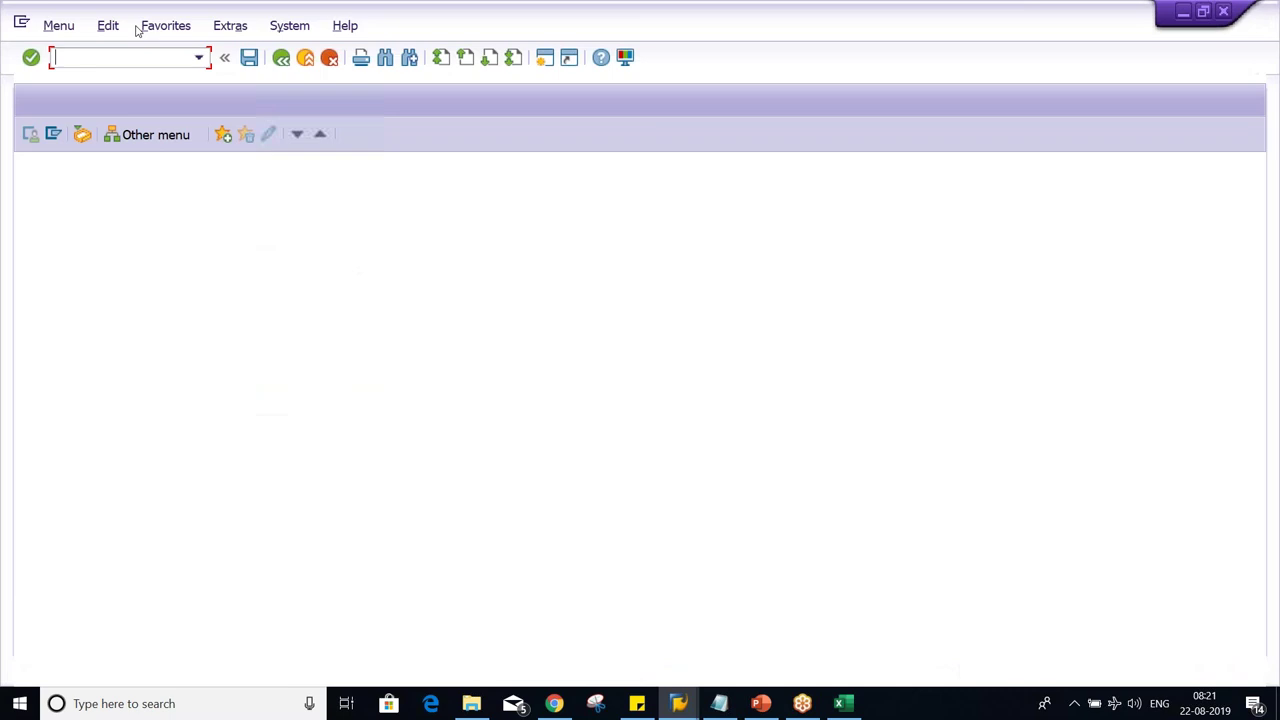
{"action": "type", "text": "OB"}
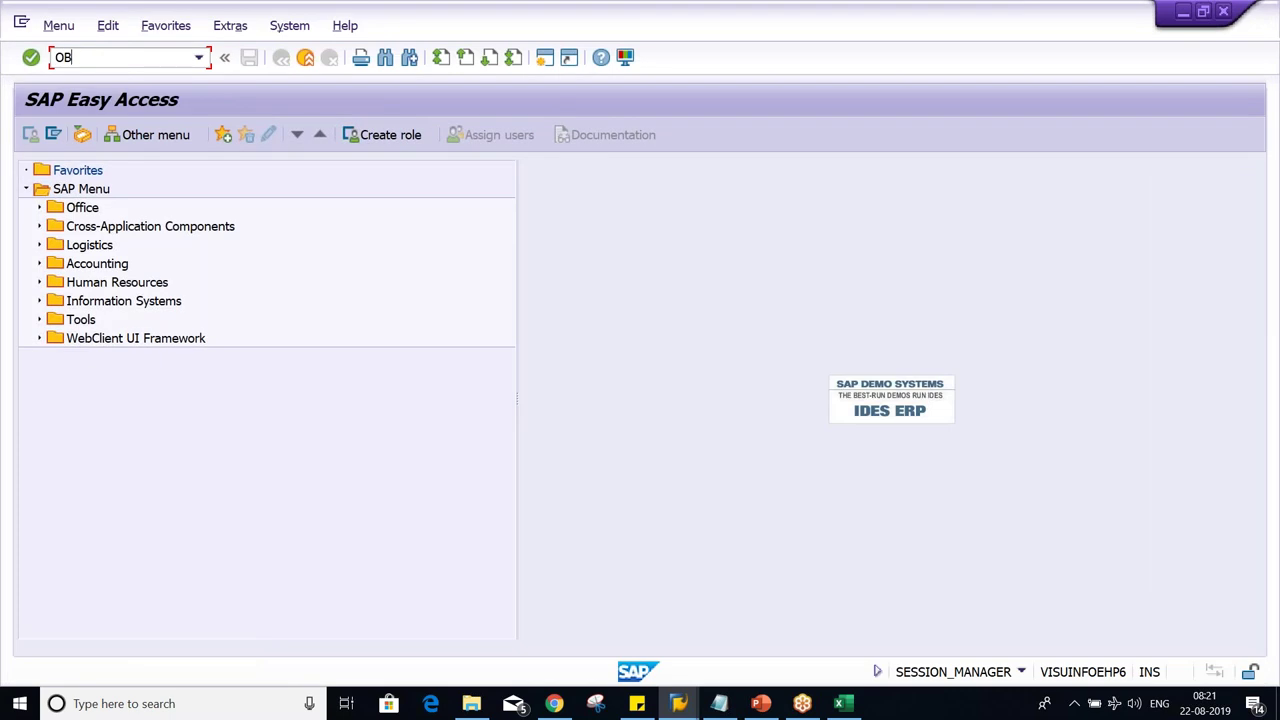
{"action": "type", "text": "52"}
{"action": "key", "text": "Return"}
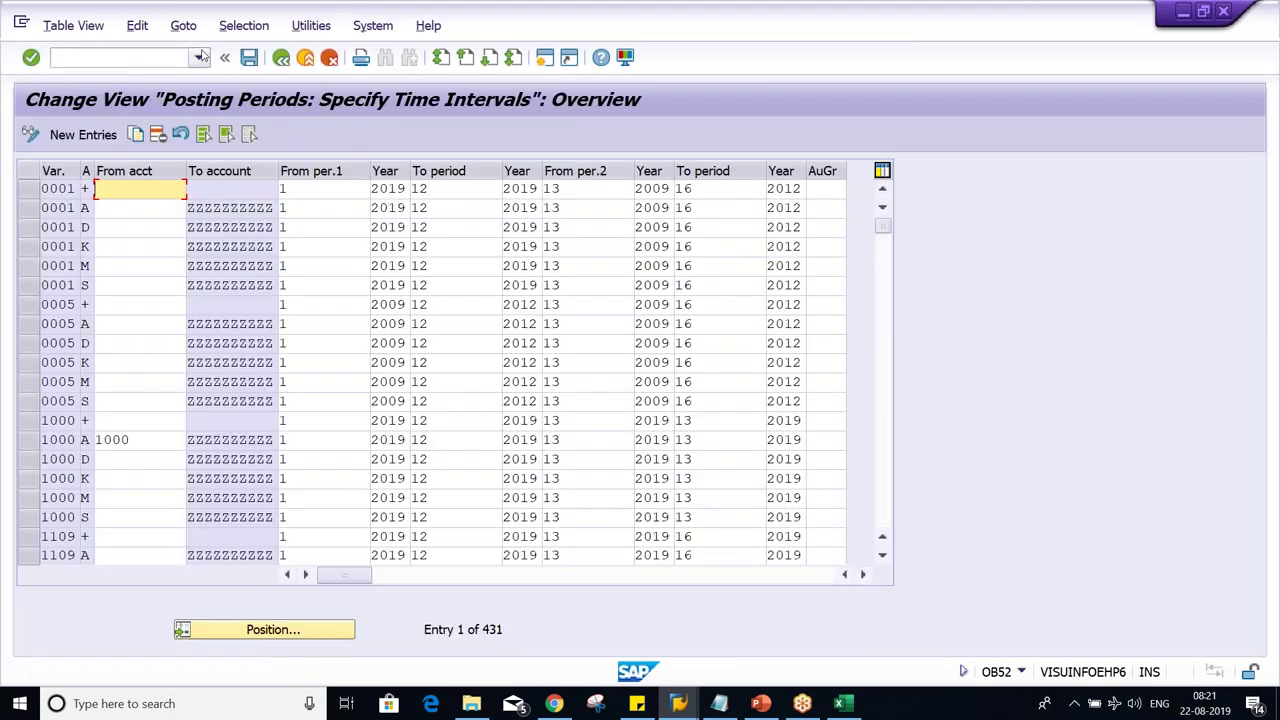
Start transaction OB57 and position the user assignment list on the user assigned to tolerance group TM01.
{"action": "left_click", "coordinate": [199, 57]}
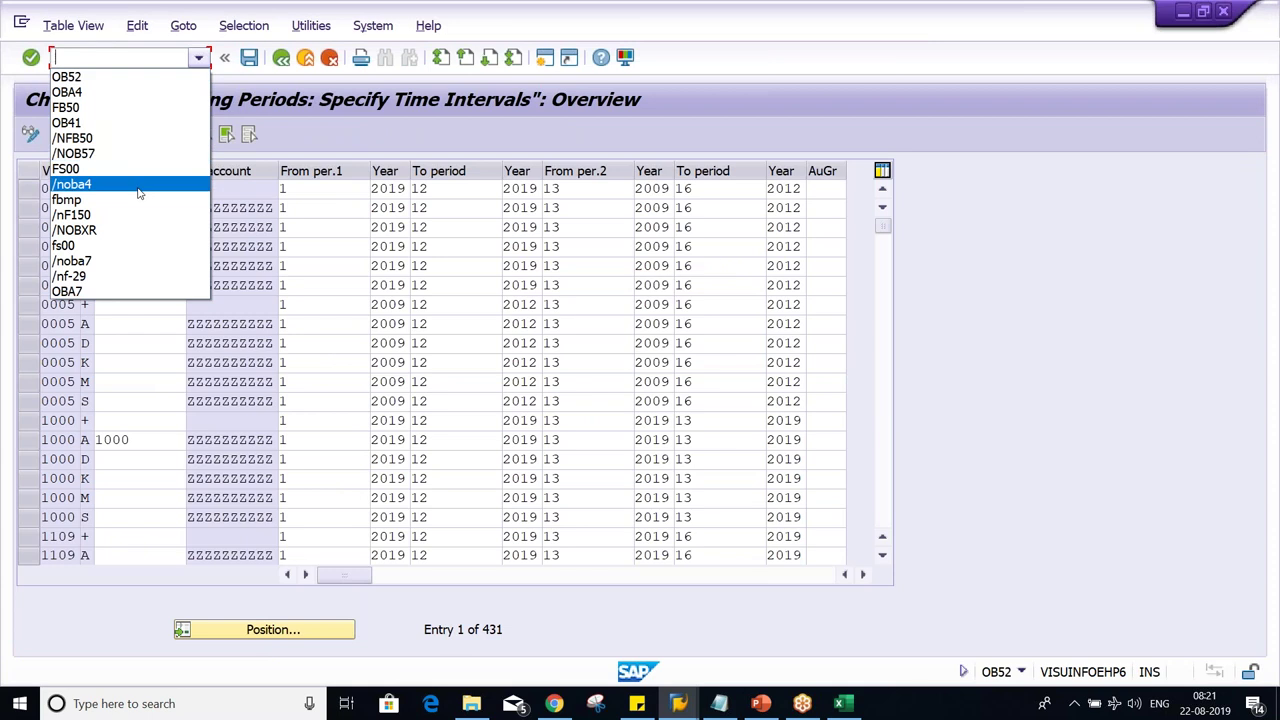
{"action": "left_click", "coordinate": [141, 153]}
{"action": "key", "text": "Return"}
{"action": "left_click", "coordinate": [352, 569]}
{"action": "type", "text": "k"}
{"action": "key", "text": "Down"}
{"action": "key", "text": "Return"}
{"action": "key", "text": "Return"}
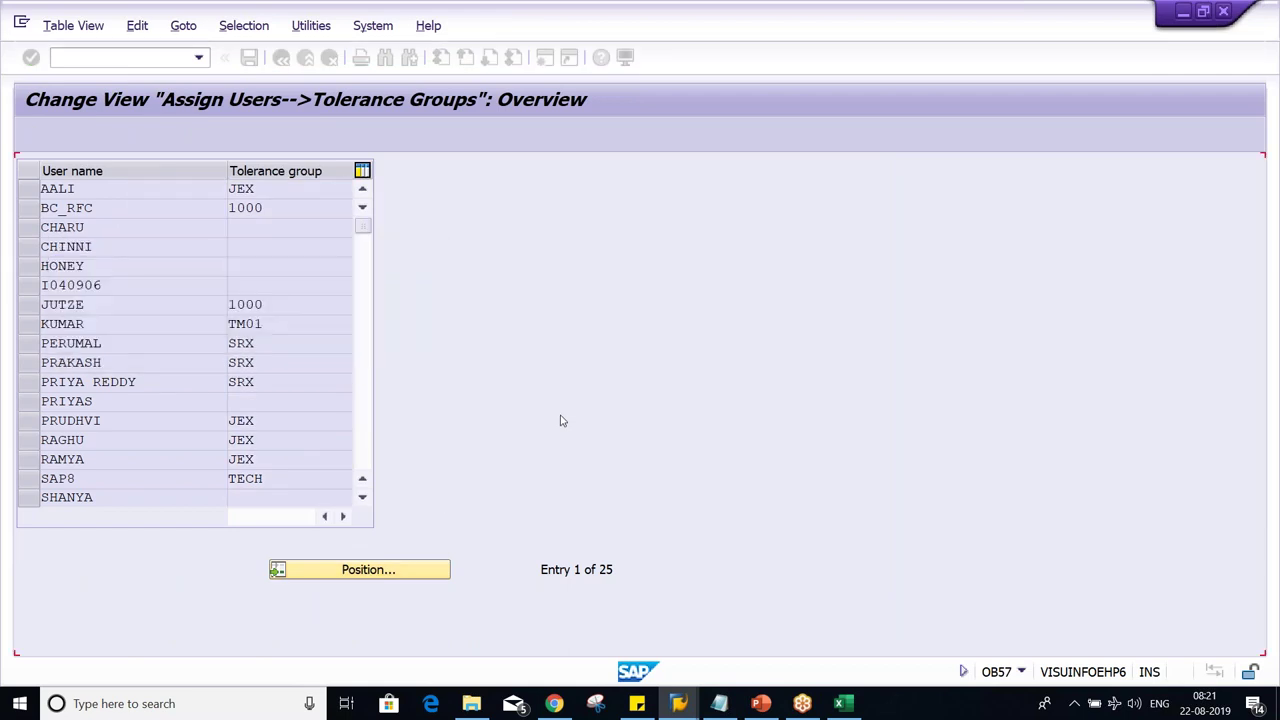
Assign tolerance group T01 to that user and save under the TATA MOTOR customizing request.
{"action": "key", "text": "BackSpace"}
{"action": "type", "text": "T01"}
{"action": "key", "text": "ctrl+s"}
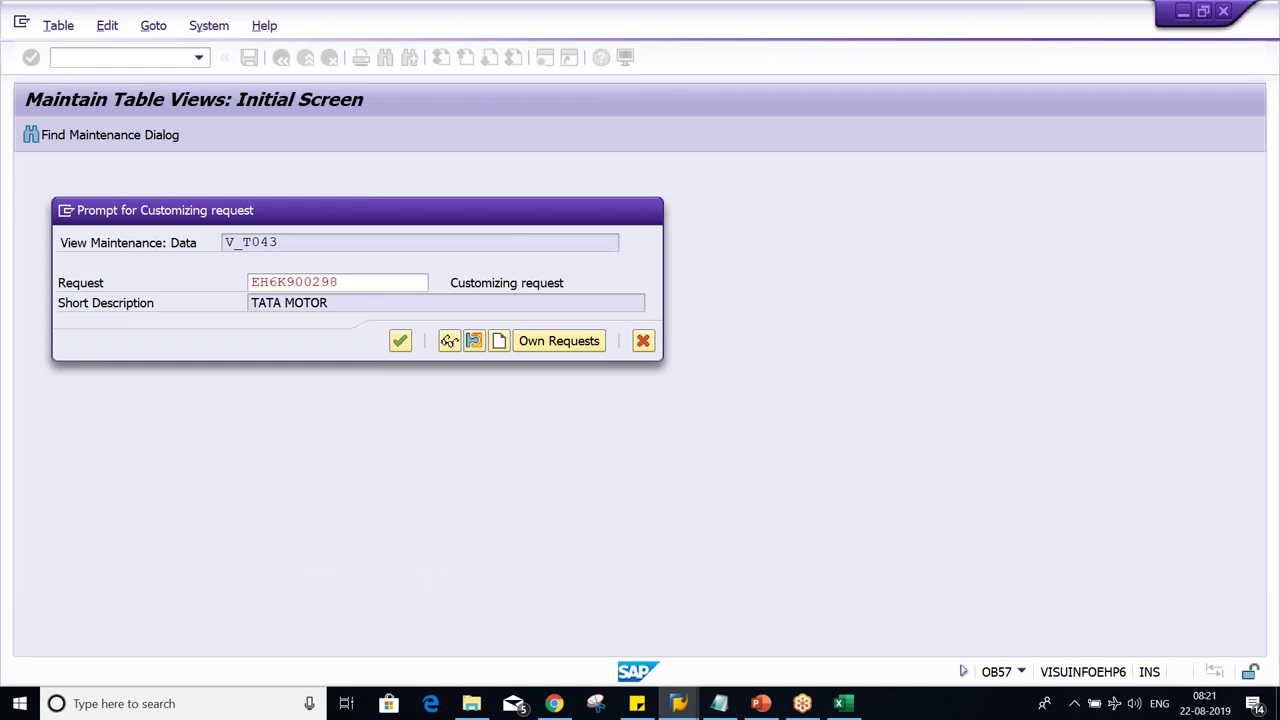
{"action": "key", "text": "Return"}
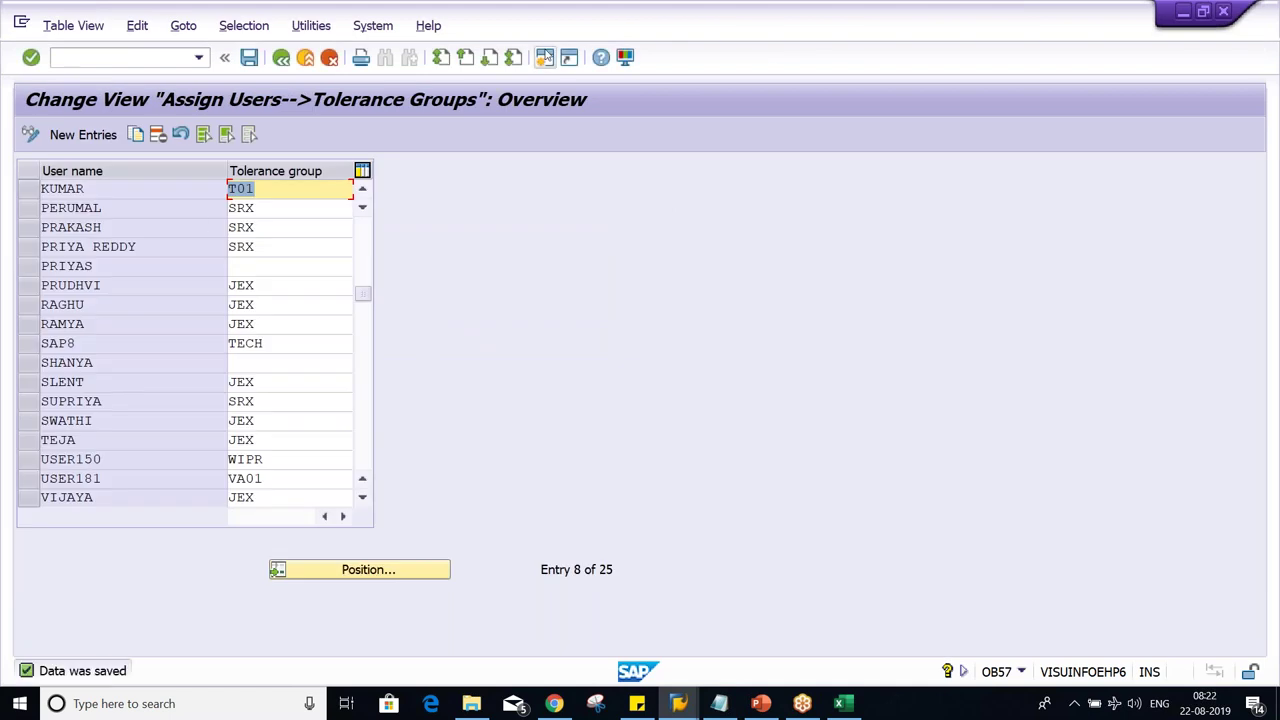
Open another SAP session and start G/L document entry FB50 for company code TM01.
{"action": "left_click", "coordinate": [545, 58]}
{"action": "left_click", "coordinate": [545, 58]}
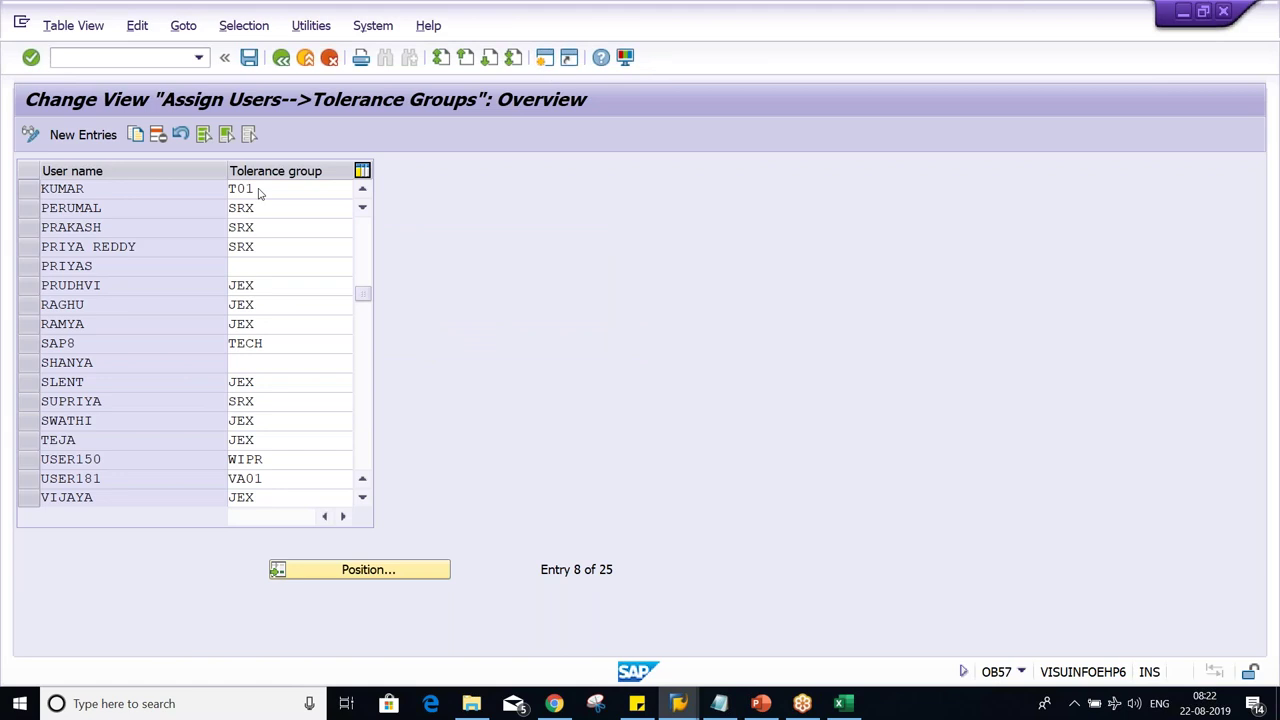
{"action": "type", "text": "F"}
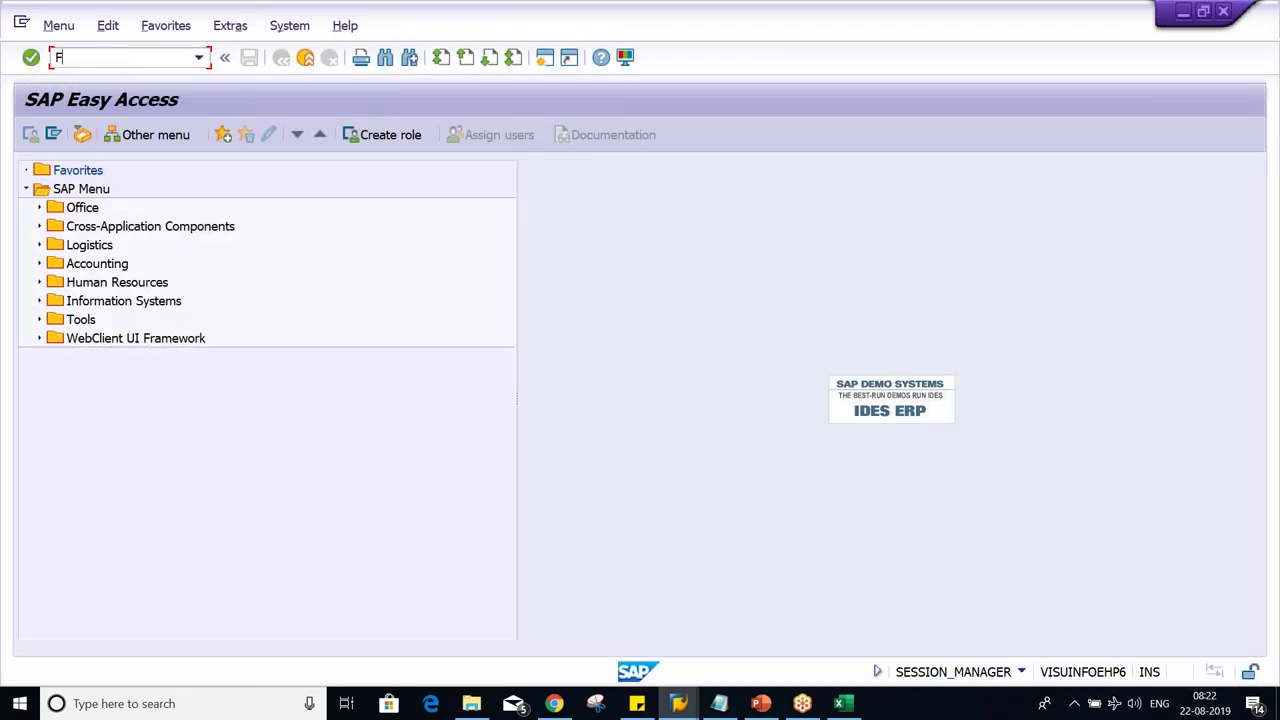
{"action": "type", "text": "B50"}
{"action": "key", "text": "Return"}
{"action": "type", "text": "TM01"}
{"action": "key", "text": "Return"}
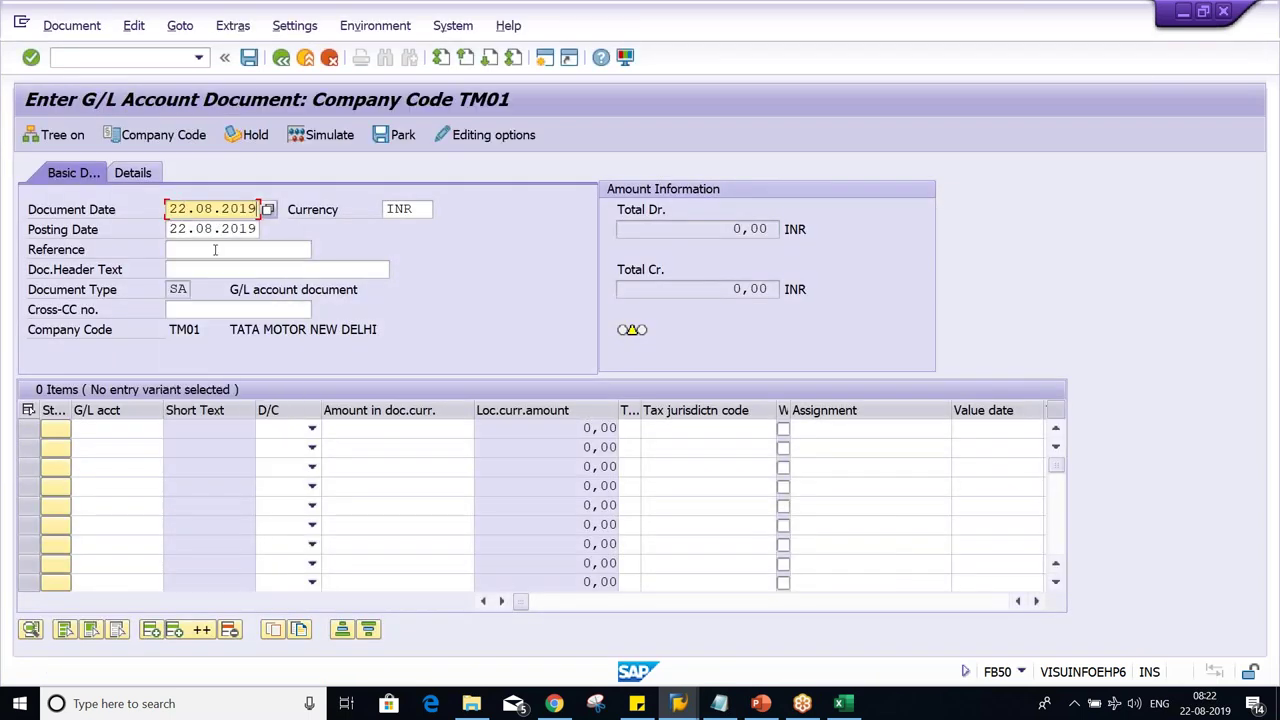
Enter G/L account 1000 as the credit line and G/L account 4000 as the debit line.
{"action": "left_click", "coordinate": [122, 430]}
{"action": "left_click", "coordinate": [92, 446]}
{"action": "left_click", "coordinate": [110, 447]}
{"action": "left_click", "coordinate": [92, 467]}
{"action": "left_click", "coordinate": [263, 432]}
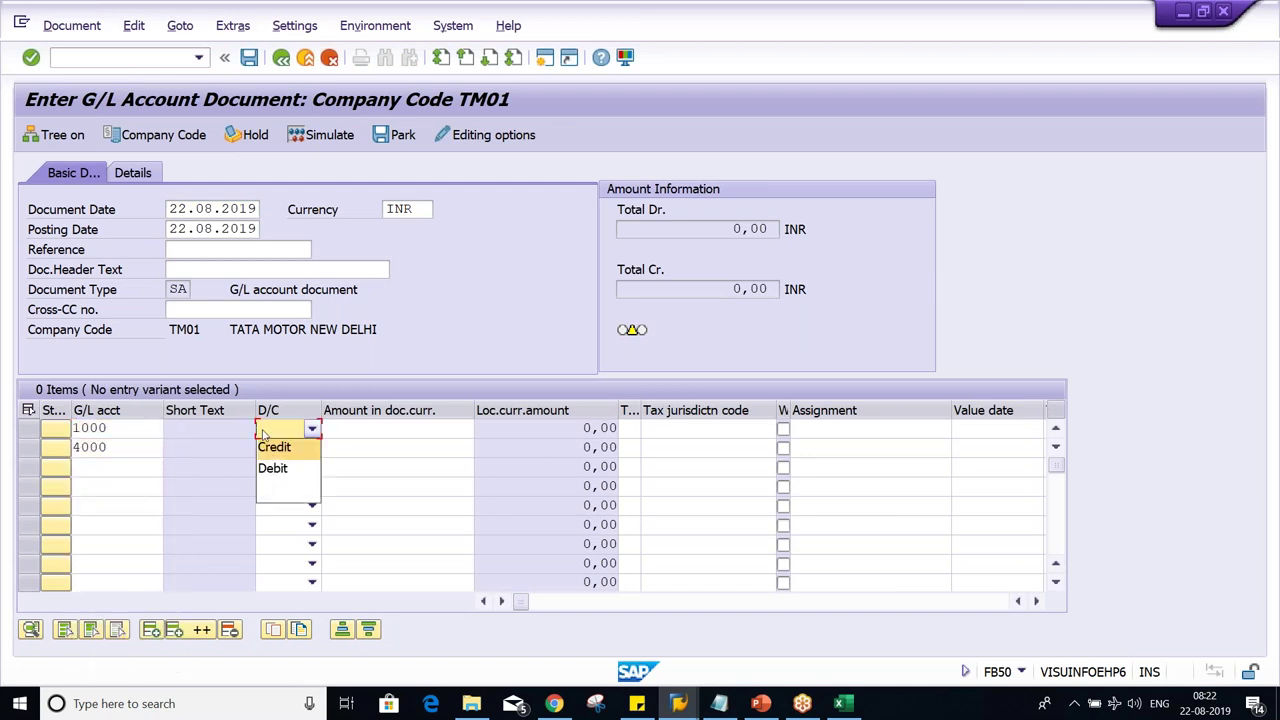
{"action": "left_click", "coordinate": [275, 449]}
{"action": "left_click", "coordinate": [279, 450]}
{"action": "left_click", "coordinate": [277, 489]}
Set the amount of both document lines to 400 and validate the entry.
{"action": "left_click", "coordinate": [410, 429]}
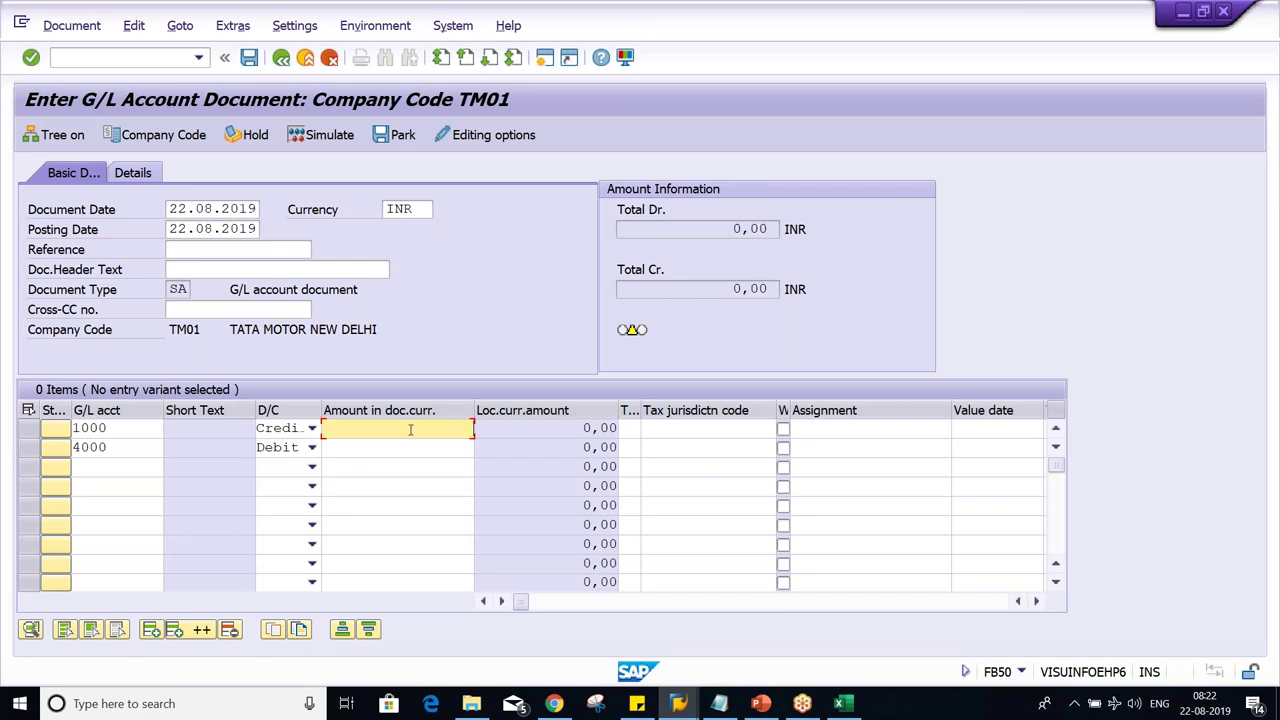
{"action": "type", "text": "400"}
{"action": "key", "text": "Down"}
{"action": "type", "text": "400"}
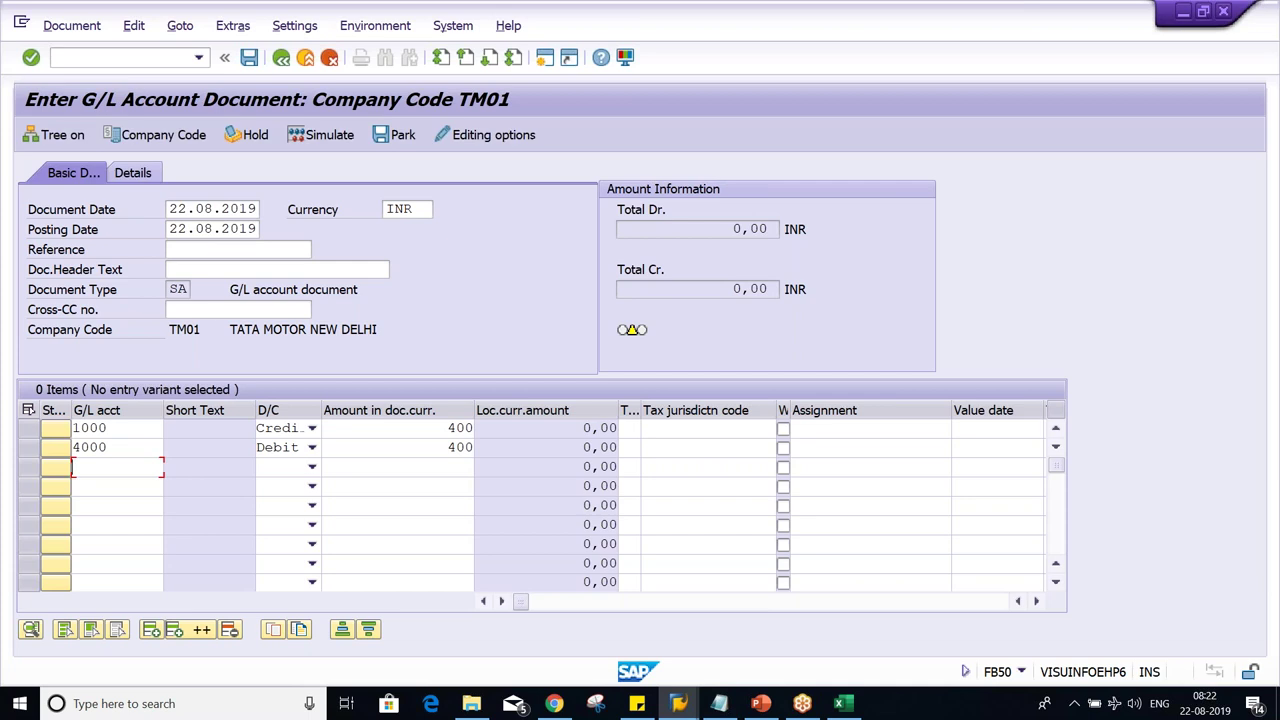
{"action": "key", "text": "Return"}
Change both line amounts to 600 and validate the entry against the T01 limit.
{"action": "left_click_drag", "start_coordinate": [410, 428], "coordinate": [493, 432]}
{"action": "type", "text": "600"}
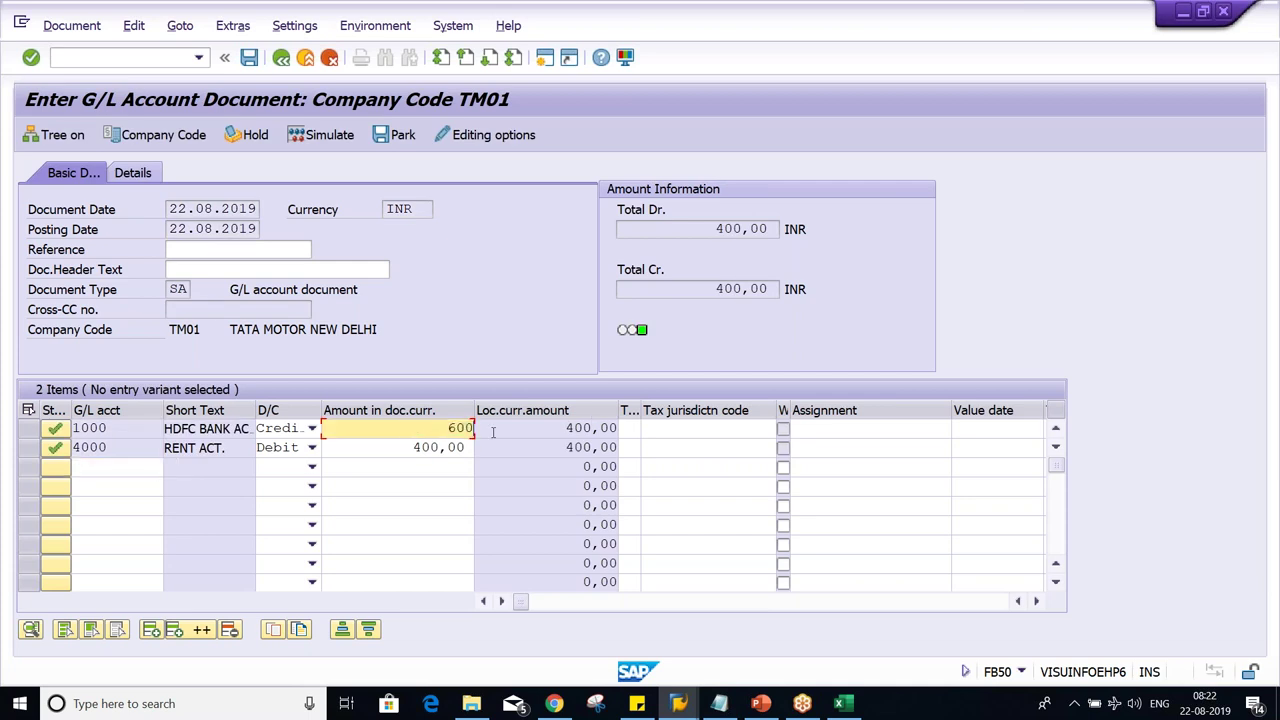
{"action": "key", "text": "Down"}
{"action": "key", "text": "BackSpace"}
{"action": "key", "text": "BackSpace"}
{"action": "key", "text": "BackSpace"}
{"action": "key", "text": "BackSpace"}
{"action": "key", "text": "BackSpace"}
{"action": "key", "text": "BackSpace"}
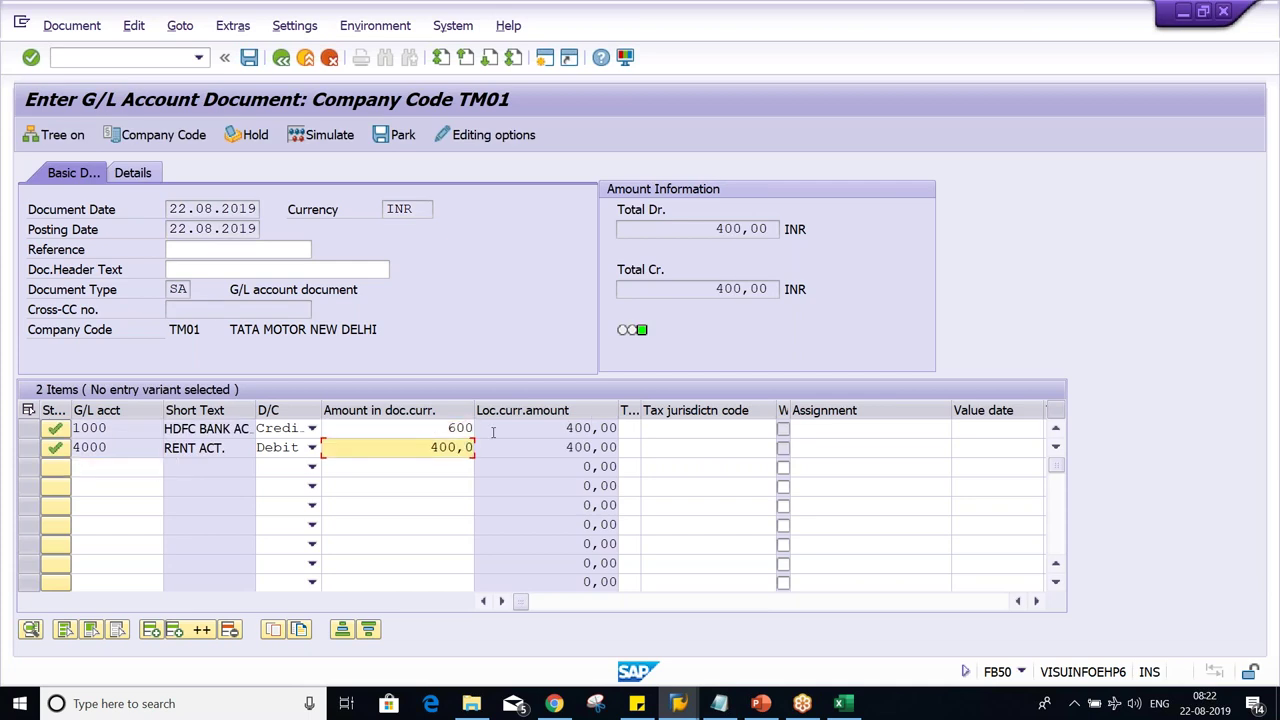
{"action": "type", "text": "4"}
{"action": "key", "text": "BackSpace"}
{"action": "type", "text": "600"}
{"action": "key", "text": "Return"}
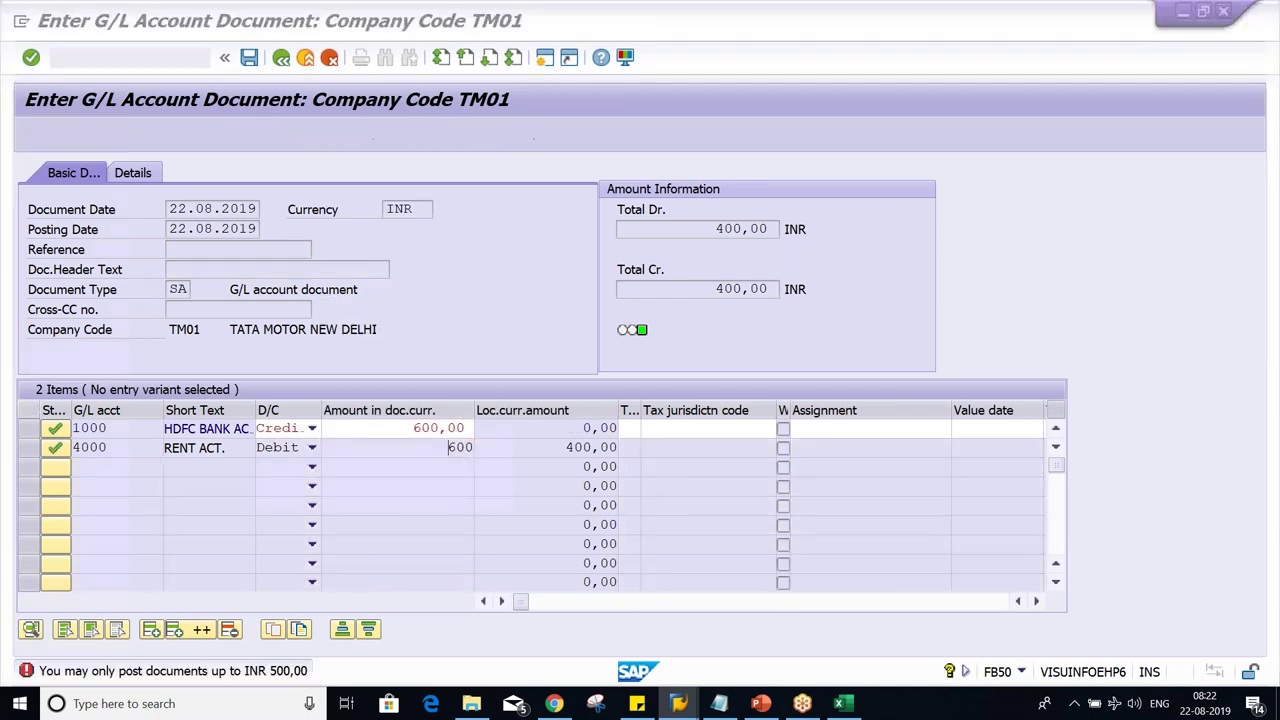
Switch to Excel and review the T01 and T02 limits in the tolerance table.
{"action": "key", "text": "alt+Tab"}
{"action": "key", "text": "alt+Tab"}
{"action": "key", "text": "alt+Tab"}
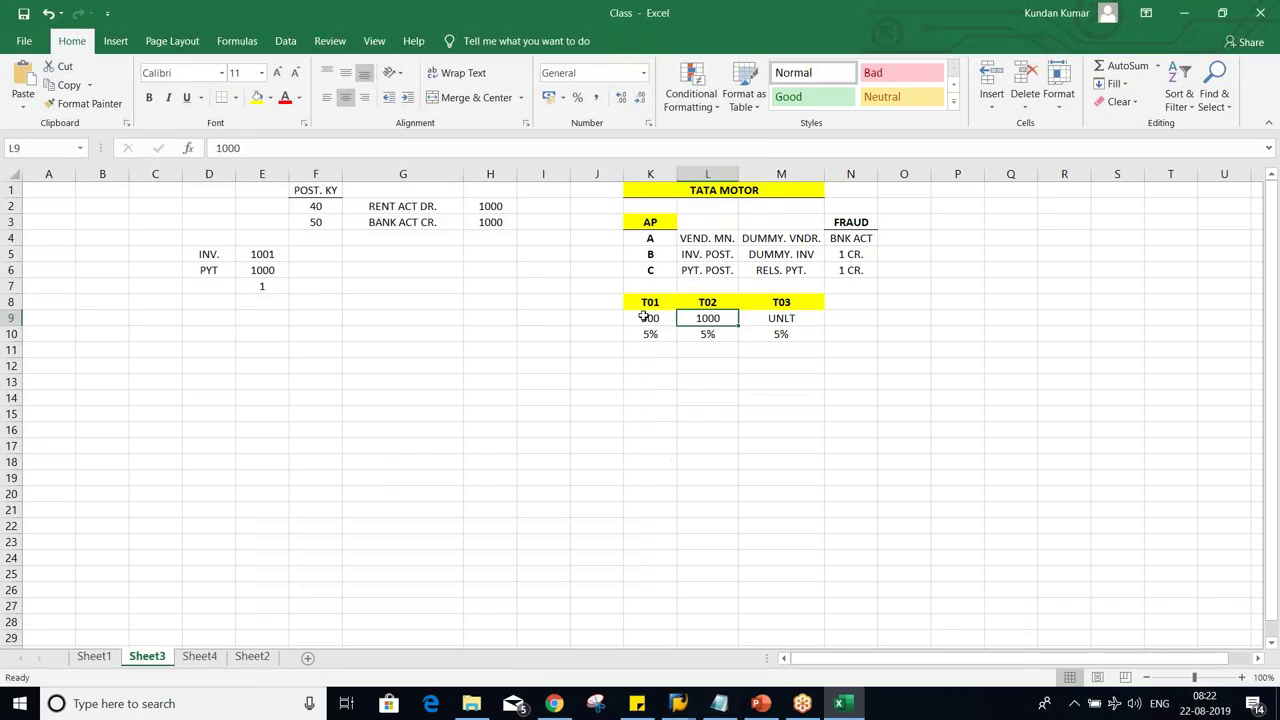
{"action": "left_click_drag", "start_coordinate": [650, 303], "coordinate": [651, 330]}
{"action": "left_click", "coordinate": [646, 365]}
{"action": "left_click", "coordinate": [650, 320]}
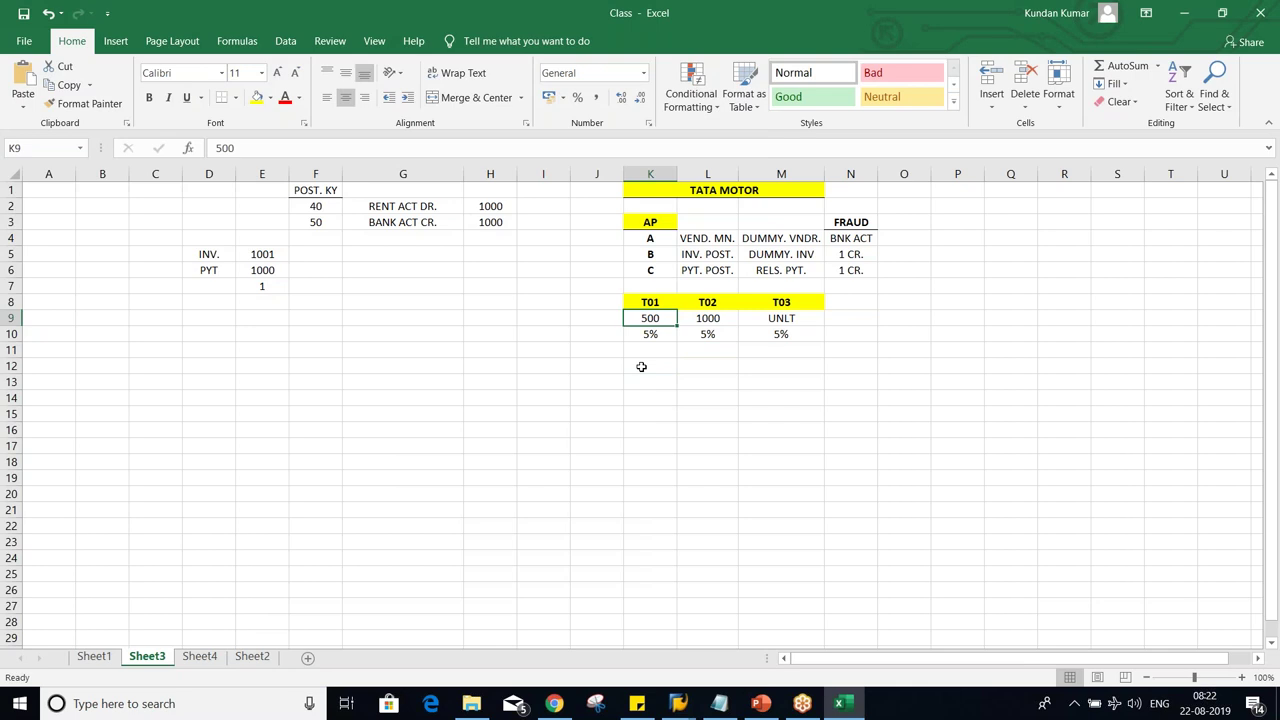
{"action": "left_click", "coordinate": [703, 298]}
{"action": "left_click", "coordinate": [703, 317]}
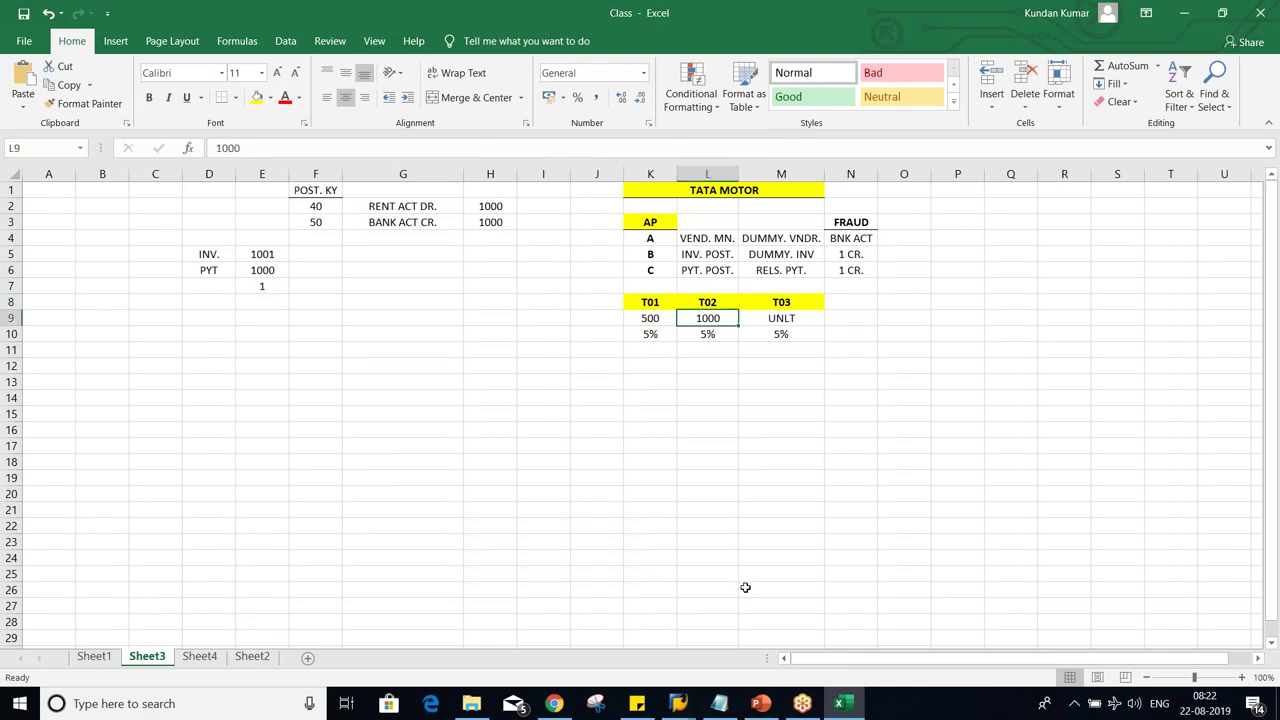
Switch to the SAP OB57 session, assign tolerance group T02 to the same user and save.
{"action": "left_click", "coordinate": [672, 706]}
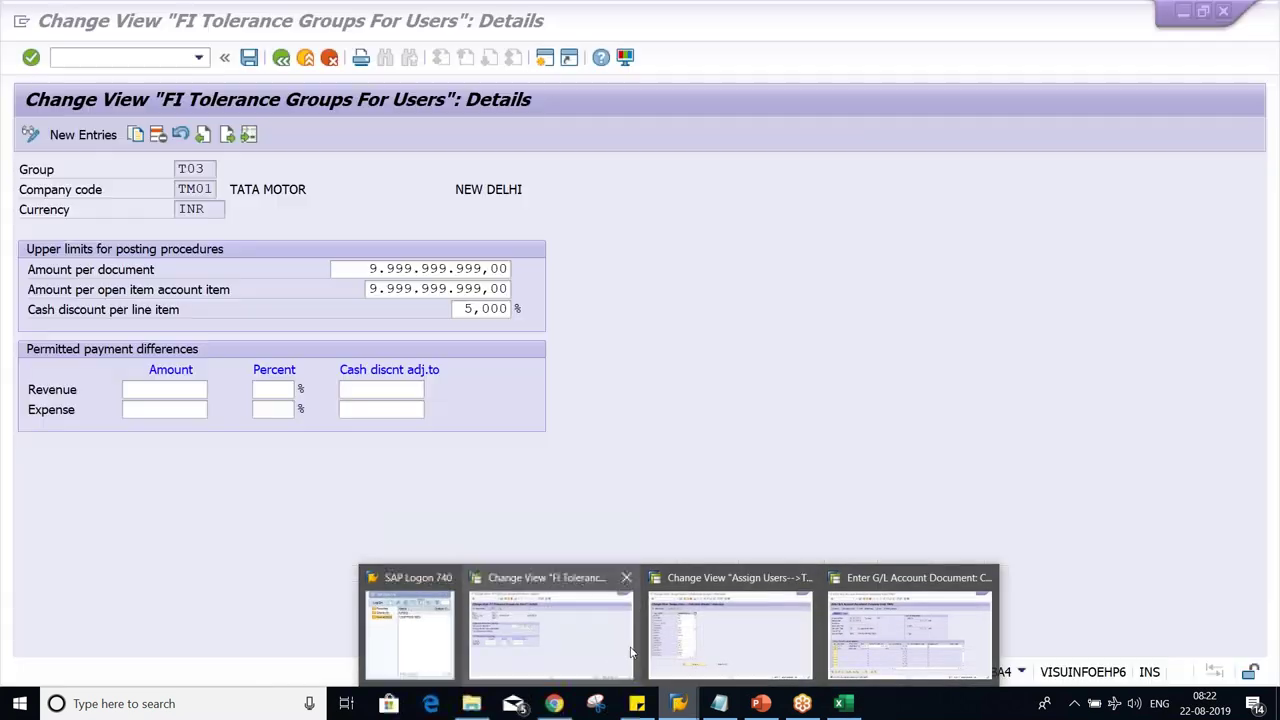
{"action": "left_click", "coordinate": [730, 630]}
{"action": "left_click", "coordinate": [290, 189]}
{"action": "key", "text": "BackSpace"}
{"action": "type", "text": "2"}
{"action": "key", "text": "Return"}
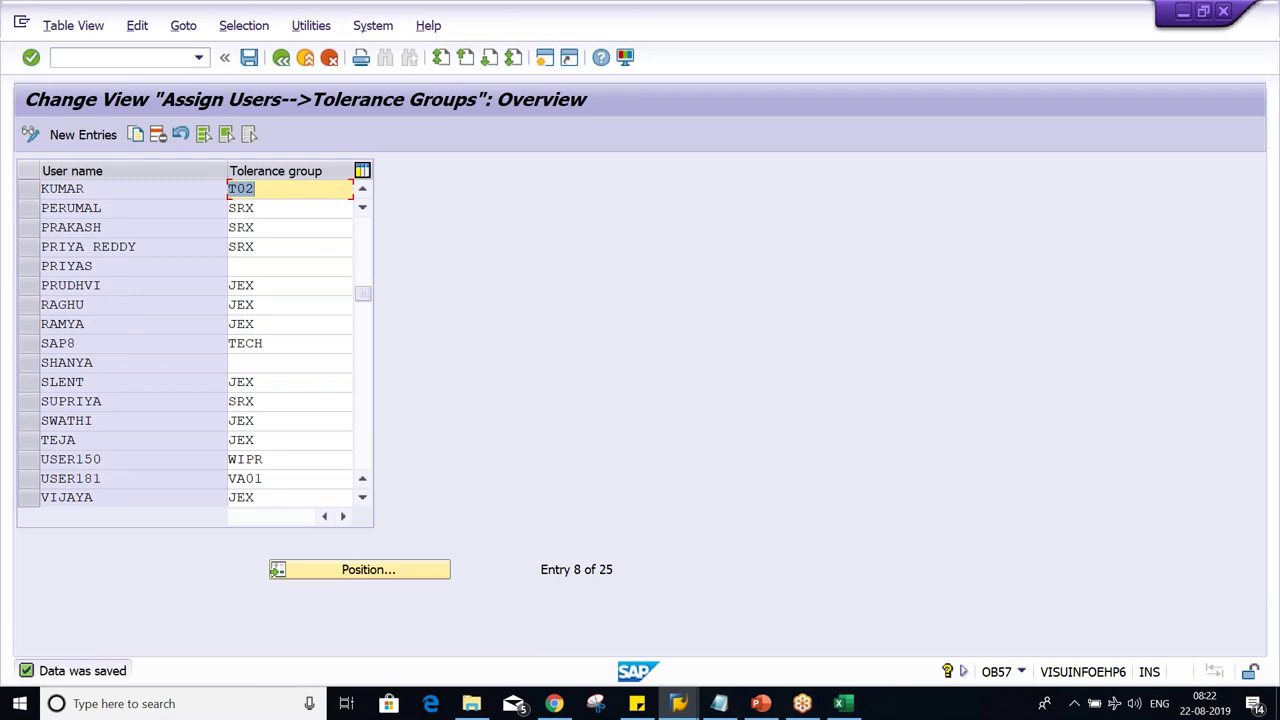
Review the tolerance group limits in the Excel sheet and return to the SAP FB50 session.
{"action": "key", "text": "alt+Tab"}
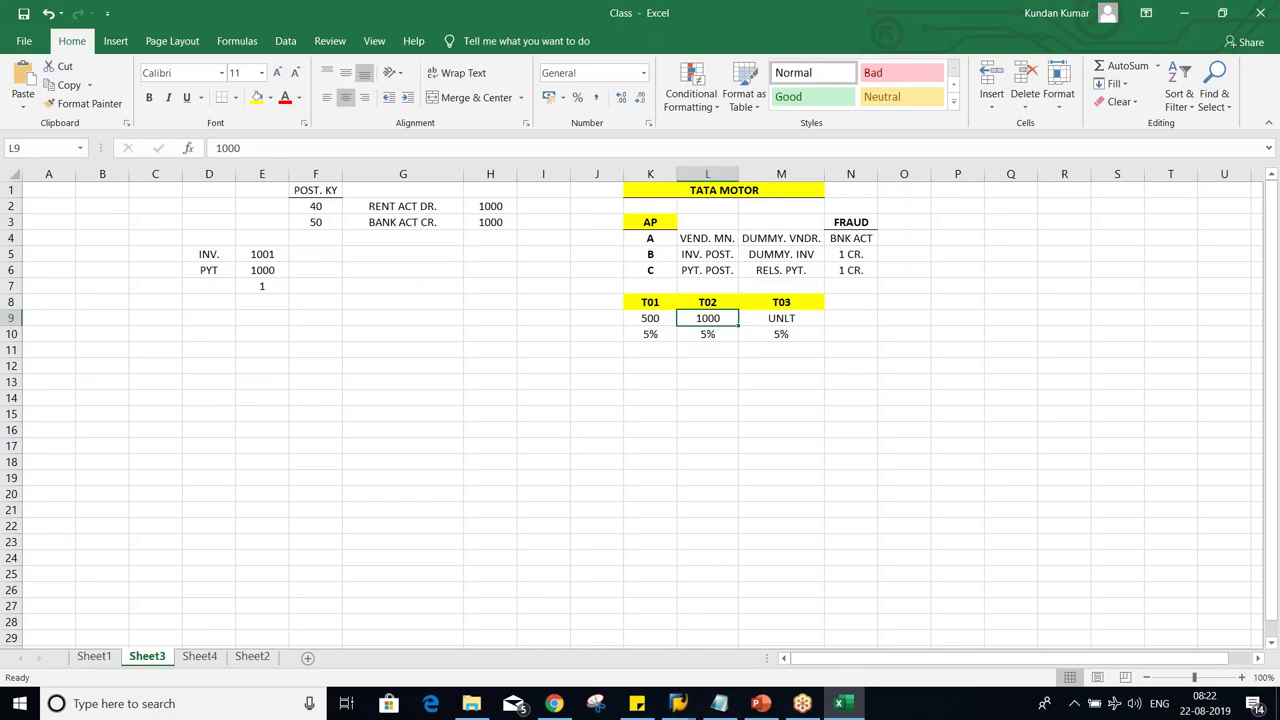
{"action": "left_click", "coordinate": [638, 378]}
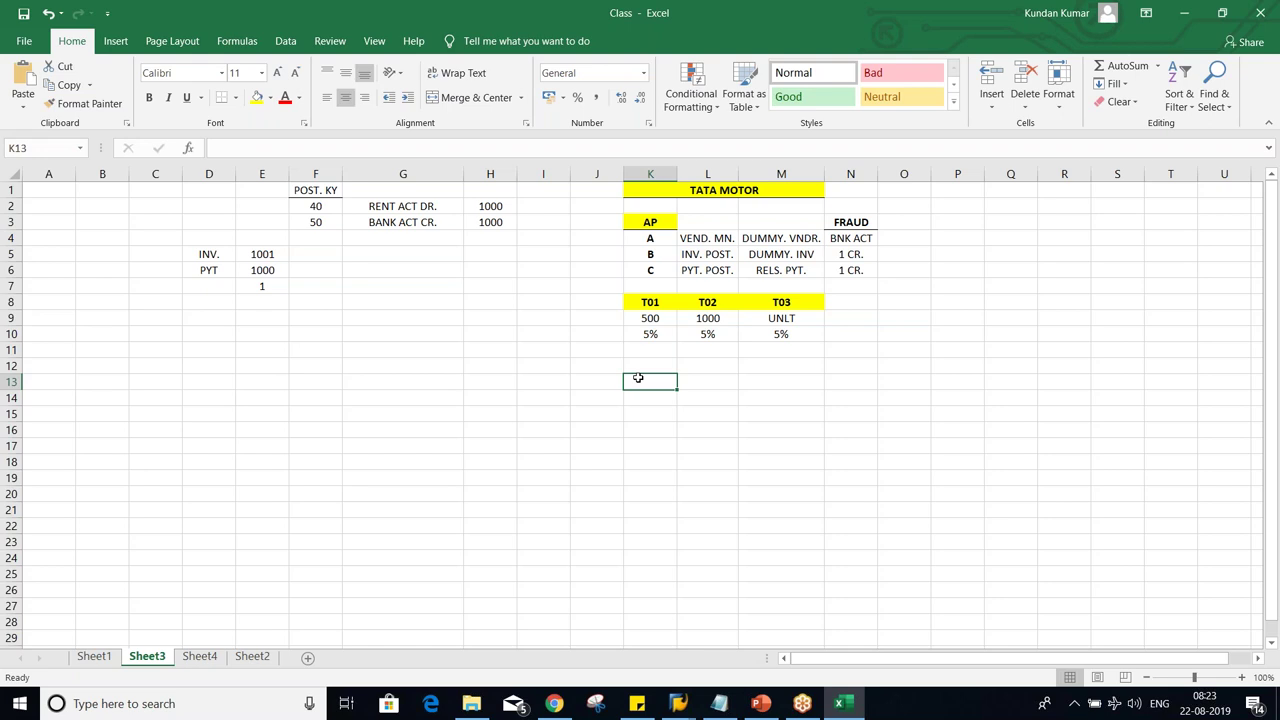
{"action": "key", "text": "alt+Tab"}
{"action": "key", "text": "alt+Tab"}
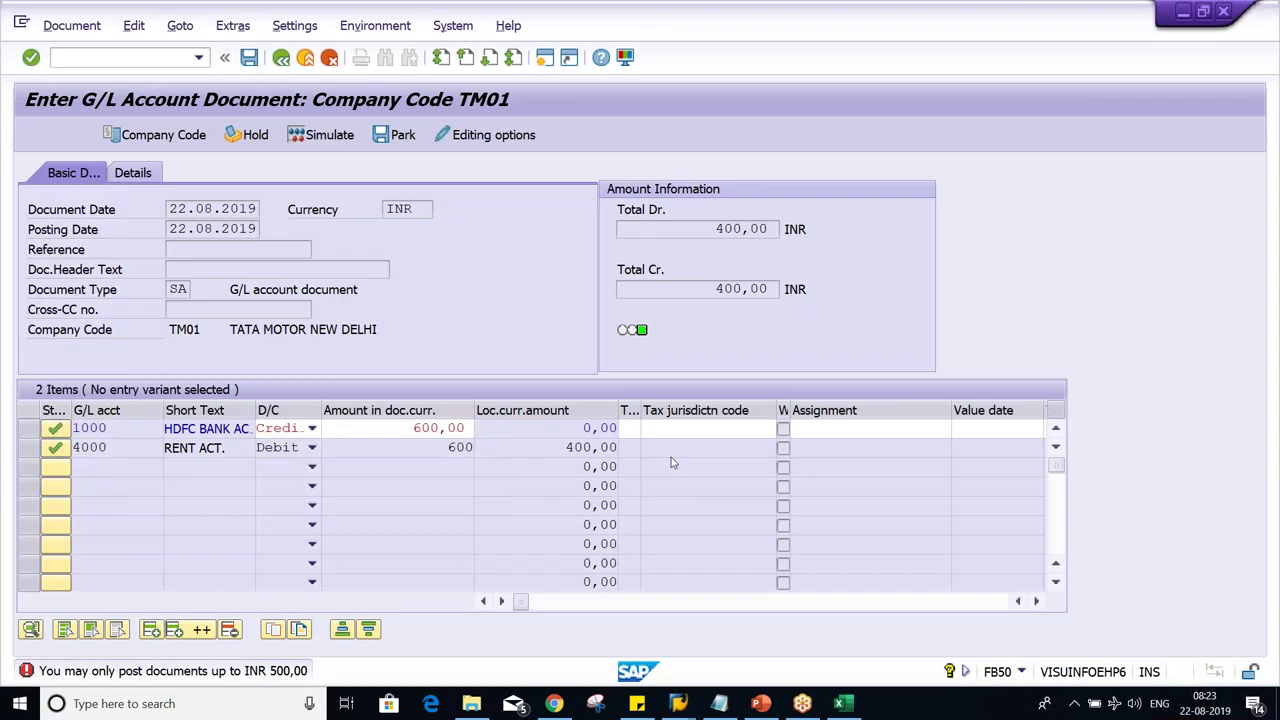
Restart the G/L document entry with transaction code /NFB50 to get an empty document.
{"action": "left_click", "coordinate": [370, 431]}
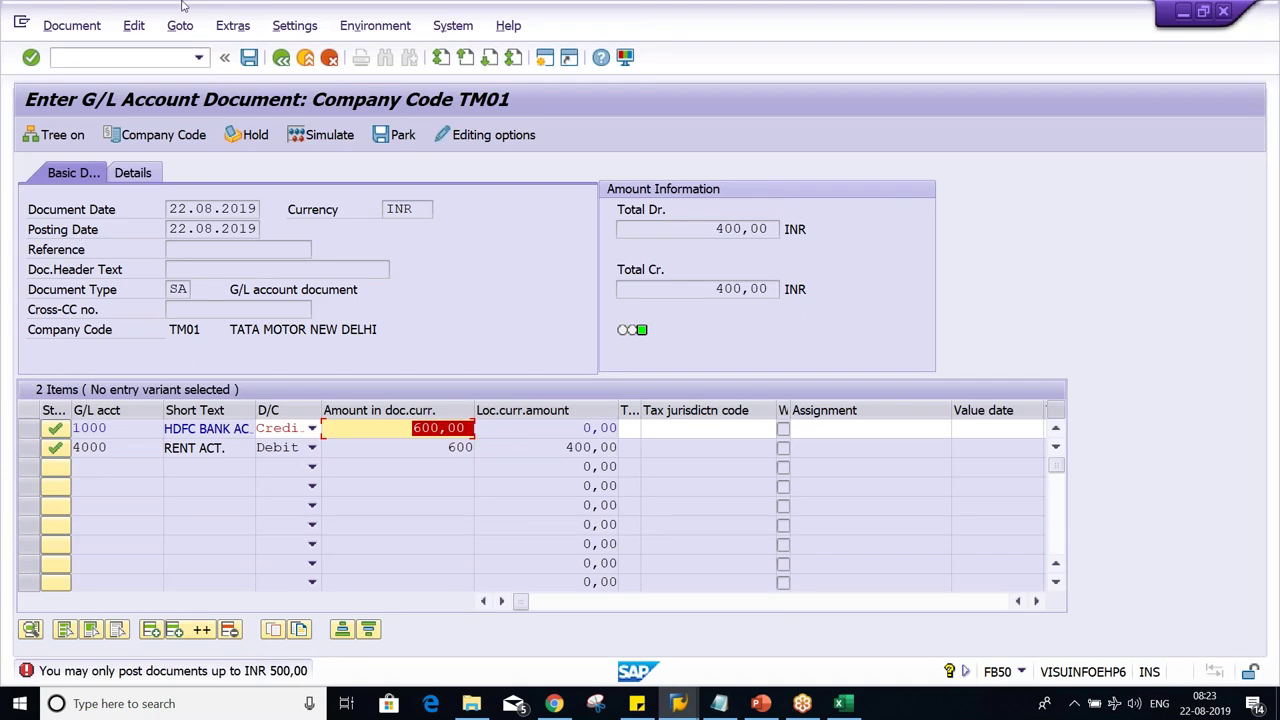
{"action": "left_click", "coordinate": [200, 61]}
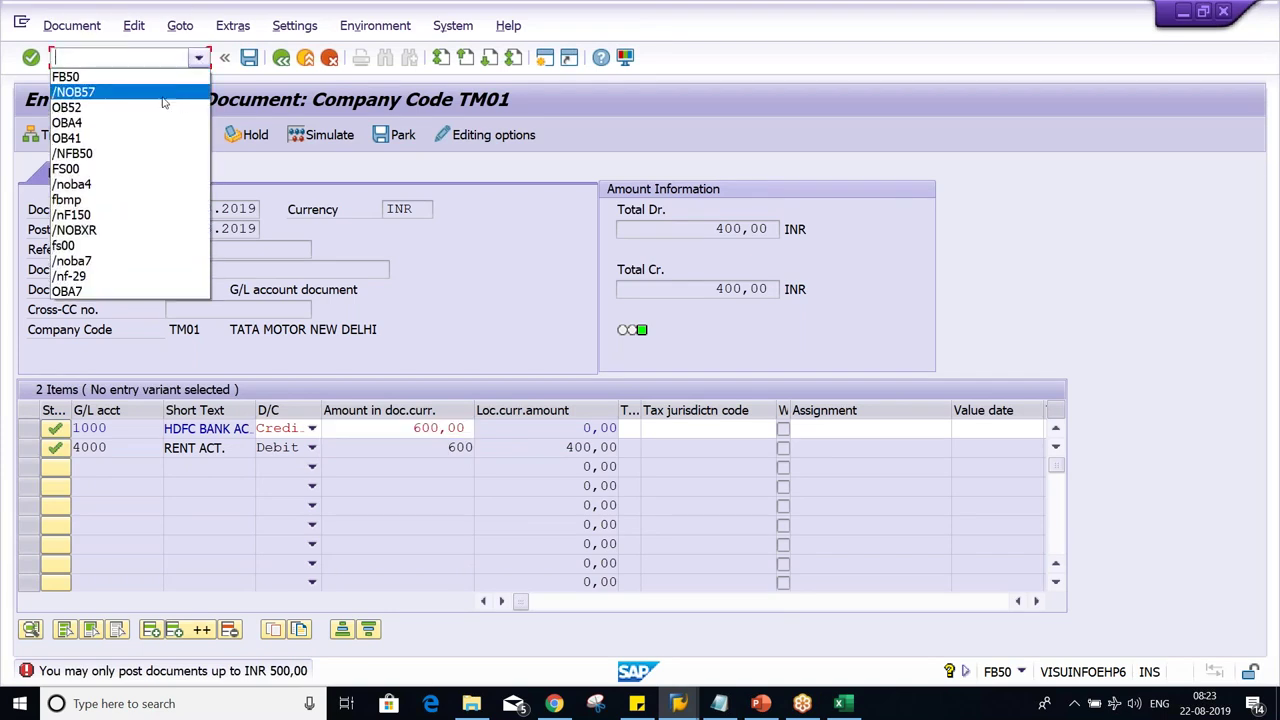
{"action": "left_click", "coordinate": [157, 84]}
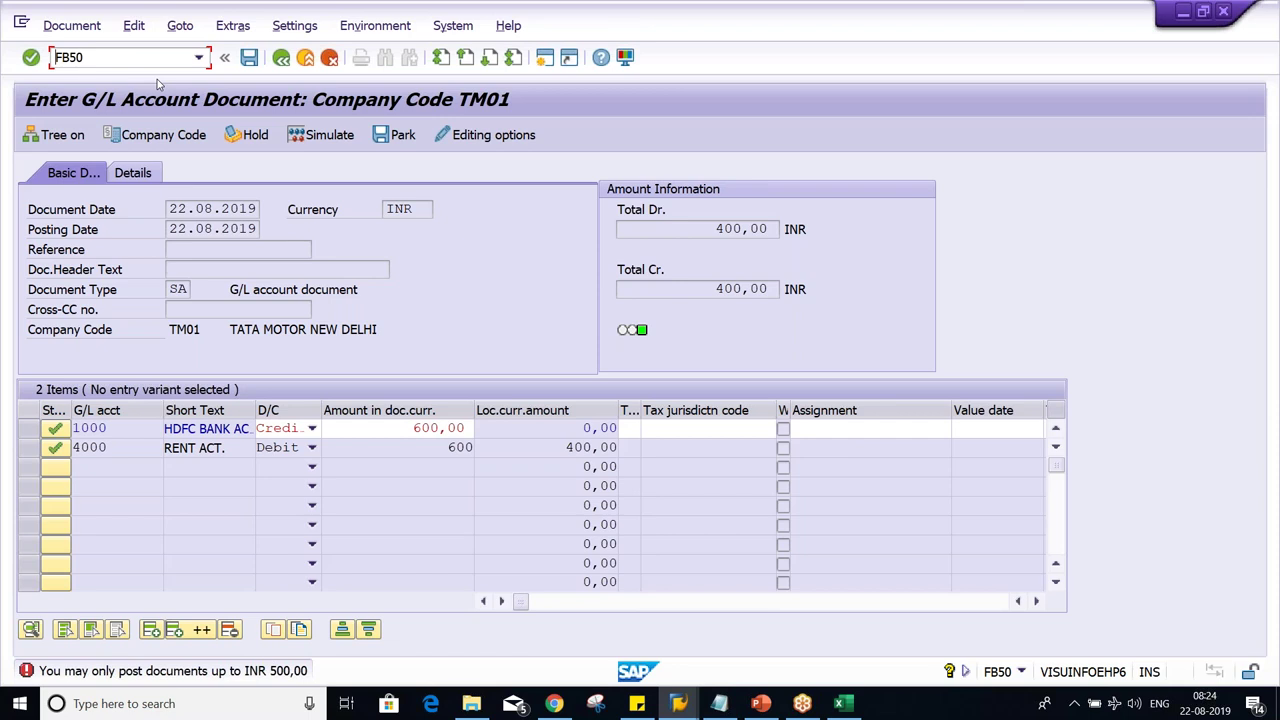
{"action": "double_click", "coordinate": [440, 428]}
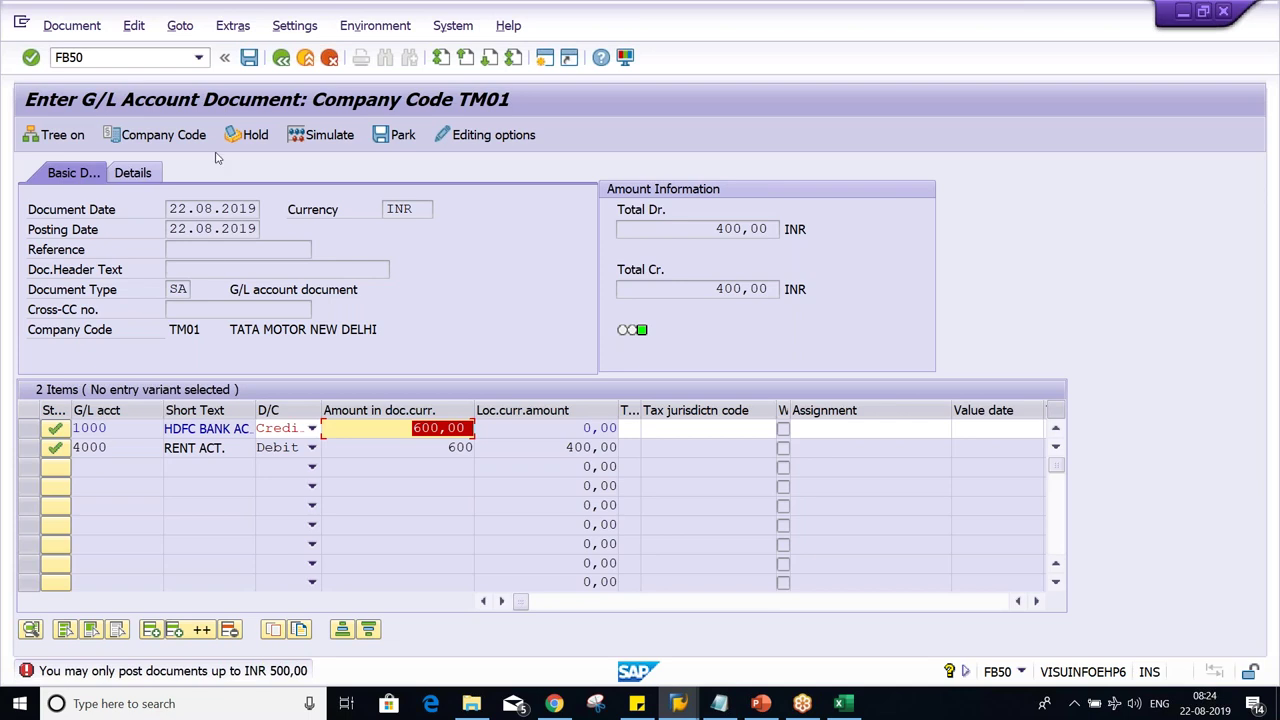
{"action": "left_click", "coordinate": [134, 59]}
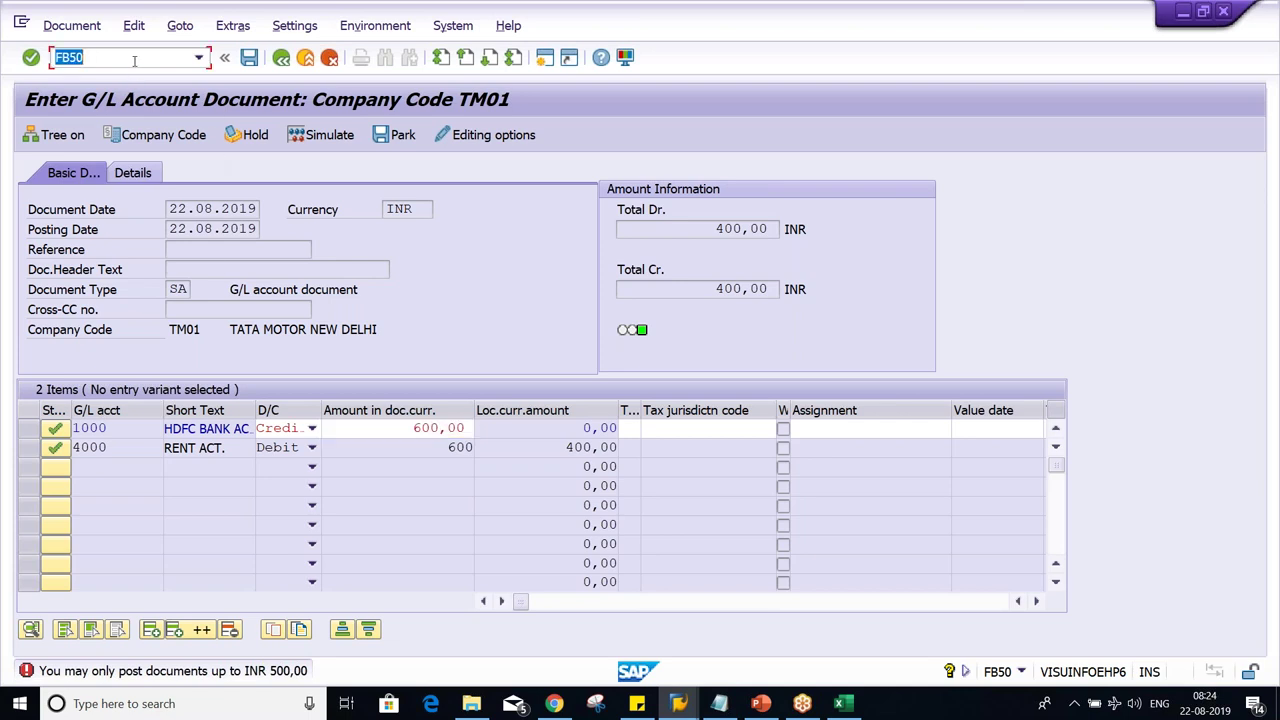
{"action": "left_click", "coordinate": [134, 59]}
{"action": "key", "text": "Home"}
{"action": "type", "text": "/N"}
{"action": "key", "text": "Return"}
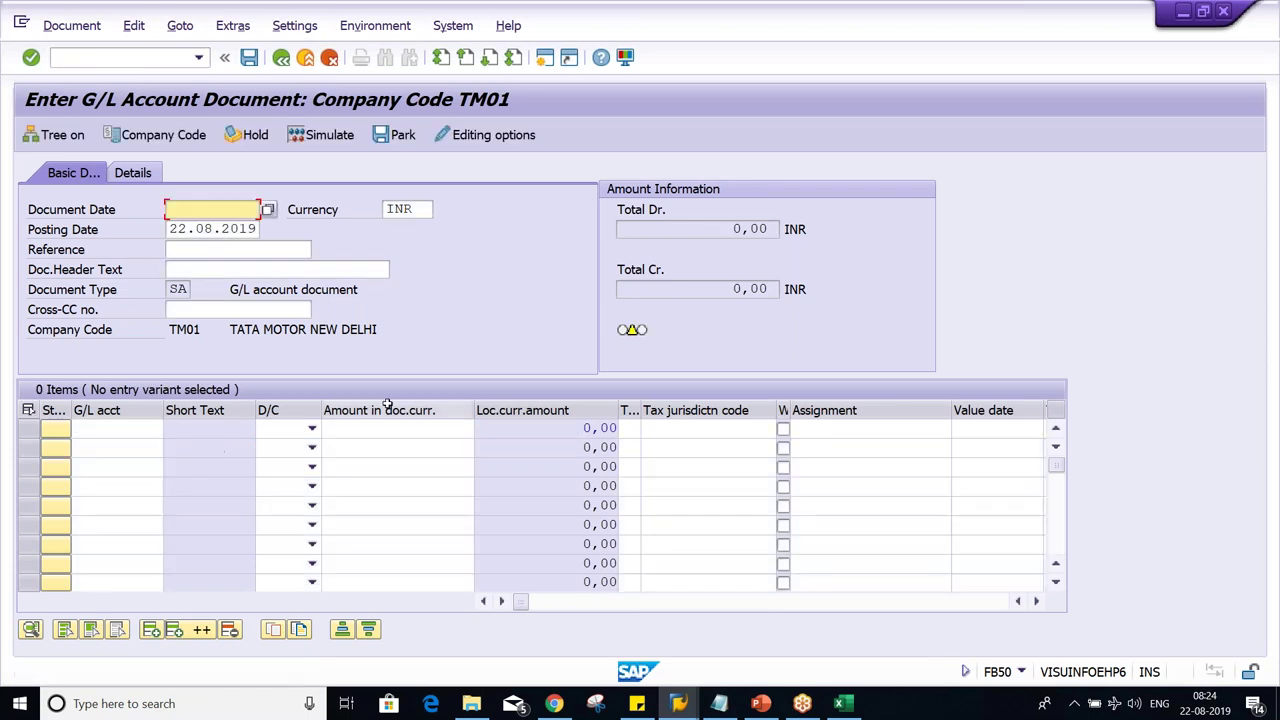
Enter document date 22.08.2019 and two line items: G/L account 1000 as credit and 4000 as debit.
{"action": "key", "text": "Down"}
{"action": "key", "text": "Return"}
{"action": "left_click", "coordinate": [110, 428]}
{"action": "key", "text": "Down"}
{"action": "left_click", "coordinate": [105, 457]}
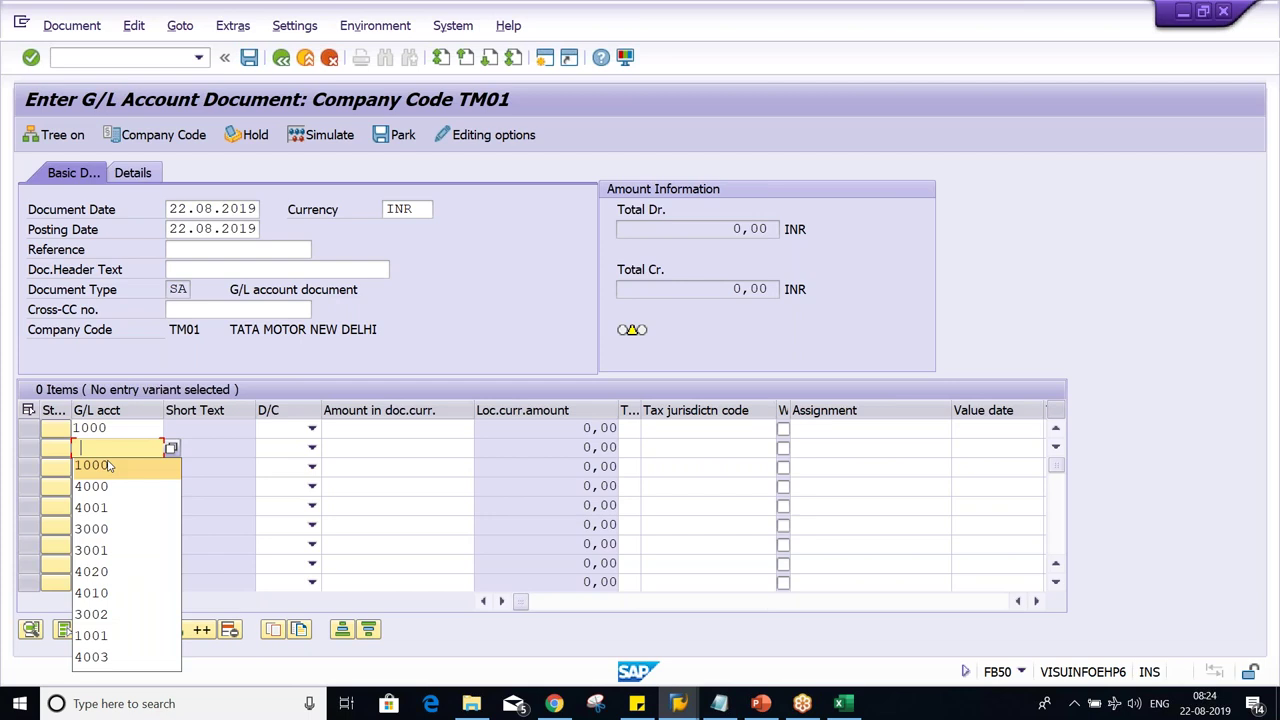
{"action": "left_click", "coordinate": [100, 486]}
{"action": "left_click", "coordinate": [287, 430]}
{"action": "left_click", "coordinate": [277, 450]}
{"action": "left_click", "coordinate": [278, 452]}
{"action": "left_click", "coordinate": [275, 488]}
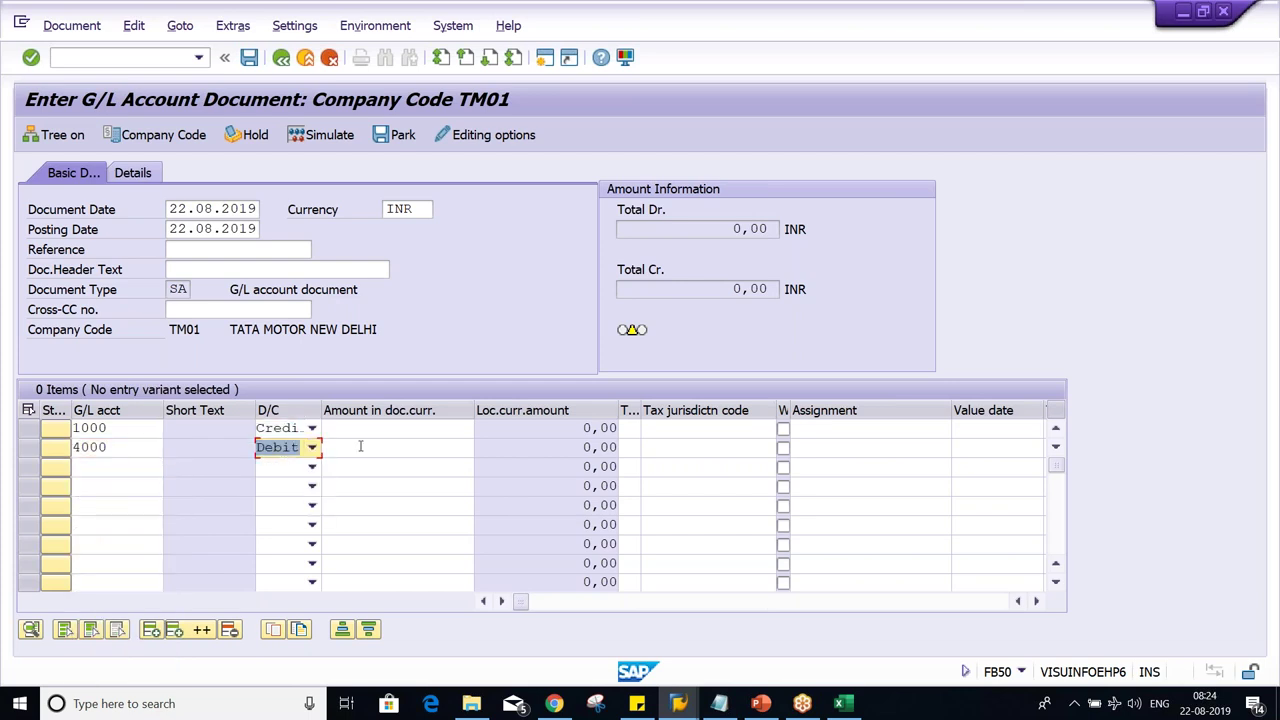
Set the amount of both the 1000 and 4000 lines to 600 and validate the entry.
{"action": "left_click", "coordinate": [428, 430]}
{"action": "type", "text": "600"}
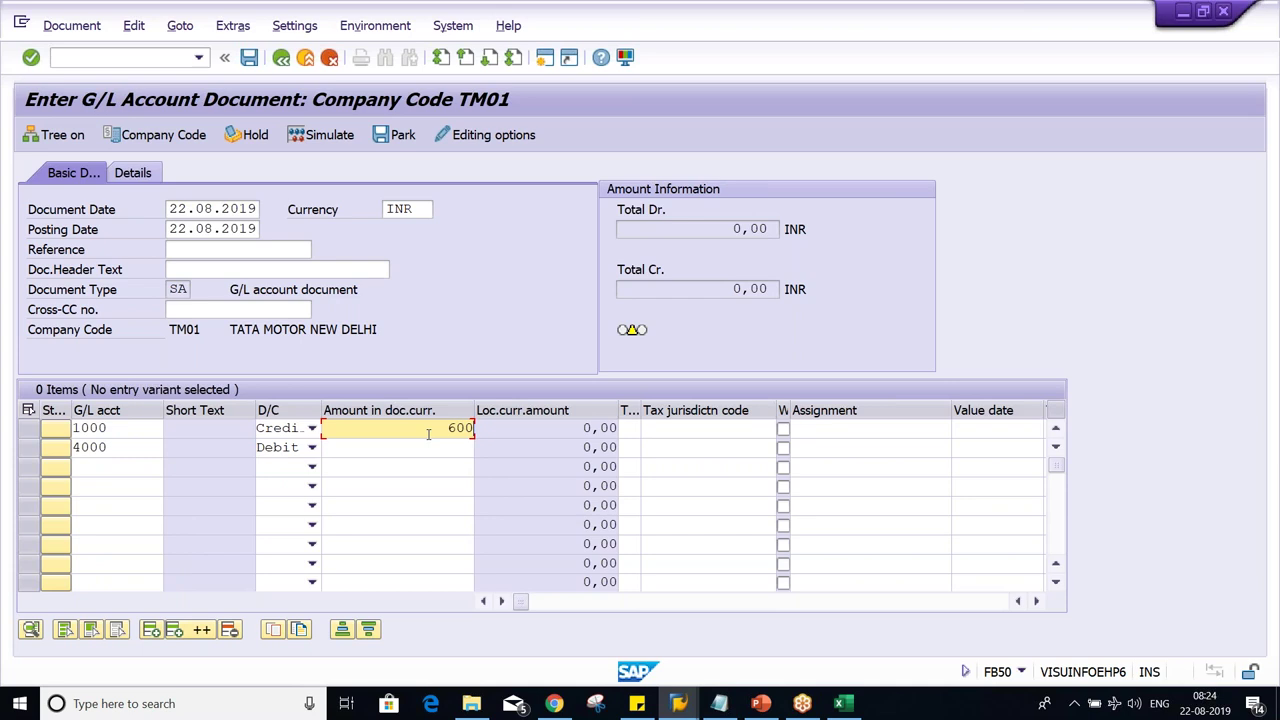
{"action": "key", "text": "Down"}
{"action": "type", "text": "600"}
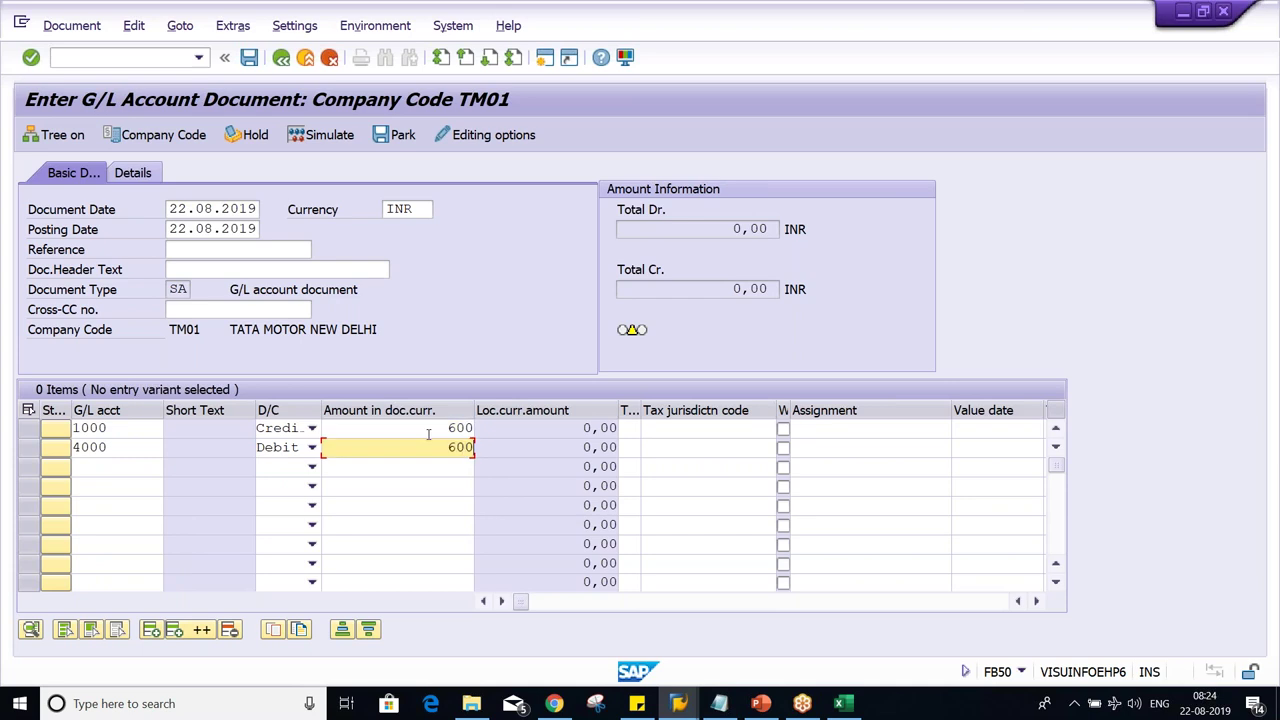
{"action": "key", "text": "Return"}
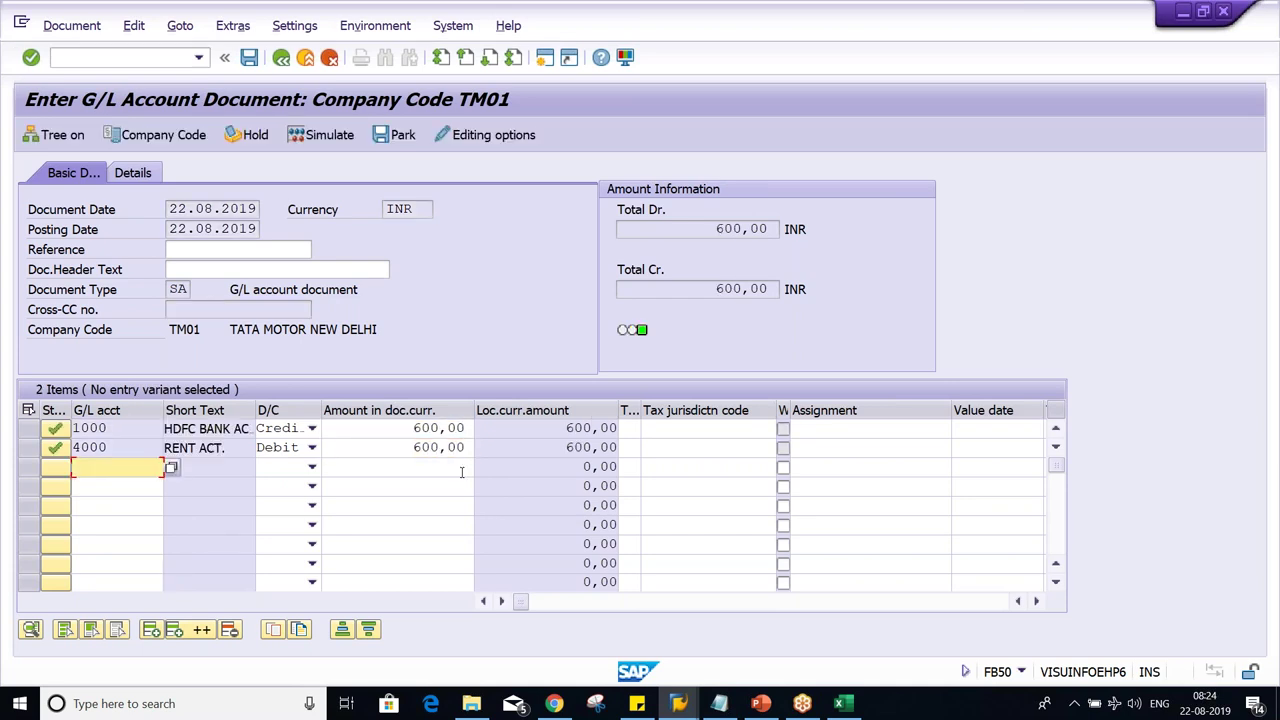
Check the user's tolerance group in OB57 and the T02 limit in Excel, and return to the FB50 document.
{"action": "key", "text": "alt+Tab"}
{"action": "key", "text": "alt+Tab"}
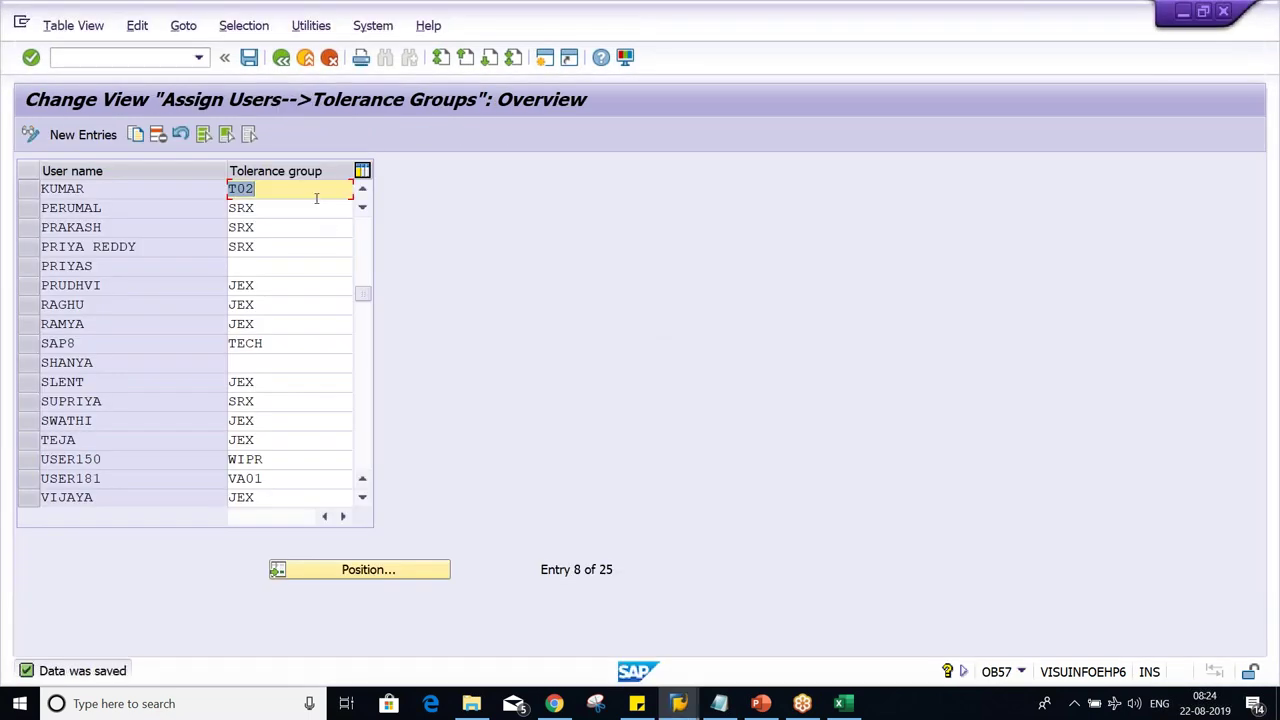
{"action": "left_click", "coordinate": [843, 703]}
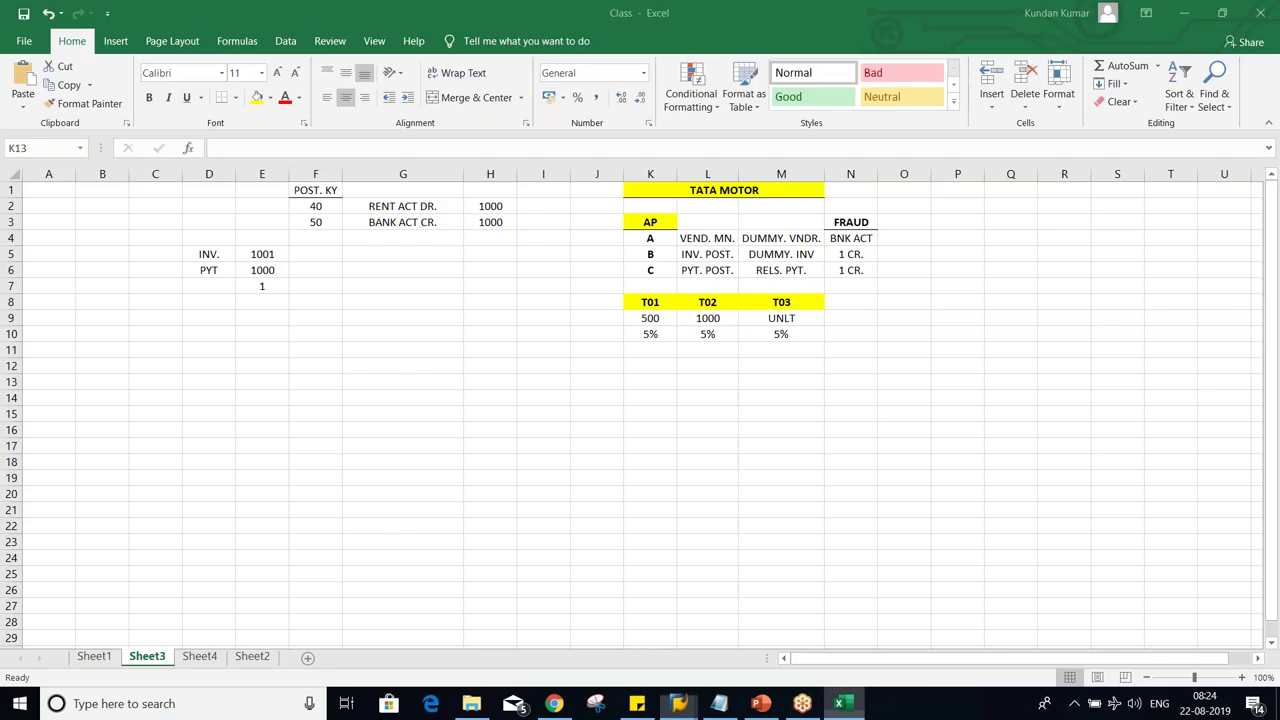
{"action": "left_click", "coordinate": [723, 318]}
{"action": "key", "text": "alt+Tab"}
{"action": "key", "text": "alt+Tab"}
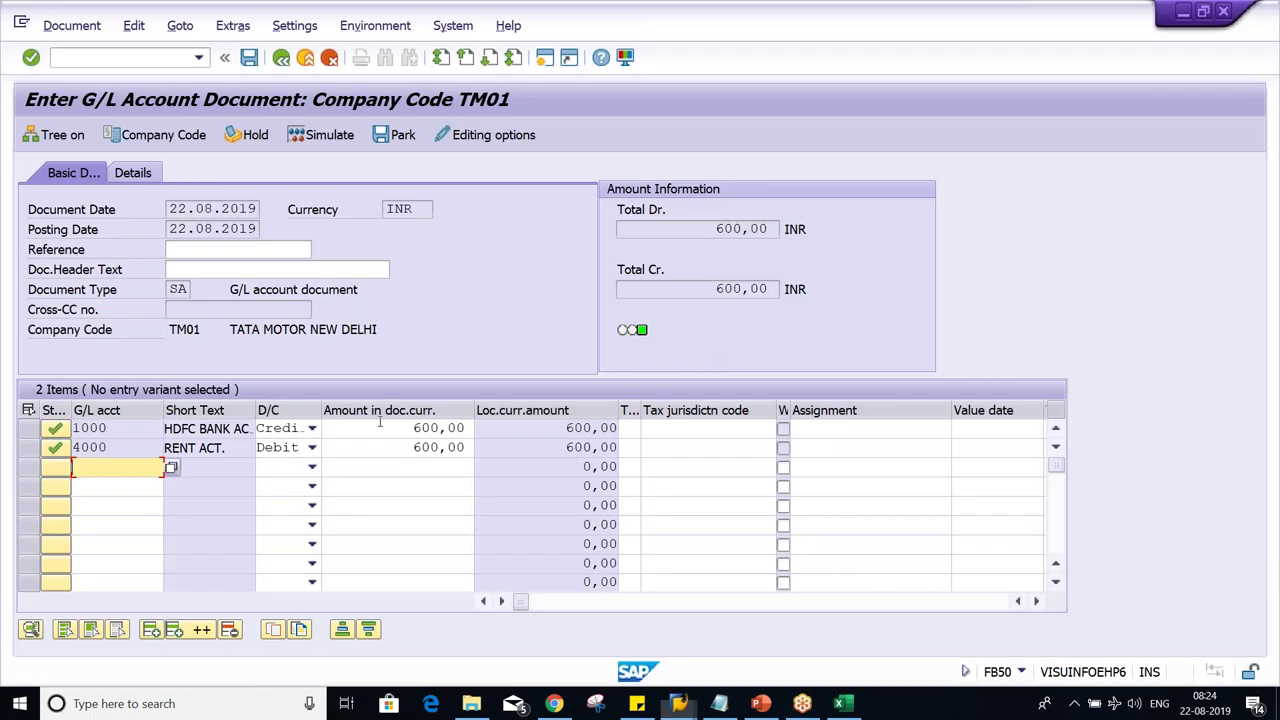
Change both line amounts to 1200 and validate the entry against the T02 limit.
{"action": "left_click_drag", "start_coordinate": [380, 422], "coordinate": [624, 420]}
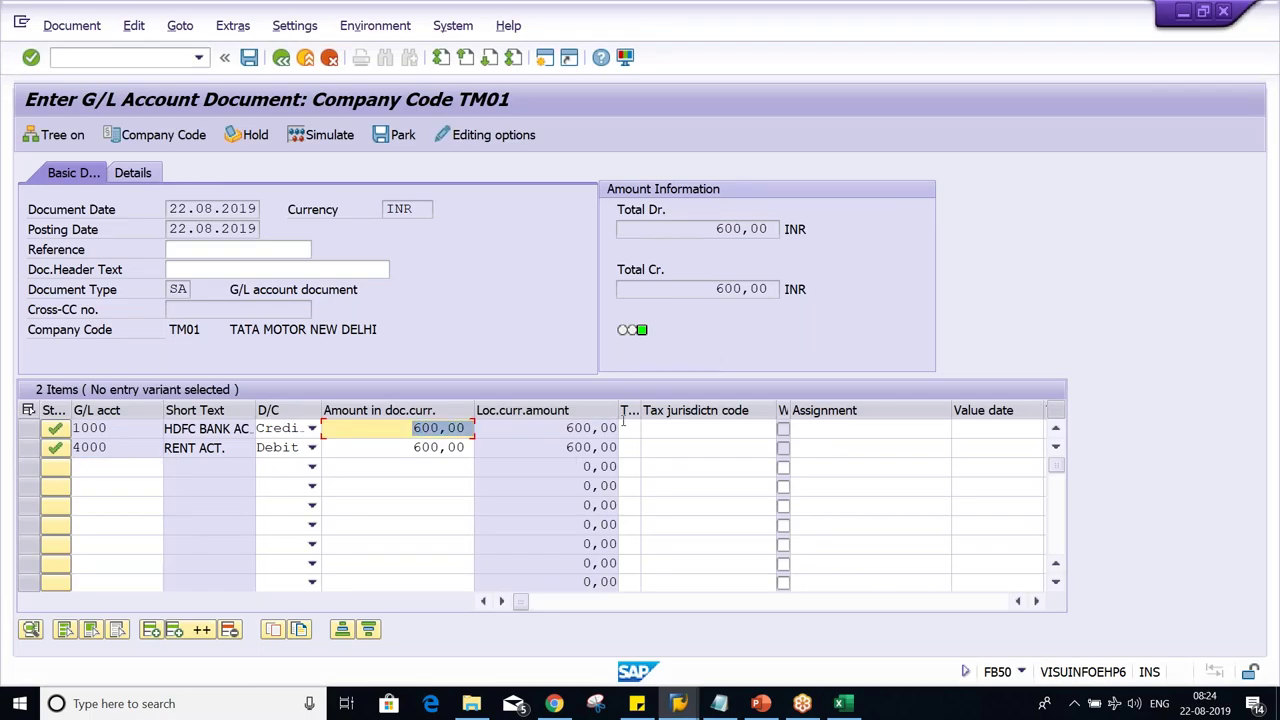
{"action": "type", "text": "1200"}
{"action": "key", "text": "Down"}
{"action": "type", "text": "600"}
{"action": "key", "text": "BackSpace"}
{"action": "key", "text": "BackSpace"}
{"action": "key", "text": "BackSpace"}
{"action": "type", "text": "1200"}
{"action": "key", "text": "Return"}
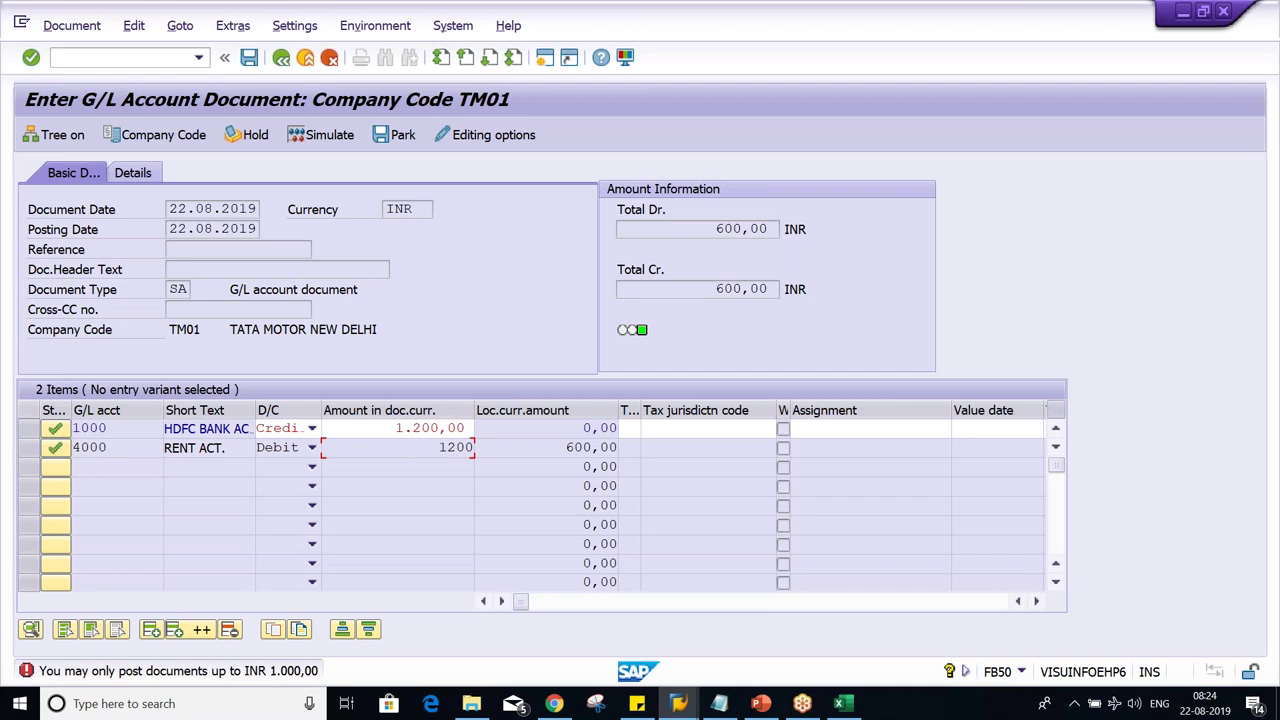
Switch to the OB57 session and change the same user's tolerance group to T03.
{"action": "key", "text": "alt+Tab"}
{"action": "key", "text": "alt+Tab"}
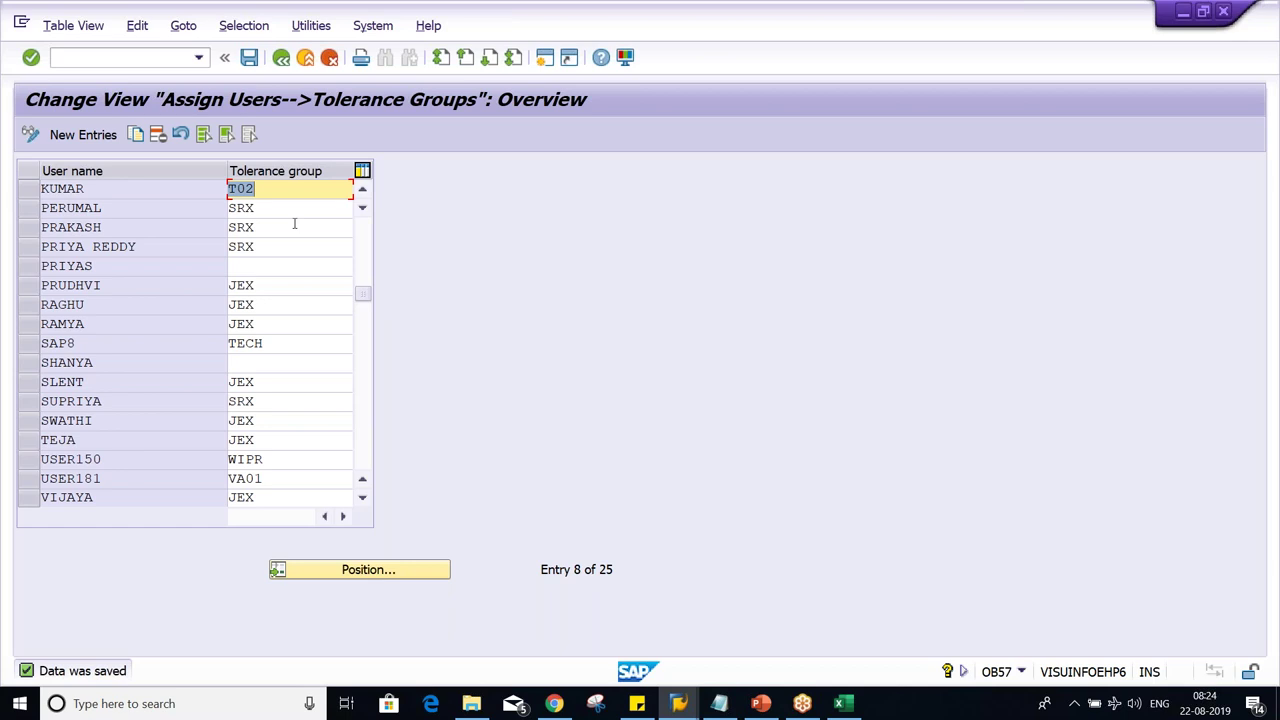
{"action": "type", "text": "T"}
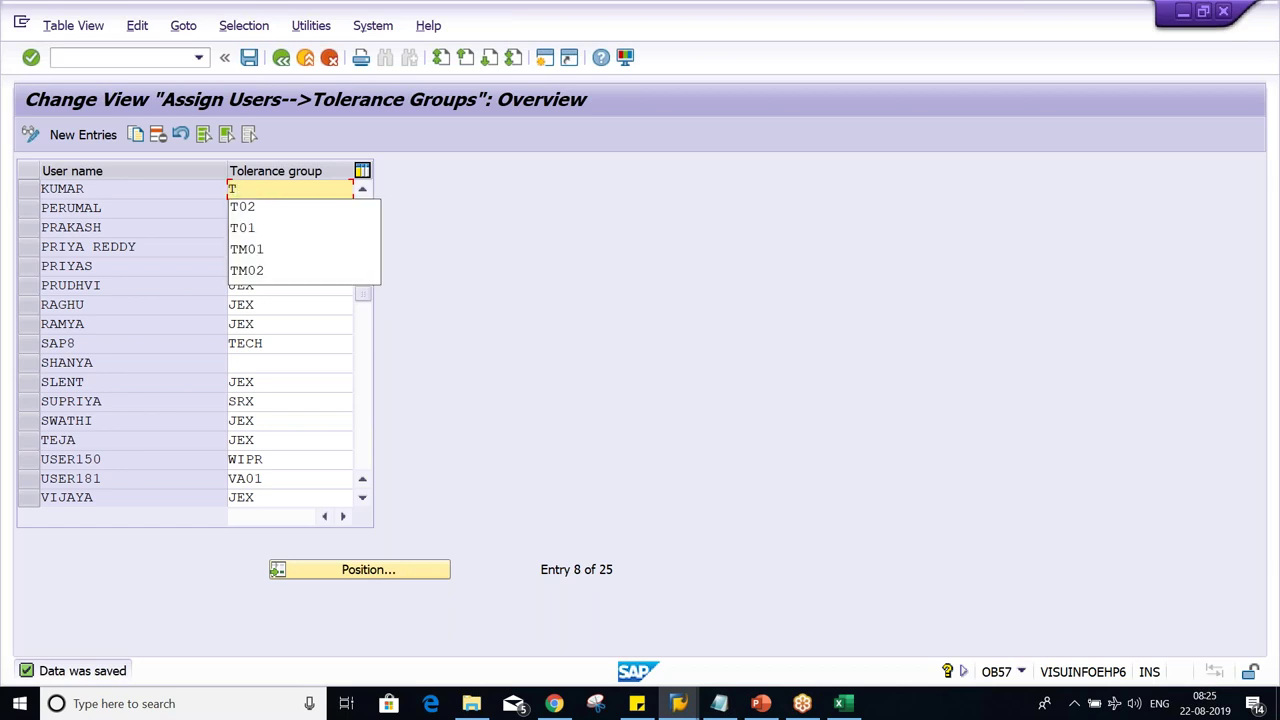
{"action": "type", "text": "03"}
{"action": "key", "text": "Return"}
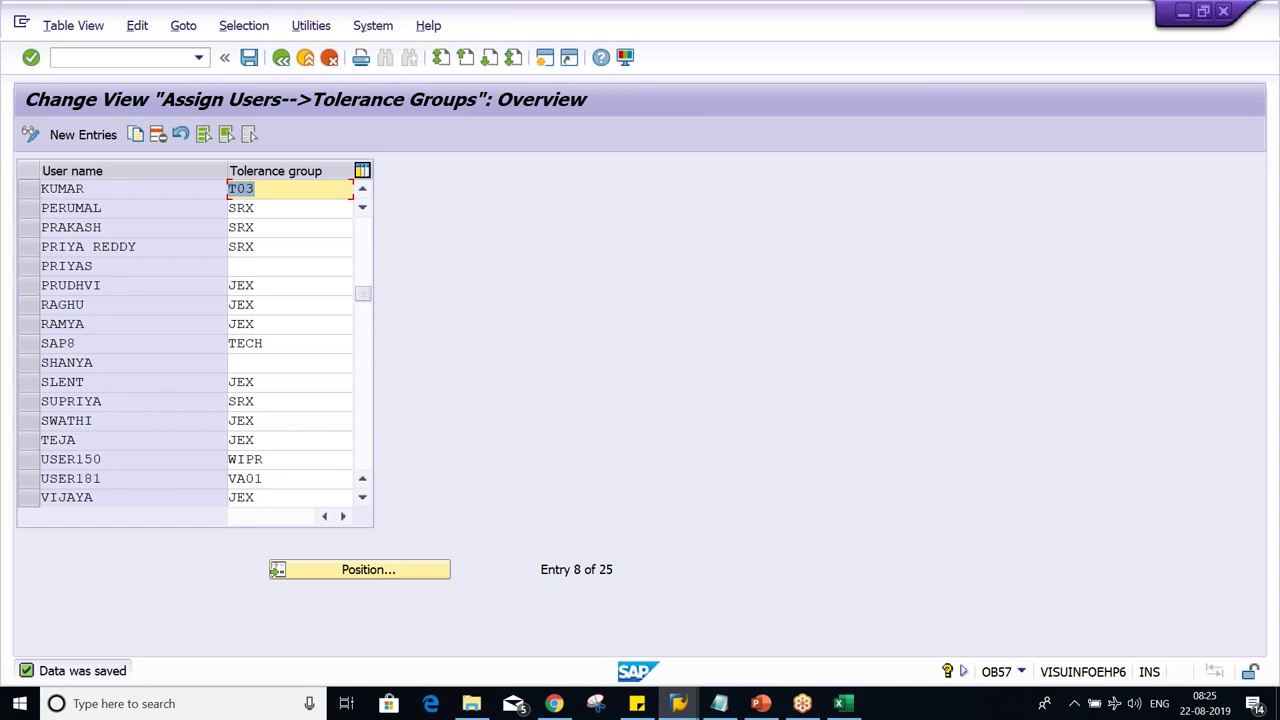
Delete that user's tolerance group assignment from the OB57 table.
{"action": "left_click", "coordinate": [28, 196]}
{"action": "left_click", "coordinate": [157, 134]}
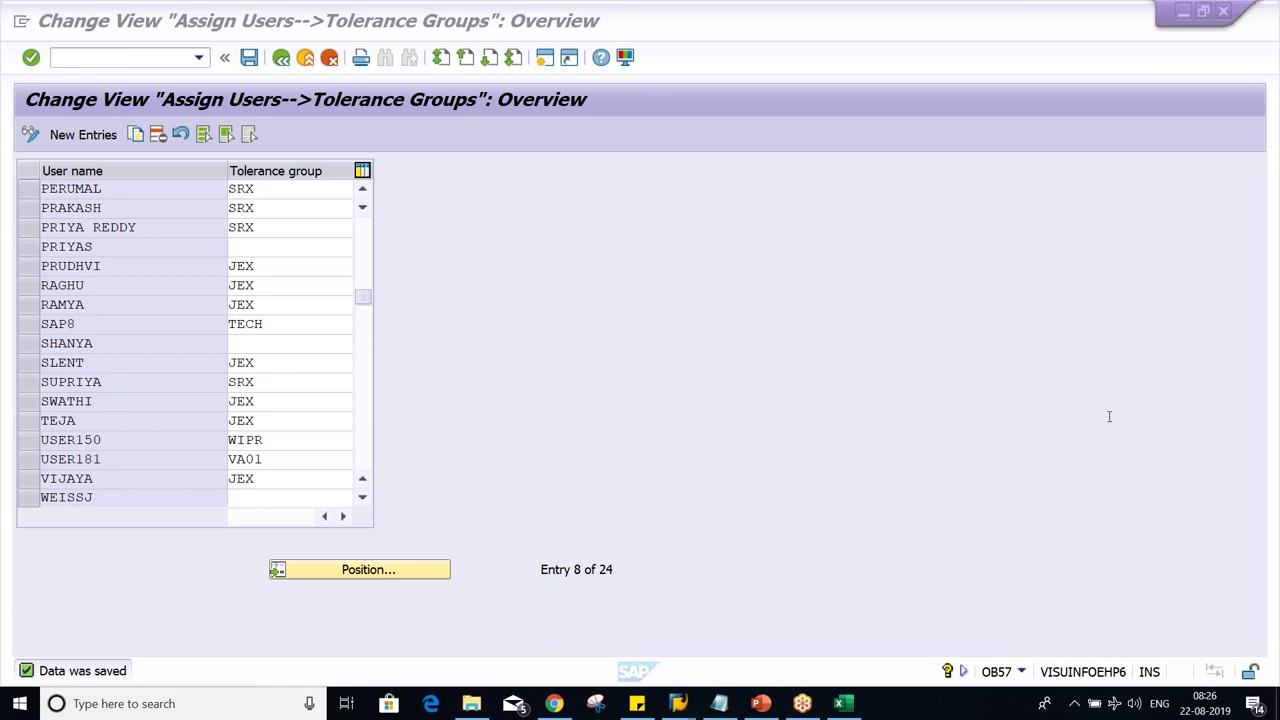
{"action": "left_click", "coordinate": [528, 313]}
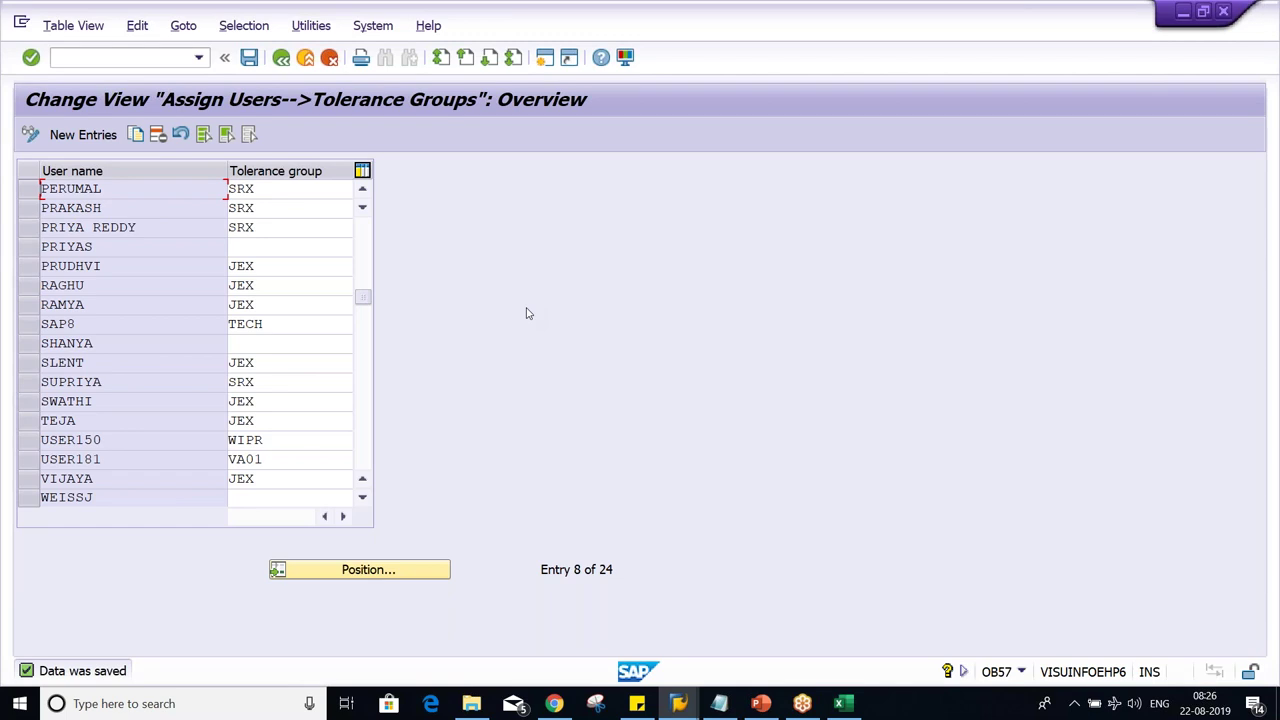
Open the G/L account tolerance group table with transaction code /NOBA0.
{"action": "left_click", "coordinate": [97, 55]}
{"action": "type", "text": "/NOBA0"}
{"action": "key", "text": "Return"}
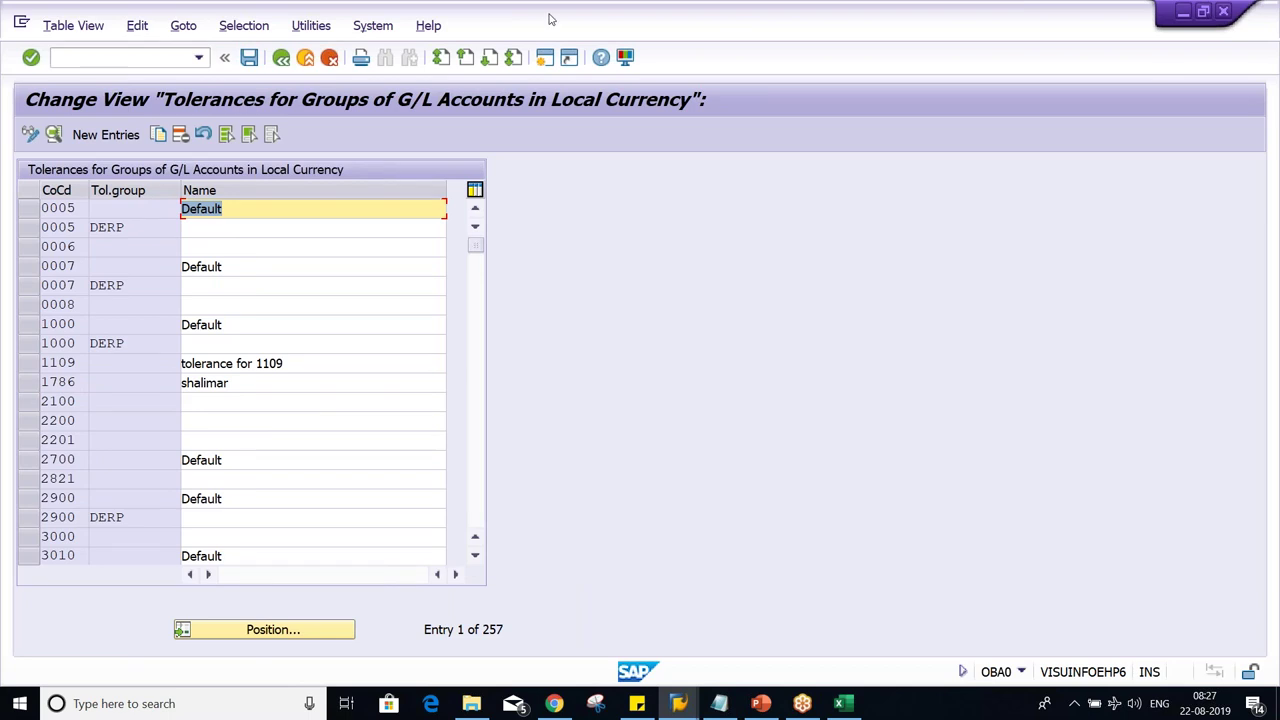
Create a new G/L tolerance entry for company code TM02 with a blank tolerance group named TATA MOTOR.
{"action": "left_click", "coordinate": [110, 140]}
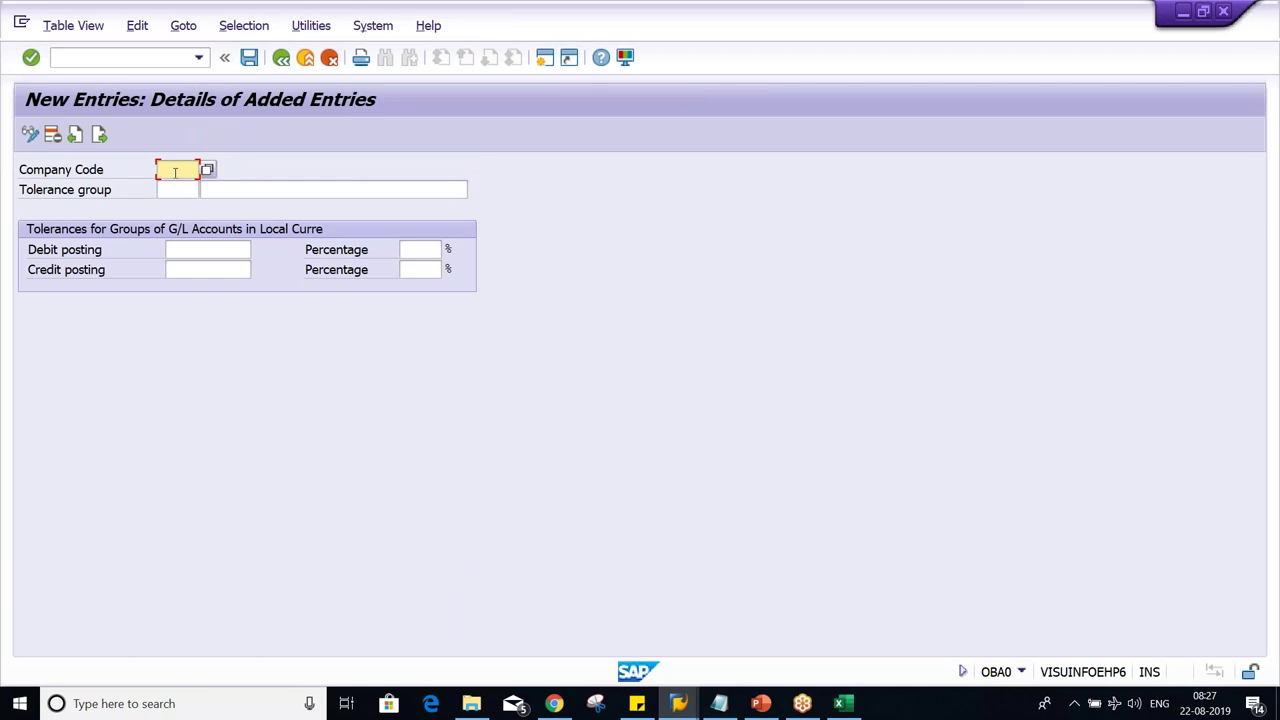
{"action": "type", "text": "TM02"}
{"action": "key", "text": "Tab"}
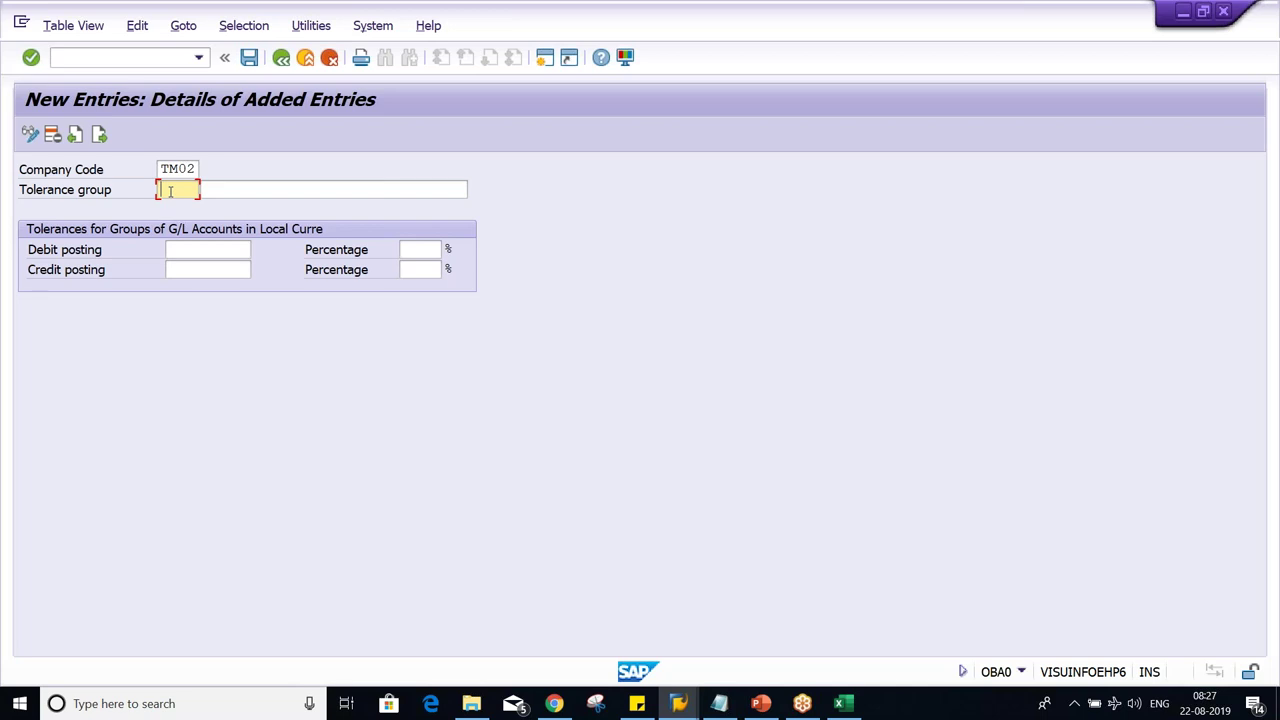
{"action": "left_click", "coordinate": [333, 186]}
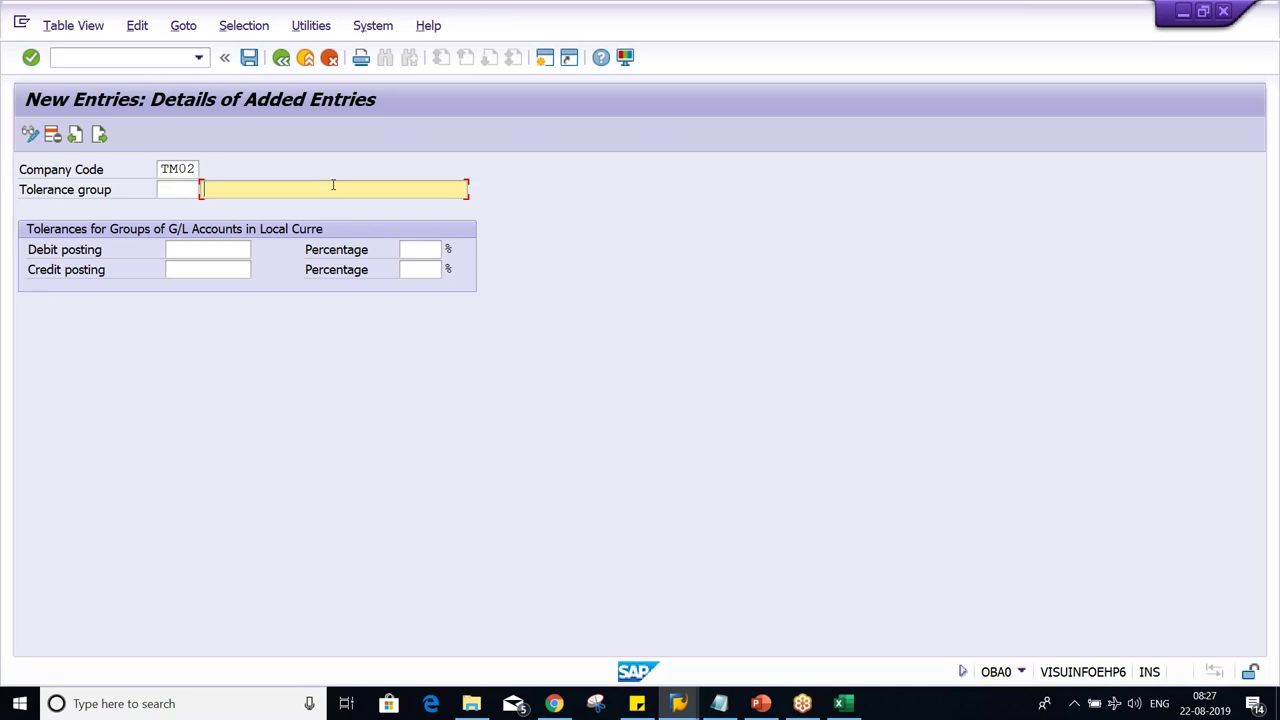
{"action": "type", "text": "T"}
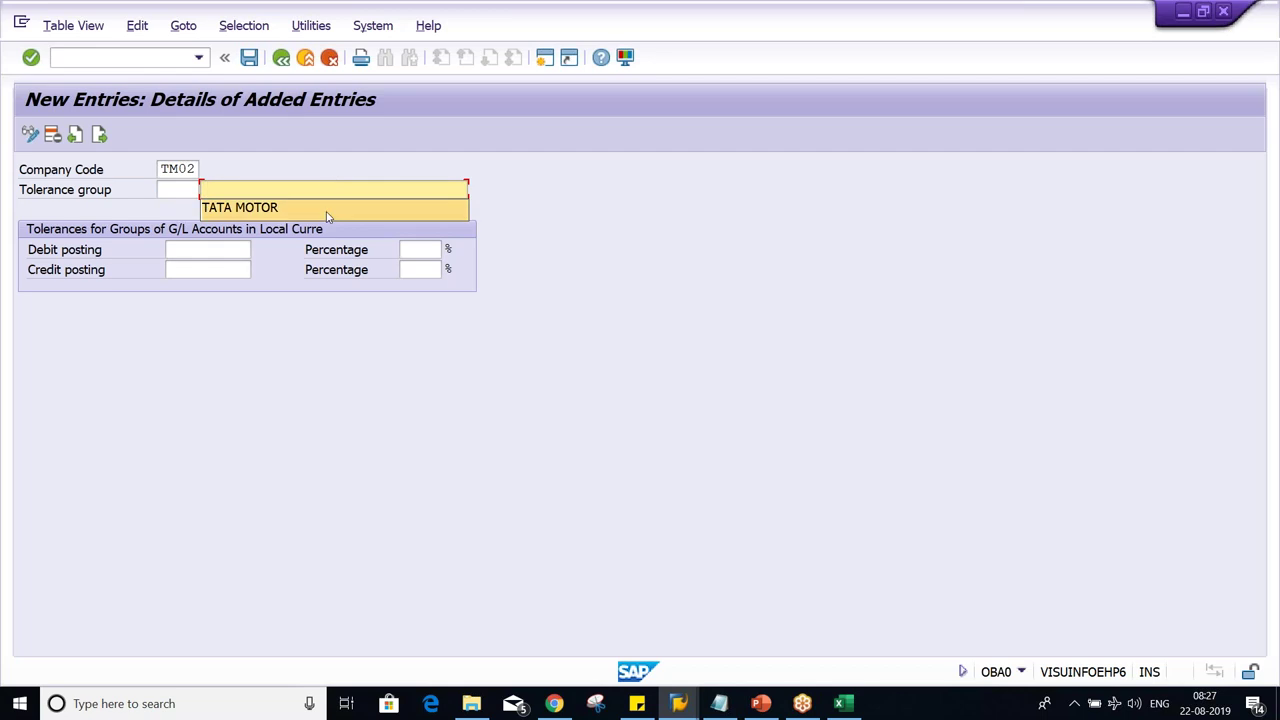
{"action": "left_click", "coordinate": [295, 220]}
Set the debit and credit posting tolerances to 10 each and validate the entry.
{"action": "left_click", "coordinate": [214, 252]}
{"action": "type", "text": "1"}
{"action": "left_click", "coordinate": [230, 272]}
{"action": "left_click", "coordinate": [228, 270]}
{"action": "type", "text": "10"}
{"action": "left_click", "coordinate": [237, 287]}
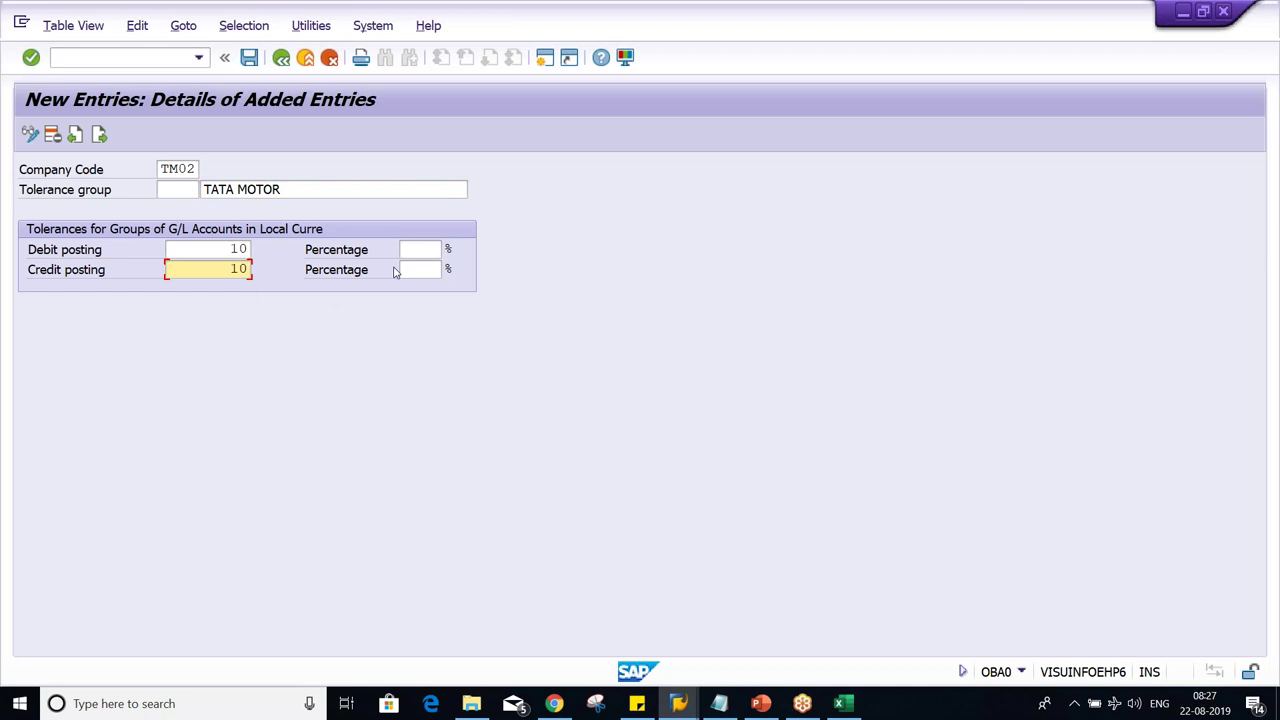
{"action": "key", "text": "Return"}
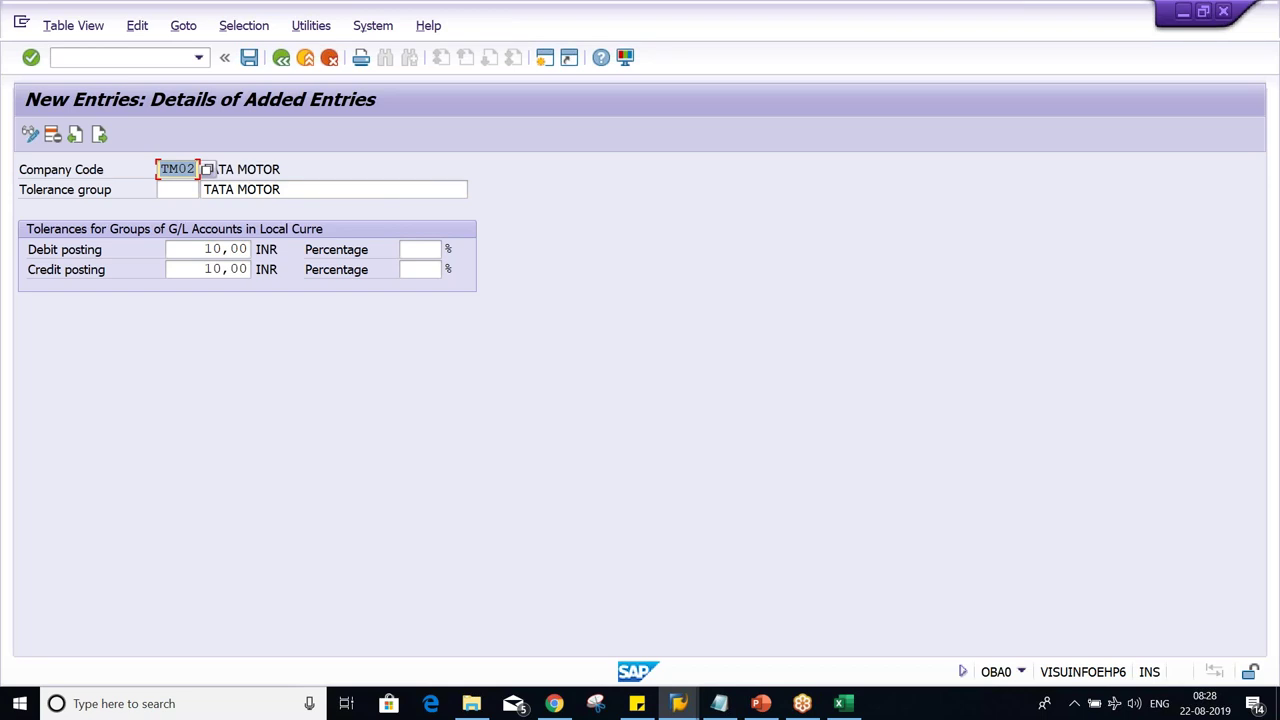
Save the new tolerance entry in the proposed TATA MOTOR customizing request.
{"action": "key", "text": "ctrl+s"}
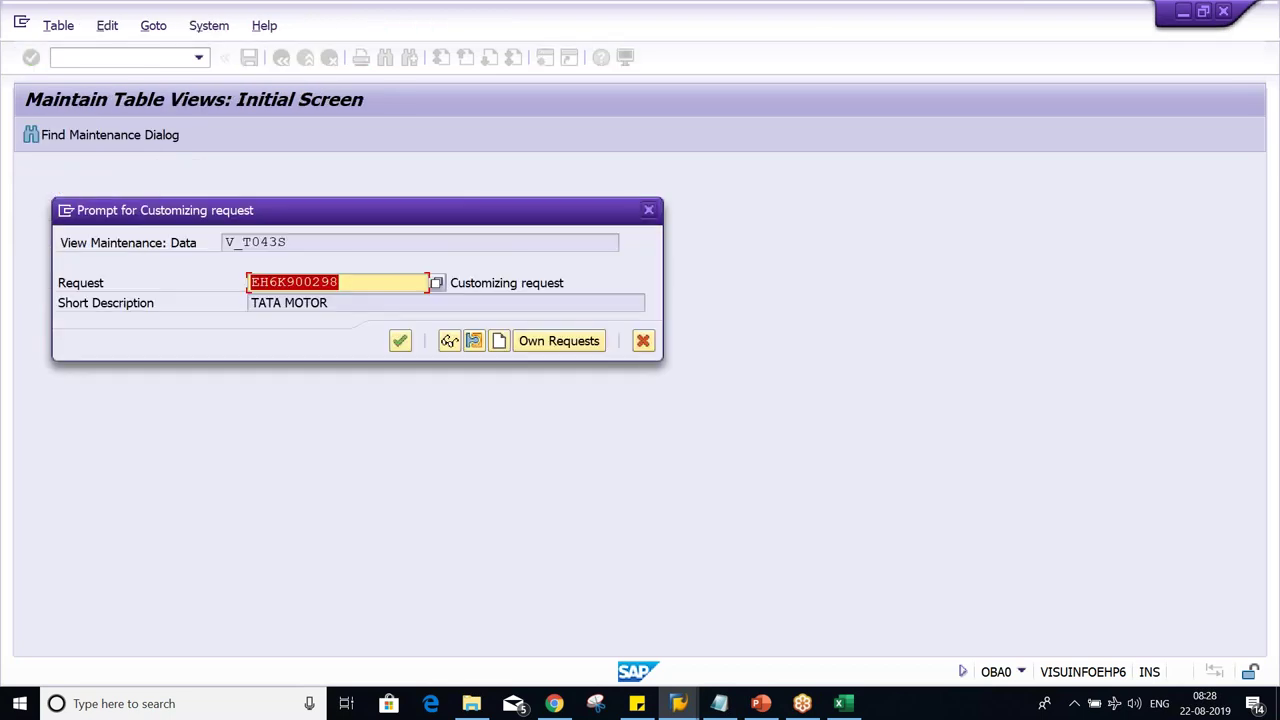
{"action": "key", "text": "Return"}
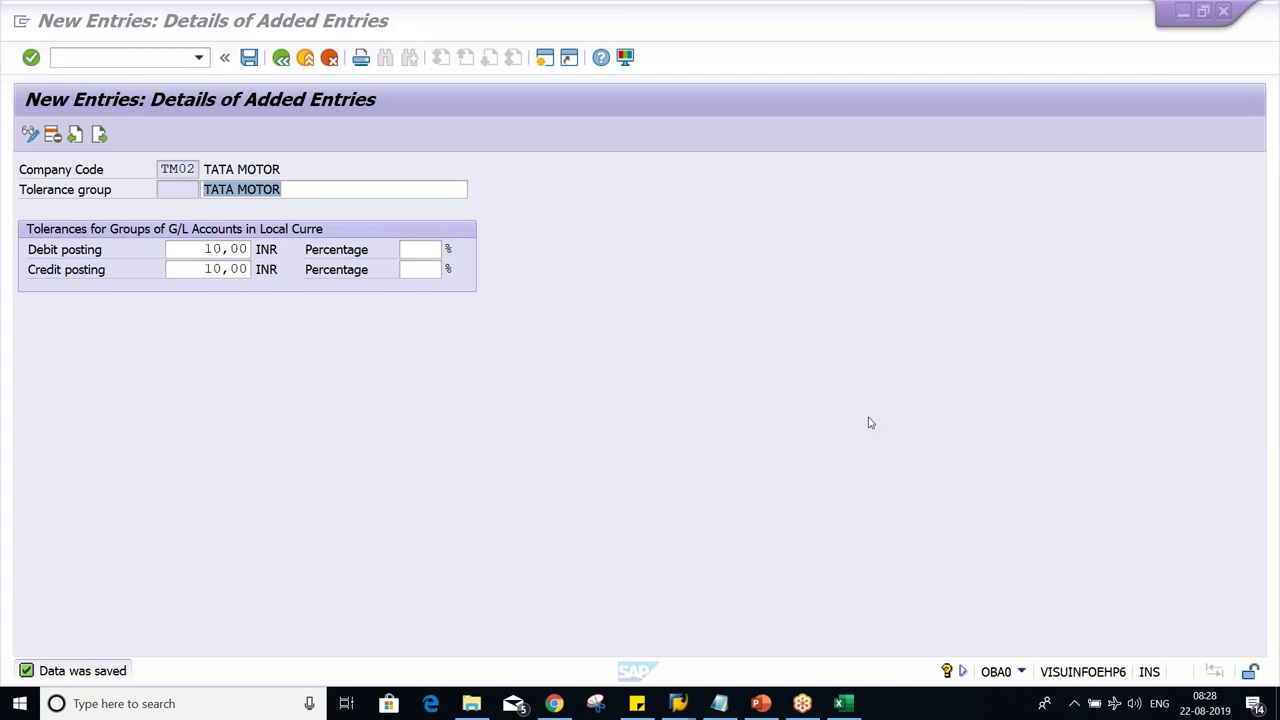
{"action": "left_click", "coordinate": [511, 467]}
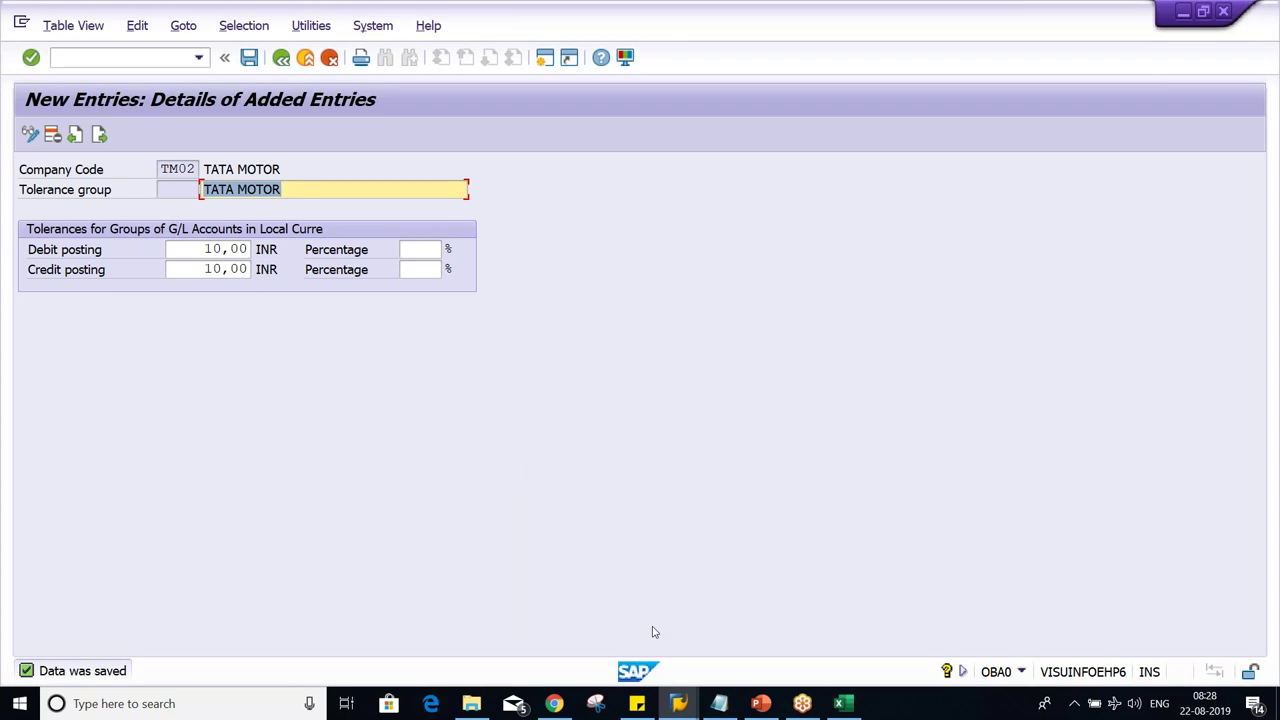